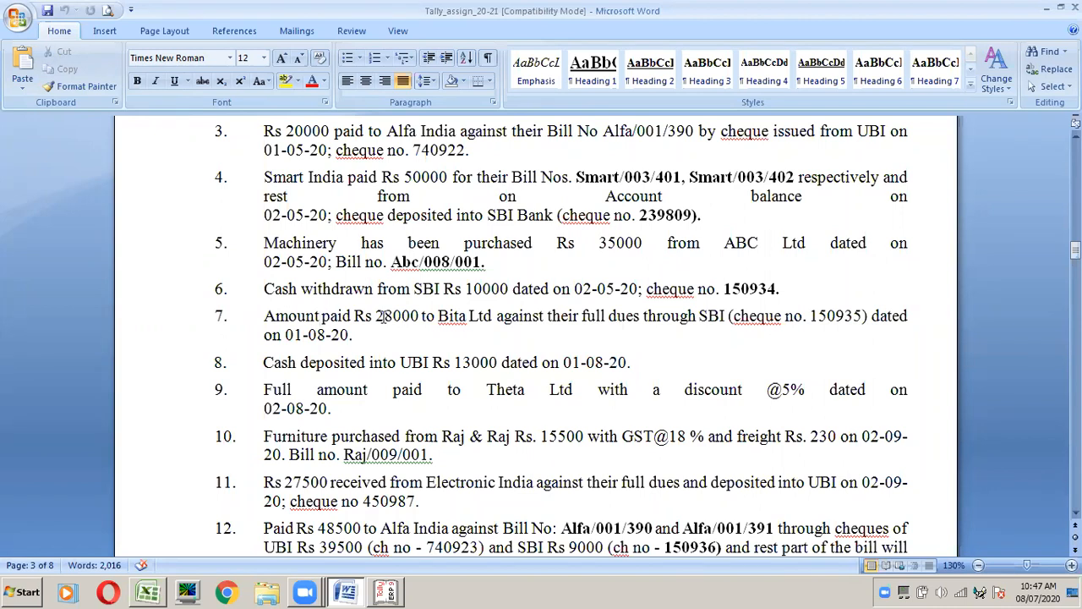
Step: Switch to the TALLY NOTES workbook in Excel and enter 01.08.20 as the date of entry 7
click(305, 333)
key(alt+Tab)
key(alt+Tab)
click(147, 592)
text(01.08.20)
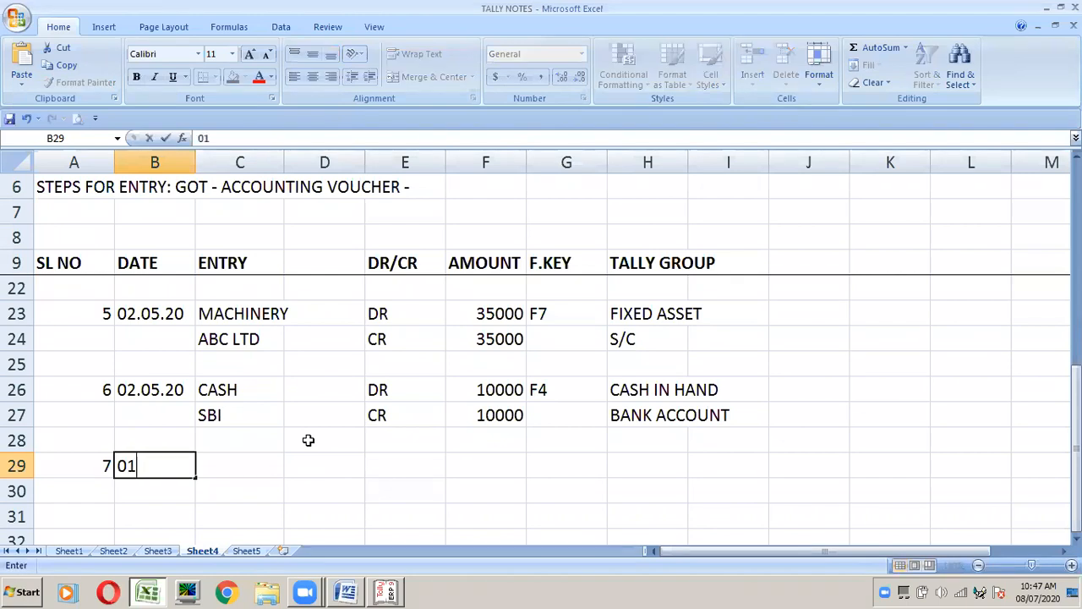
key(Tab)
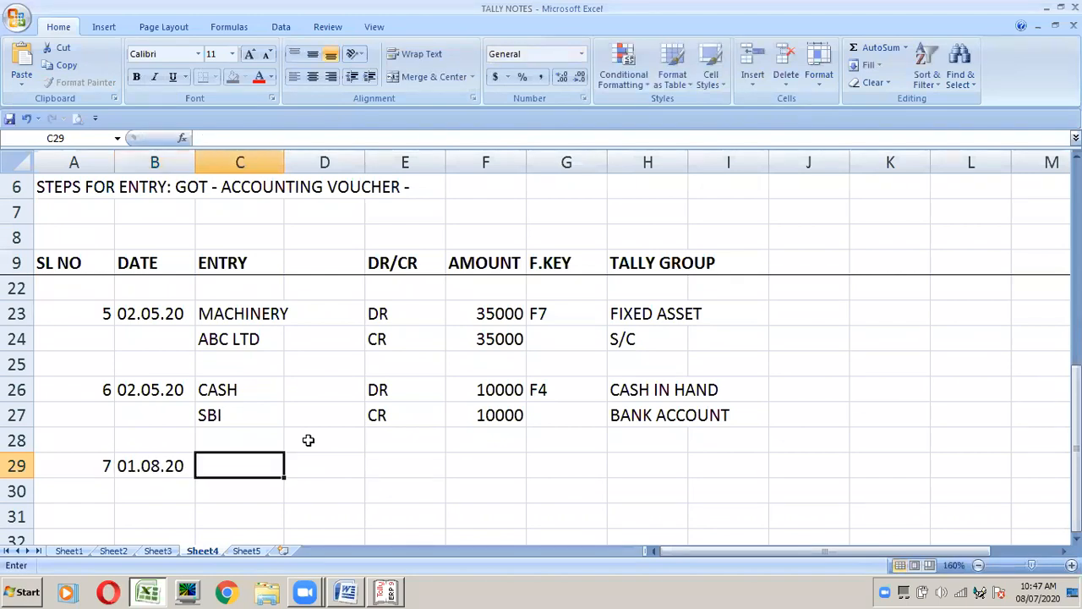
Step: Switch to Tally.ERP 9 and start a payment voucher dated 1-Aug-2020
key(alt+Tab)
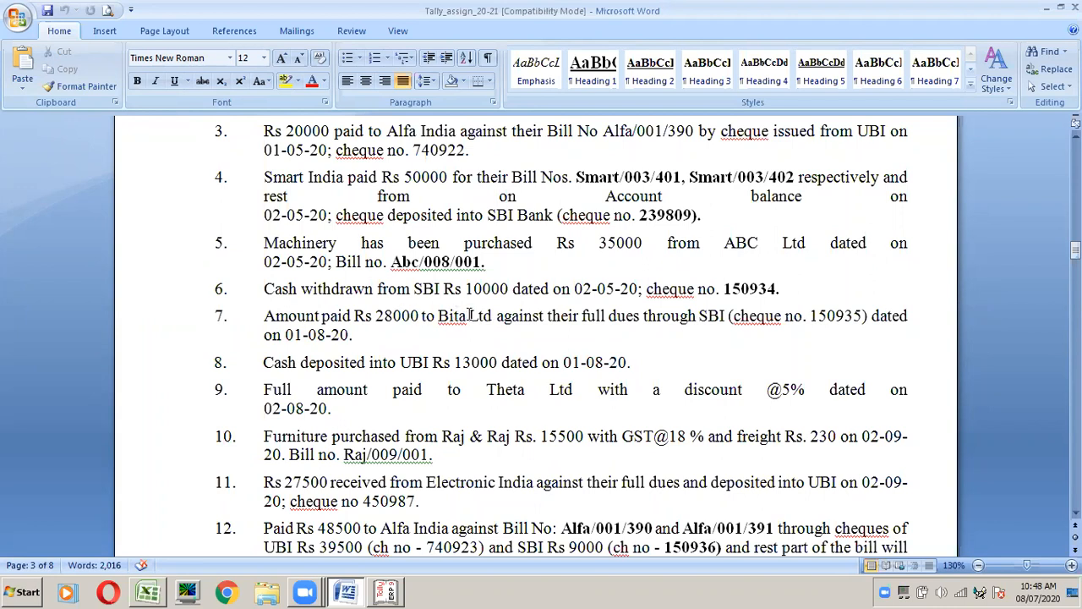
click(397, 597)
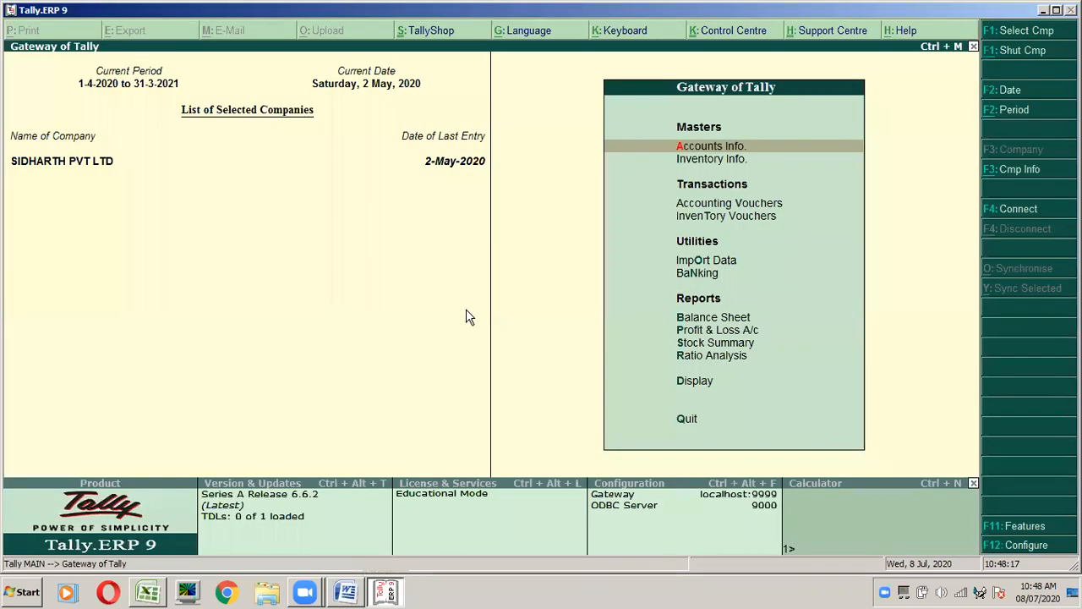
key(v)
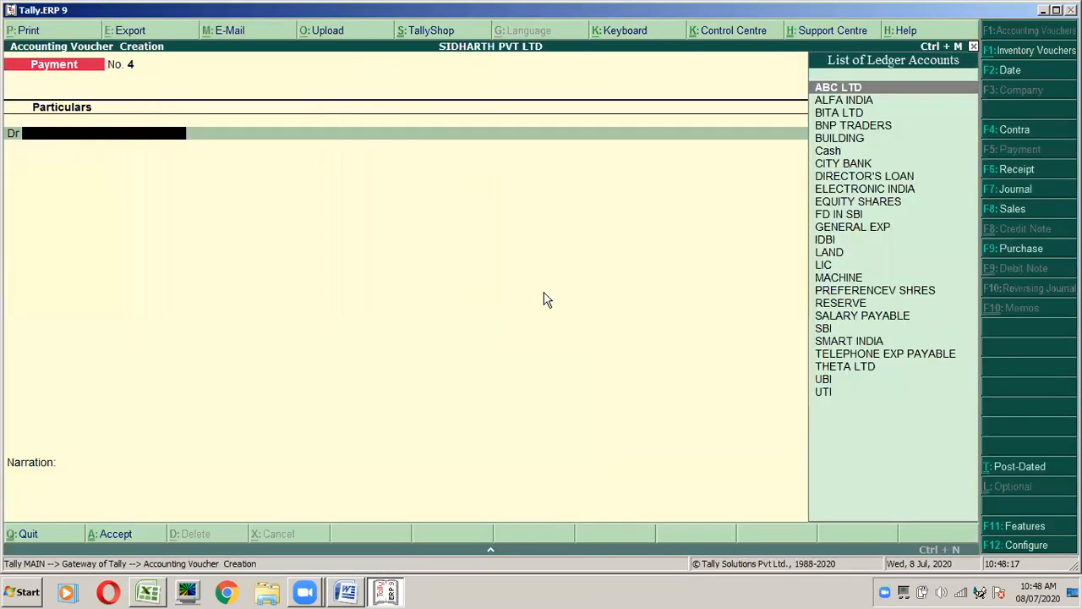
key(F2)
key(BackSpace)
text(1.8)
key(Return)
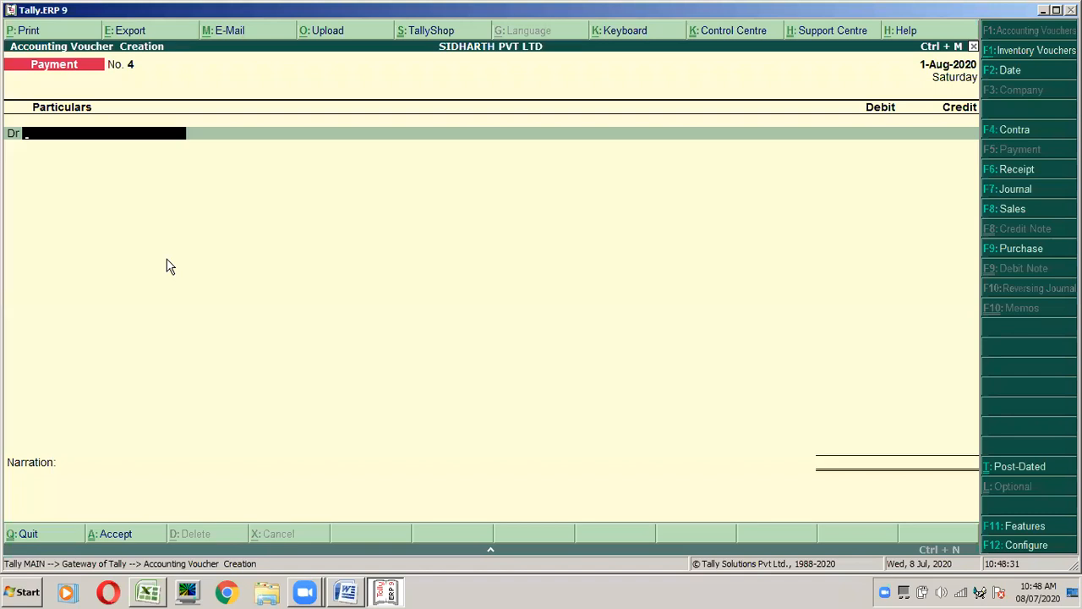
Step: Debit BITA LTD and allocate 17,250 as Agst Ref to the pending bill BITA/002/400
key(alt+Tab)
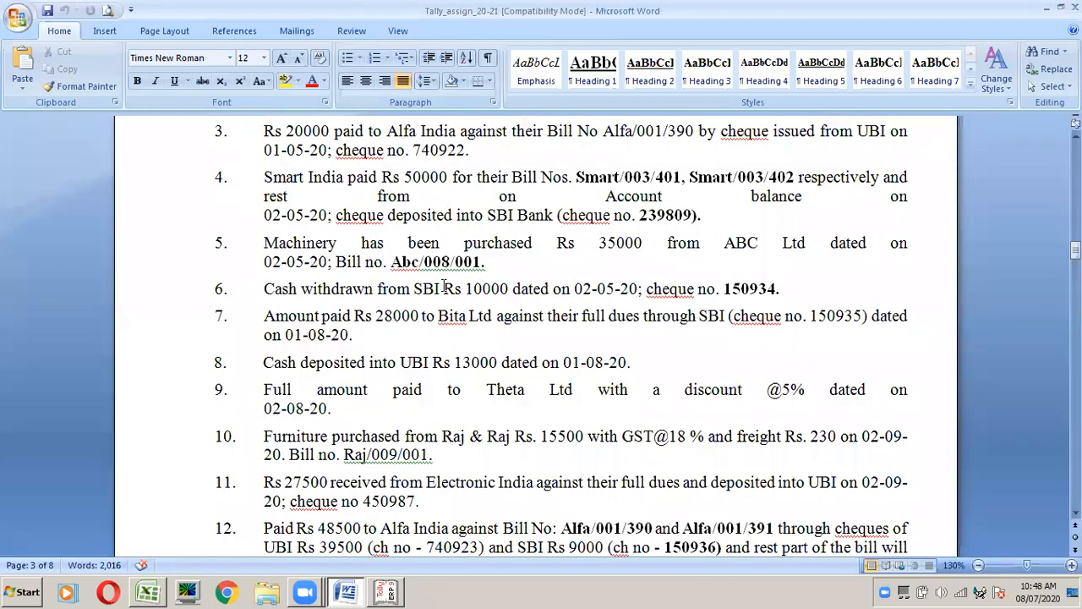
key(alt+Tab)
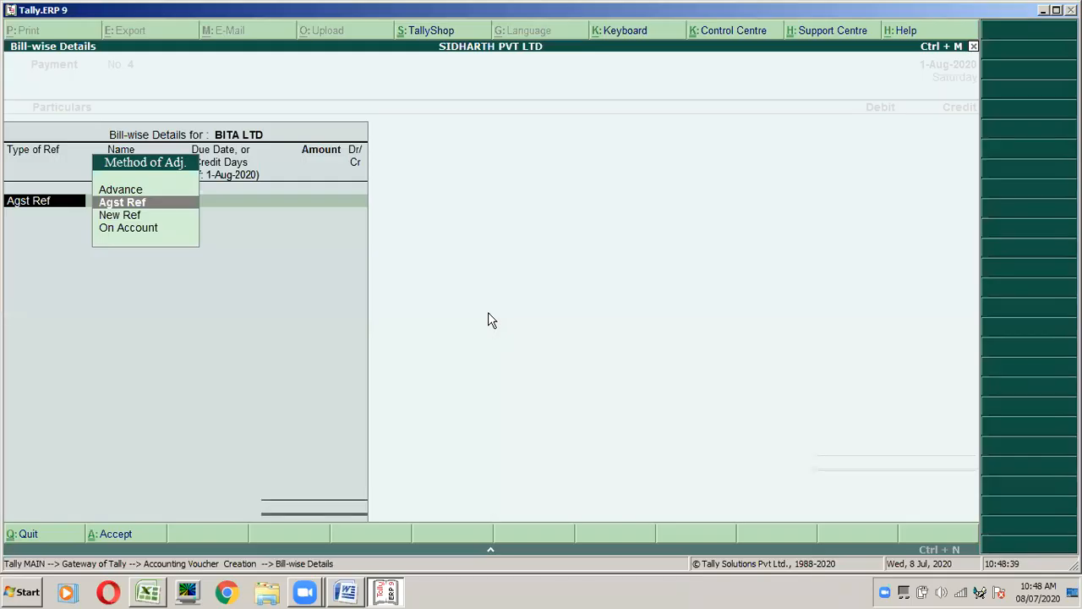
key(Escape)
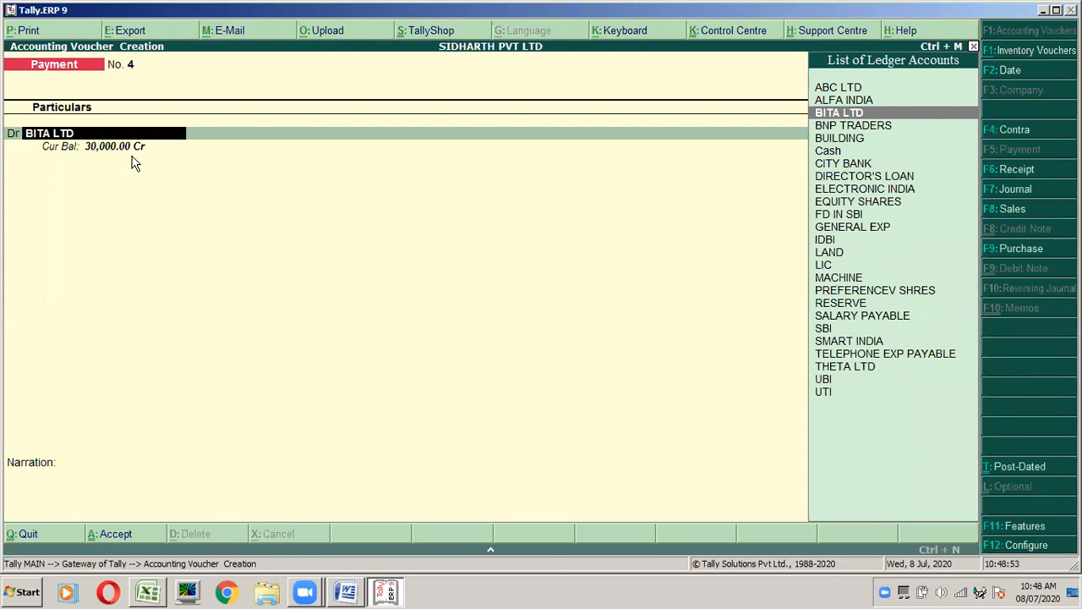
key(Return)
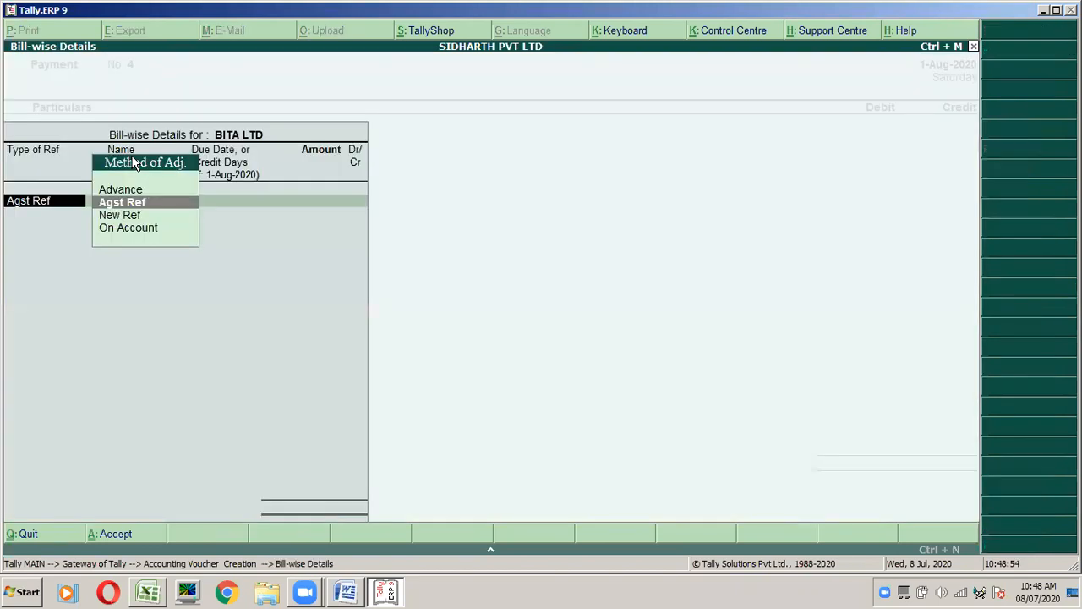
click(125, 204)
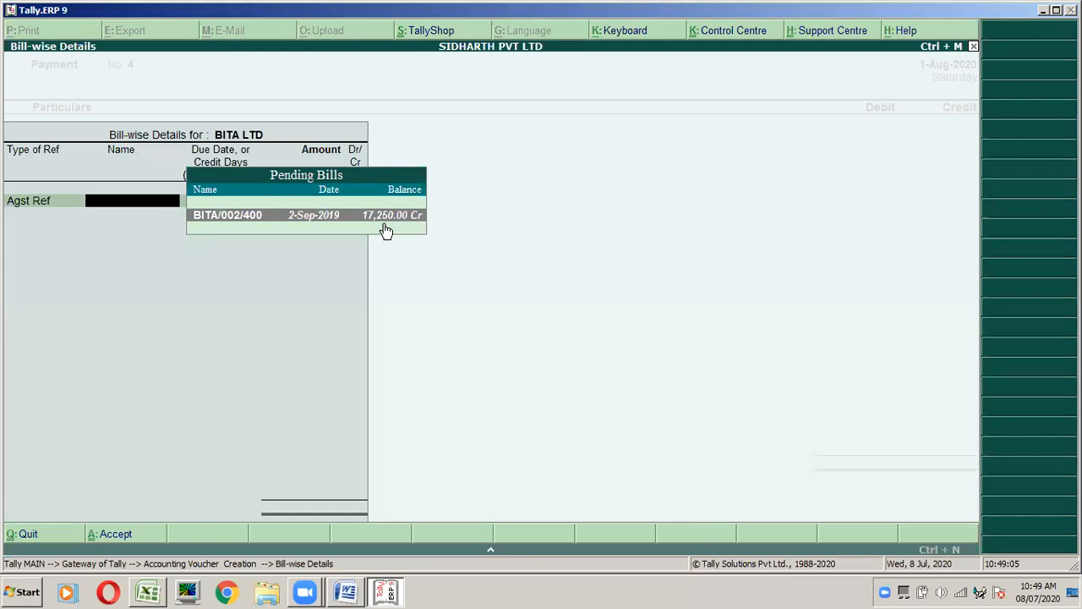
key(Return)
key(Return)
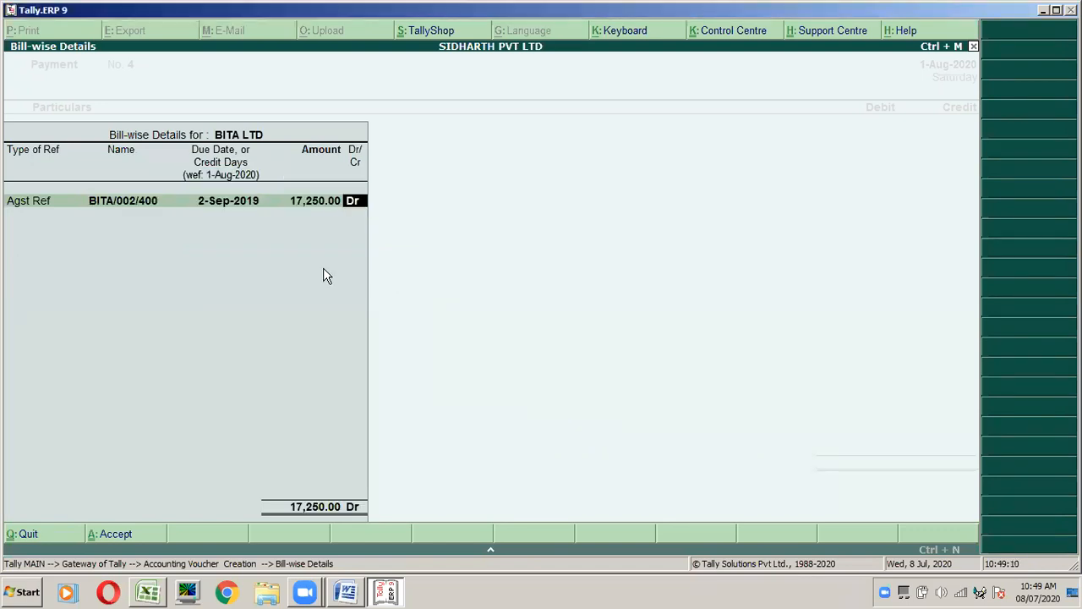
key(Return)
Step: Add an On Account allocation of 12,750 for BITA LTD and accept the 30,000 debit
key(Down)
key(Down)
key(Down)
key(Down)
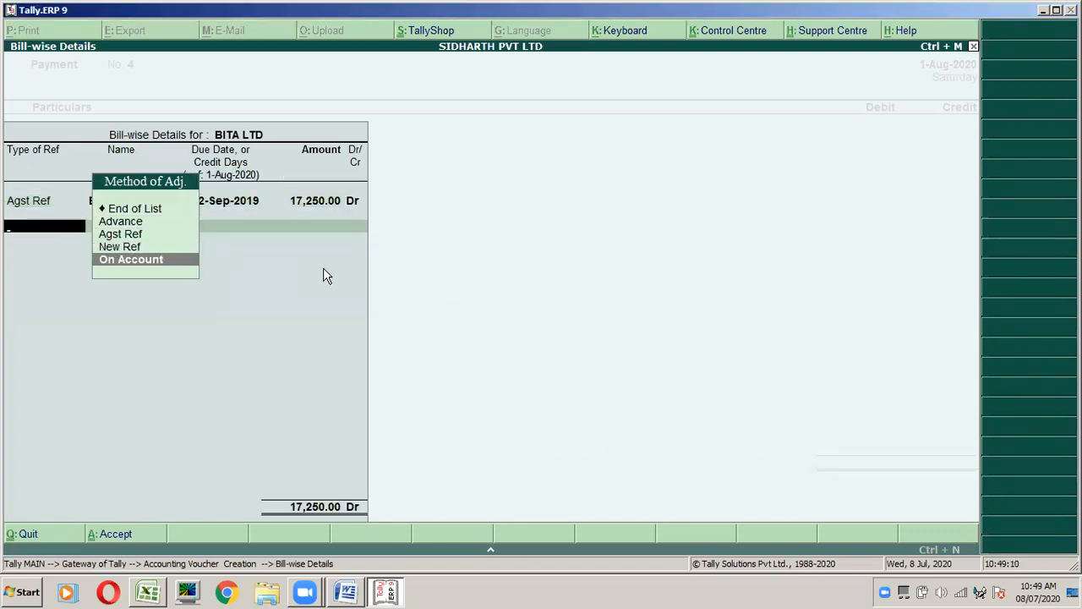
key(Return)
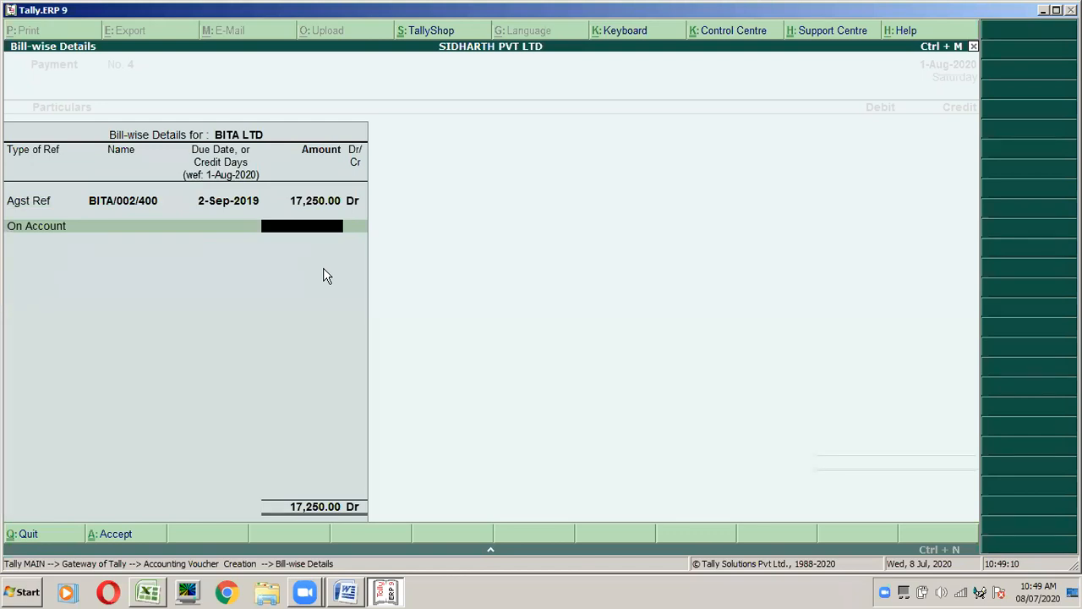
text(12750)
key(Return)
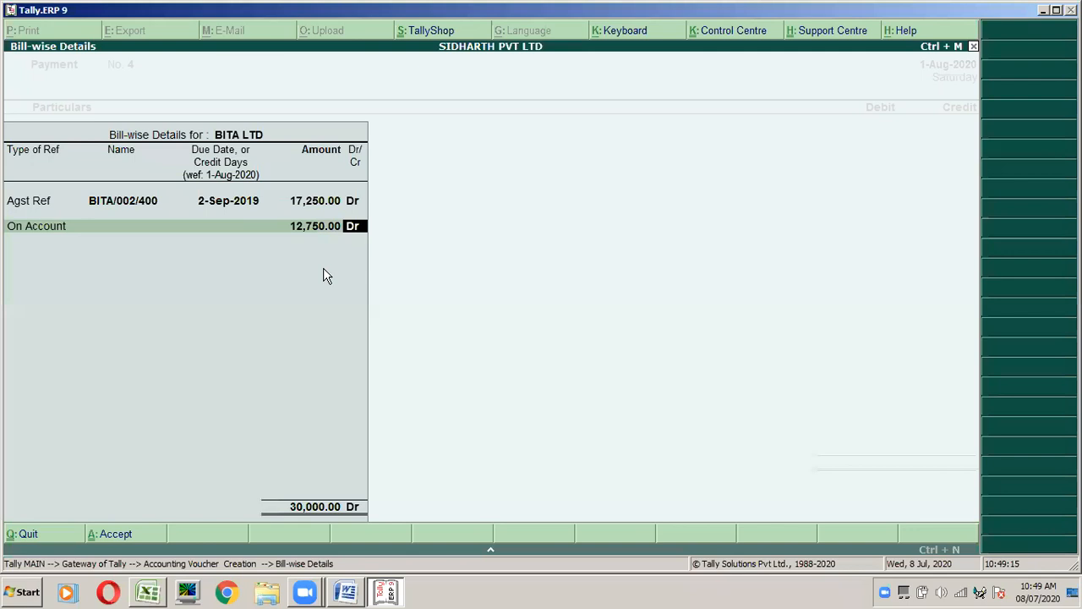
key(Return)
key(Return)
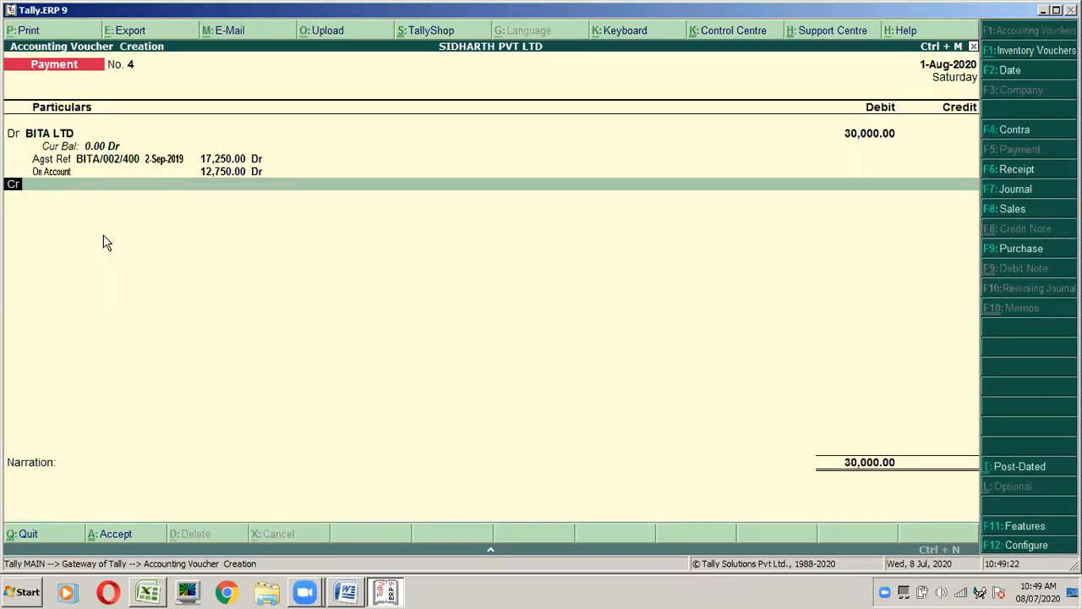
Step: Credit SBI with 28,000 and choose Cheque as the transaction type in its bank allocation
key(Return)
key(alt+Tab)
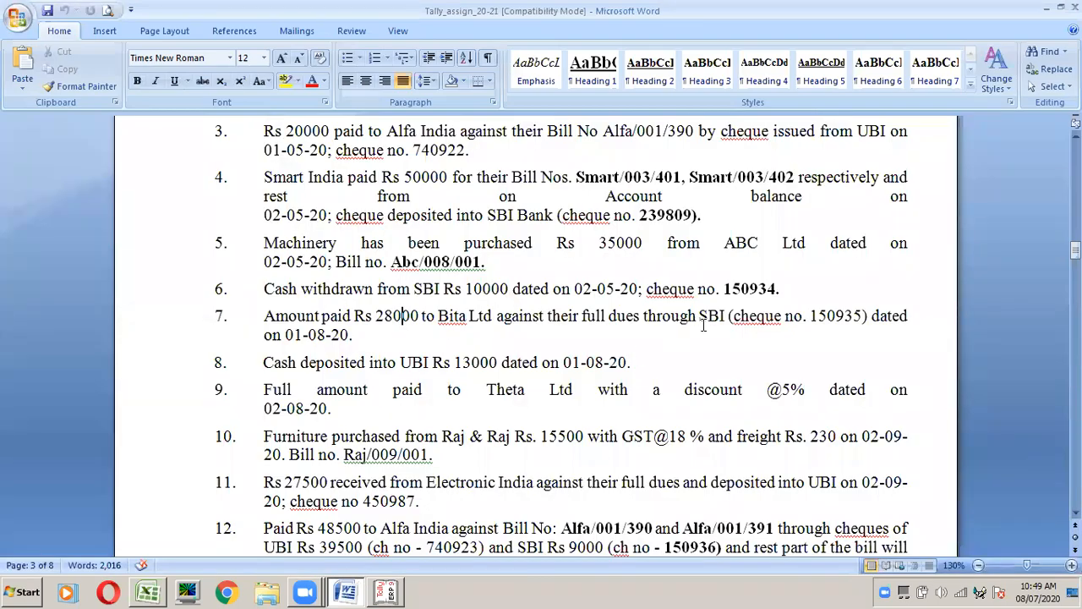
key(alt+Tab)
text(S)
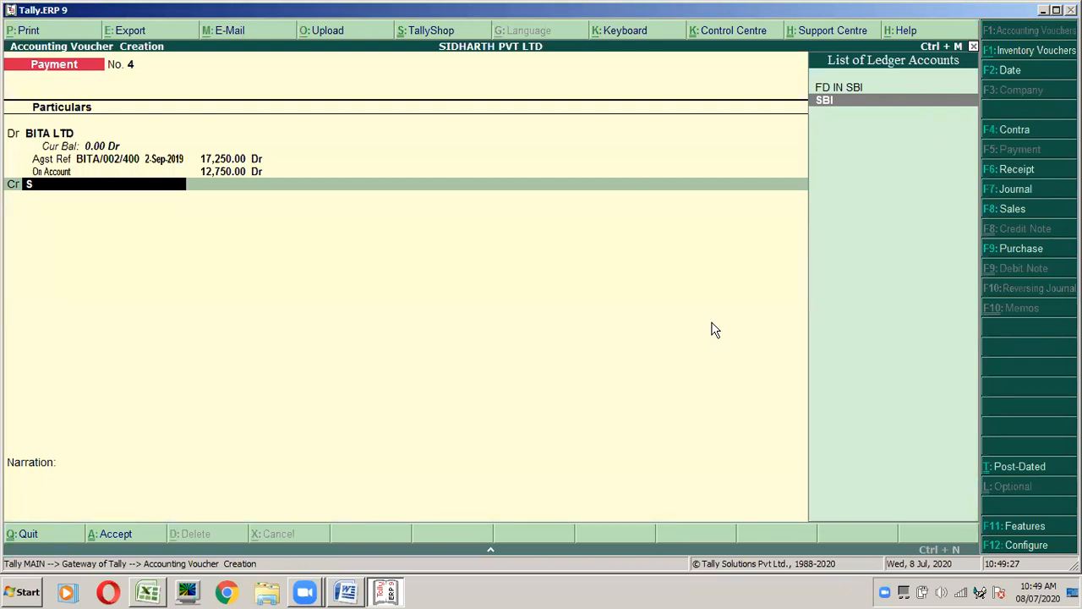
text(BI)
key(Return)
text(28000)
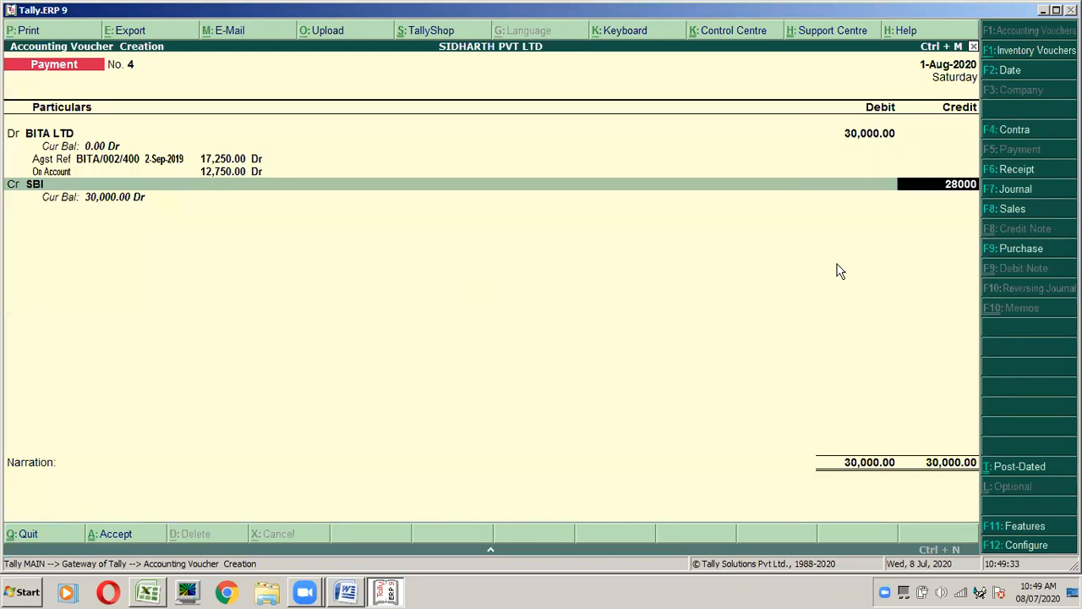
key(Return)
key(Return)
key(Return)
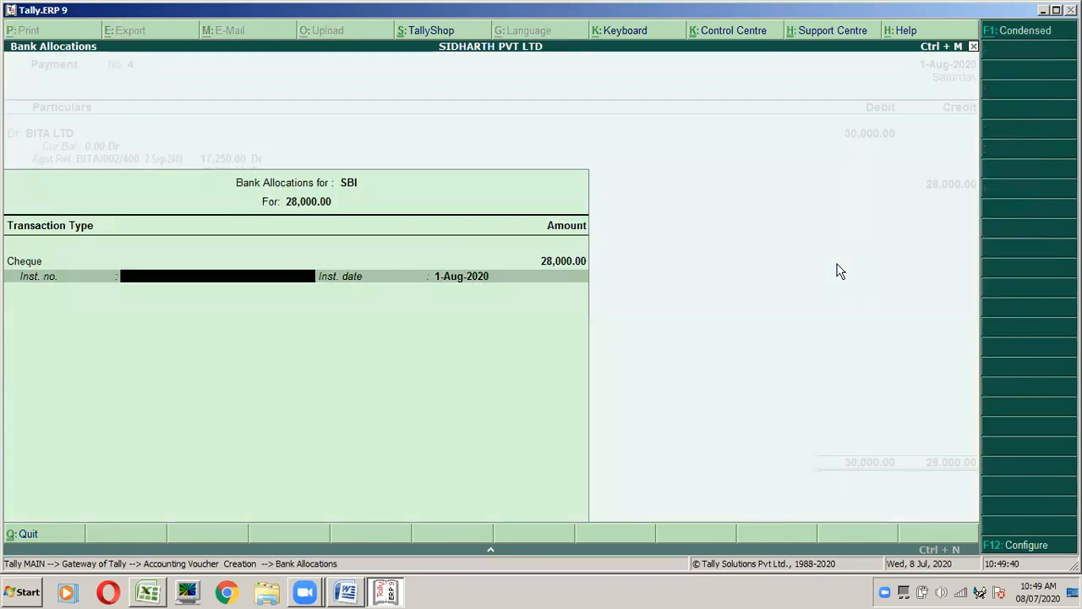
Step: Copy cheque number 150935 from the Word assignment into the SBI instrument number and accept the instrument date 1-Aug-2020
key(alt+Tab)
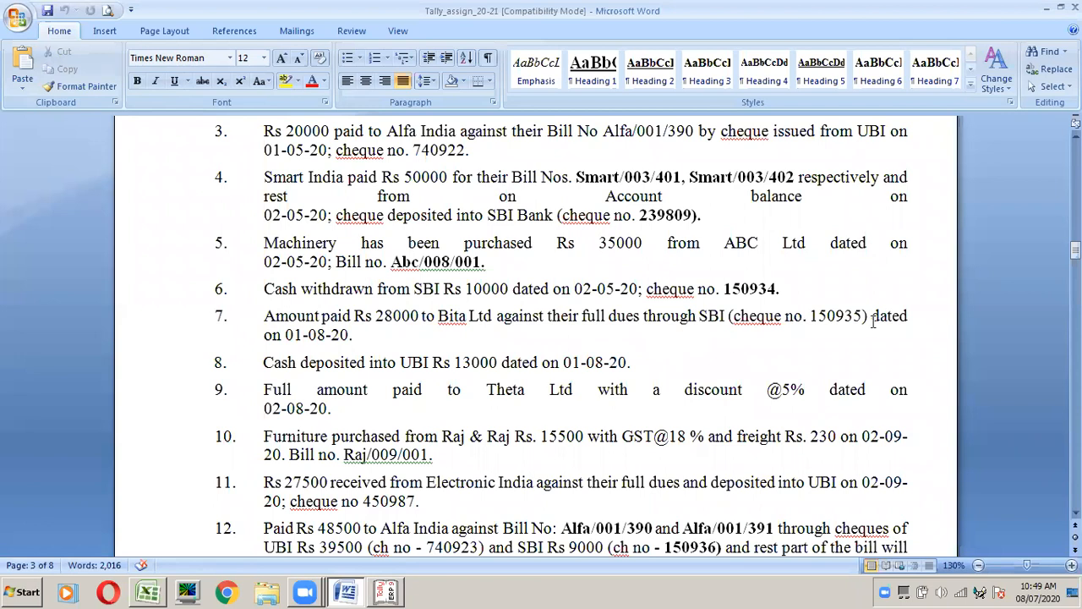
double_click(835, 317)
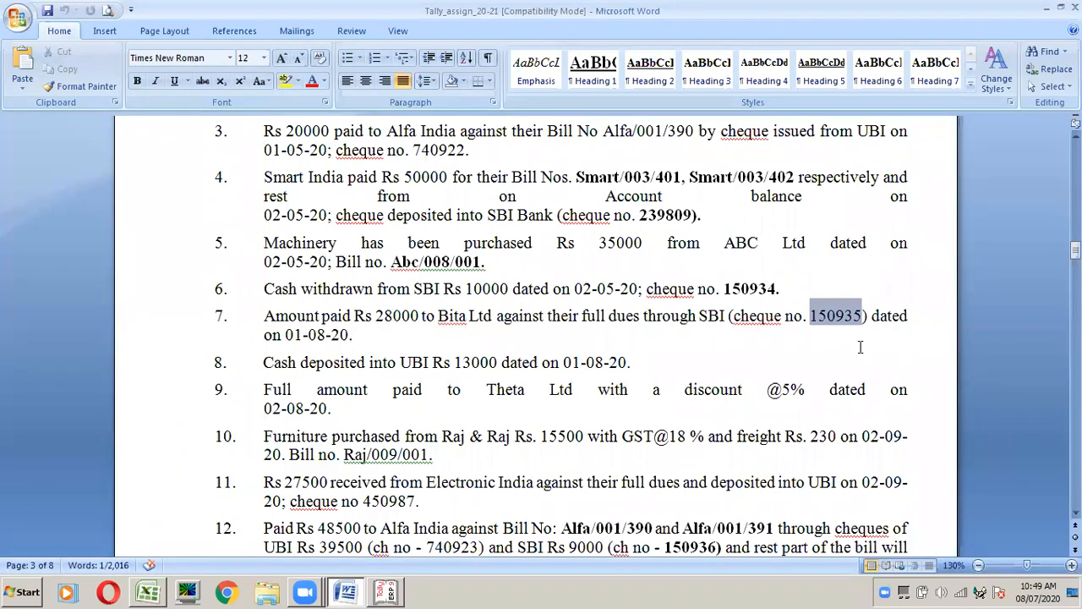
key(alt+Tab)
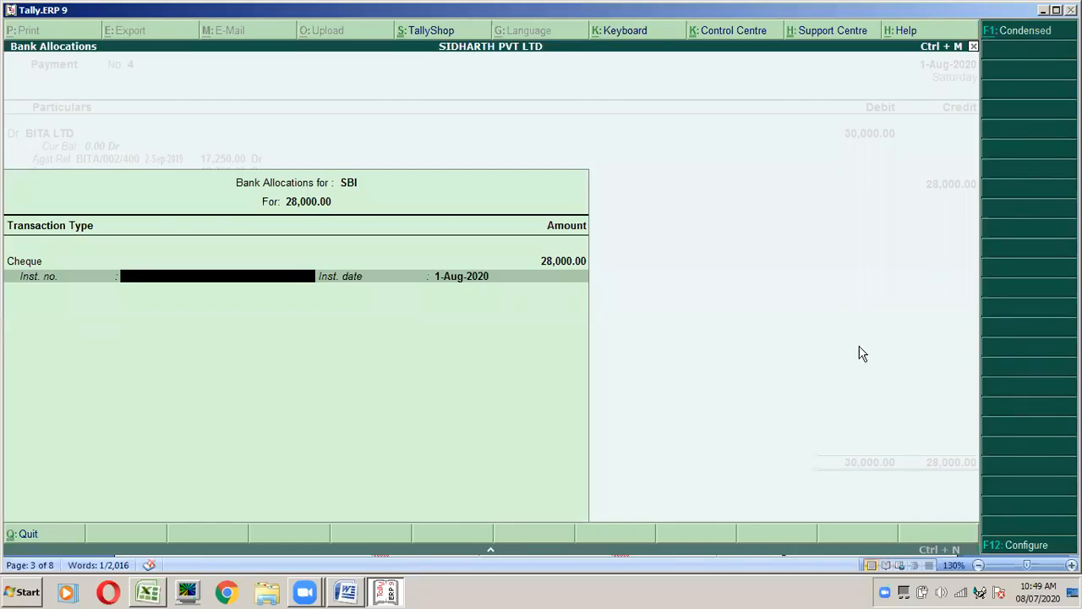
key(ctrl+alt+v)
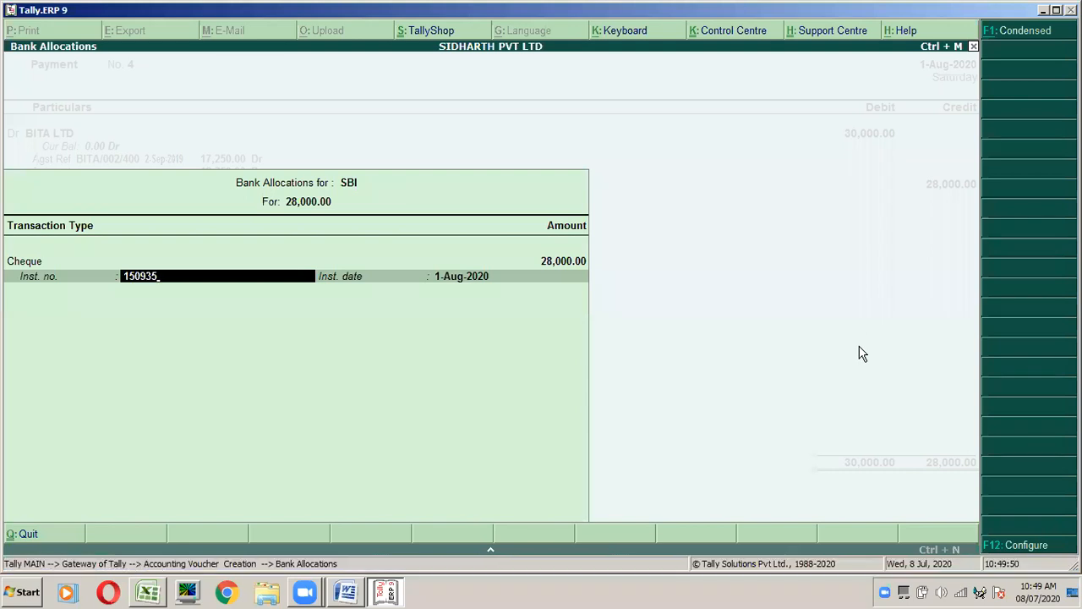
key(Return)
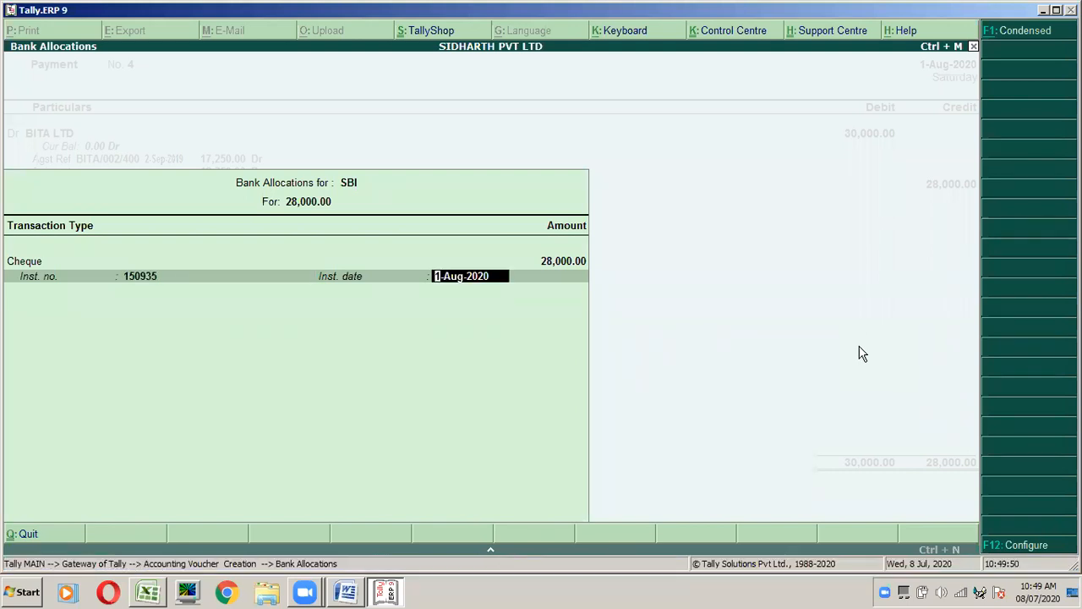
key(Return)
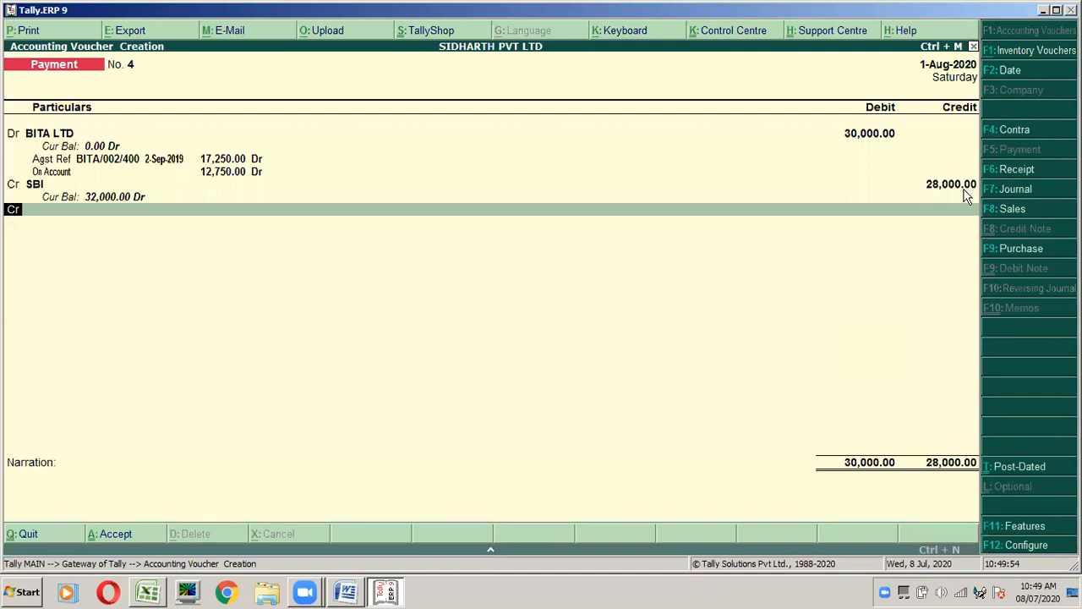
Step: Create a Discount Recd ledger under Indirect Incomes for the second credit line of the voucher
key(Return)
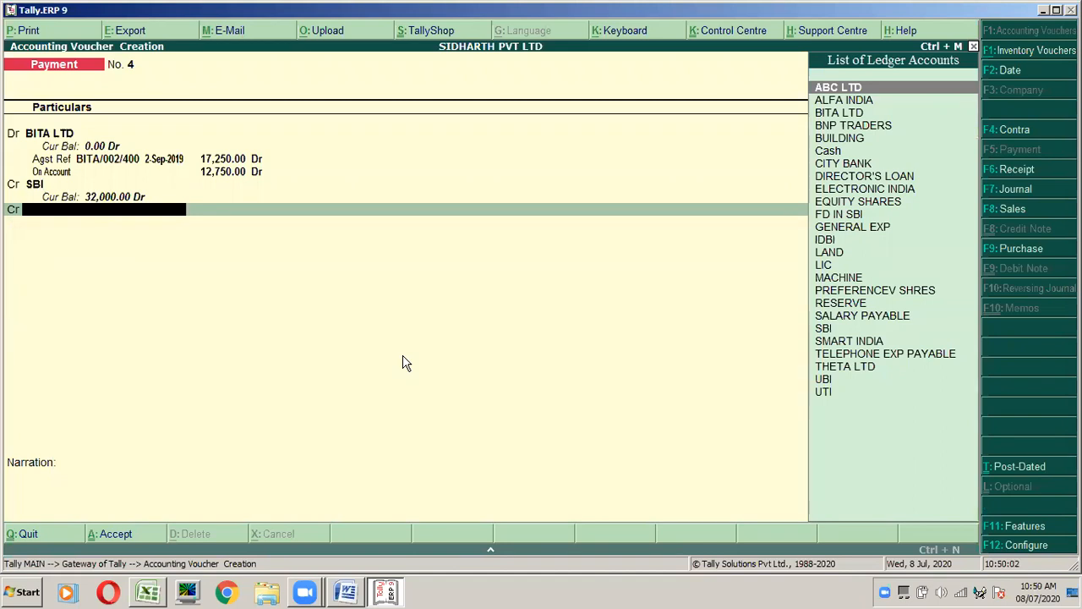
text(Dis)
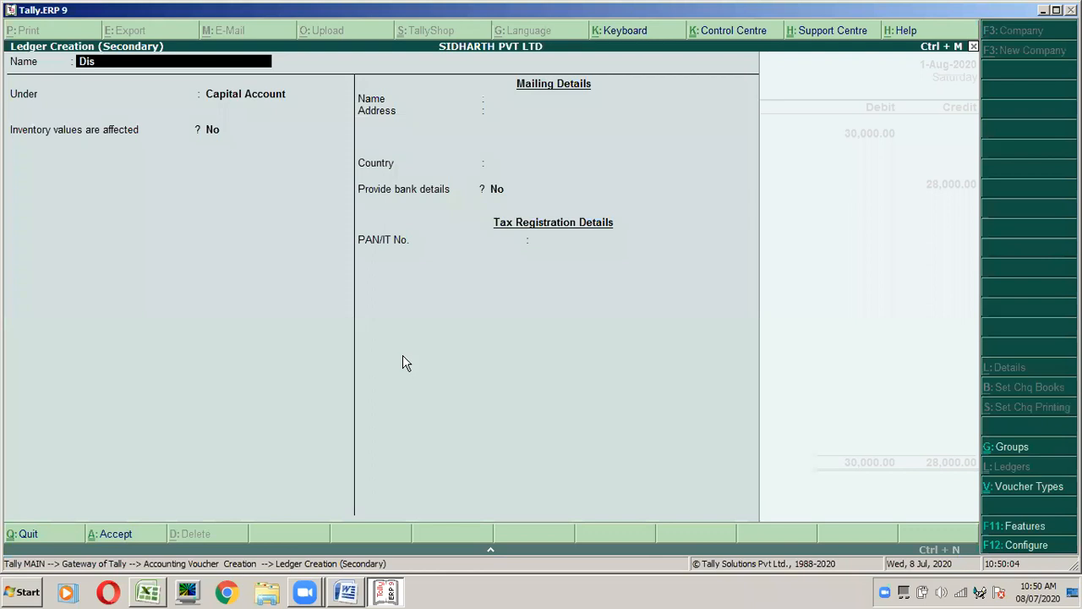
text(count Recd)
key(Return)
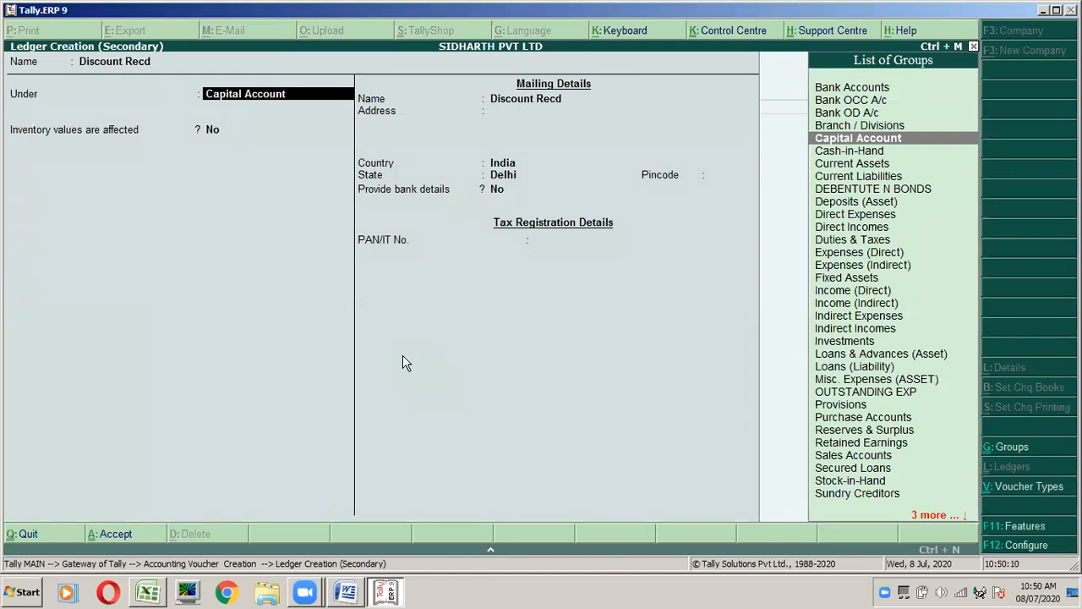
text(I)
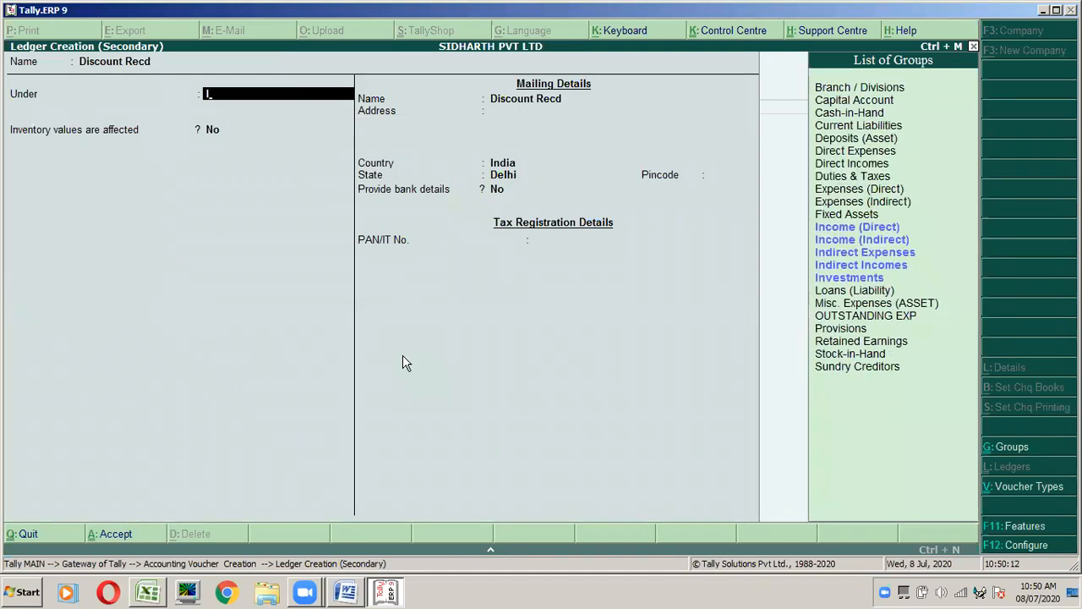
click(859, 244)
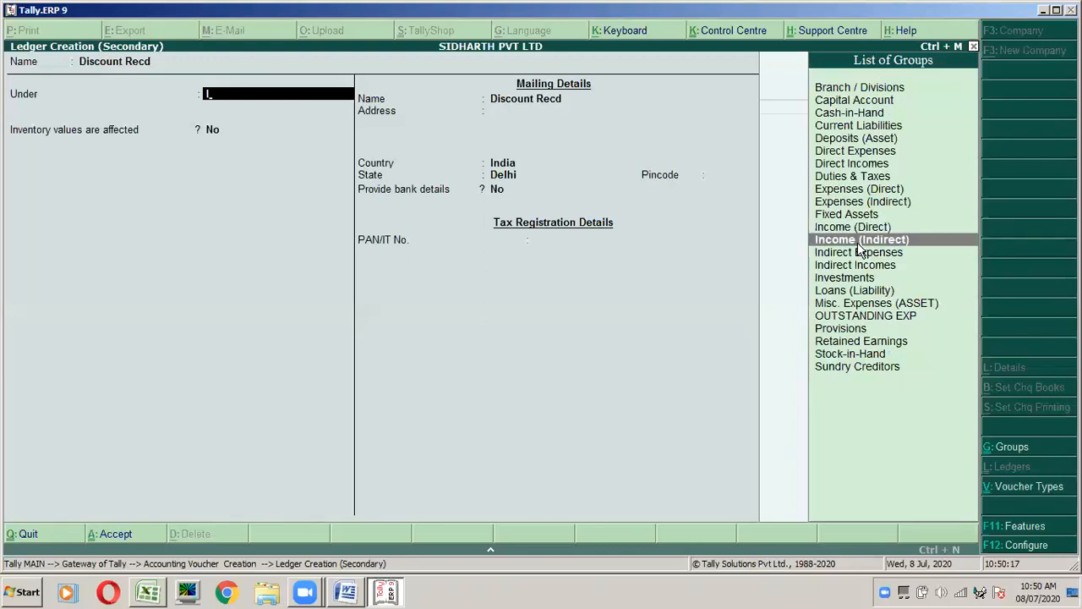
key(Return)
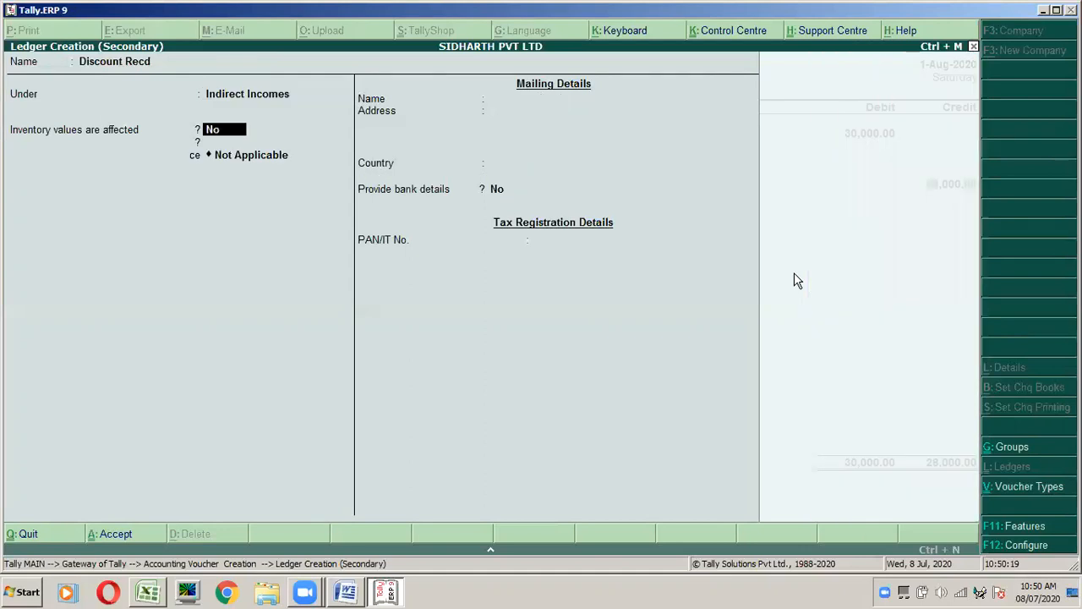
key(Return)
key(Return)
key(Return)
key(Return)
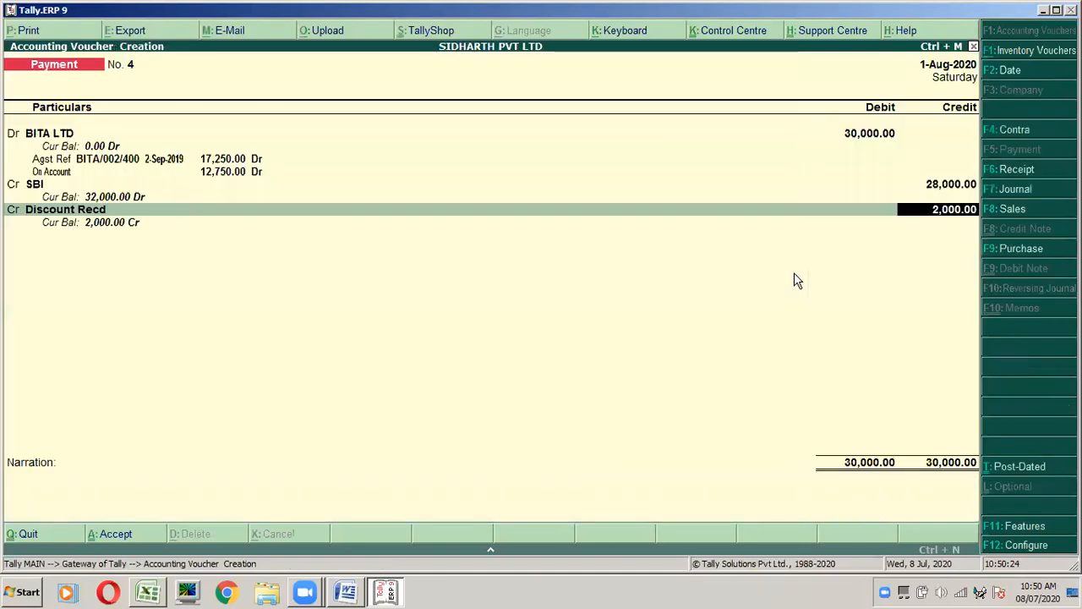
Step: Accept the 2,000 discount credit and enter the voucher narration "PAID TO BITA LTD FULL AND FINAL SETTLEMENT."
key(Return)
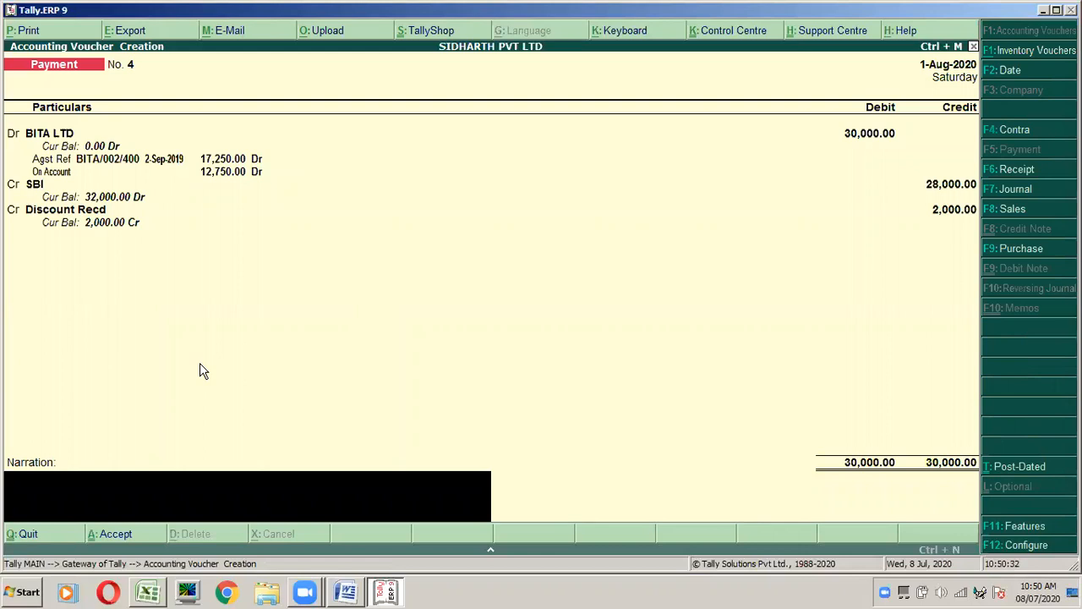
text(PAID TO BITA LTD FULL)
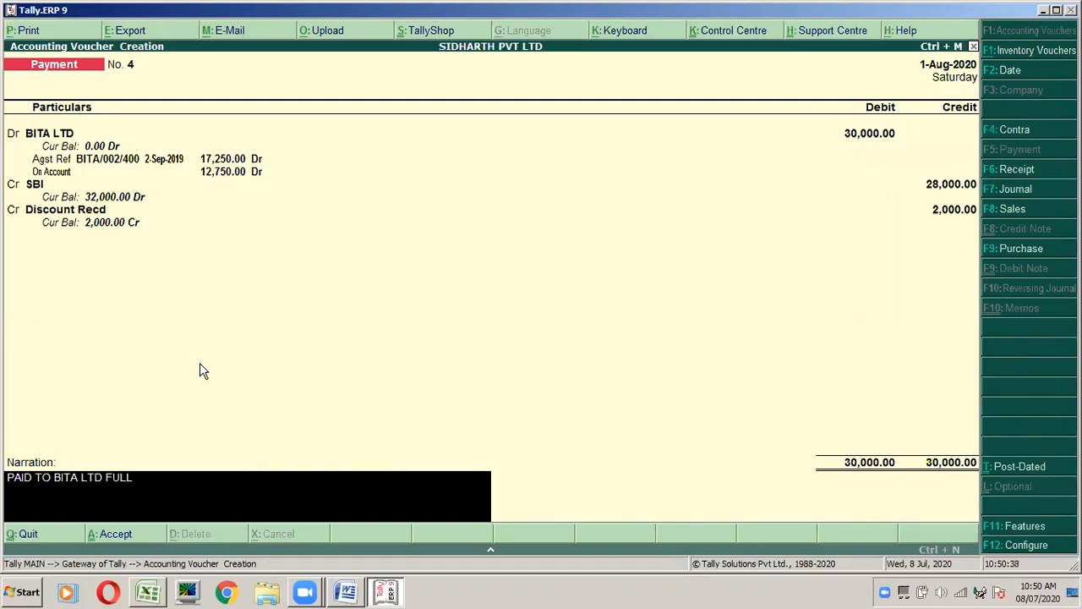
text( AND FINAL SELL)
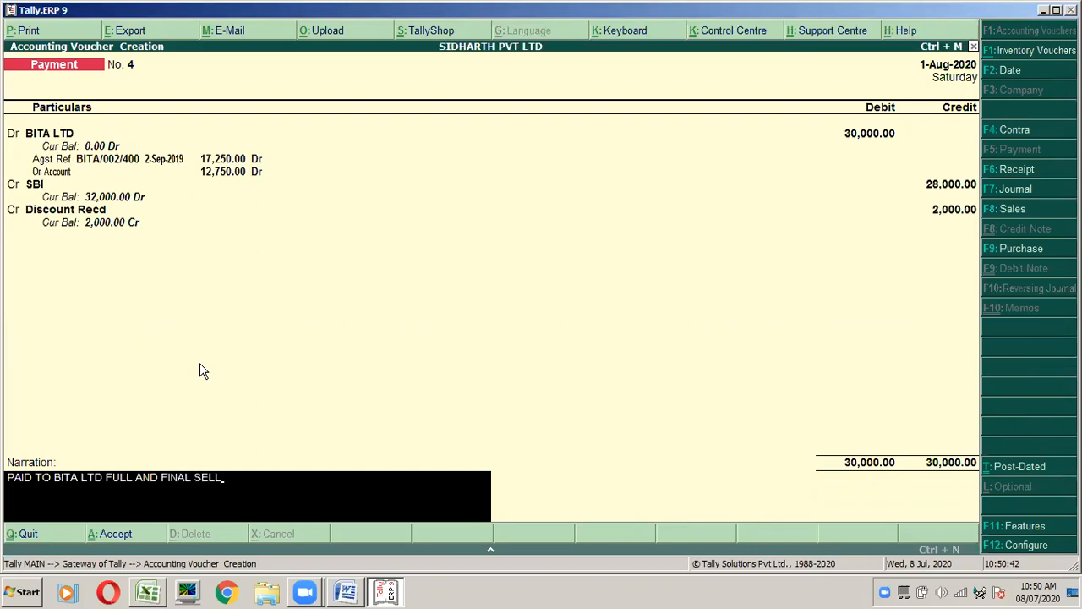
key(BackSpace)
key(BackSpace)
text(TTKLEMENT.)
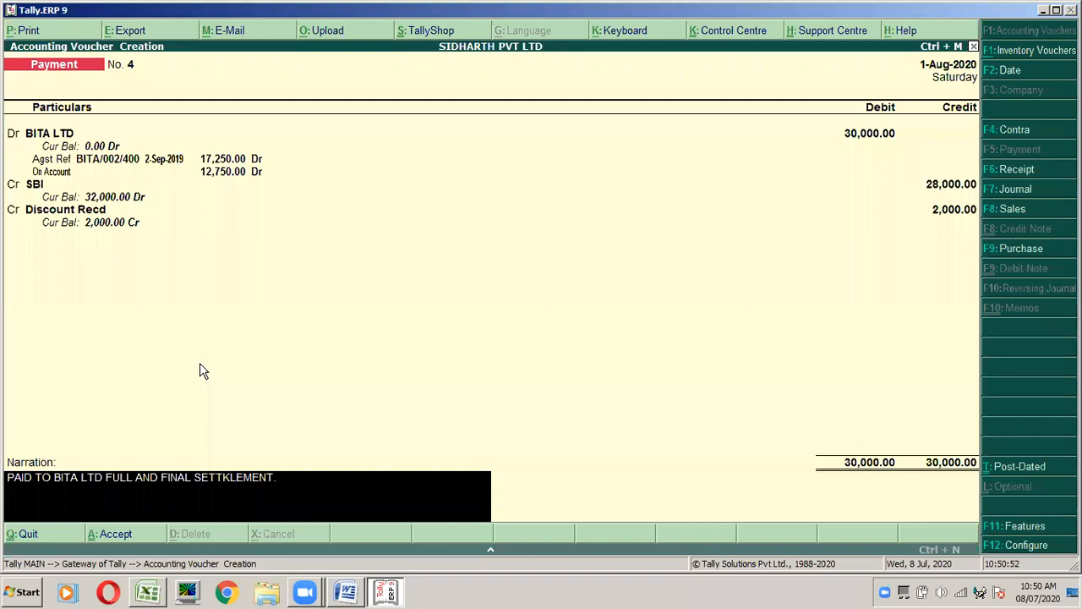
key(BackSpace)
key(BackSpace)
key(BackSpace)
key(BackSpace)
key(BackSpace)
key(BackSpace)
key(BackSpace)
key(BackSpace)
text(LEMENT)
key(Return)
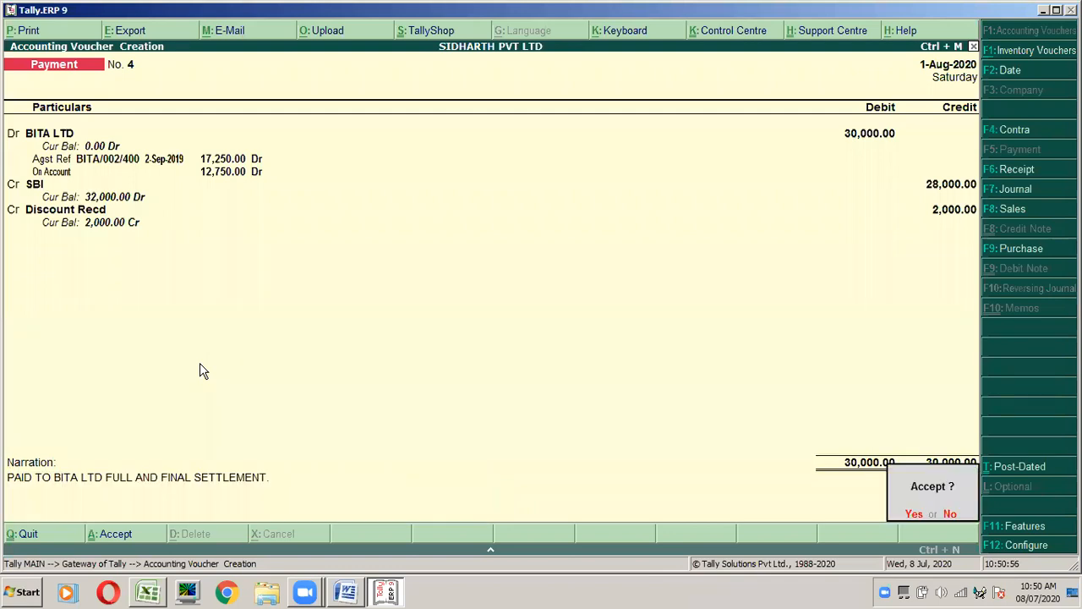
Step: Switch to the TALLY NOTES workbook in Excel and record BITA LTD as DR 30000 for entry 7 in row 29
click(152, 591)
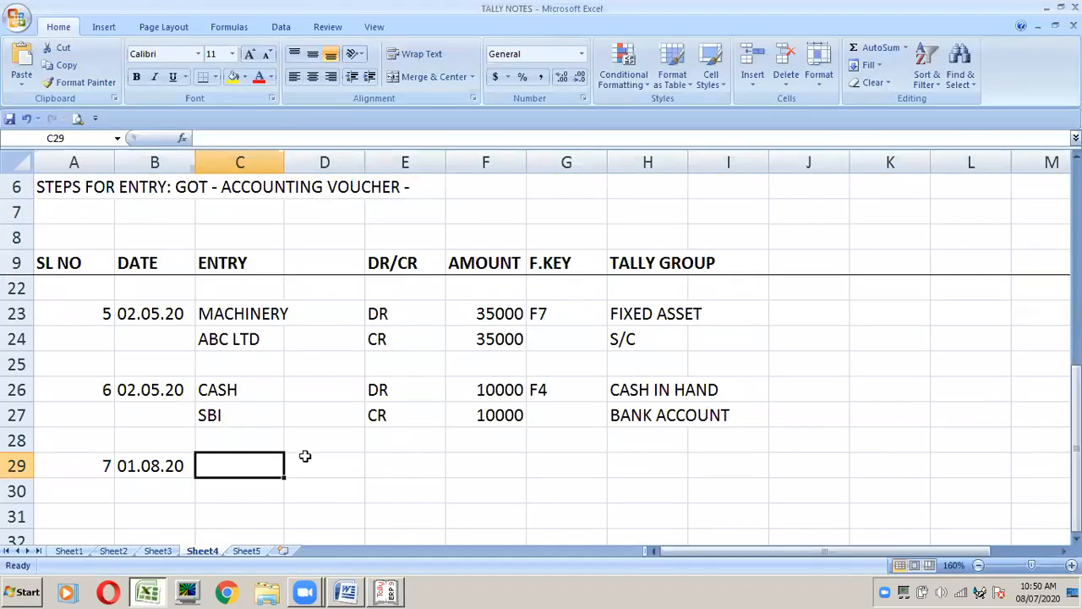
text(BITAL)
key(BackSpace)
text(LTD)
key(Tab)
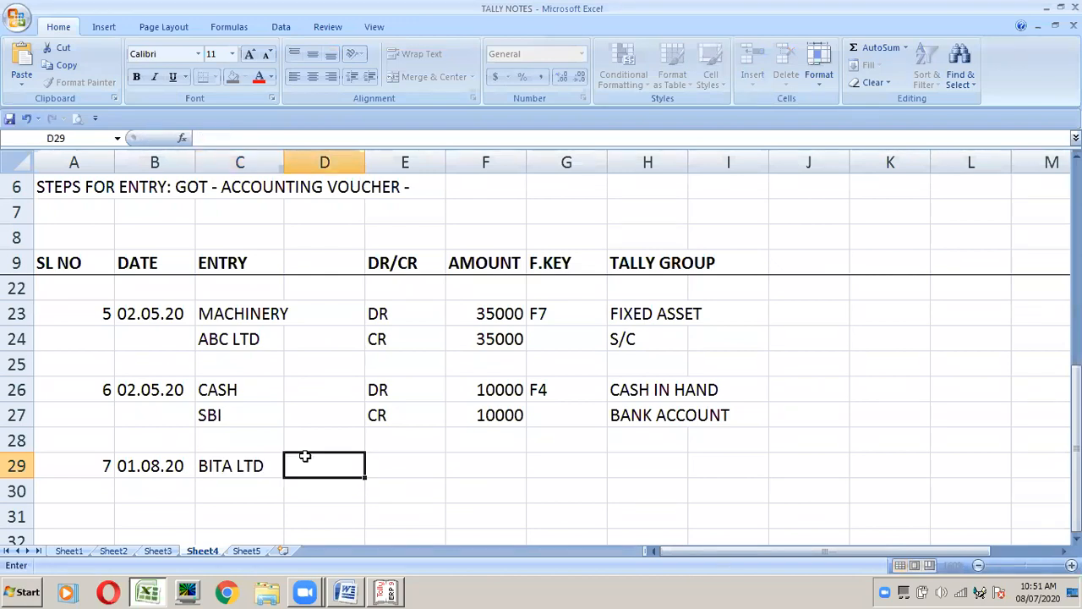
key(Tab)
text(DR)
key(Tab)
text(30000)
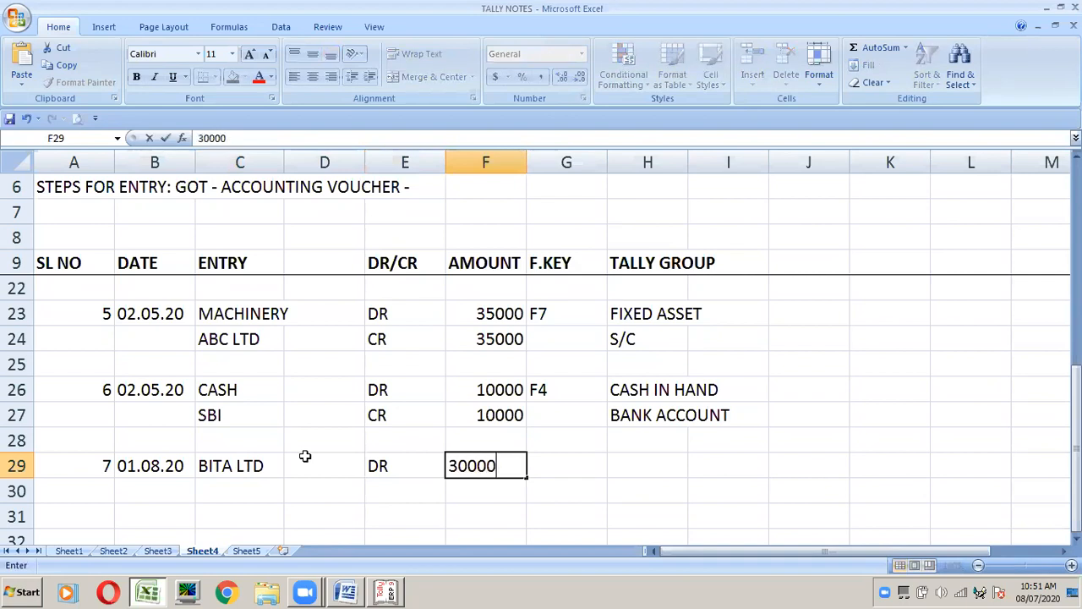
Step: Record SBI as CR with amount 28000 in row 30, under the BITA LTD line
key(Return)
text(28000)
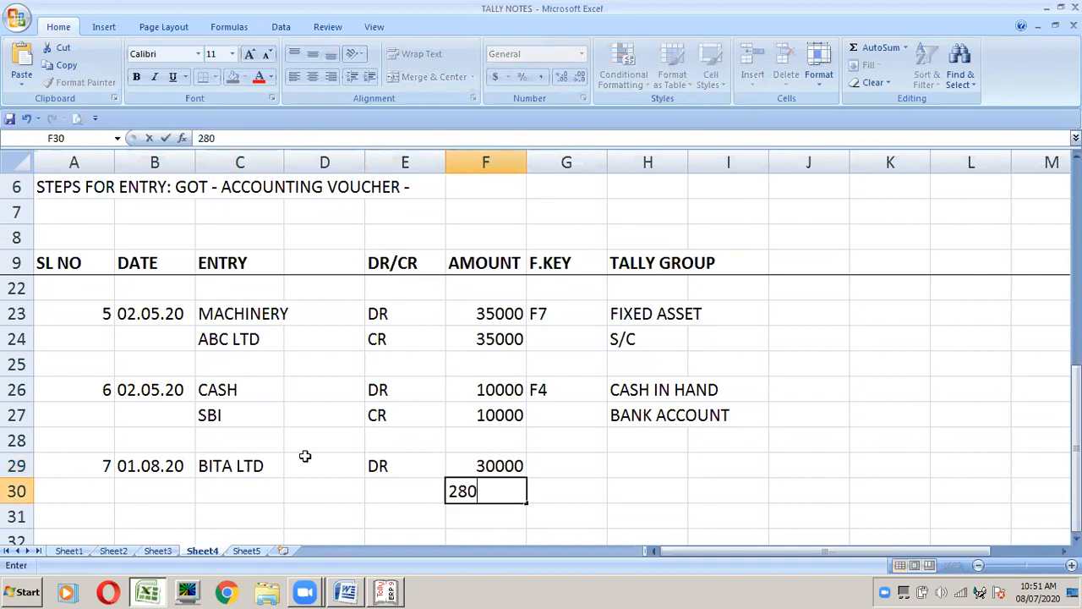
key(Left)
text(CR)
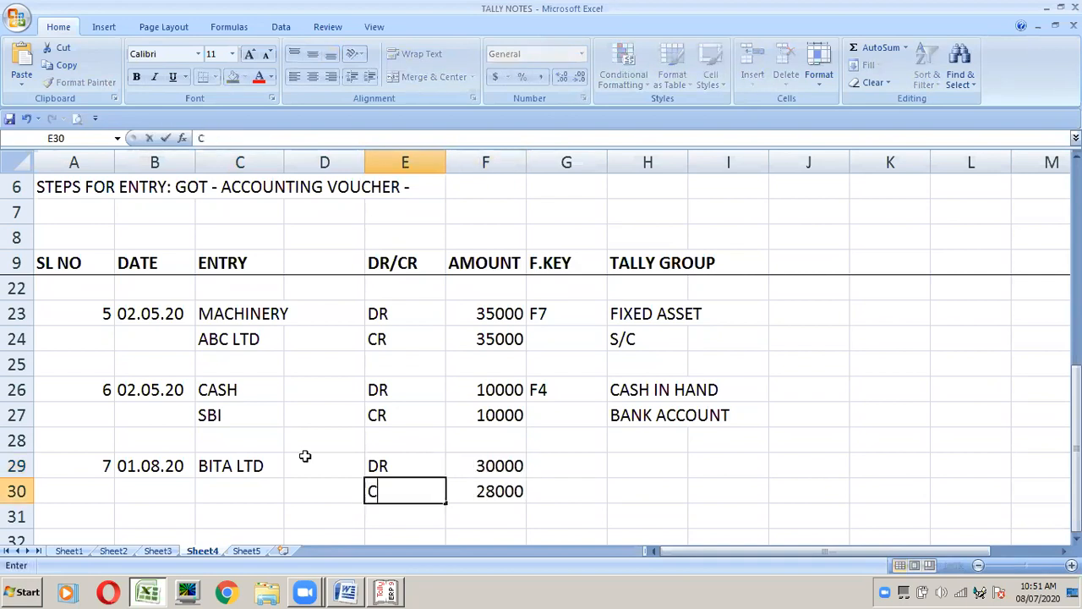
key(Left)
key(Left)
text(SN)
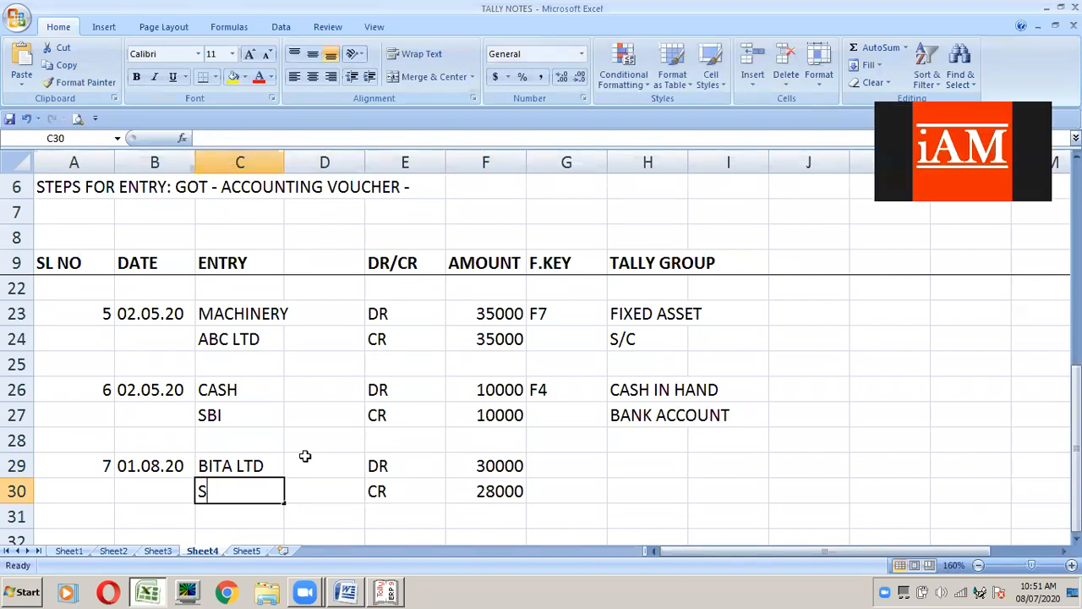
key(BackSpace)
text(BI)
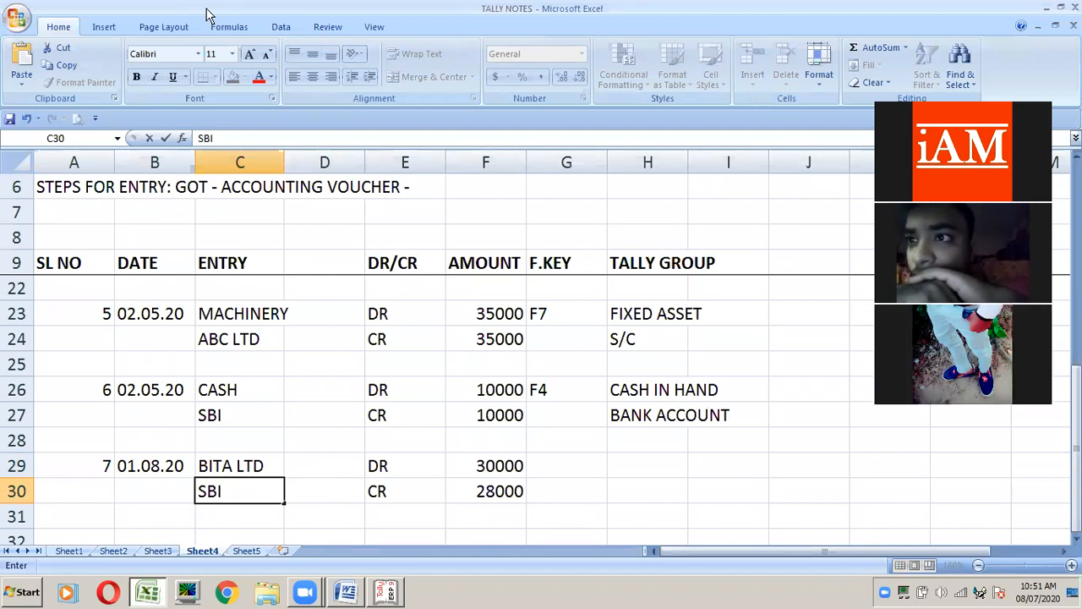
key(alt+Tab)
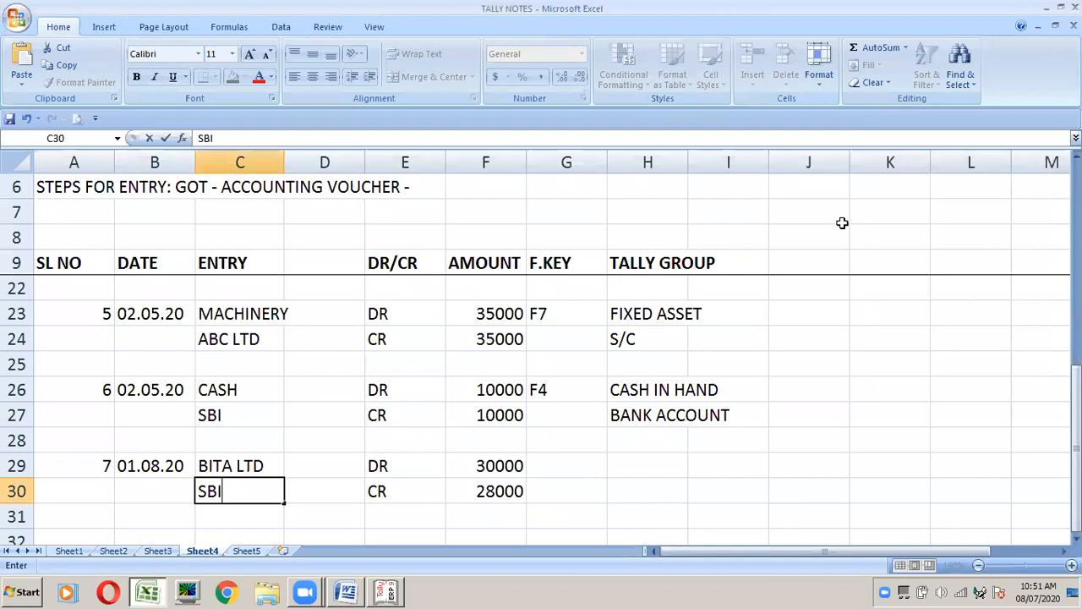
Step: Record DISC RECD as CR with amount 2000 in row 31, below the SBI line
key(Right)
key(Right)
key(Right)
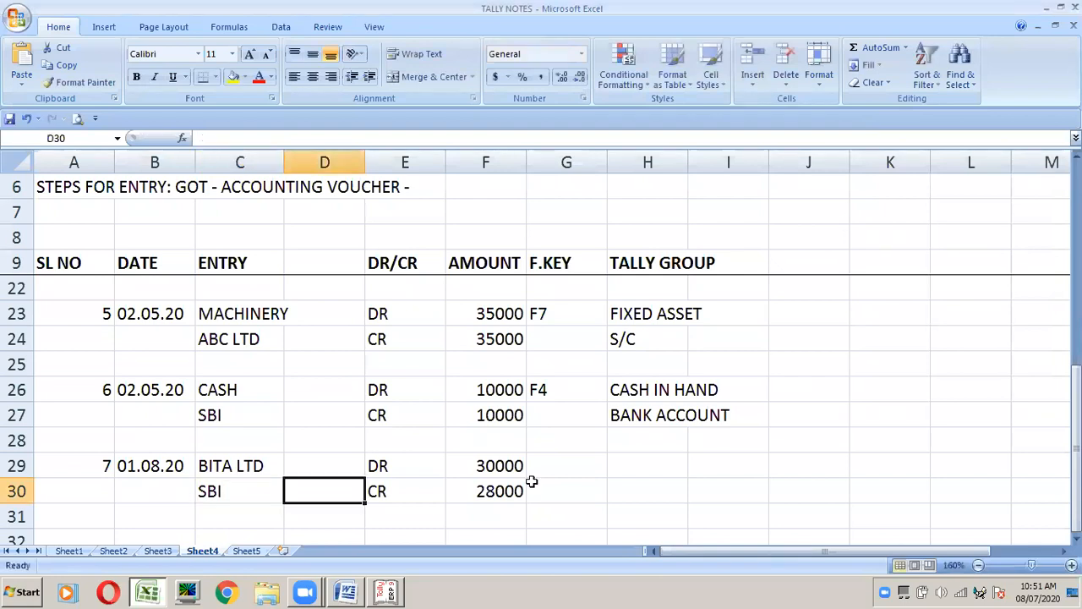
key(Down)
key(Down)
key(Up)
text(2000)
key(Left)
text(CR)
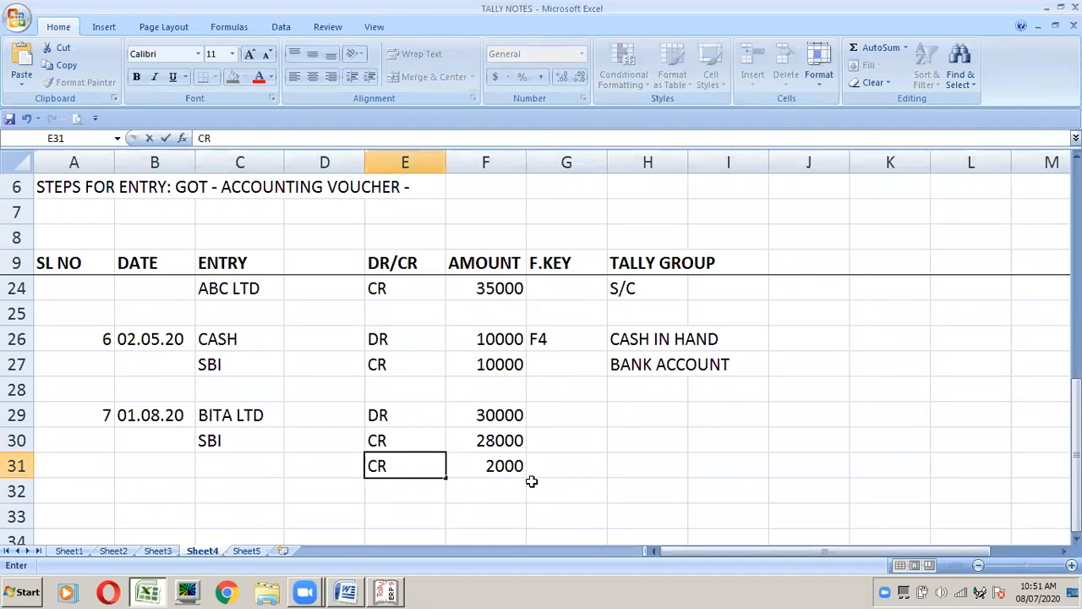
key(Left)
key(Left)
text(DISC)
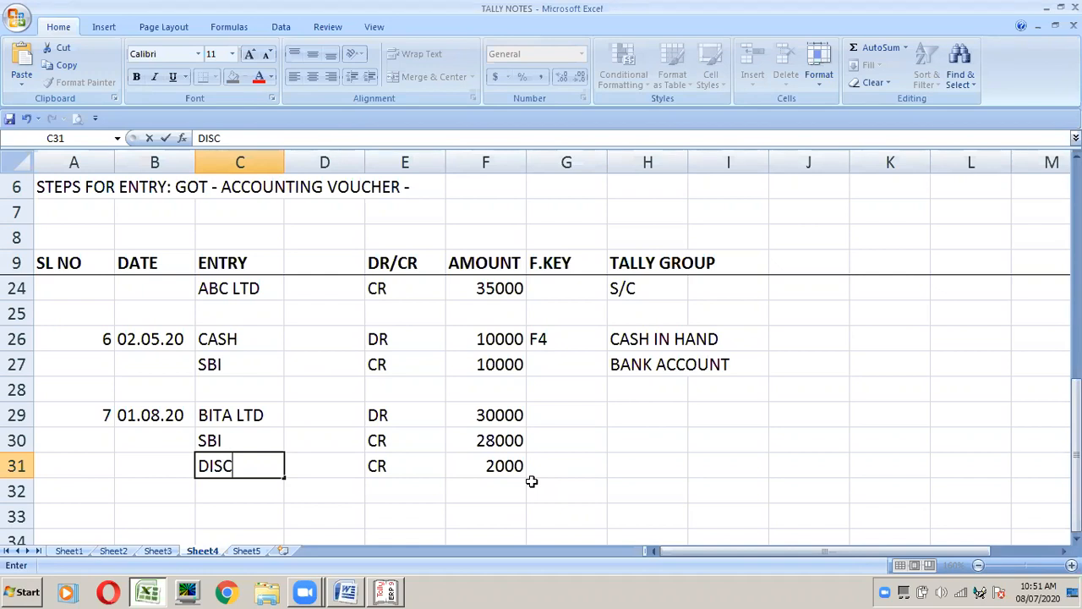
text( RECD)
key(Return)
Step: Enter F5 as the function key for entry 7 in row 29
key(Up)
key(Right)
key(Right)
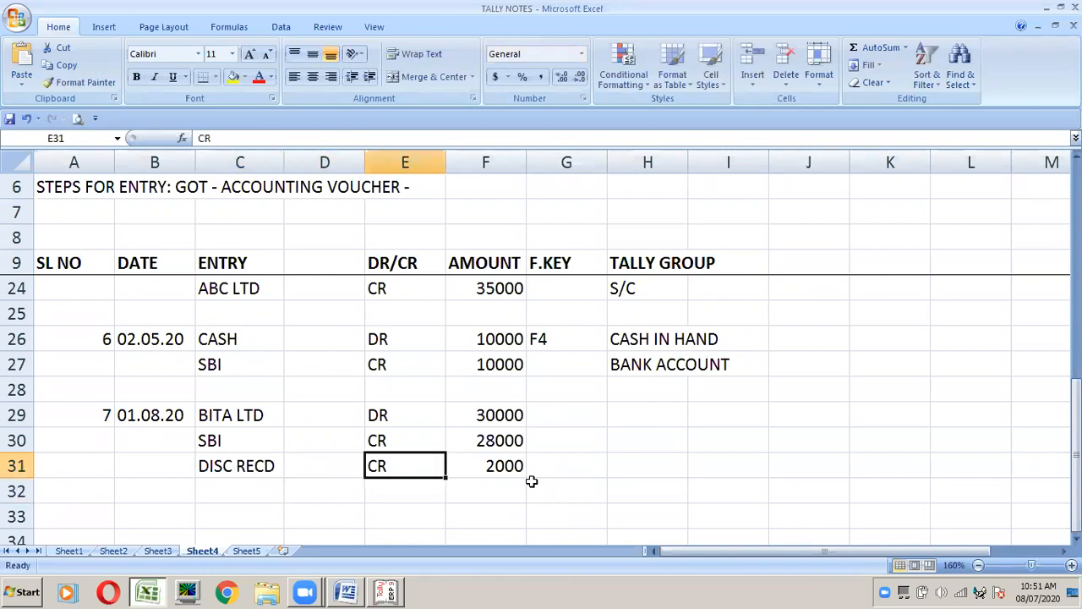
key(Right)
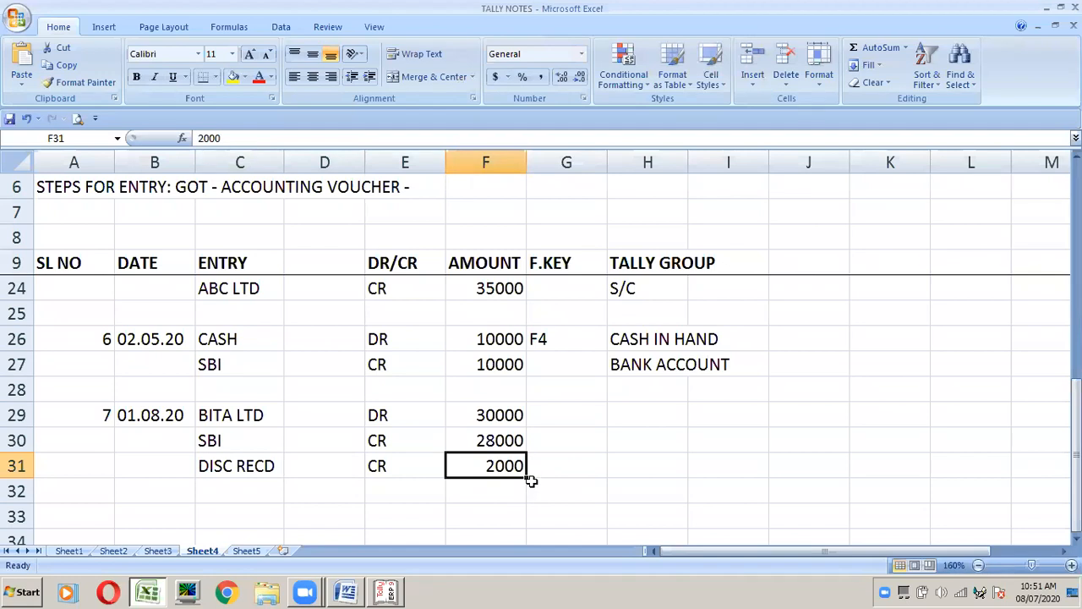
key(Up)
key(Up)
key(Right)
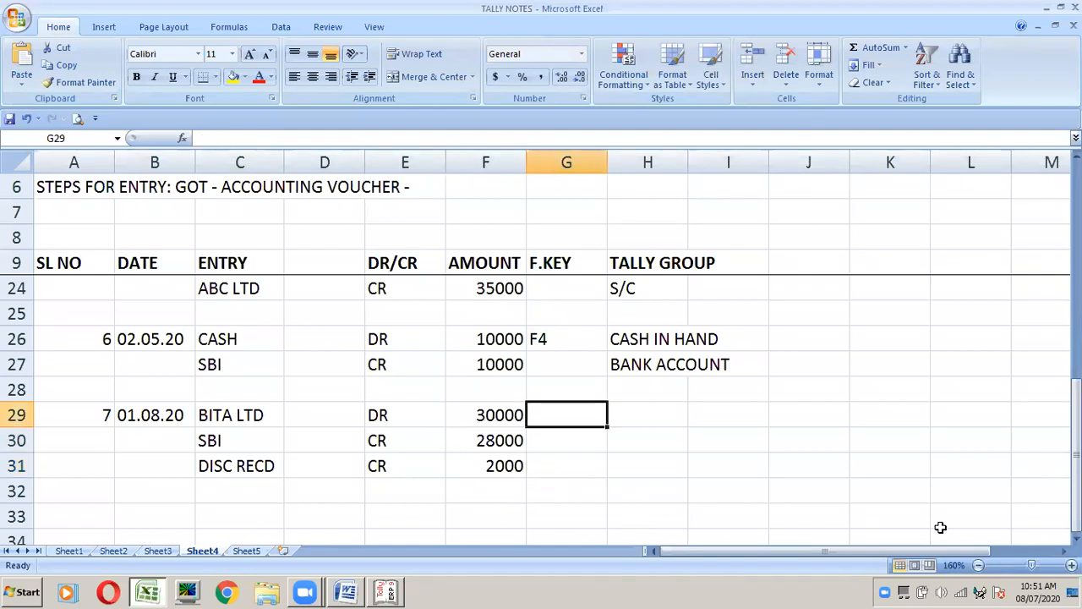
text(F5)
key(Return)
Step: Fill in the Tally groups for entry 7: S/C for BITA LTD, BANK for SBI and IND INCOME for DISC RECD
key(Up)
key(Right)
text(S/C)
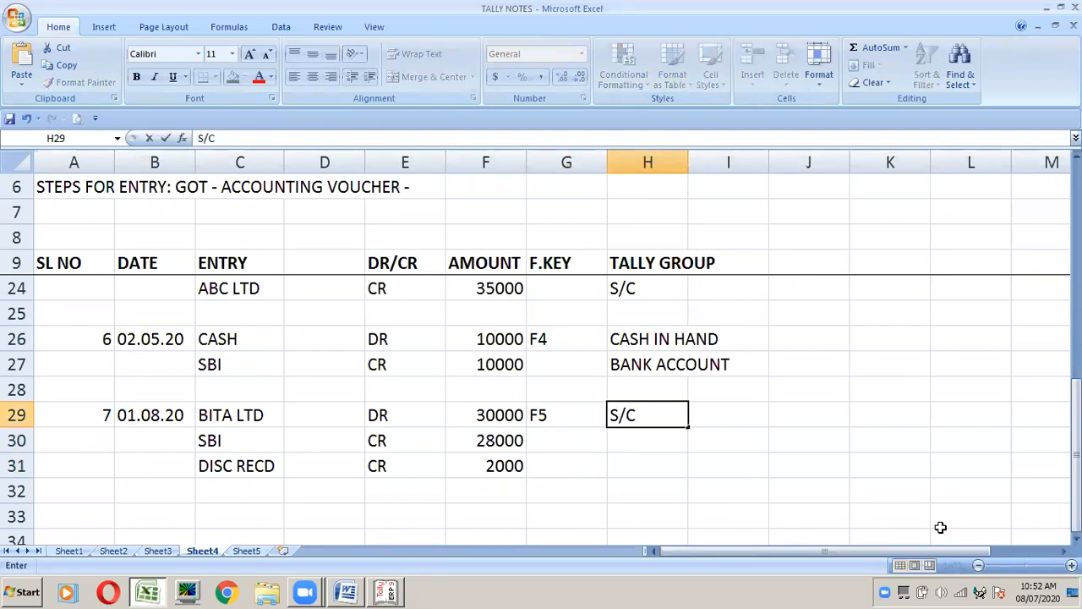
key(Return)
text(BANK)
key(Return)
text(I)
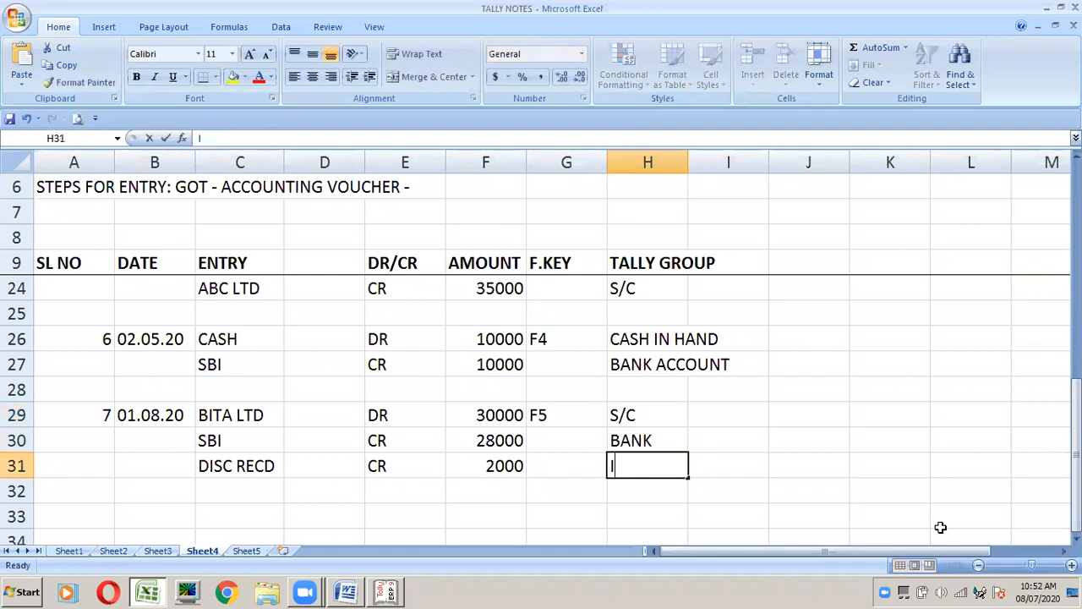
text(ND INCOME)
key(ctrl+Return)
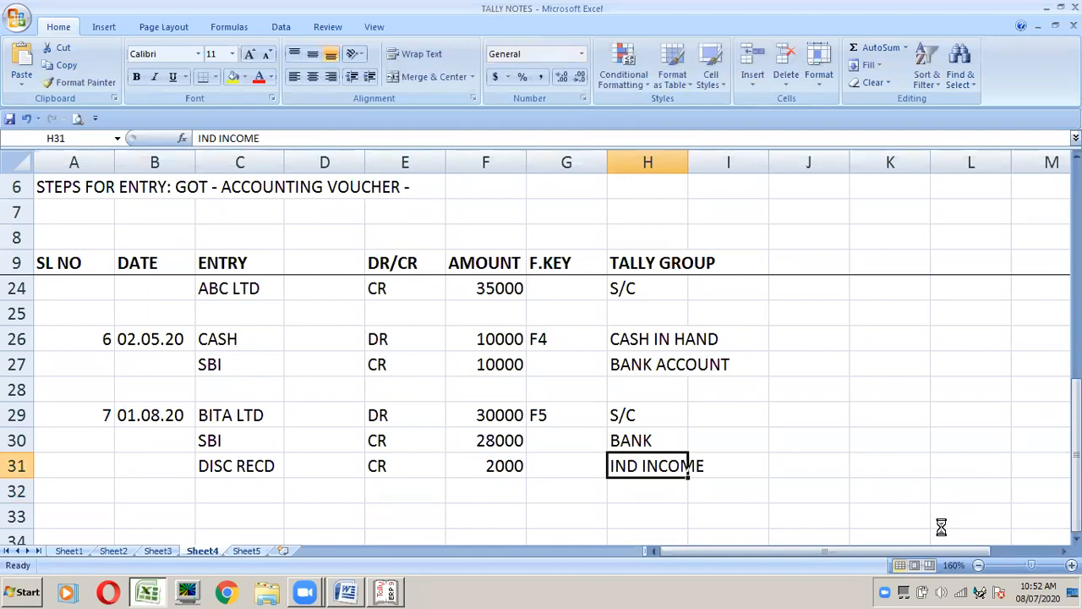
Step: Select cell A33 for the next entry, and switch to Tally to save the Bita Ltd payment voucher
key(Down)
key(Down)
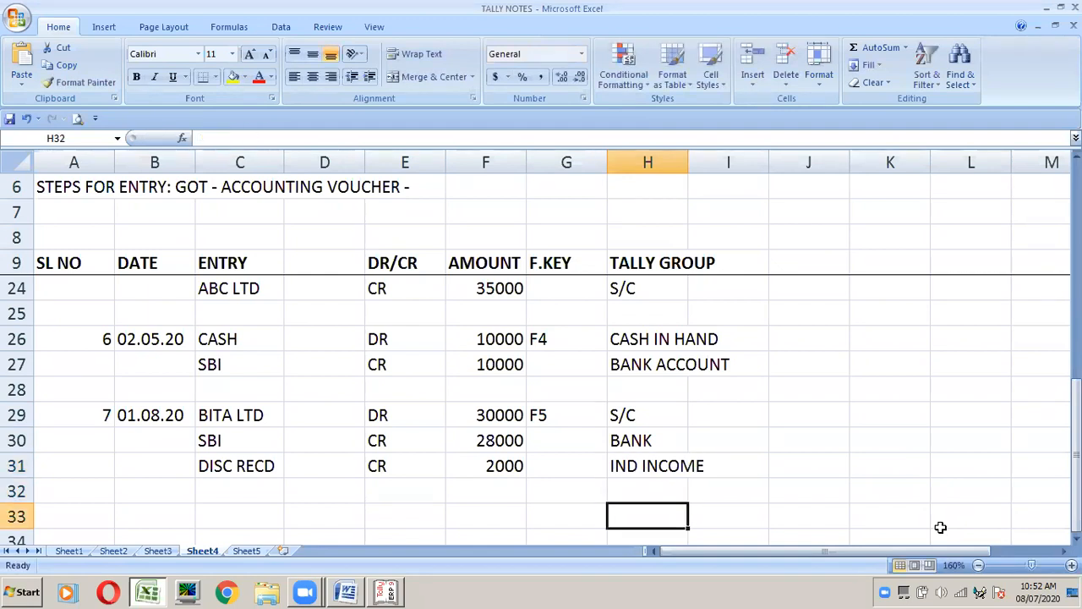
key(Left)
key(Home)
scroll(940, 527, down, 1)
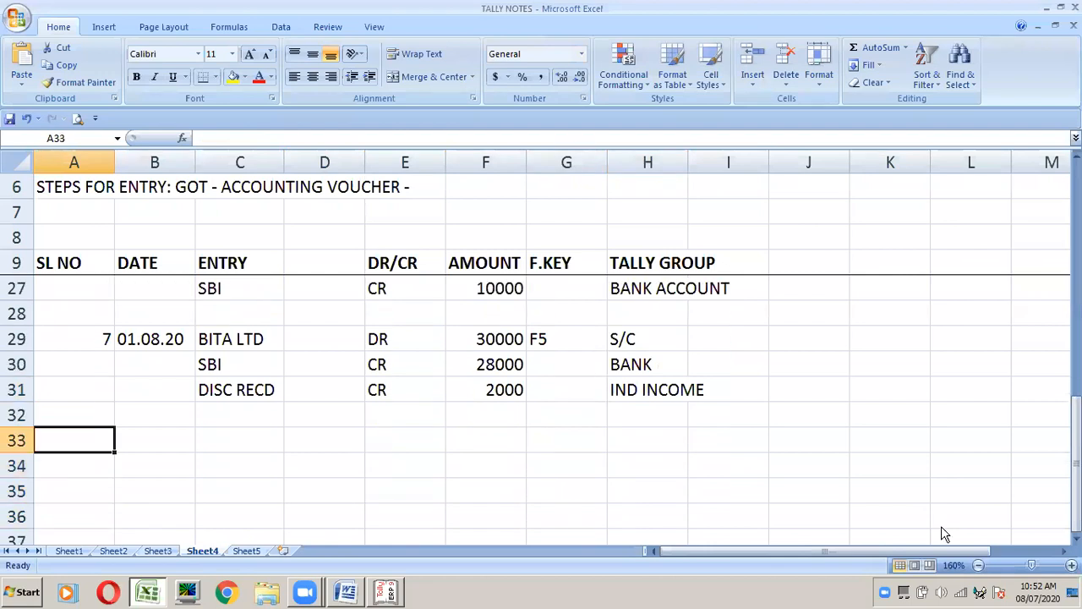
key(alt+Tab)
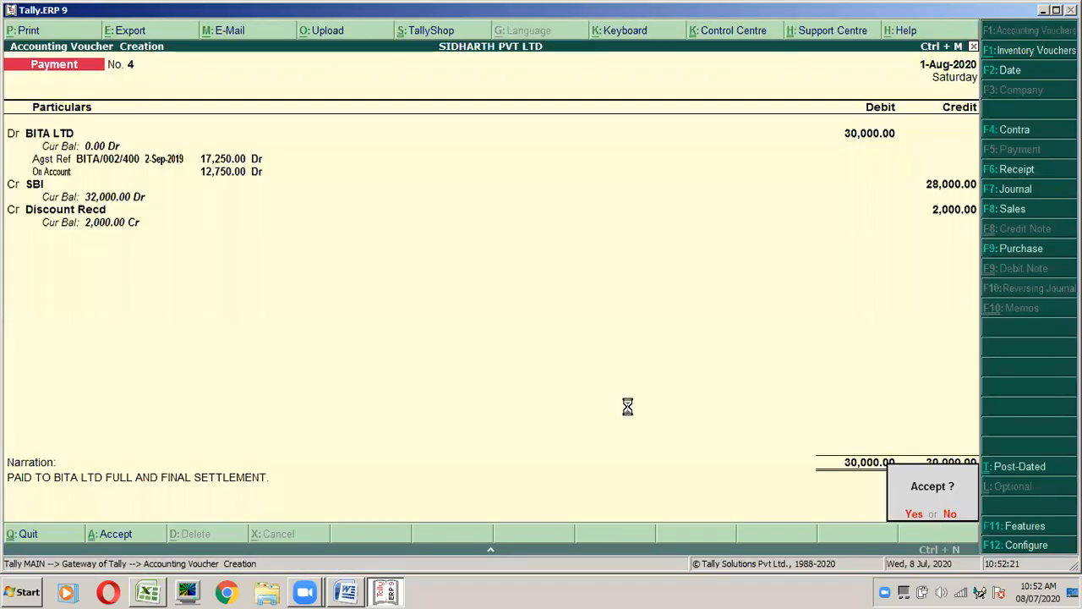
key(Return)
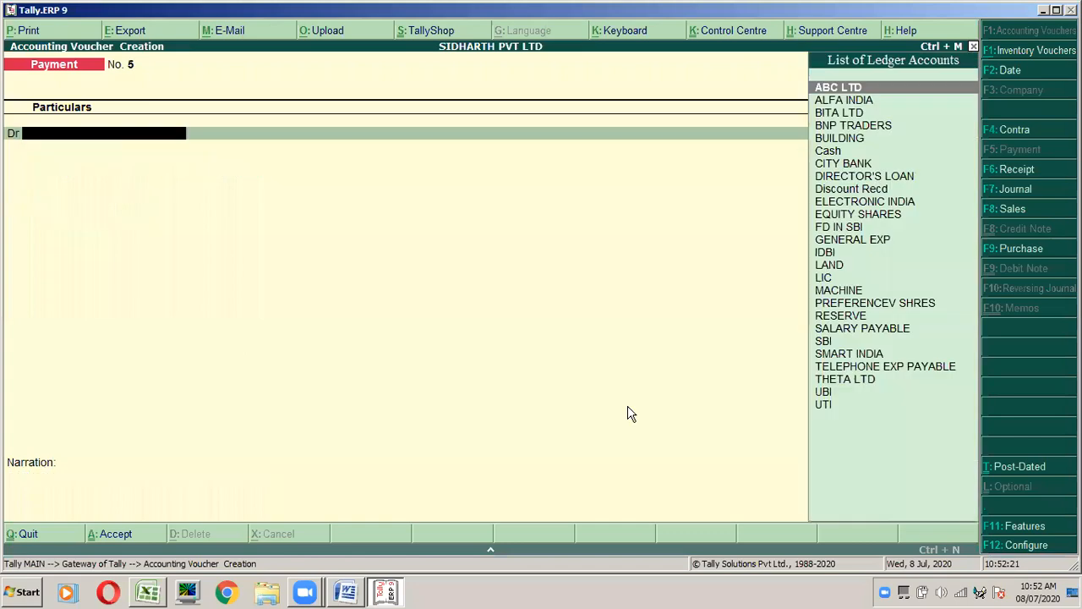
Step: Check transaction 8 in the Word assignment and enter serial number 8 with date 01.08.20 in row 33 of the Excel notes
click(347, 593)
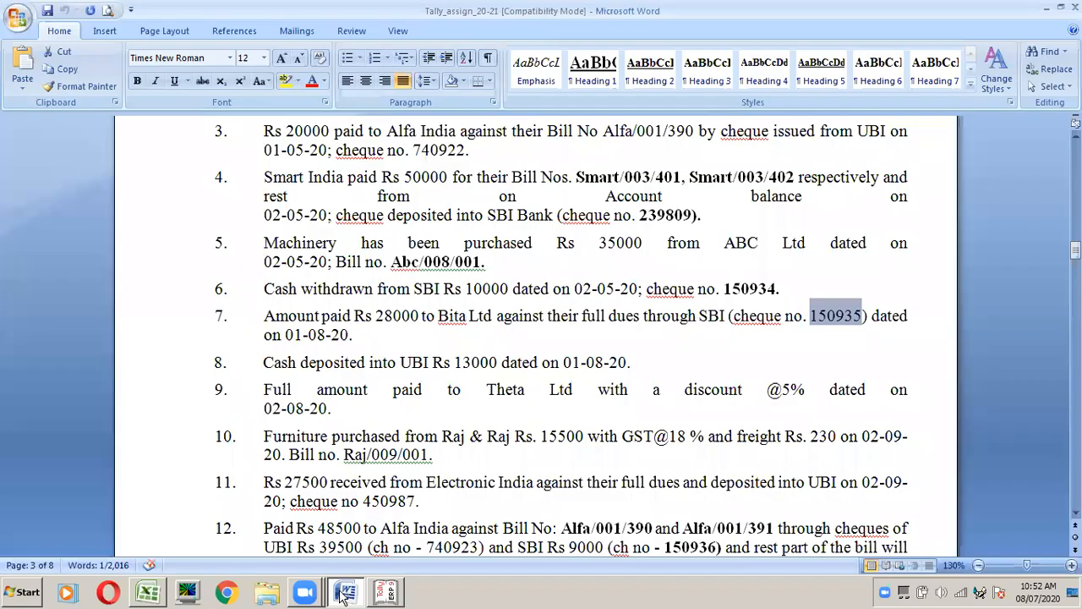
click(292, 362)
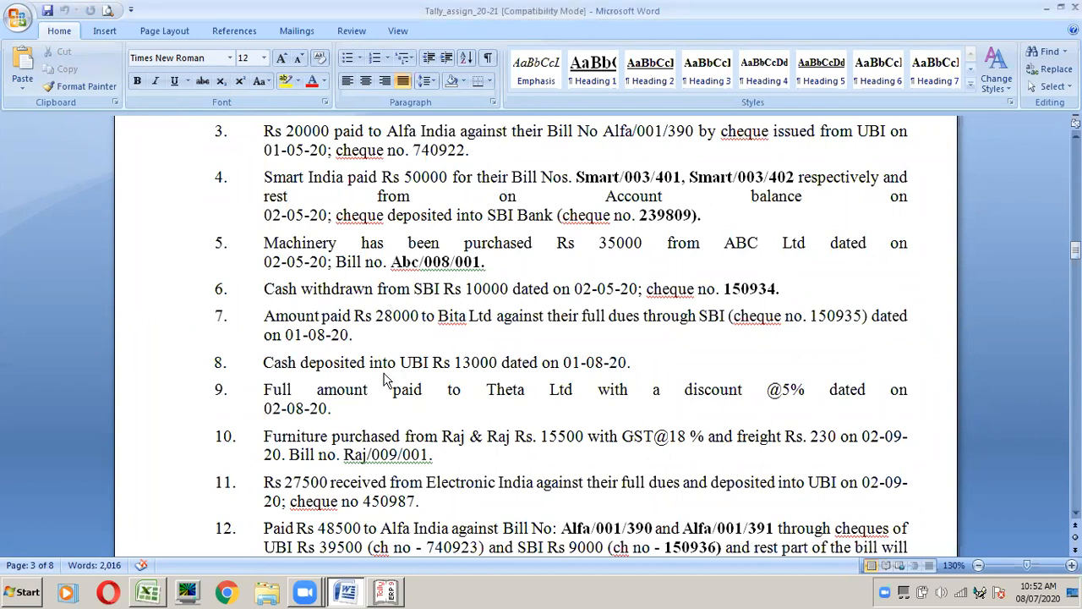
click(147, 592)
text(8)
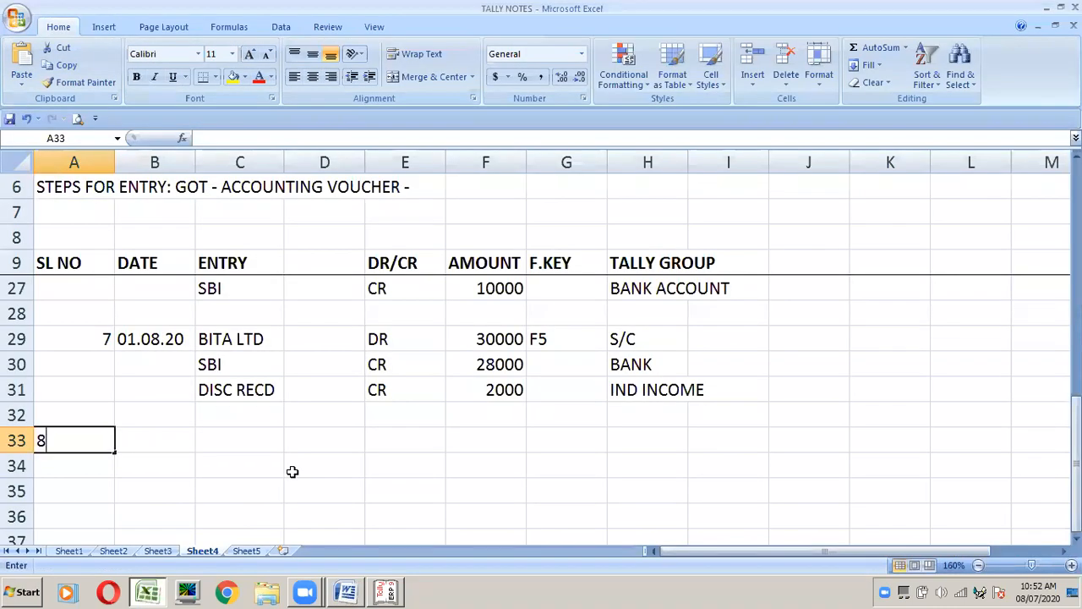
key(Tab)
key(alt+Tab)
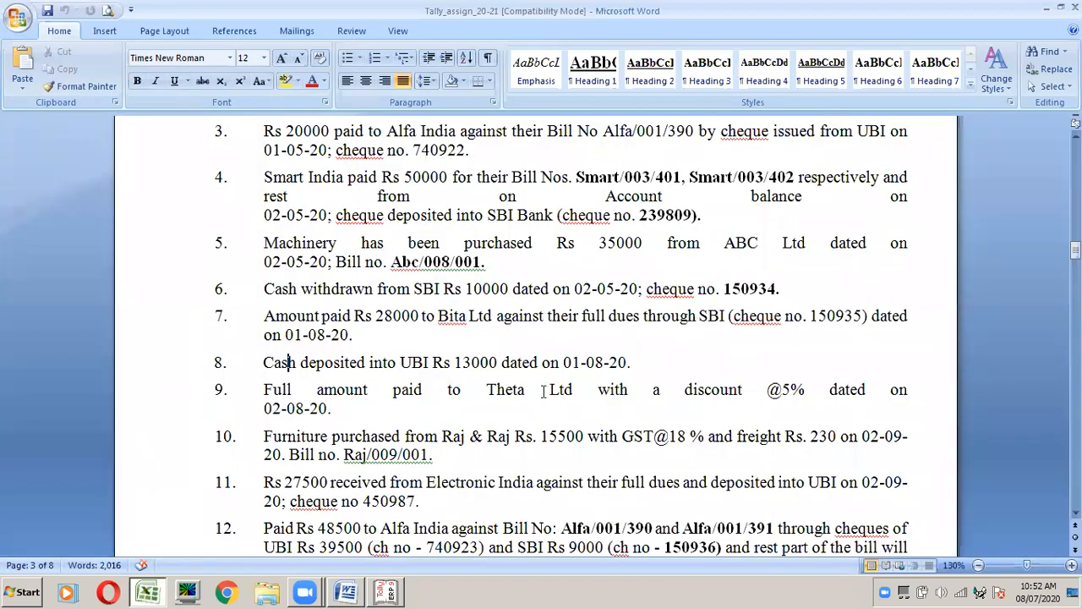
key(alt+Tab)
text(01.08.20)
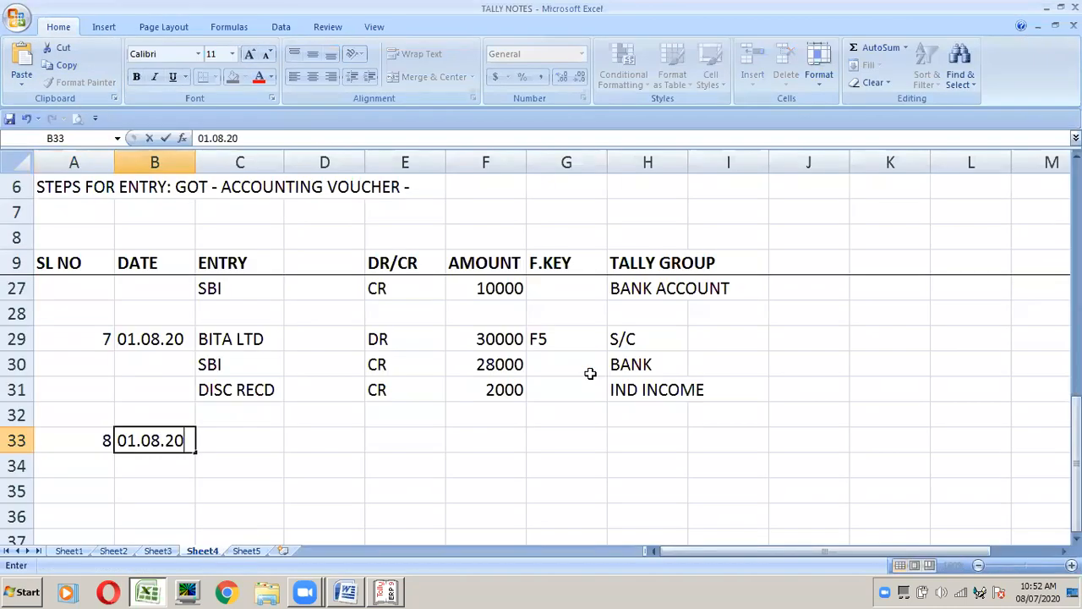
key(Tab)
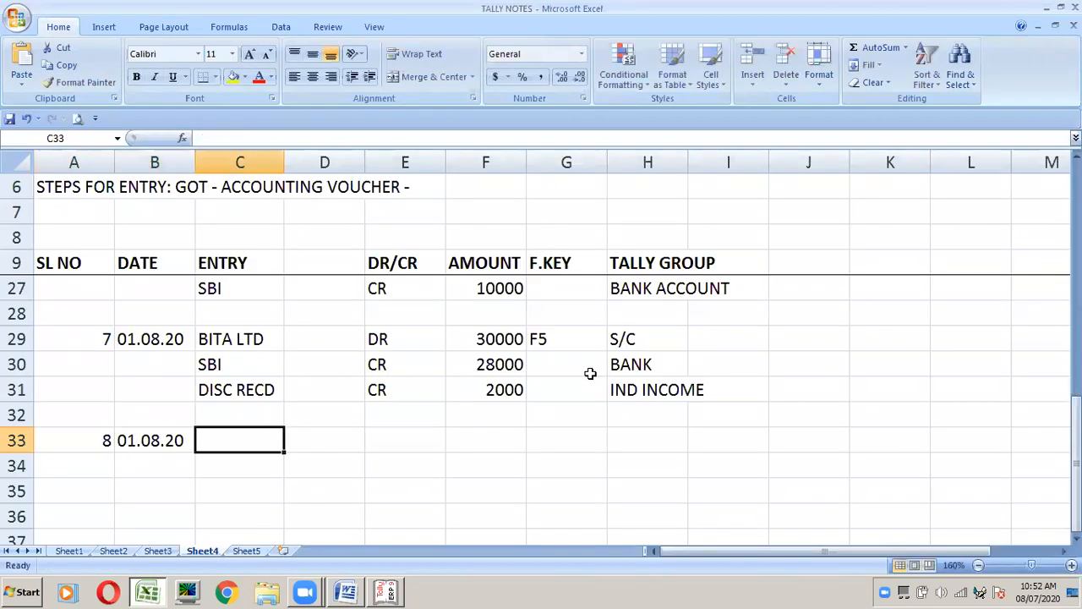
Step: Enter CASH as a CR entry in row 33 for transaction 8, and check the transaction in the Word assignment
text(CASH)
key(Tab)
key(Tab)
text(CR)
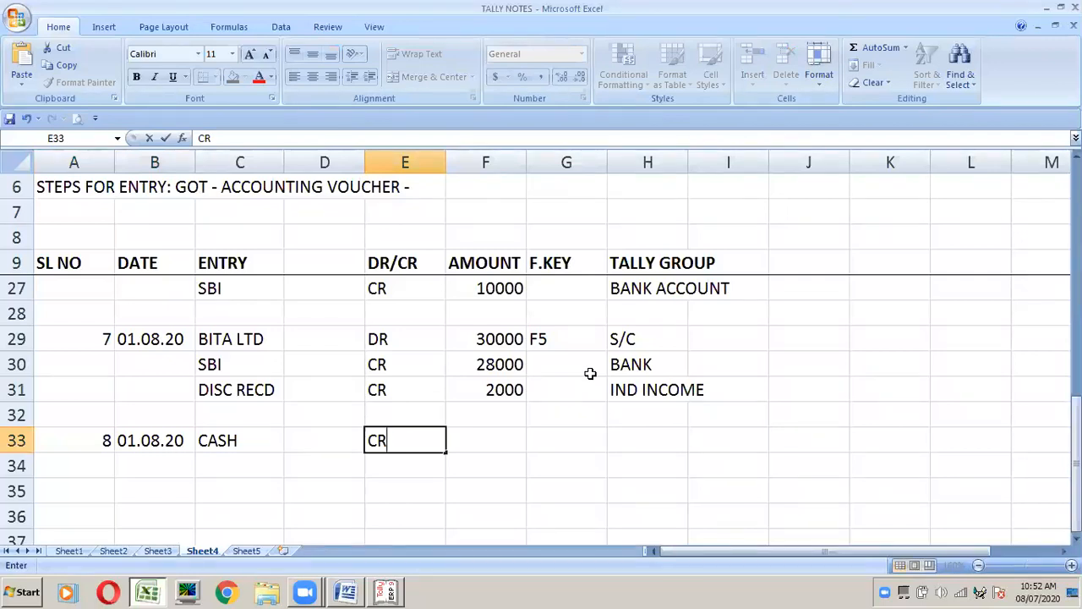
key(ctrl+Return)
key(alt+Tab)
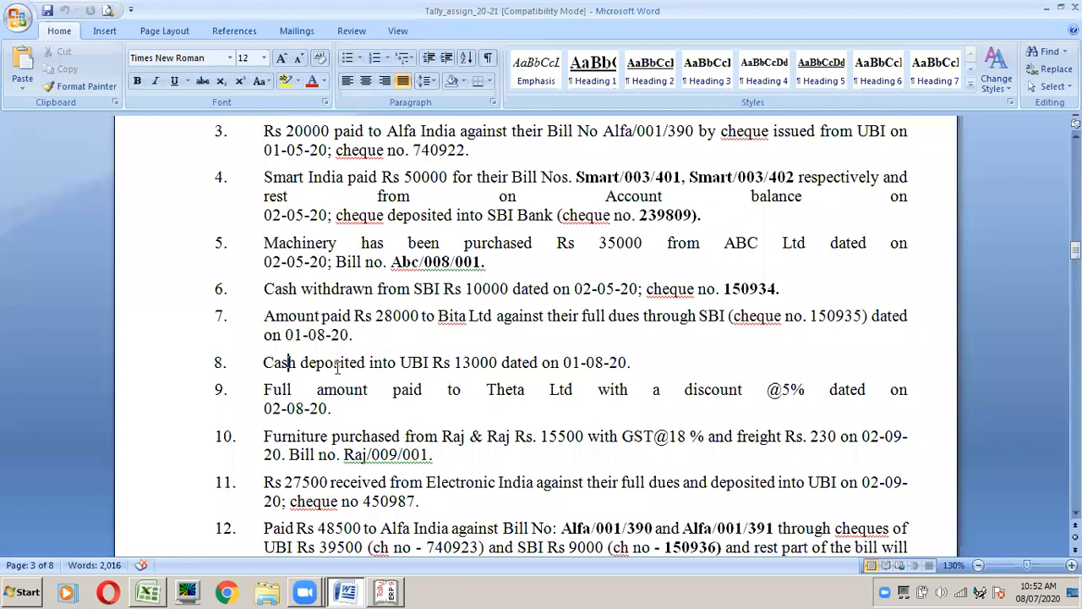
key(alt+Tab)
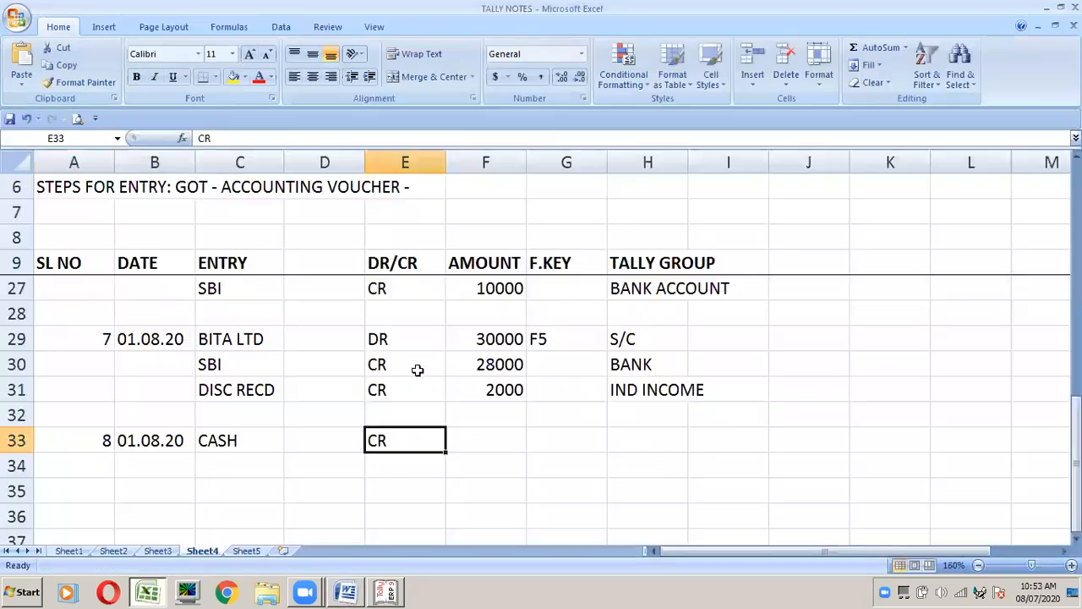
Step: Enter UBI as the DR entry in row 34 of the Excel notes
key(Return)
text(UBI)
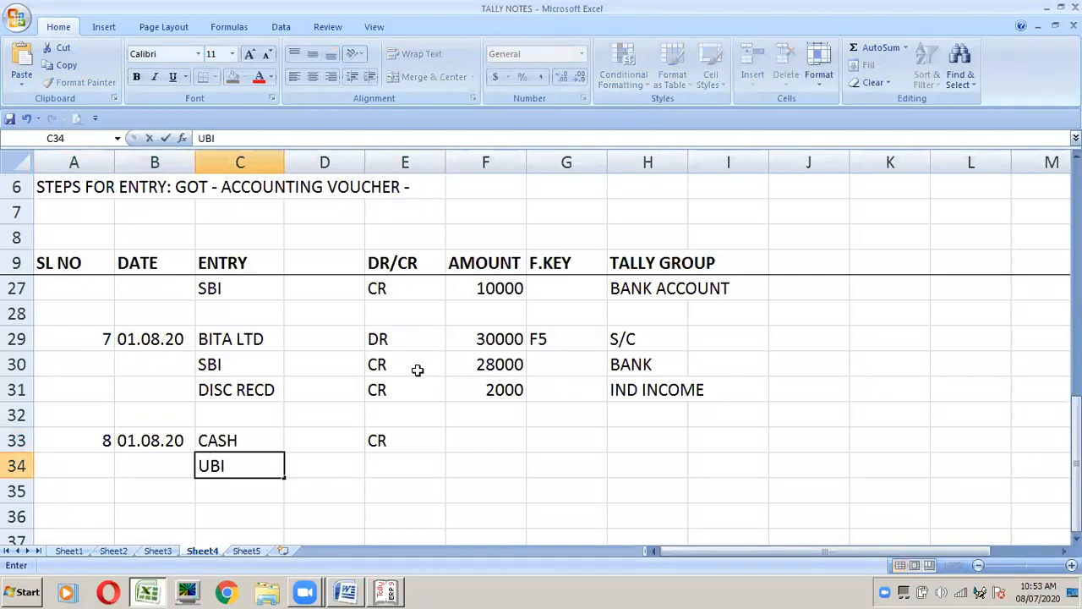
key(Right)
key(Right)
text(DR)
Step: Check the deposit amount in the Word assignment and fill in 13000 for both CASH and UBI in the notes
key(Up)
key(Right)
key(alt+Tab)
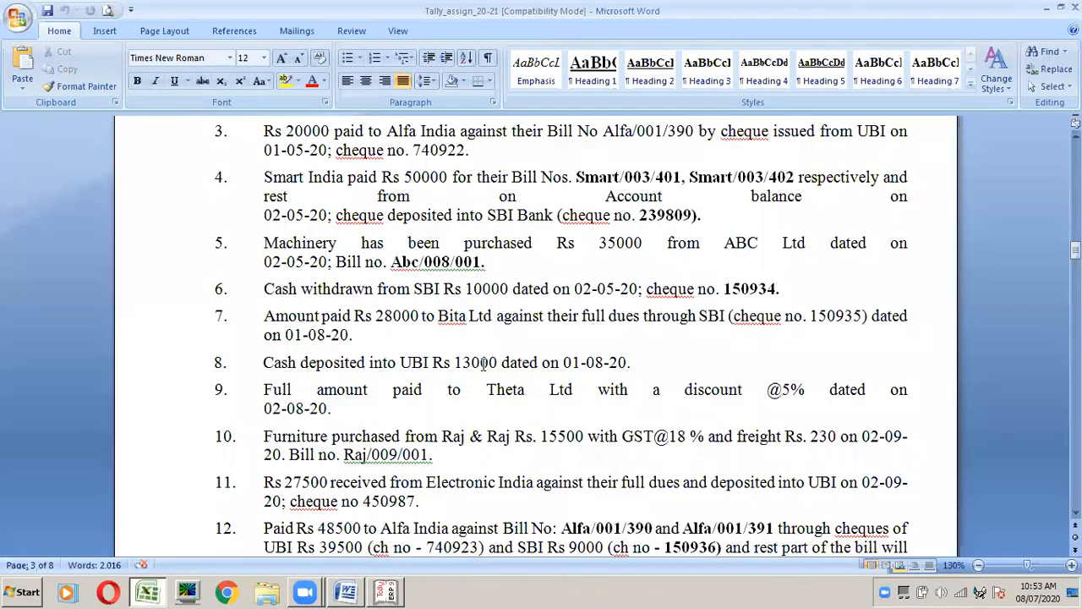
key(alt+Tab)
text(13000)
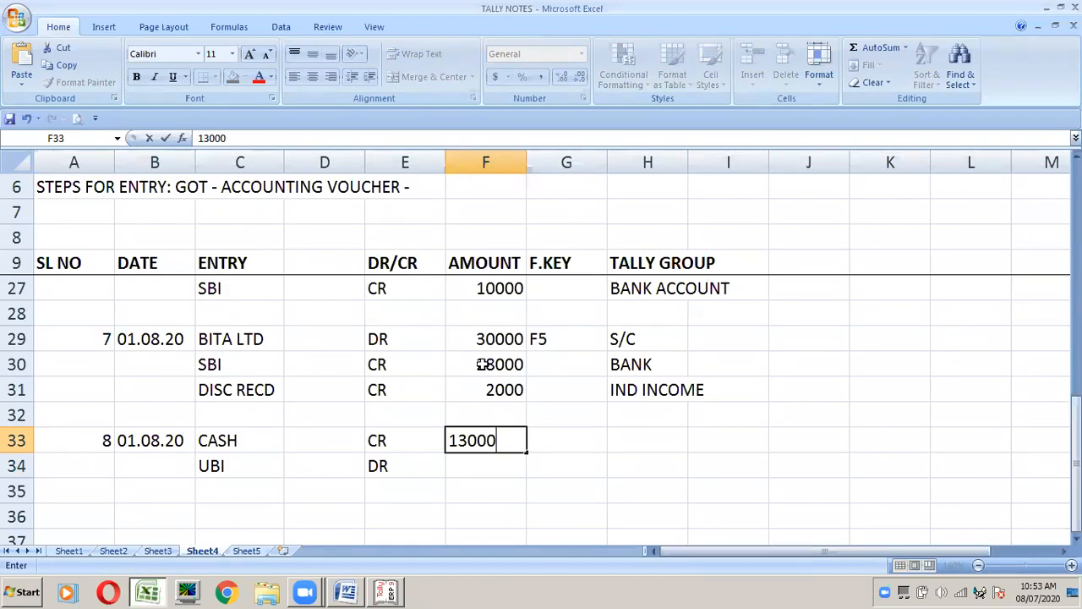
key(Down)
key(ctrl+d)
key(Up)
Step: Enter F4 as the function key for entry 8 in row 33
key(Right)
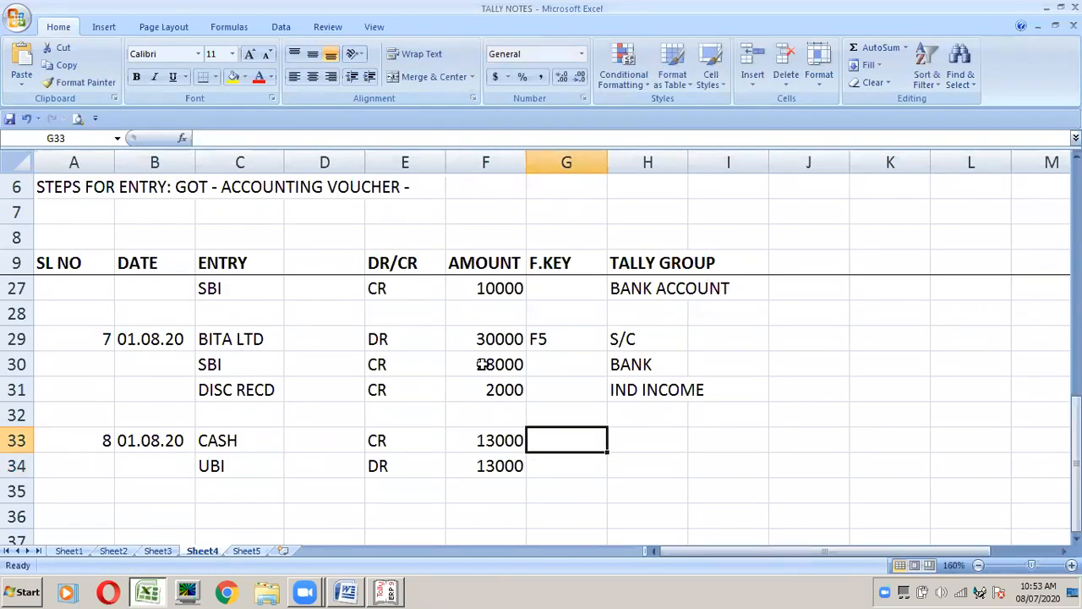
text(F)
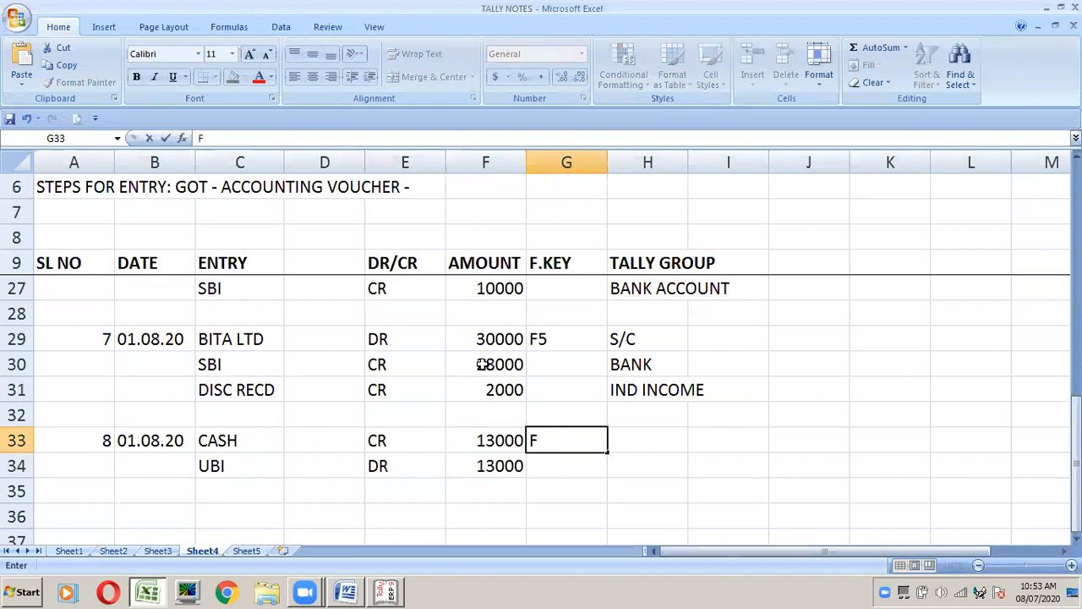
text(4)
key(Return)
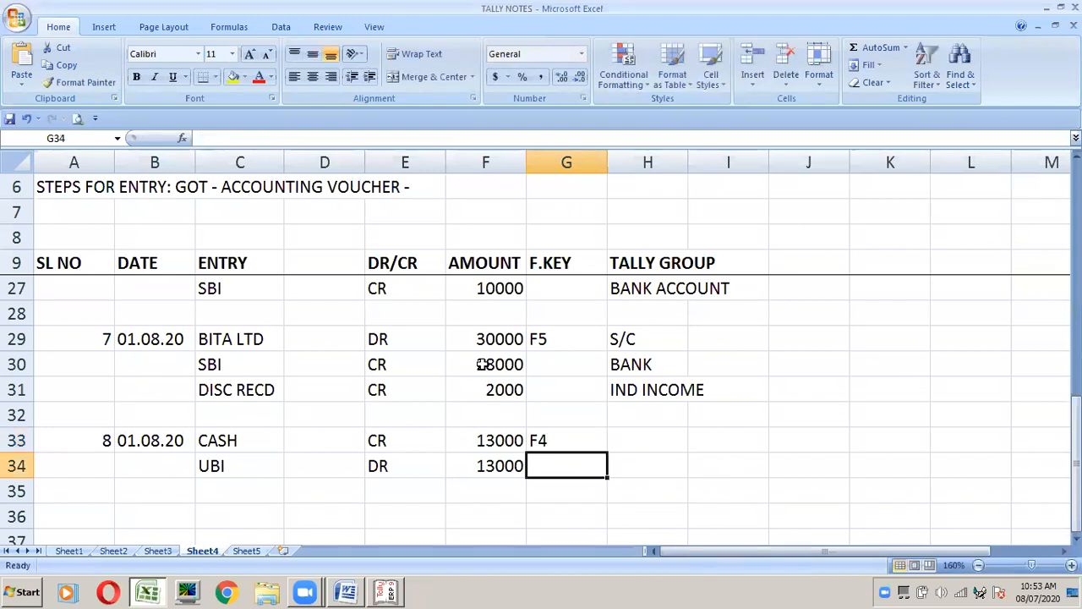
Step: Fill in the Tally groups for entry 8: CIH for CASH and BANK for UBI
key(Up)
key(Right)
text(CIH)
key(Return)
text(BANK)
key(Up)
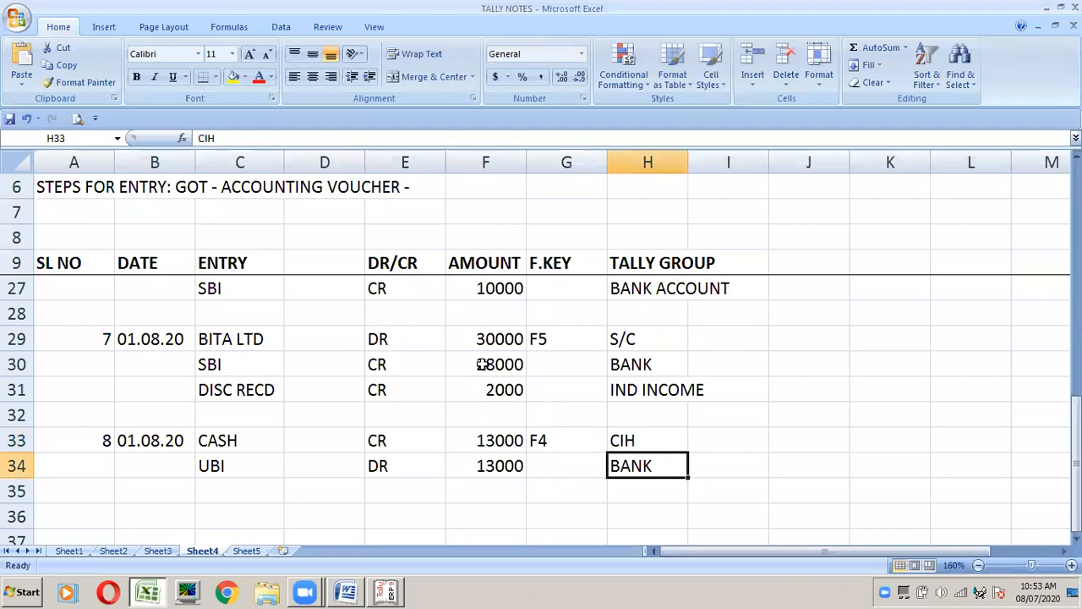
Step: Switch to Tally, start a Contra voucher and set its date to 1-Aug-2020
key(alt+Tab)
key(alt+Tab)
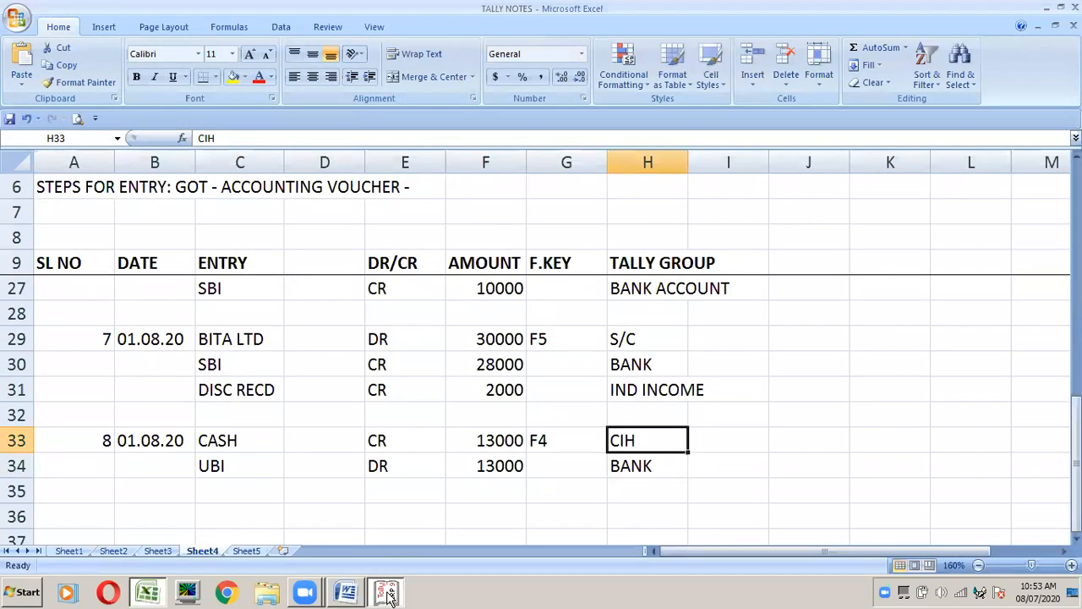
click(387, 594)
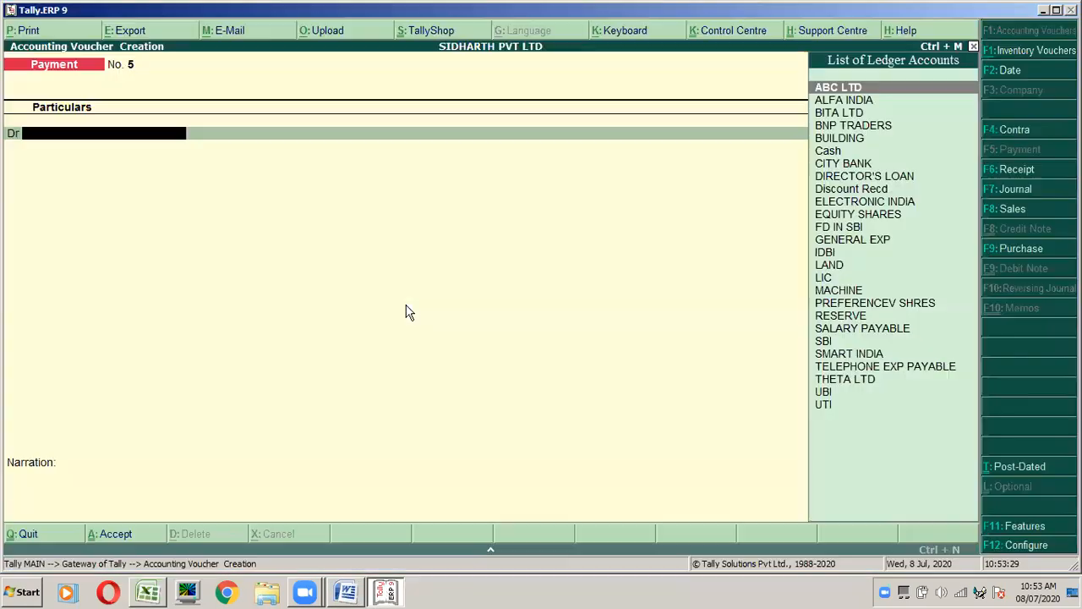
click(999, 131)
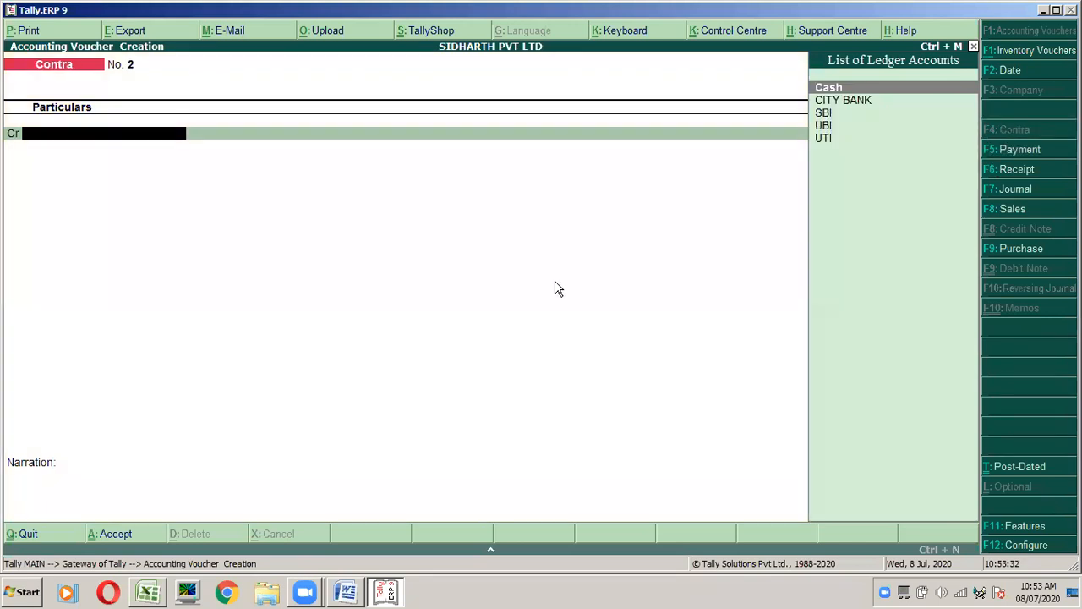
key(F2)
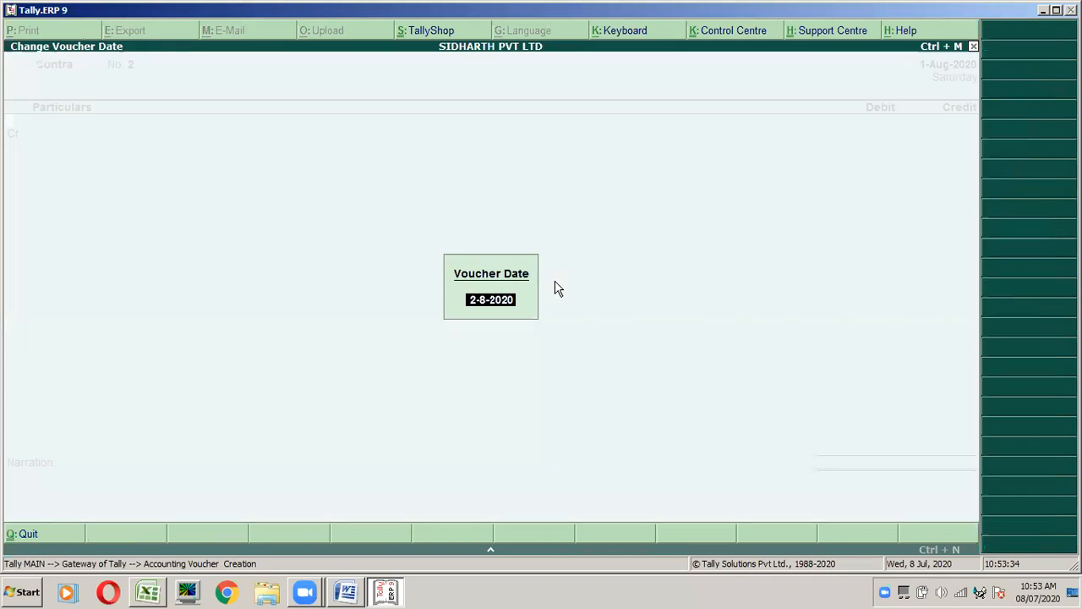
text(1)
key(Return)
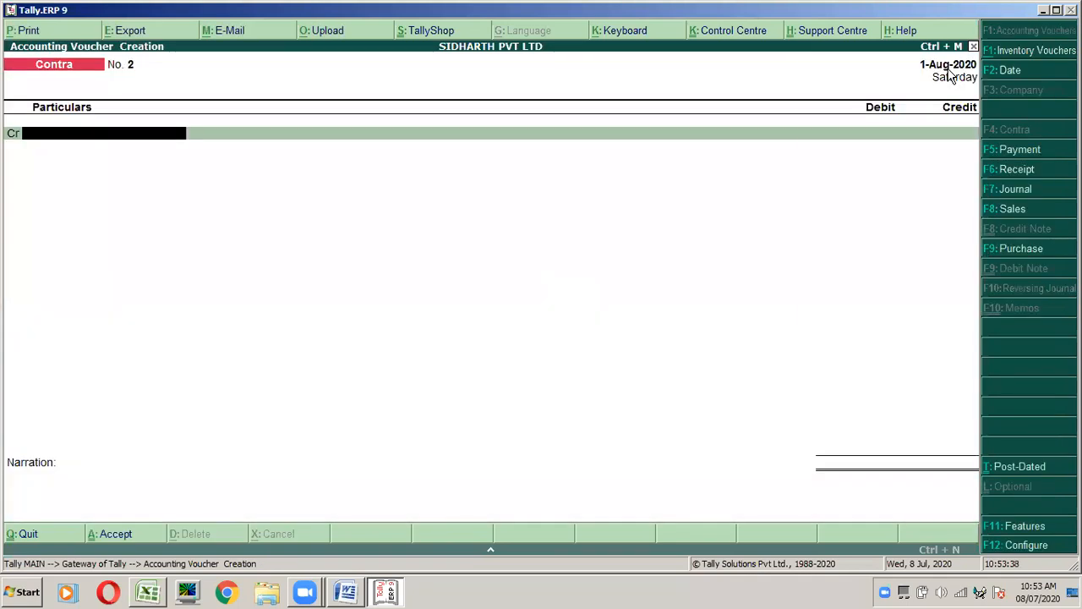
Step: Credit Cash with 13,000 and debit UBI with 13,000 in the contra voucher
text(cas)
key(Return)
text(13000)
key(Return)
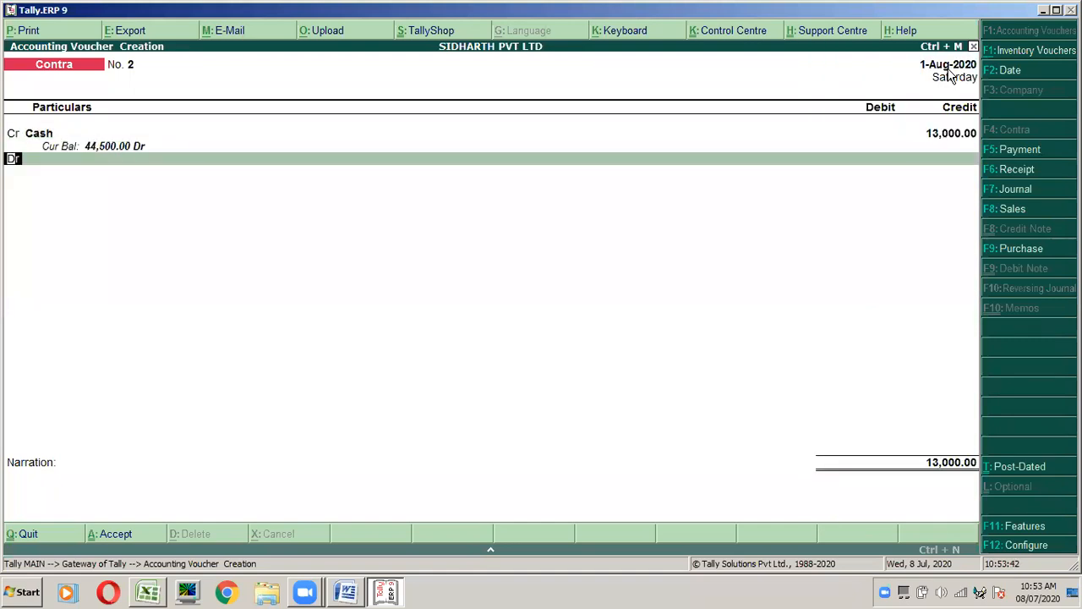
key(Return)
text(UBI)
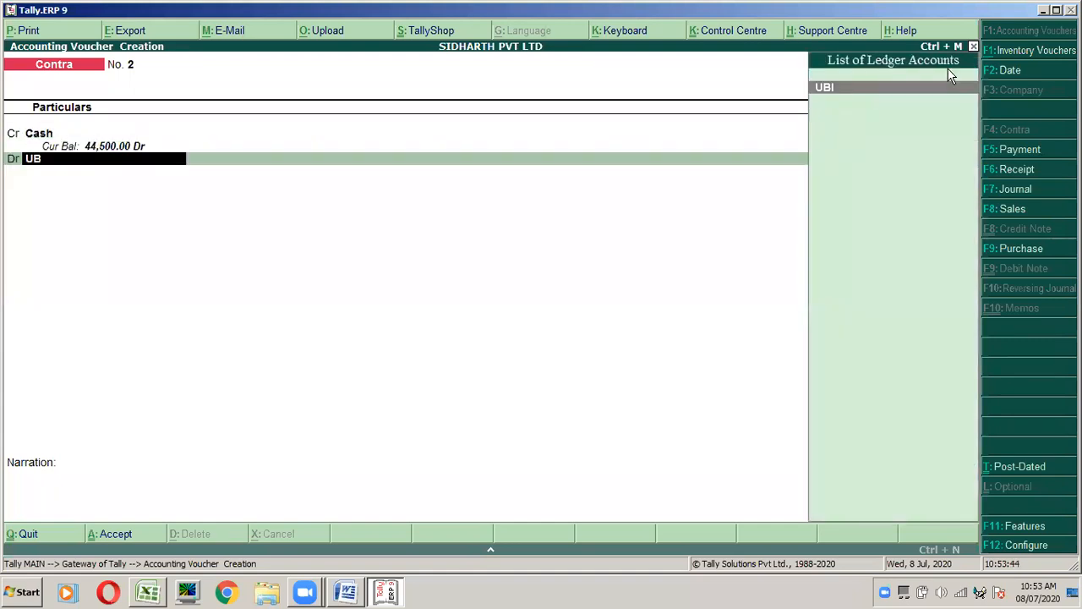
key(Return)
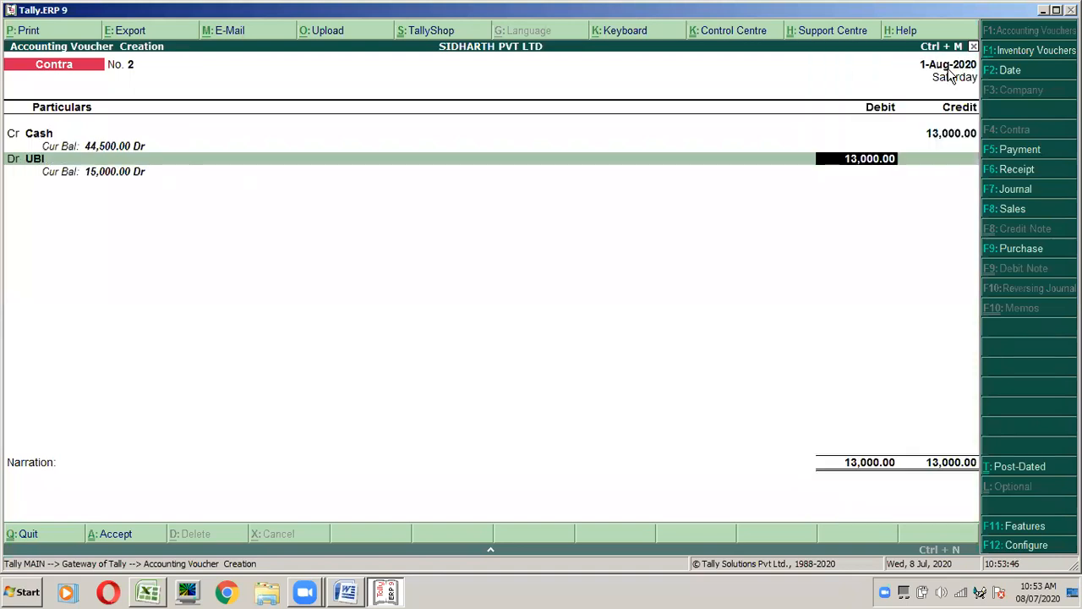
key(Return)
Step: Fill in the cash denominations for the UBI deposit with 6 notes of 2000 and 2 notes of 500
key(Return)
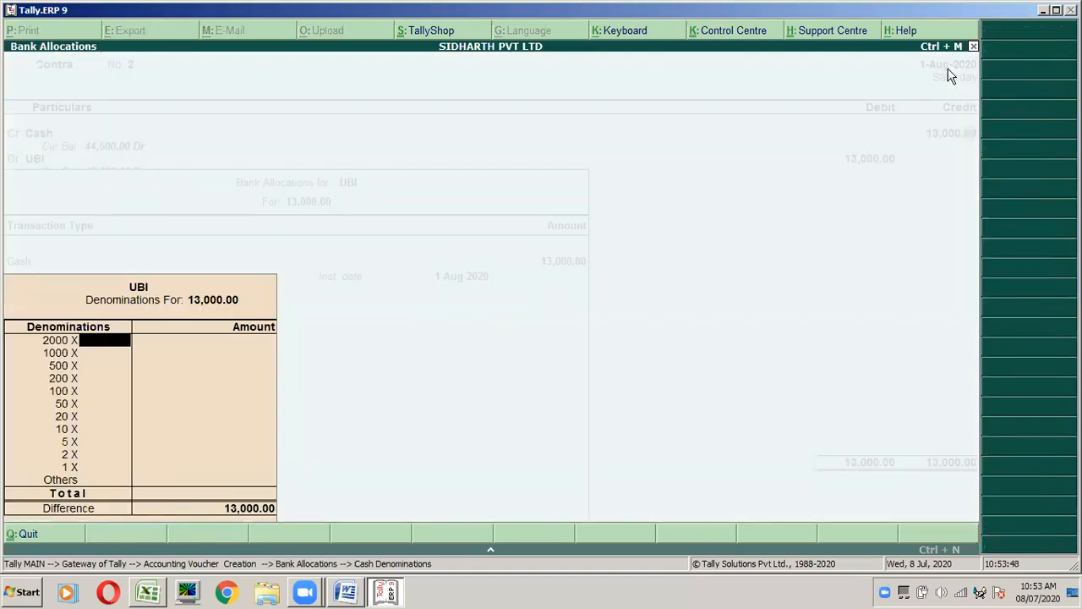
key(Escape)
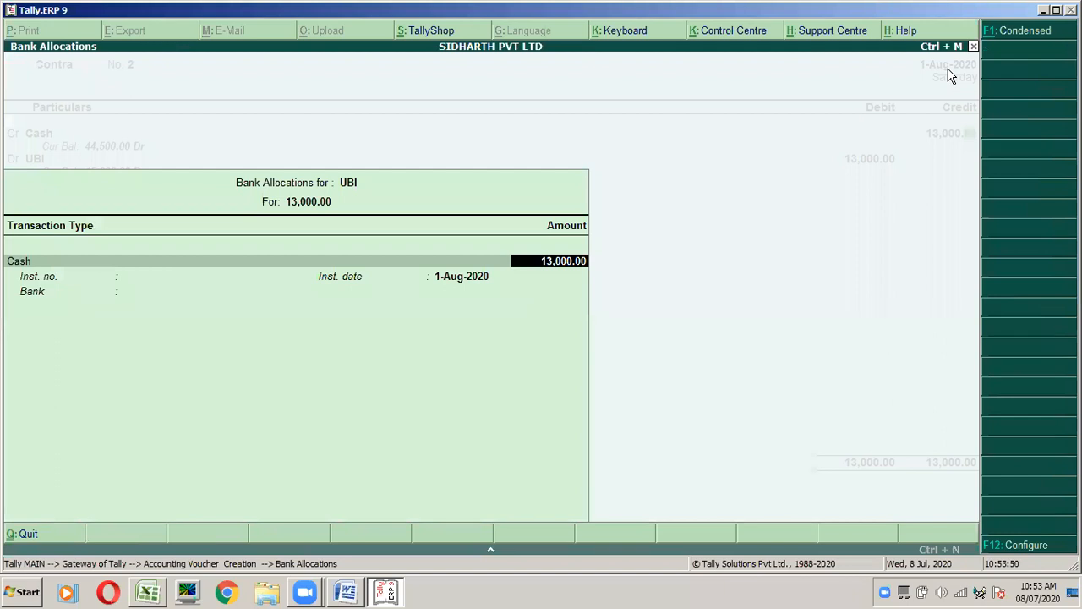
key(Return)
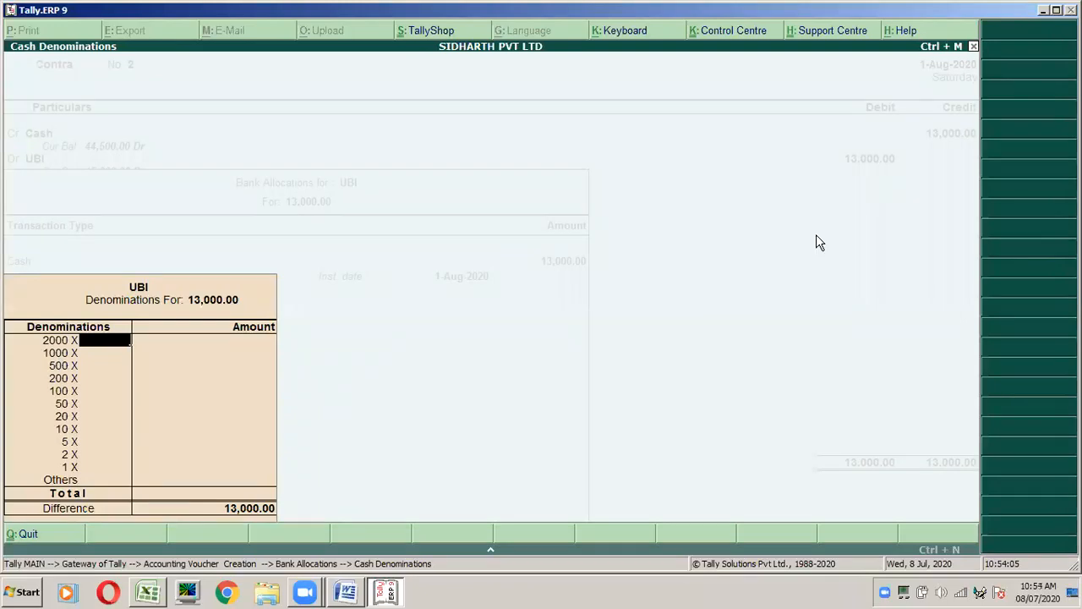
key(Return)
key(Return)
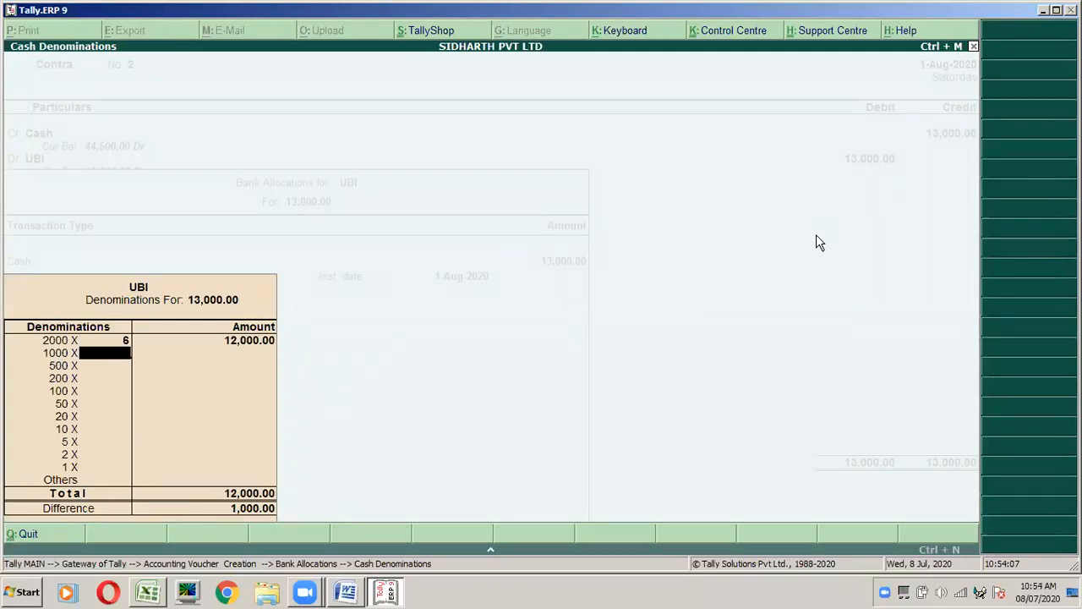
text(4)
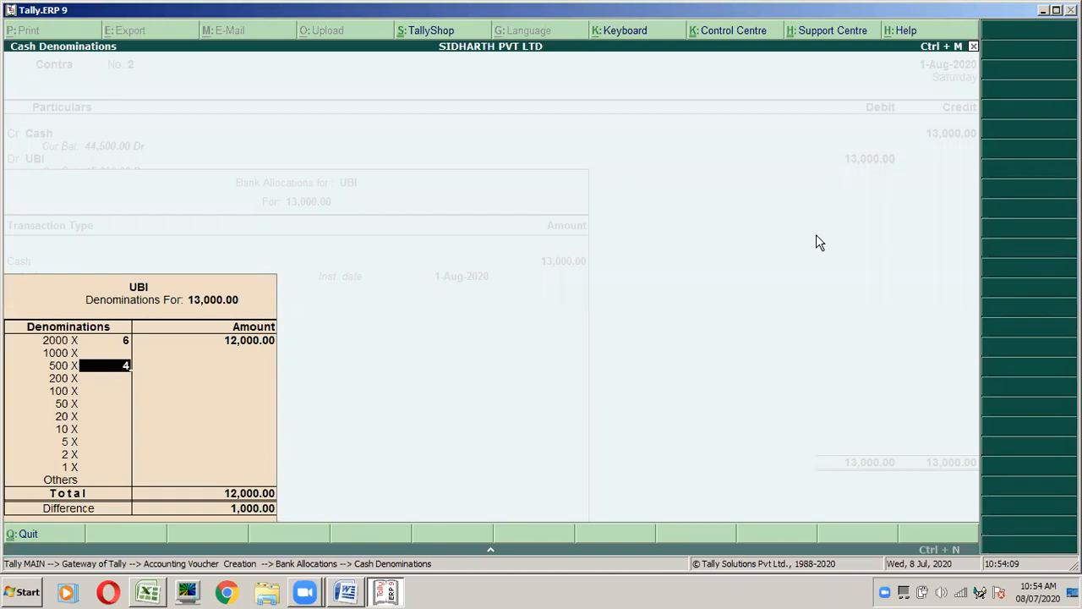
key(BackSpace)
text(2)
key(Return)
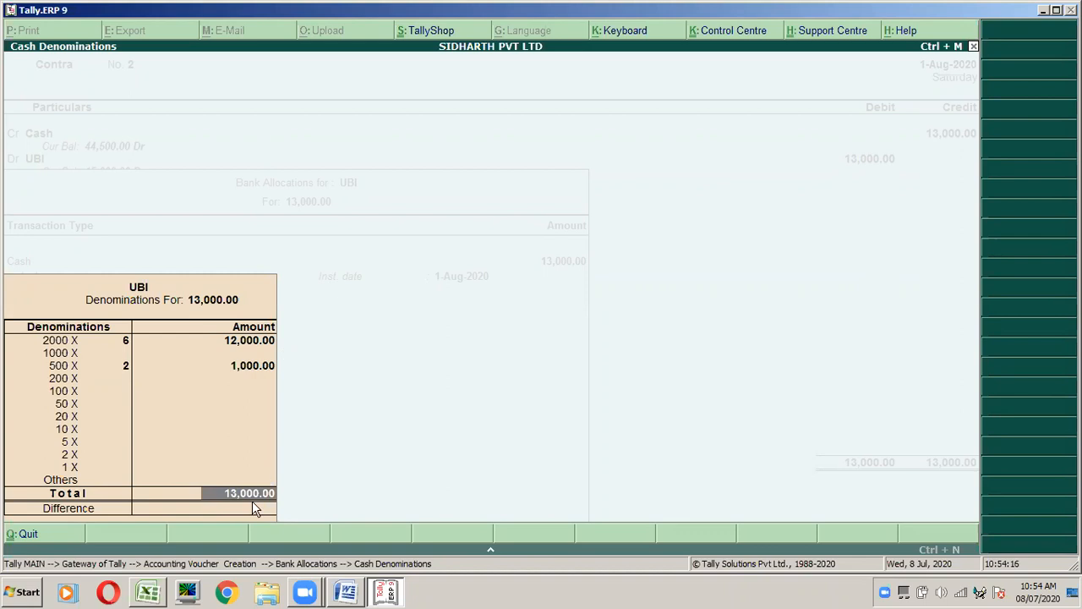
key(Return)
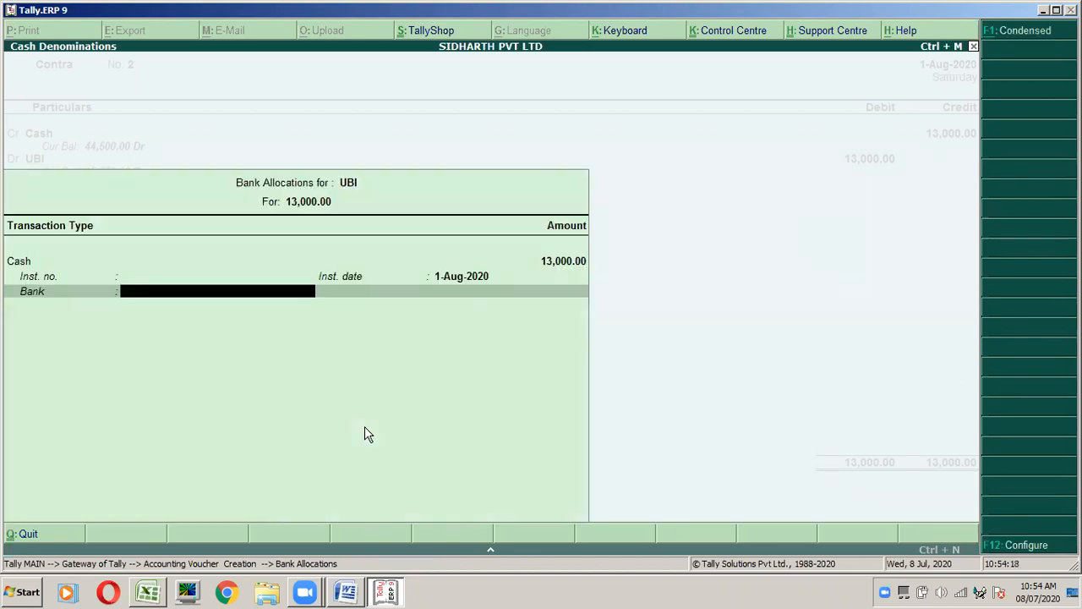
Step: Complete the UBI bank allocation, add the narration CASH DEPOSIT IN UBI and accept the contra voucher
key(Return)
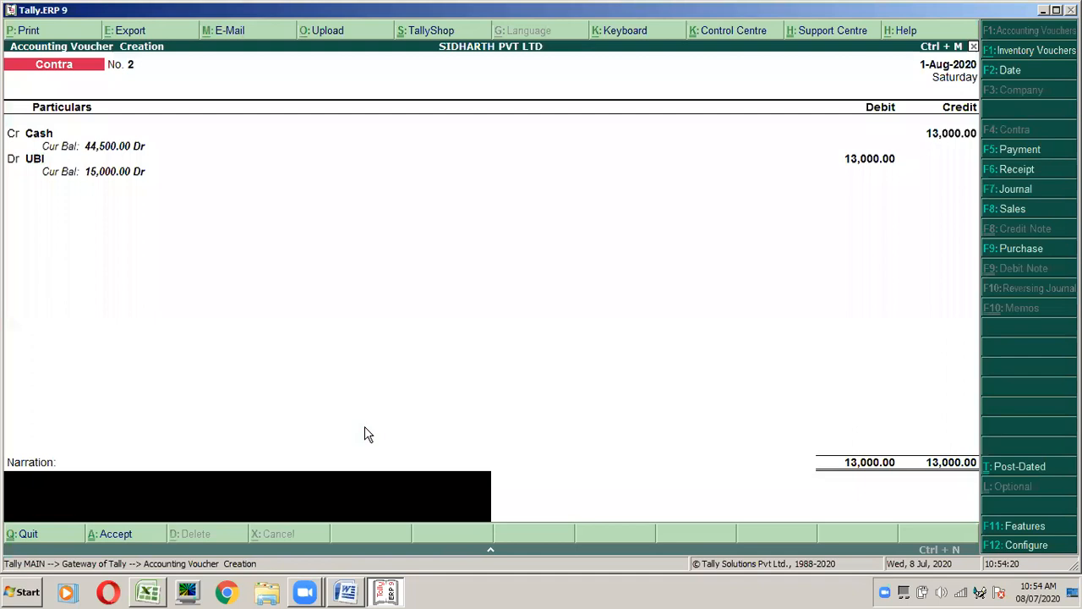
text(CASH DEPOSIT)
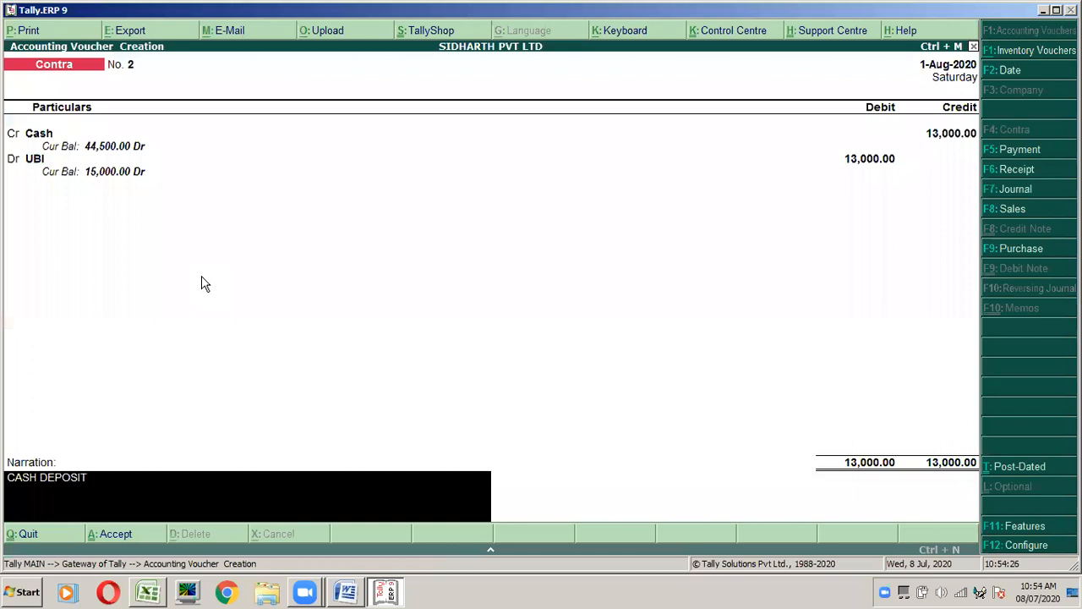
text( IN UBI)
key(Return)
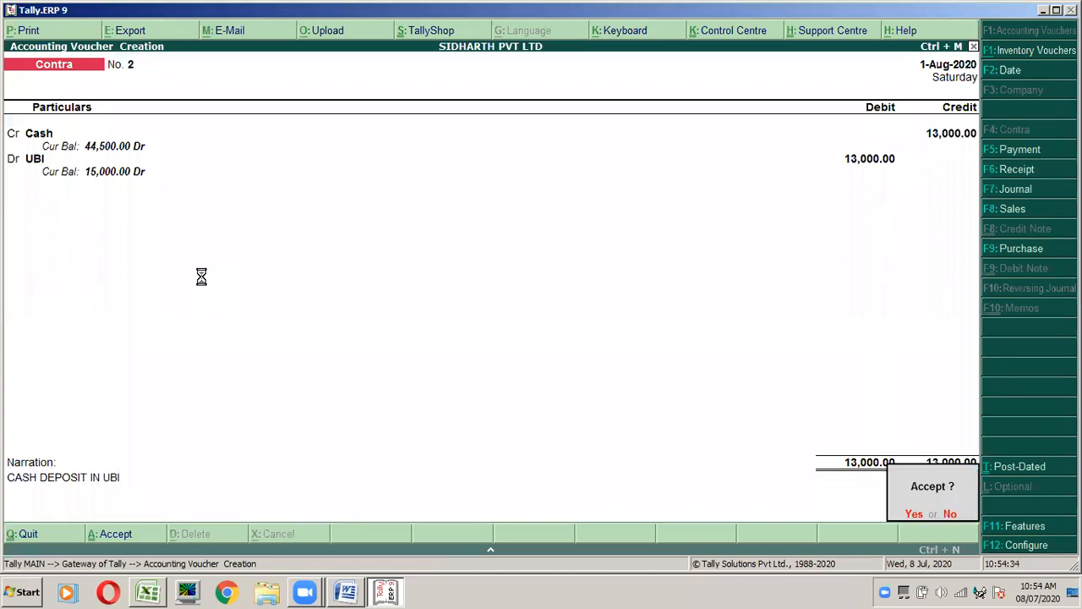
Step: Switch to the Excel notes and enter serial number 9 in cell A36
key(alt+Tab)
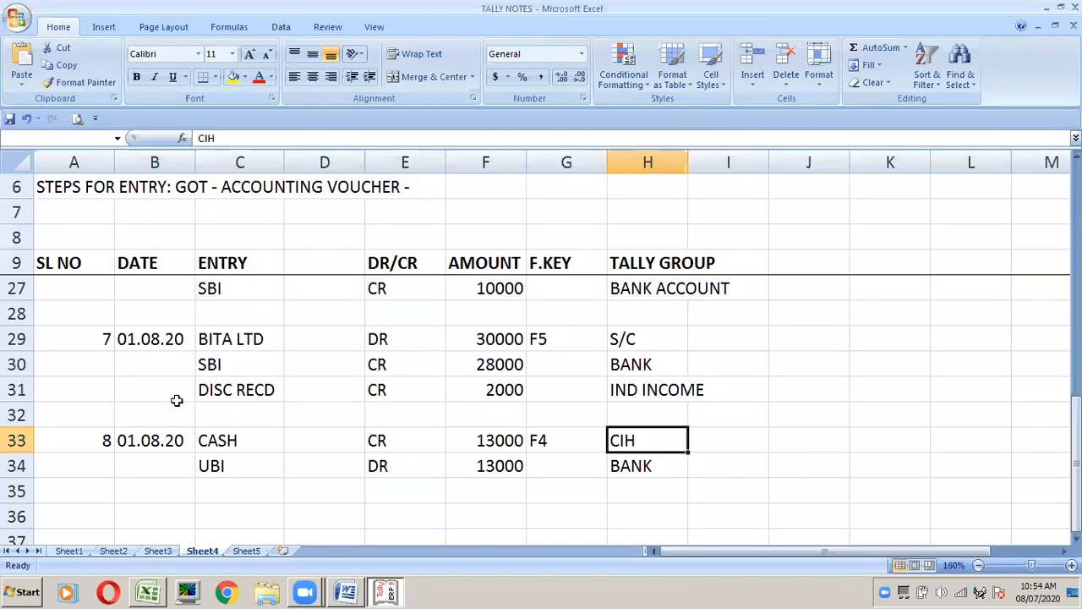
click(104, 512)
text(9)
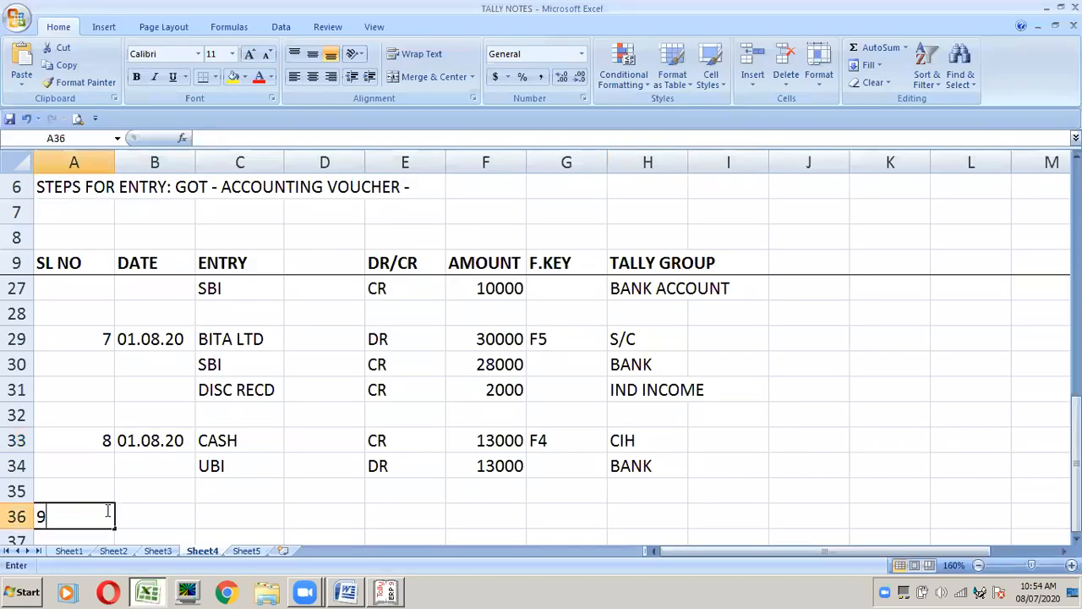
key(Tab)
Step: Read transaction 9 on the Theta Ltd payment in the Word assignment, and return to Tally
click(345, 592)
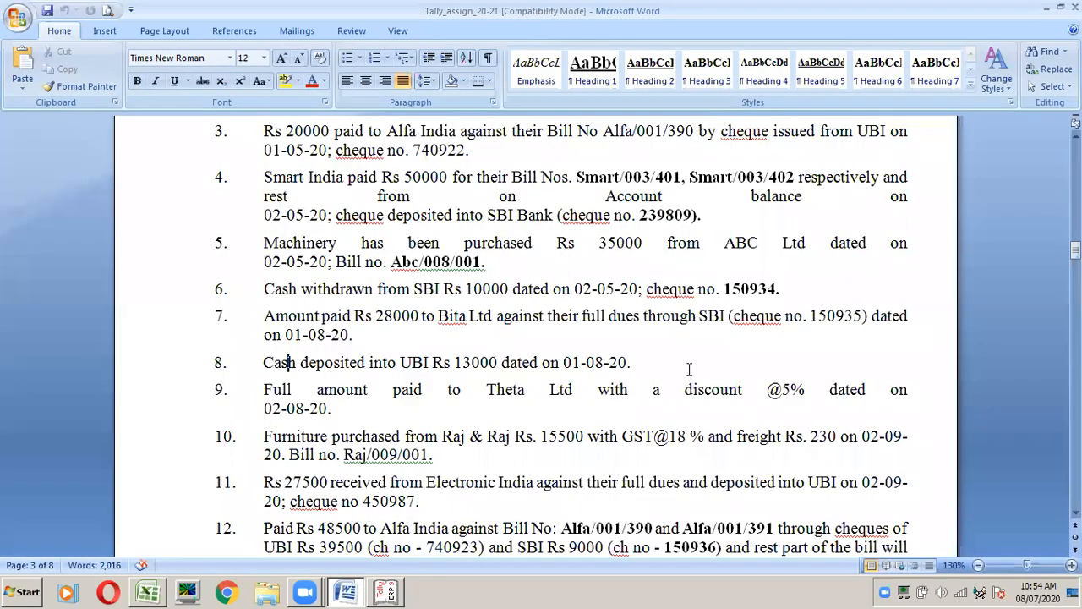
scroll(583, 338, down, 2)
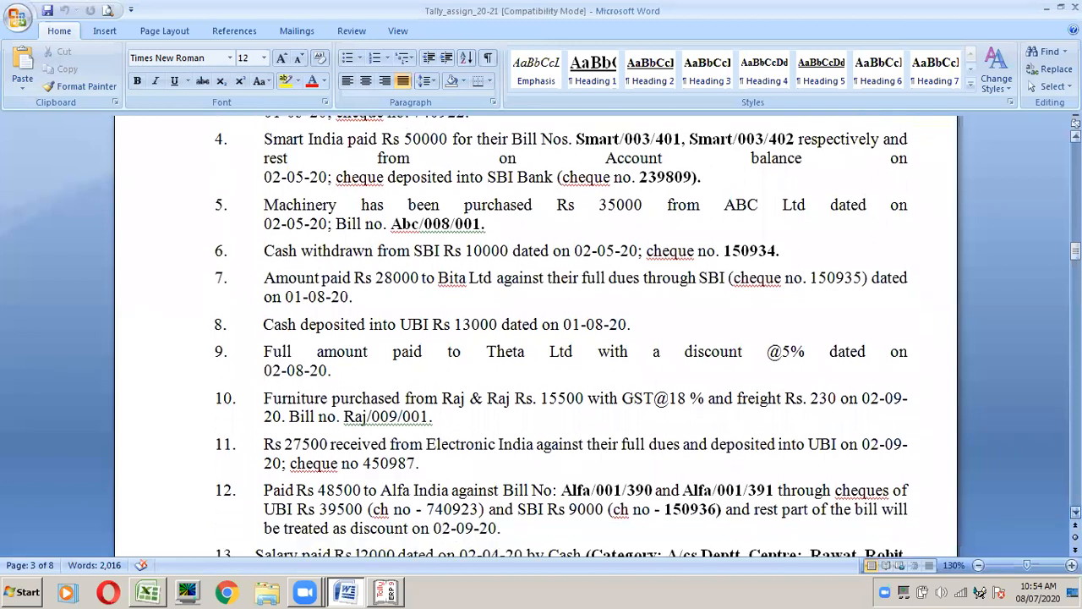
scroll(870, 464, down, 3)
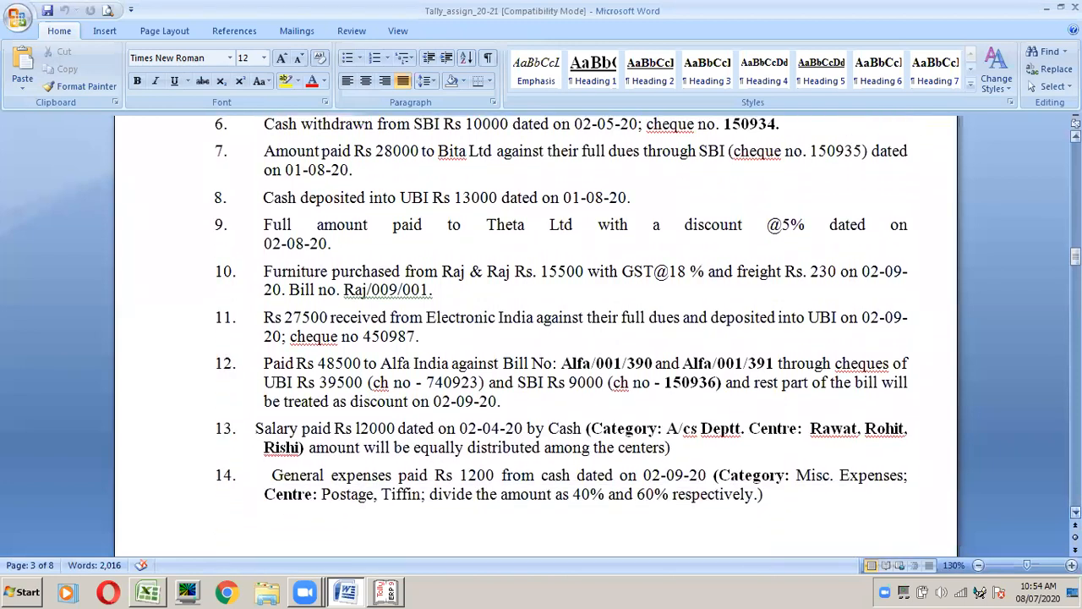
click(343, 214)
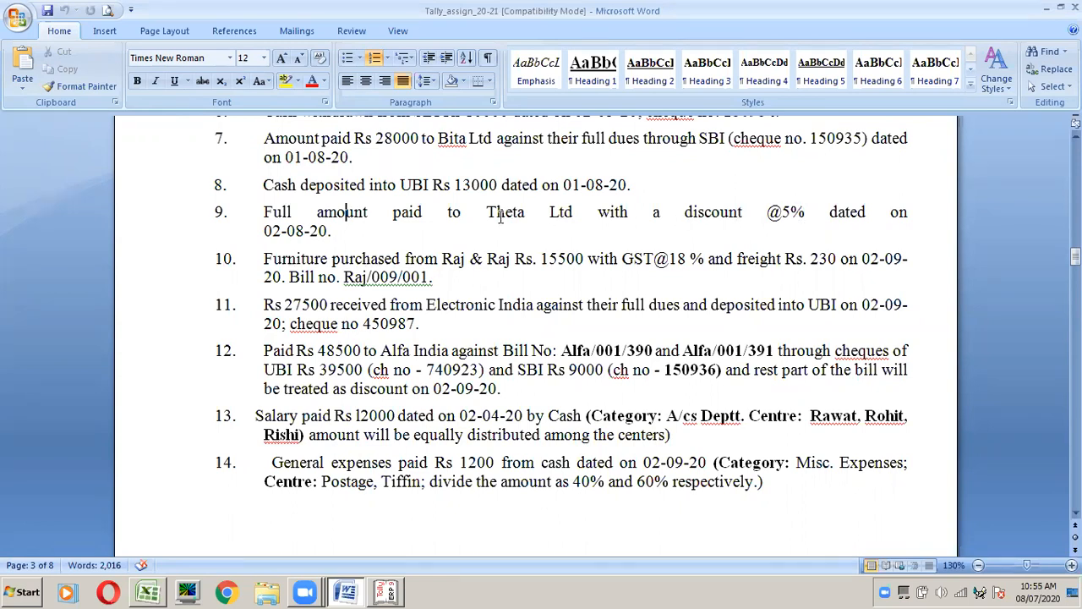
click(387, 594)
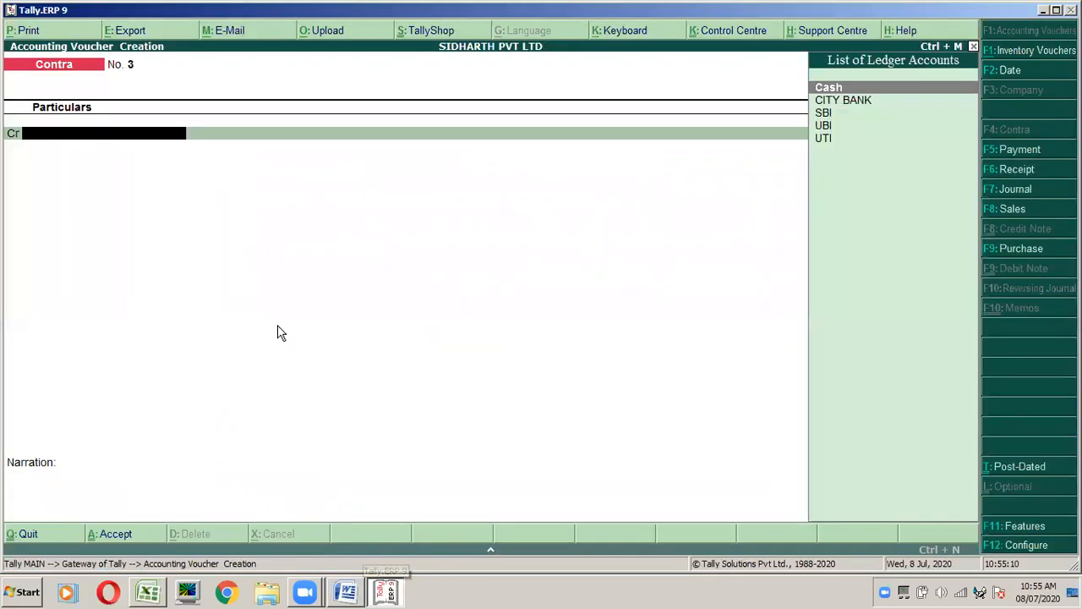
Step: Set the voucher date to 2-8-2020, switch the entry to a payment voucher and recheck transaction 9 in the Word assignment
key(F2)
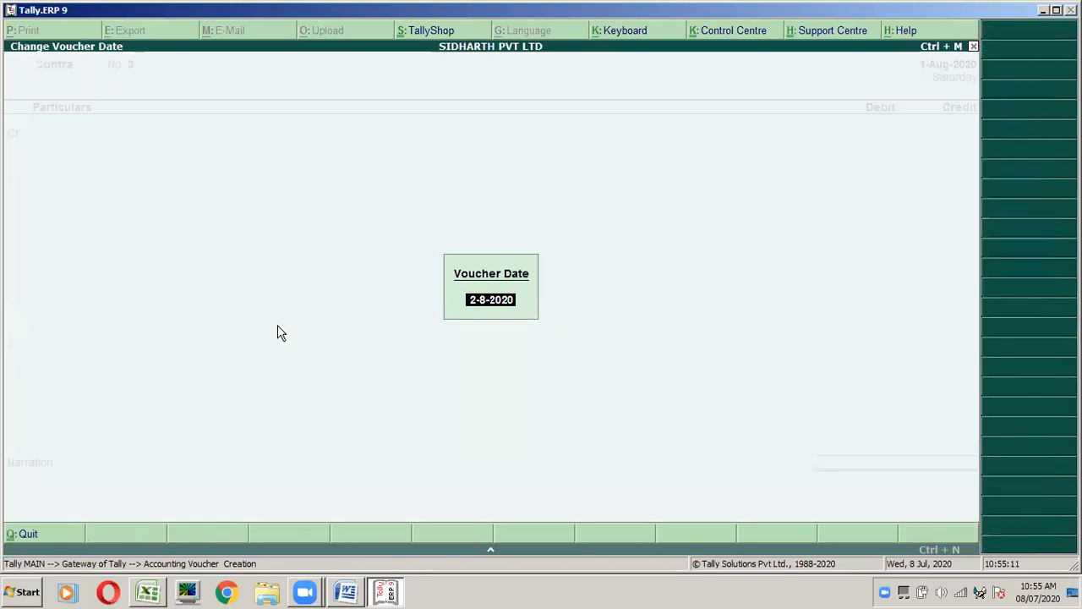
key(Return)
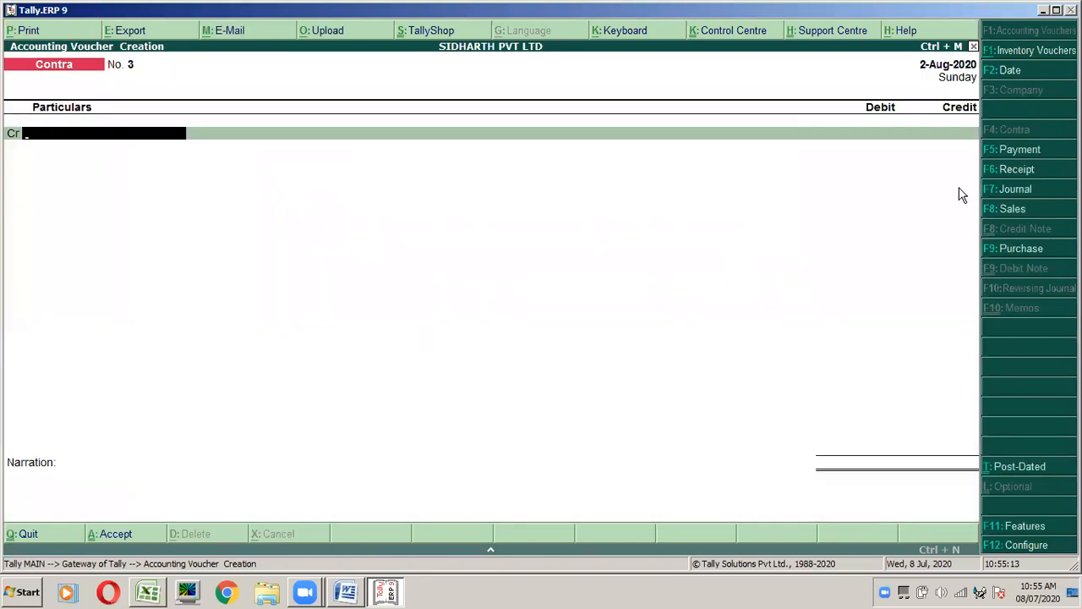
click(1018, 152)
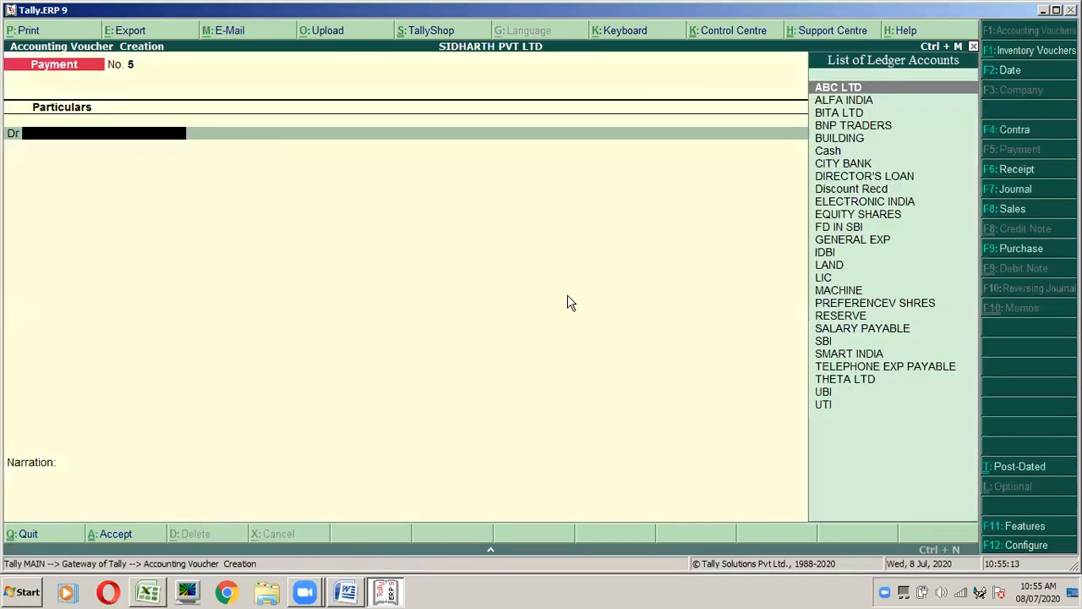
key(alt+Tab)
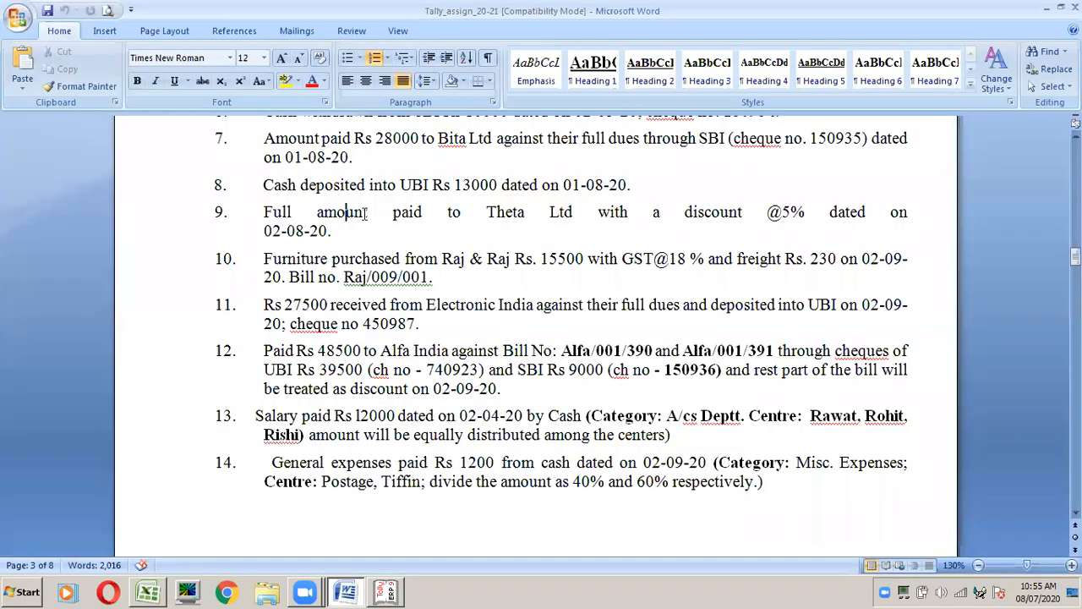
key(alt+Tab)
Step: Debit THETA LTD in the payment voucher with 20,000 against pending bill THETA/003/500
text(TH)
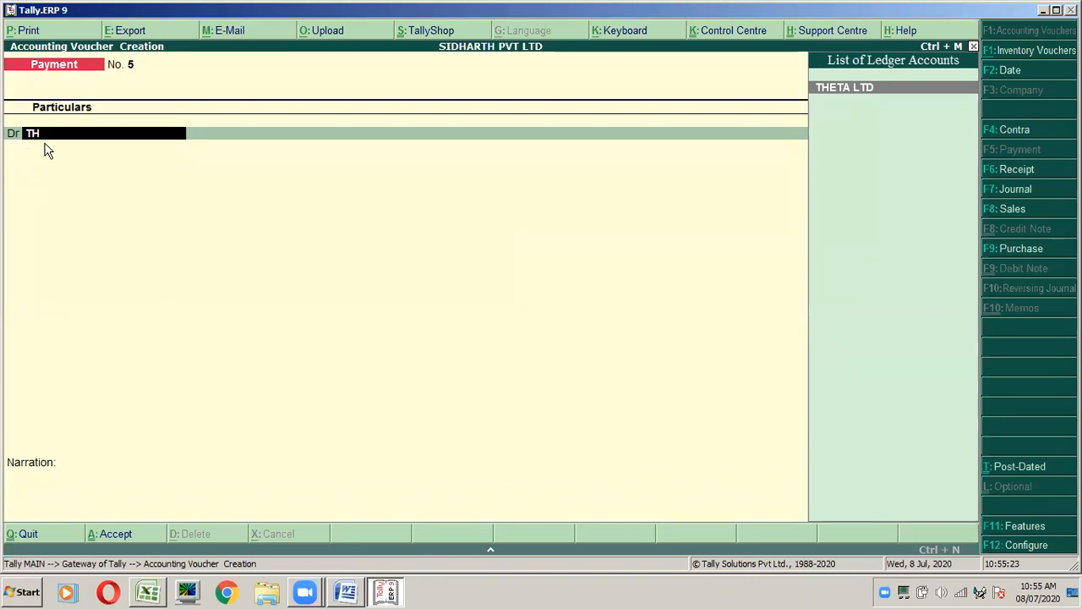
key(Return)
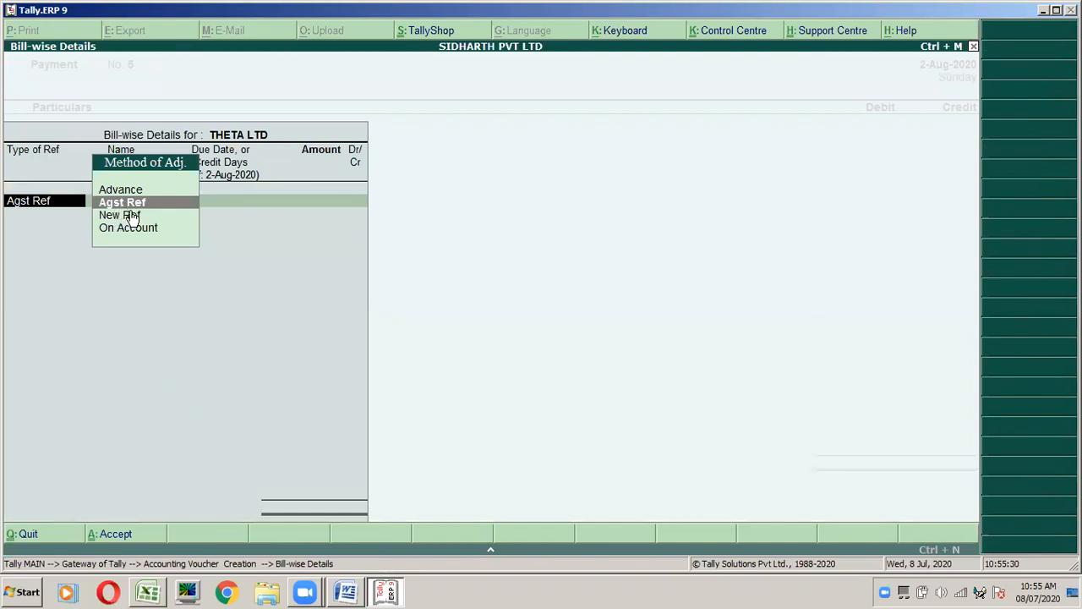
key(alt+Tab)
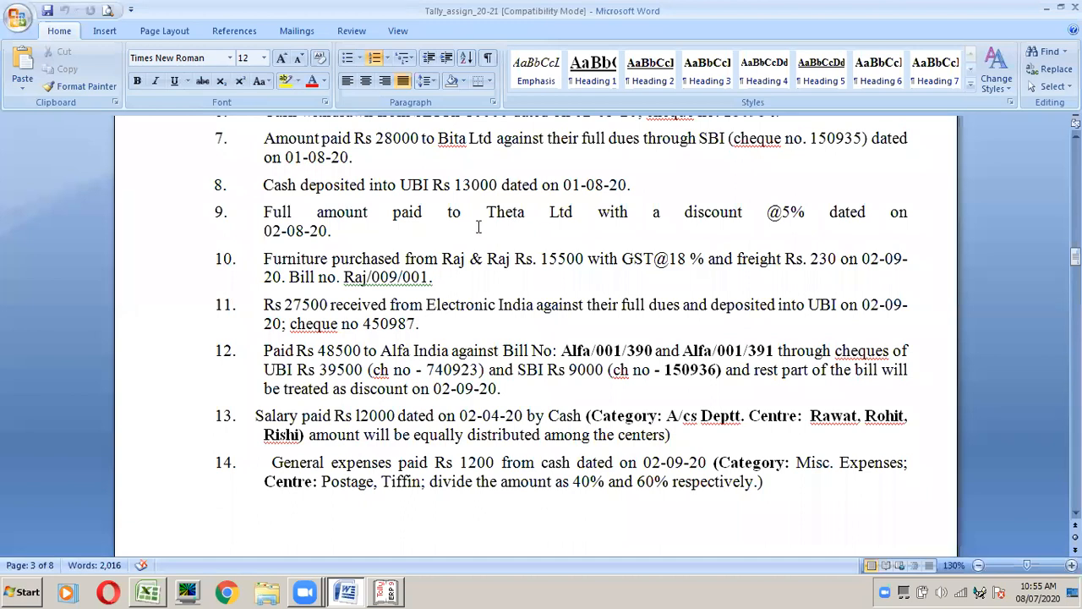
key(alt+Tab)
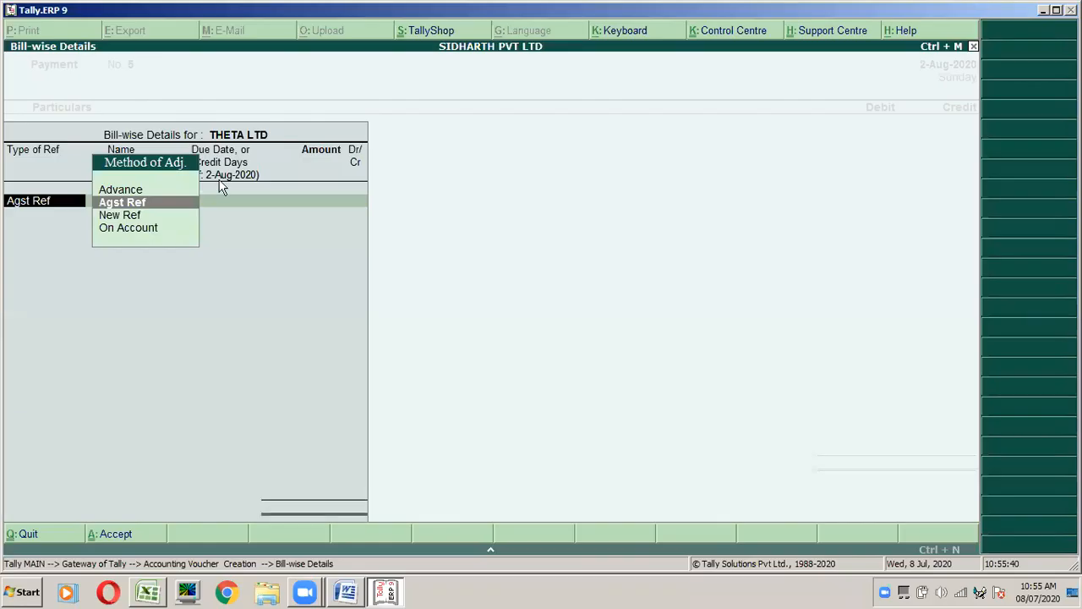
click(181, 207)
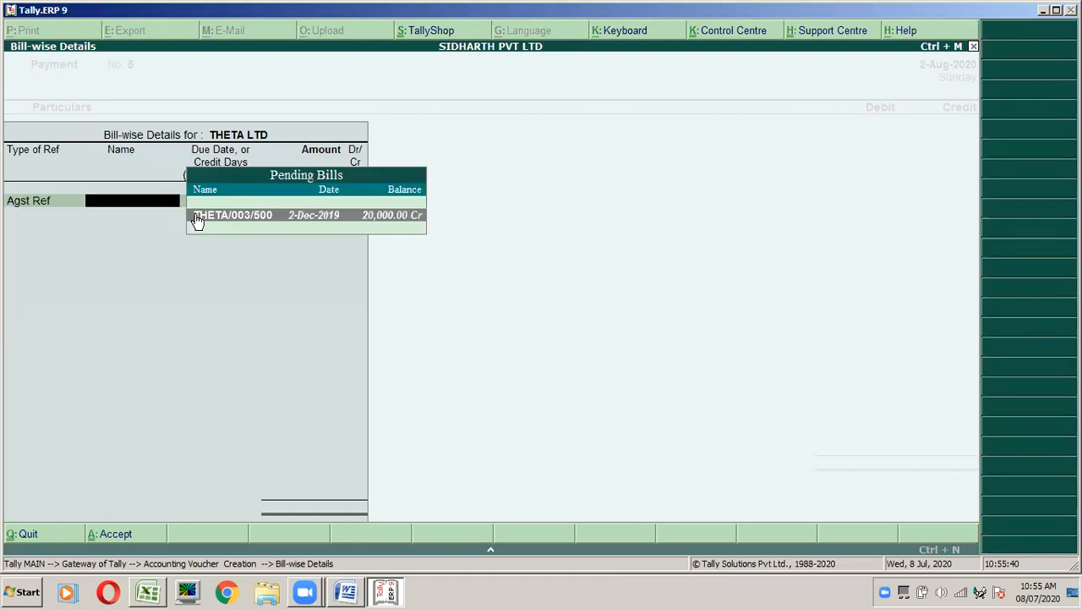
click(373, 224)
key(Return)
key(Return)
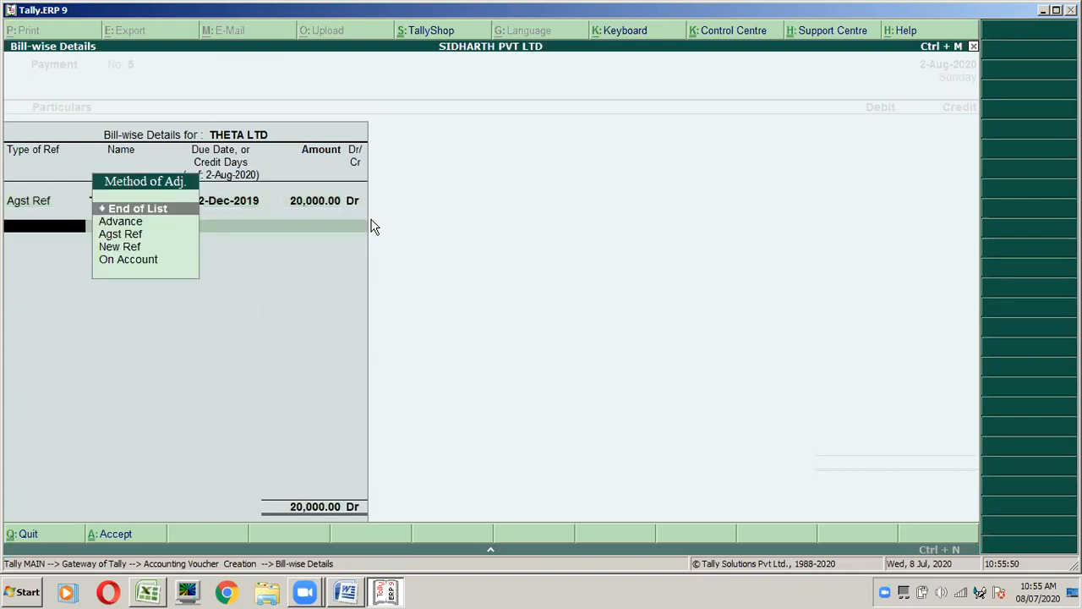
key(Return)
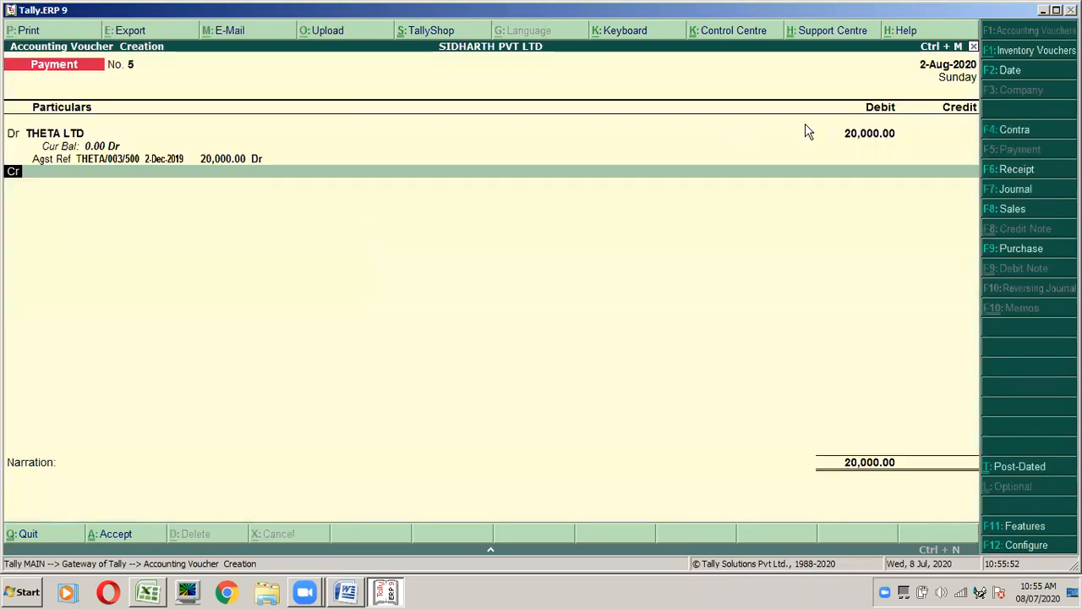
Step: Check the discount rate in the Word assignment and credit Cash with 19000 in the payment voucher
key(alt+Tab)
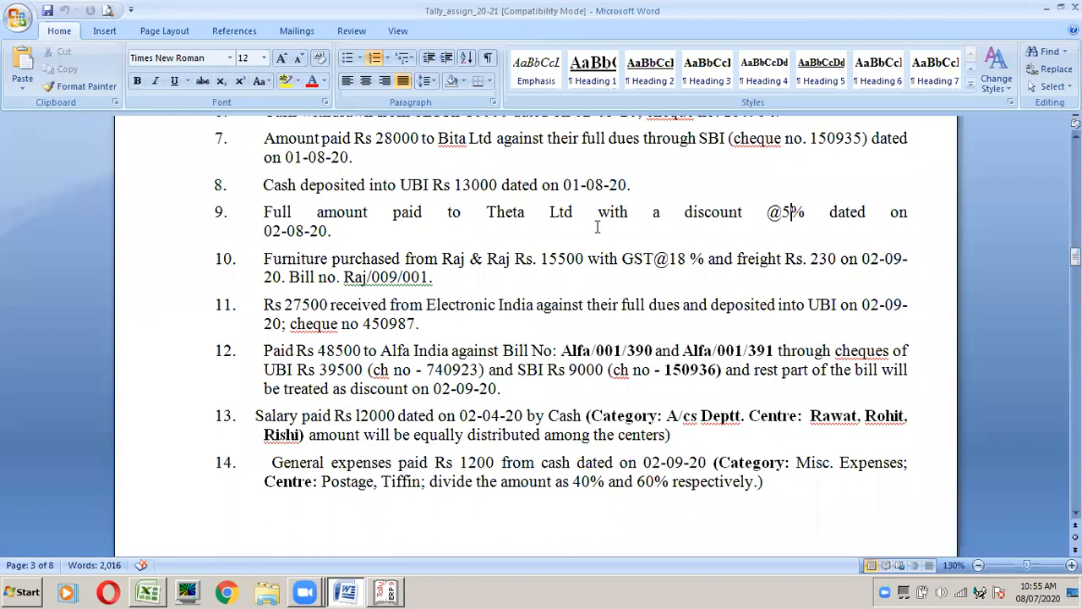
key(alt+Tab)
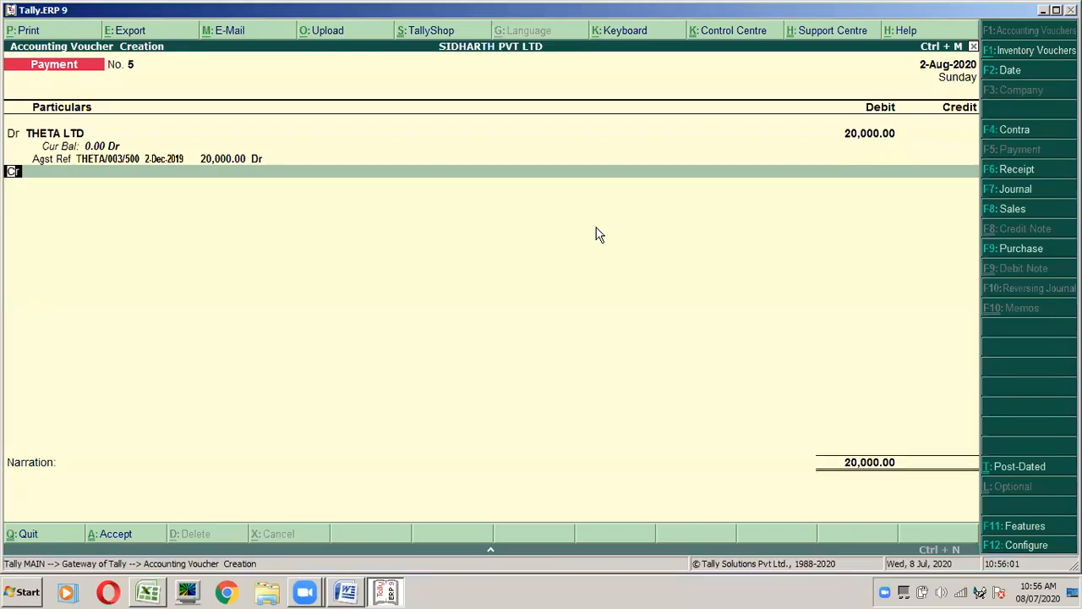
key(Return)
text(CAS)
key(Return)
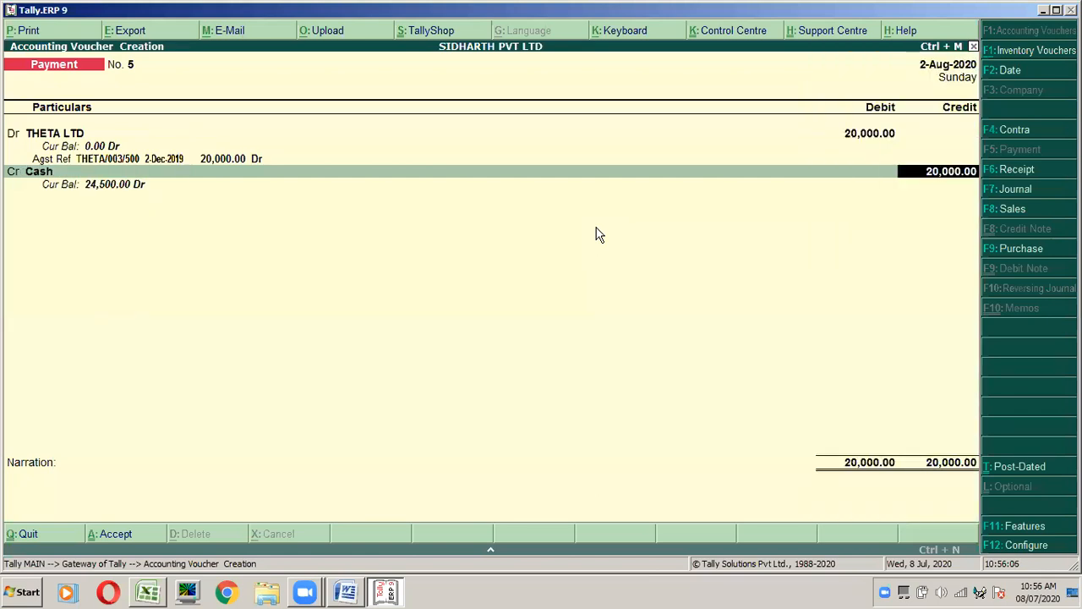
text(19000)
key(alt+Tab)
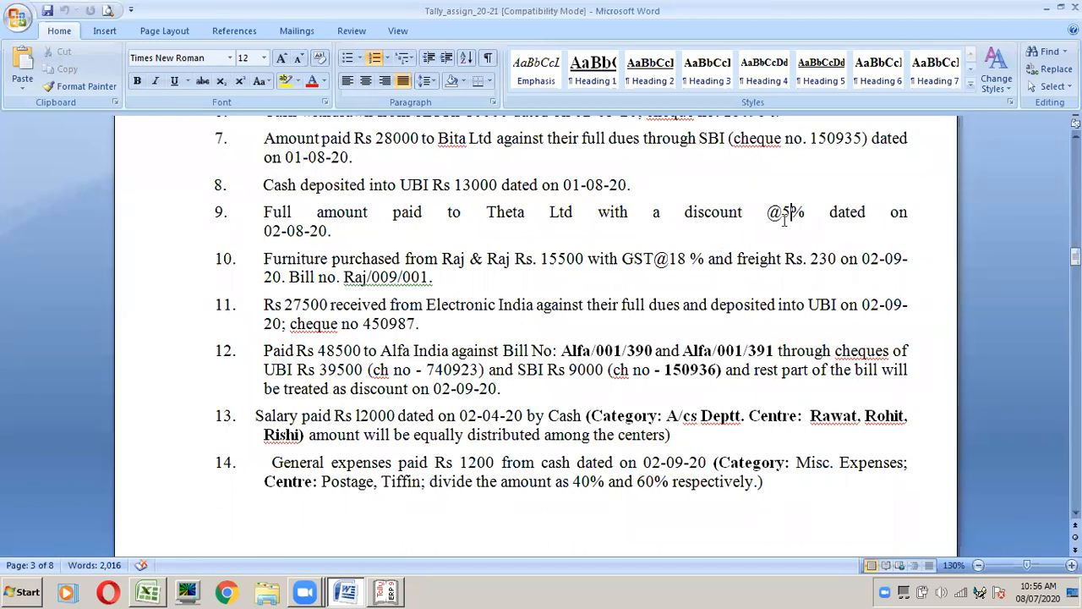
key(alt+Tab)
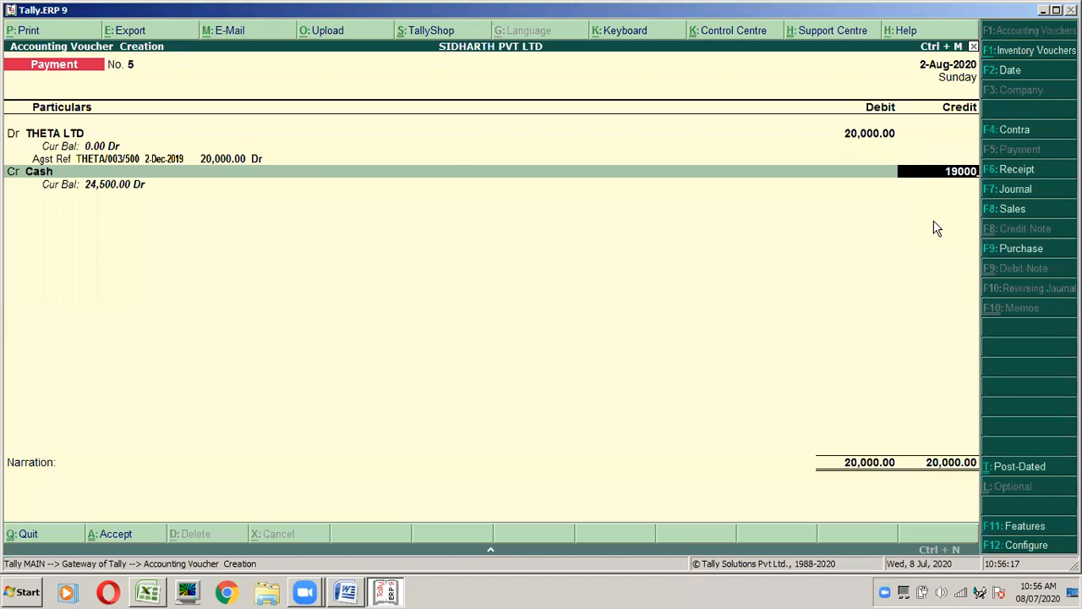
key(Return)
Step: Credit the remaining 1,000 to Discount Recd in the payment voucher
text(DIS)
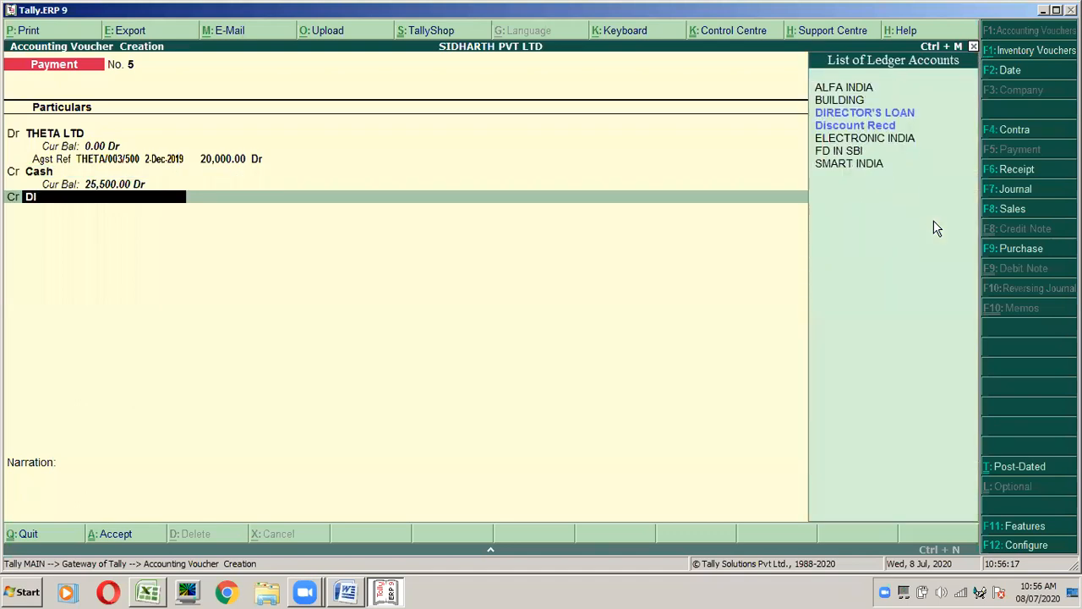
key(Return)
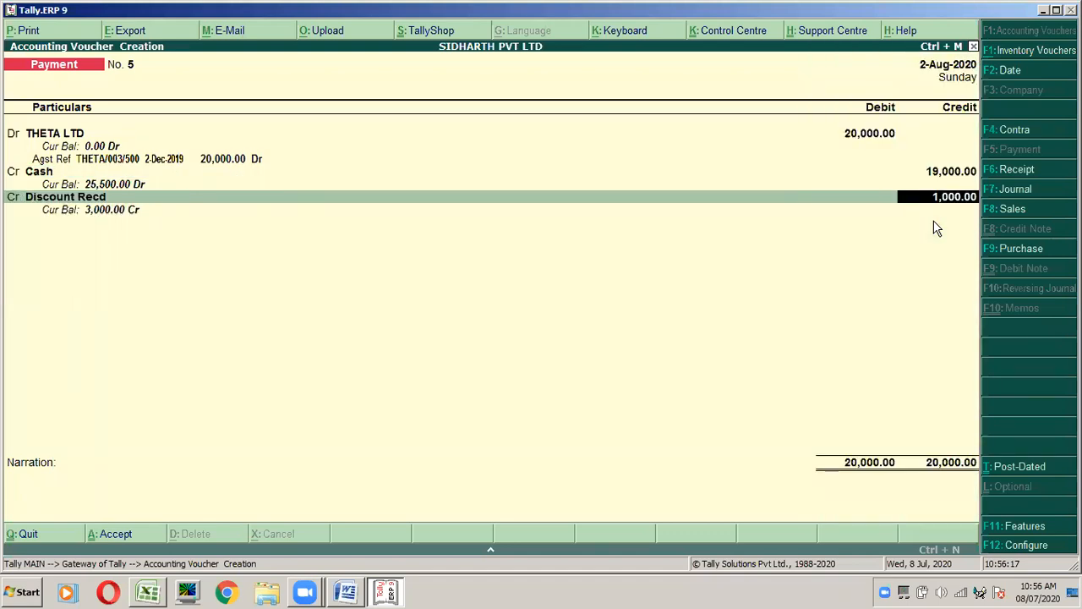
key(Return)
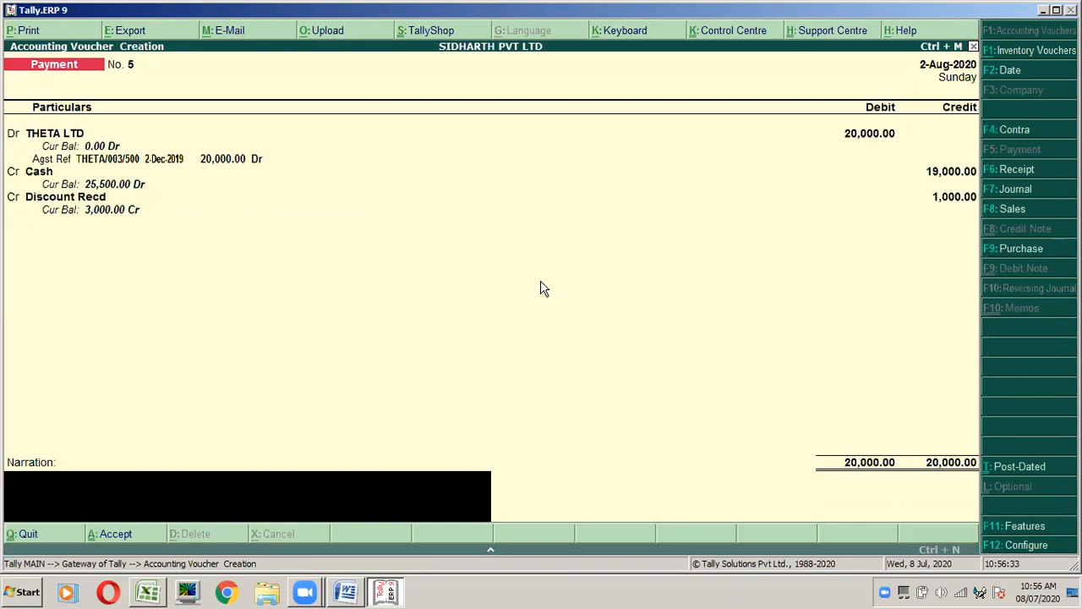
Step: Abandon the unsaved Theta Ltd payment voucher and open a fresh accounting voucher
click(438, 271)
key(Escape)
key(Return)
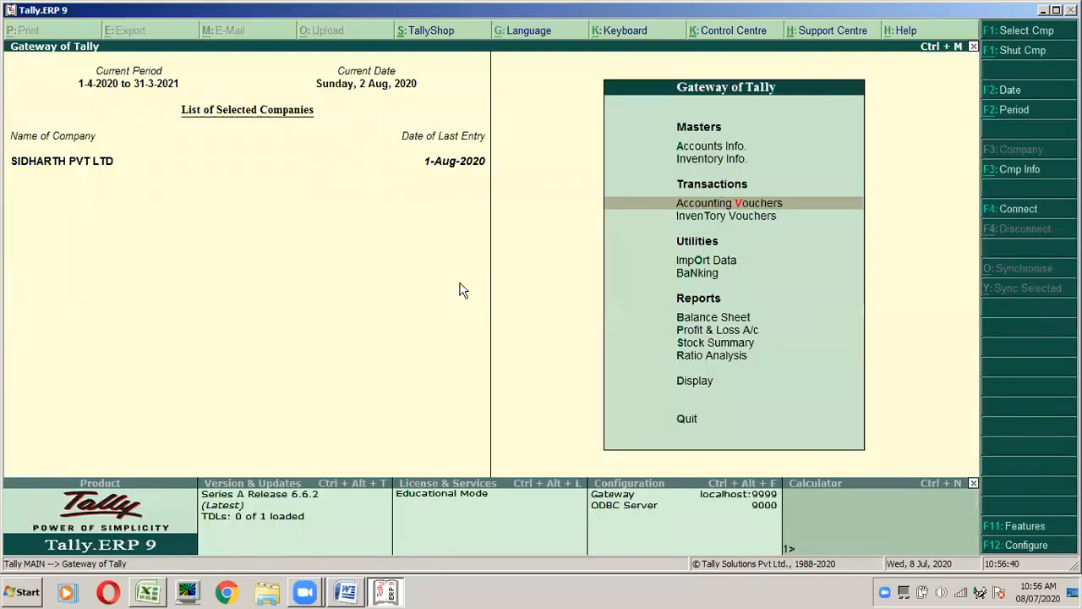
key(Return)
Step: Recheck transaction 9 in Word and debit THETA LTD in the fresh payment voucher with 20,000 against bill THETA/003/500
key(alt+Tab)
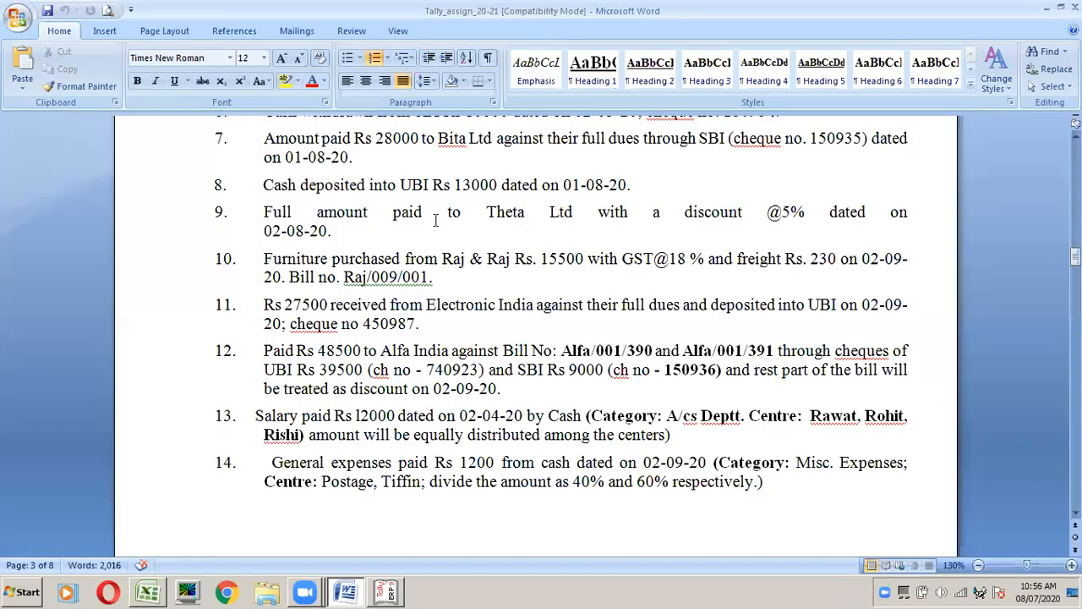
key(alt+Tab)
text(TH)
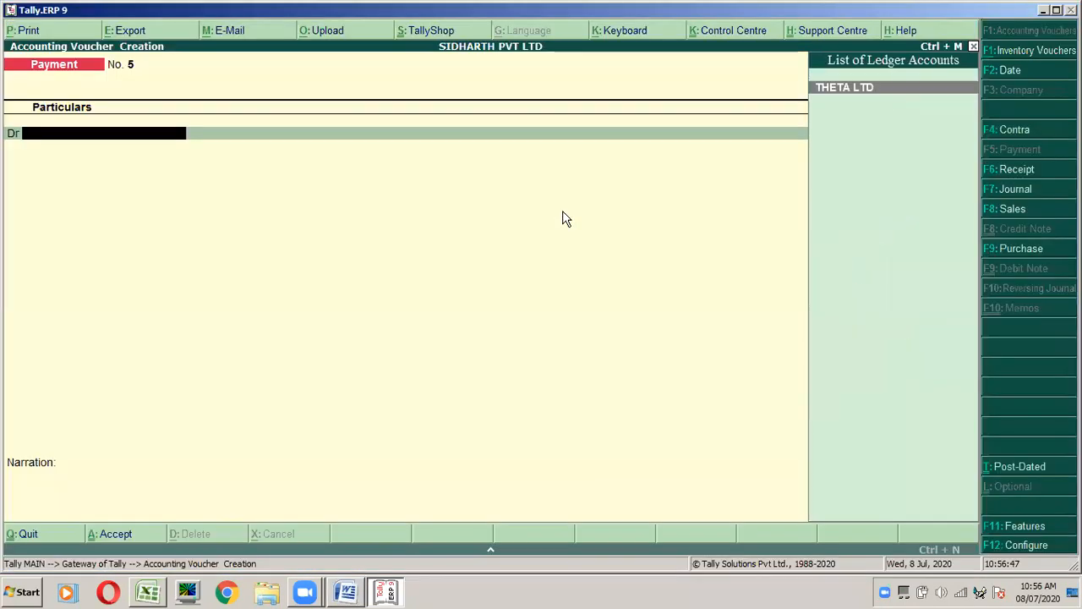
key(Return)
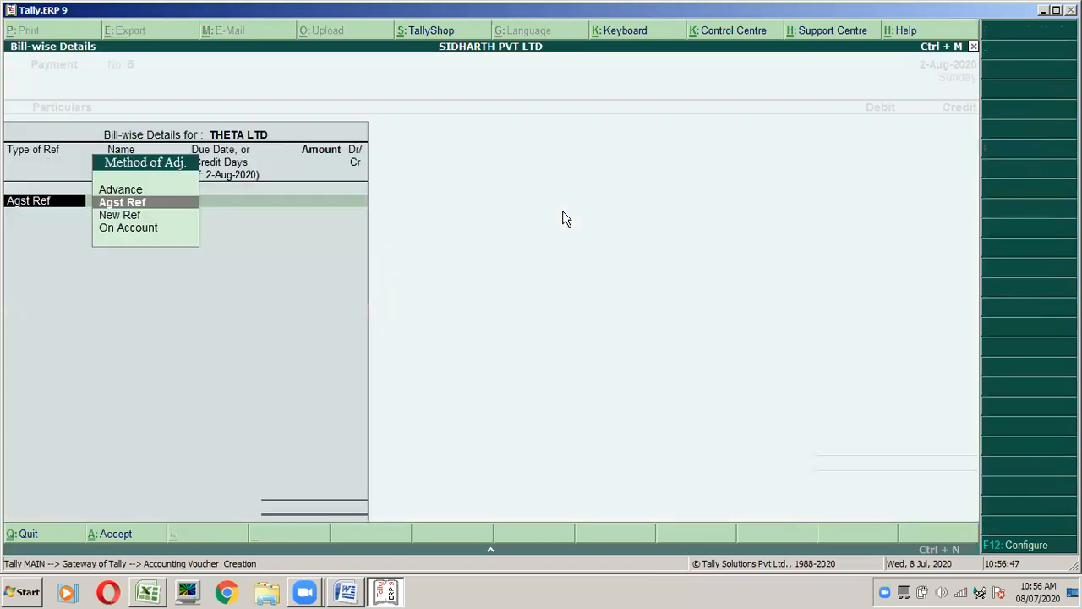
key(Return)
key(Return)
key(Return)
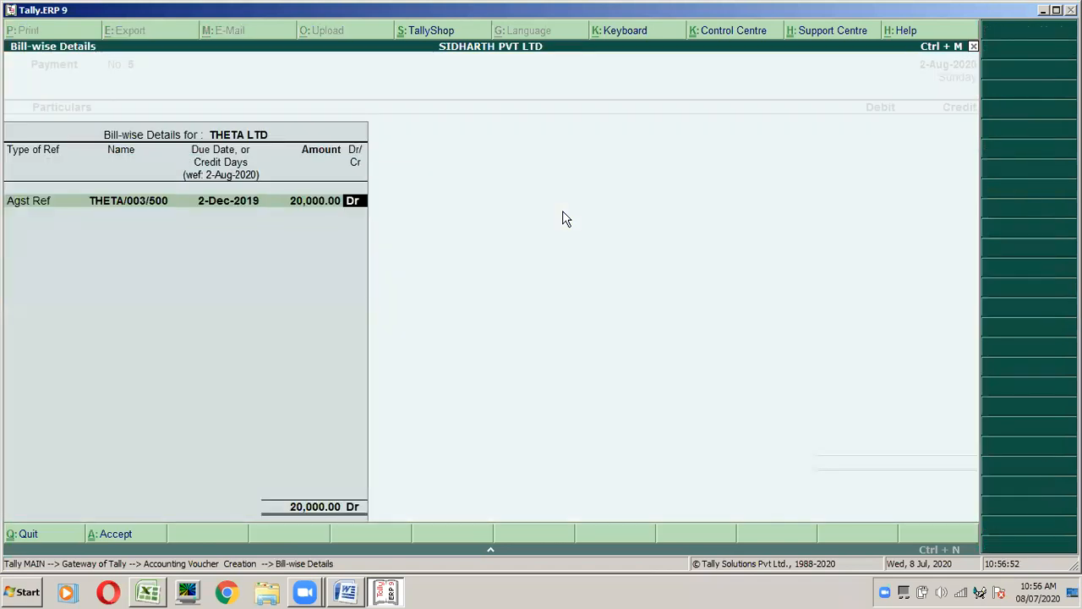
key(Return)
key(Return)
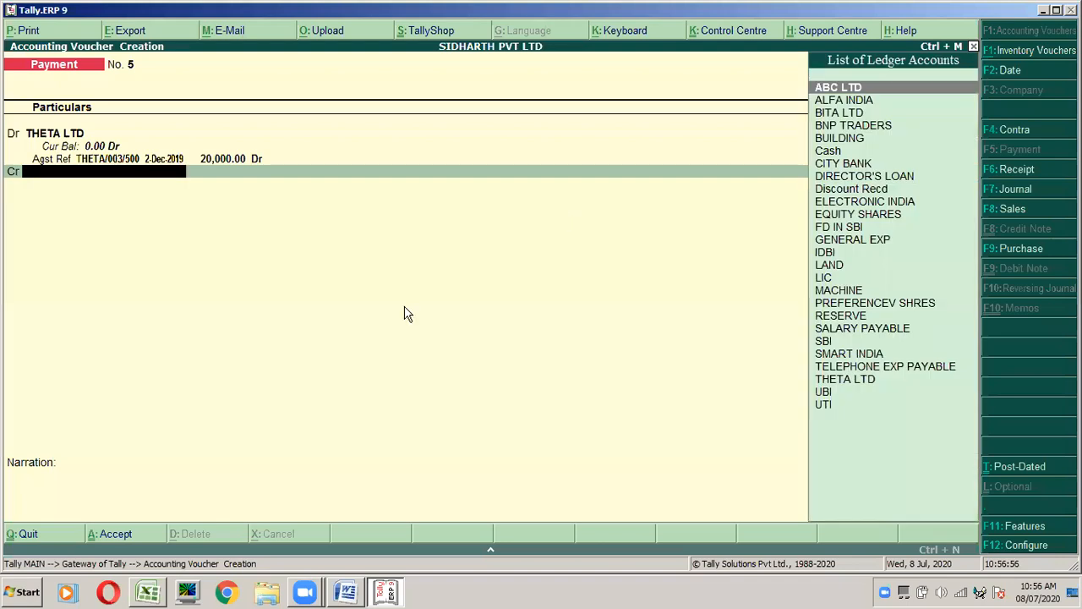
Step: Choose Discount Recd as the credit ledger in the Theta Ltd payment voucher
text(DI)
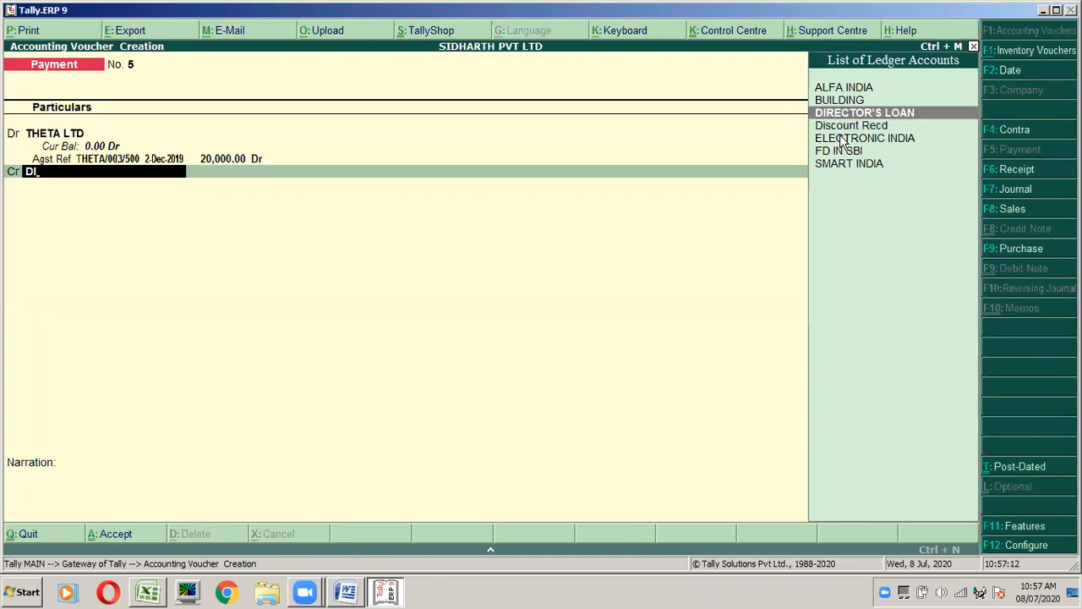
key(Down)
key(Return)
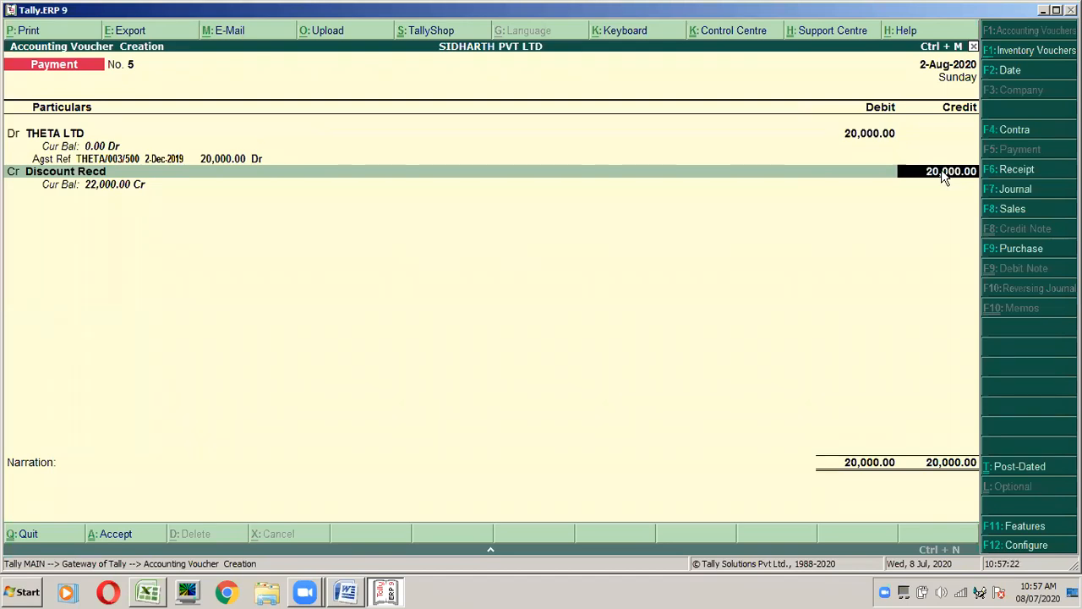
Step: Switch to the Excel notes and enter ALT + C in cell J36
click(158, 596)
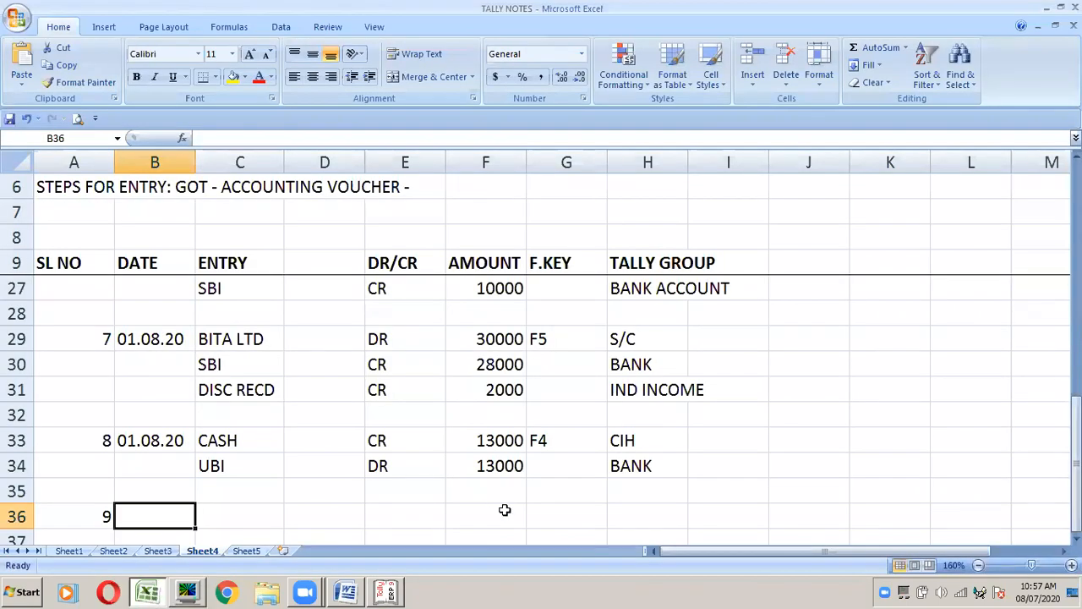
click(830, 513)
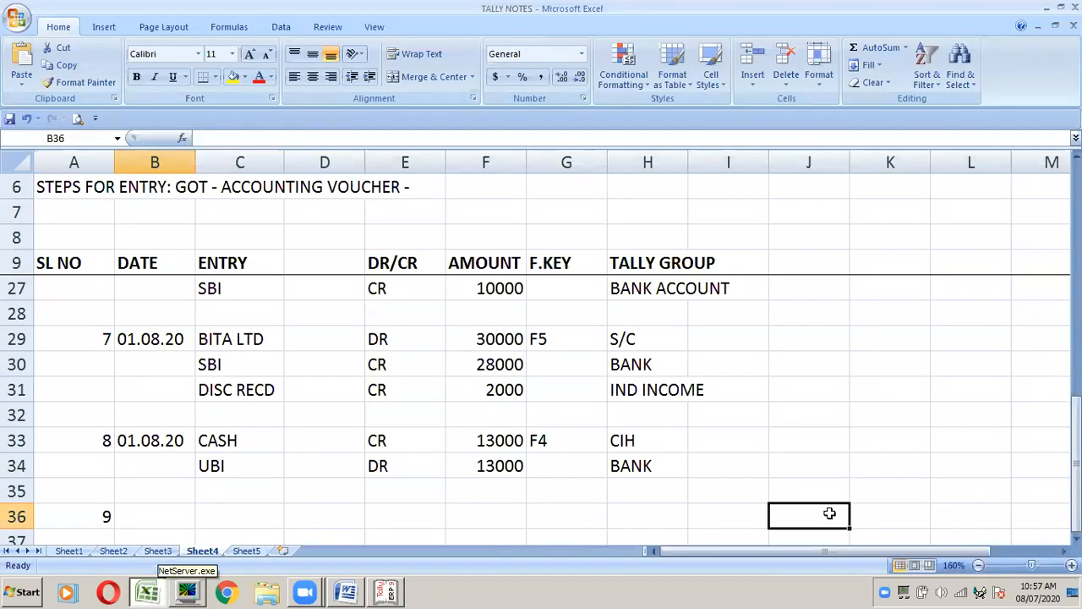
text(ALT + C)
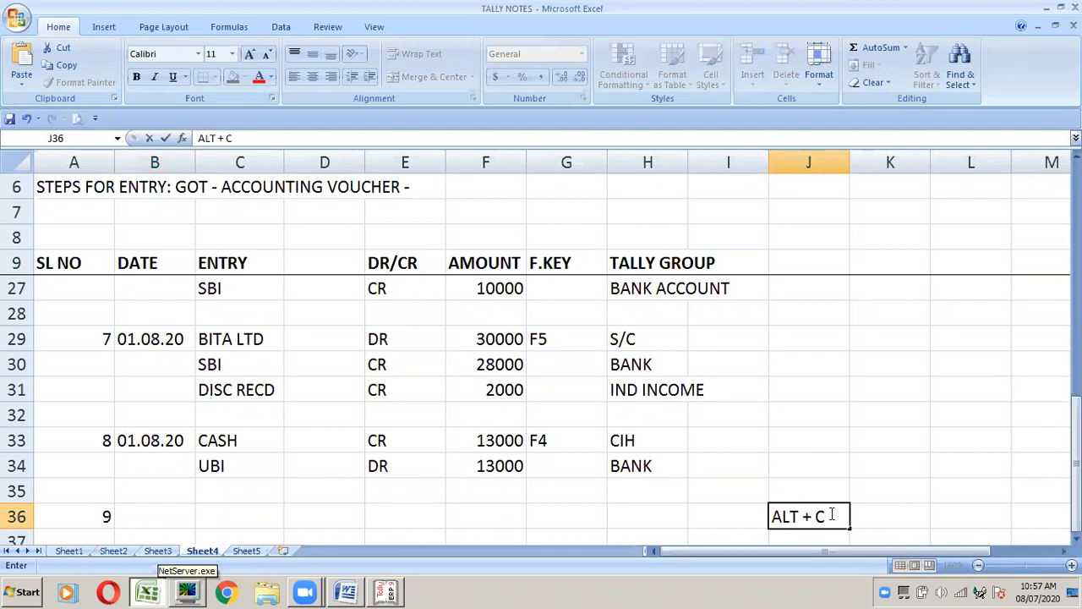
click(871, 517)
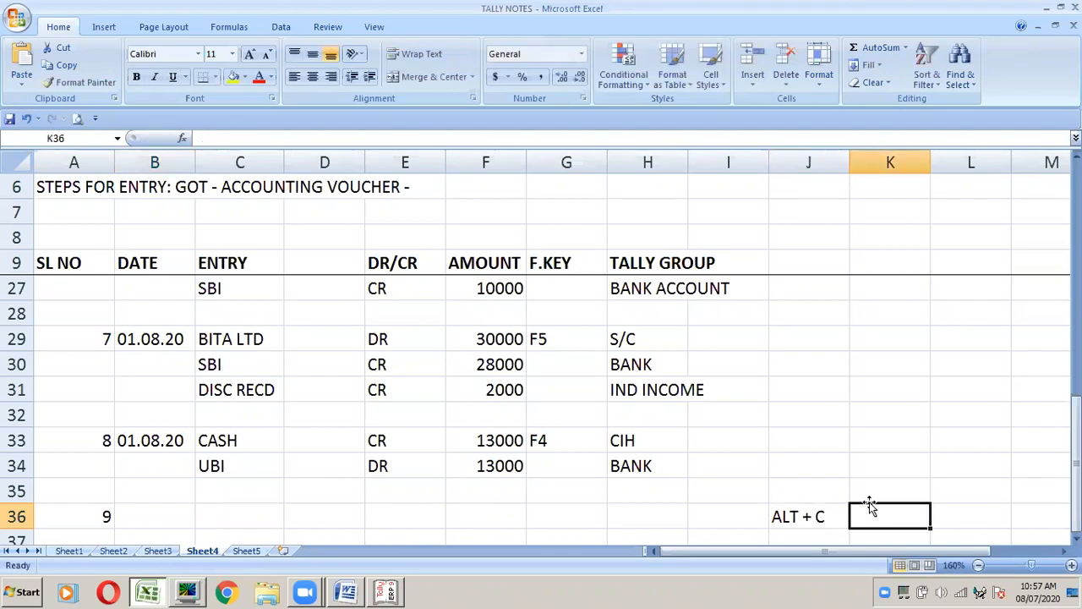
key(Down)
key(Down)
key(Down)
Step: Open the calculator in the Tally payment voucher, and enter CALCULATOR ON AMOUNT PLACE in cell K36 of the Excel notes
key(alt+Tab)
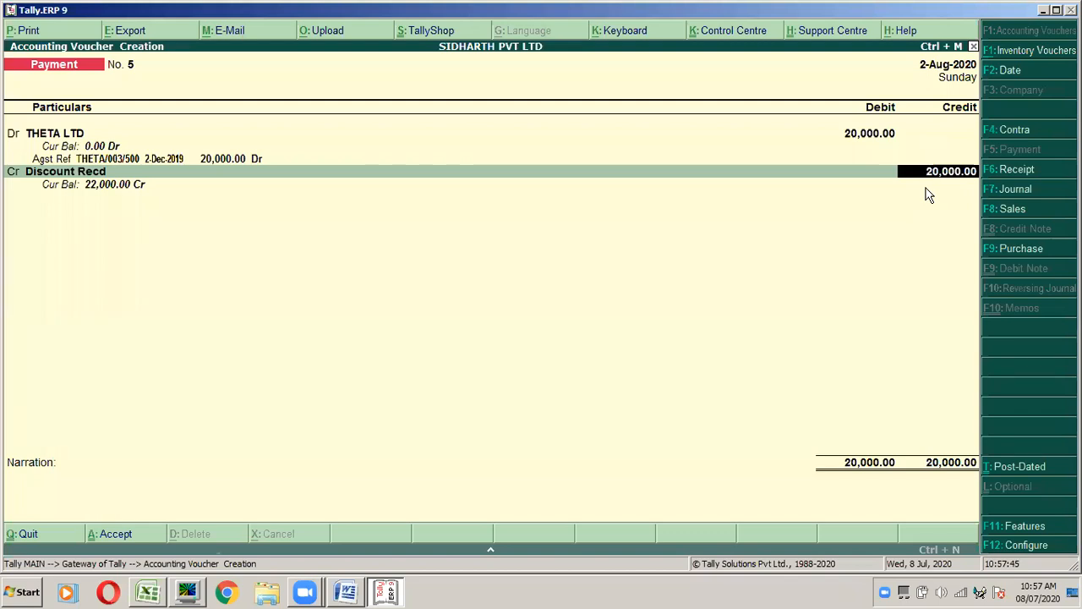
key(ctrl+n)
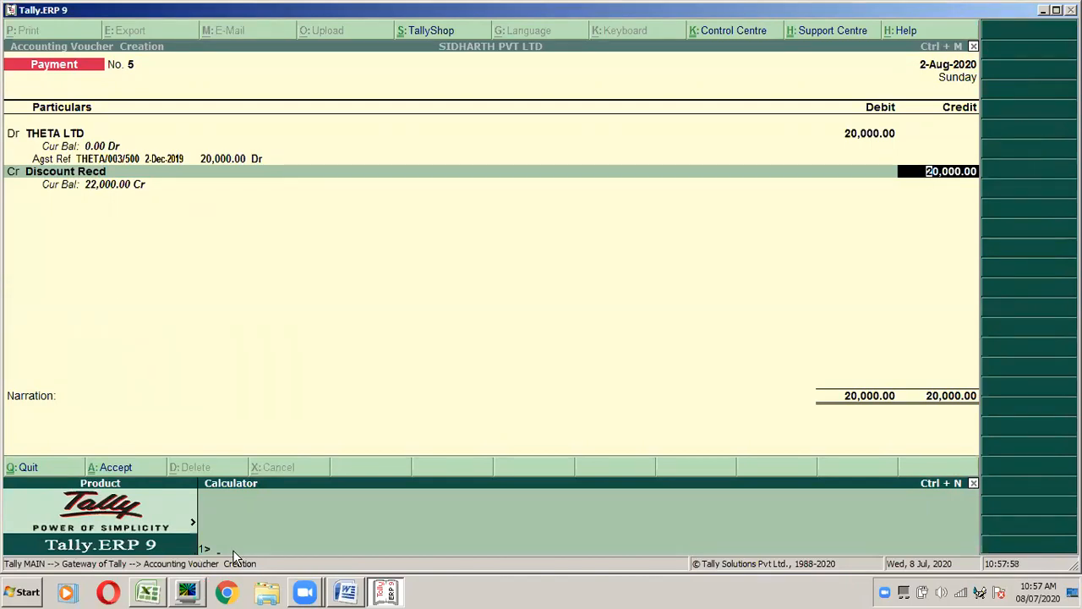
key(alt+Tab)
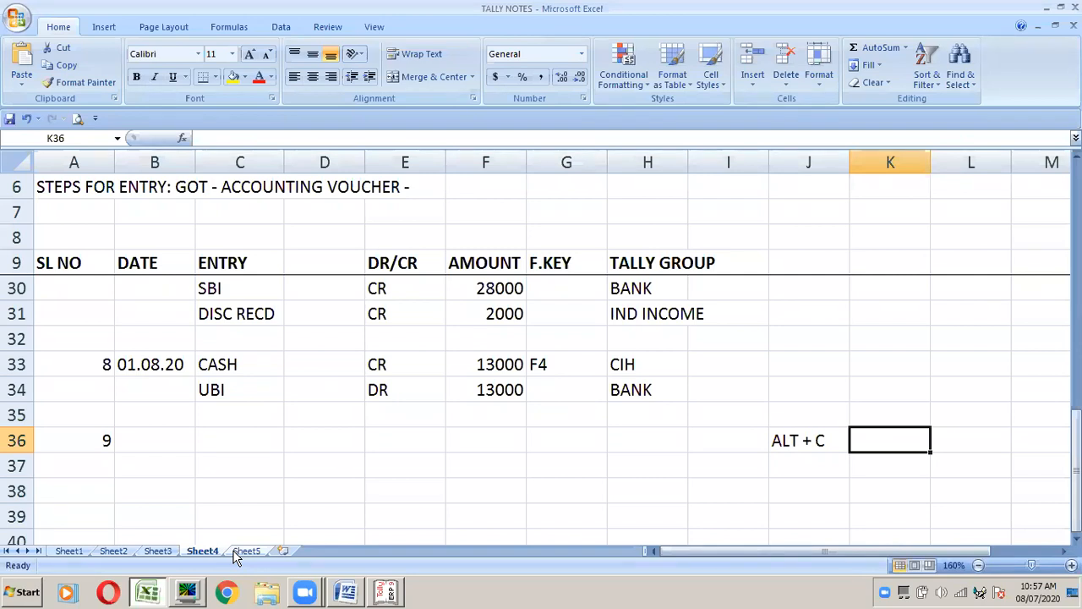
text(CALCU)
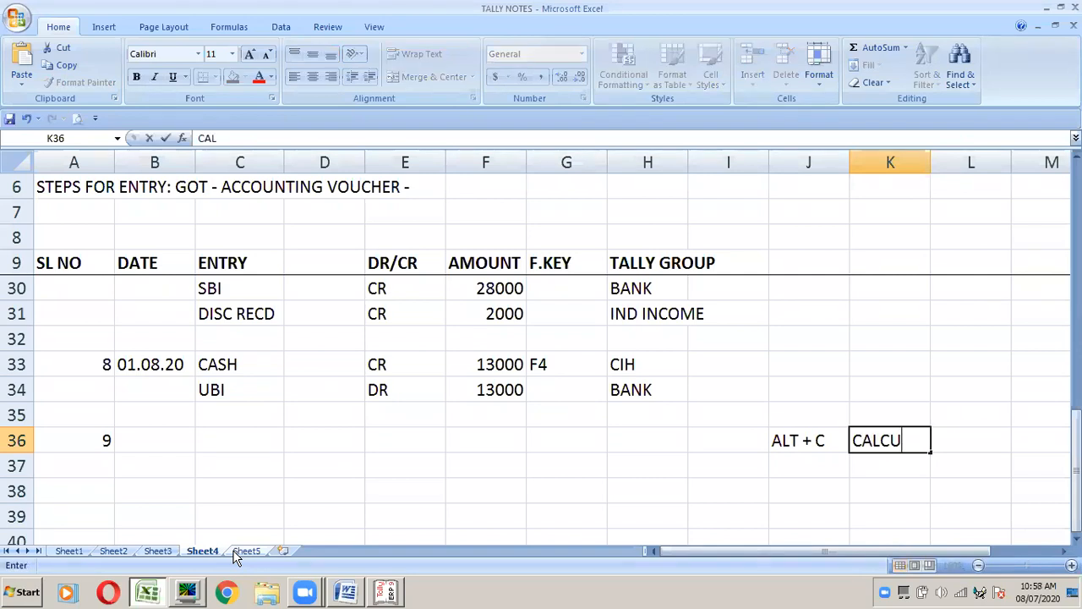
text(LATOR )
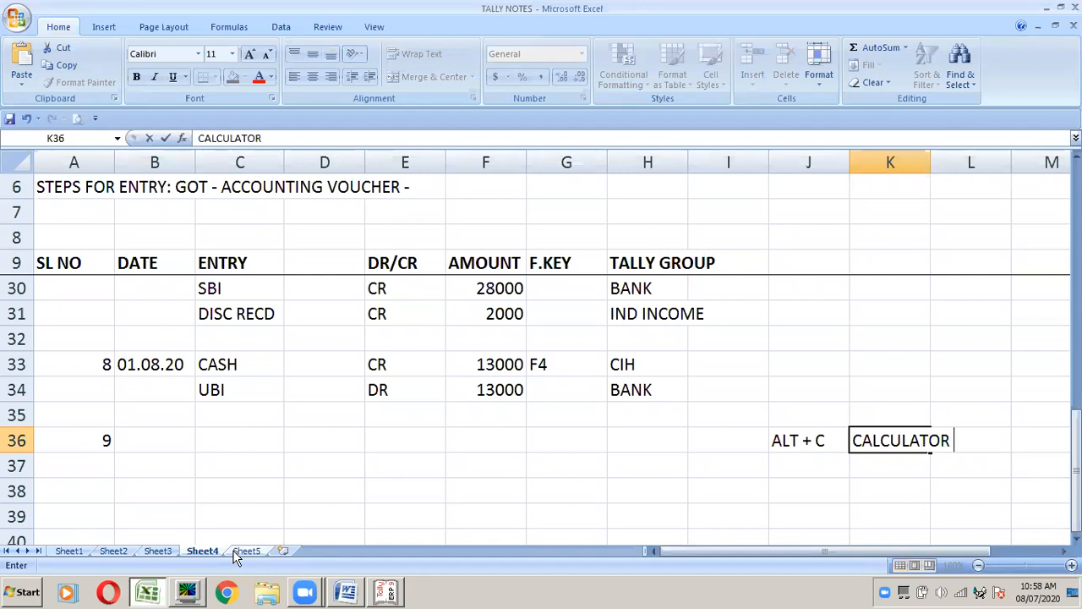
text(ON AMOUN)
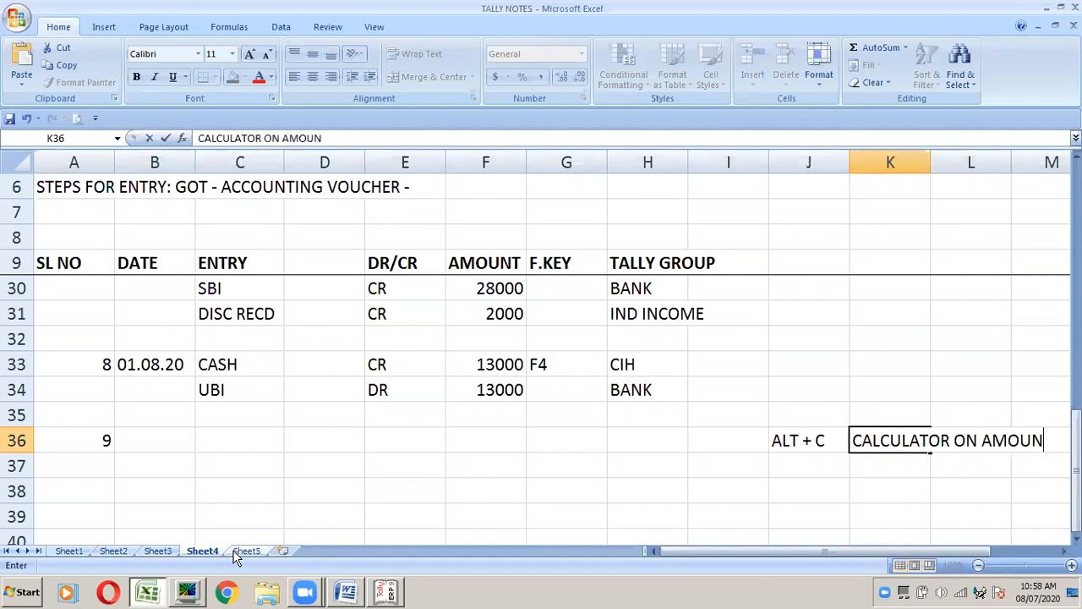
text(T PLACE)
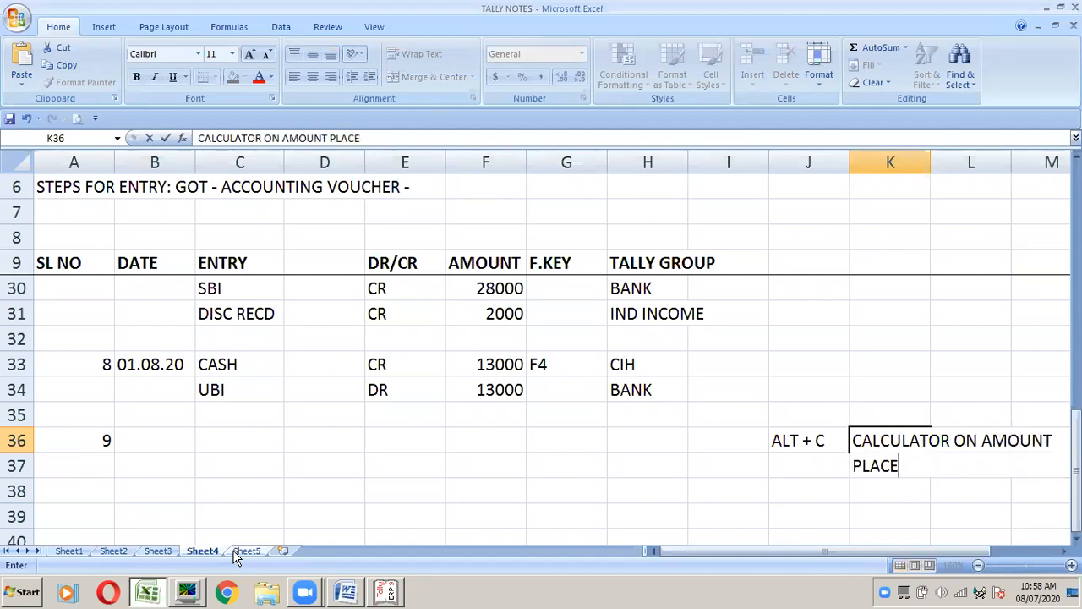
key(Return)
key(Up)
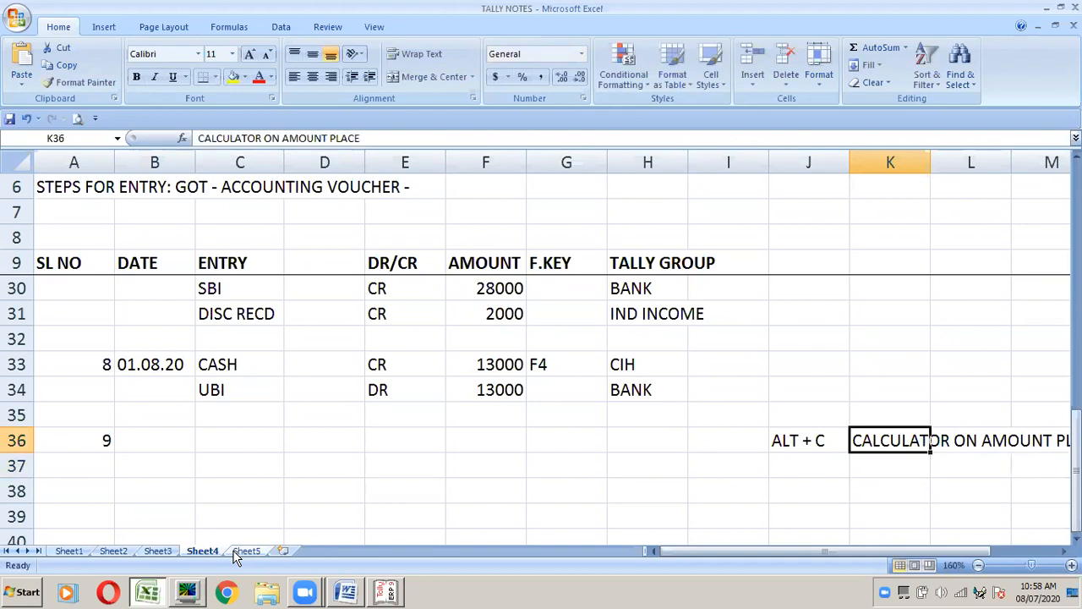
Step: Return to Tally and calculate 20000*5% to credit Discount Recd with 1,000
key(alt+Tab)
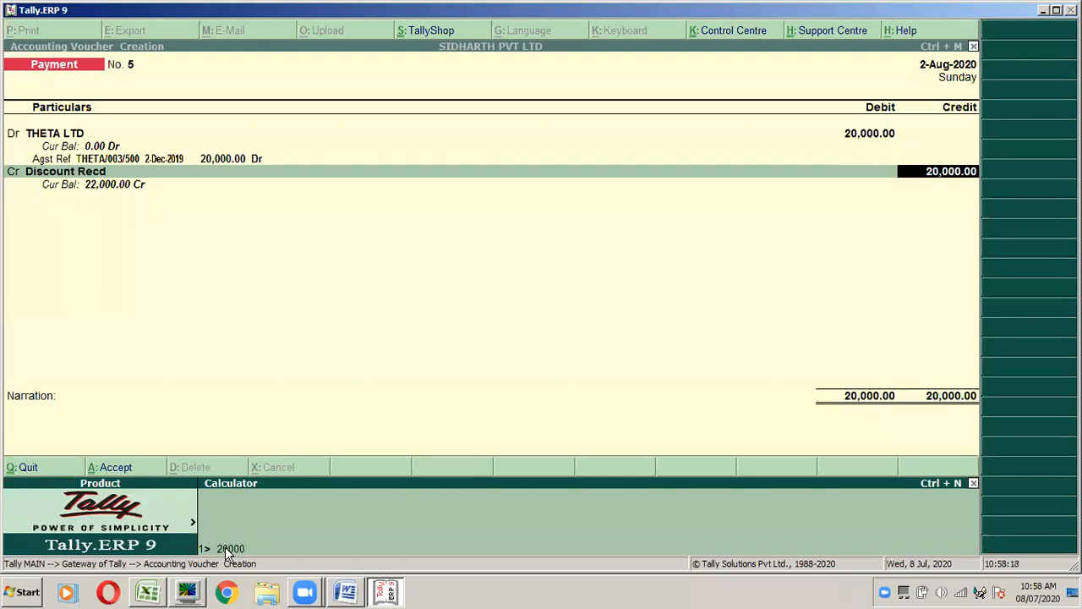
text(*5%)
key(Return)
key(Return)
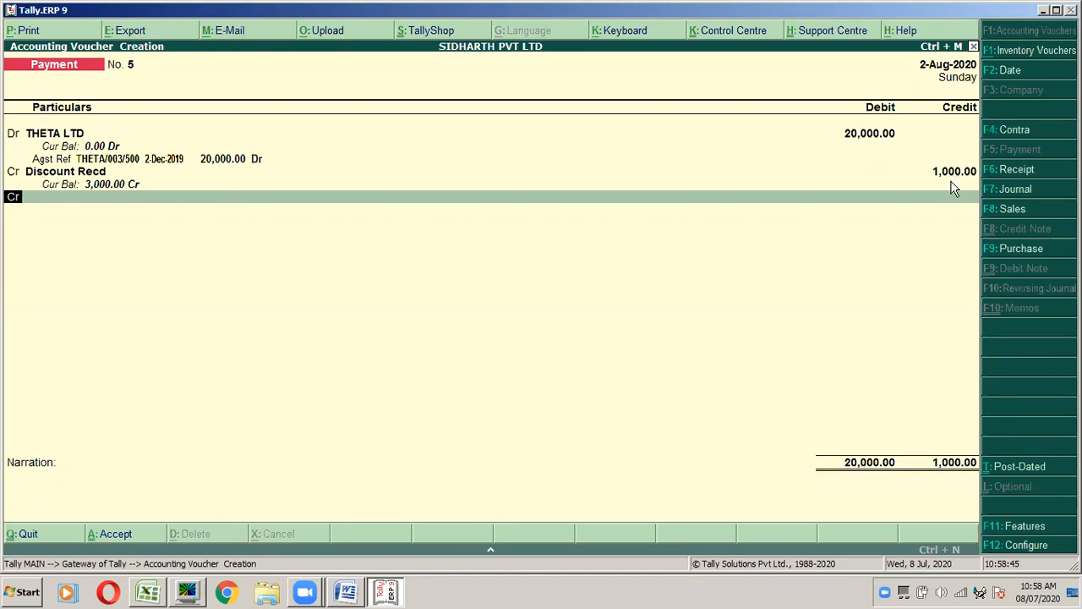
Step: Credit Cash with the remaining 19,000 in the Theta Ltd payment voucher
key(Return)
text(cas)
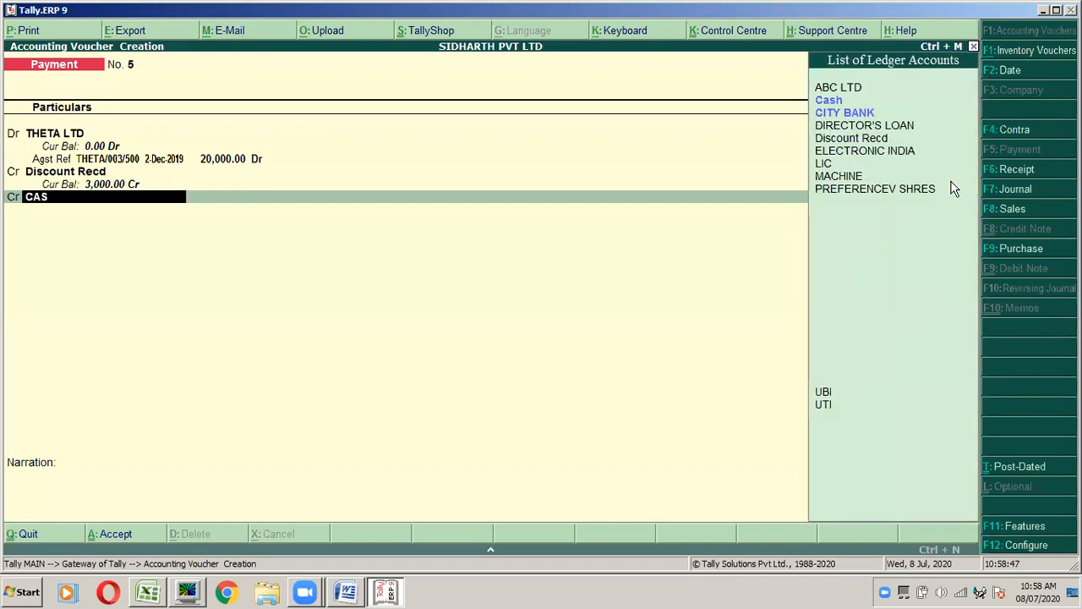
key(Return)
key(Return)
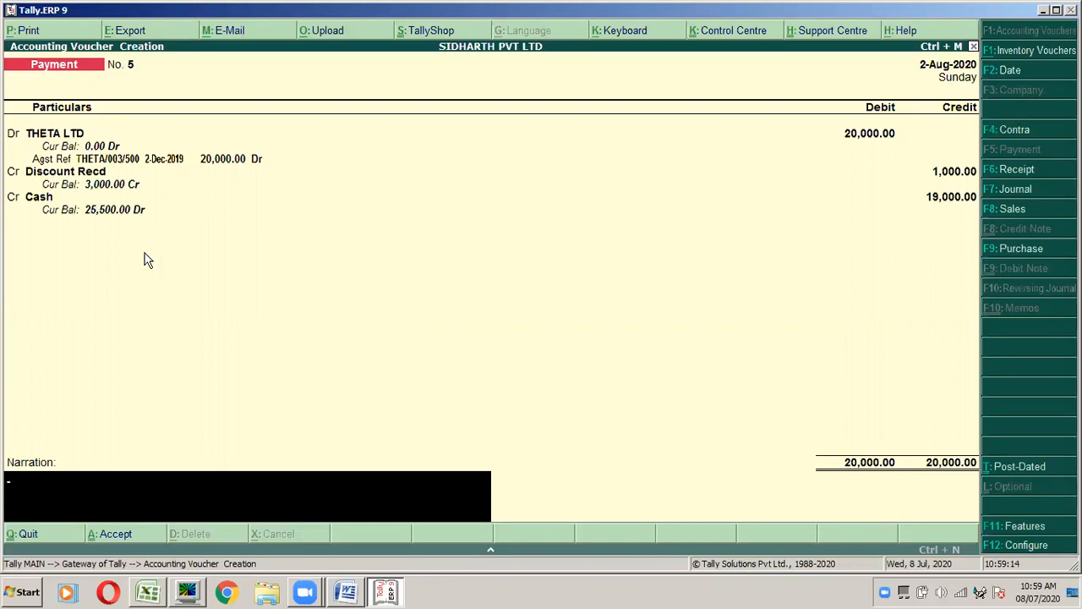
Step: Enter the voucher narration PAID TO THETA LTD FULL AND FINAL SETTLEMENT
text(PAID TO THETA LTD)
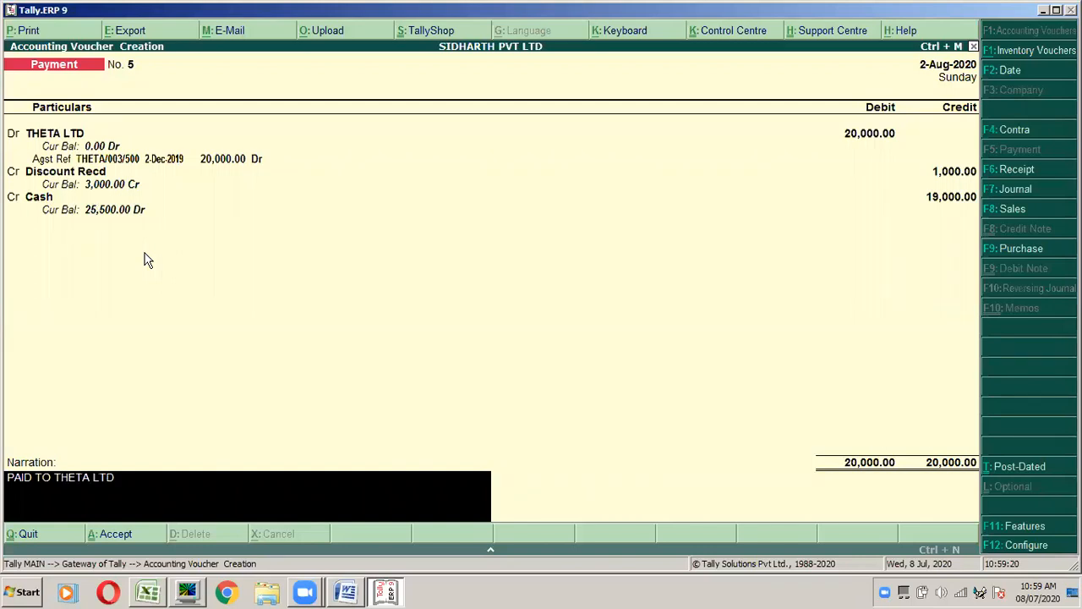
text( FULL AND FINAL SET)
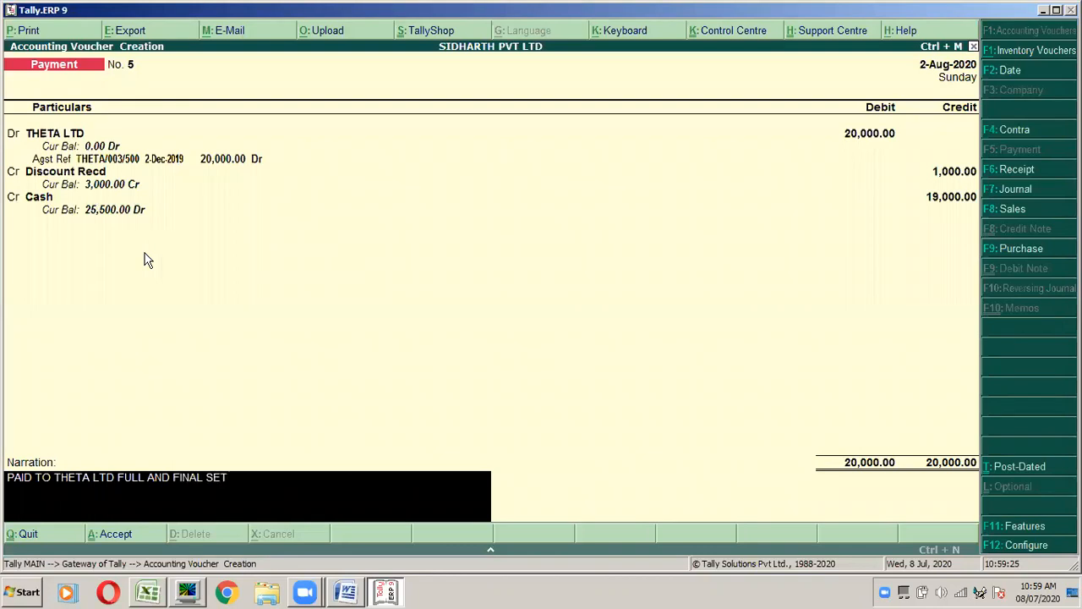
text(TLEMENT)
text(.)
Step: Review the Theta Ltd voucher from the debit ledger through the bill reference and credit lines, and save it
key(alt+Tab)
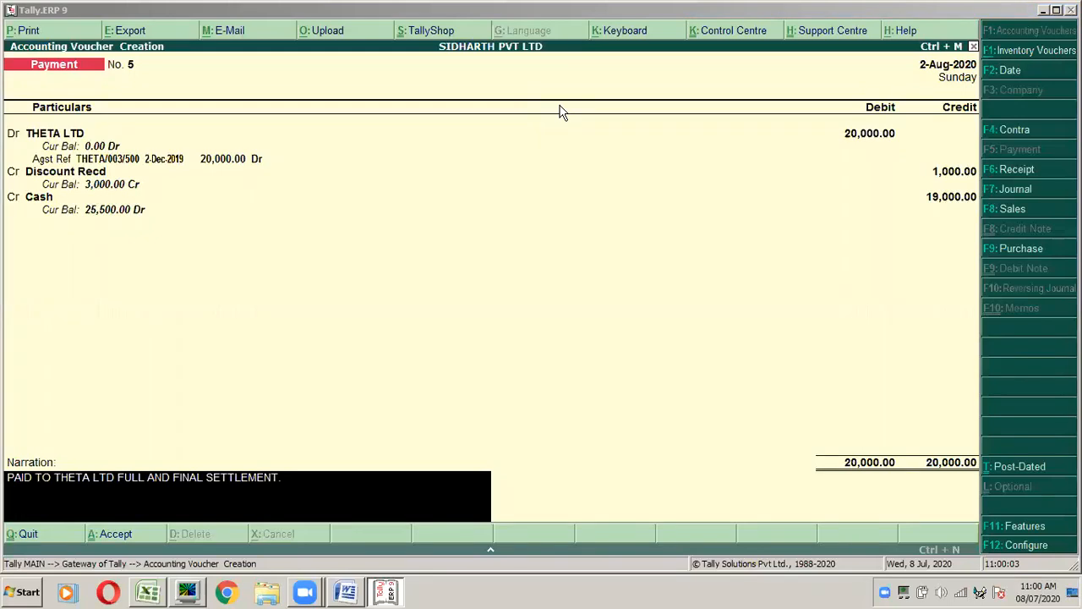
click(265, 247)
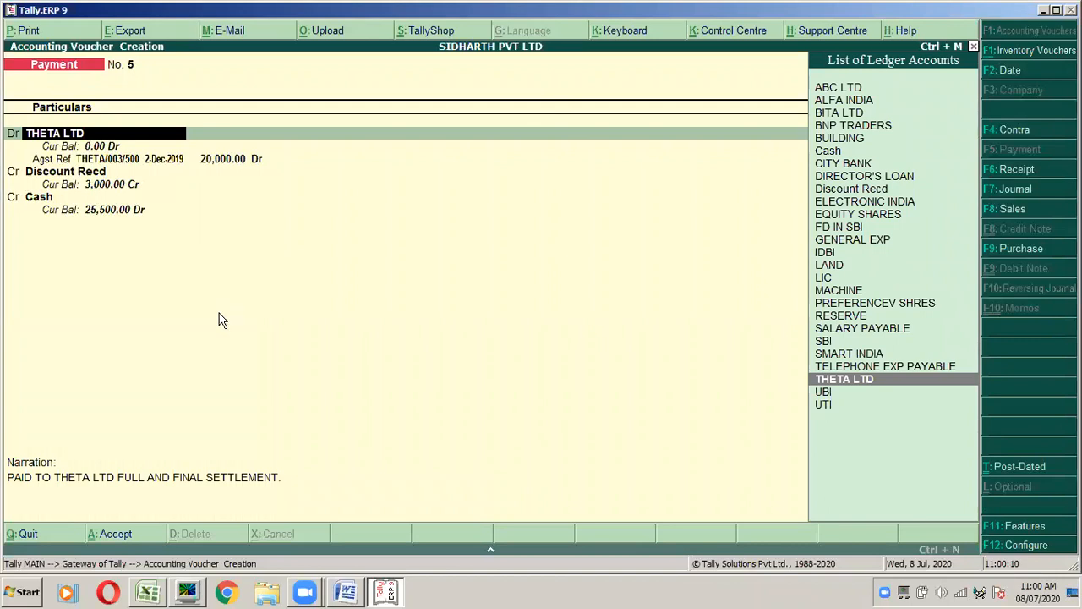
key(Return)
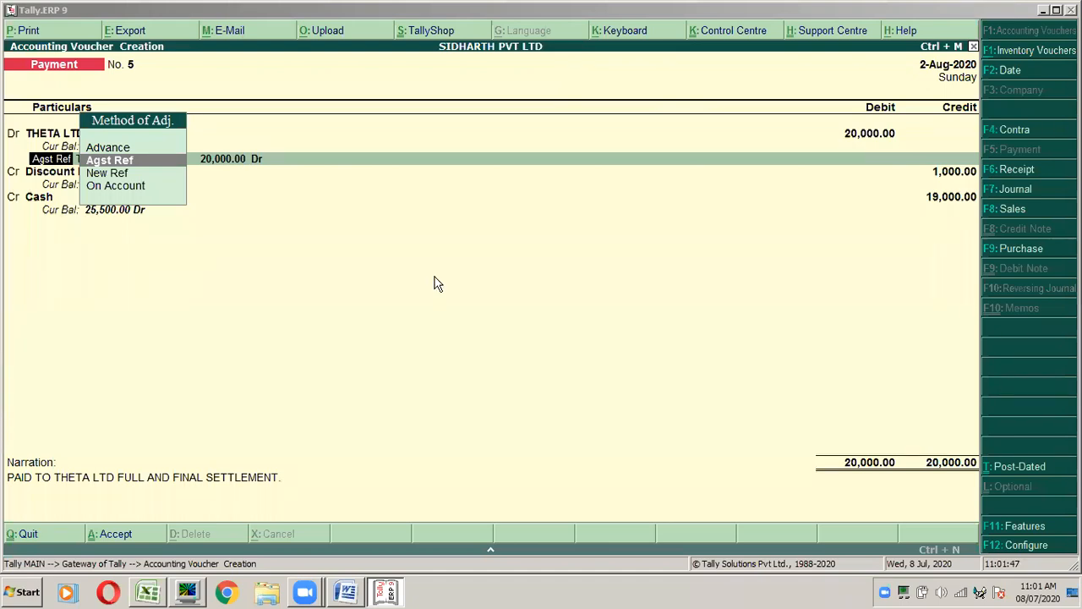
key(Return)
key(Return)
key(Return)
key(Return)
key(Return)
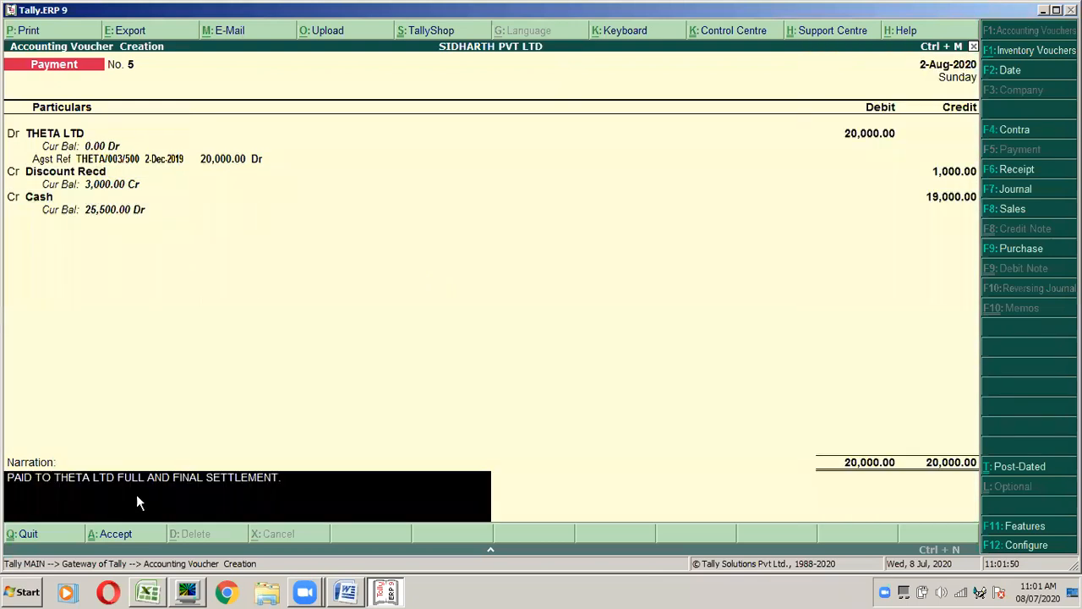
key(Return)
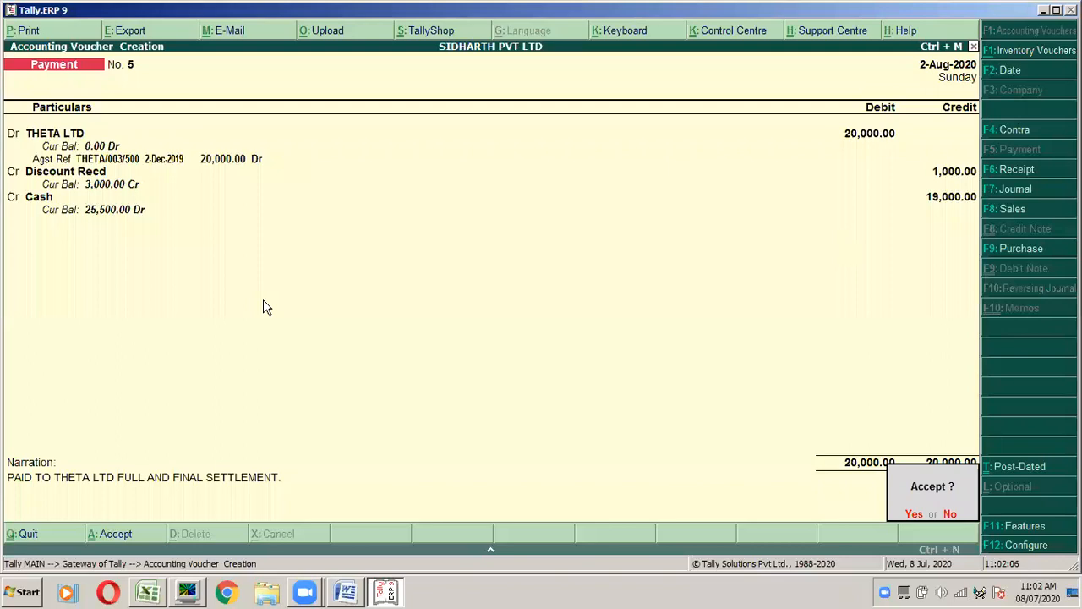
key(y)
Step: Reopen the saved Theta Ltd payment voucher for reference and enter the date 2.8.20 in cell B36 of the Excel notes
key(alt+Tab)
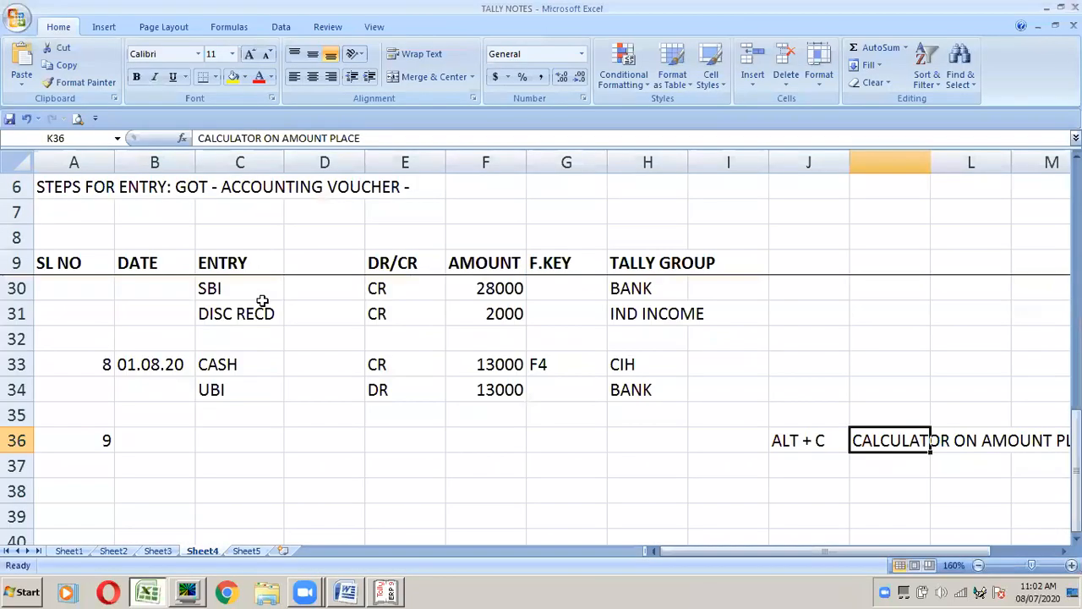
click(145, 438)
key(alt+Tab)
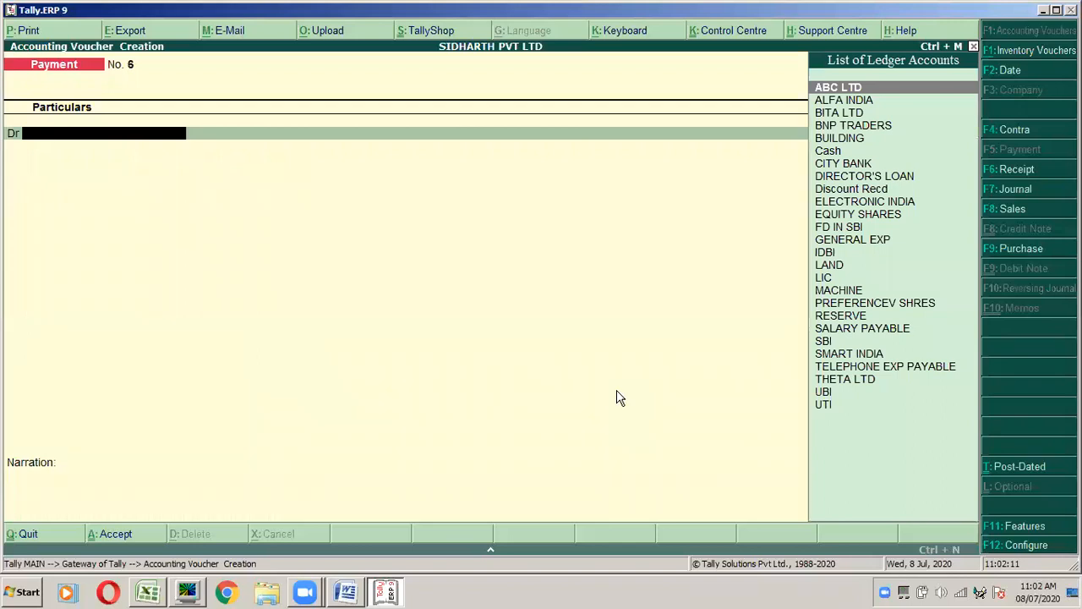
key(Page_Up)
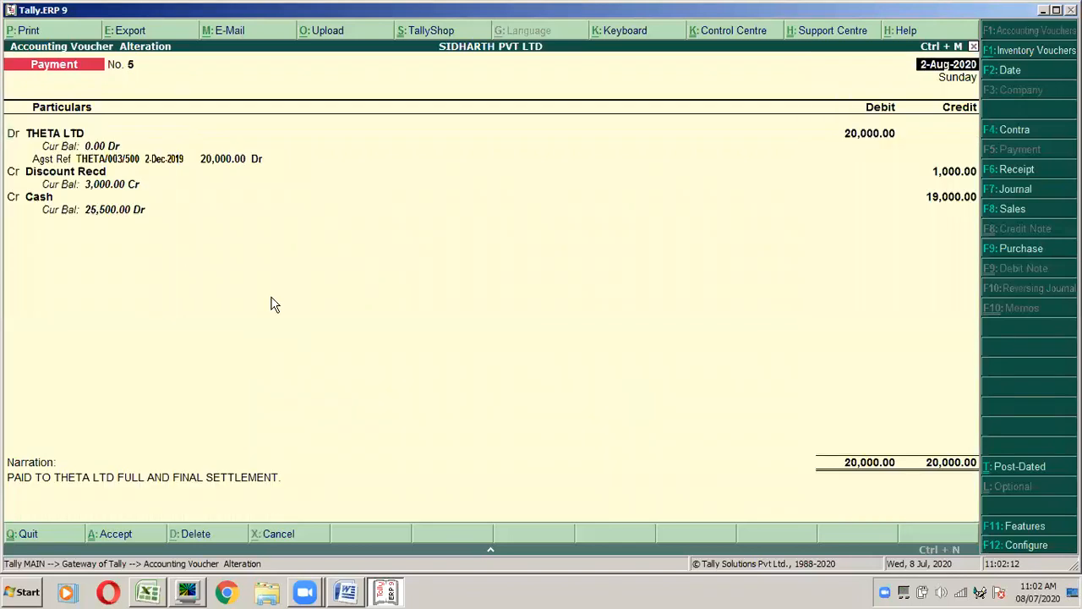
key(alt+Tab)
key(alt+Tab)
key(alt+Tab)
text(2.8.20)
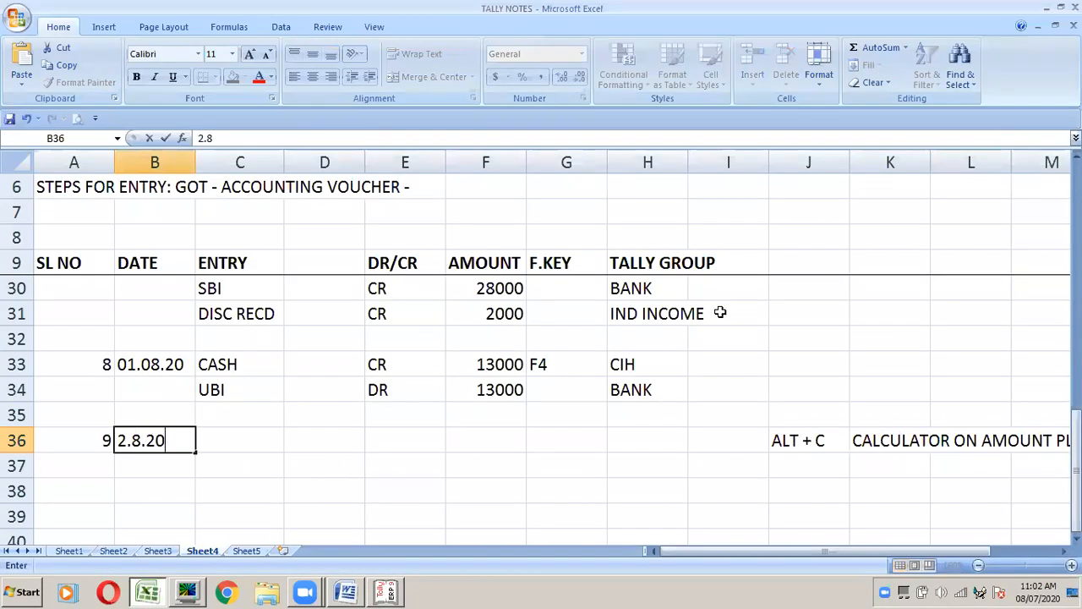
key(Tab)
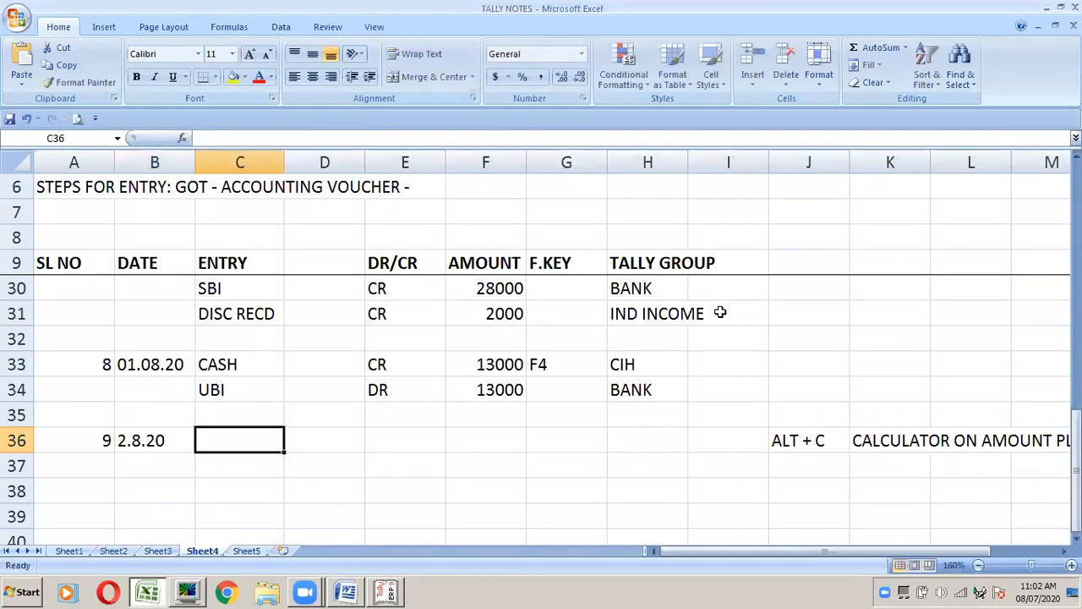
Step: Enter THETA LTD in cell C36 and mark it DR in cell E36
text(THETA LTD)
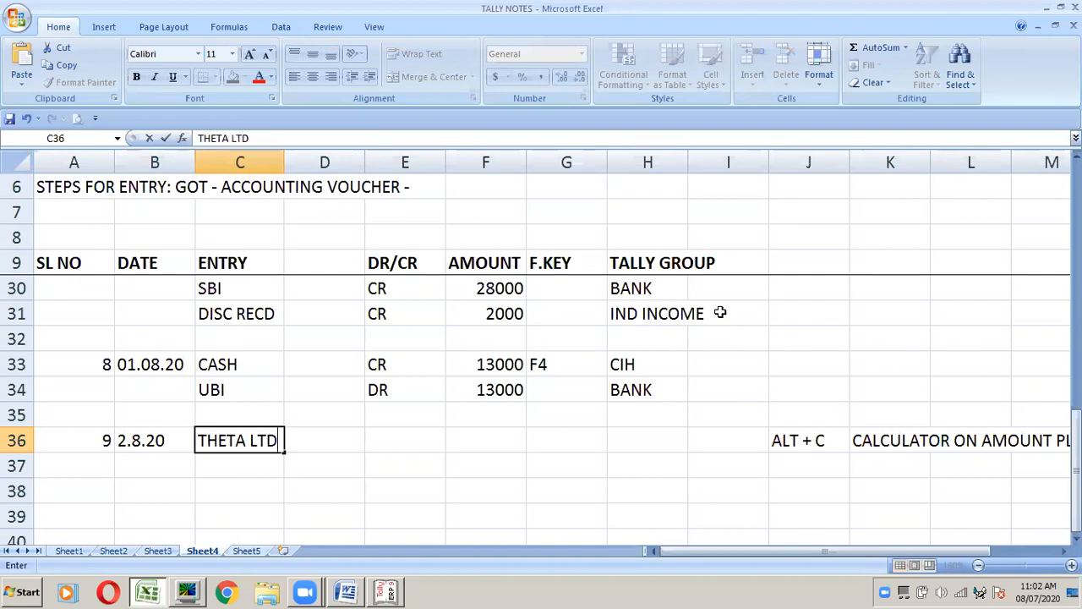
key(Tab)
key(Tab)
text(D)
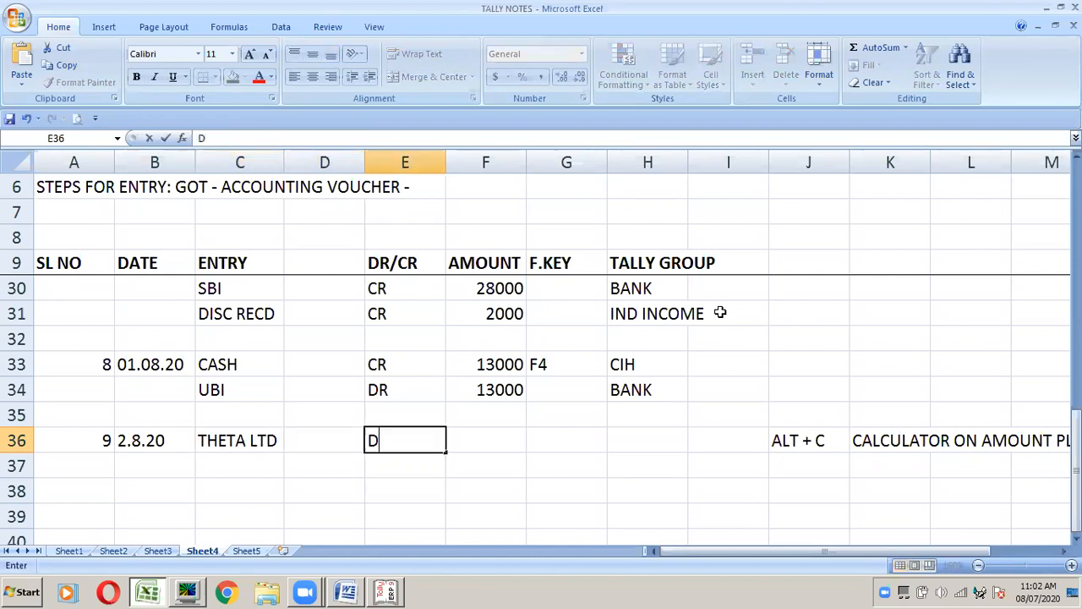
text(R)
key(Return)
Step: Check the Theta Ltd debit in the Tally voucher and enter the amount 20000 in cell F36
key(Left)
key(Left)
key(alt+Tab)
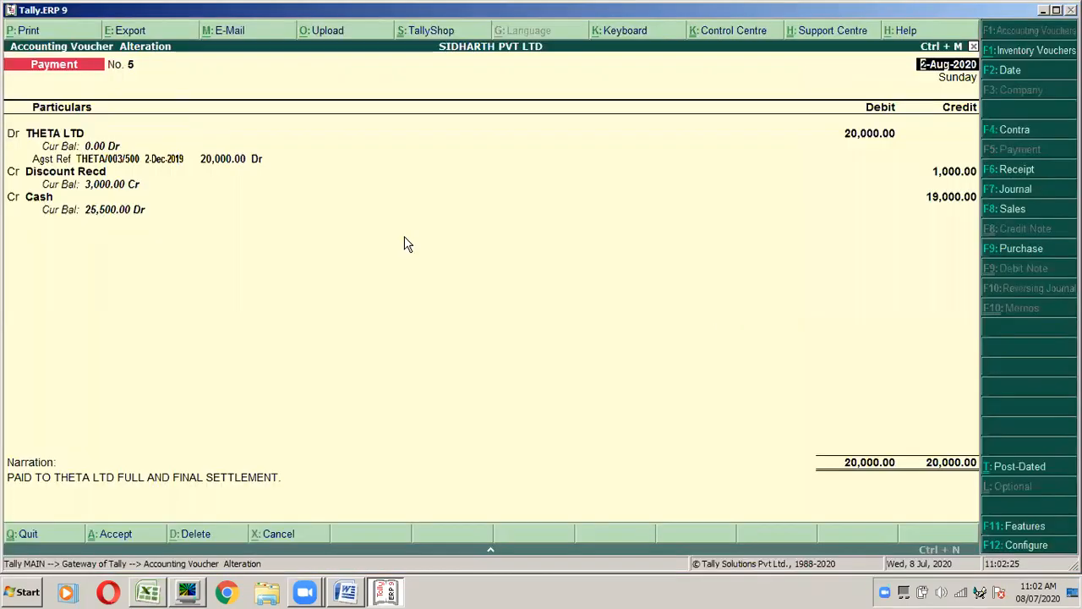
key(alt+Tab)
key(Up)
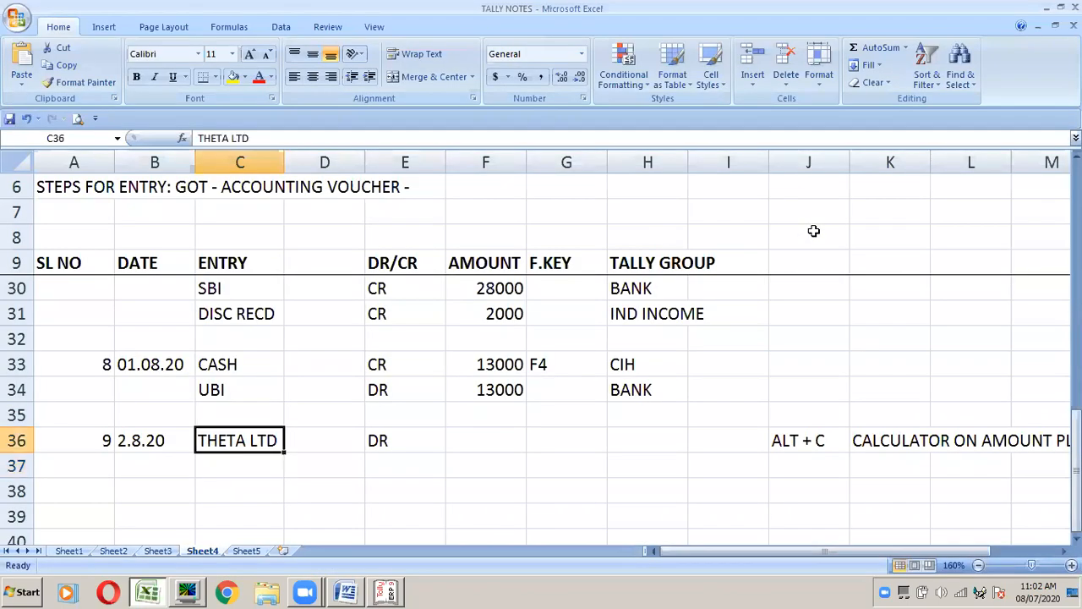
key(Right)
key(Right)
key(Right)
text(20,000)
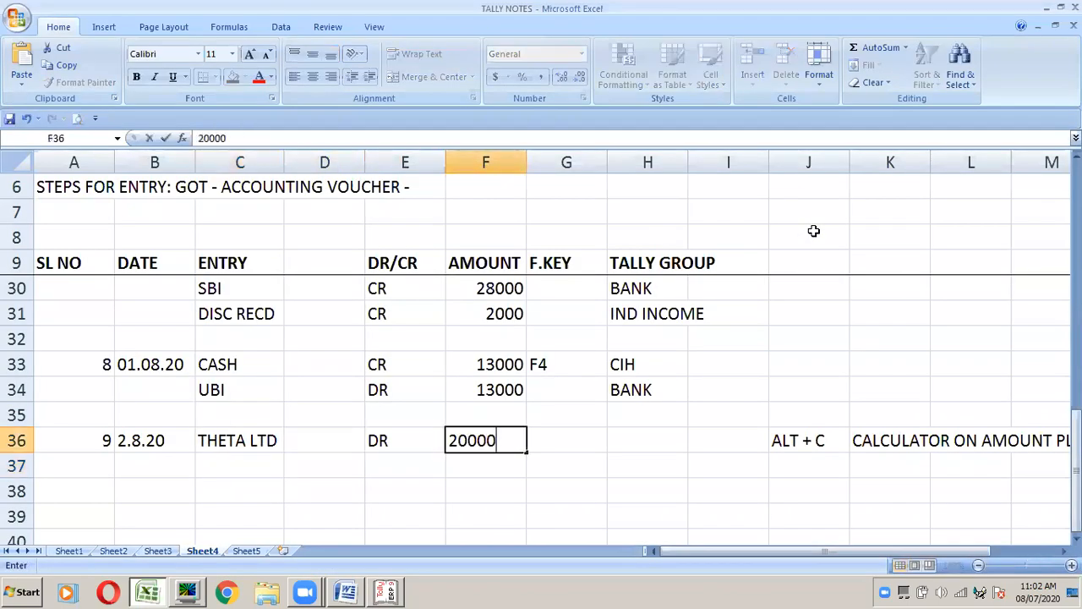
key(Return)
Step: Check the next voucher line in Tally and record DISC RECD, CR and 1000 in row 37 of the Excel notes
key(Left)
key(Left)
key(Left)
key(alt+Tab)
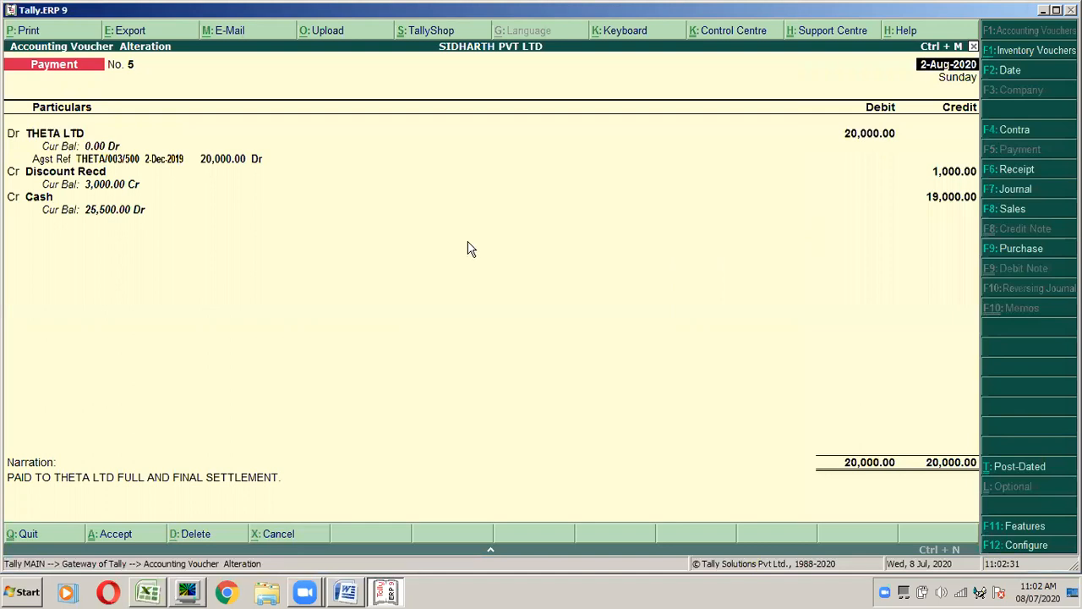
key(alt+Tab)
text(D)
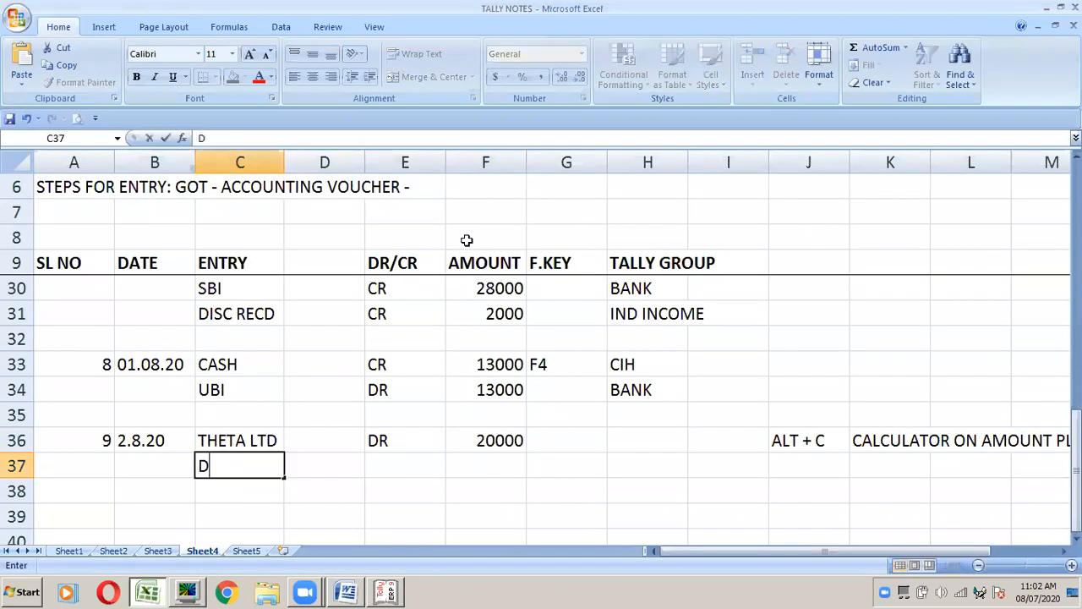
text(ISC RECD)
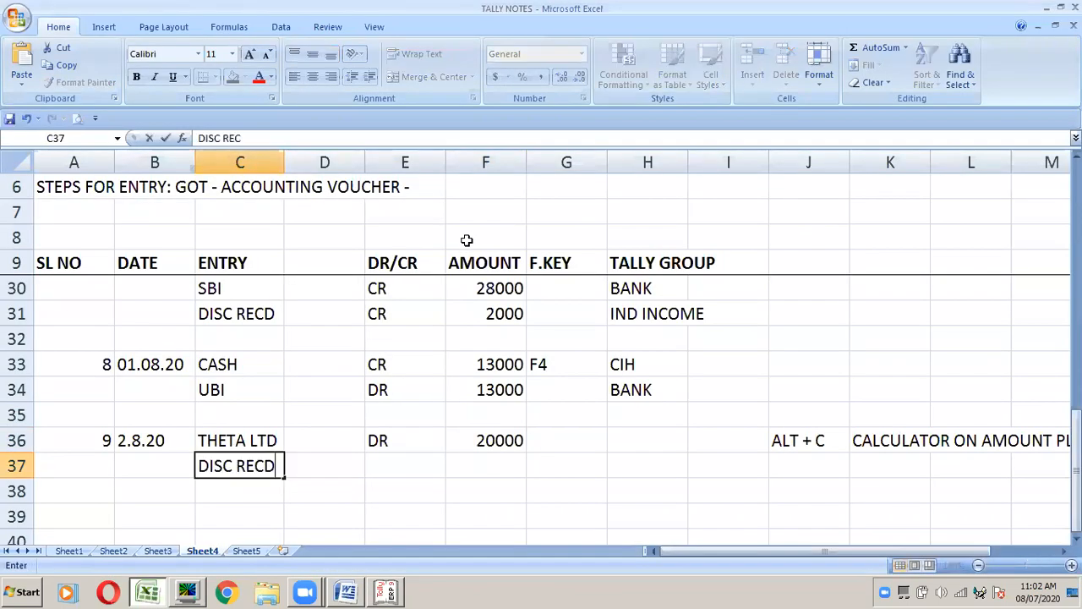
key(Tab)
key(Tab)
text(CR)
key(Tab)
text(1000)
key(Down)
key(Up)
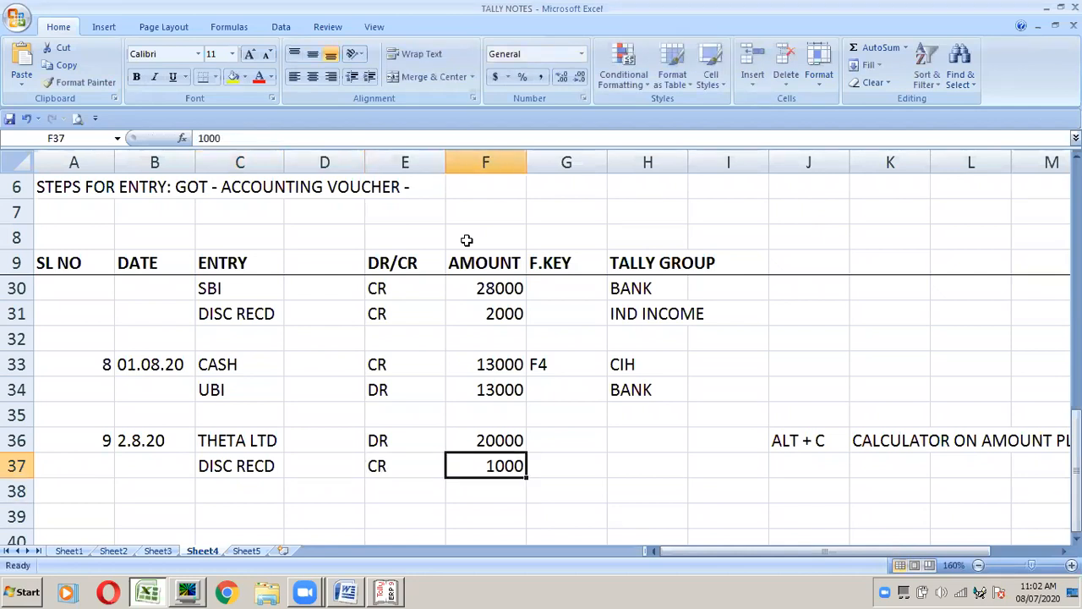
Step: Move the ALT + C shortcut note from cell J36 to J37 of the Excel notes
key(Right)
key(Right)
key(Right)
key(Right)
key(Up)
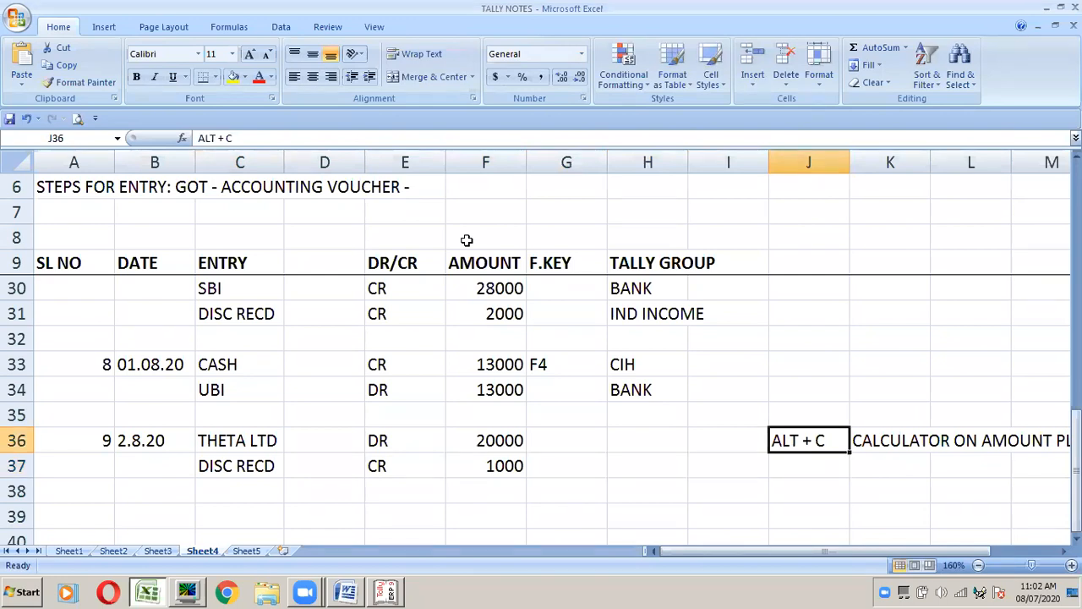
key(ctrl+c)
key(ctrl+Down)
key(Up)
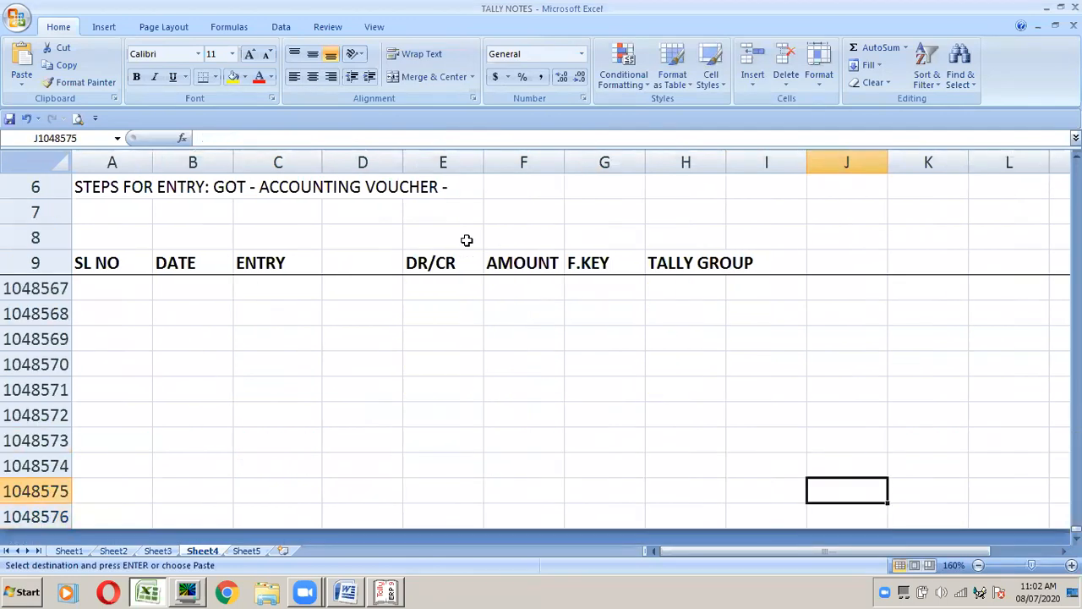
key(ctrl+Up)
key(Down)
key(Return)
key(Up)
key(Up)
key(Up)
key(Up)
key(Up)
key(Up)
key(Down)
key(Down)
key(Down)
key(Down)
key(Down)
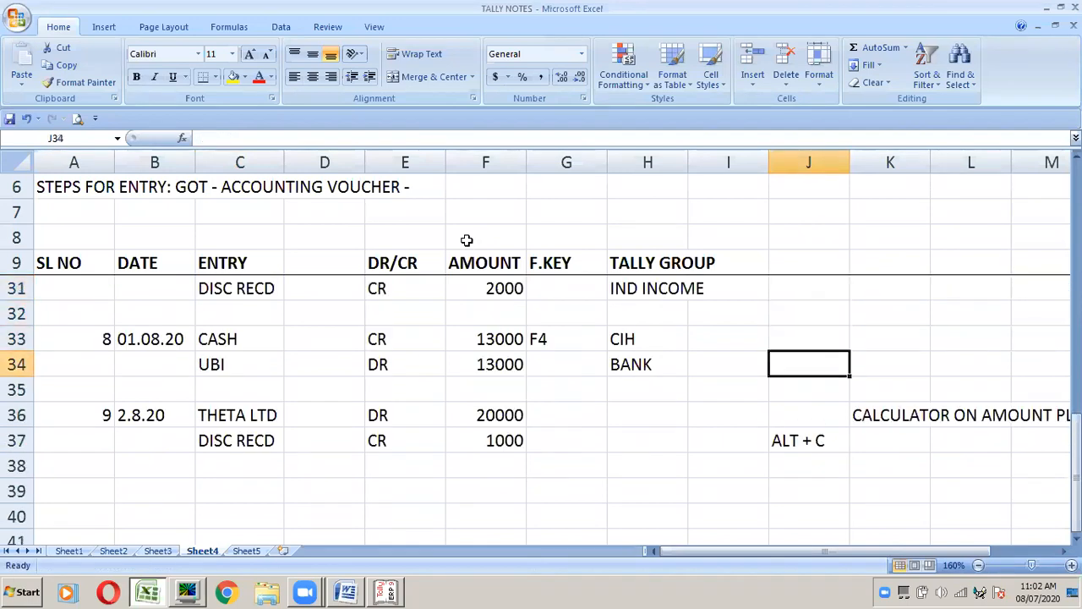
Step: Move the calculator description from cell K36 to K37, beside the shortcut note
key(Right)
key(ctrl+x)
key(Down)
key(Return)
Step: Record the third line of transaction 9 in row 38: entry CASH, CR, amount 19000
key(Left)
key(Left)
key(Left)
key(Left)
key(Left)
key(Left)
key(Left)
key(Left)
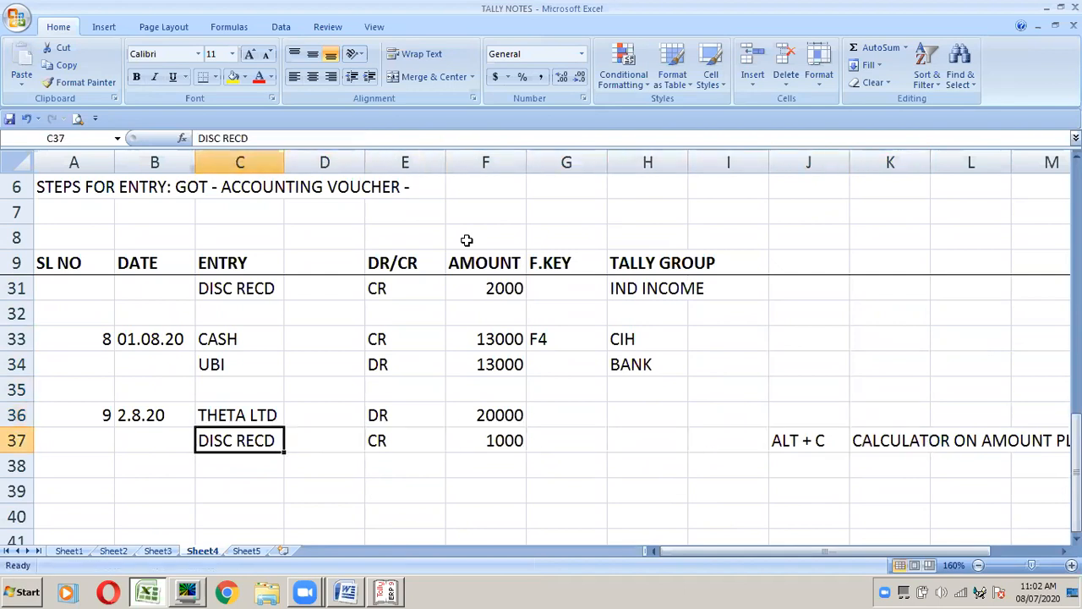
key(Right)
key(Right)
key(Right)
key(Down)
key(Left)
key(Left)
key(Left)
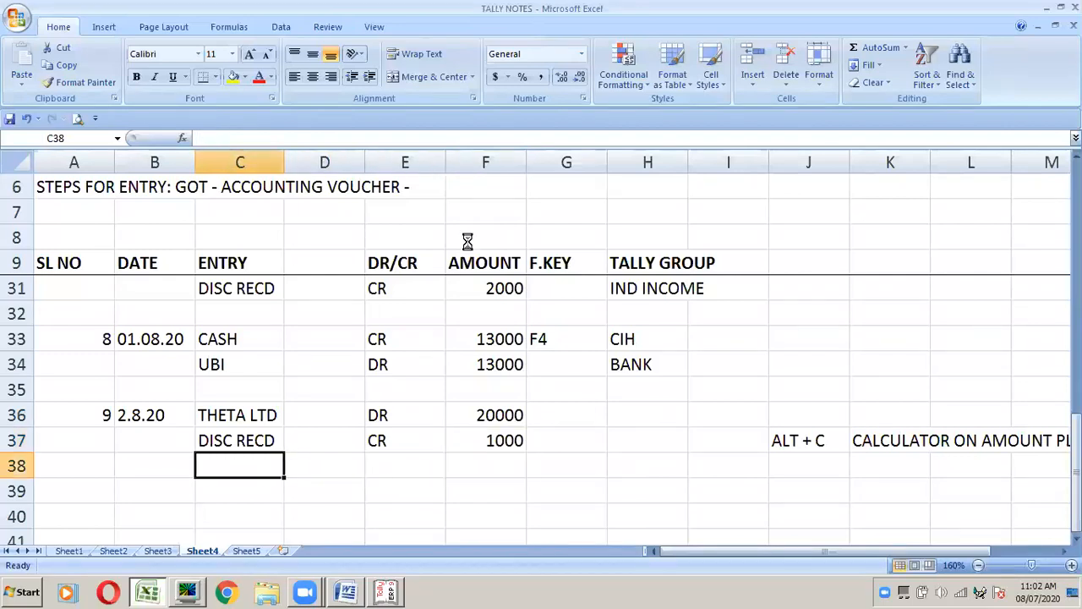
text(CASH)
key(Right)
key(Right)
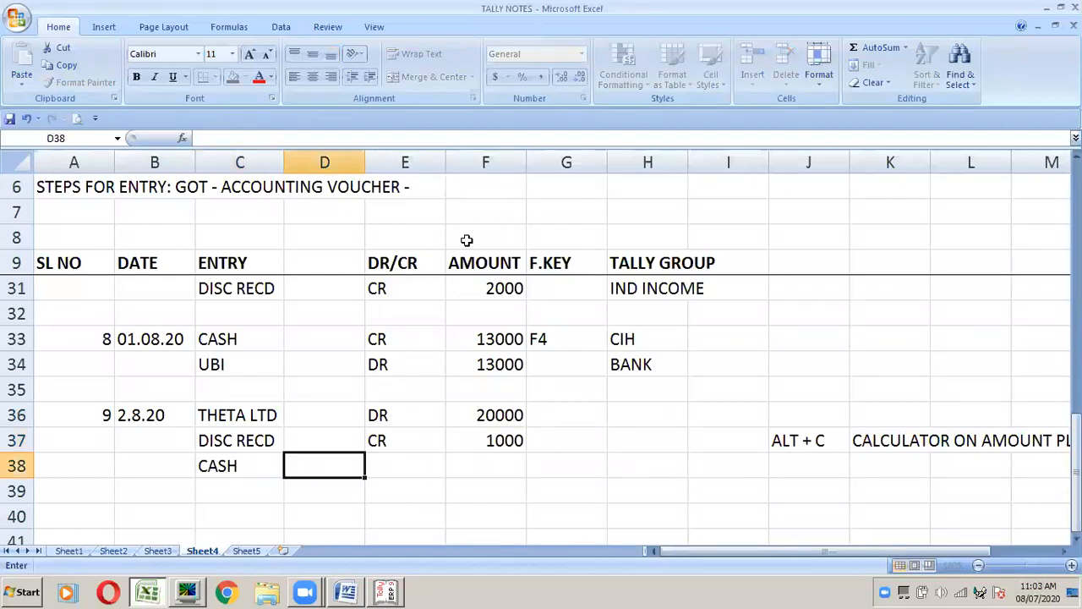
text(CR)
key(Right)
text(19000)
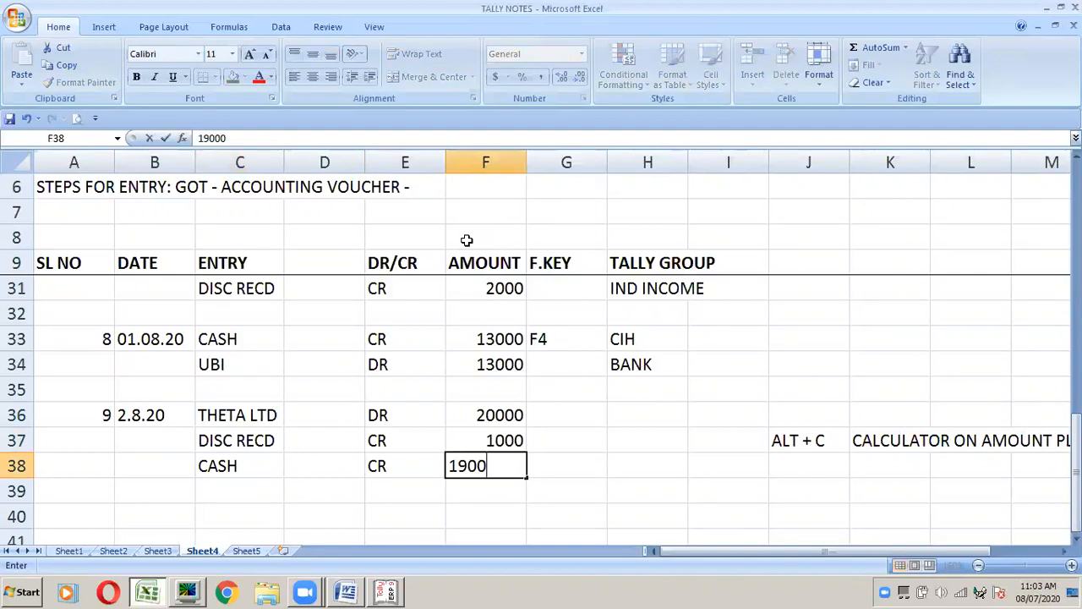
Step: Enter F5 as the function key for the Theta Ltd transaction in cell G36
key(Up)
key(Up)
key(Right)
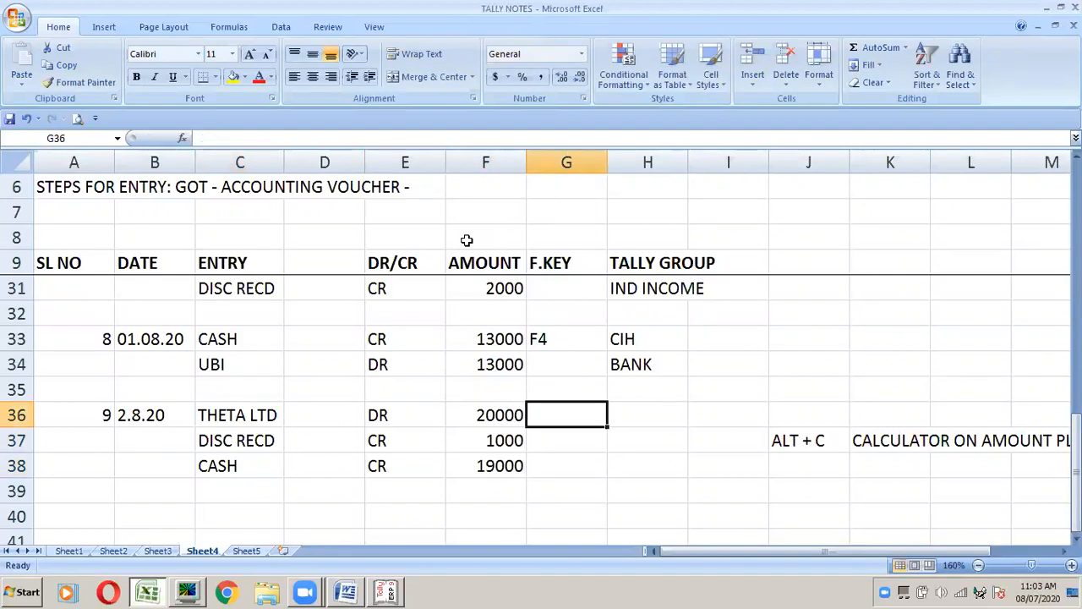
text(F5)
key(Return)
key(Up)
key(Up)
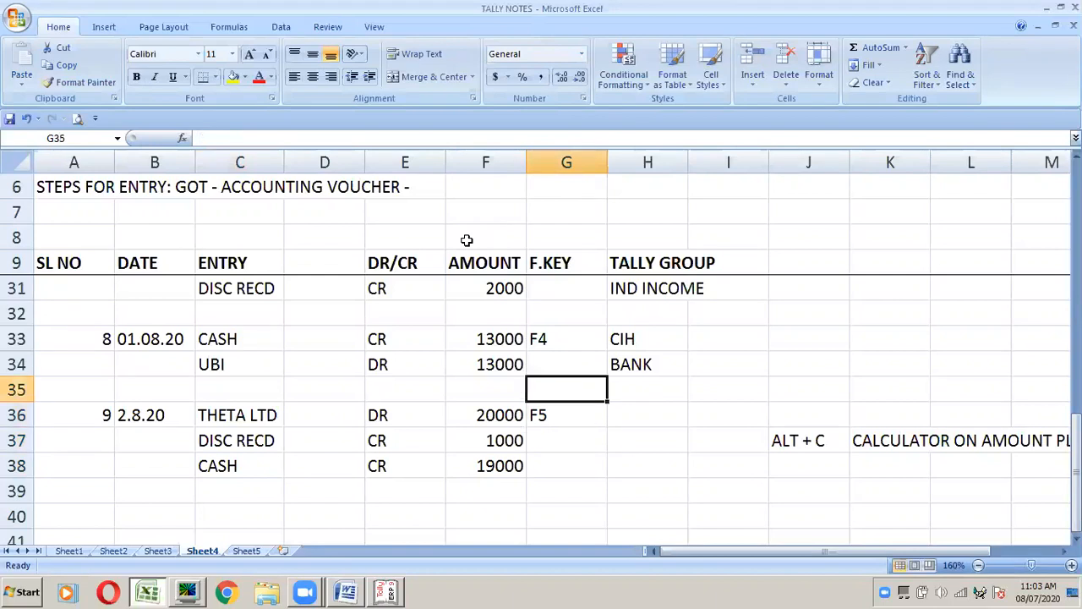
Step: Fill in the Tally groups for transaction 9: S/C in H36, I/I in H37 and CIH in H38
key(Down)
key(Right)
text(S/C)
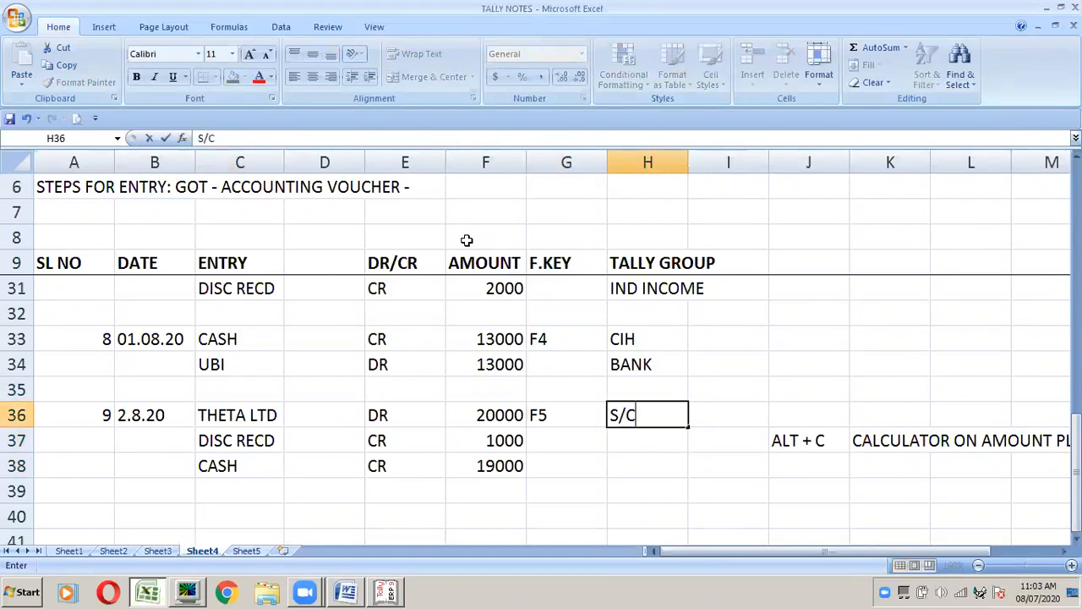
key(Right)
key(Left)
key(Down)
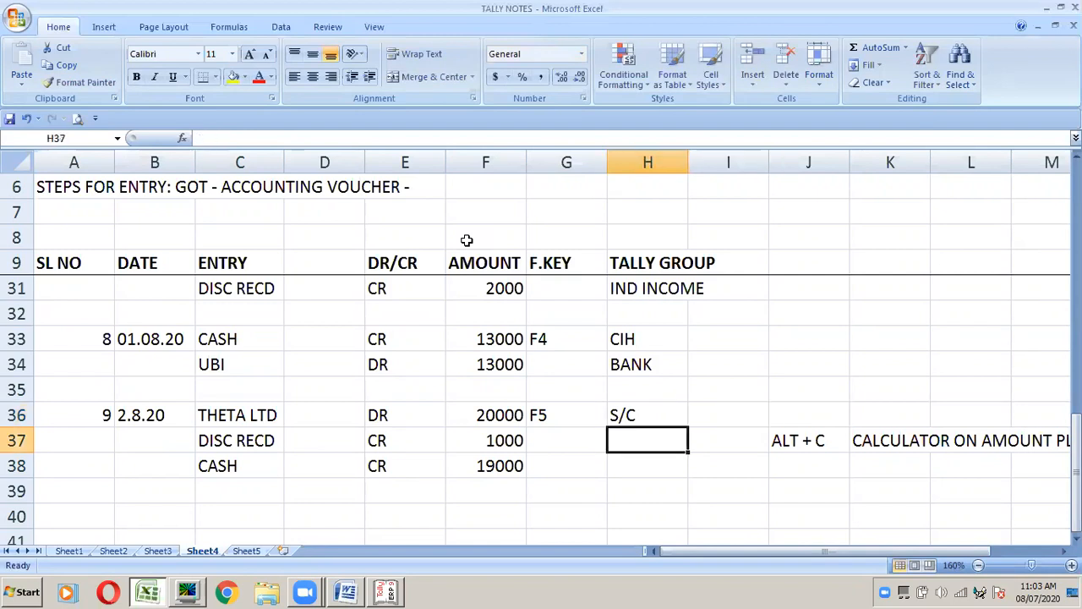
text(I/I)
key(Return)
text(CI)
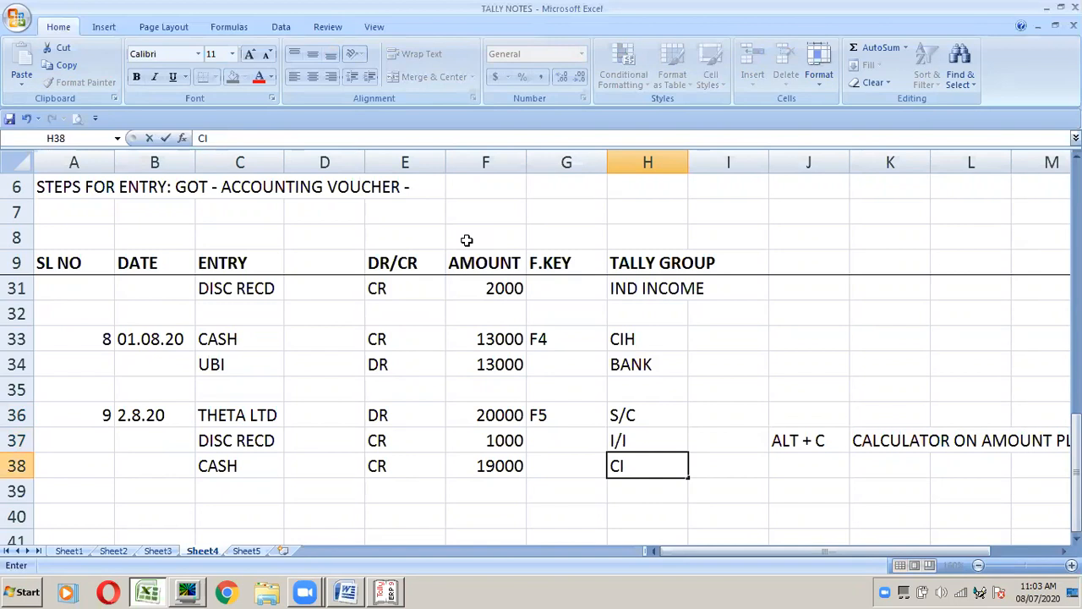
text(H)
key(Return)
key(Return)
key(Return)
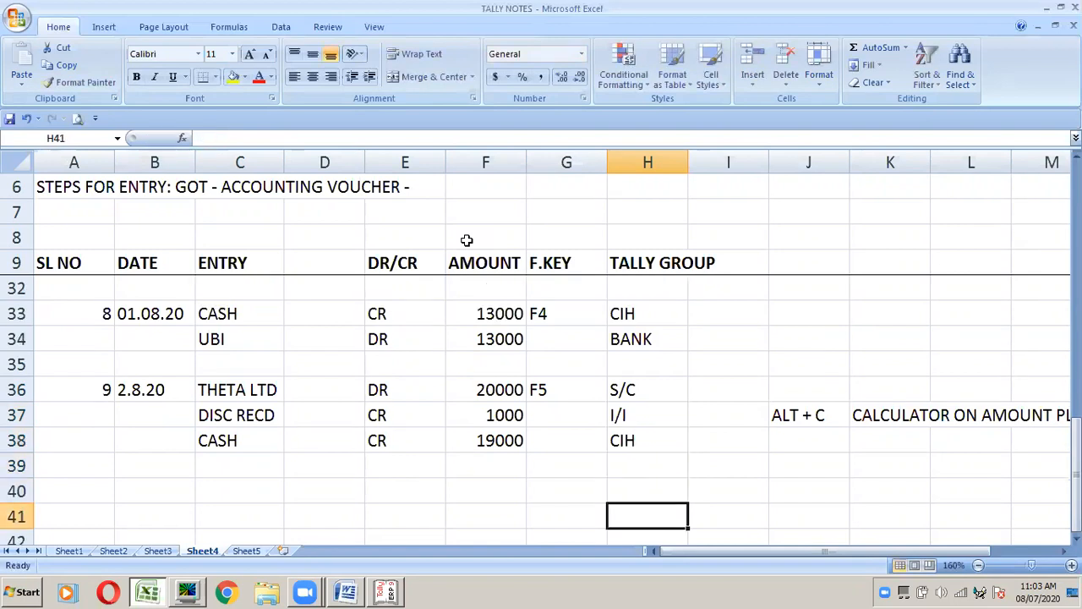
Step: Select cell A40 for the next entry and switch to Word to read transaction 10's furniture purchase with GST and freight
key(Down)
key(Down)
key(Up)
key(Up)
key(Up)
key(Left)
key(Left)
key(Left)
key(Left)
key(Left)
key(Left)
key(Left)
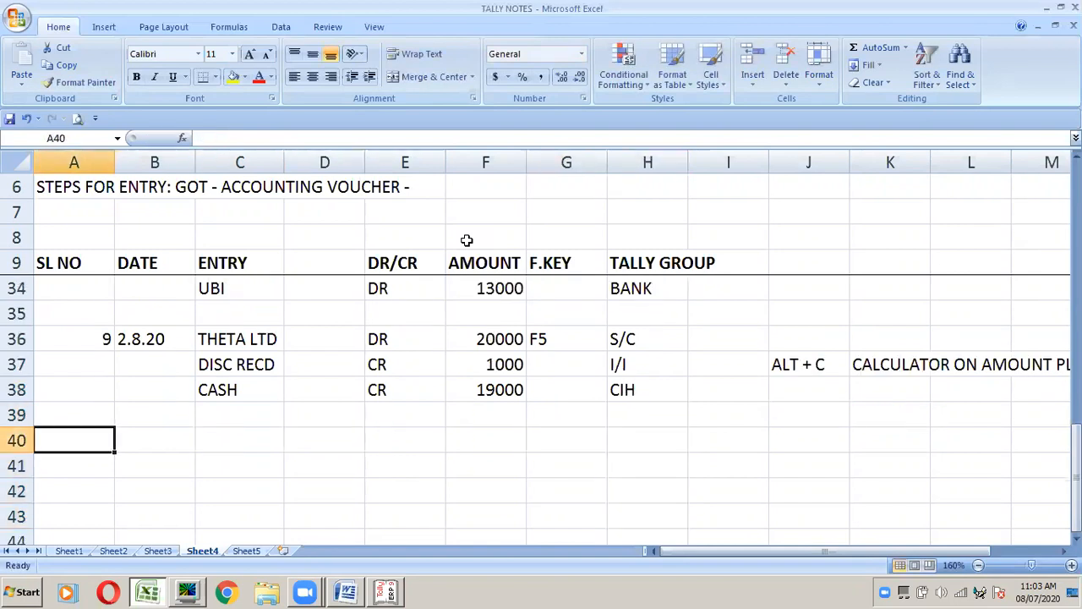
key(alt+Tab)
key(alt+Tab)
click(349, 593)
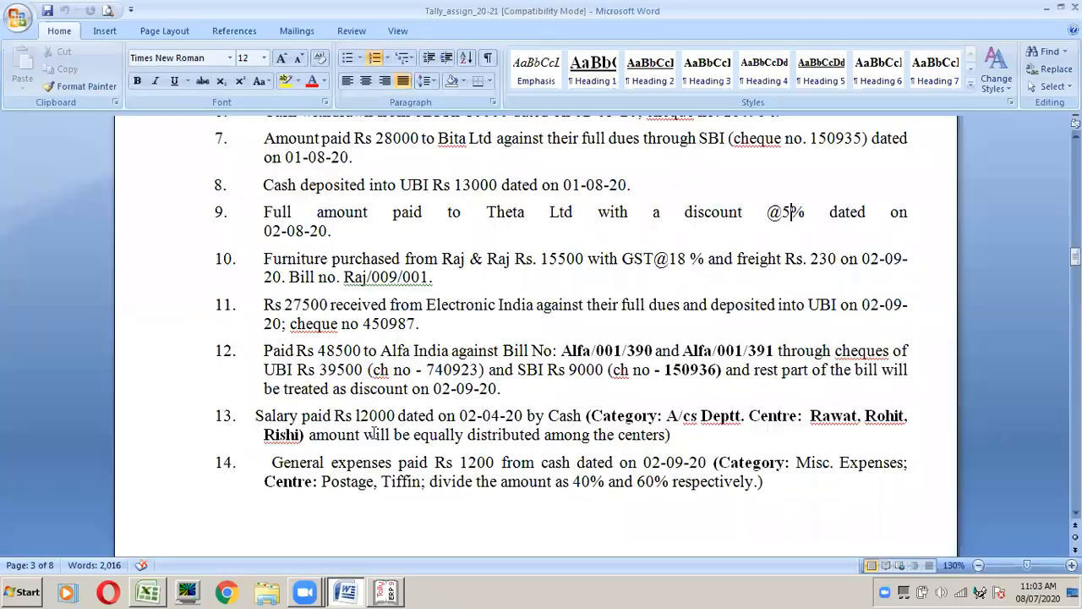
click(295, 259)
drag(704, 258, 536, 262)
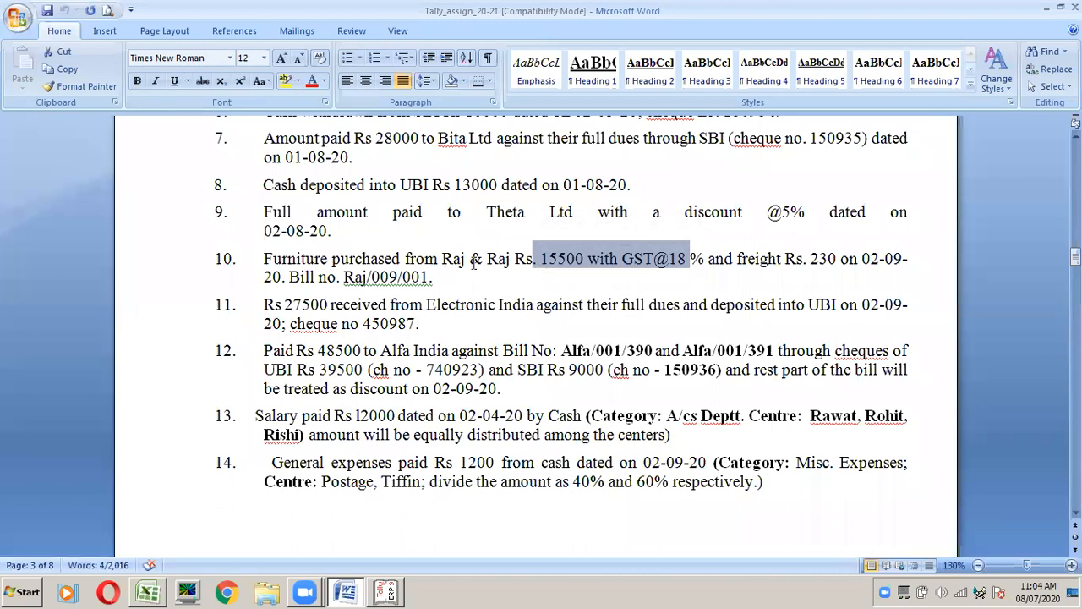
click(742, 262)
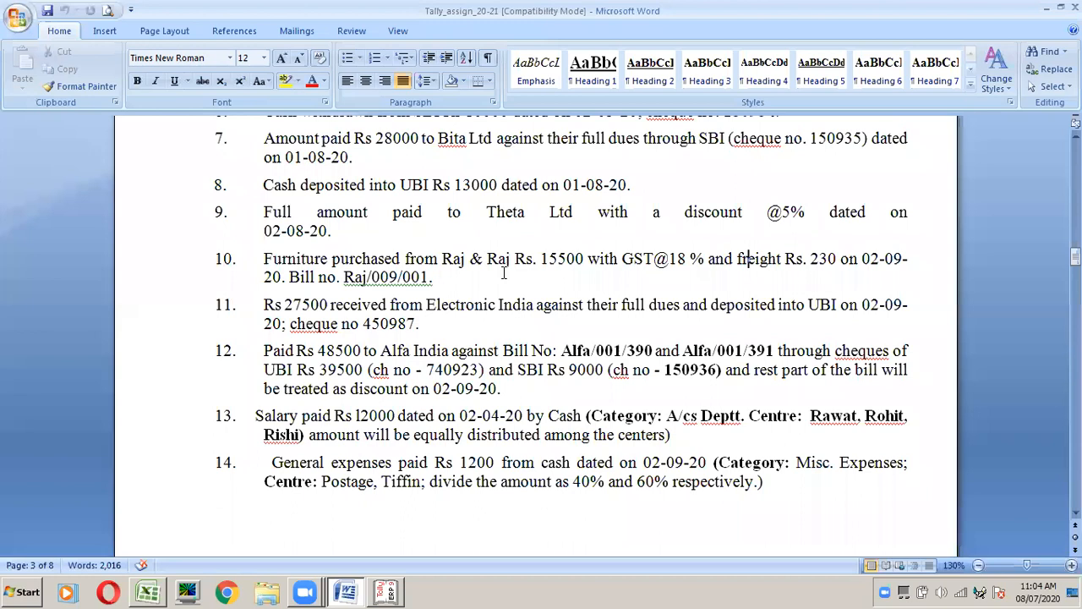
Step: Enter serial number 10 in cell A40 and the date 02.09.20 in B40 of the Excel notes, checking the date against Word
key(alt+Tab)
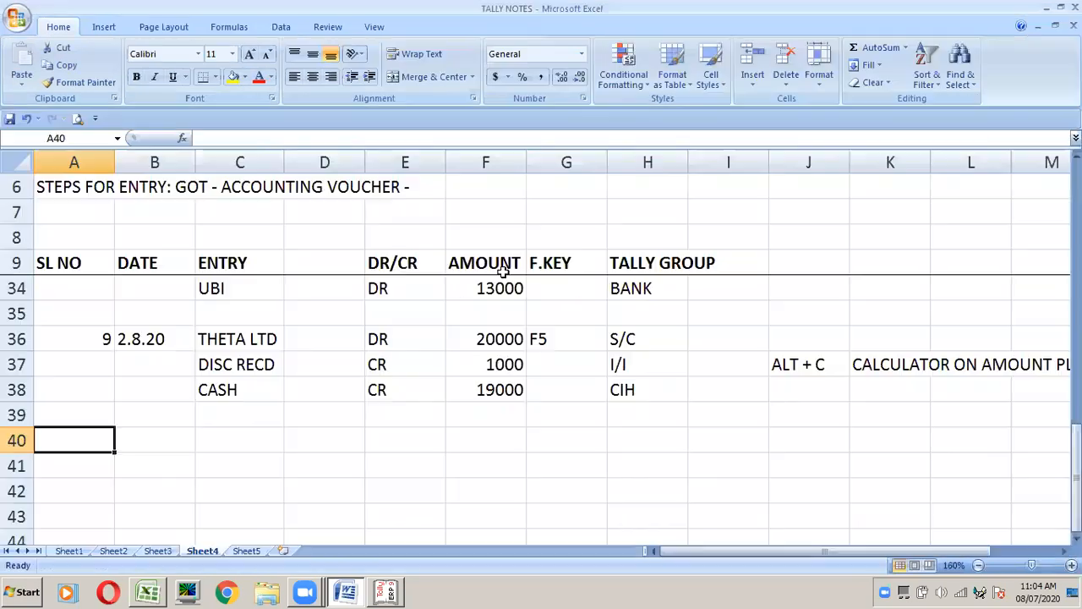
text(10)
key(Tab)
key(alt+Tab)
key(alt+Tab)
text(.)
key(BackSpace)
text(02.09.20)
key(Tab)
key(alt+Tab)
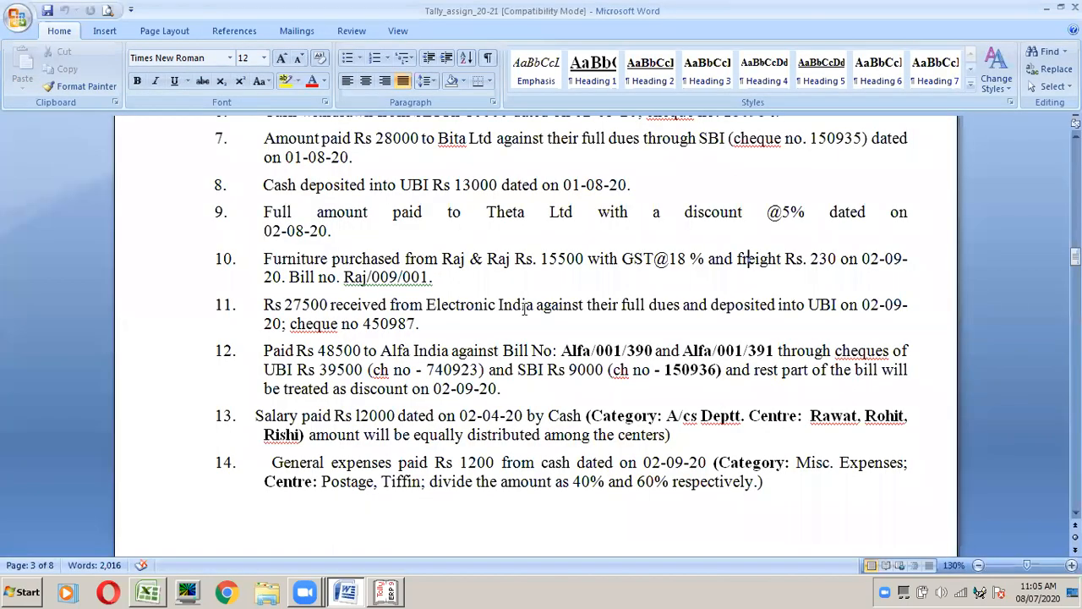
Step: Change the serial number in cell A40 to the text label # 10 A
key(alt+Tab)
key(Left)
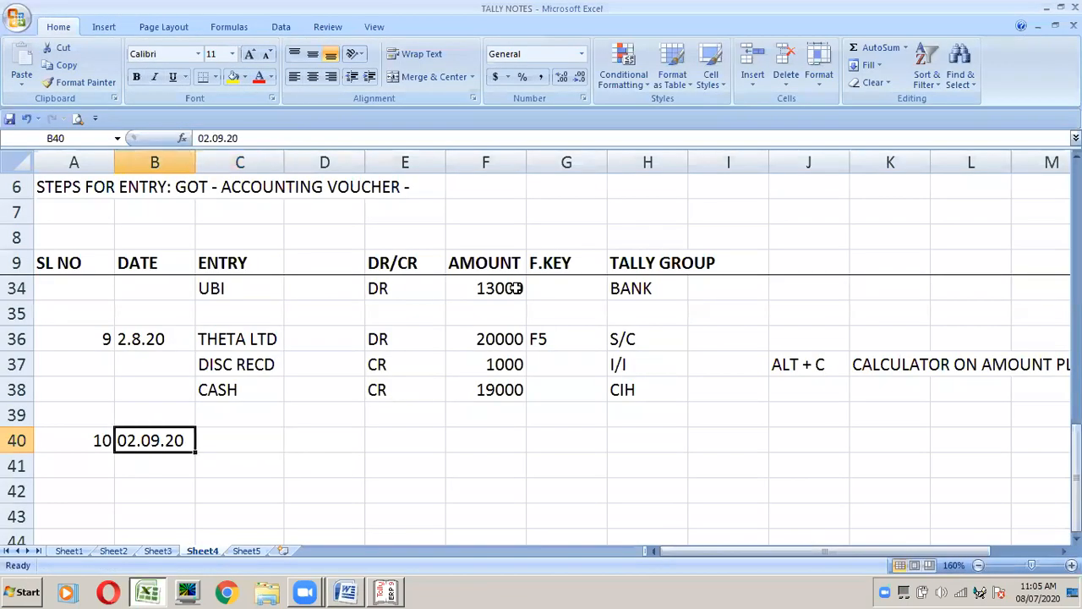
key(Left)
text(10 A)
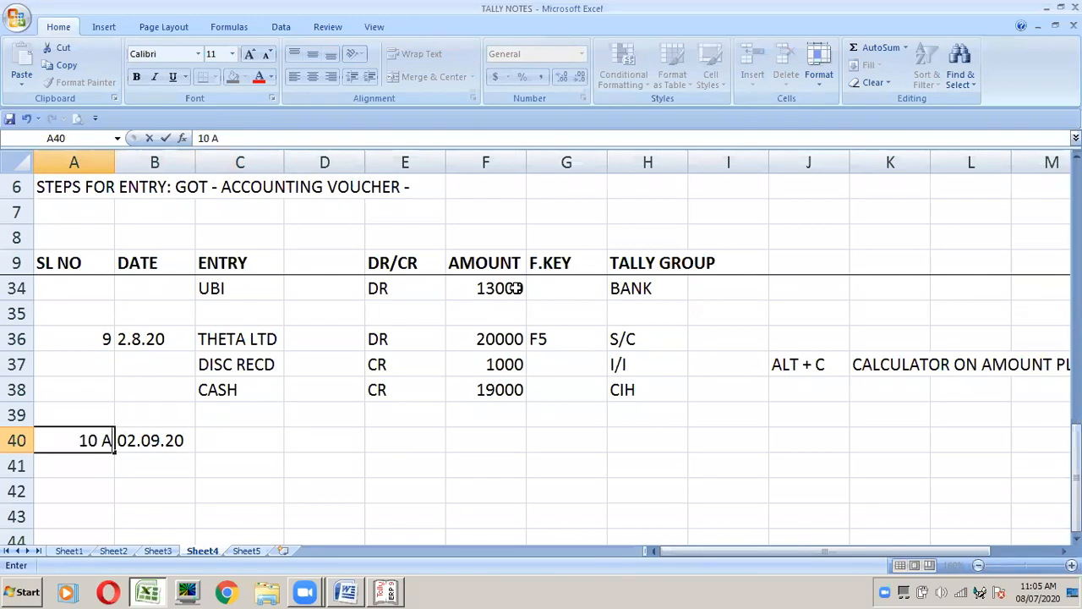
key(Return)
key(Up)
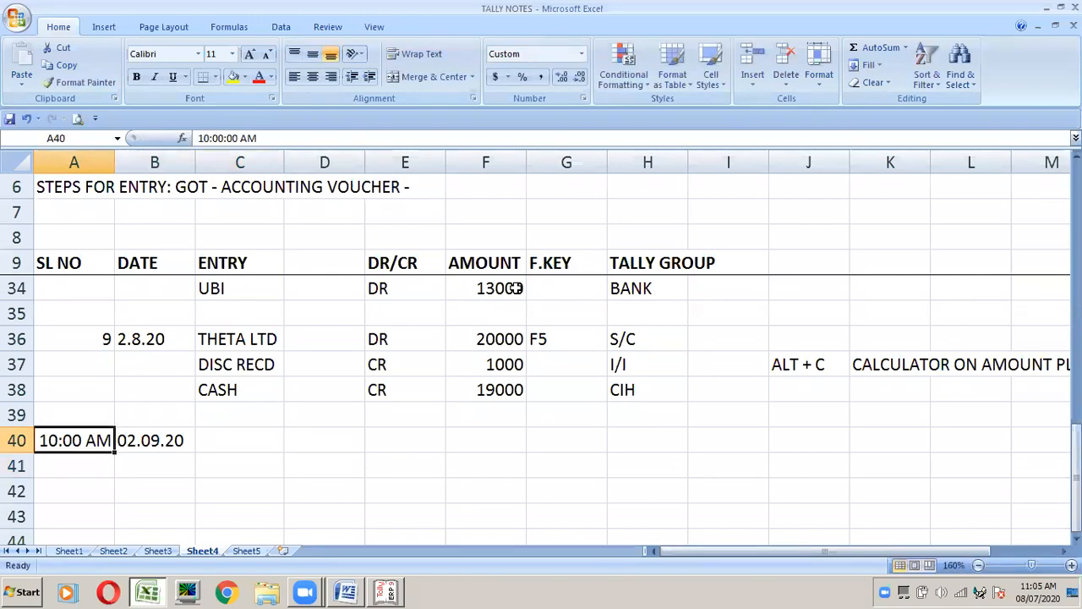
text(#)
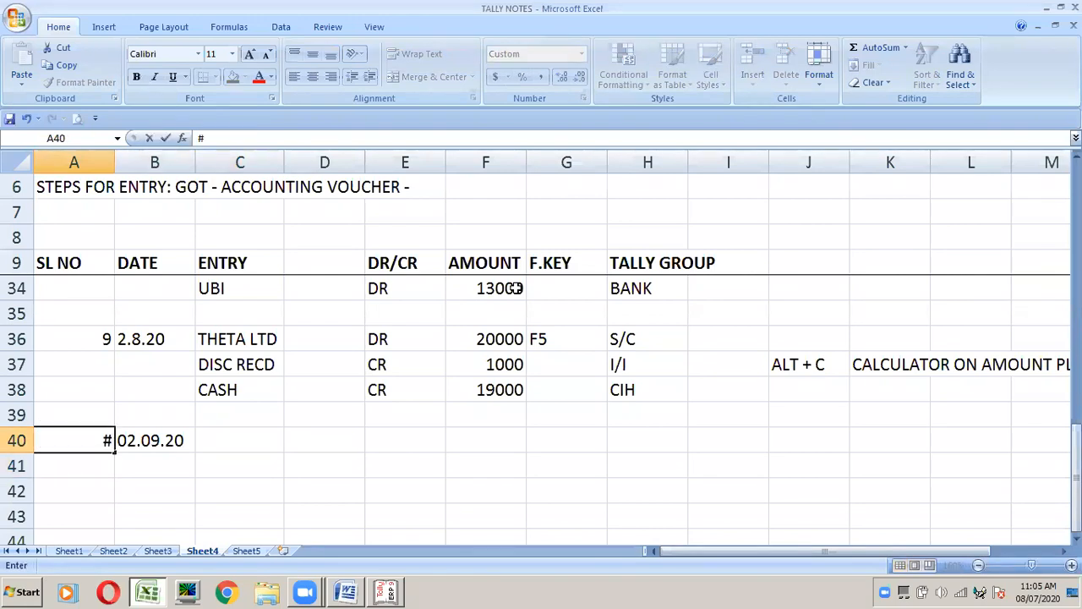
text( 10 A)
key(Return)
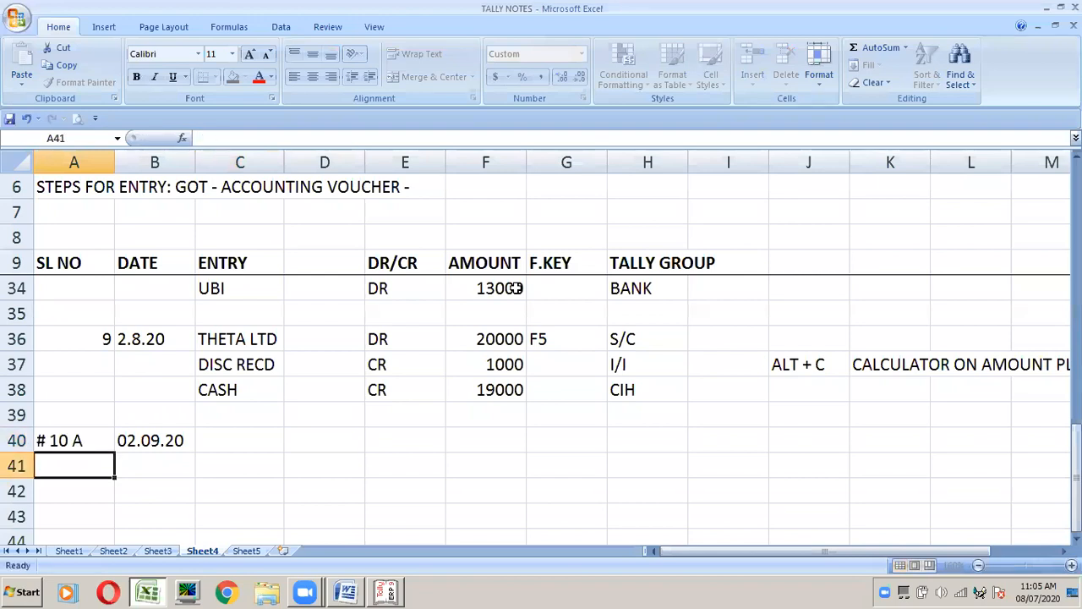
Step: Check transaction 10 in Word and enter FURNITURE in cell C40 with DR in E40 of the Excel notes
key(Up)
key(Right)
key(Right)
key(alt+Tab)
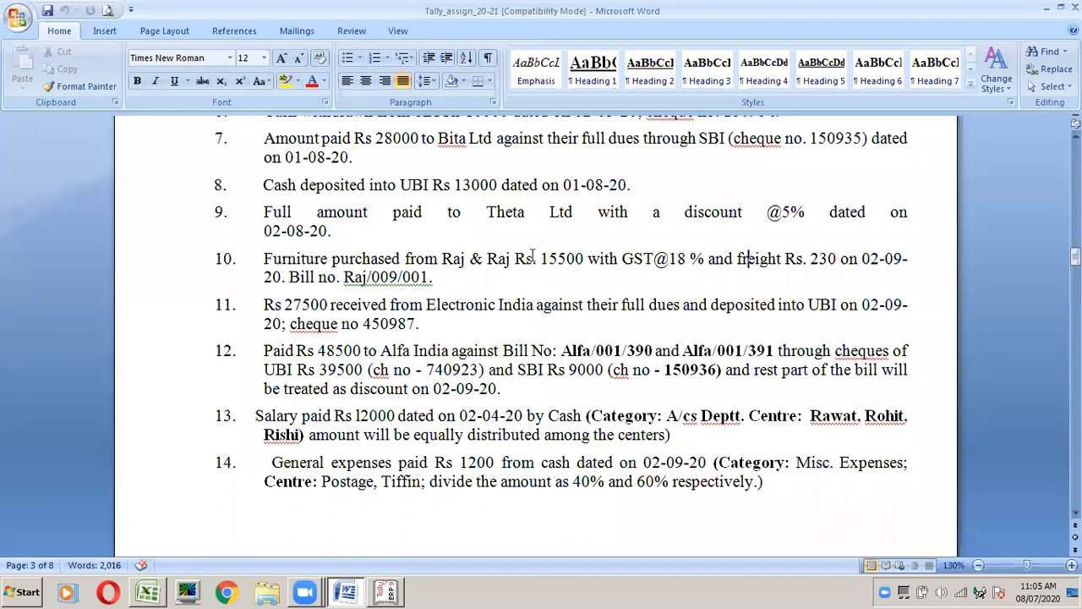
key(alt+Tab)
text(FURNITURE)
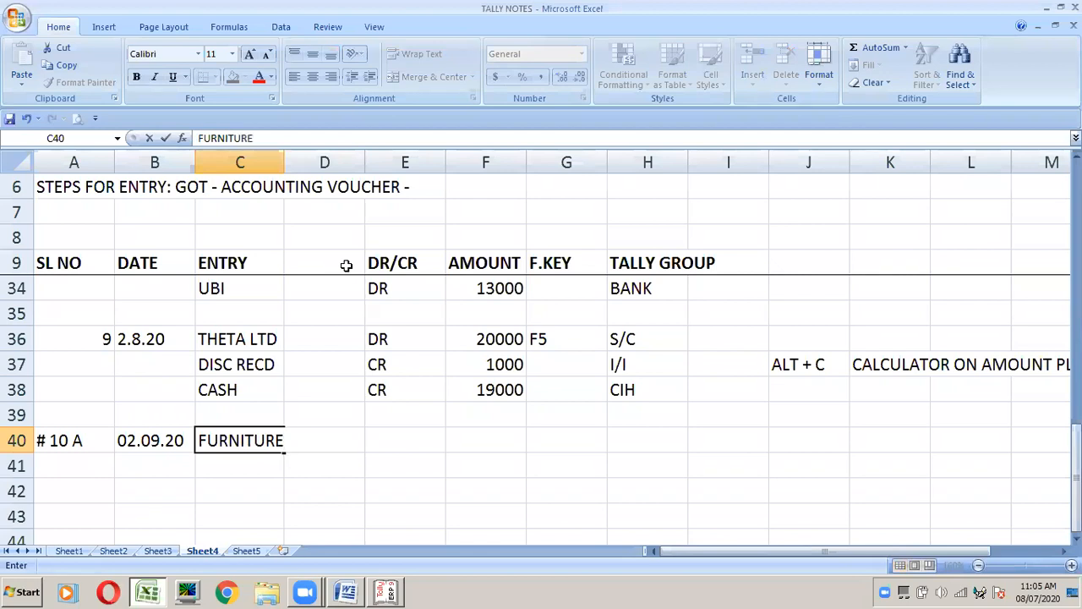
key(Tab)
key(Tab)
text(DR)
key(Tab)
Step: Recheck transaction 10 in Word, switch to Tally and advance from the Theta Ltd voucher to a new payment voucher
key(alt+Tab)
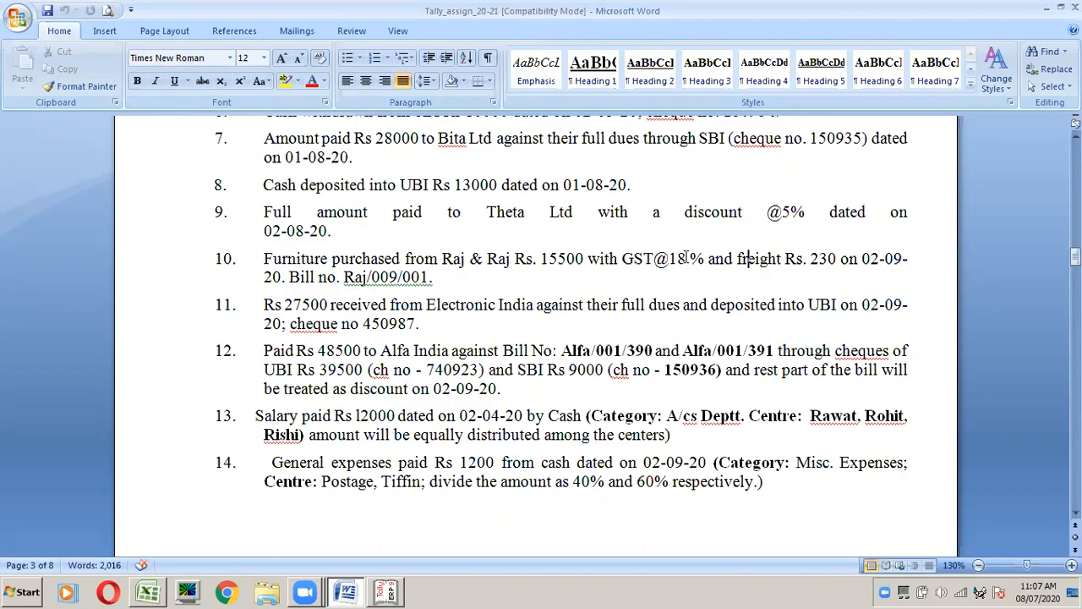
key(alt+Tab)
key(alt+Tab)
click(385, 592)
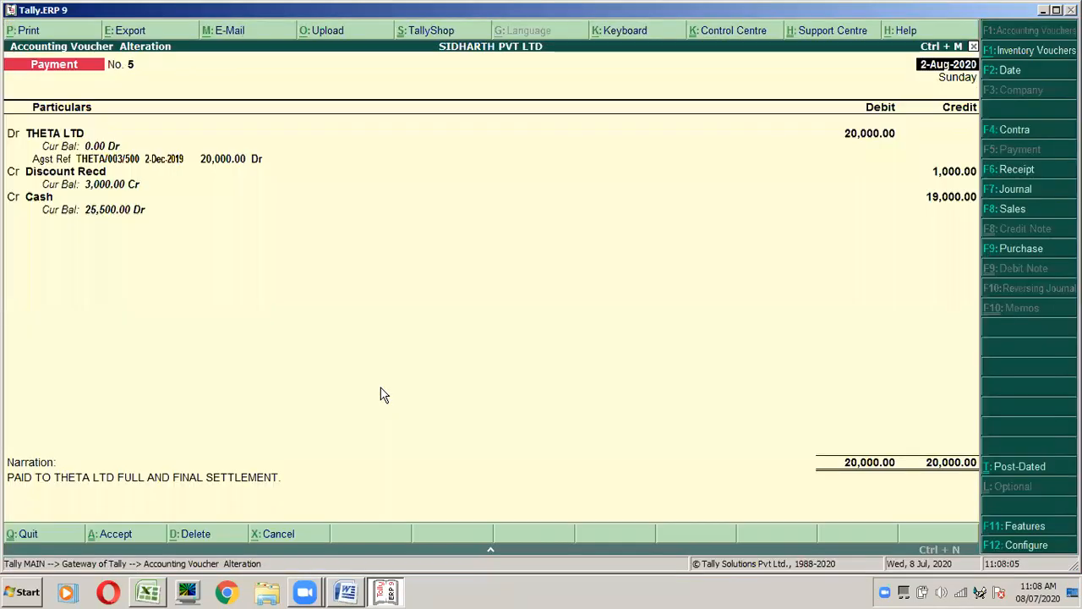
key(Page_Down)
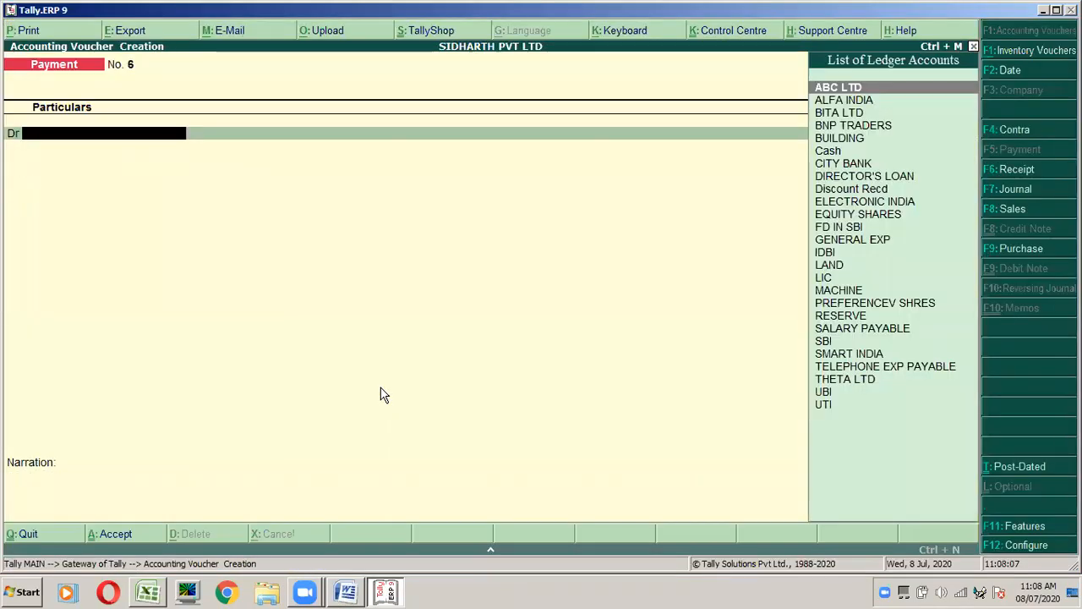
Step: Reread transaction 10 in the Word assignment, checking the freight, supplier and date against the blank Tally voucher
key(alt+Tab)
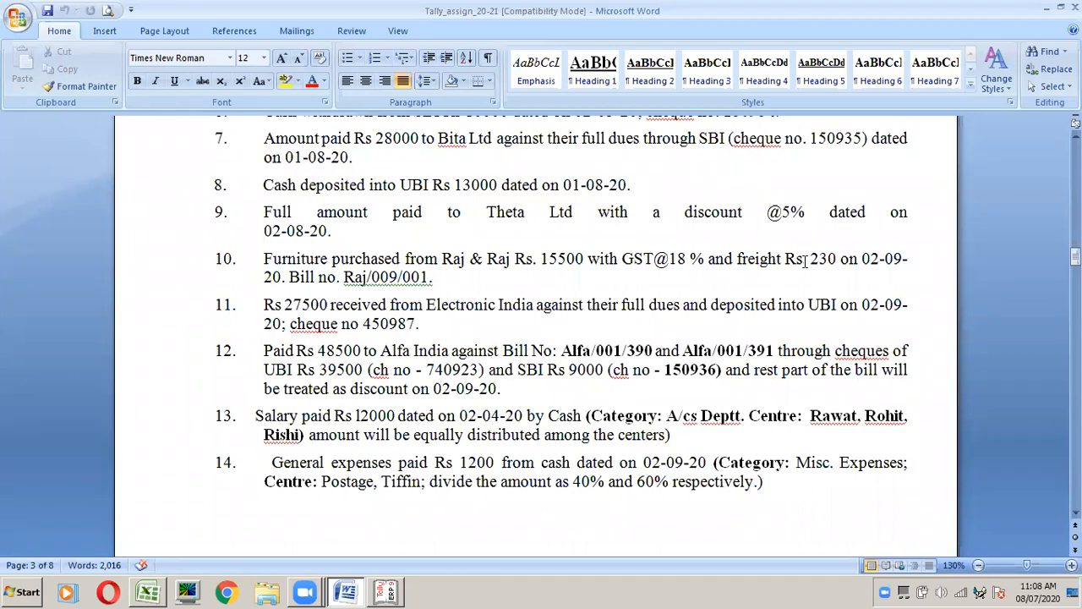
click(807, 260)
text(.)
click(823, 272)
key(alt+Tab)
key(alt+Tab)
click(499, 275)
key(alt+Tab)
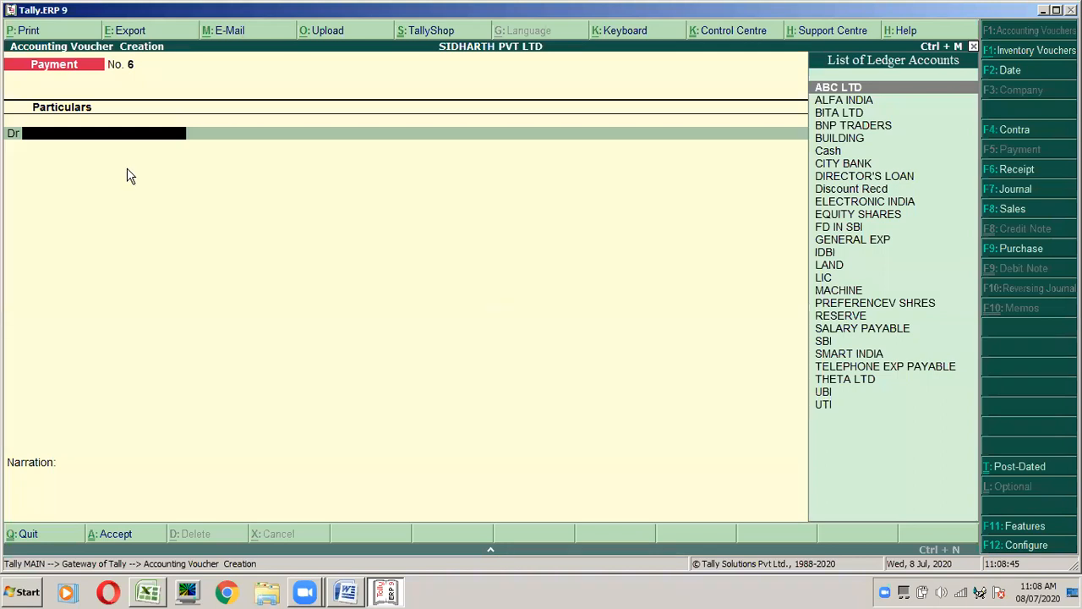
key(alt+Tab)
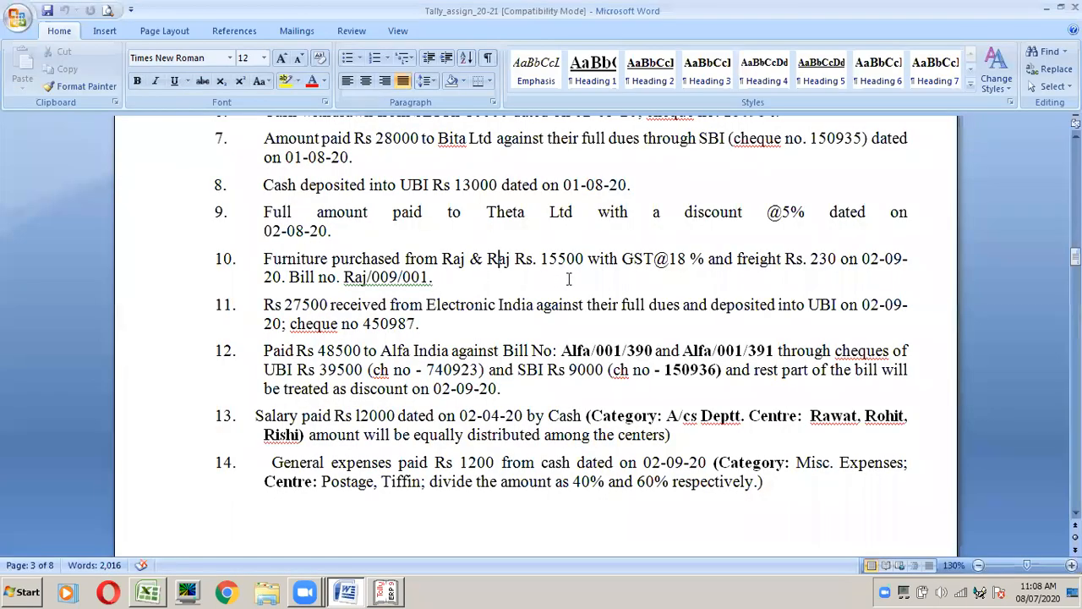
Step: Switch to Tally and set the payment voucher's date to 2-Sep-2020
key(alt+Tab)
key(F2)
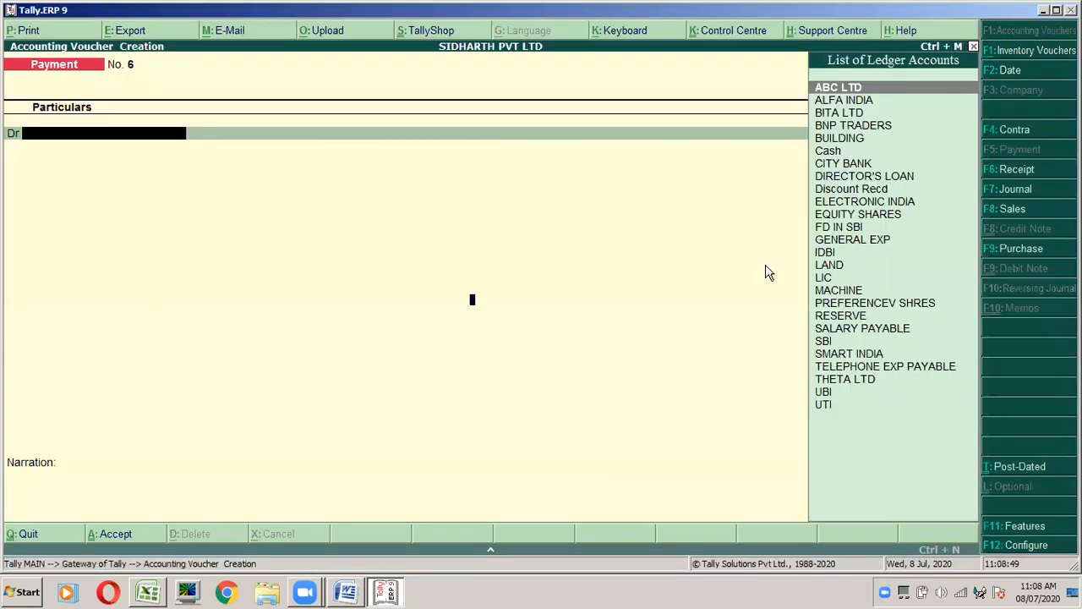
text(2.9)
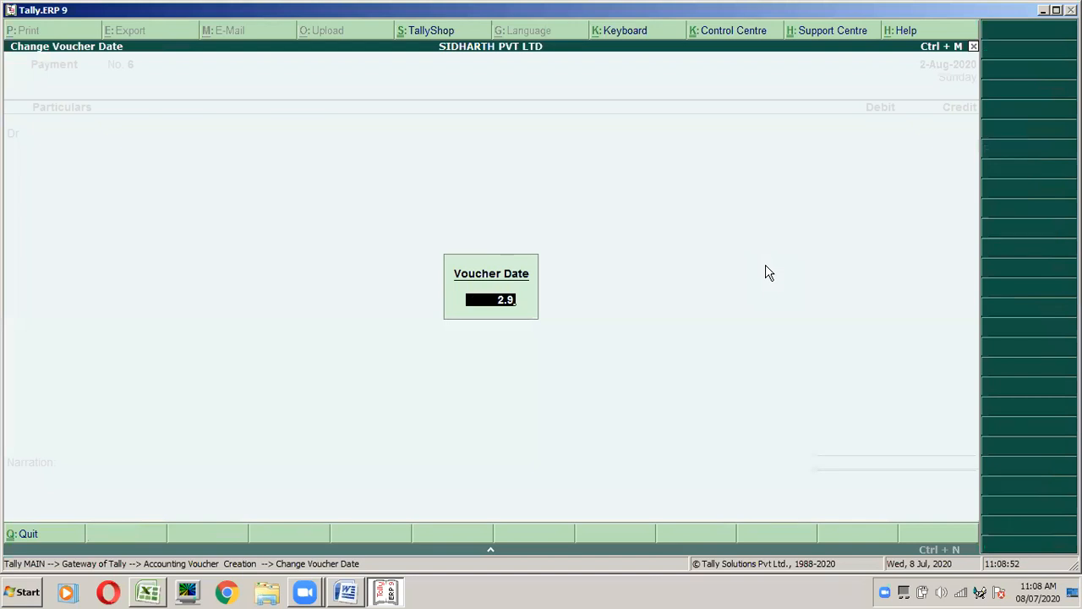
key(Return)
Step: Start a new ledger named FURNITURE from the payment voucher's debit entry
text(F)
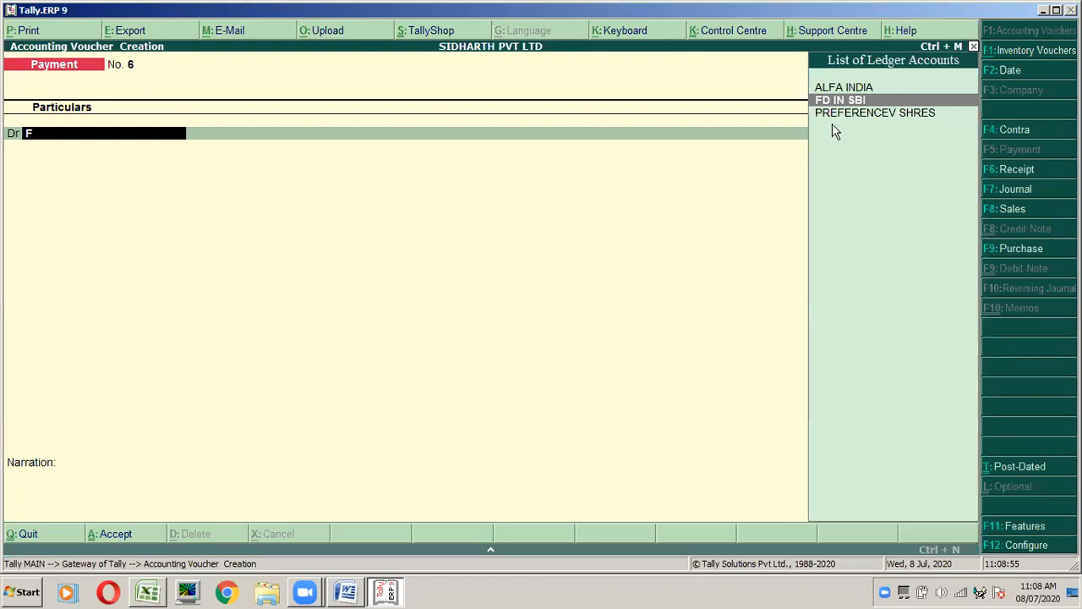
key(alt+c)
text(FURNITU)
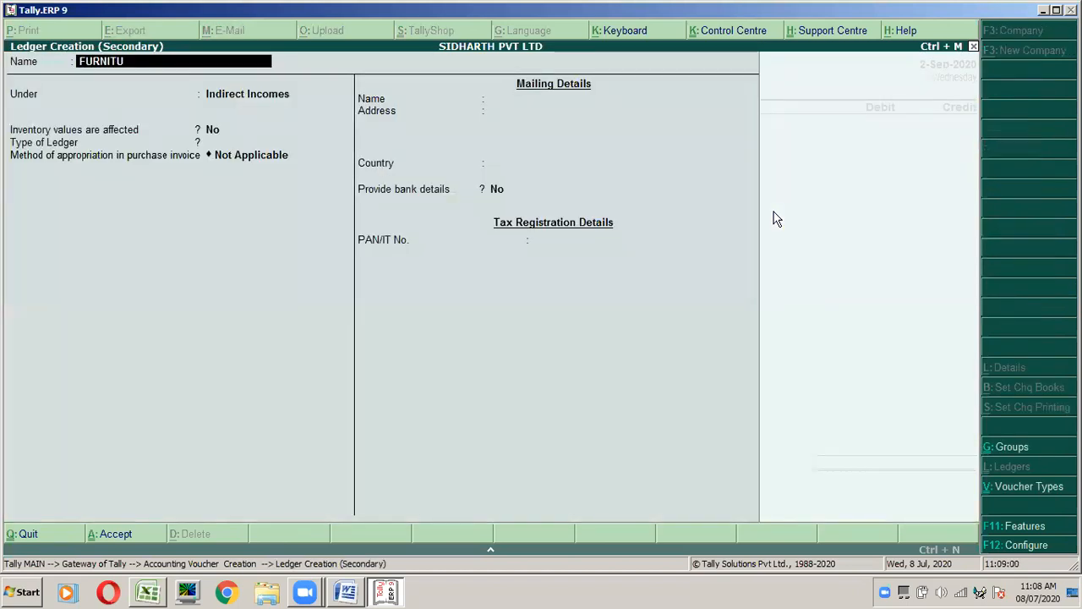
text(RE)
key(Return)
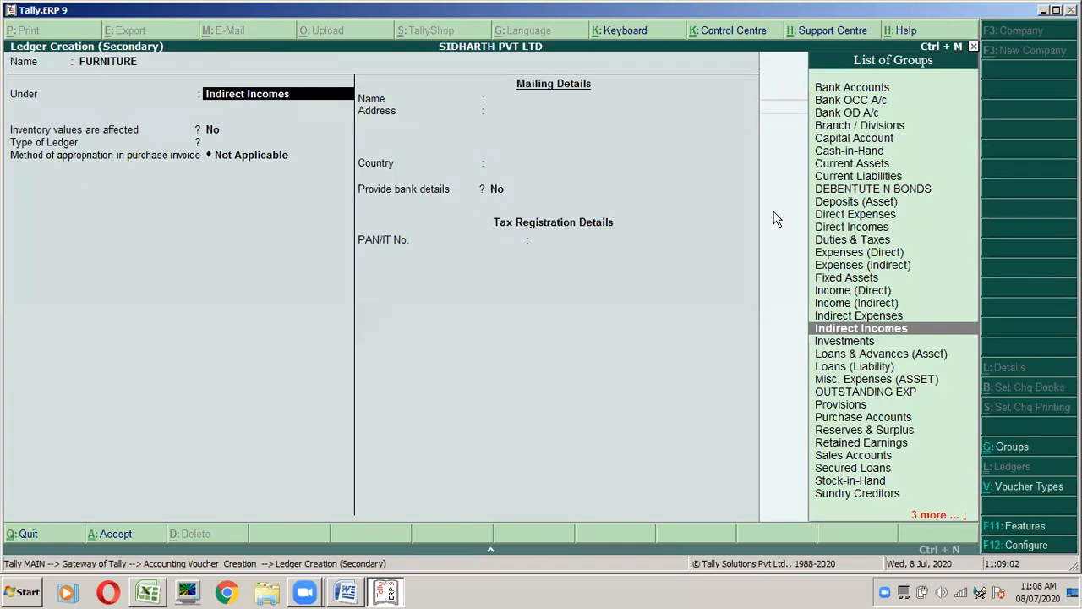
Step: Place the FURNITURE ledger under Fixed Assets, keep the remaining defaults and save it into the voucher's debit line
text(FI)
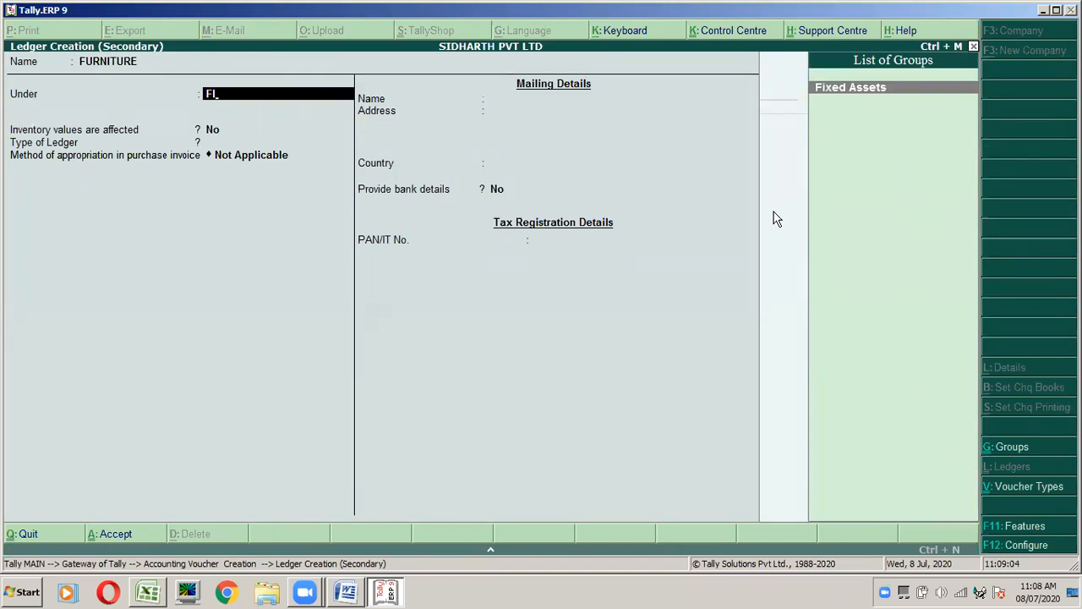
key(Return)
key(Return)
key(Return)
key(Return)
key(Return)
key(Return)
key(Return)
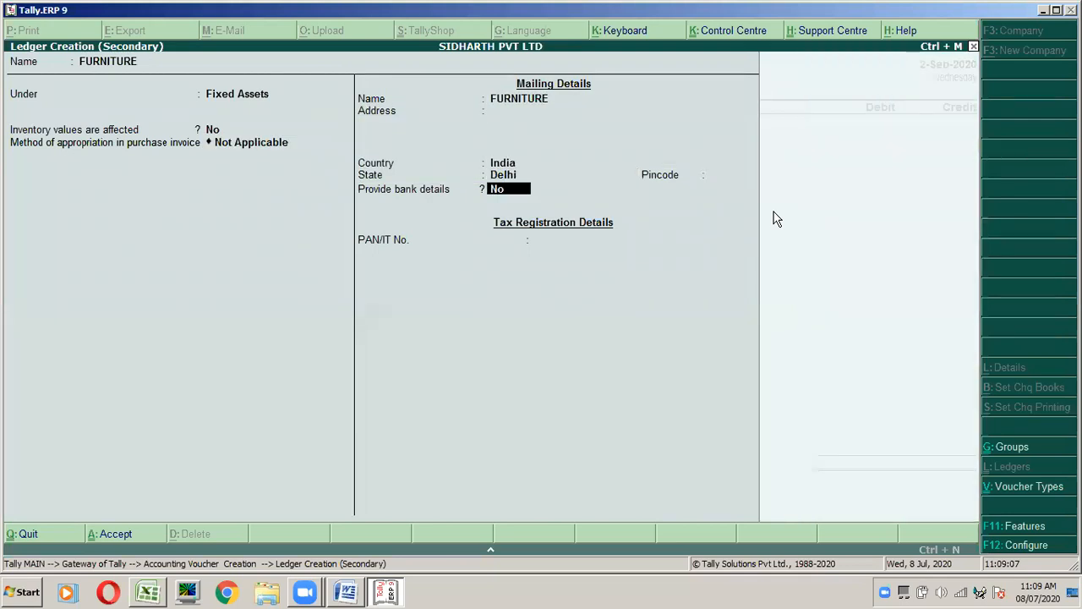
key(Return)
key(ctrl+a)
key(Return)
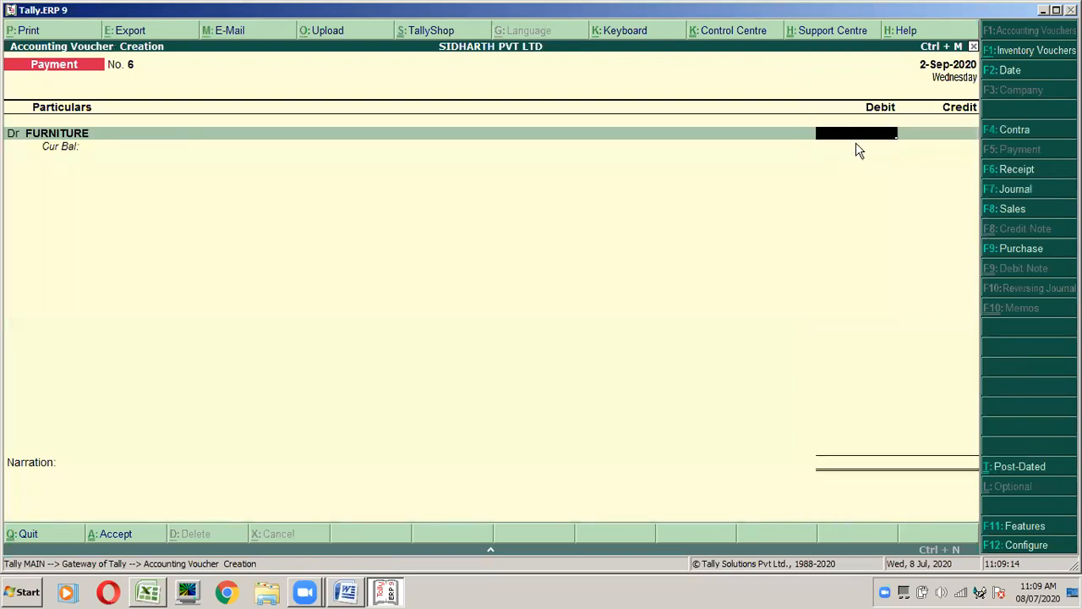
Step: Recheck transaction 10 in Word, then calculate 18% GST on 15500 in Tally's calculator
key(alt+Tab)
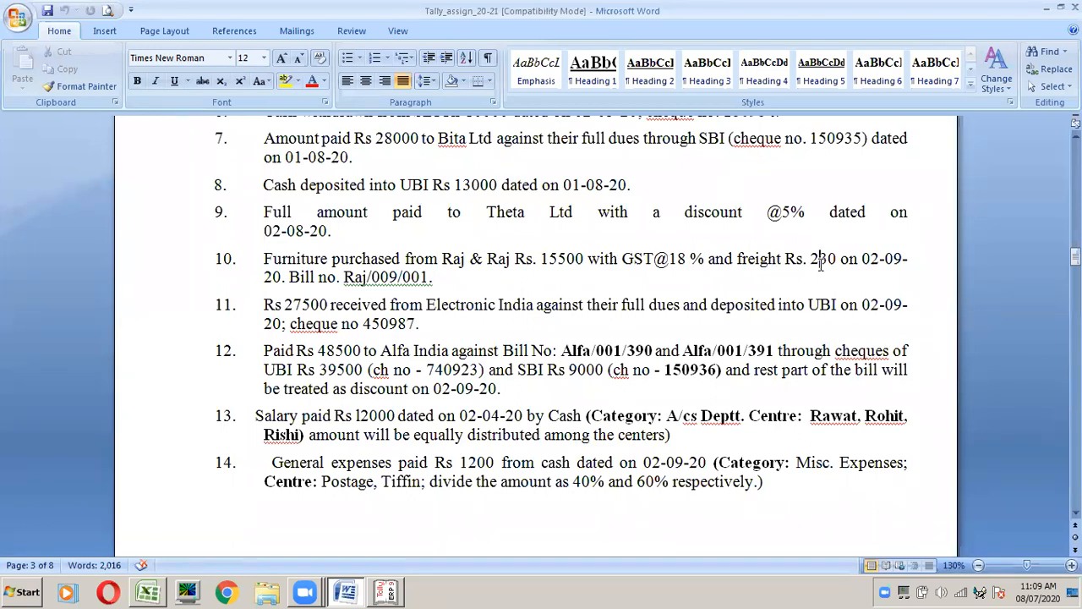
key(alt+Tab)
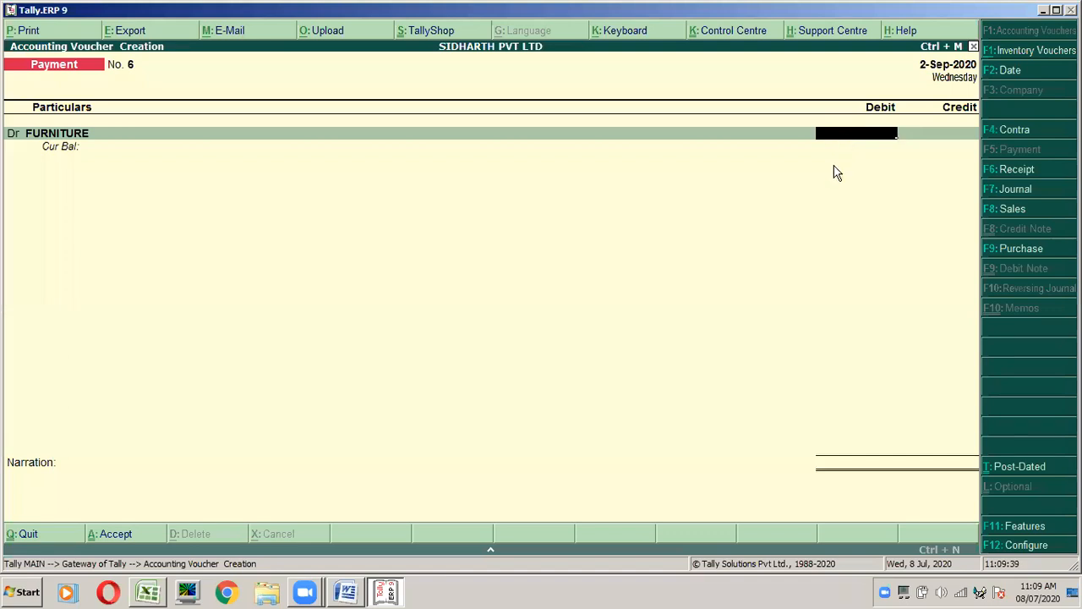
click(940, 551)
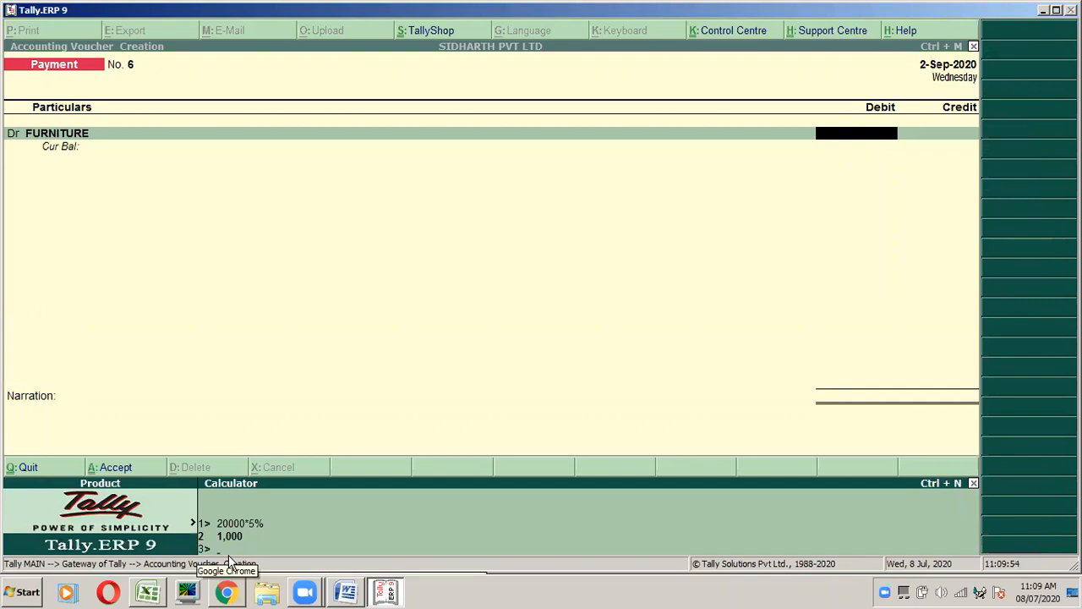
text(5500)
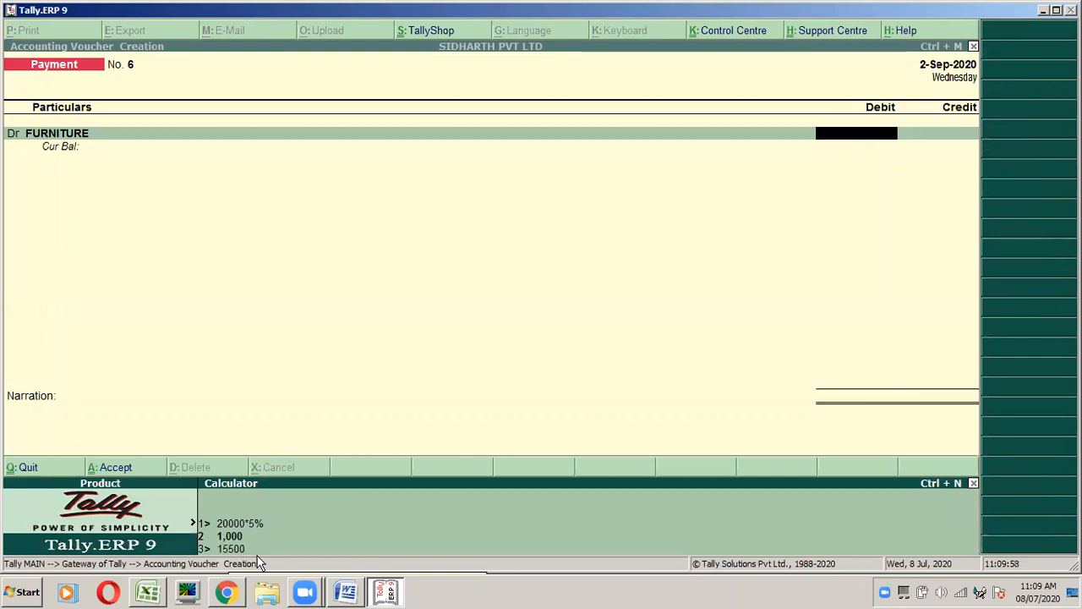
text(*18%)
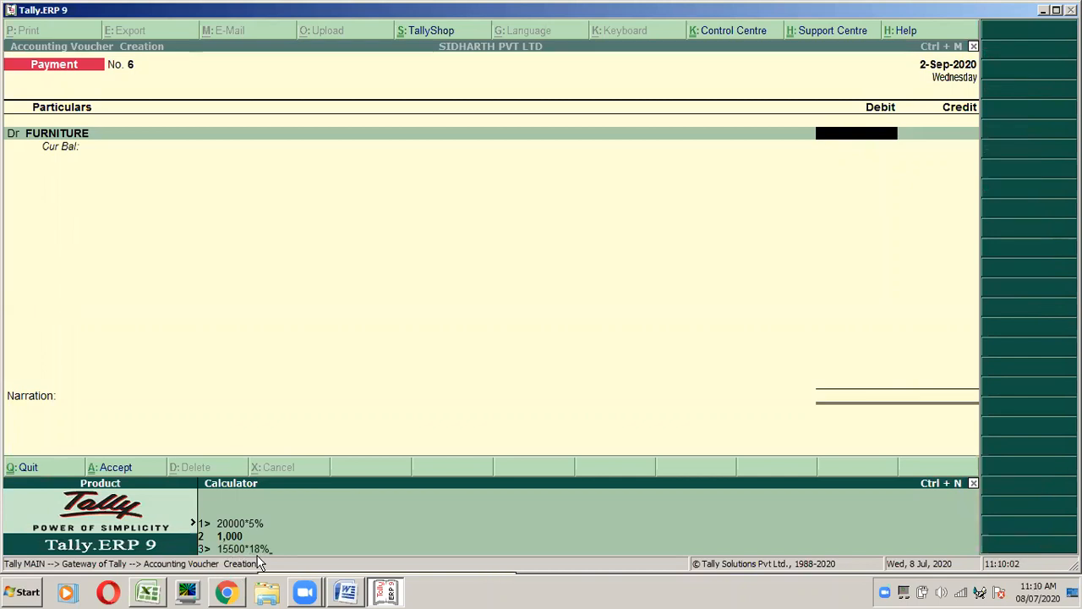
key(Return)
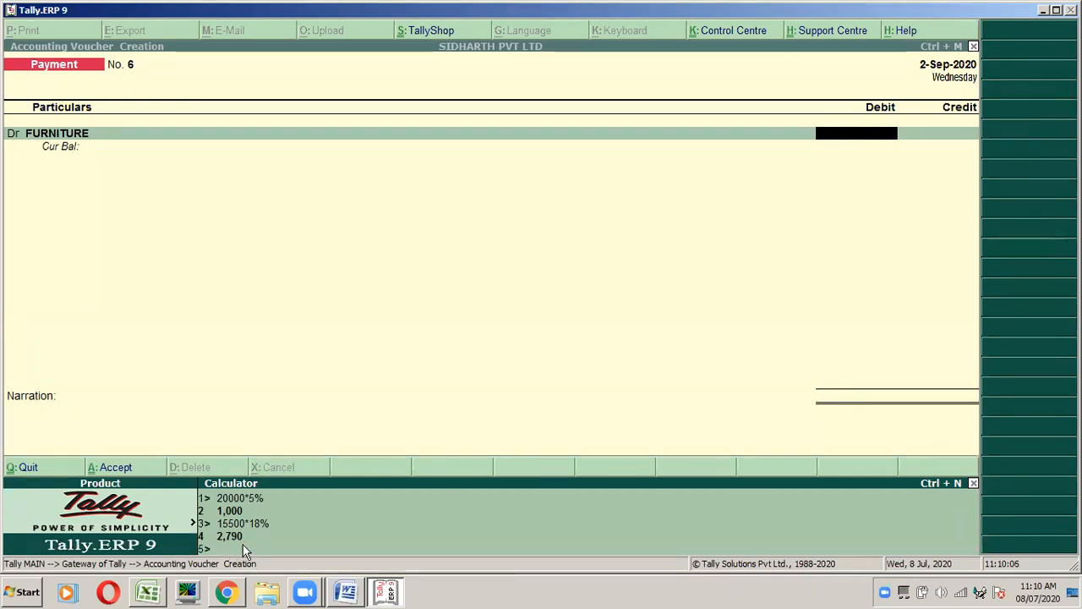
Step: Add the furniture price of 15500 and the 230 freight to the GST amount in the calculator
text(+)
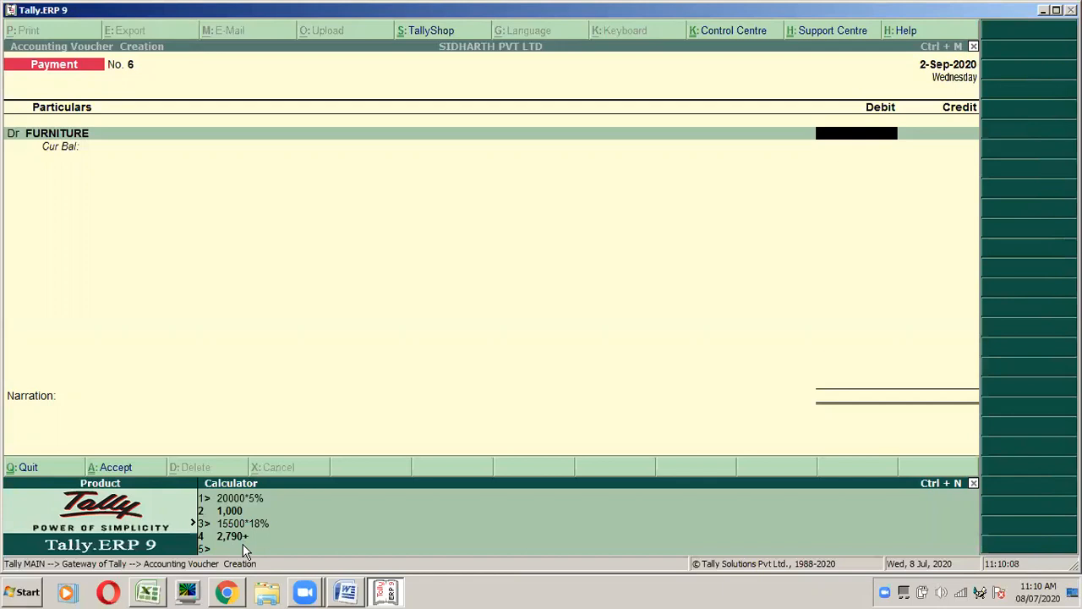
text(15500)
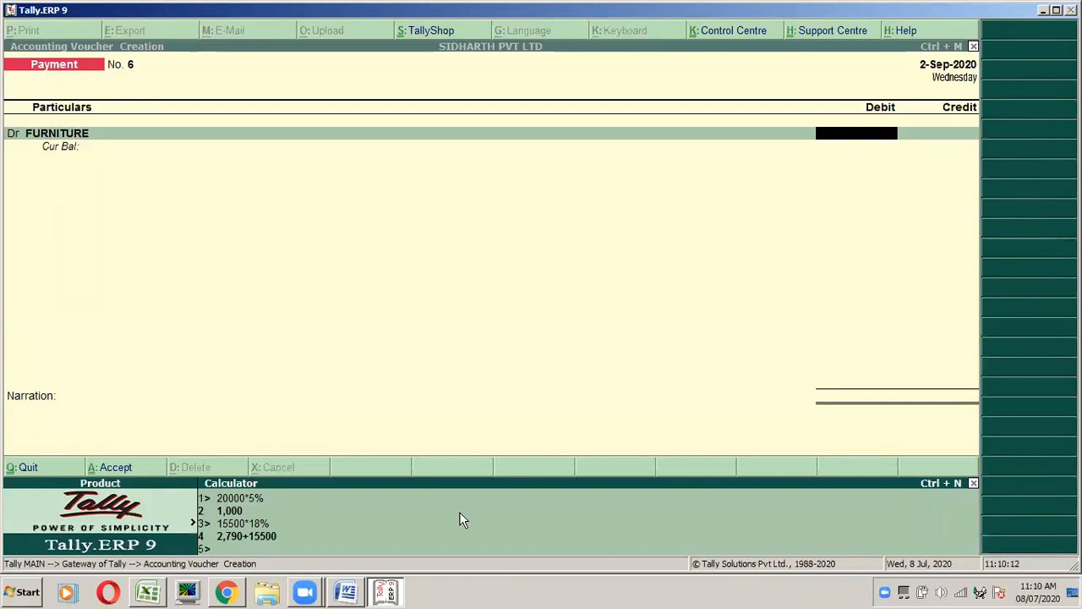
text(+230)
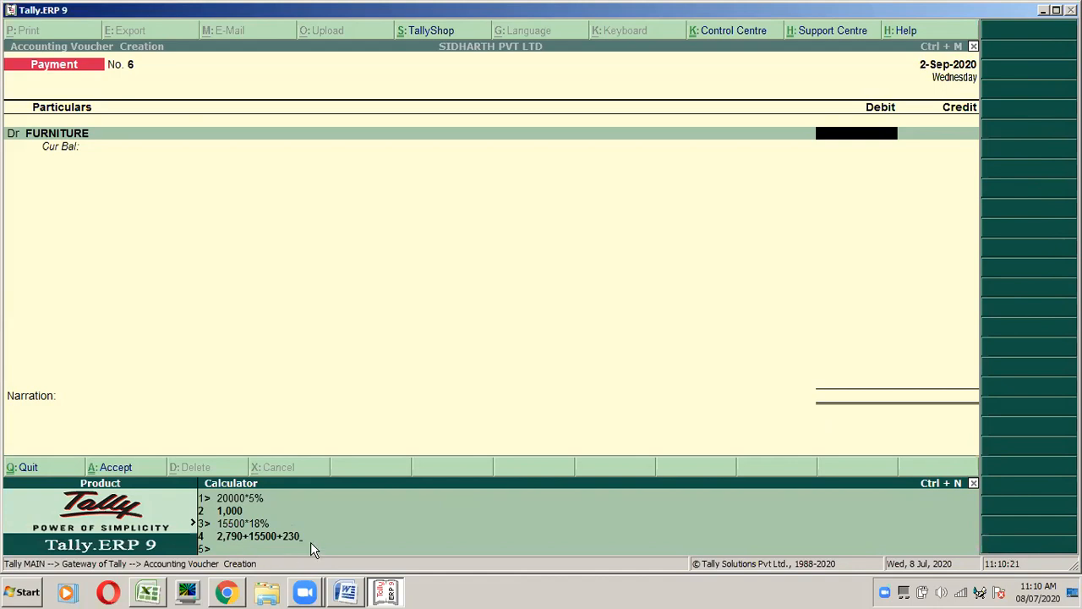
key(Return)
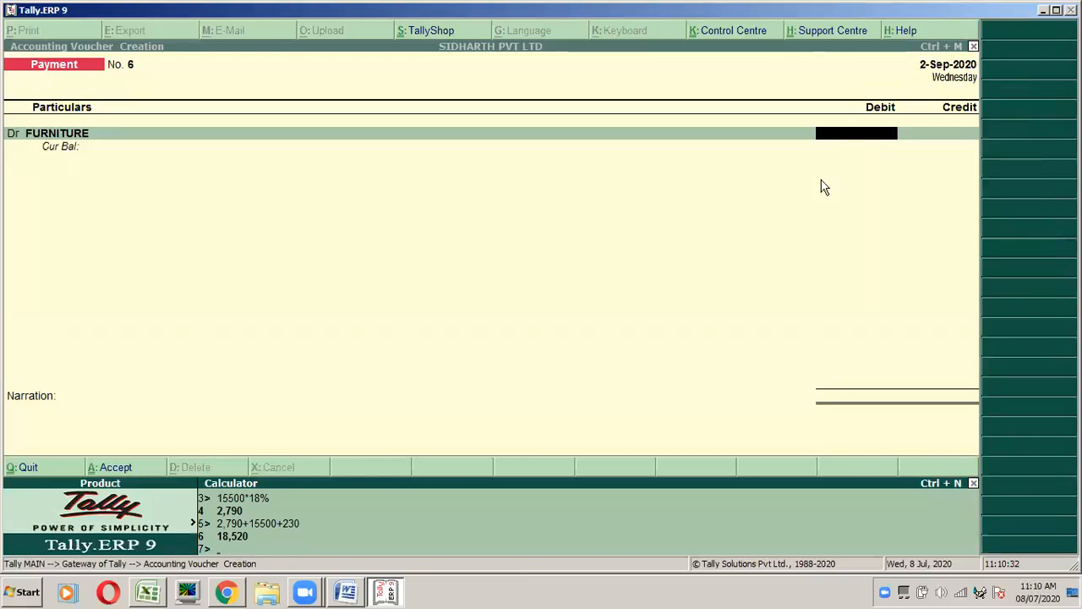
Step: Return to the voucher, debit FURNITURE with 18520 and proceed to the credit account
key(ctrl+m)
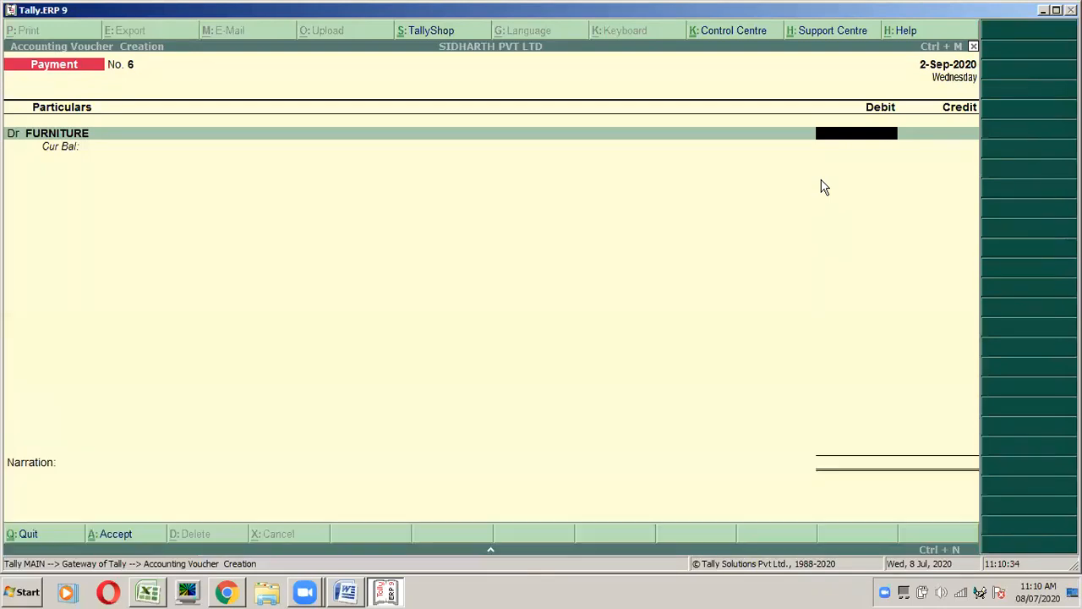
text(18520)
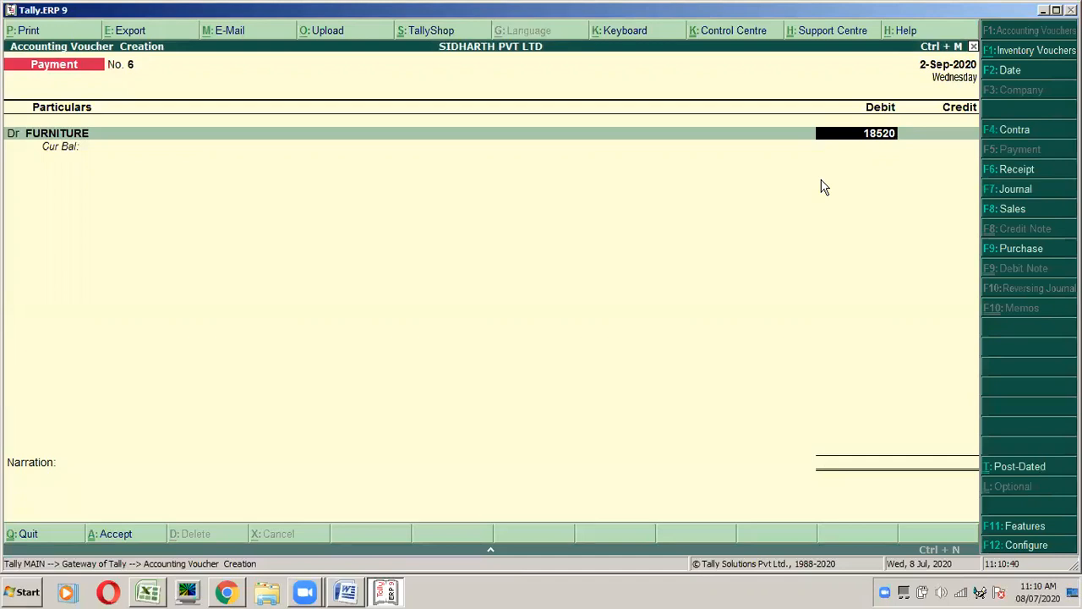
key(Return)
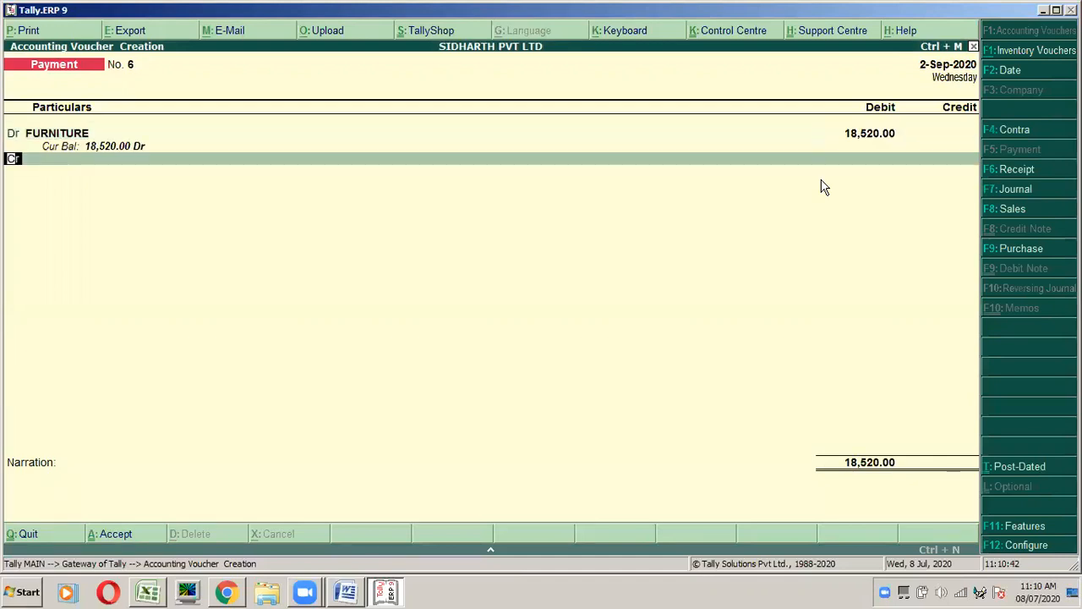
key(Return)
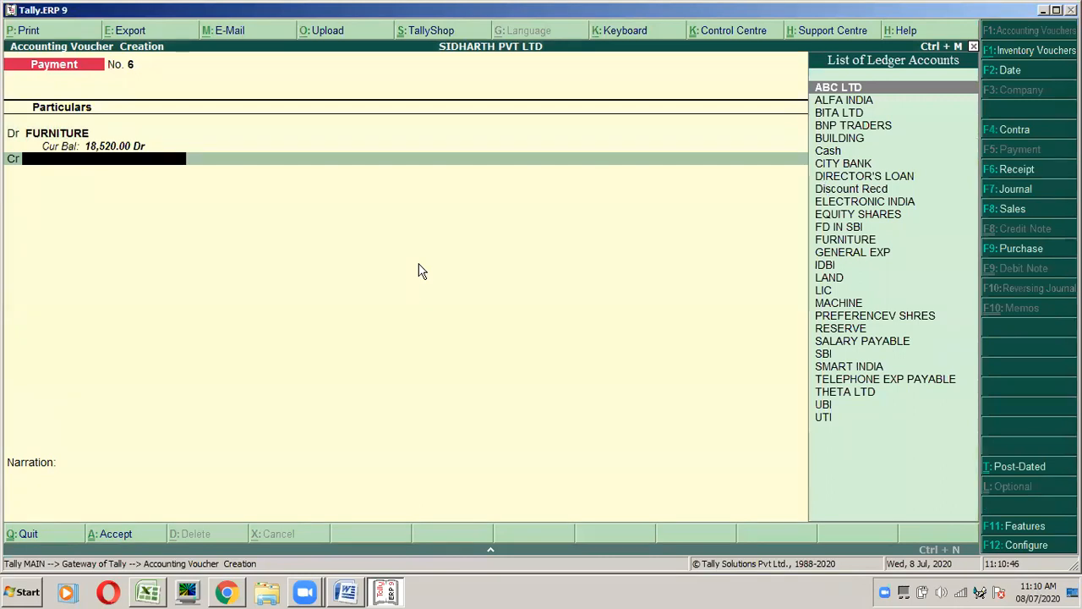
Step: Start a new ledger named RAJ N RAJ for the voucher's credit line
key(alt+c)
text(R)
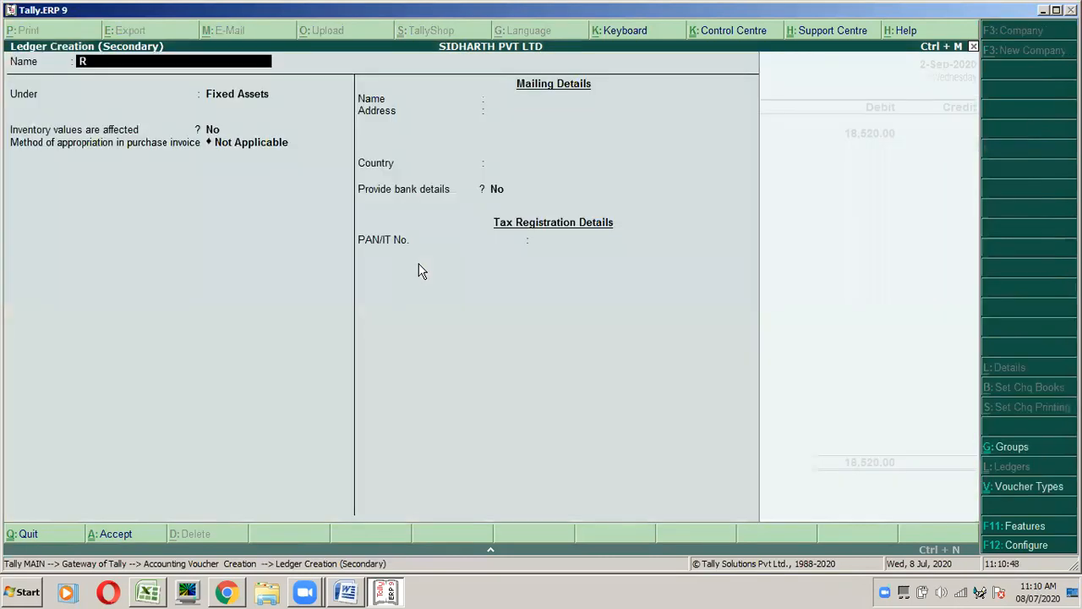
text(AJ N RAJ)
key(Return)
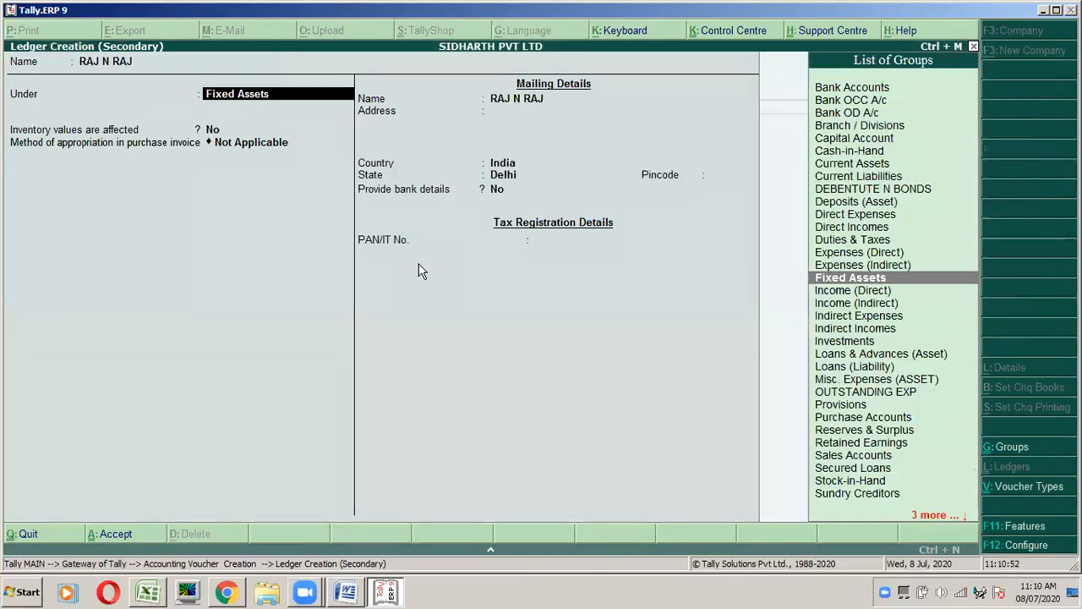
Step: Try placing the RAJ N RAJ ledger under Sundry Creditors, then return to its group selection
text(SUN)
key(Return)
key(Return)
key(Return)
key(Return)
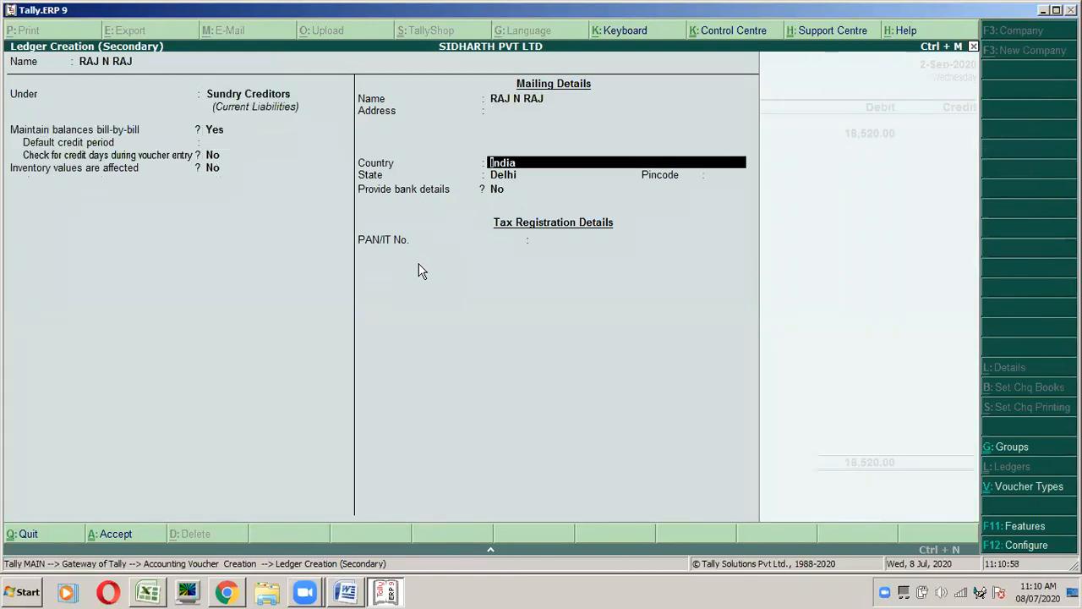
key(BackSpace)
key(BackSpace)
key(BackSpace)
key(BackSpace)
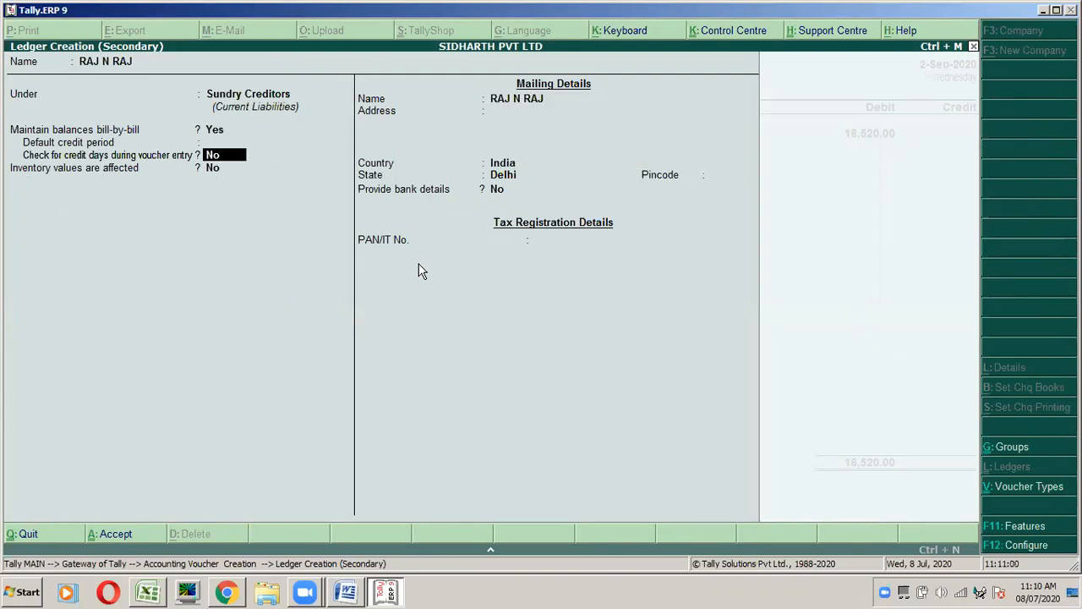
key(BackSpace)
key(BackSpace)
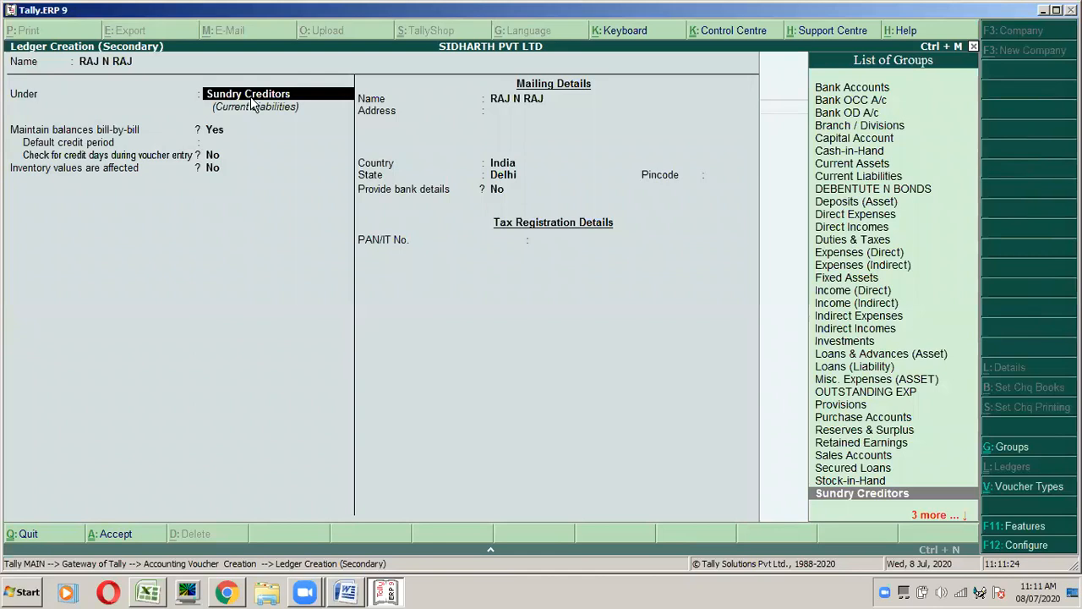
Step: Start a new group named OTHER CREDITOR from the ledger form and place it under Sundry Creditors
key(alt+c)
text(O)
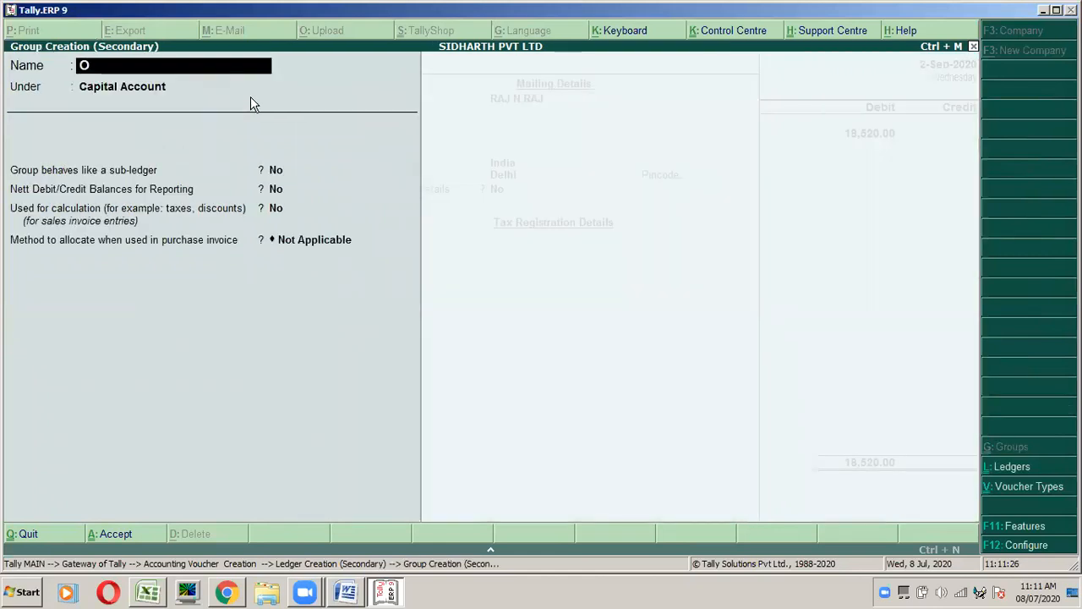
text(THER CRE)
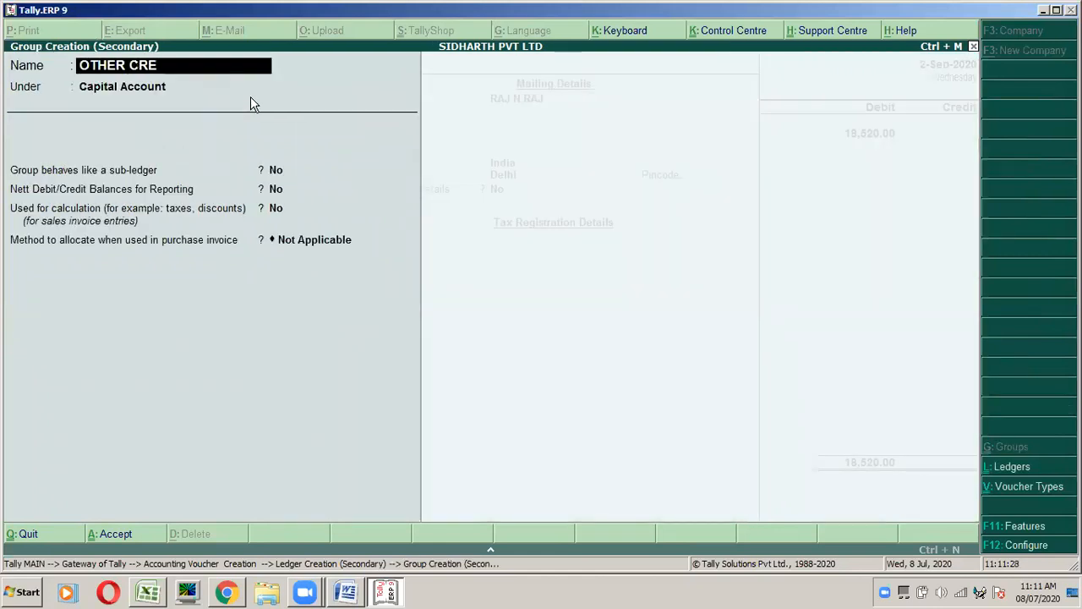
text(DITOR)
key(Return)
text(SUN)
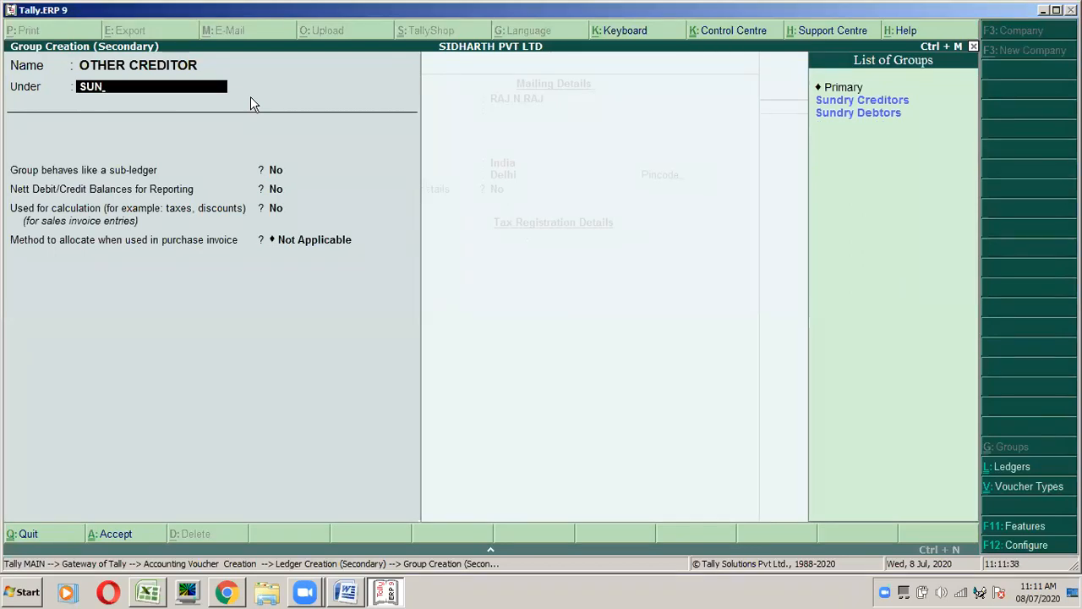
key(Down)
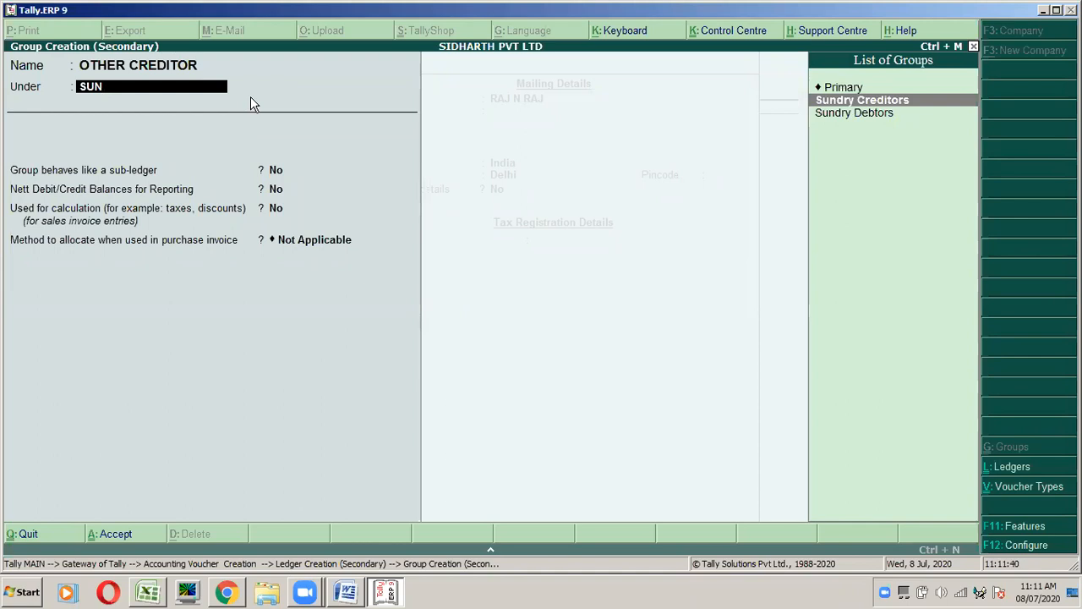
key(Return)
Step: Correct the new group's name to OTHER CREDITORS, keep it under Sundry Creditors with default options, and save it
key(BackSpace)
key(BackSpace)
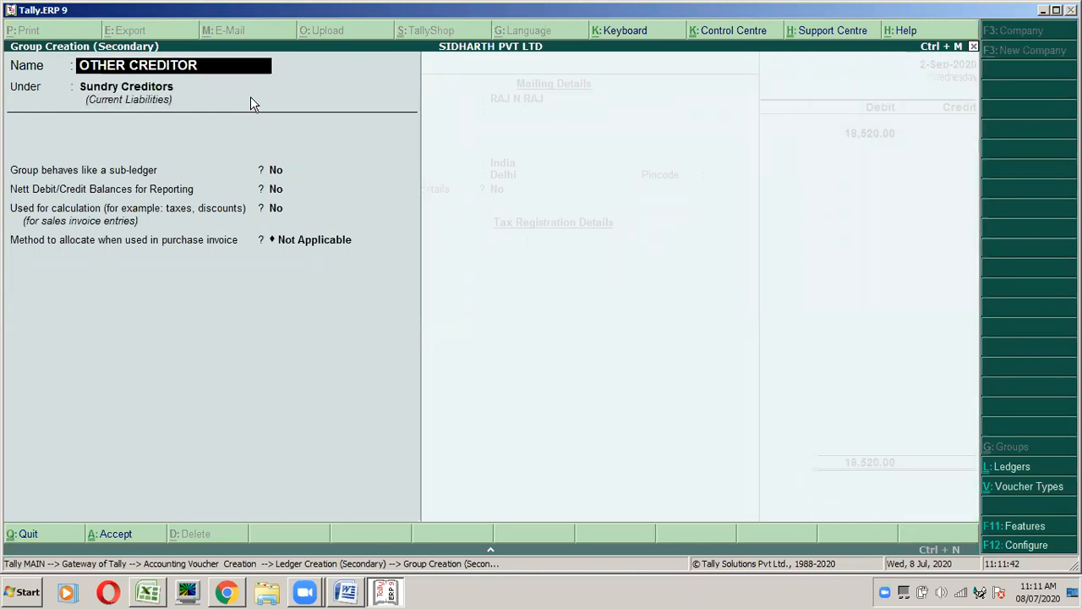
text(S)
key(Return)
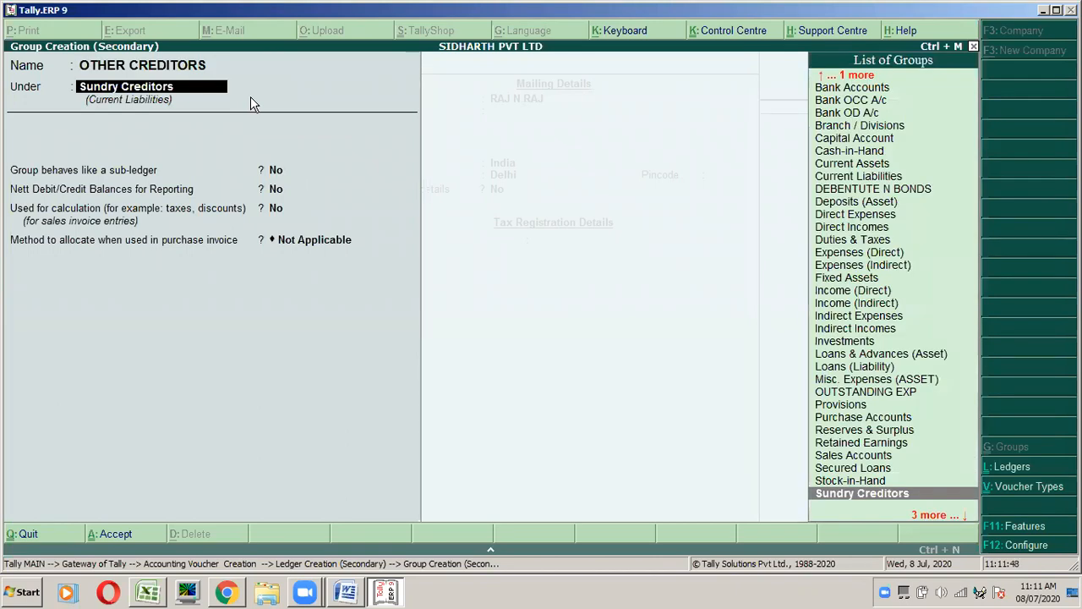
key(Return)
key(Return)
key(Return)
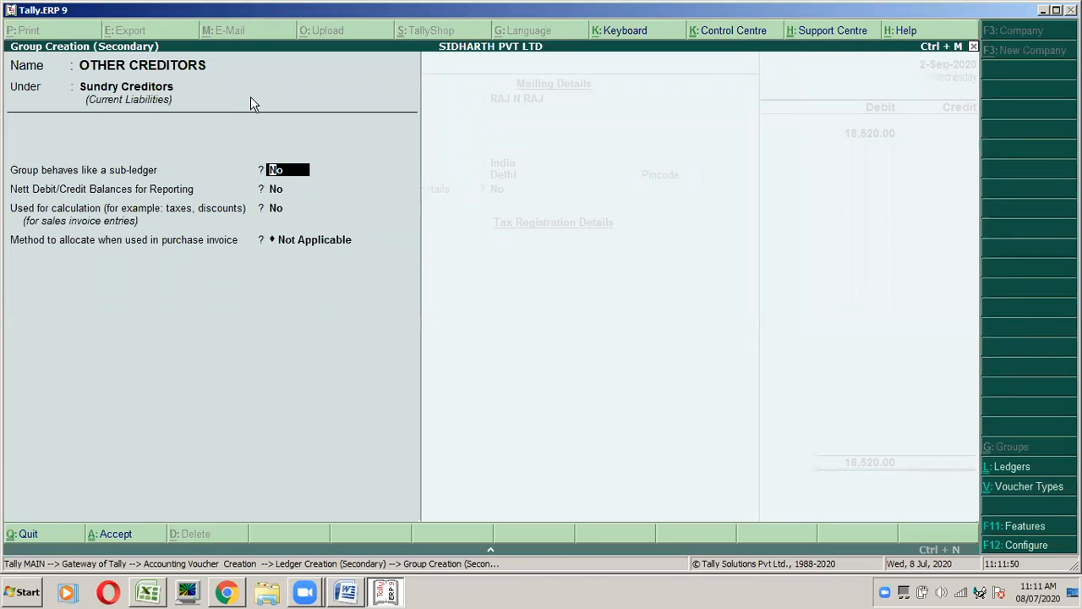
key(Return)
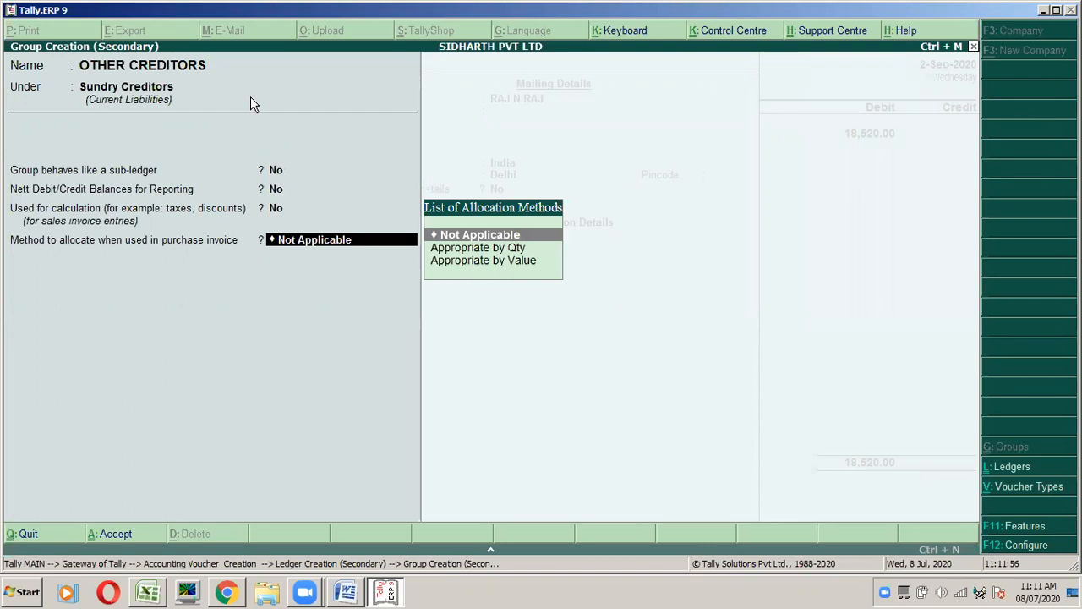
key(Return)
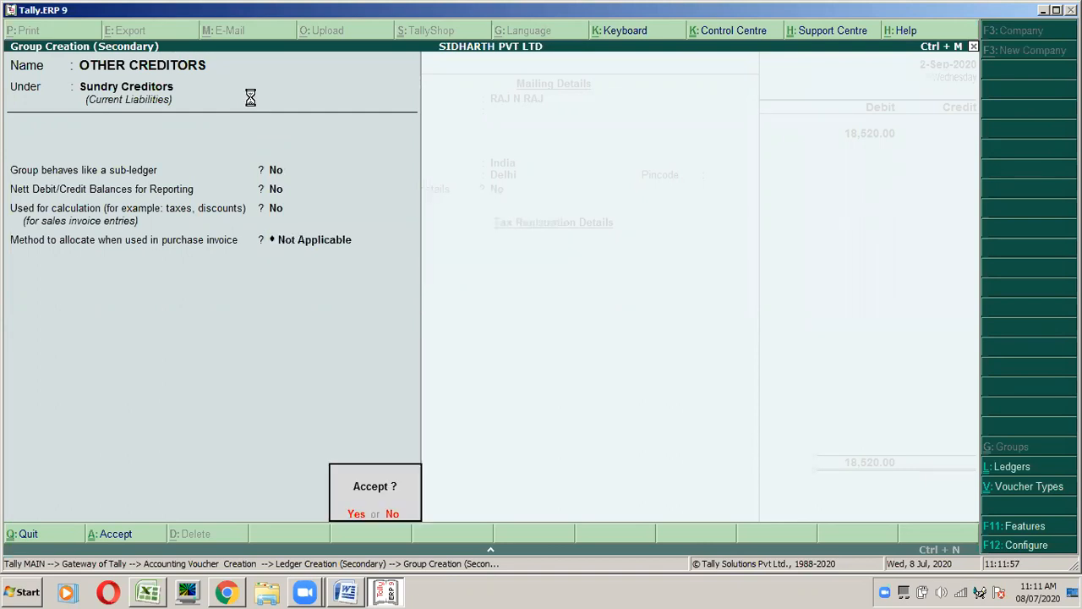
key(Return)
key(Return)
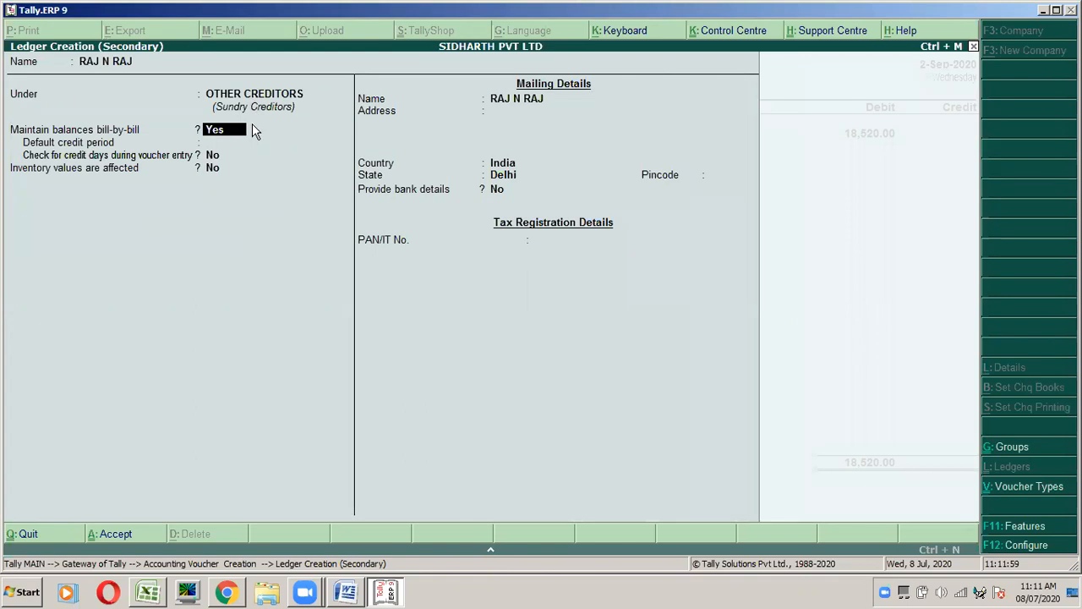
key(Return)
key(Return)
key(Return)
key(Return)
key(Return)
key(Return)
key(Return)
key(Return)
key(Return)
key(Return)
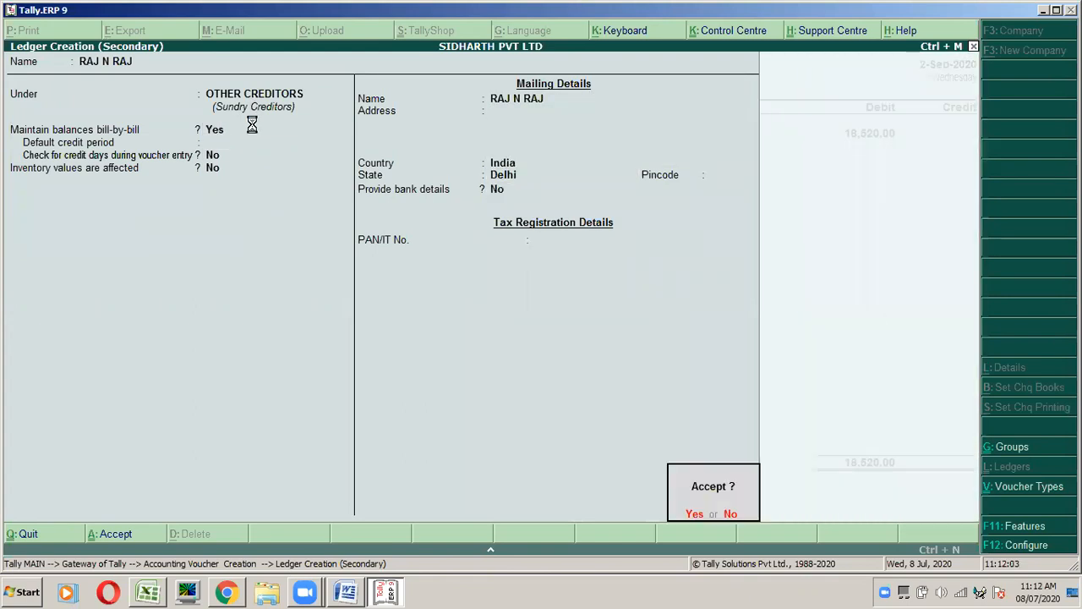
key(Return)
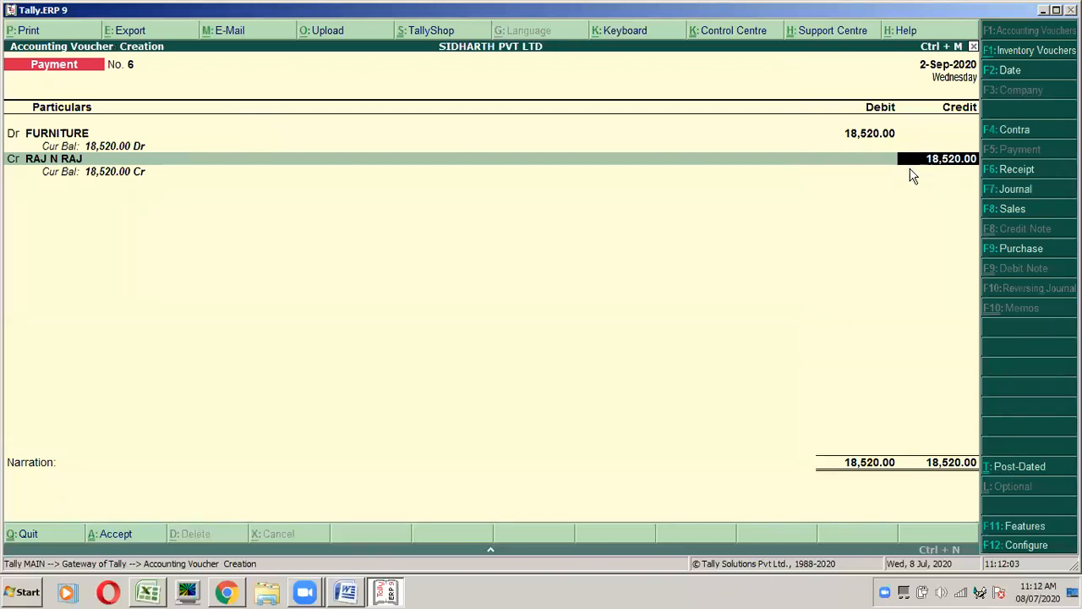
Step: Check transaction 10 in the assignment, calculate 15500+2790, and set the RAJ N RAJ credit amount to 18,290
key(alt+Tab)
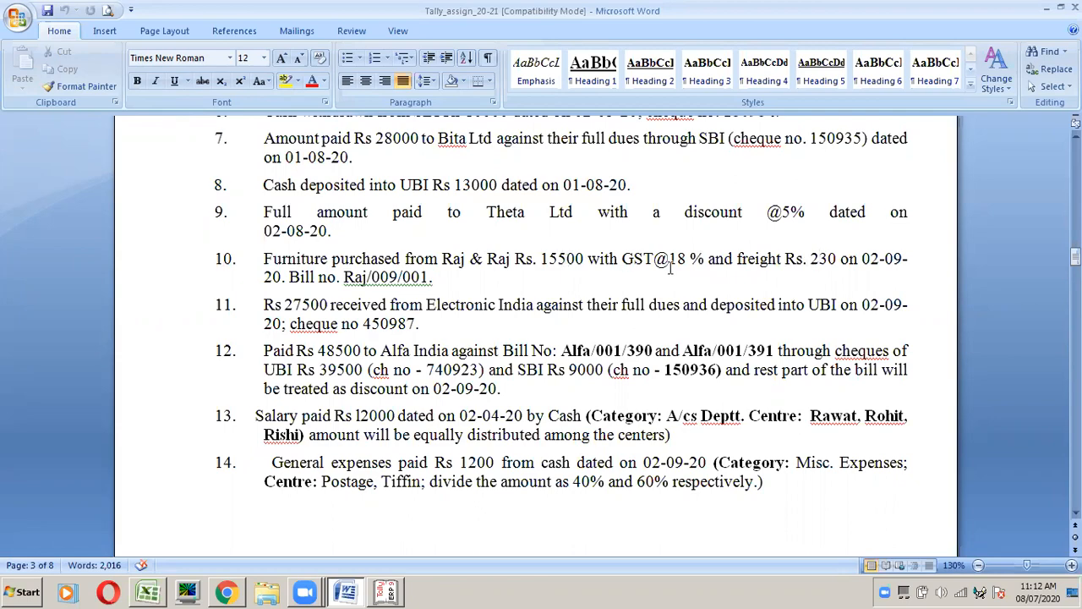
key(alt+Tab)
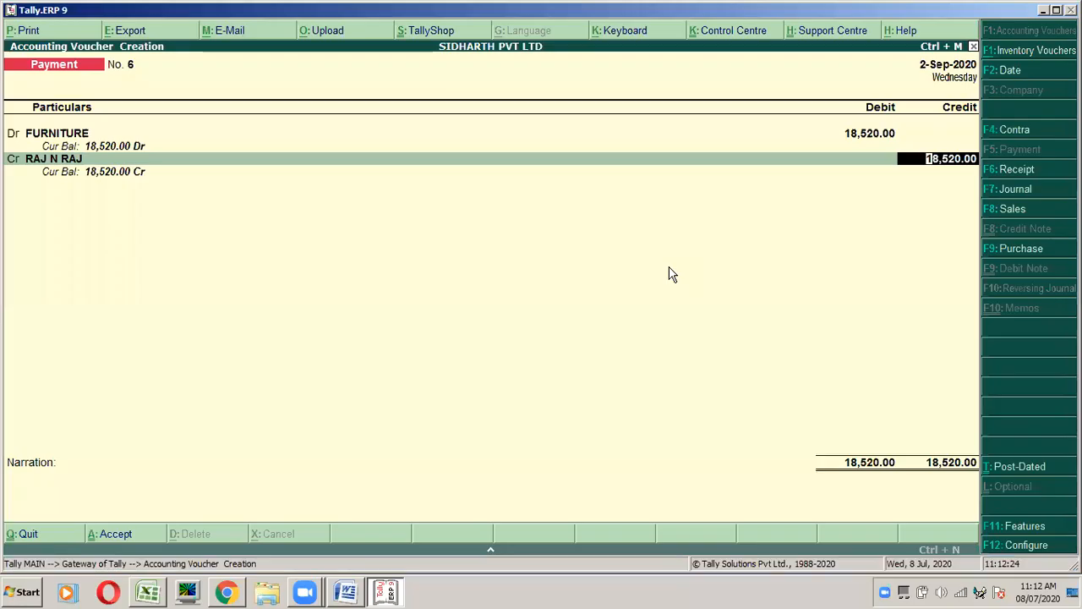
key(ctrl+n)
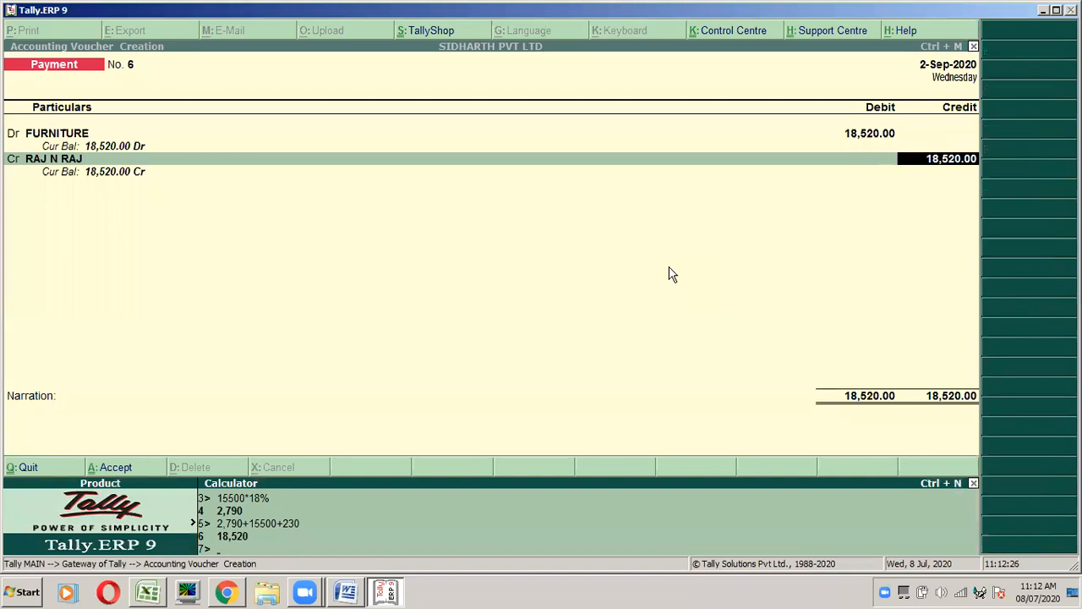
text(15500+2790)
key(Return)
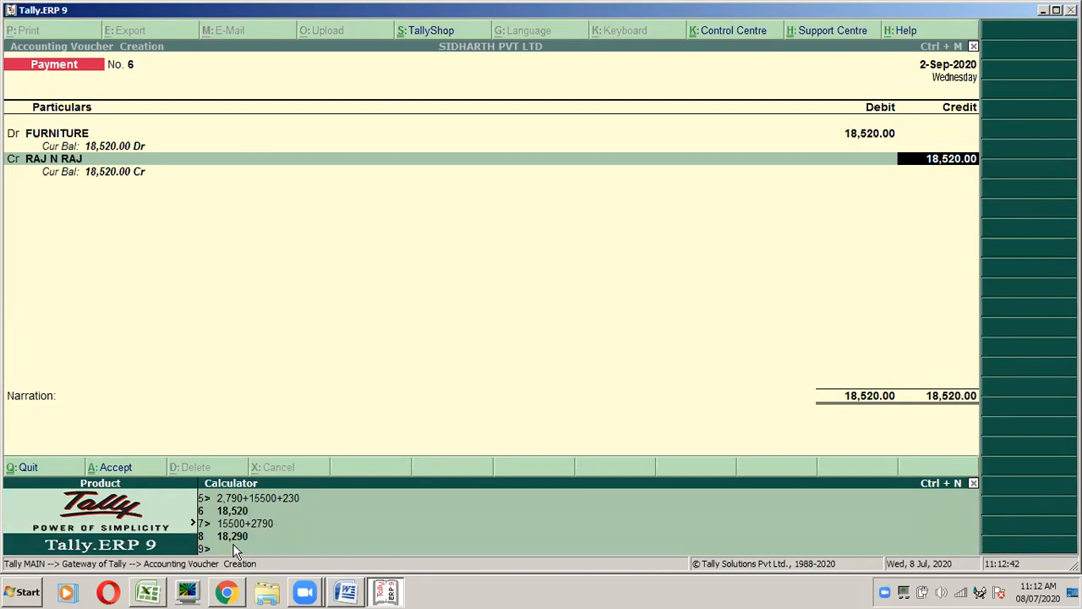
key(ctrl+m)
text(18,290)
key(Return)
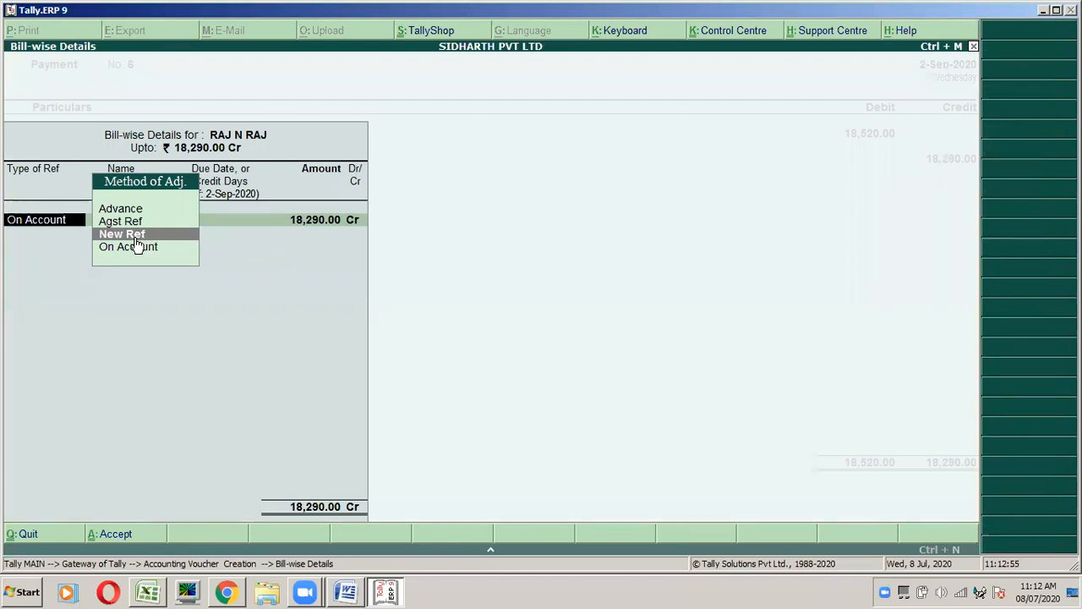
key(Return)
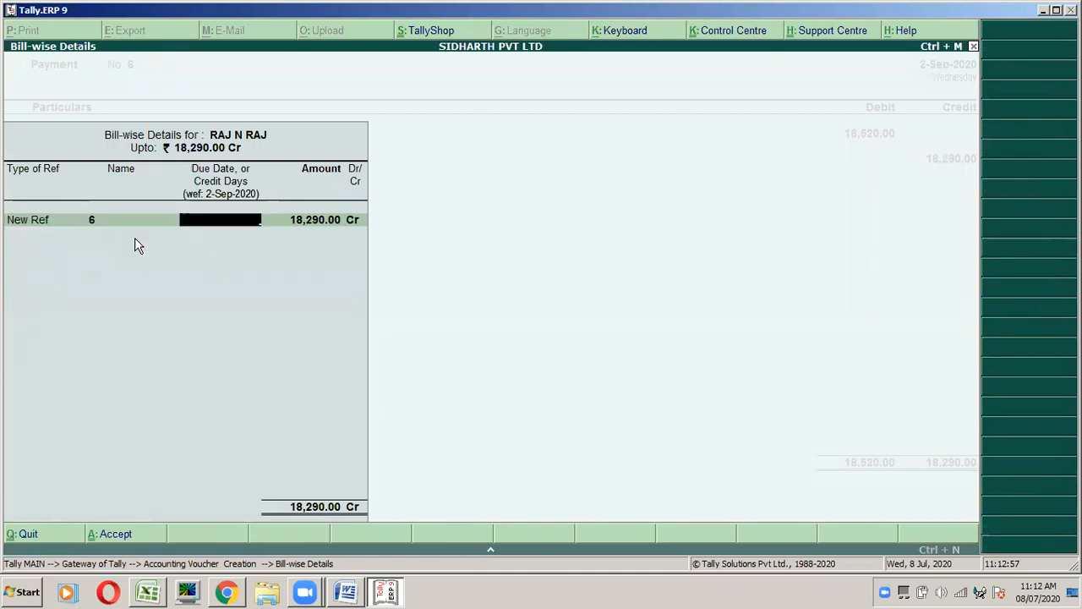
key(Return)
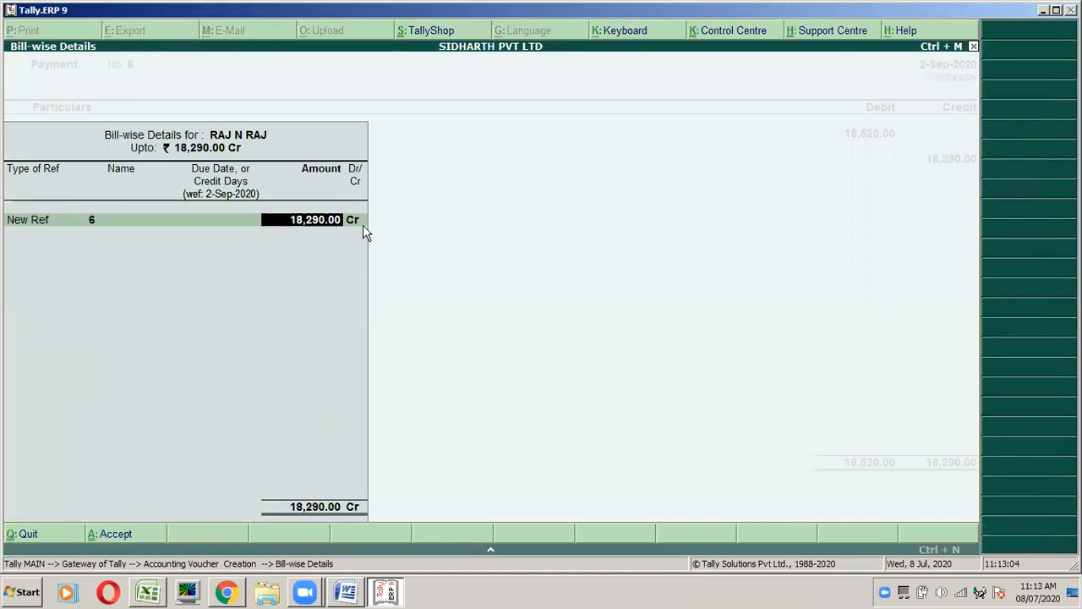
key(Return)
key(Return)
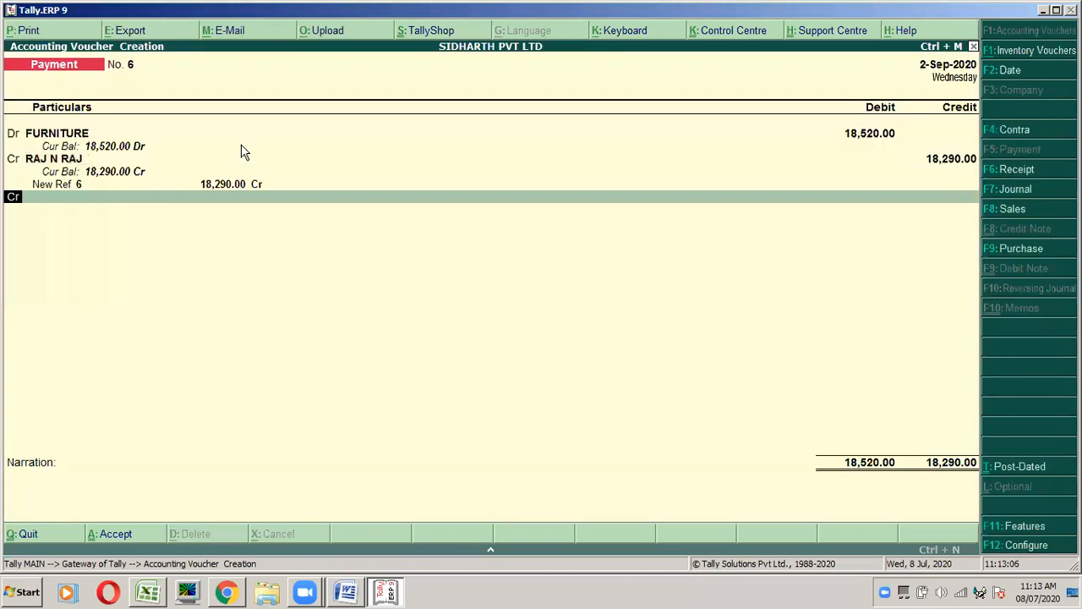
Step: Credit Cash with the remaining 230 and proceed to the voucher's narration
key(Return)
text(cas)
key(Return)
key(Return)
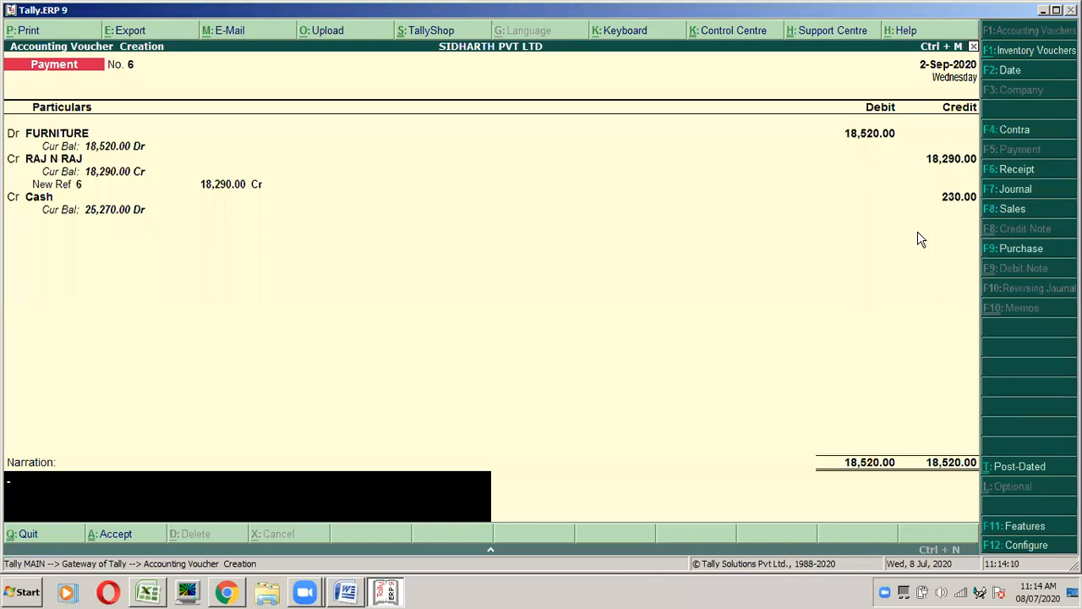
Step: Switch to the Excel notes and enter 18520 as the amount of the FURNITURE debit line in F40
key(alt+Tab)
key(alt+Tab)
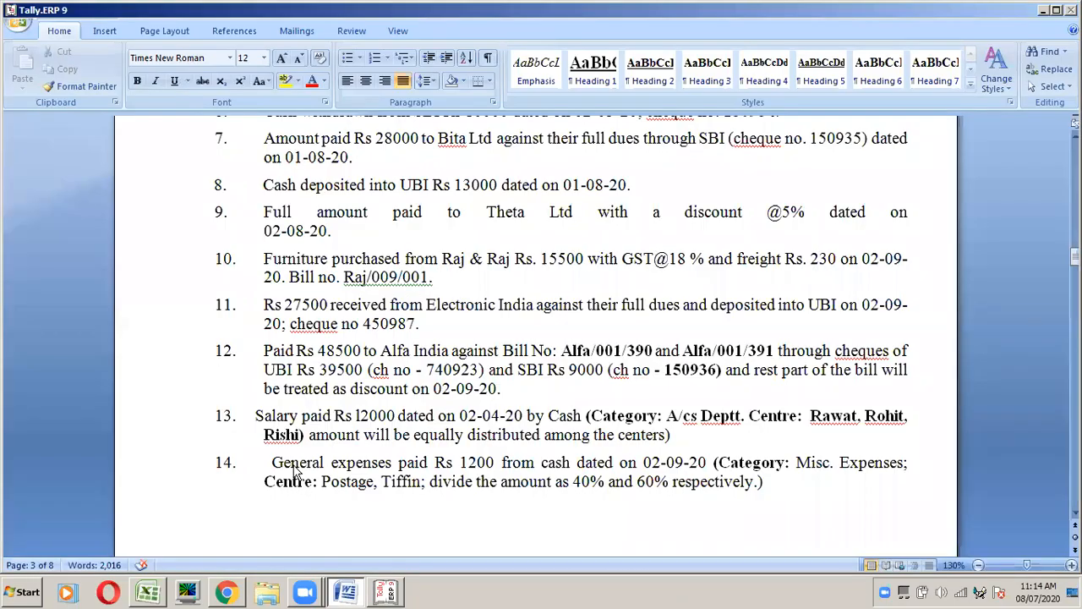
click(159, 594)
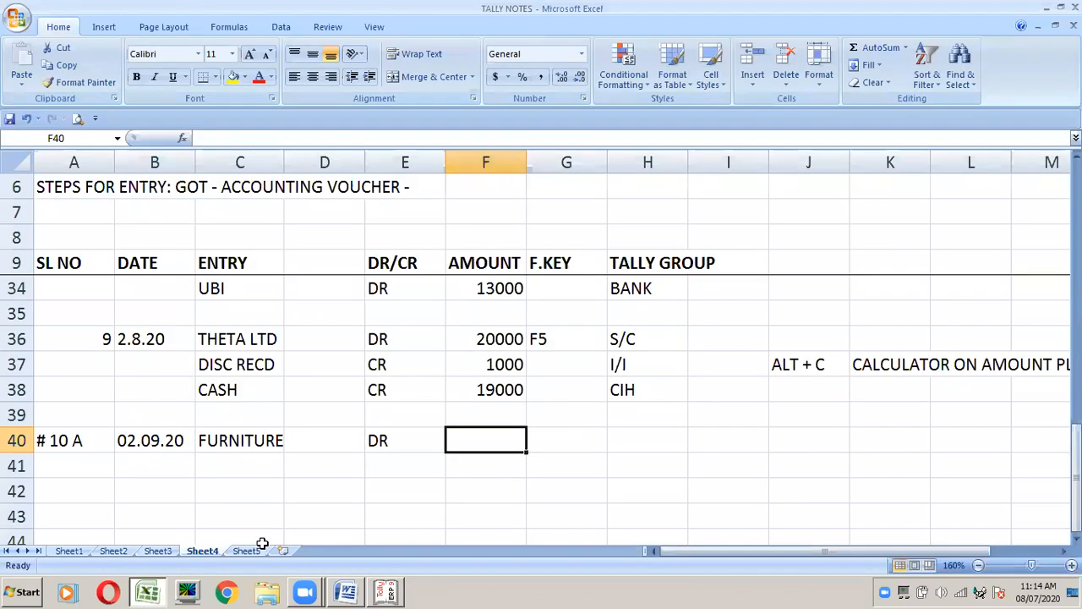
key(Left)
key(Right)
key(Right)
key(Right)
key(Right)
key(Right)
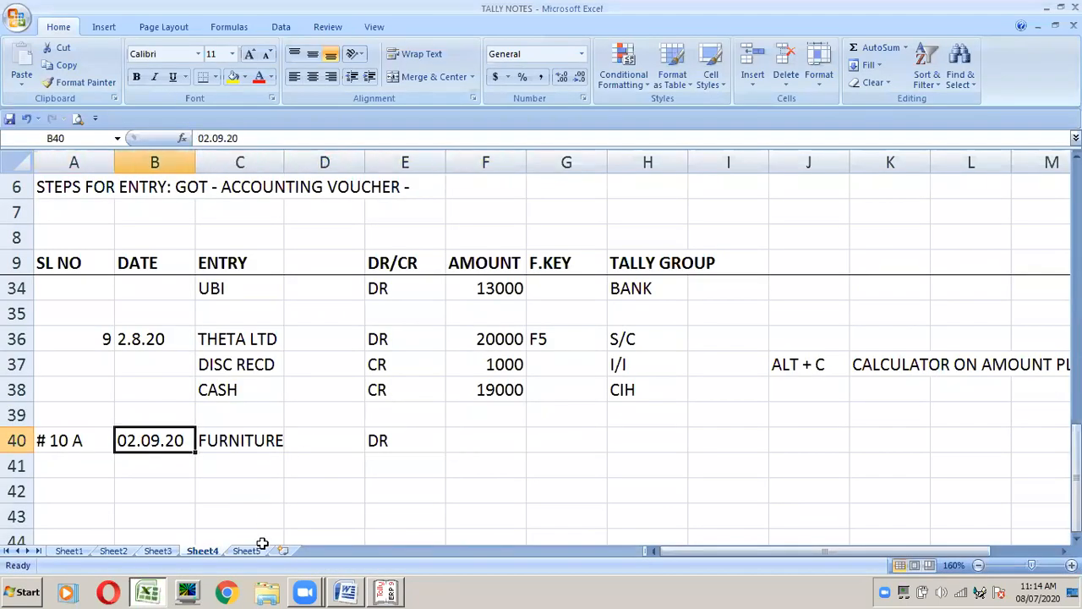
key(alt+Tab)
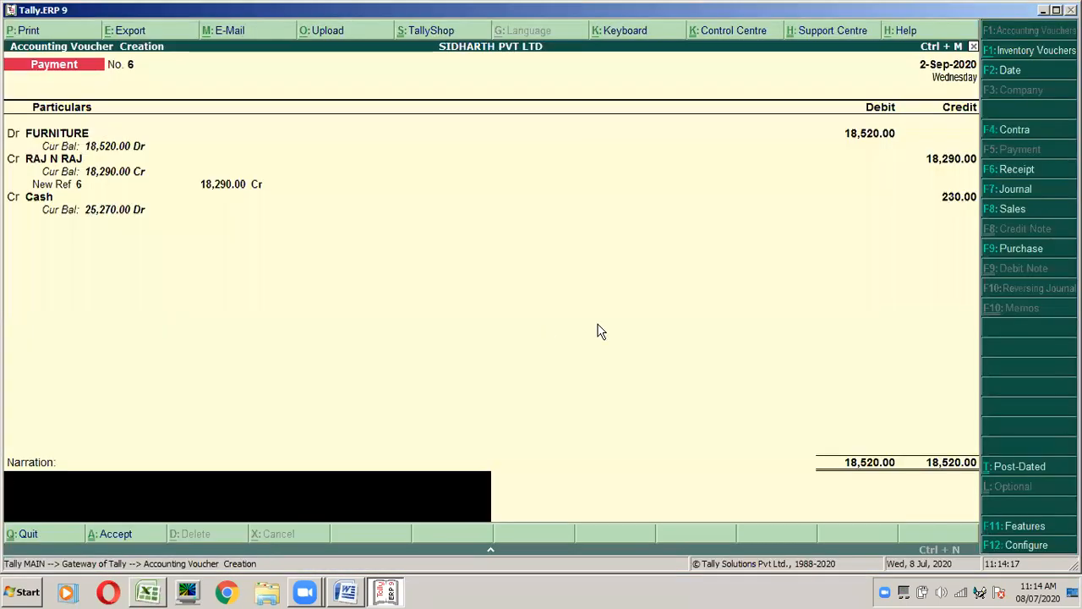
key(alt+Tab)
text(18520)
key(Return)
Step: Add a RAJ N RAJ line in row 41 of the notes, marked CR with amount 18290
key(Left)
key(Left)
key(Left)
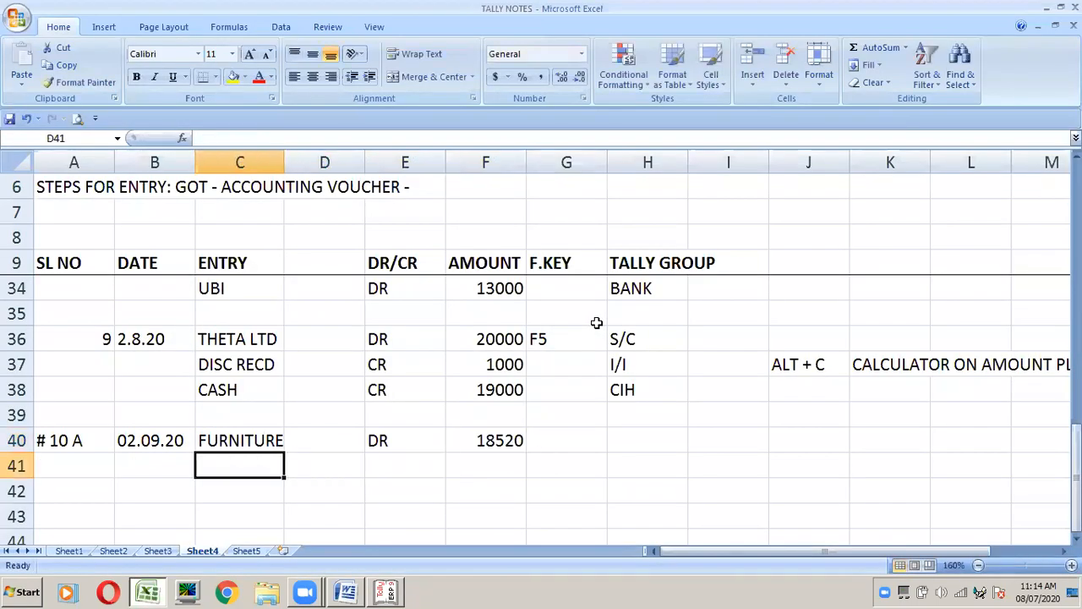
key(alt+Tab)
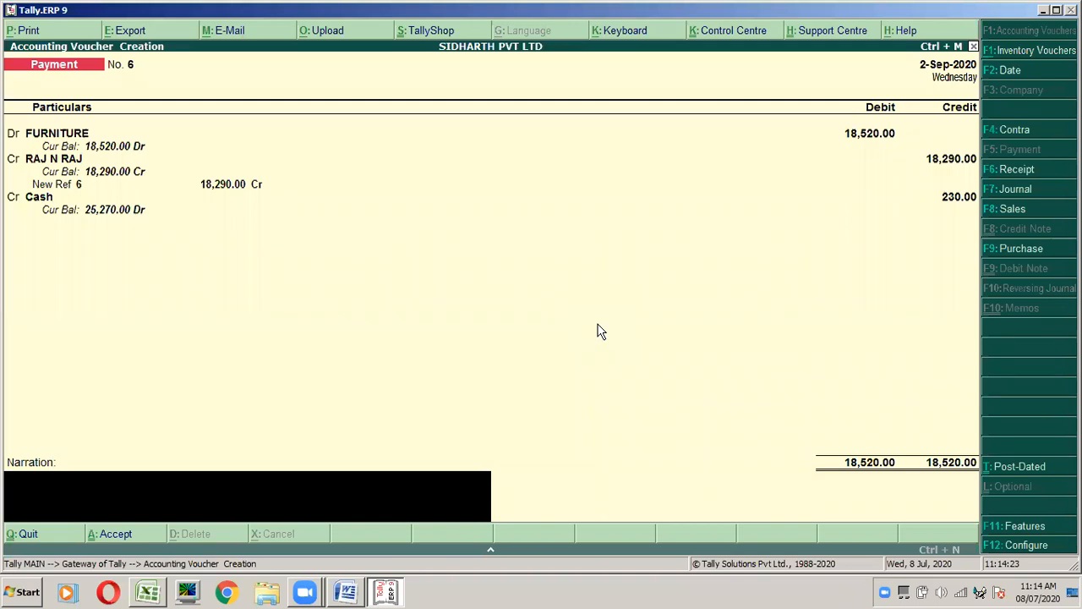
key(alt+Tab)
text(RA)
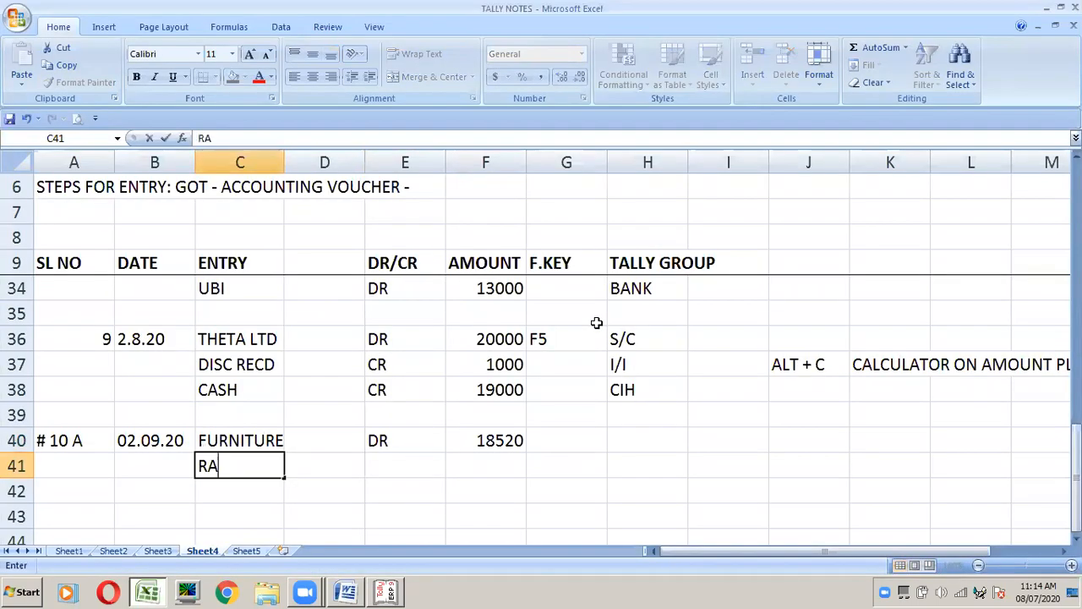
text(J N RAJ)
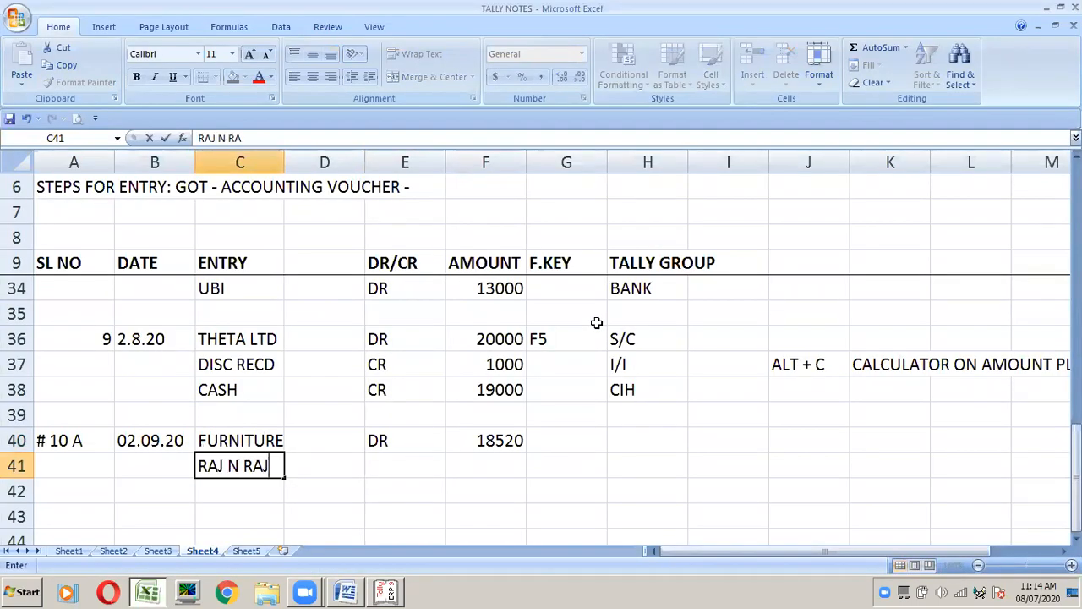
key(Right)
key(Right)
text(CR)
key(Right)
key(alt+Tab)
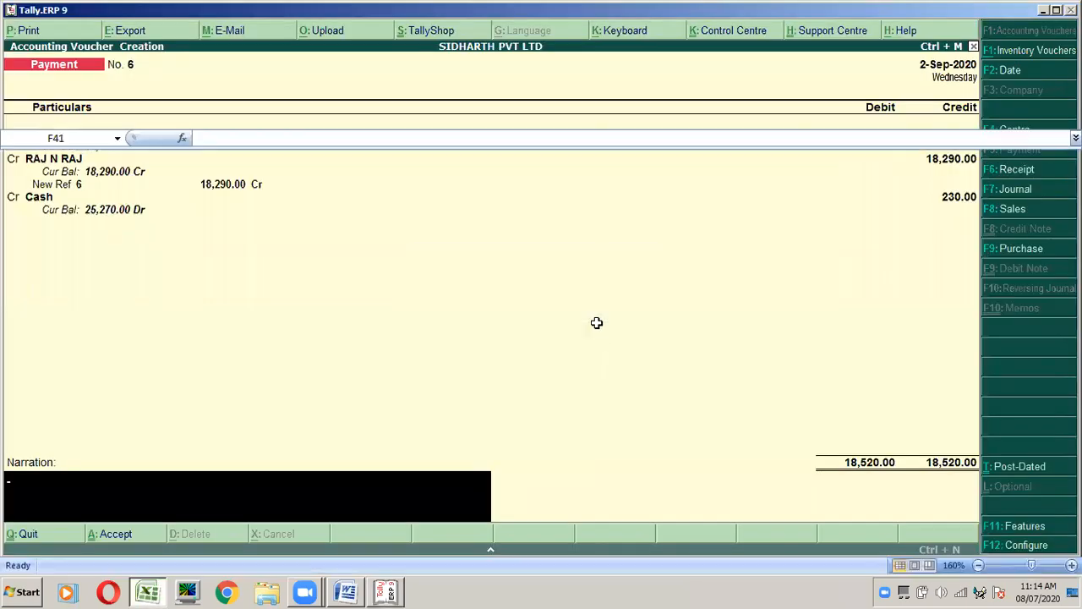
key(alt+Tab)
text(18,2)
text(90)
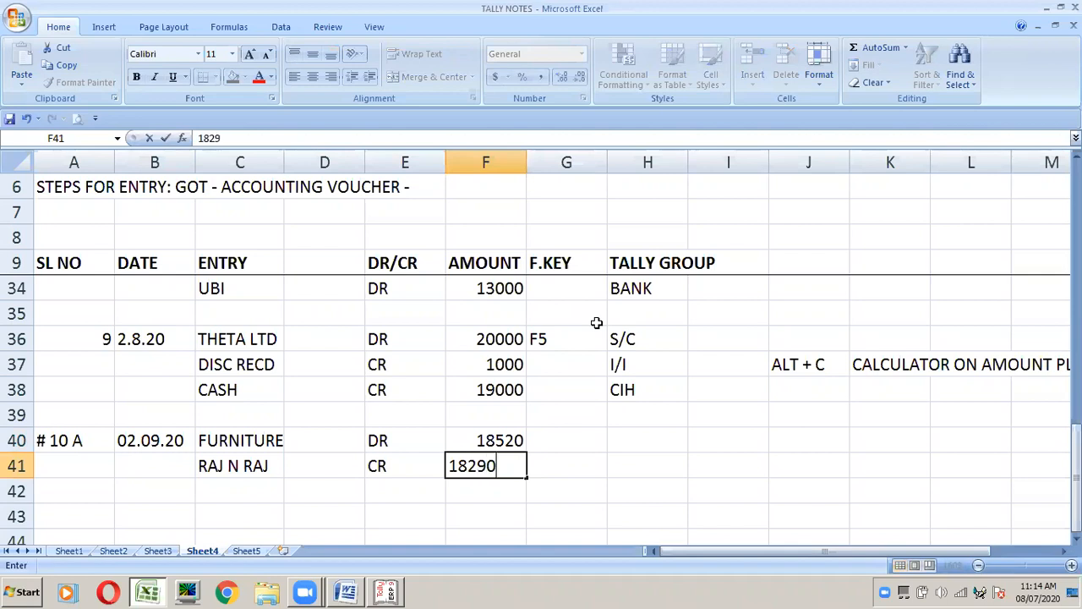
key(Return)
Step: Add a CASH line in row 42 of the notes, marked CR with amount 230
key(alt+Tab)
key(alt+Tab)
text(230)
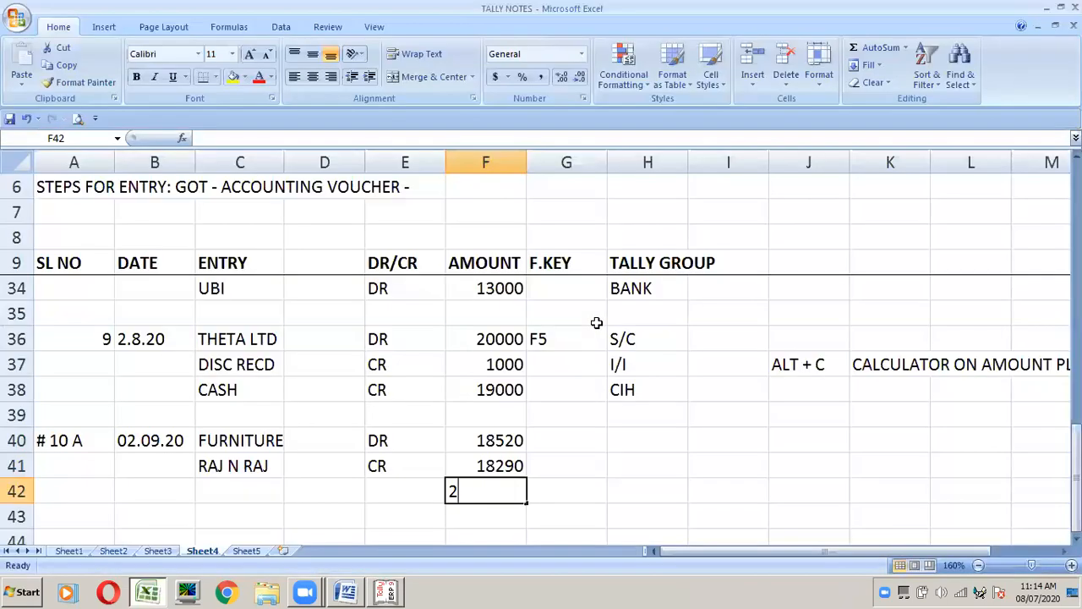
key(Left)
text(CR)
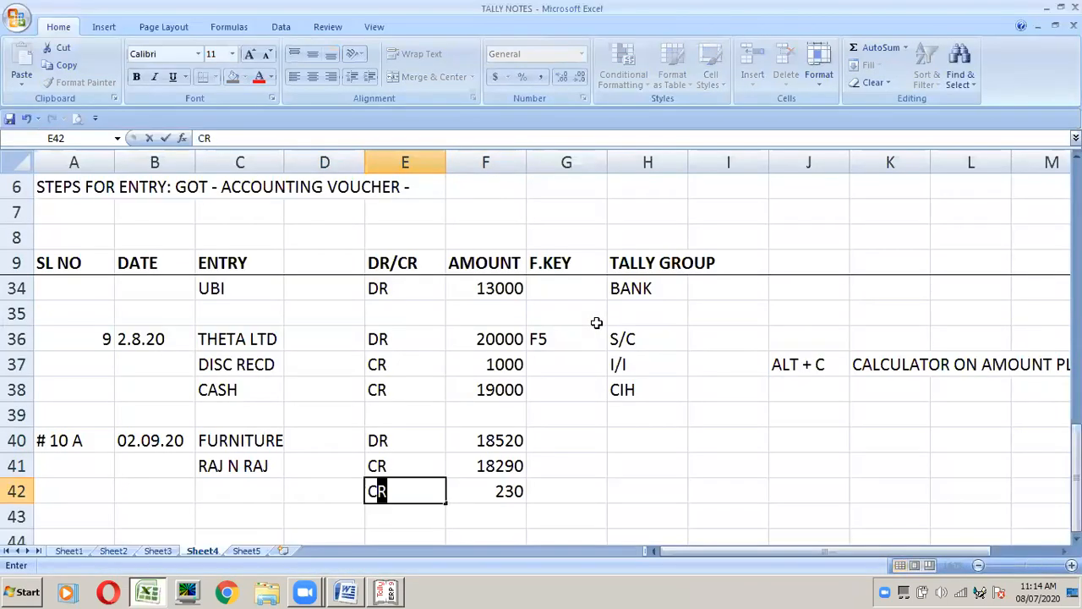
key(Left)
key(Left)
key(alt+Tab)
key(alt+Tab)
text(CASH)
key(Up)
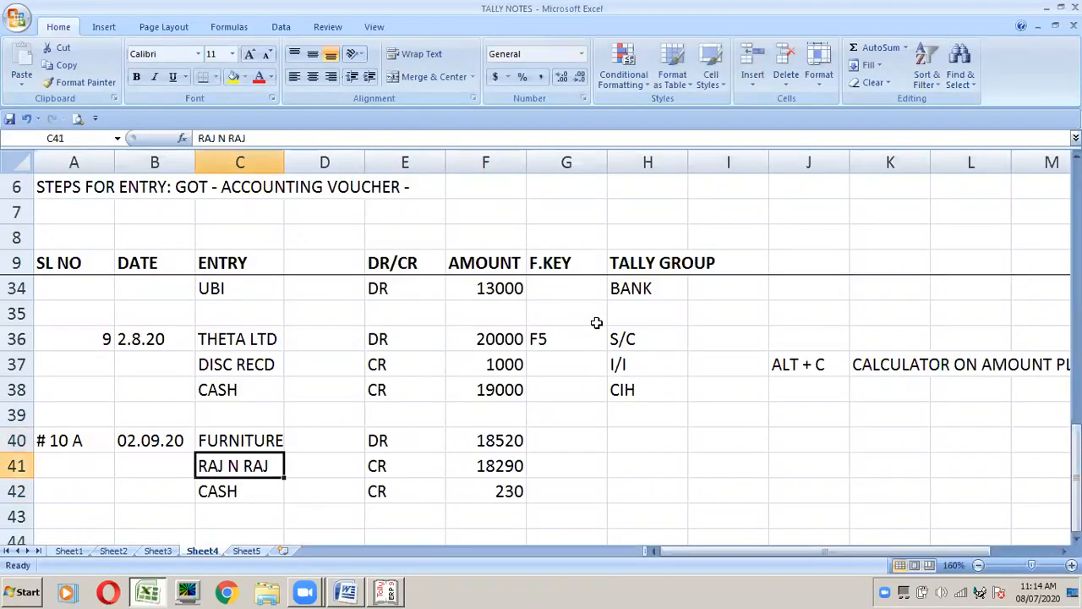
key(Down)
key(Down)
key(Down)
key(Down)
key(Down)
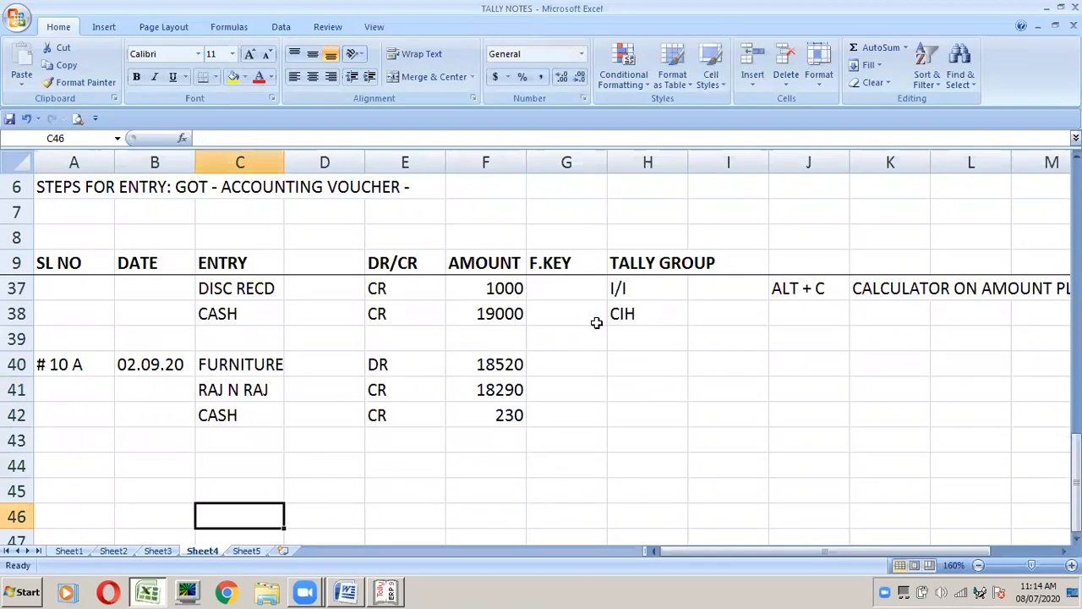
key(Up)
key(Up)
key(Up)
key(Up)
key(Up)
key(Up)
key(Right)
key(Right)
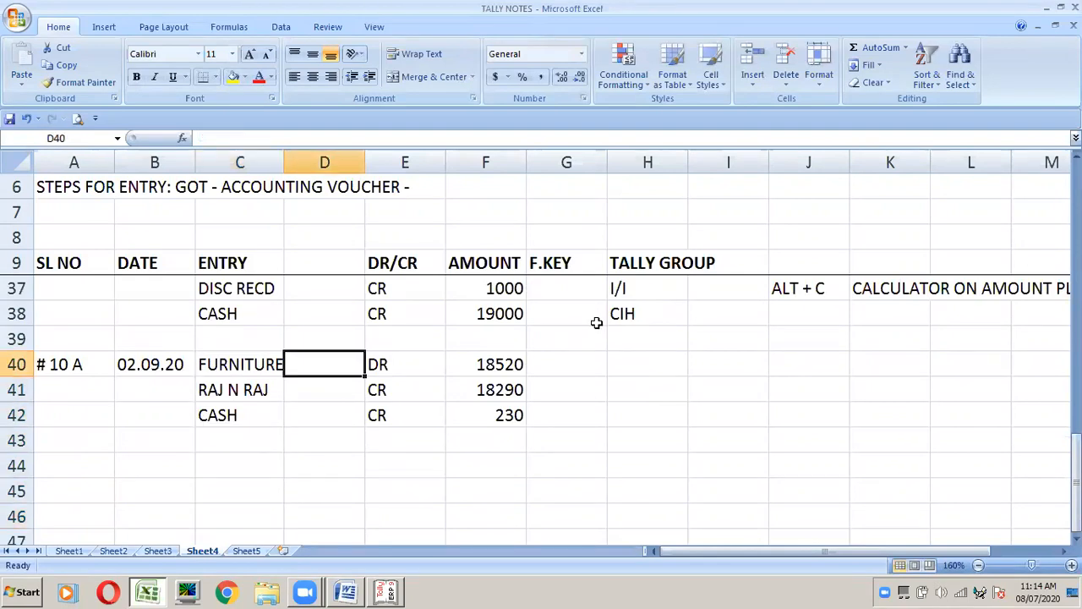
Step: Return to Tally, enter the narration "FURNITURE PUR ON CREDIT AND 230 PAID AS FREIGHT." and accept the payment voucher
key(alt+Tab)
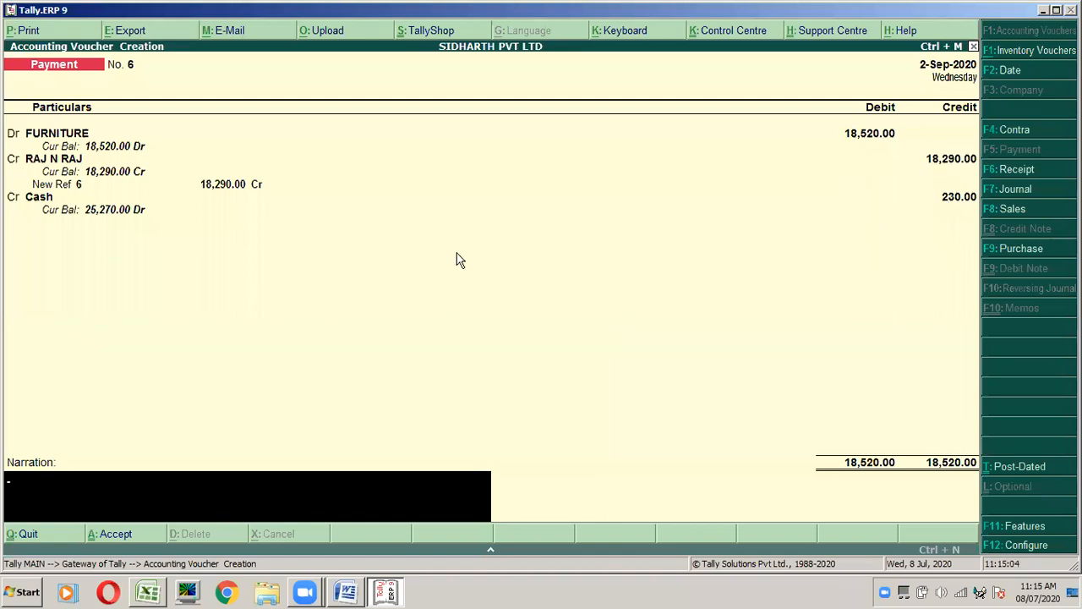
text(FURNITURE PUR)
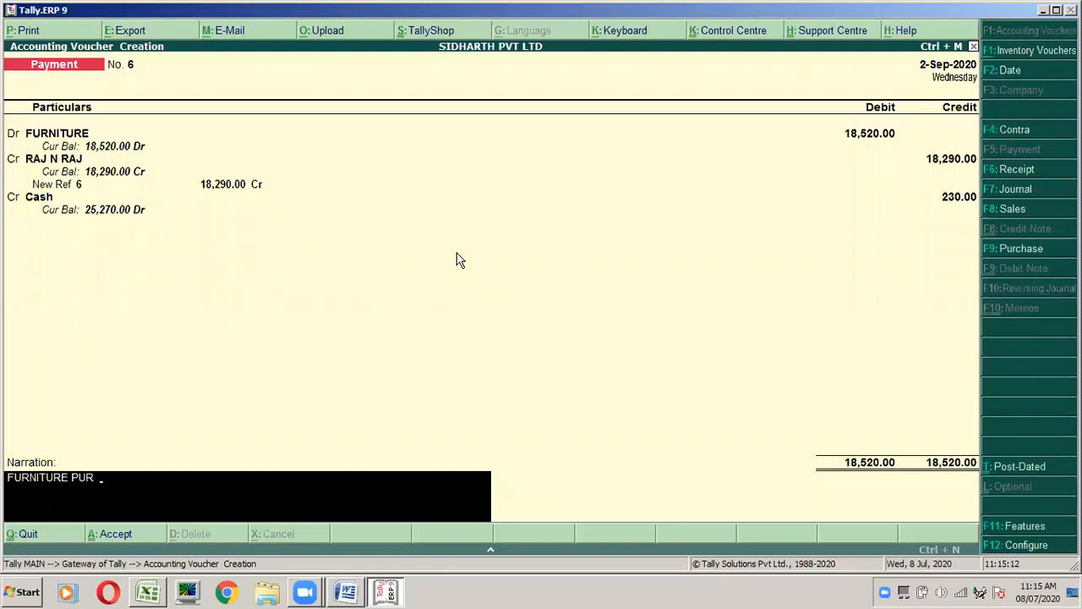
text(  B)
key(BackSpace)
text(ON CREDIT AND )
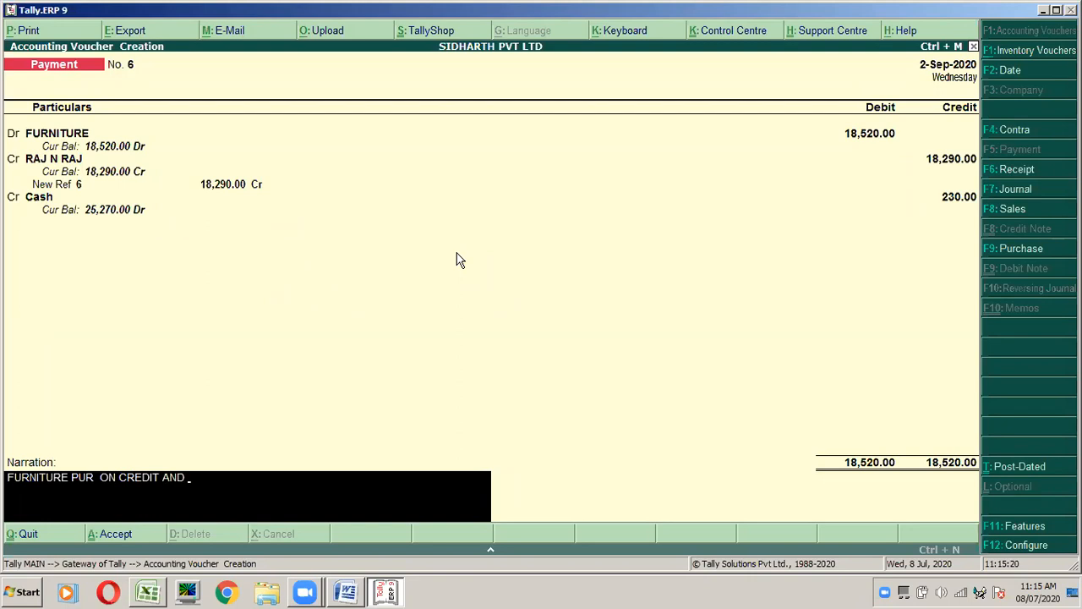
text(230 PAID AS FREIGHT)
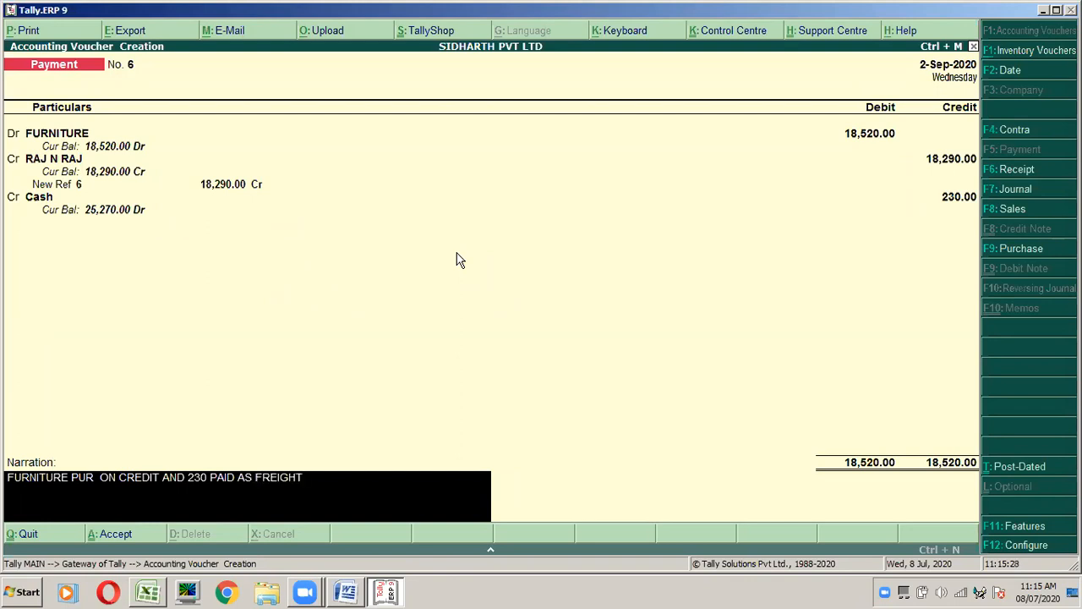
text(.)
key(Return)
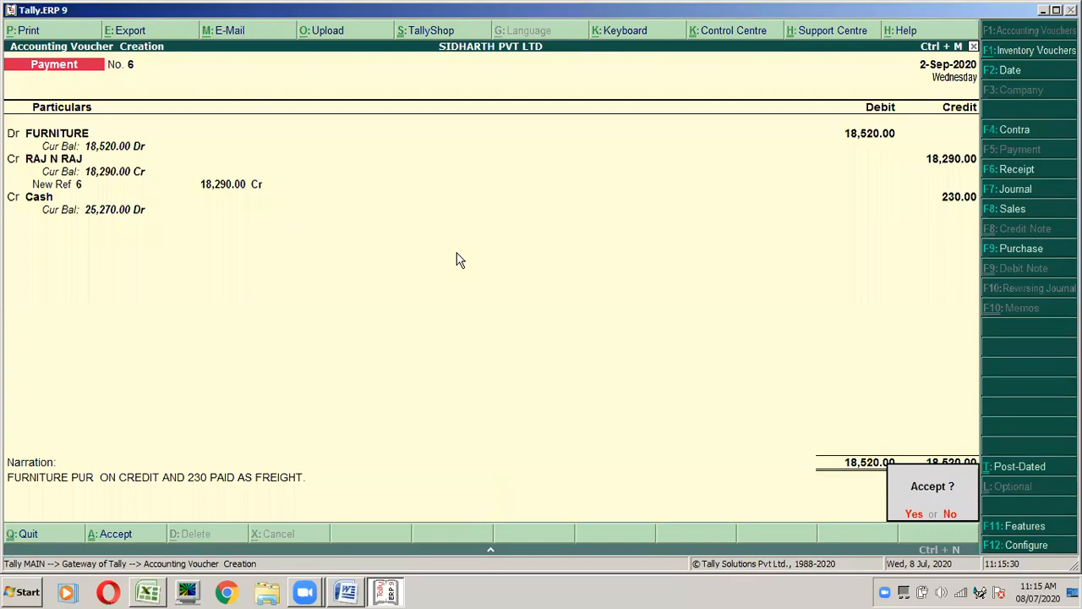
key(Return)
Step: Switch to the Excel notes and enter F5 in G40 as the function key for the FURNITURE line
key(alt+Tab)
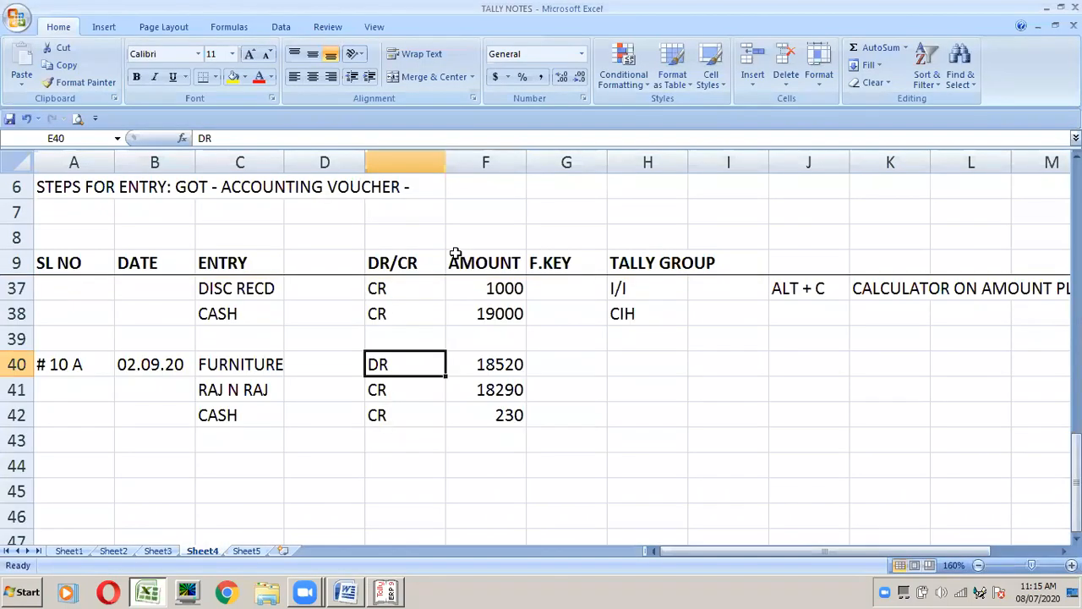
key(Right)
key(Right)
key(Up)
key(Up)
key(Up)
key(Up)
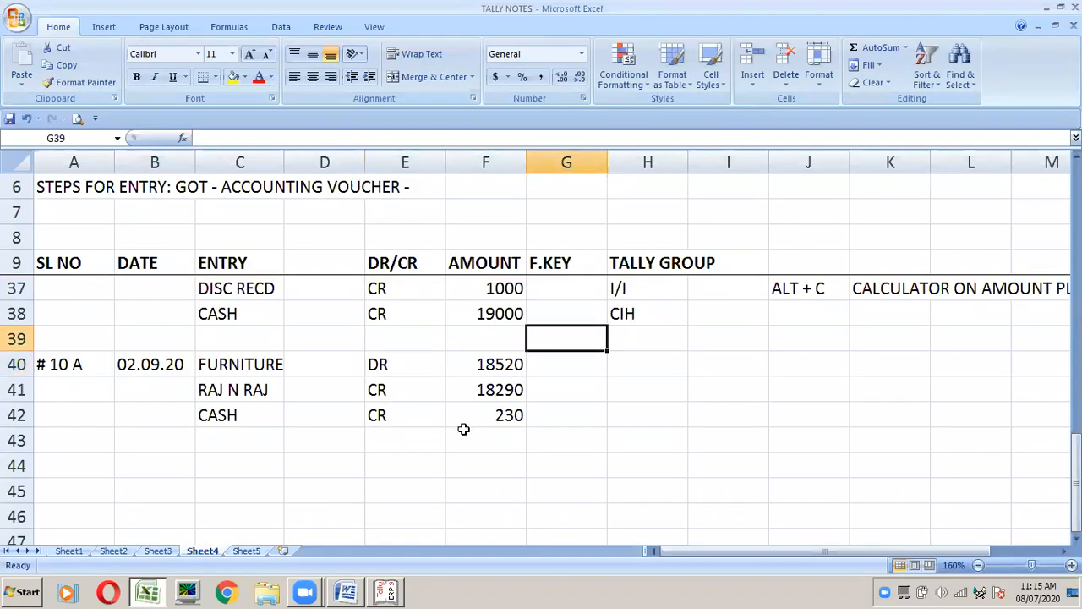
key(Down)
key(Down)
key(Down)
key(Down)
text(F5)
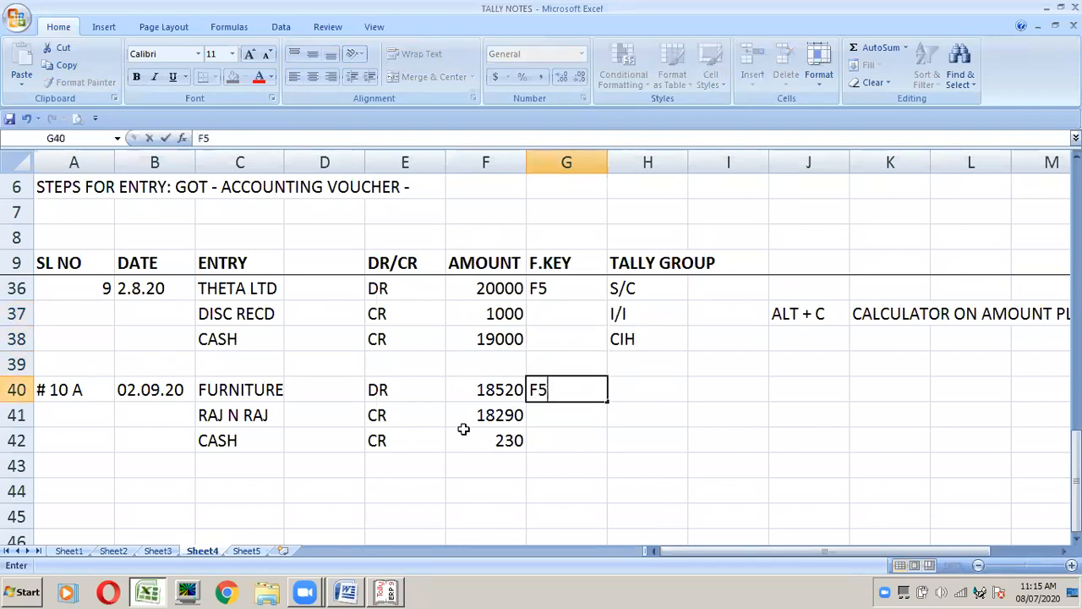
key(Return)
Step: Fill in the Tally groups in H40:H42: F/A for FURNITURE, S/C for RAJ N RAJ and CIH for CASH
click(464, 430)
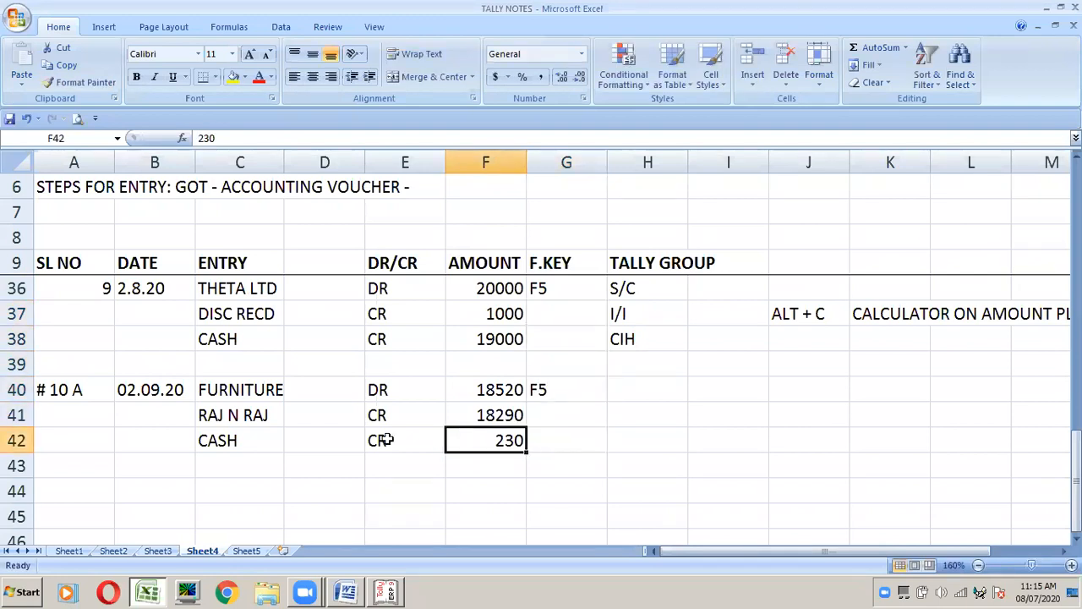
key(Up)
key(Up)
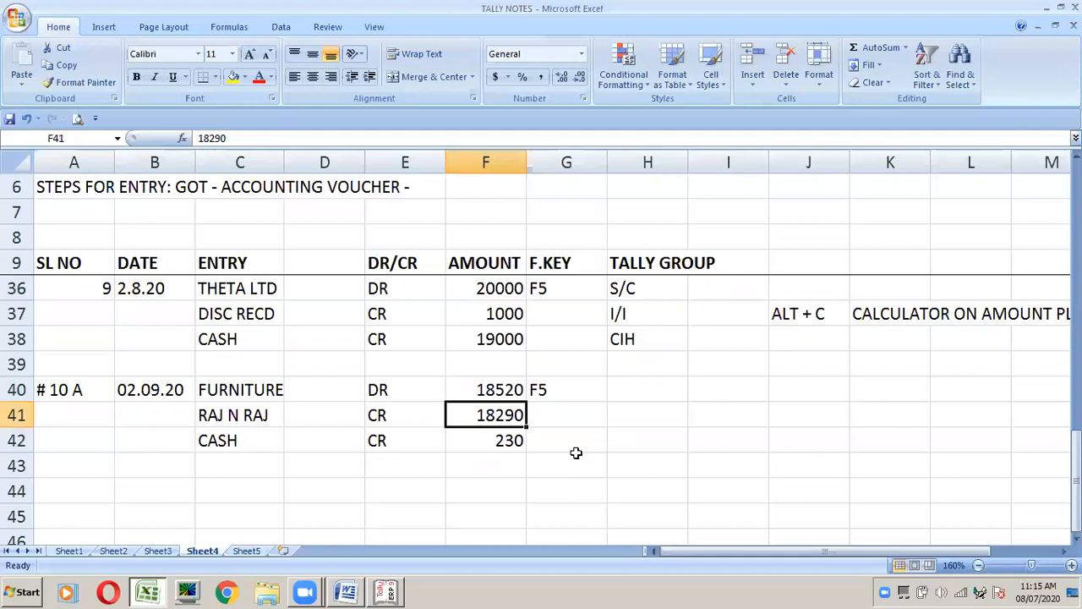
key(Right)
key(Right)
text(F/A)
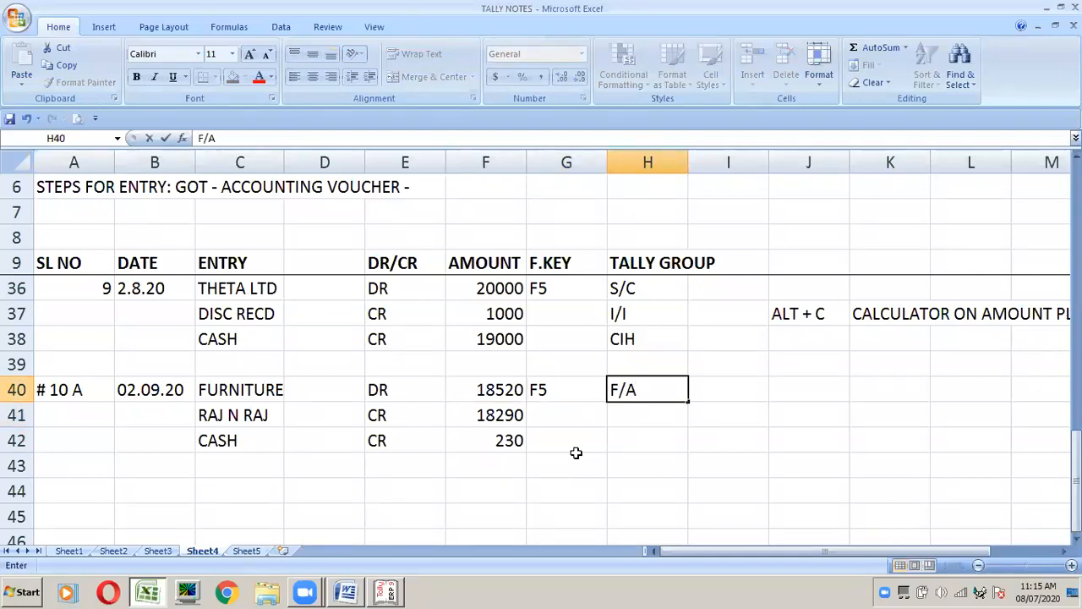
key(Return)
text(S/C)
key(ctrl+Return)
key(Return)
text(CIH)
key(ctrl+Return)
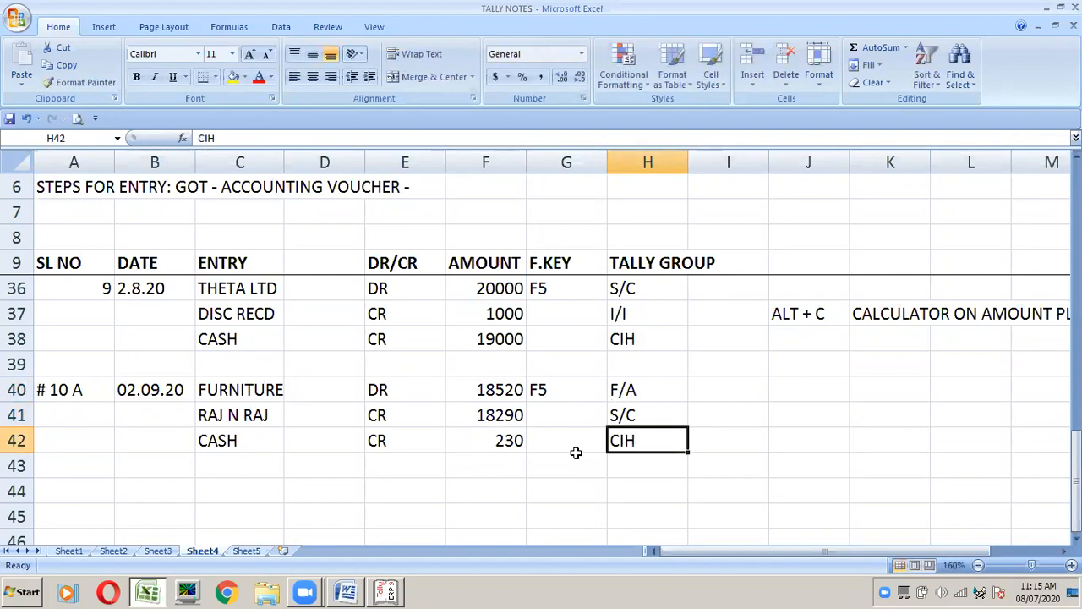
key(Down)
key(Down)
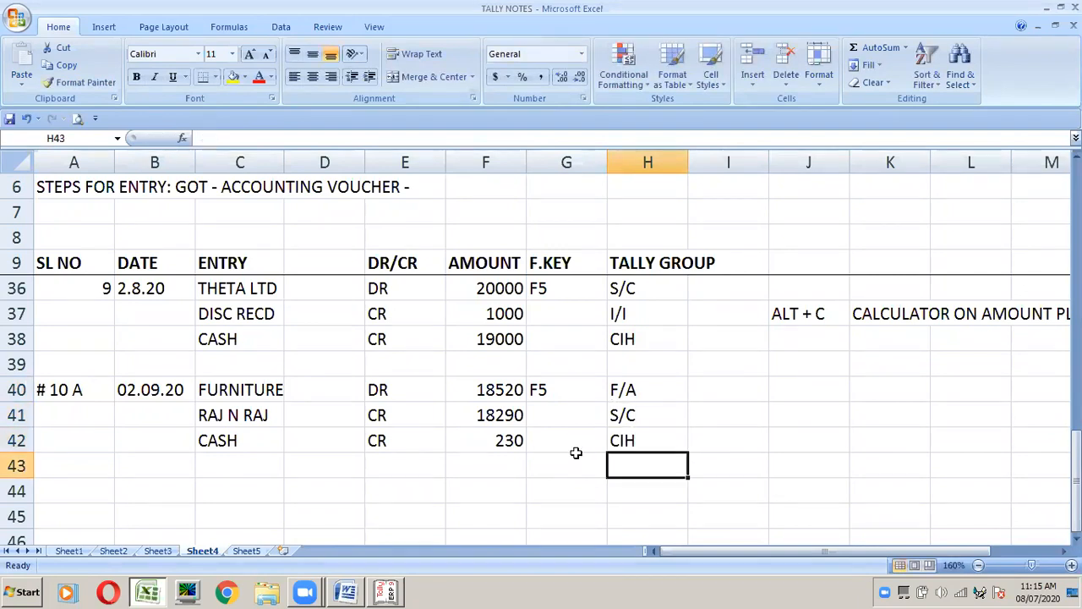
Step: Try to replace the serial number in A40 with a plain 10
key(Left)
key(Left)
key(Left)
key(Left)
key(Left)
key(Left)
key(Left)
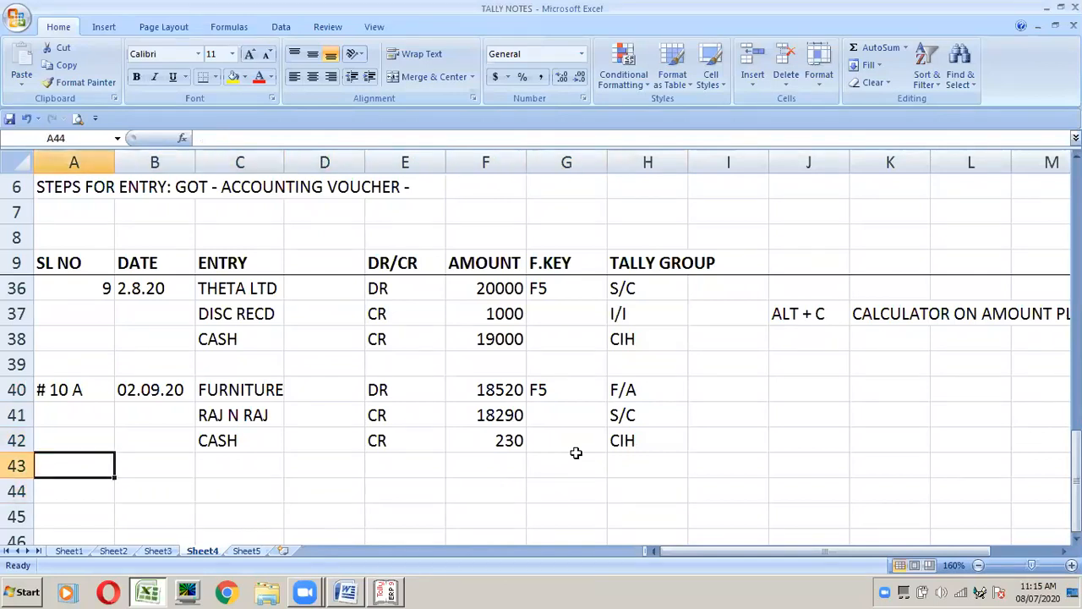
key(Up)
key(Up)
key(Up)
key(Up)
text(10)
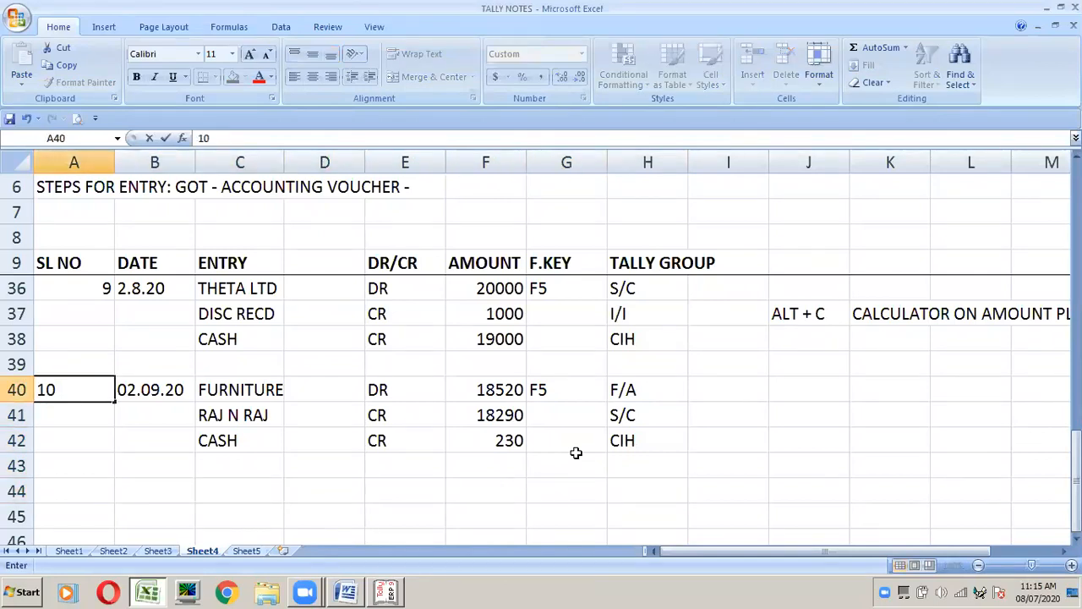
key(Return)
Step: Copy blank cell A39 over A40 to reset its number format, and enter 10 as the serial number
key(Up)
key(Up)
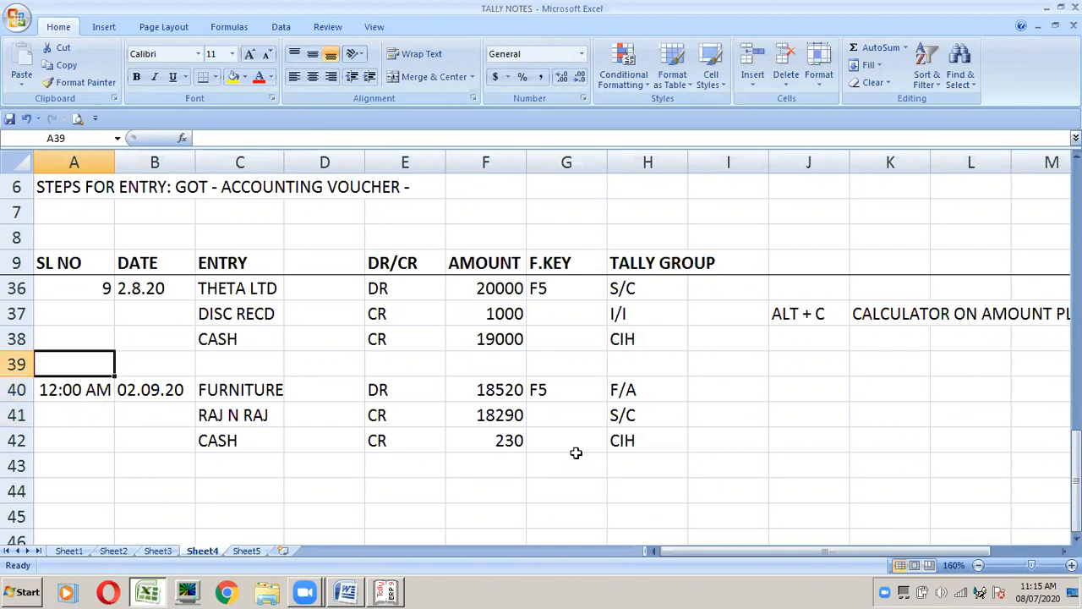
key(ctrl+c)
key(Down)
key(ctrl+v)
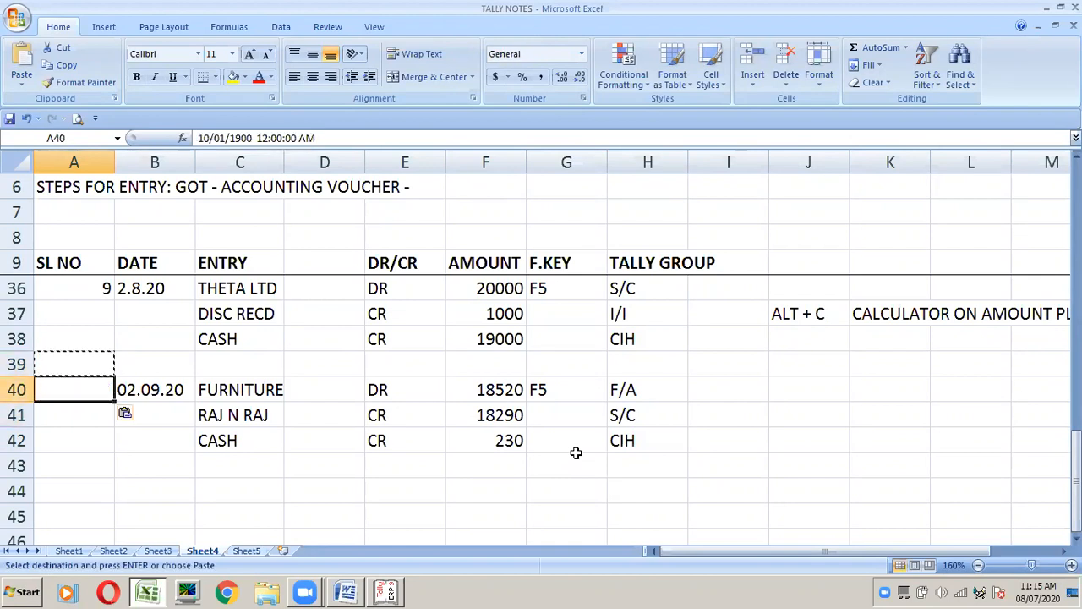
text(10)
key(Return)
Step: Enter 11 in A44 as the serial number of the next transaction
key(Down)
key(Down)
key(Down)
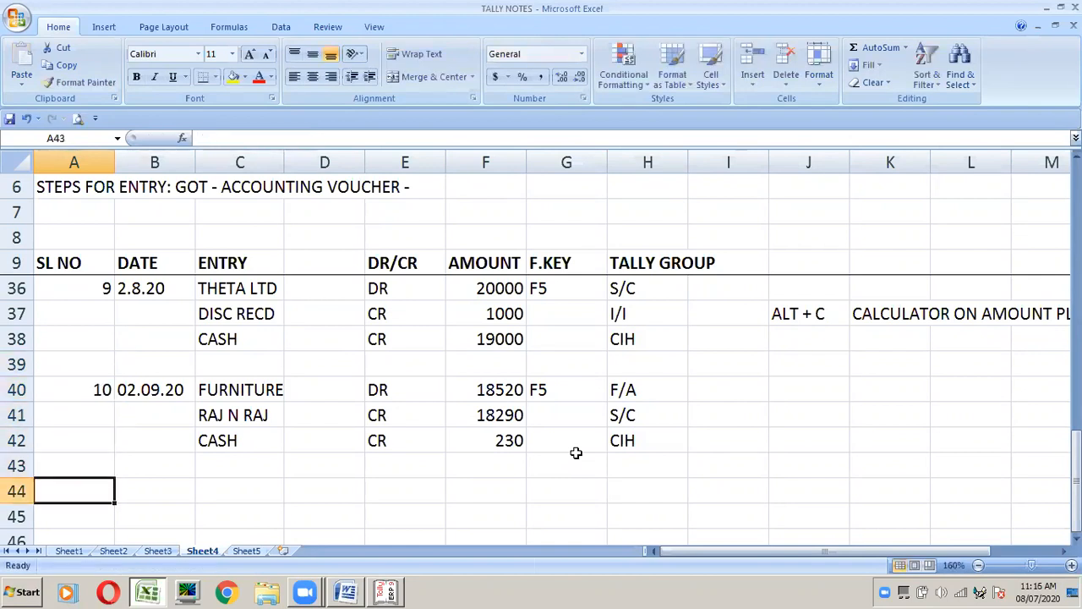
text(11)
key(Return)
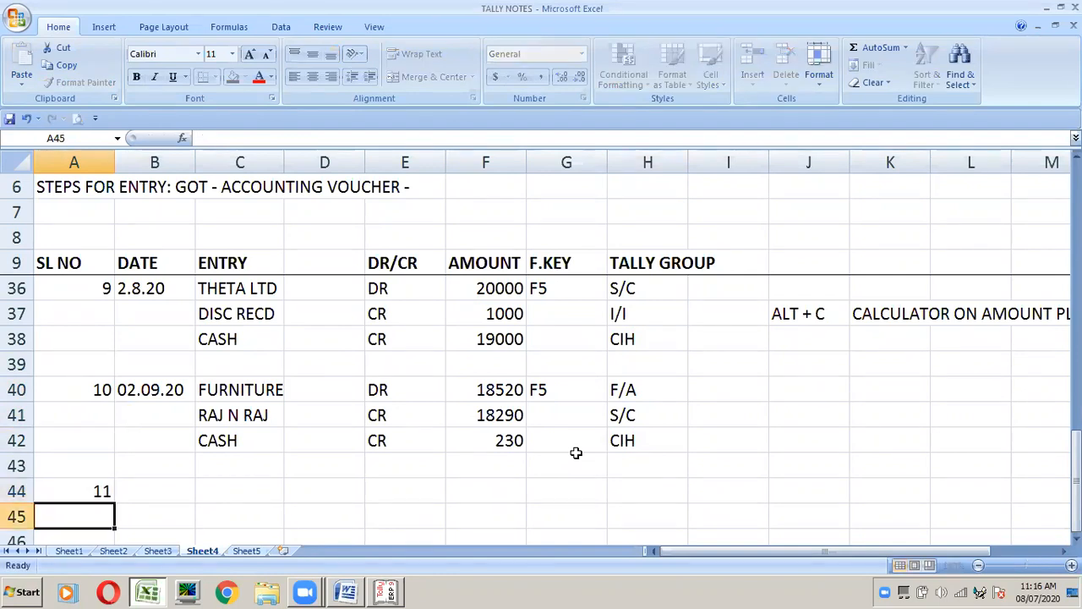
key(Down)
key(Down)
key(Down)
key(Up)
key(Up)
key(Up)
key(Up)
Step: Check transaction 11 in the Word assignment and start a Receipt voucher in Tally dated 2-9
key(alt+Tab)
key(alt+Tab)
click(346, 592)
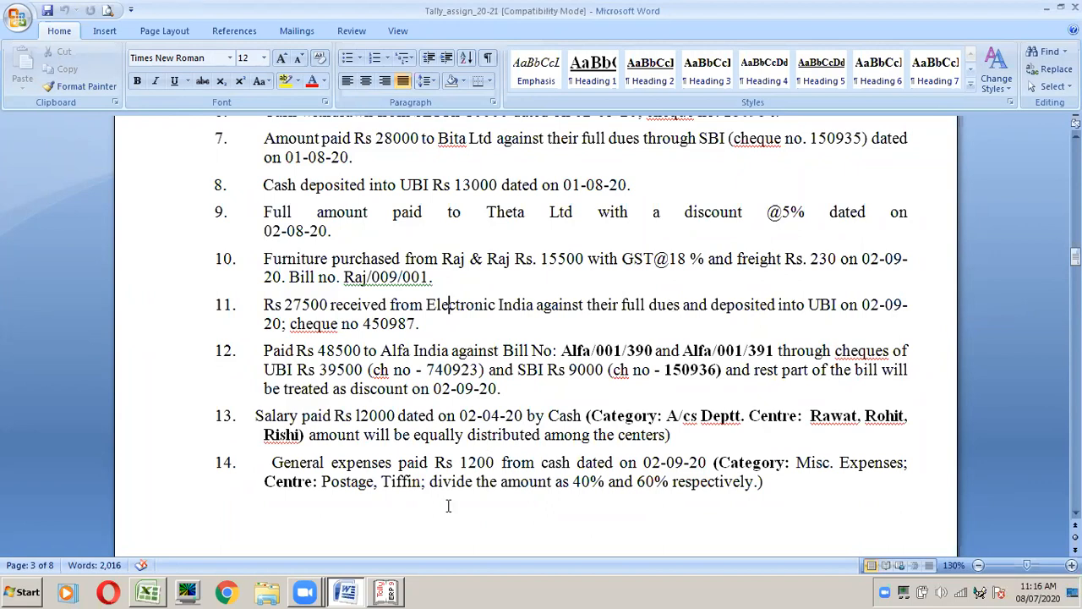
click(388, 593)
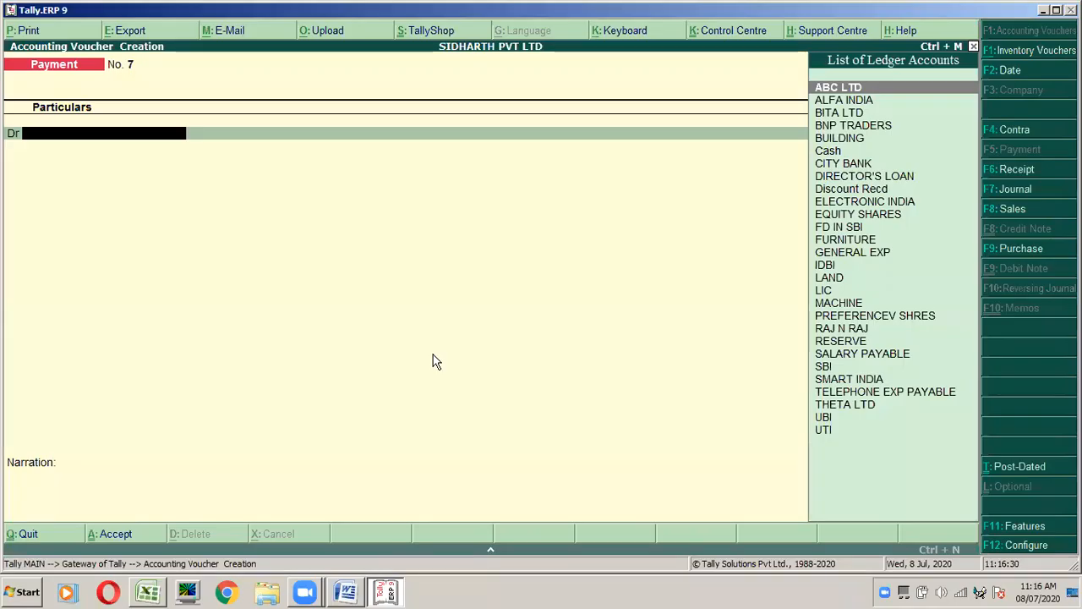
key(F6)
key(alt+Tab)
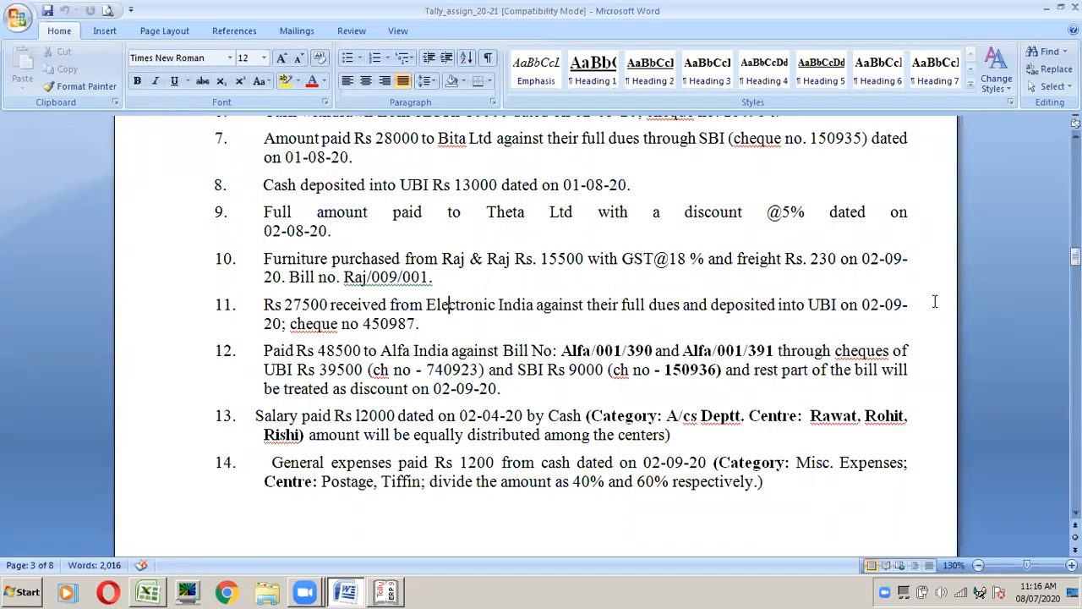
key(alt+Tab)
key(F2)
text(2)
text(-9)
key(Return)
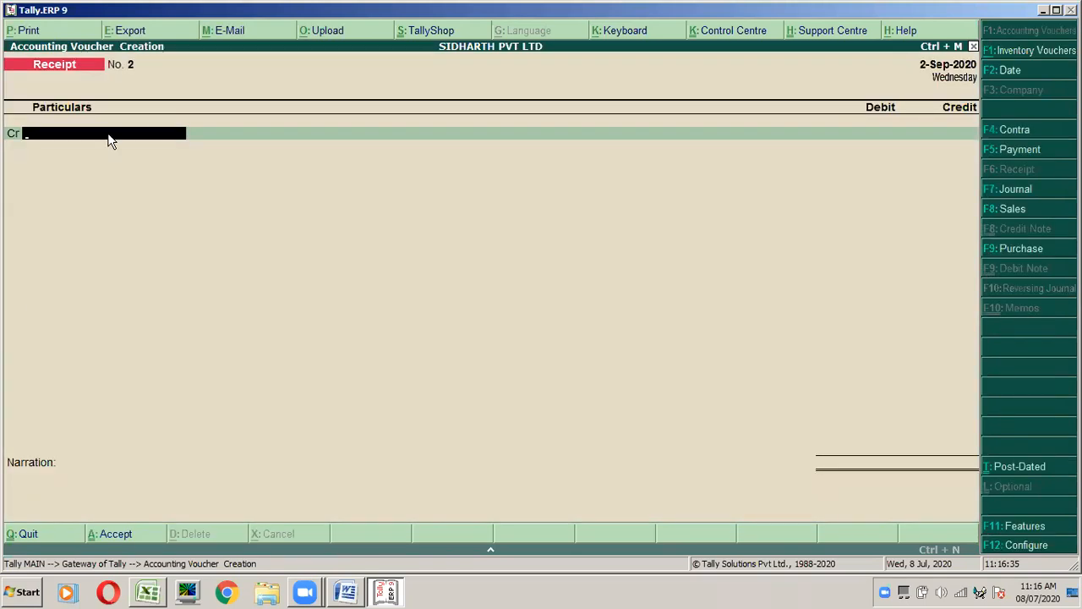
Step: Recheck transaction 11 in the Word assignment and choose ELECTRONIC INDIA as the ledger credited in Tally's receipt voucher
key(alt+Tab)
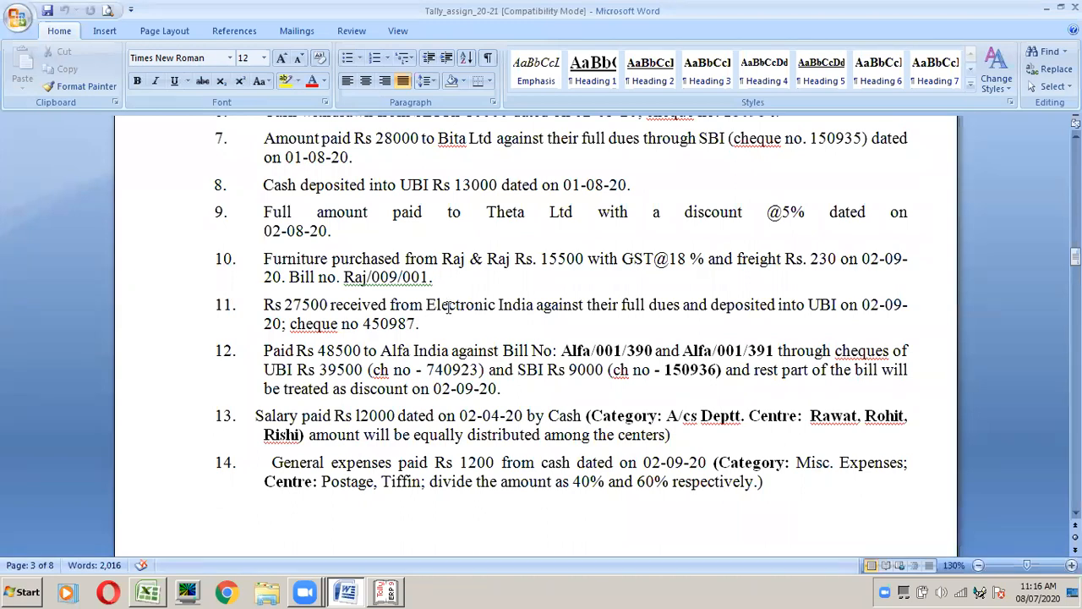
key(alt+Tab)
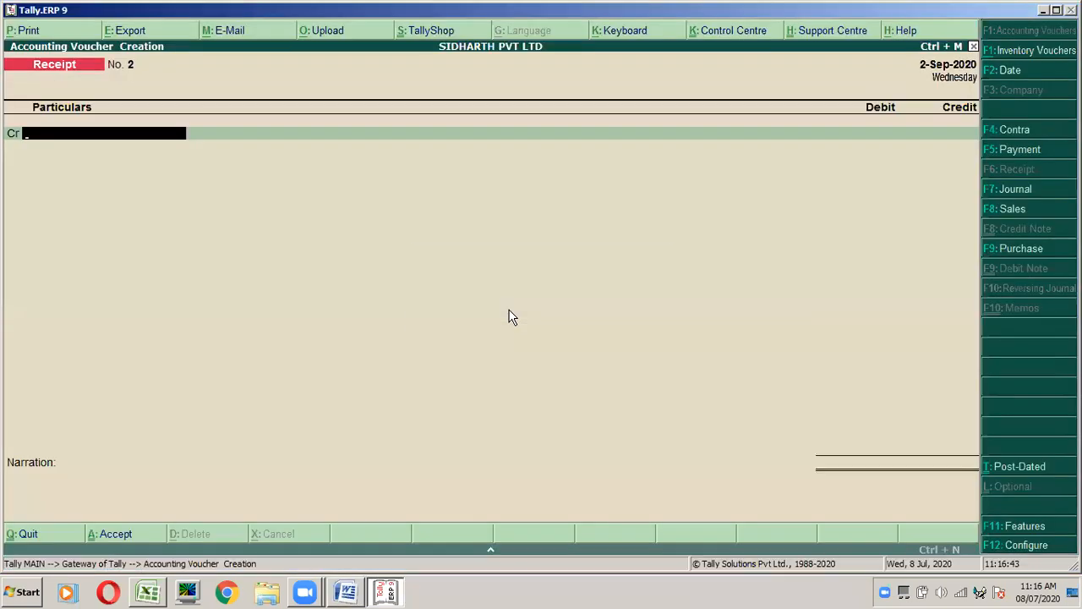
key(alt+Tab)
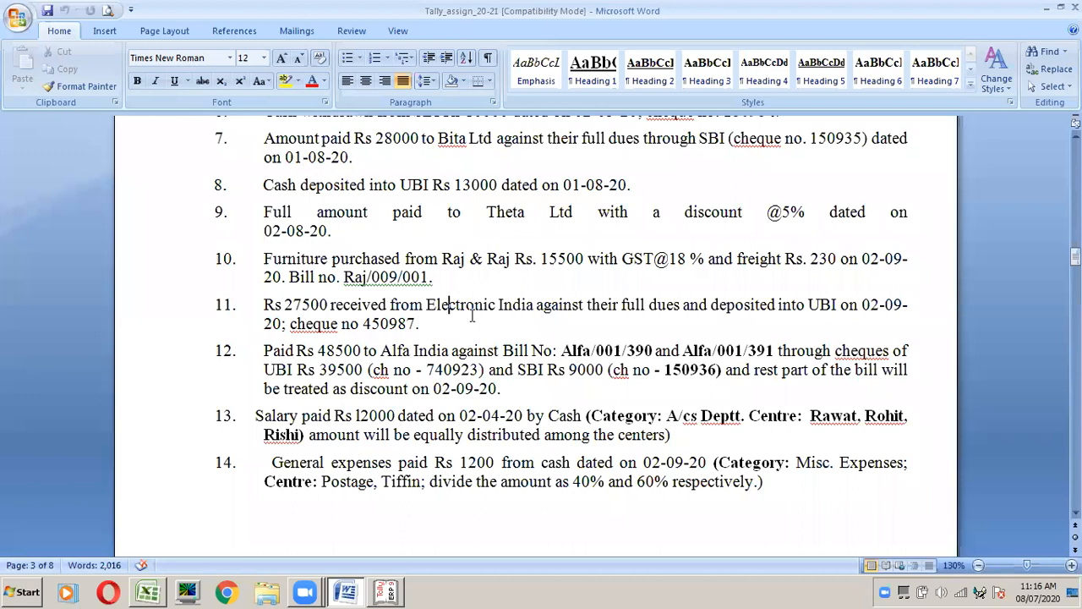
key(alt+Tab)
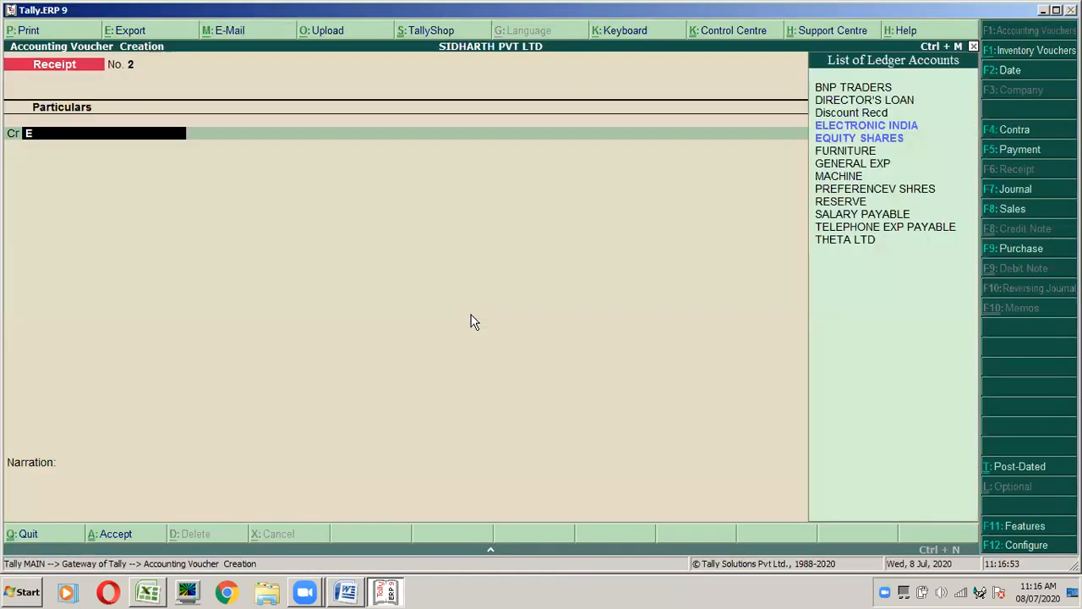
text(ELE)
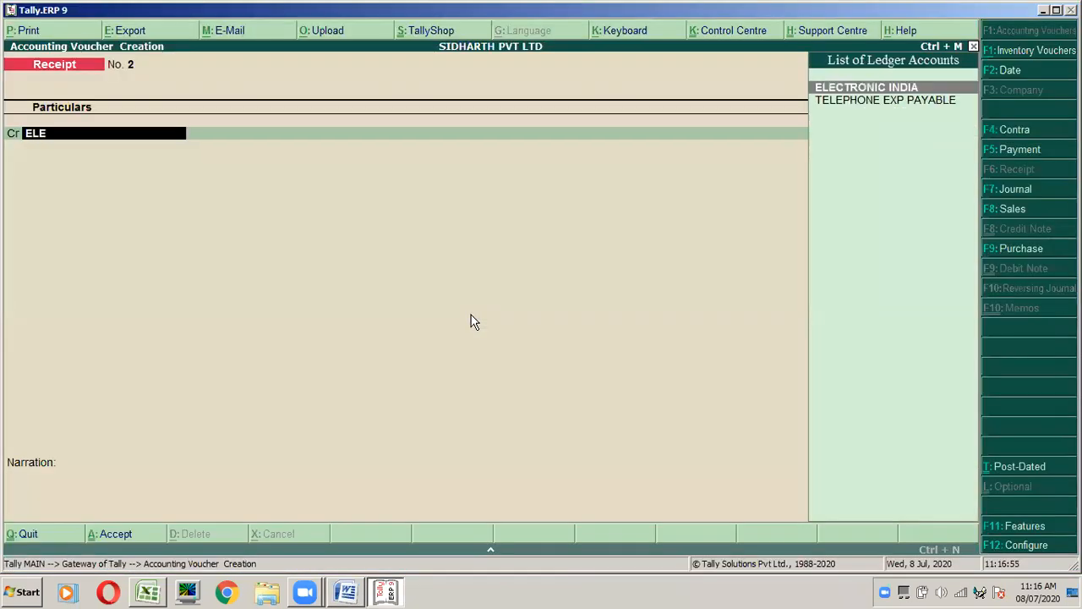
click(859, 95)
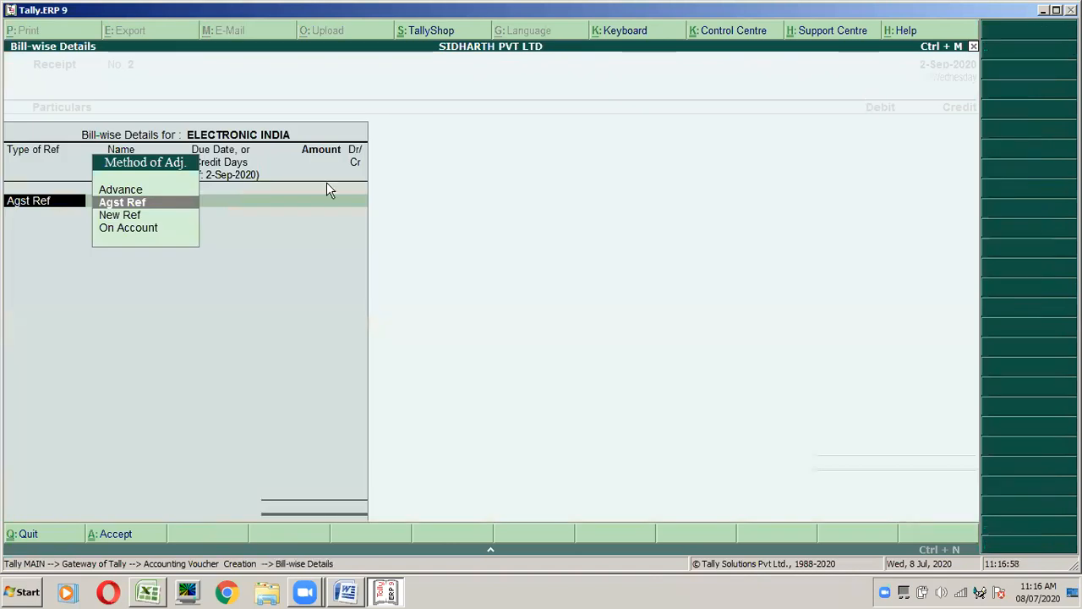
Step: Adjust the ELECTRONIC INDIA credit as Agst Ref against its pending 2-Feb-2020 bill for 30,000 and end the bill-wise list
click(147, 206)
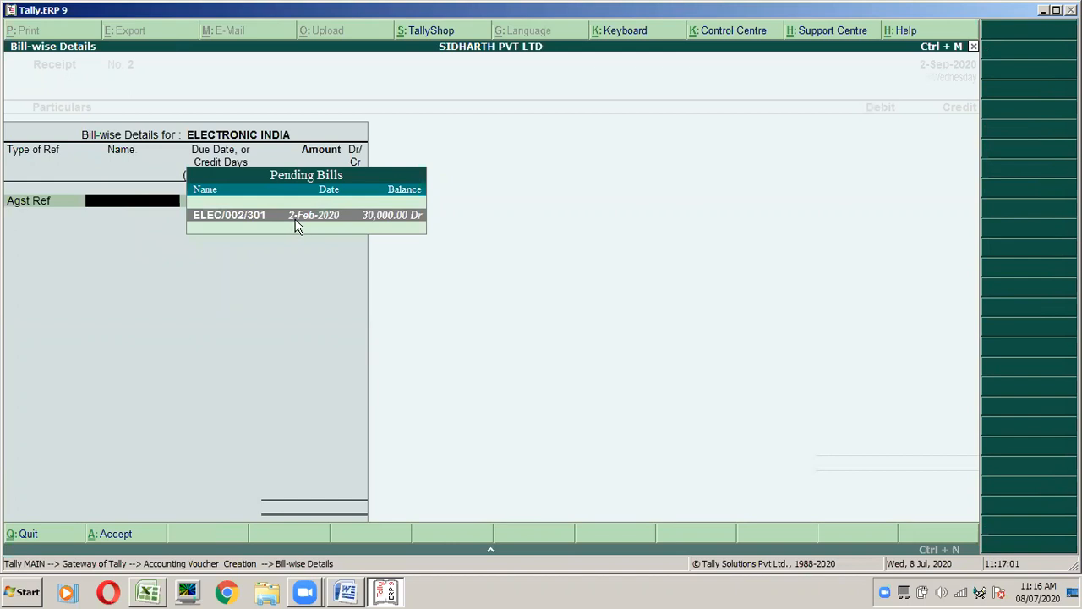
click(390, 225)
key(Return)
key(Return)
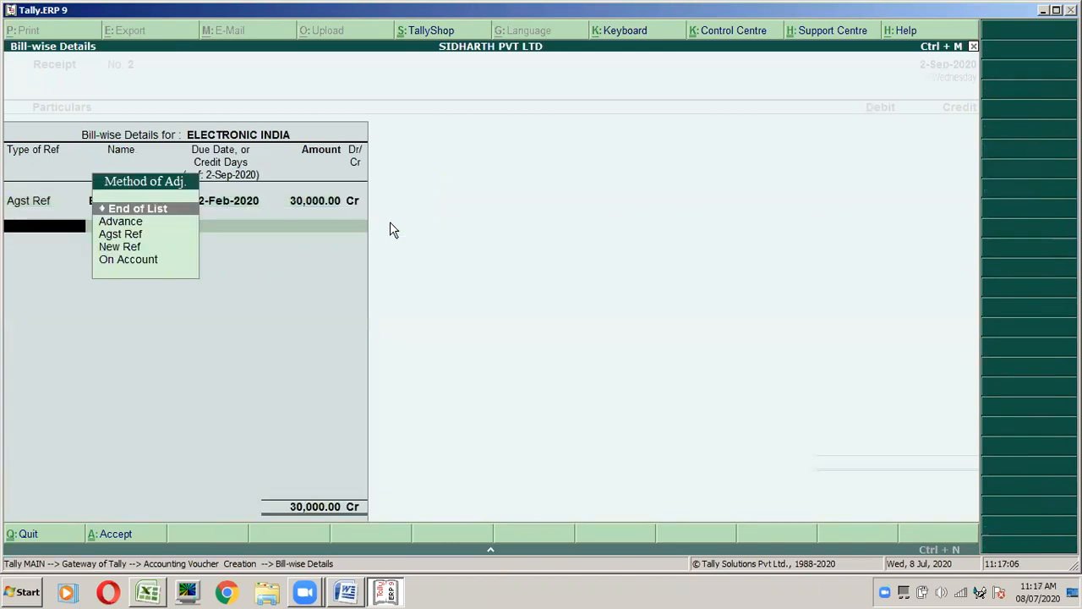
key(Return)
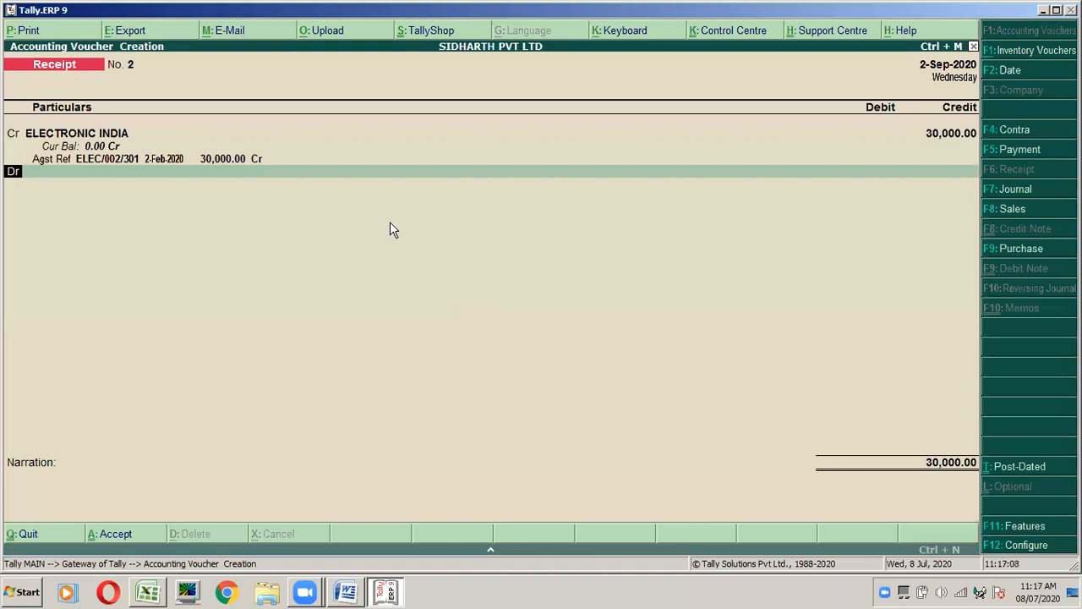
Step: Begin the receipt's debit line and consult transaction 11 in the Word assignment for its details
key(Return)
key(alt+Tab)
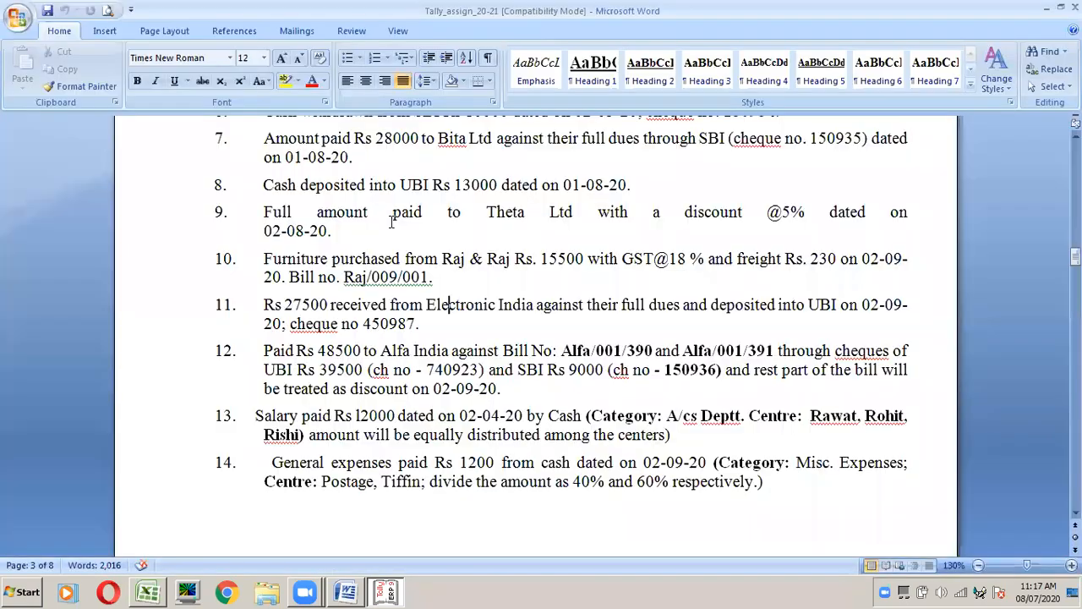
Step: In the Tally receipt voucher for Electronic India, debit the UBI ledger with 27500
click(833, 306)
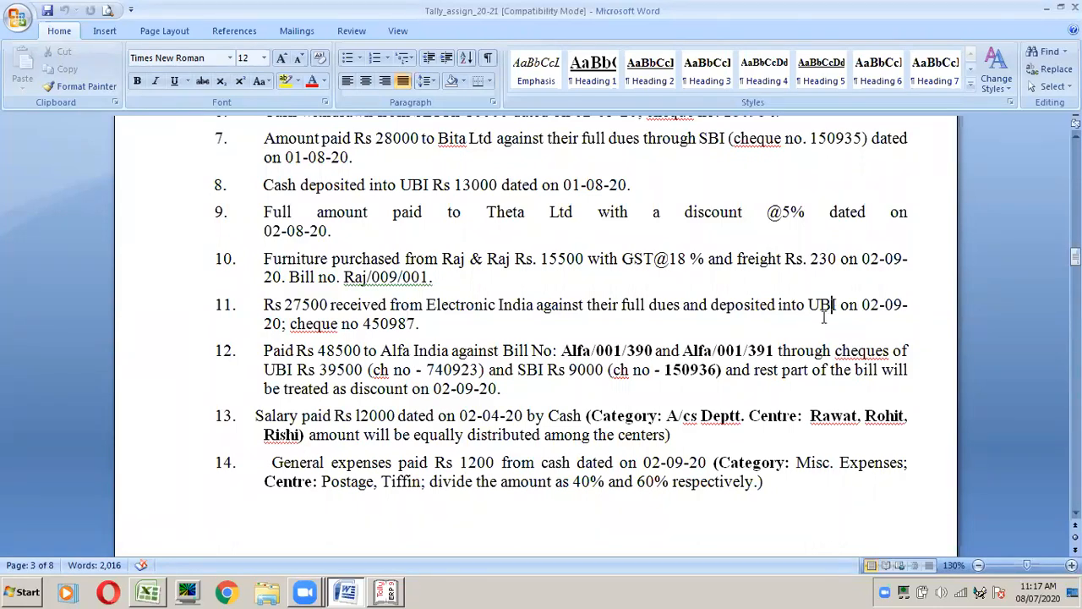
key(alt+Tab)
text(ubi)
key(Return)
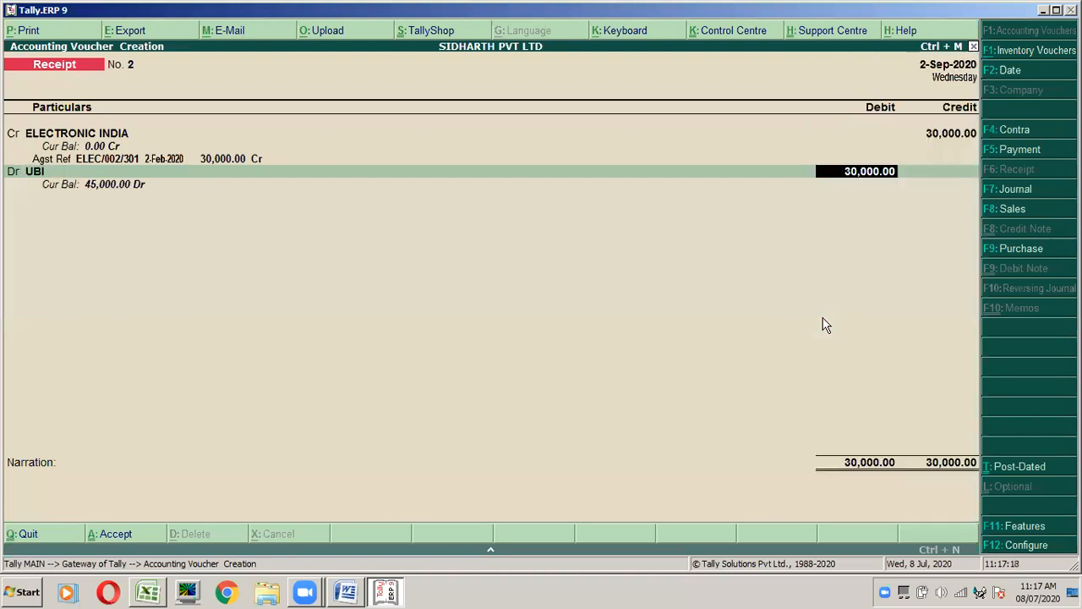
key(alt+Tab)
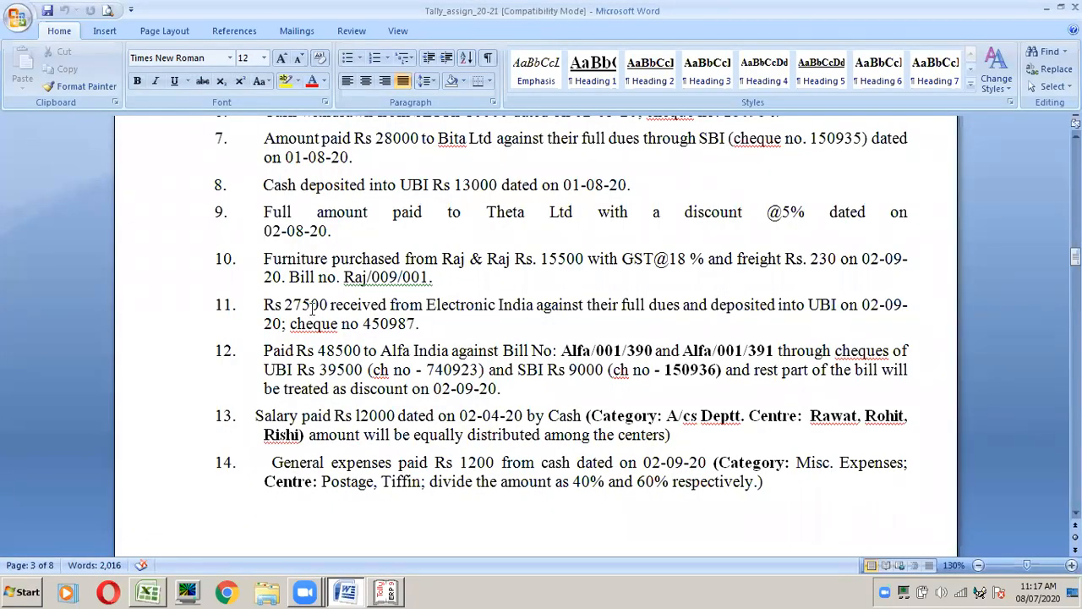
key(alt+Tab)
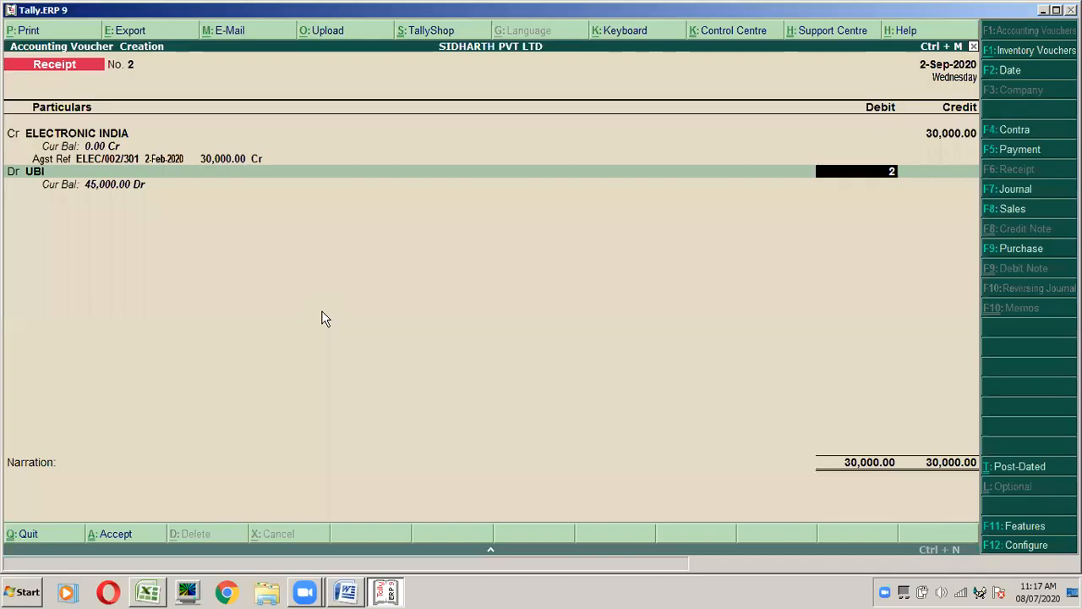
text(27500)
key(Return)
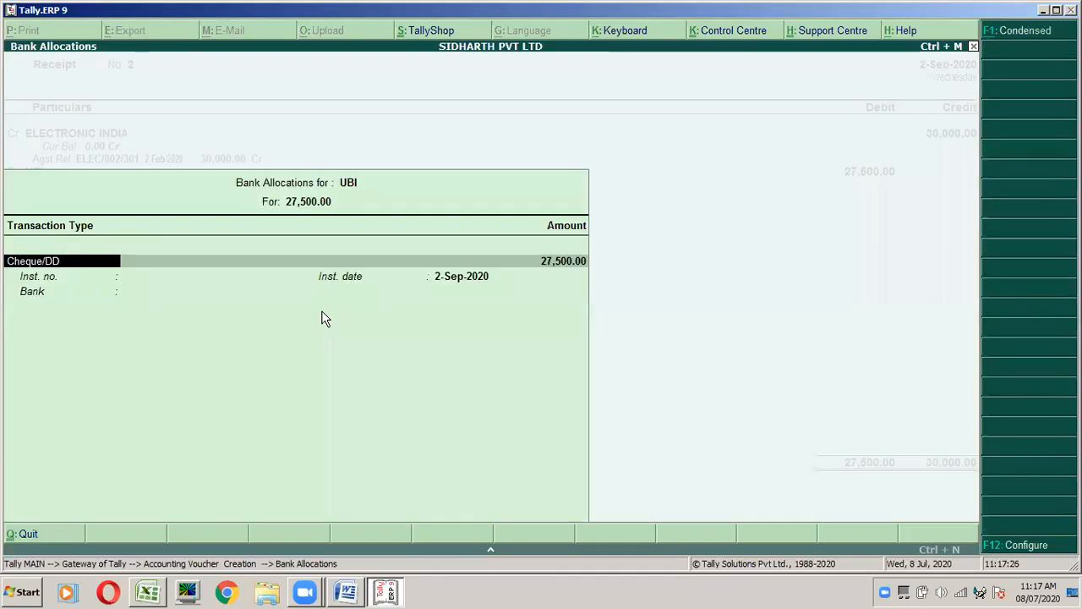
Step: Complete the UBI bank allocation as Cheque/DD with instrument number 450987 copied from the Word assignment, leaving the bank blank
key(Return)
key(Return)
key(alt+Tab)
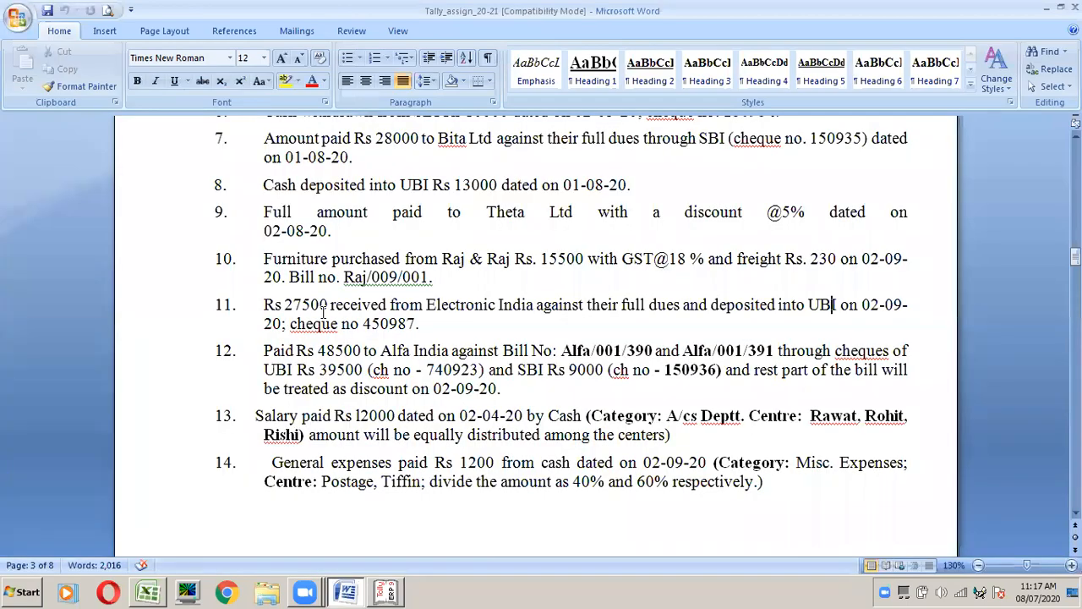
double_click(388, 324)
key(alt+Tab)
key(ctrl+alt+v)
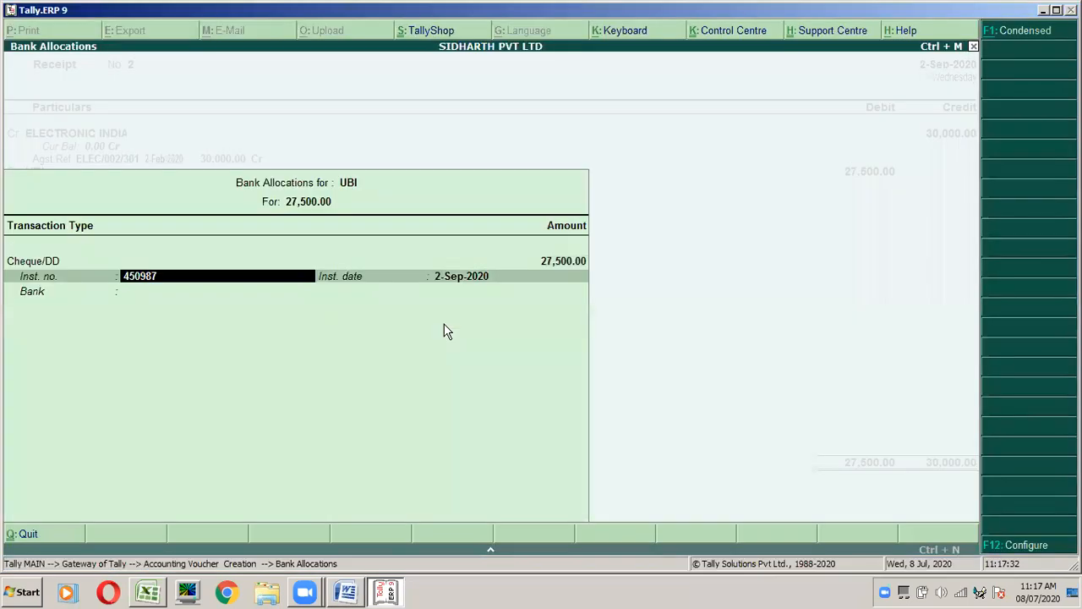
key(Return)
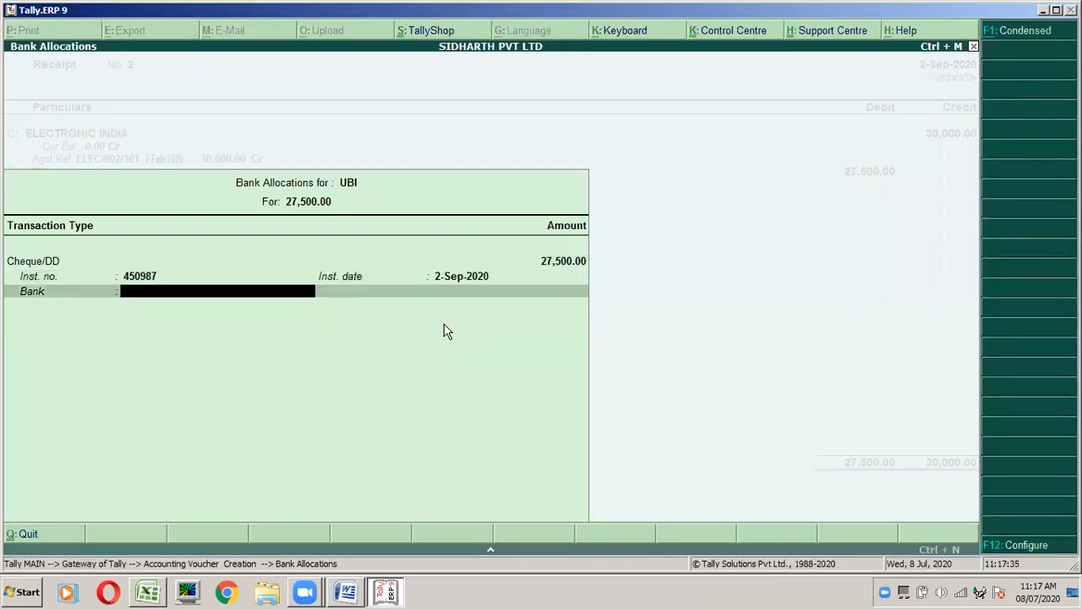
key(Return)
key(alt+Tab)
double_click(445, 324)
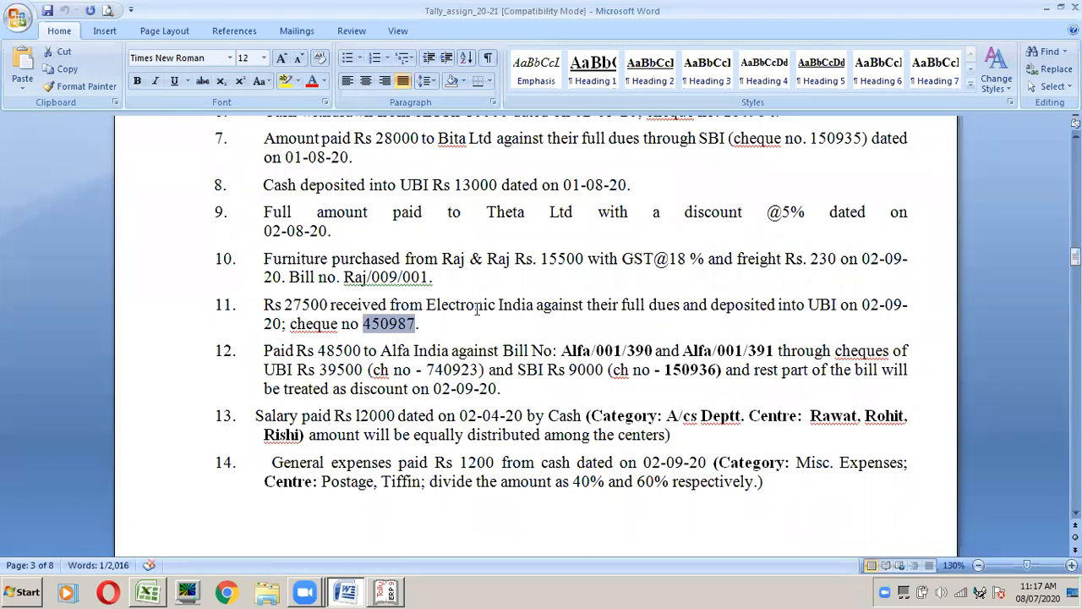
key(alt+Tab)
key(Return)
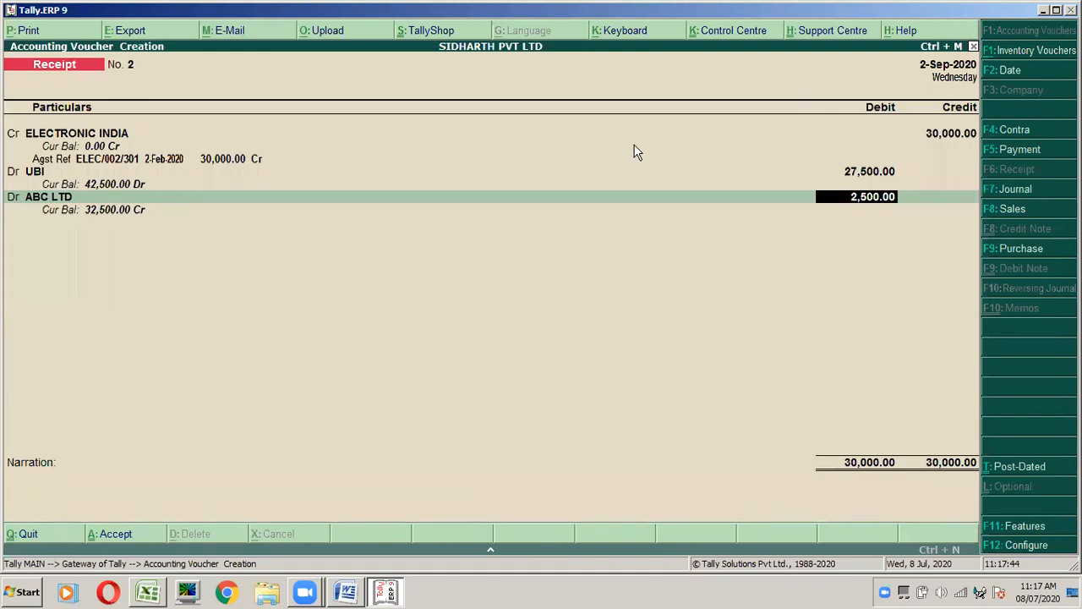
key(BackSpace)
key(Return)
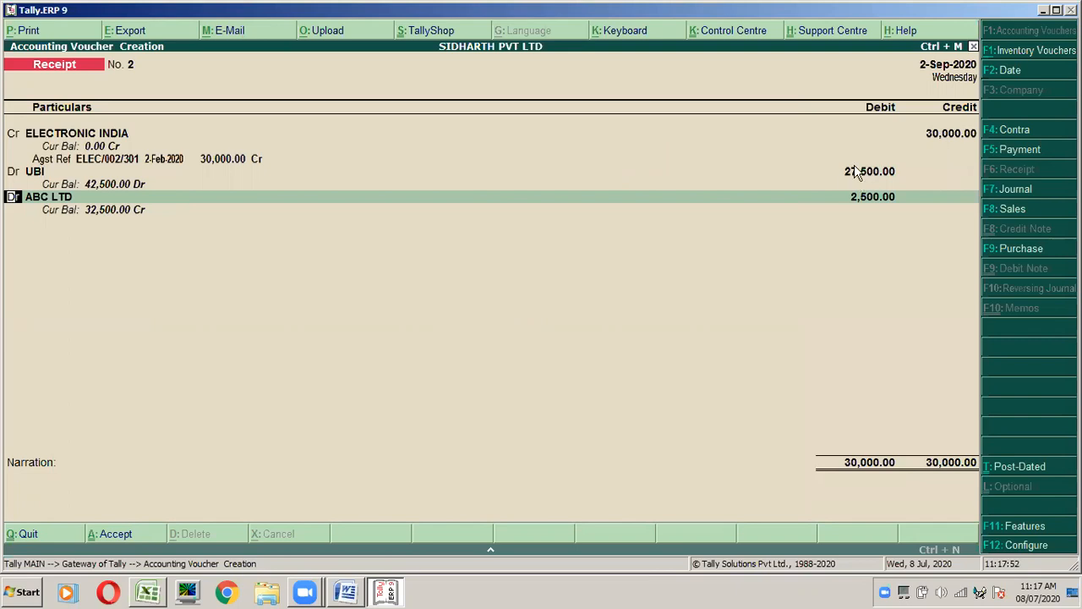
key(alt+Tab)
click(639, 305)
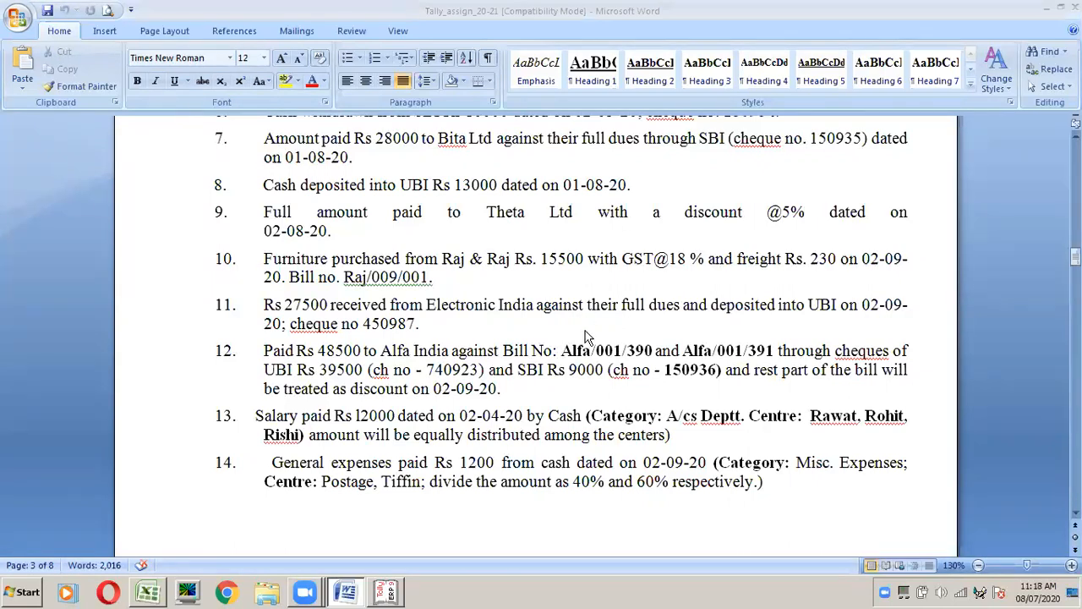
key(alt+Tab)
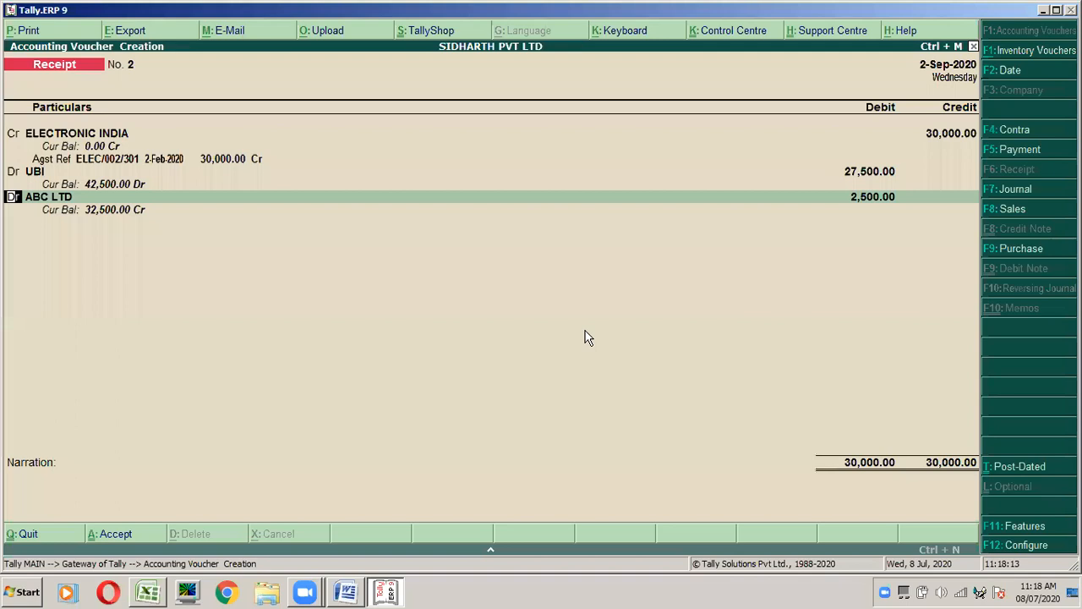
Step: Create a DISC ALLOWED ledger under Indirect Expenses for the voucher's remaining debit line
key(alt+c)
text(D)
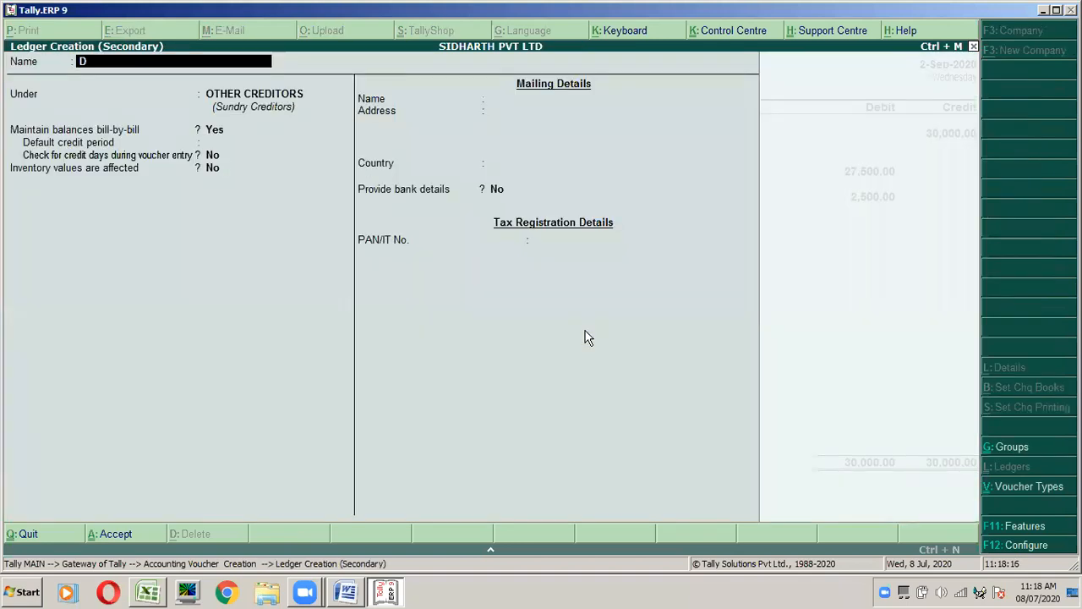
text(ISC ALLOWED)
key(Return)
text(in)
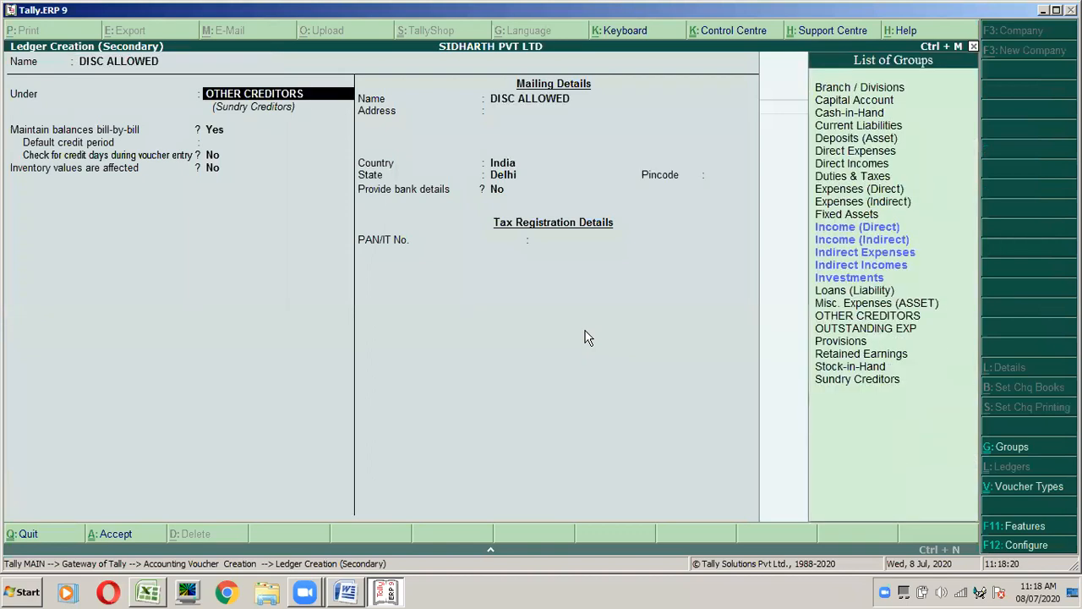
key(Down)
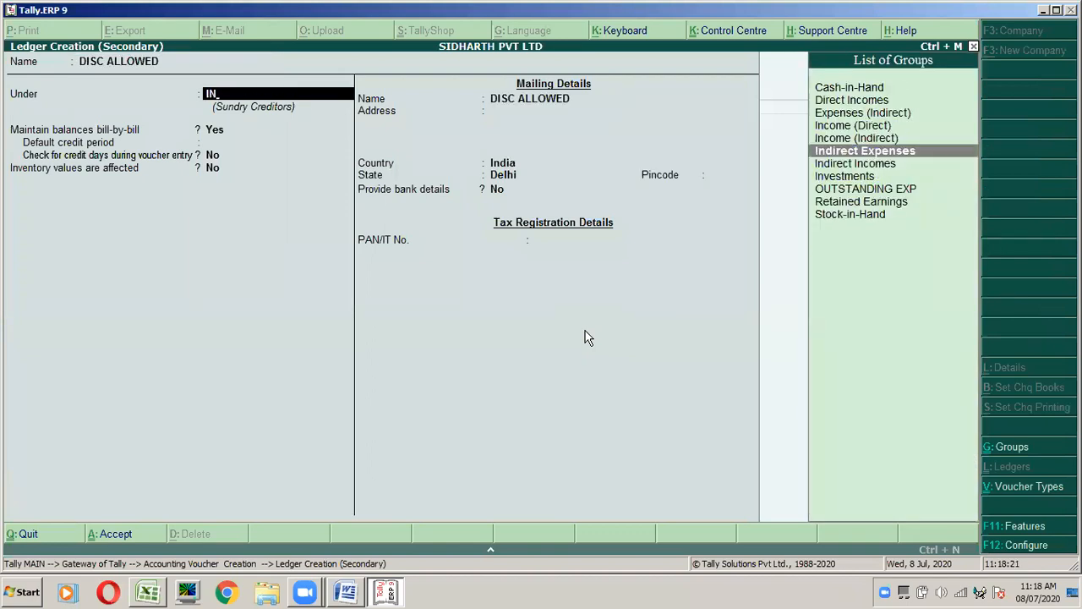
key(Return)
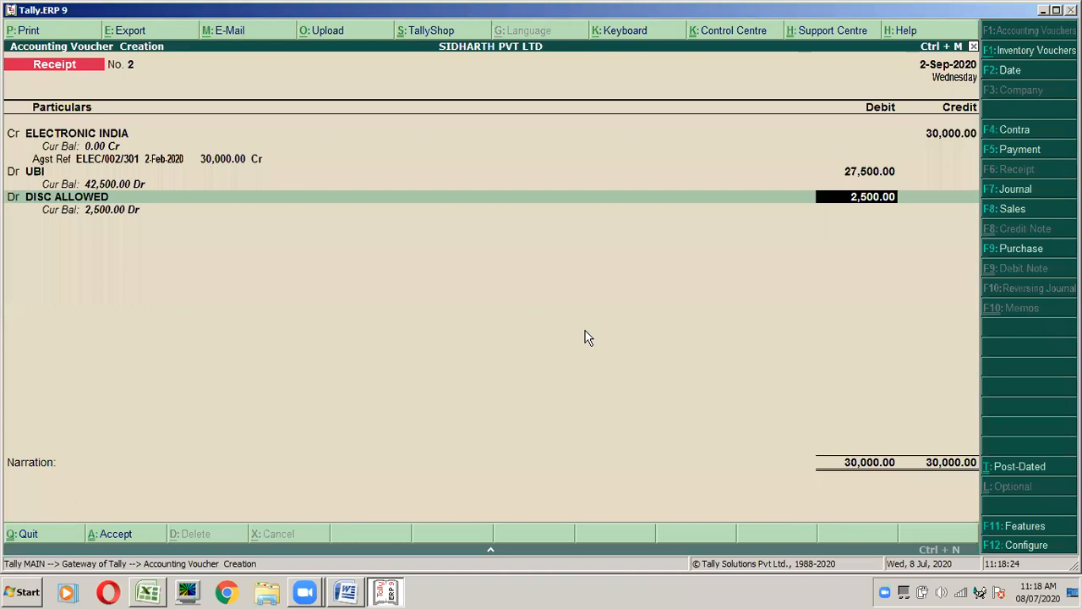
Step: Accept the 2,500 discount debit, add the narration "AMOUNT RECD FROM ELECTRONIC INDIA AS FULL SETTLEMENT" and save the receipt
key(Return)
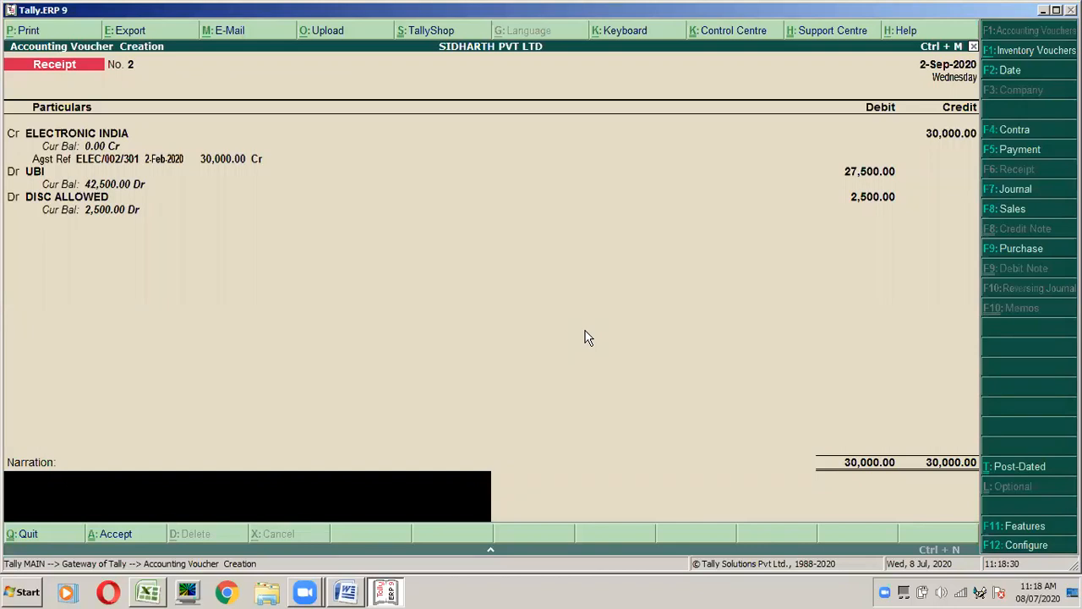
text(AMOUNT RECD FROM ELECTRONIC INDIA)
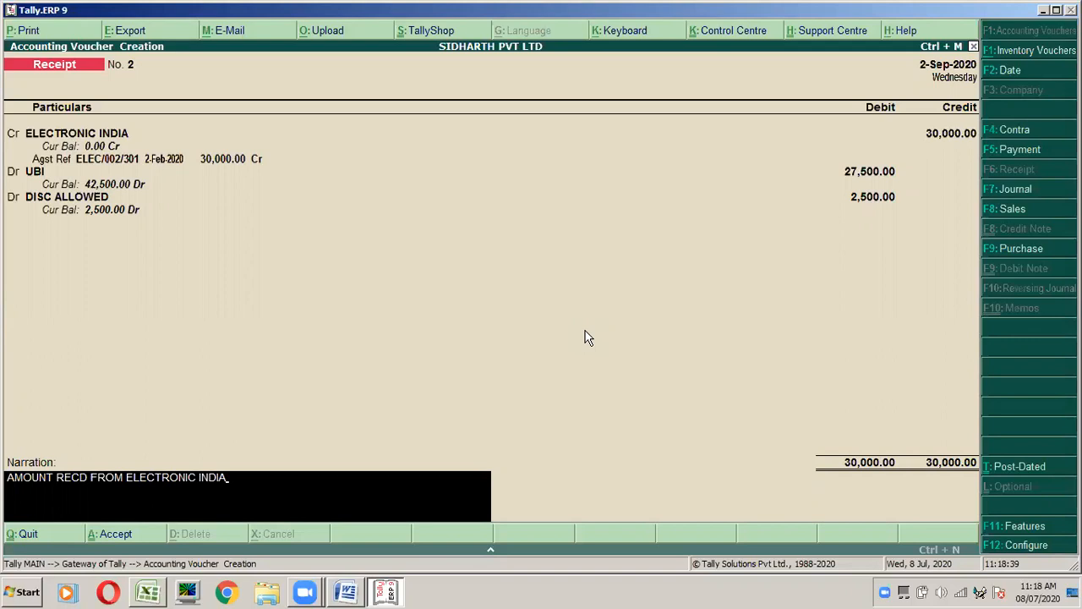
text( AS FULL SETTLEM)
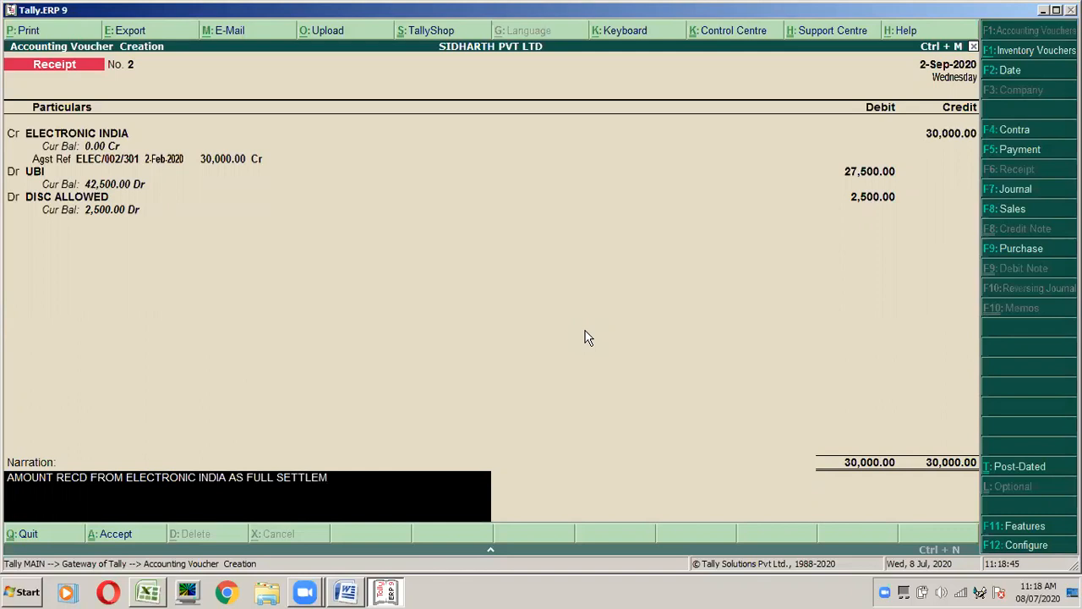
text(ENT)
key(Return)
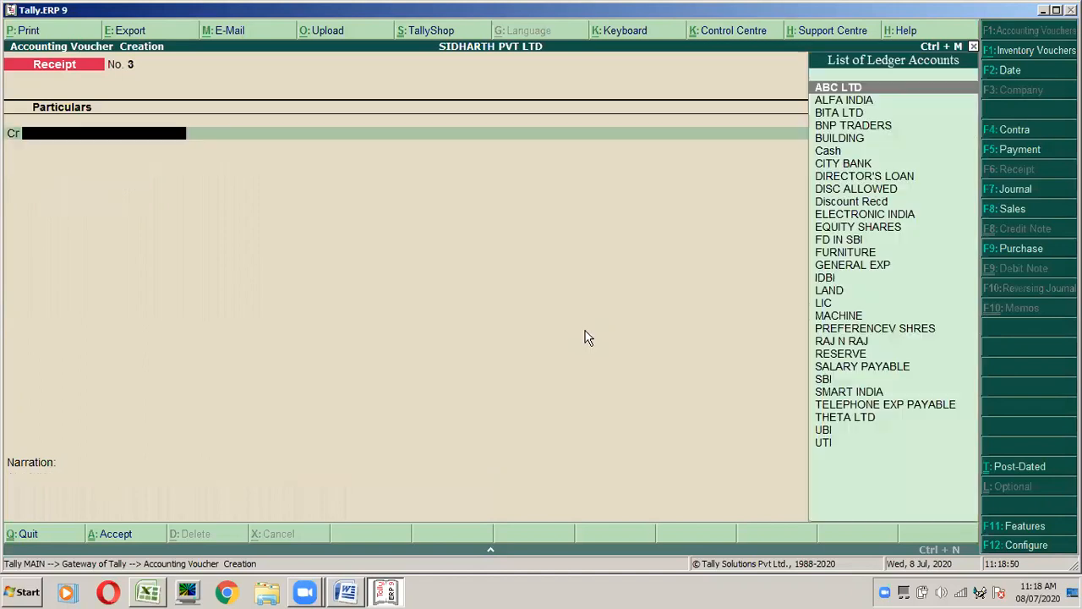
Step: Check the assignment and the notes workbook, and reopen the saved Electronic India receipt in Tally to review its entries
key(alt+Tab)
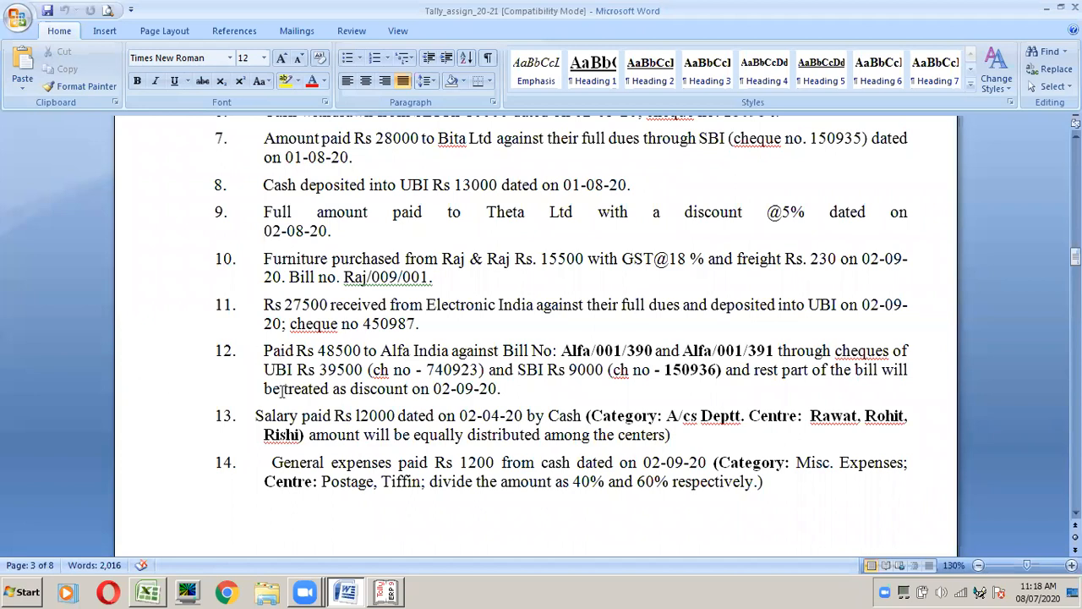
key(alt+Tab)
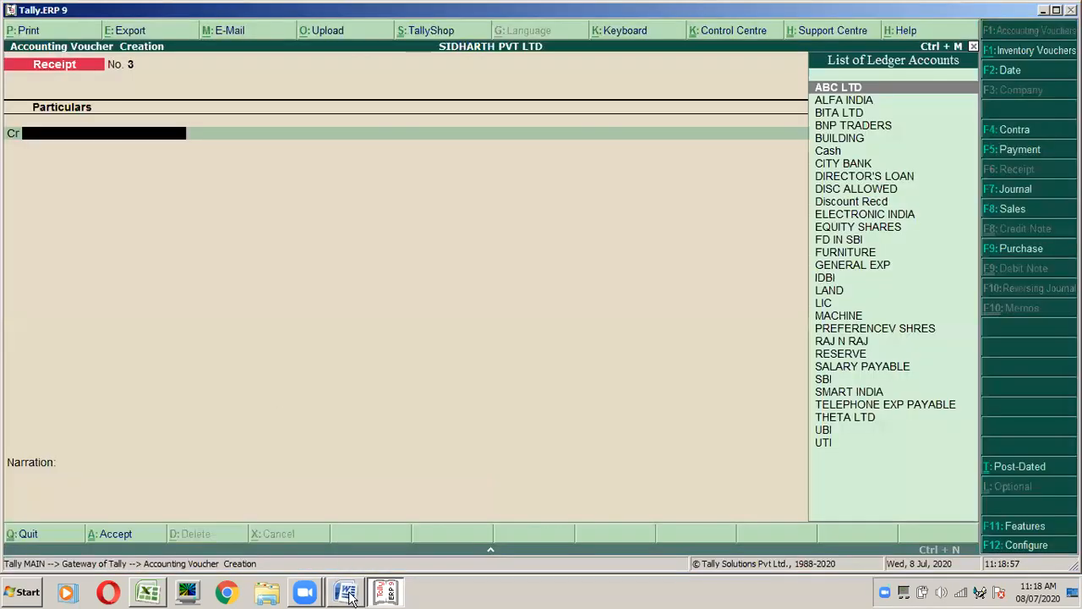
click(147, 591)
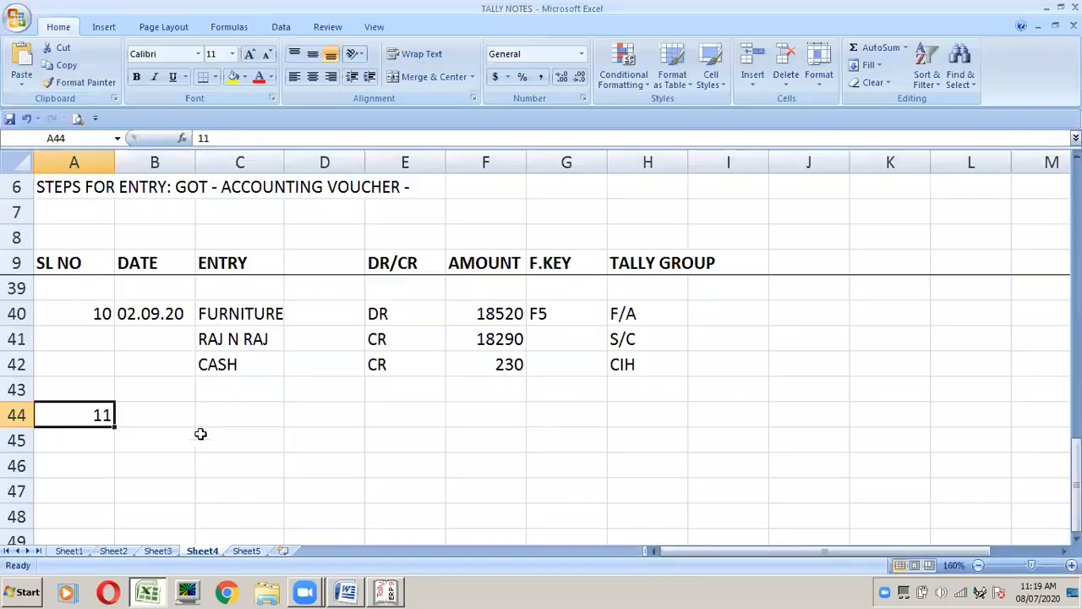
key(alt+Tab)
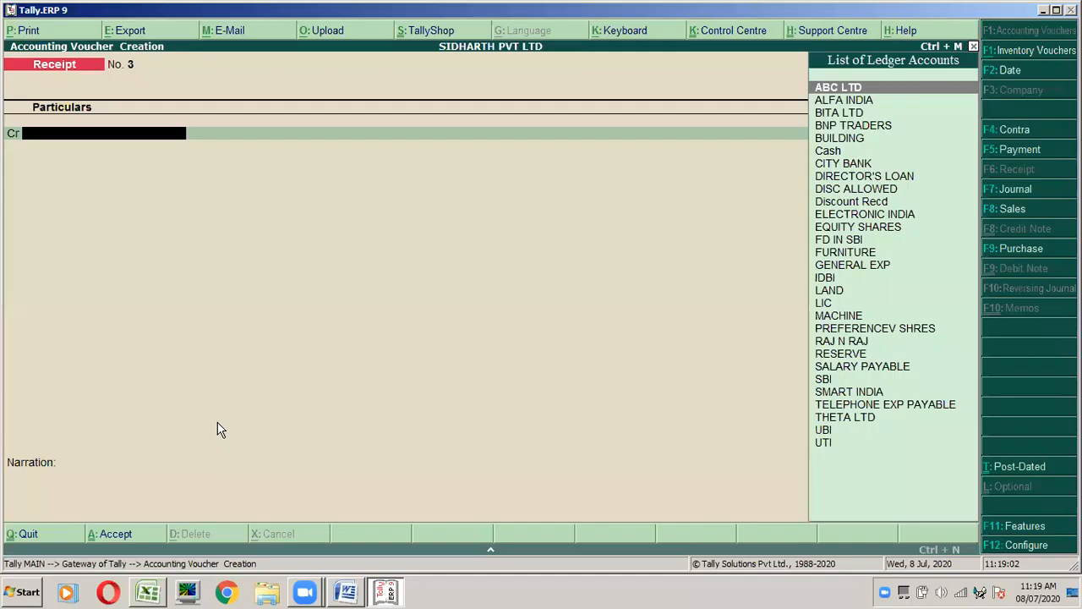
key(Page_Up)
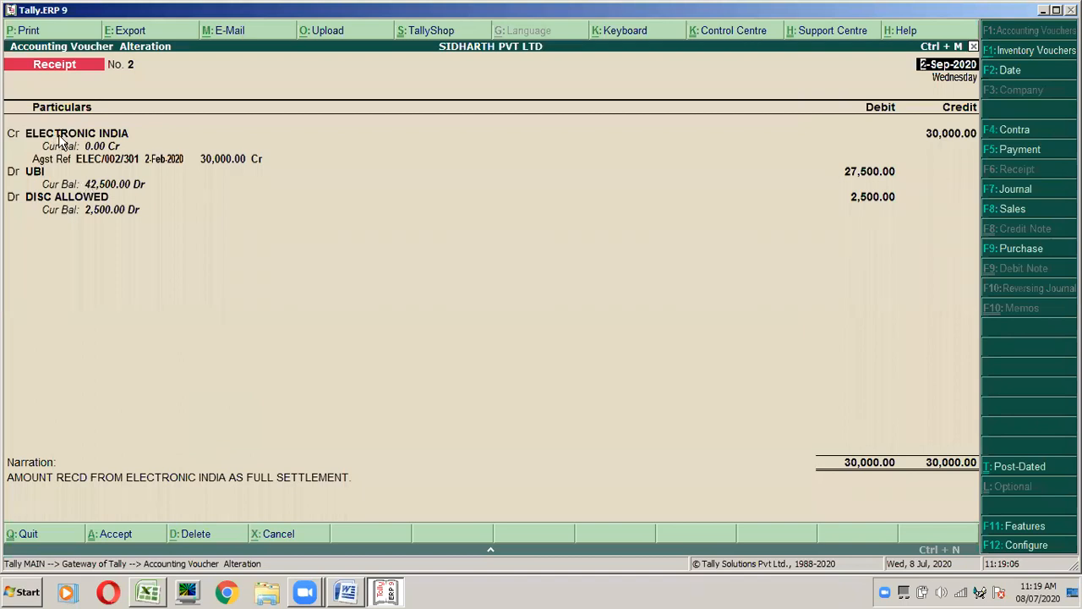
Step: Switch to the TALLY NOTES workbook in Excel and enter ELECTRONIC INDIA in cell B44 for entry 11
key(alt+Tab)
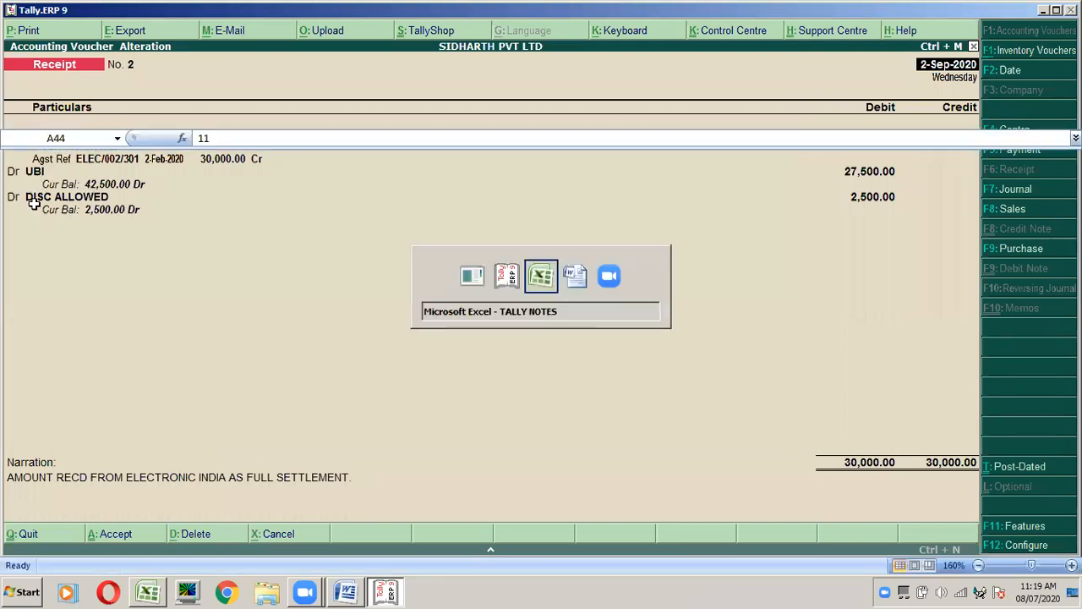
key(Tab)
text(ELE)
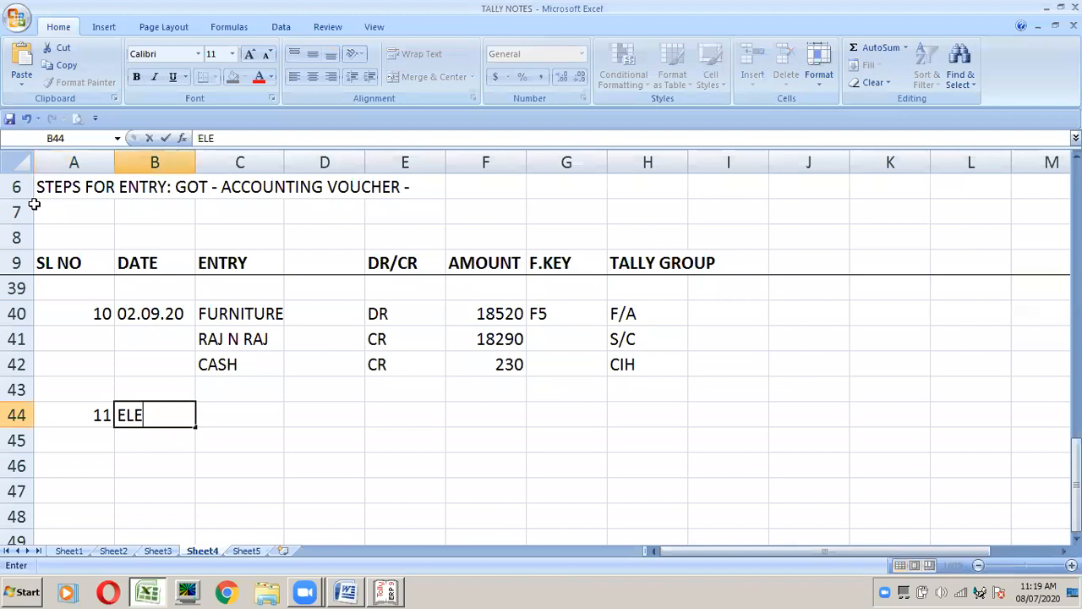
text(CTRONIC)
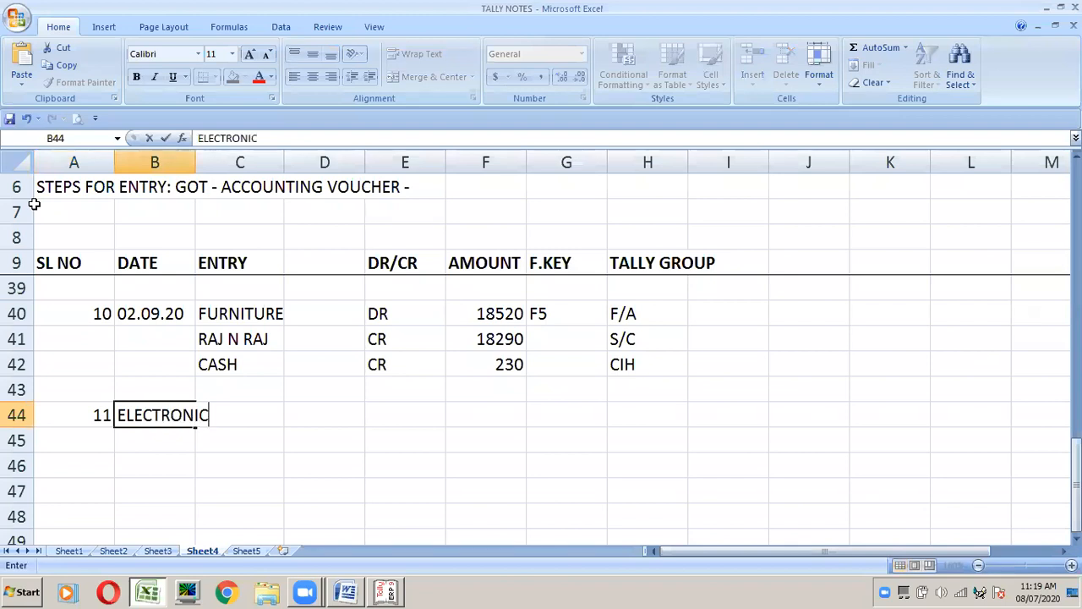
text( INDIA)
key(Tab)
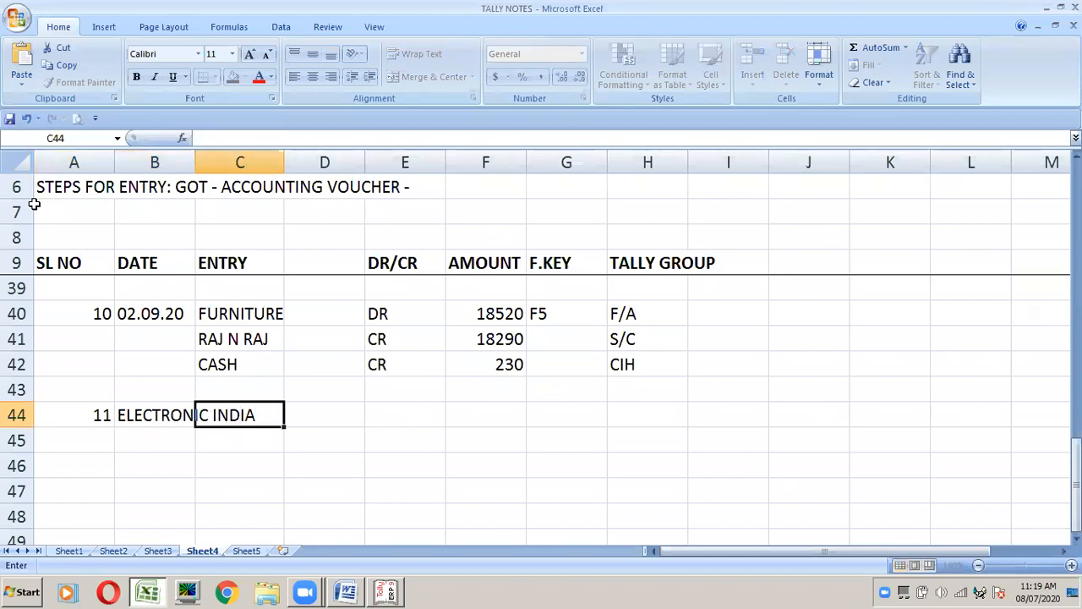
Step: Mark the Electronic India entry as CR in E44 and enter 30000 as its amount in F44
key(Tab)
key(Tab)
text(CR)
key(Tab)
key(alt+Tab)
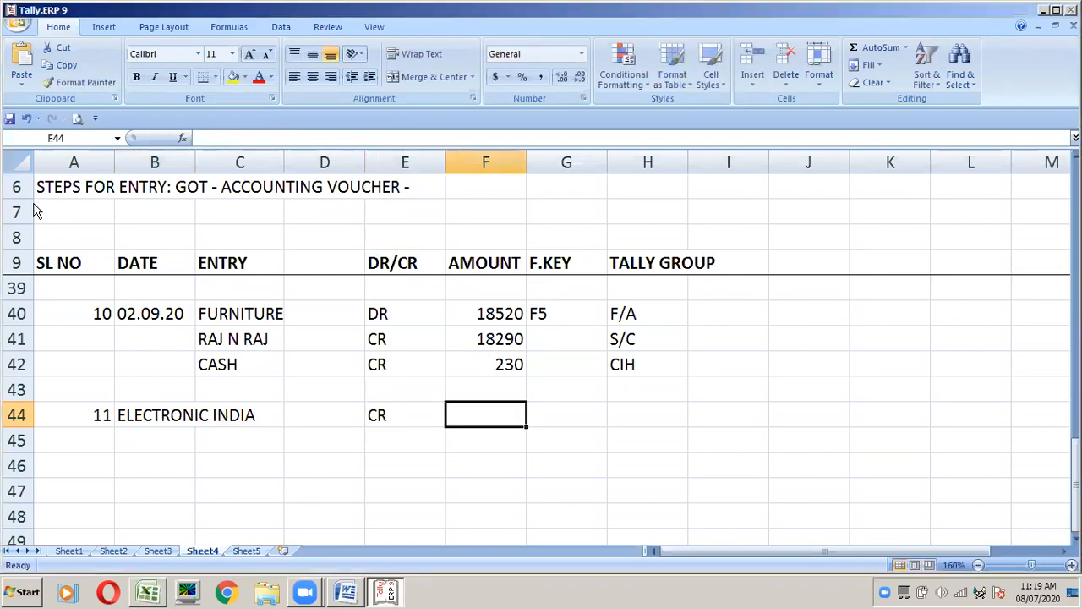
key(alt+Tab)
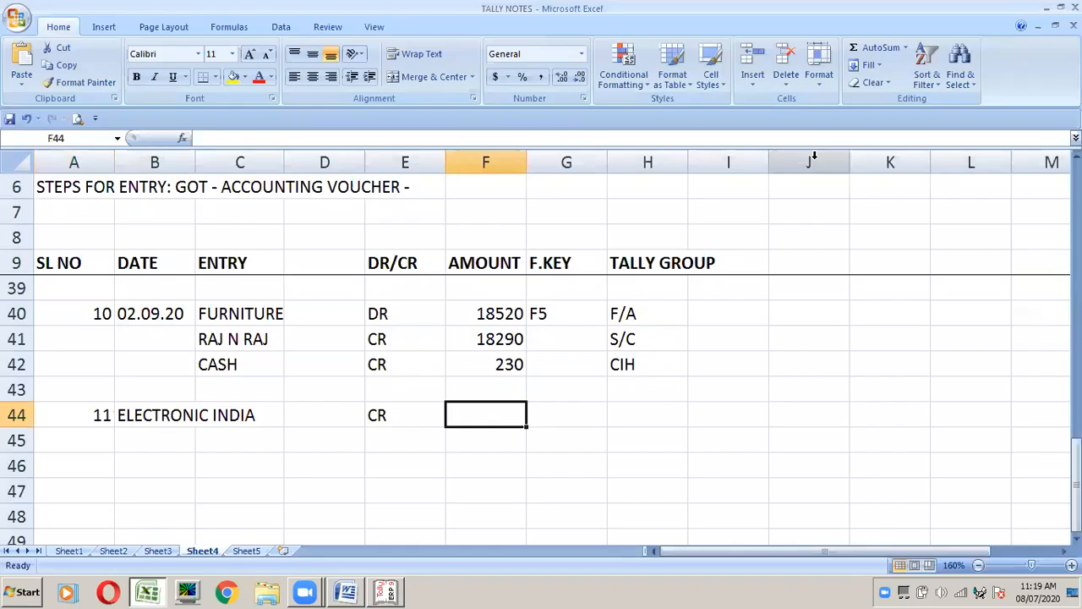
text(30000)
key(Return)
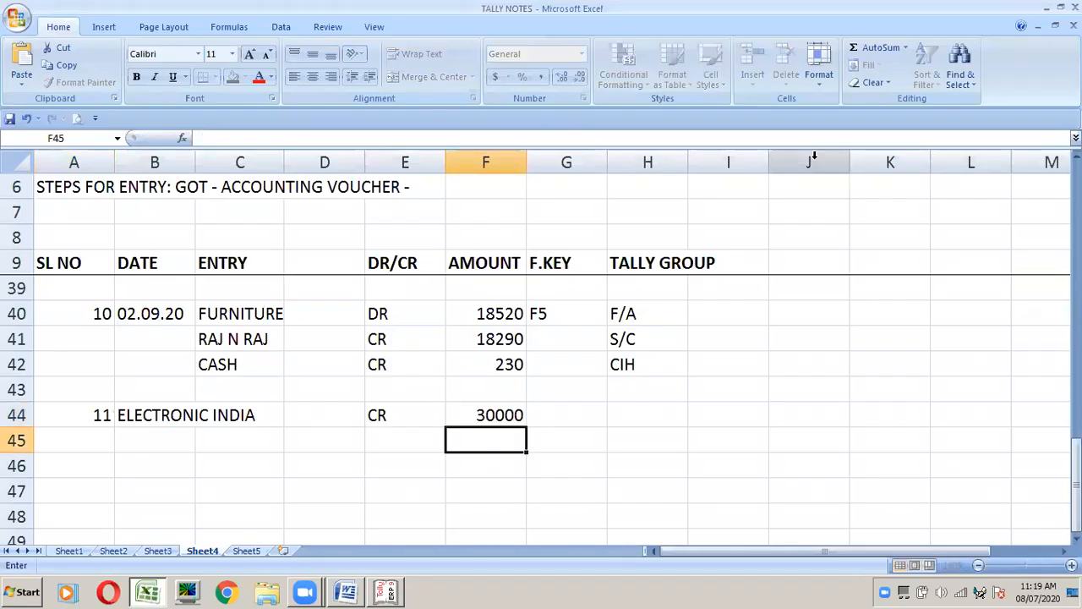
Step: Enter the receipt's two debit amounts below, 27500 in F45 and 2500 in F46, checking them against Tally
key(alt+Tab)
key(alt+Tab)
text(27500)
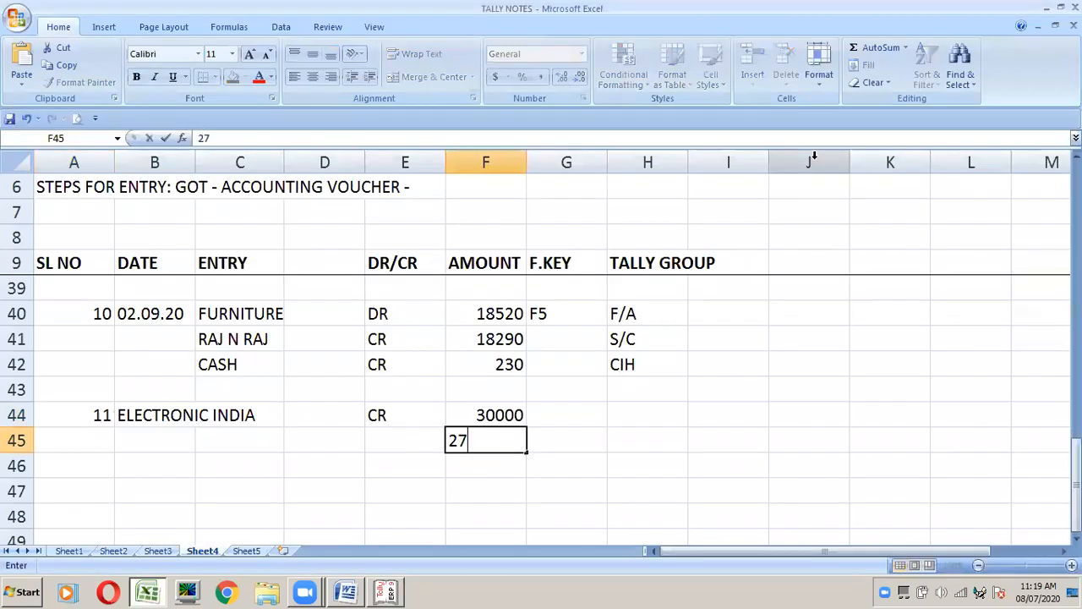
key(Return)
key(alt+Tab)
key(alt+Tab)
text(2500)
key(Up)
Step: Mark both debit amounts of entry 11 as DR in cells E45 and E46
key(Left)
text(DR)
key(Return)
text(DR)
key(Up)
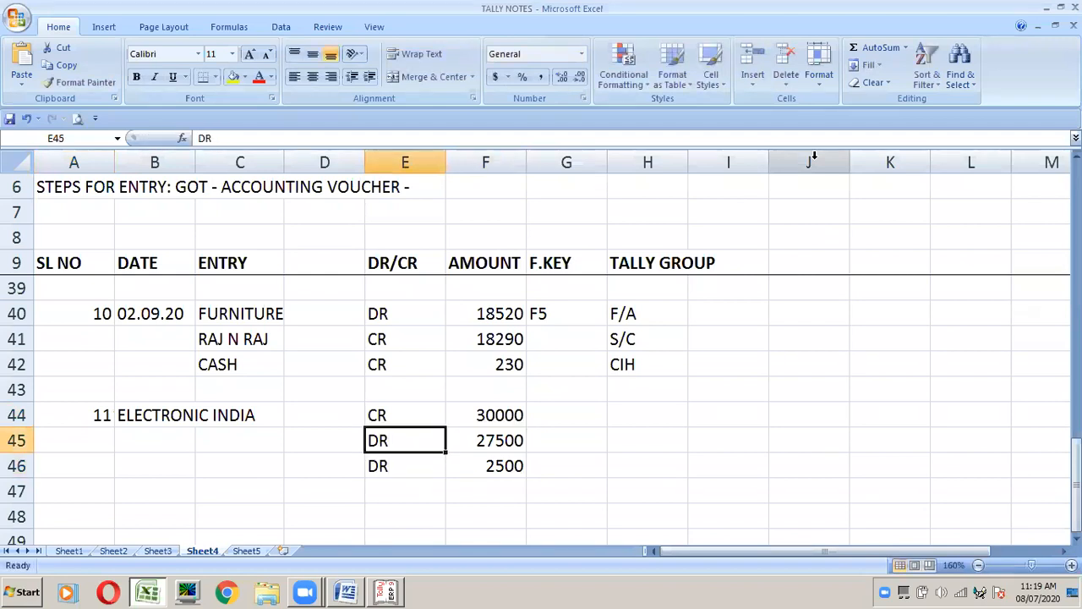
Step: Enter UBI in B45 and DISC ALLOWED in B46 as entry 11's debit ledgers, checking the names against the receipt in Tally
key(Left)
key(Left)
key(Left)
key(alt+Tab)
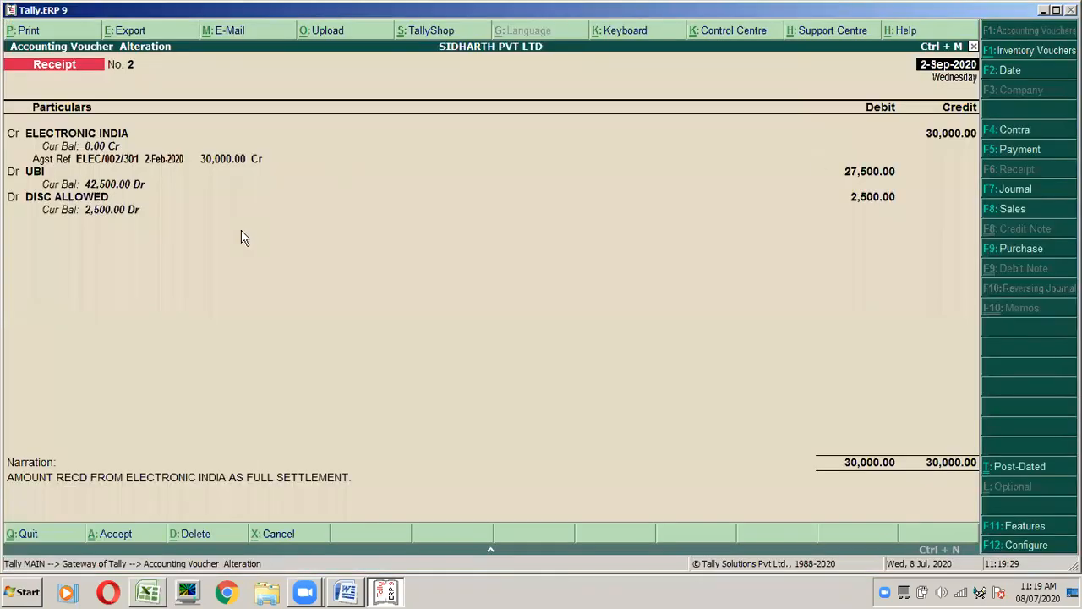
key(alt+Tab)
text(UBI)
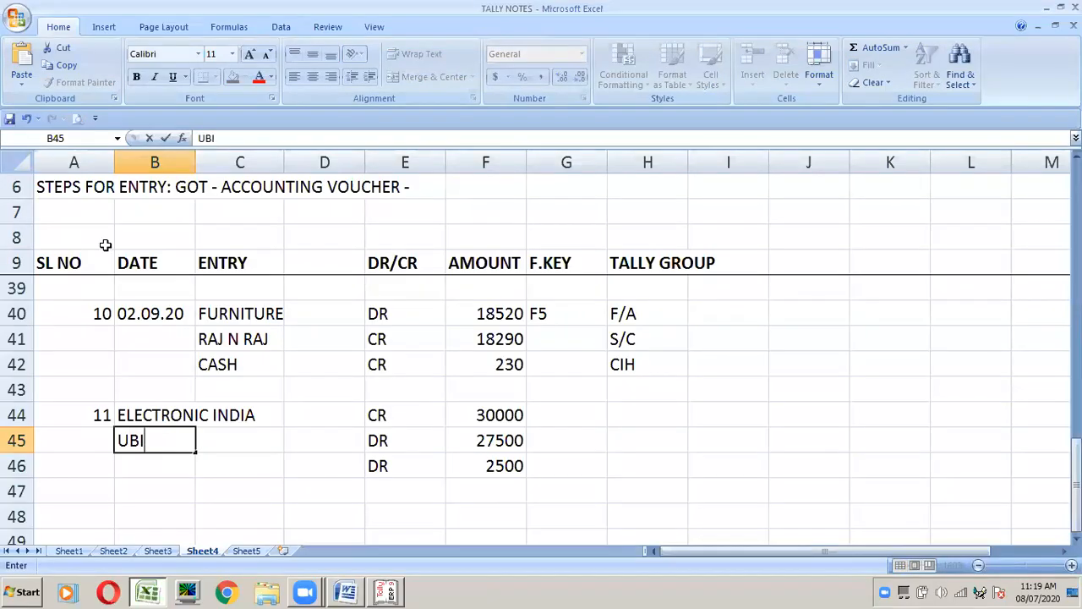
key(Return)
text(DISC)
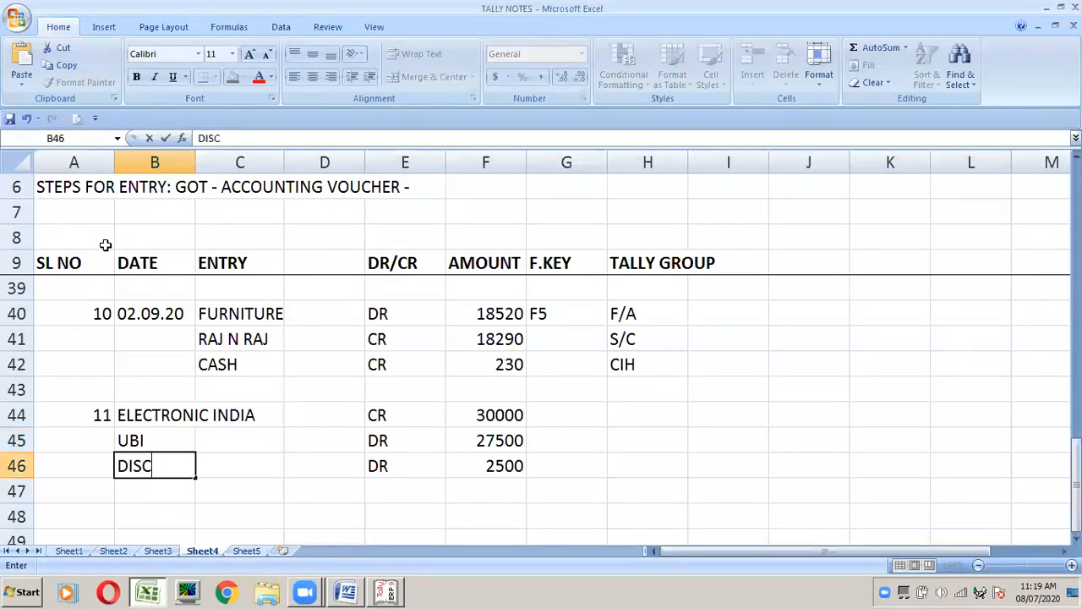
text( ALLOWED)
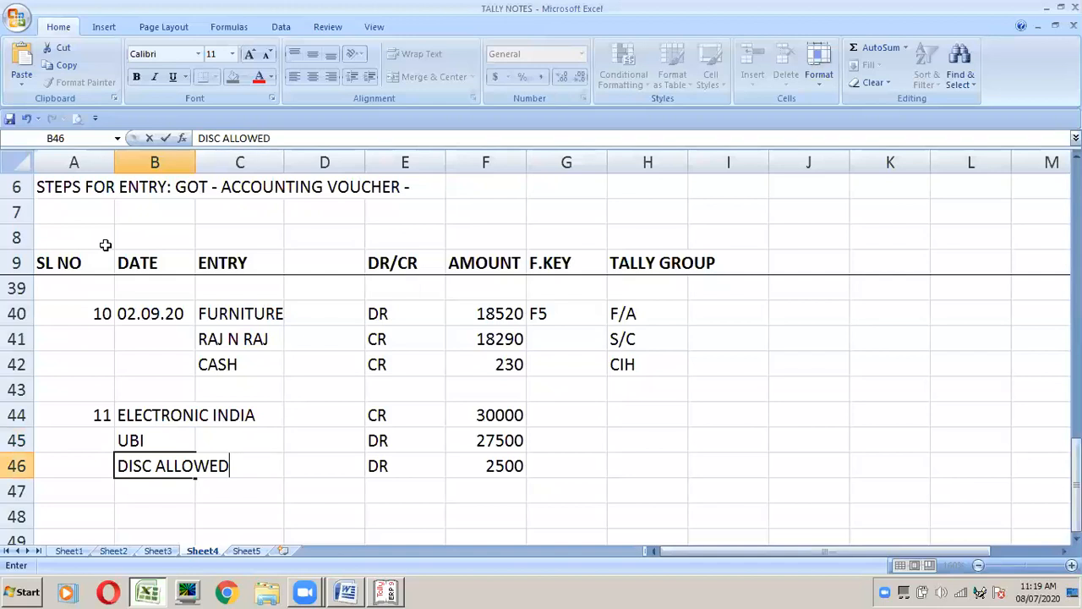
key(Return)
Step: Enter F6 as the function key for the Electronic India entry in cell G44
key(Up)
key(Up)
key(Right)
key(Right)
key(Right)
key(Right)
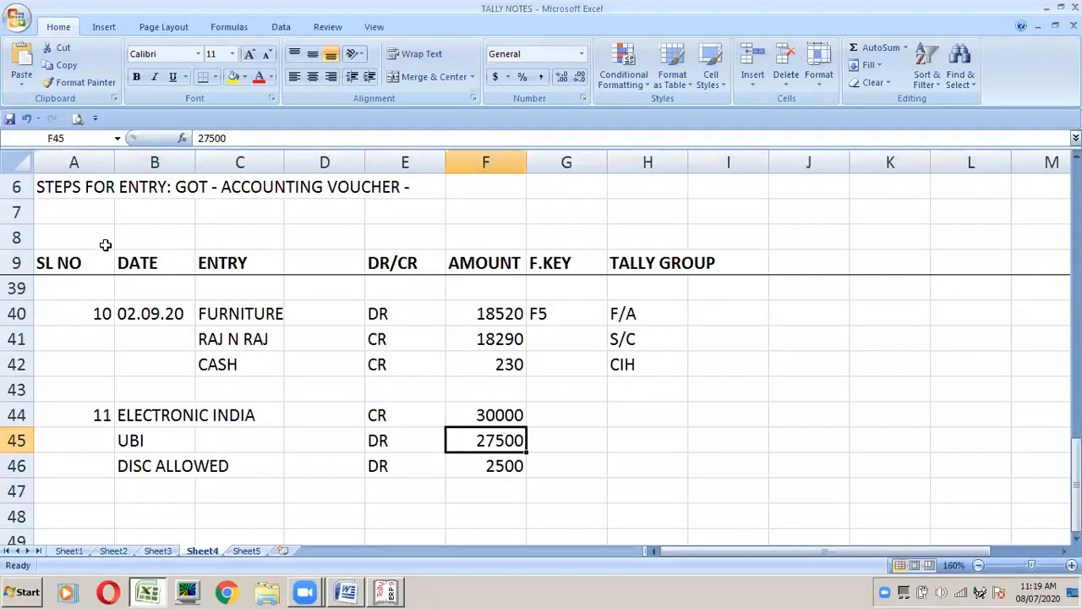
key(Right)
key(Up)
text(F6)
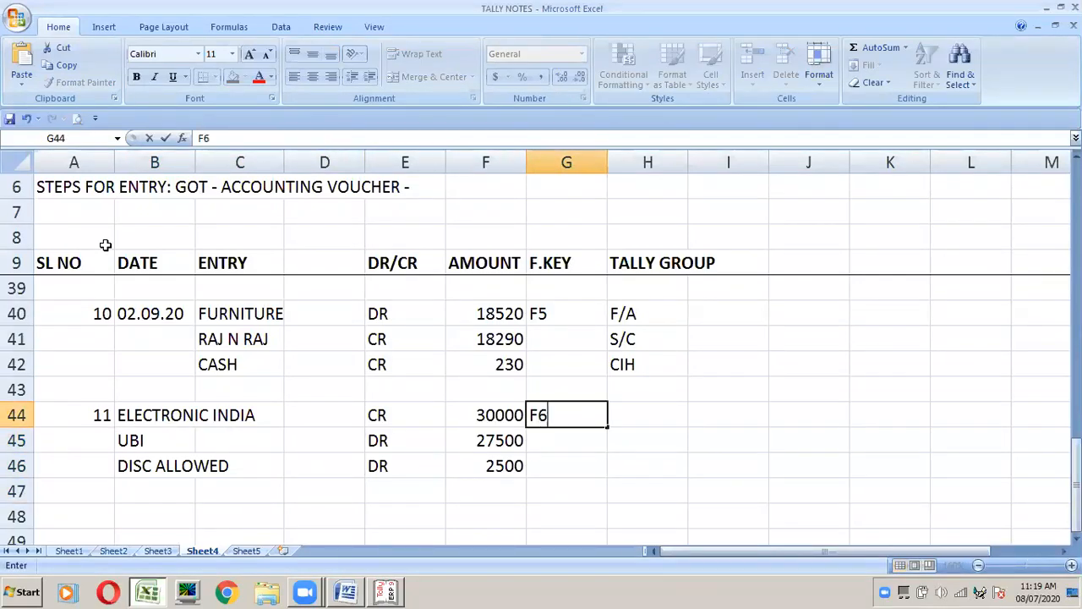
key(Return)
Step: Fill in the Tally groups for entry 11: S/D in H44, BANK in H45 and I/E in H46
key(Up)
key(Right)
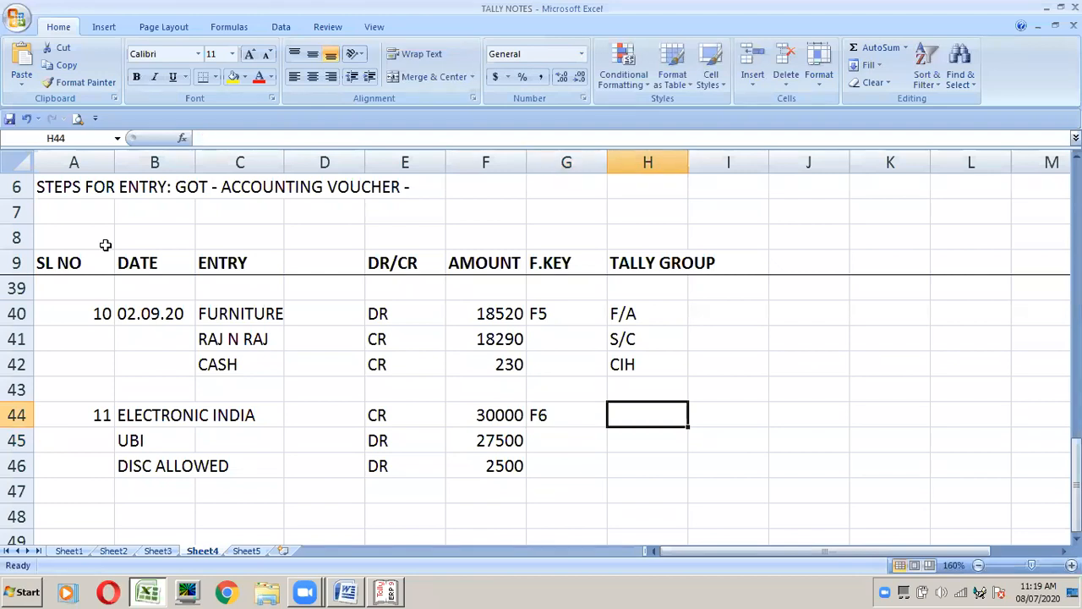
text(S/D)
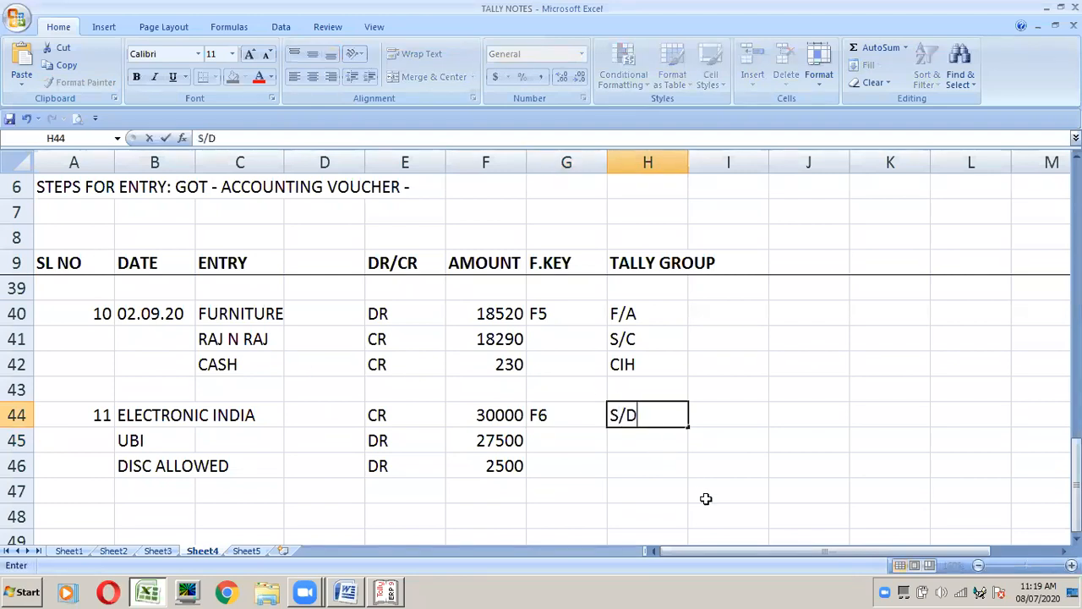
key(Return)
text(BANK)
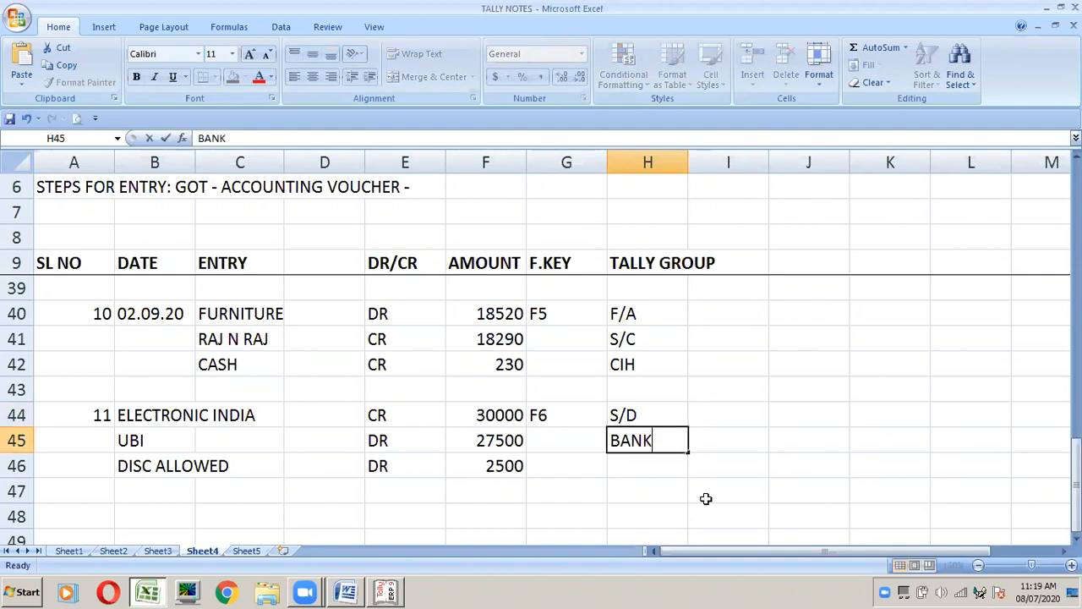
key(Return)
text(I/E)
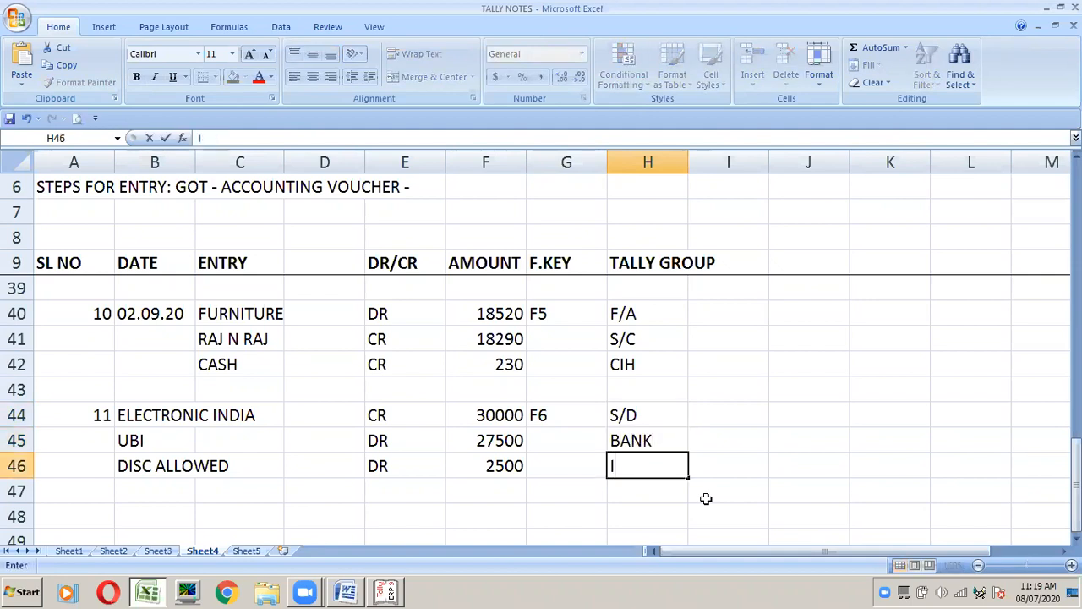
key(Return)
key(Up)
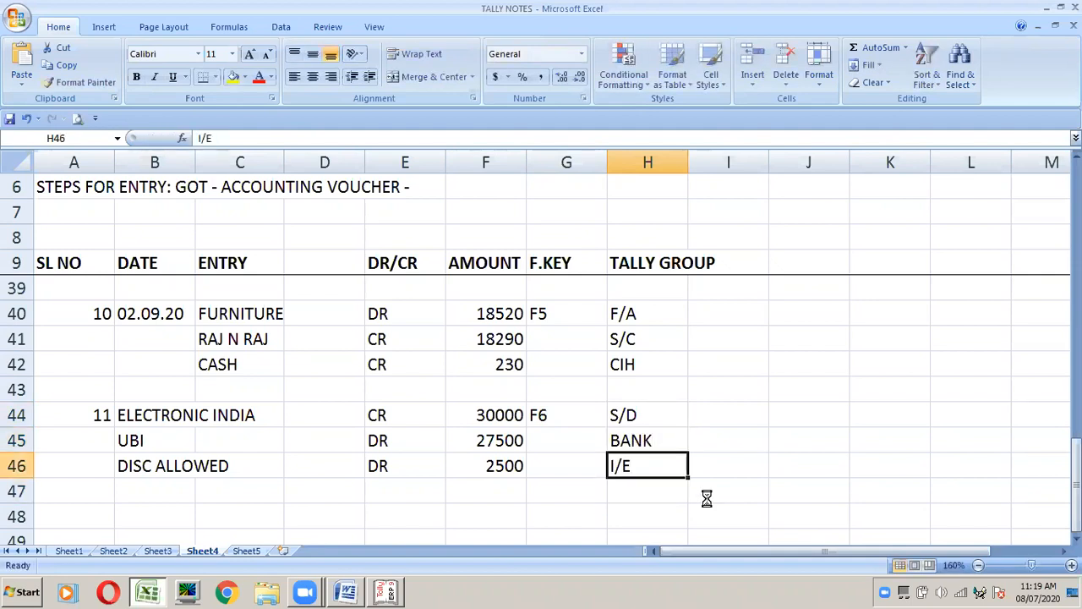
Step: Start the next journal entry by entering serial number 12 in cell A48
key(Down)
key(Down)
key(Down)
key(Down)
key(Up)
key(Up)
key(Left)
key(Left)
key(Home)
text(12)
key(Return)
key(Up)
Step: Switch to the Tally_assign_20-21 document in Word and read transaction 12, the payment to Alfa India
key(alt+Tab)
key(alt+Tab)
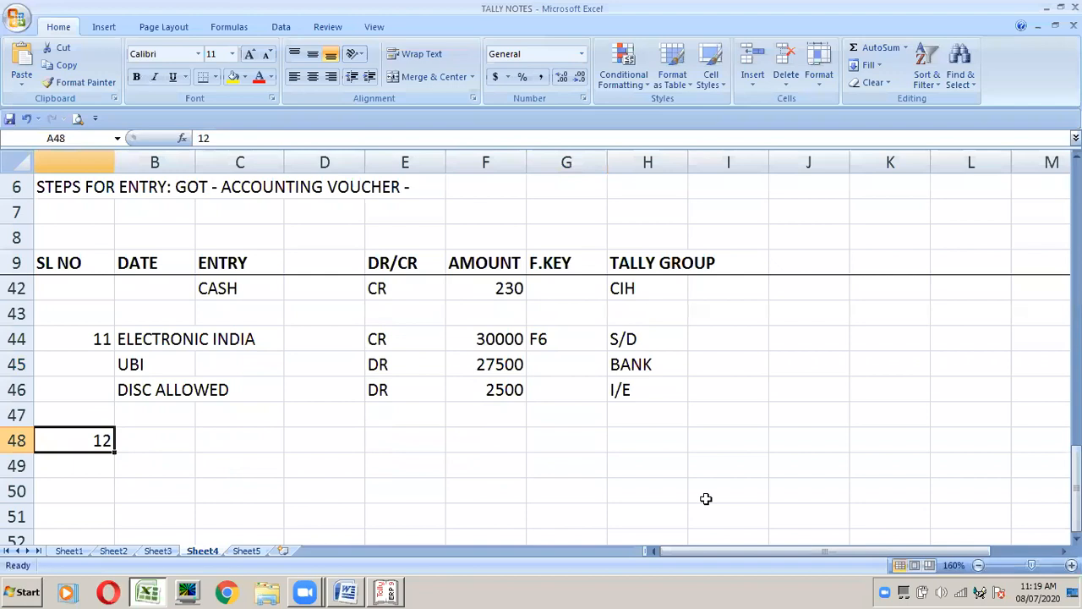
click(344, 594)
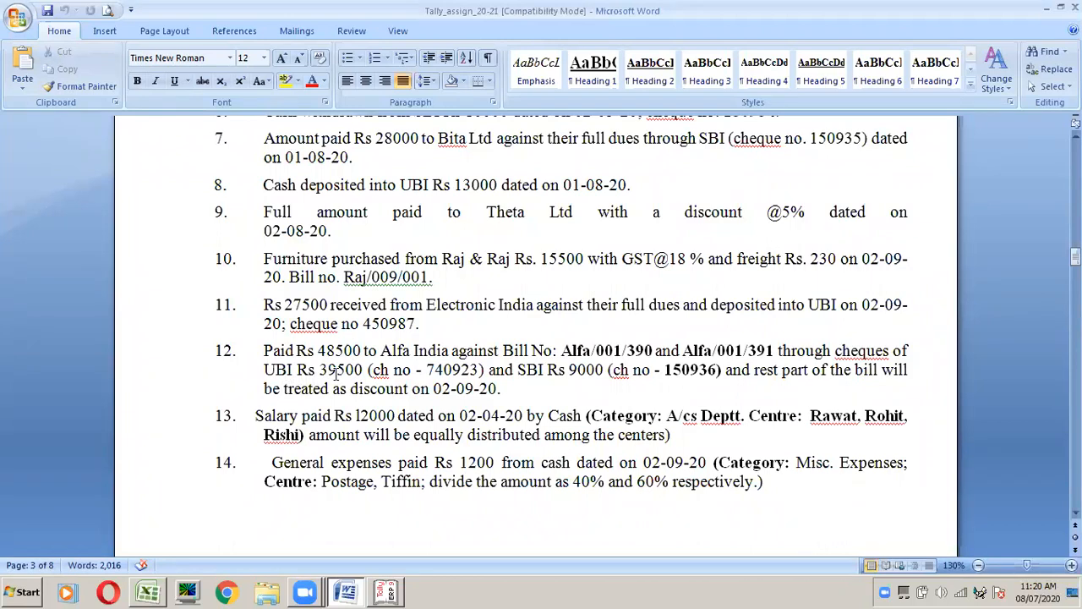
click(587, 369)
Step: Switch to Tally, accept the Electronic India receipt, and start a payment voucher dated 2-9-2020, checking the date in the Word assignment
click(388, 593)
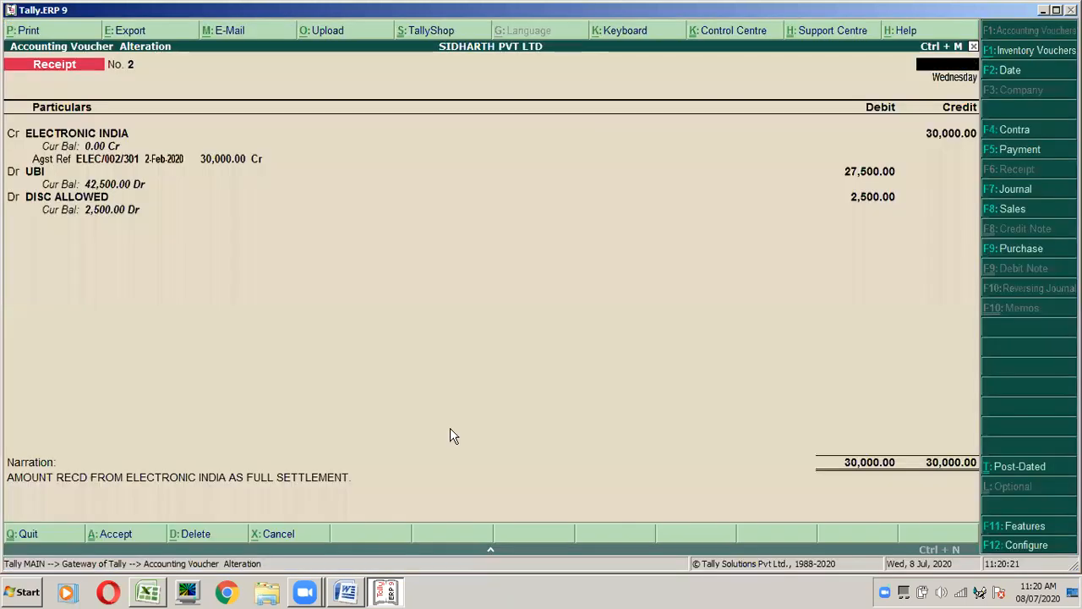
key(ctrl+a)
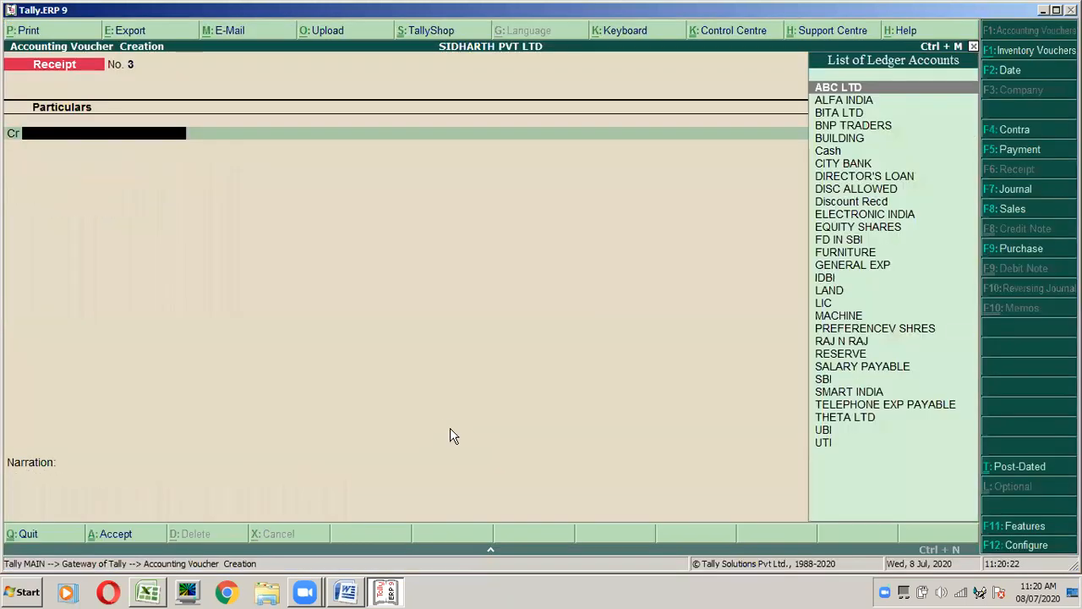
click(1023, 151)
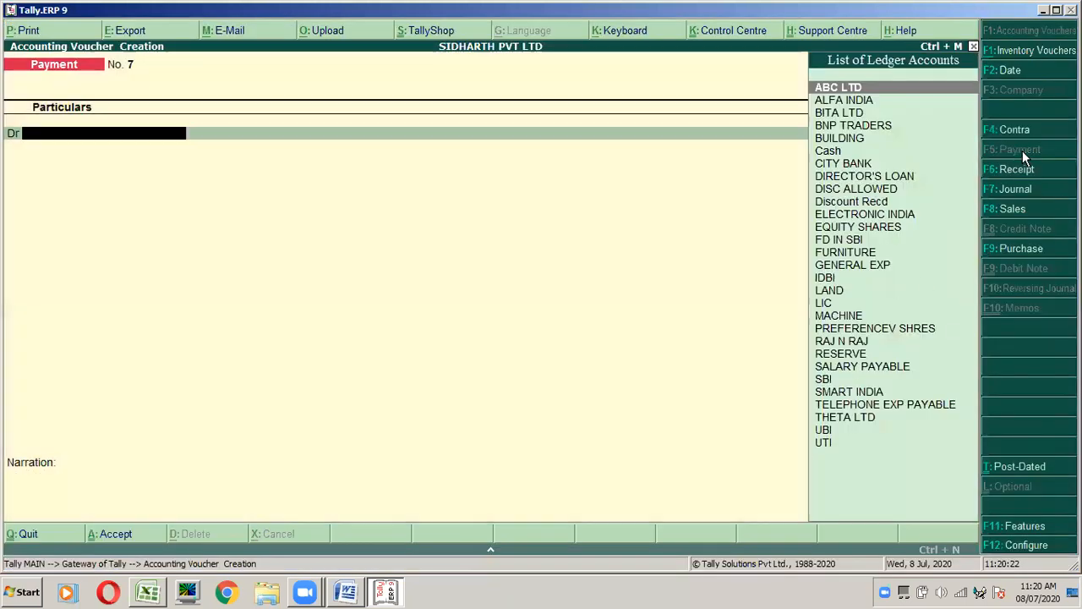
key(alt+Tab)
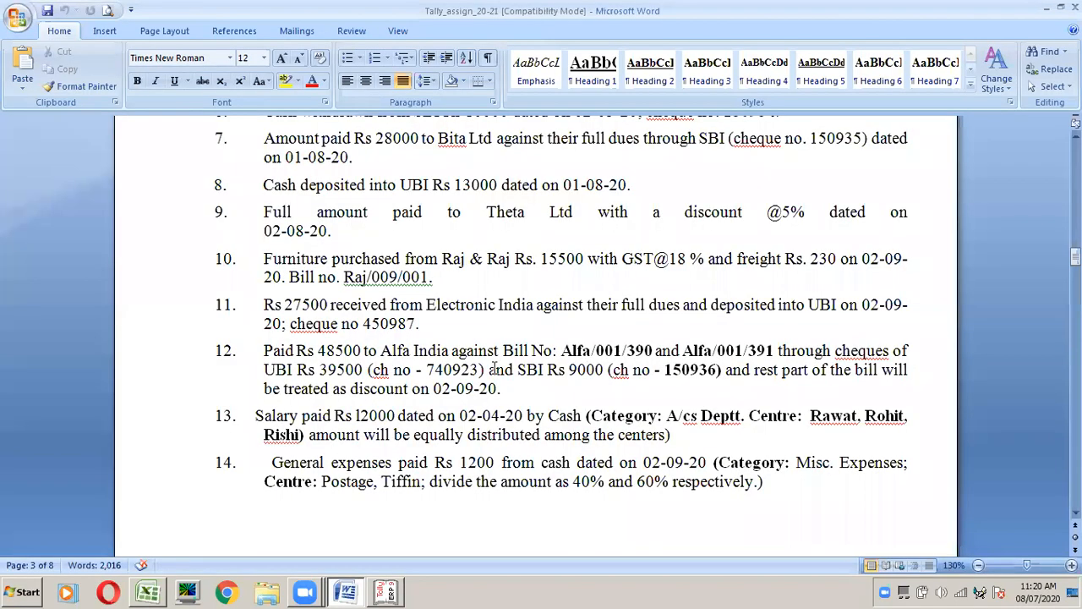
key(alt+Tab)
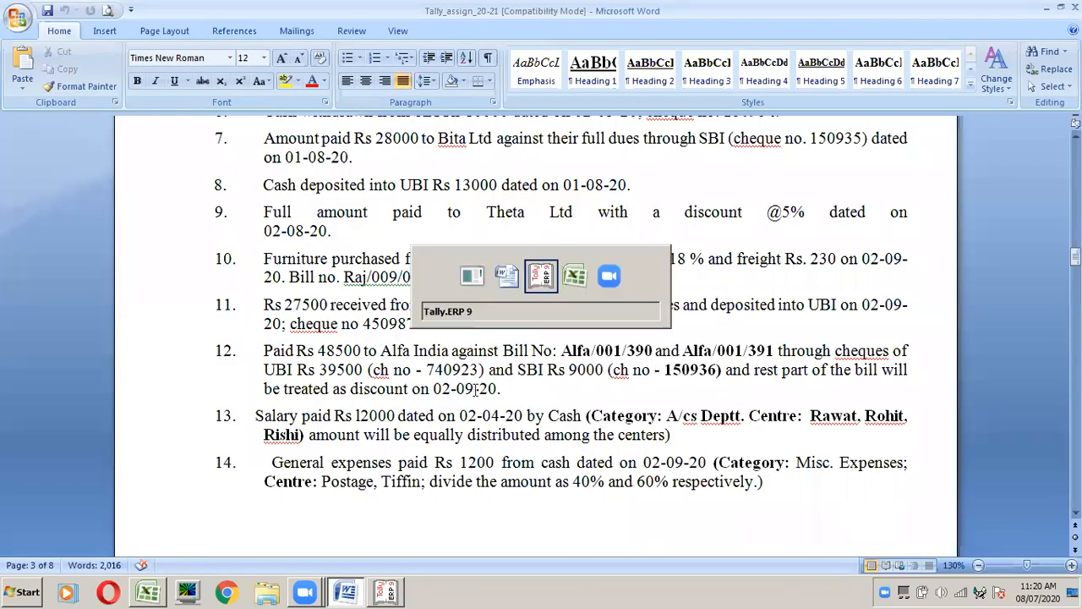
key(F2)
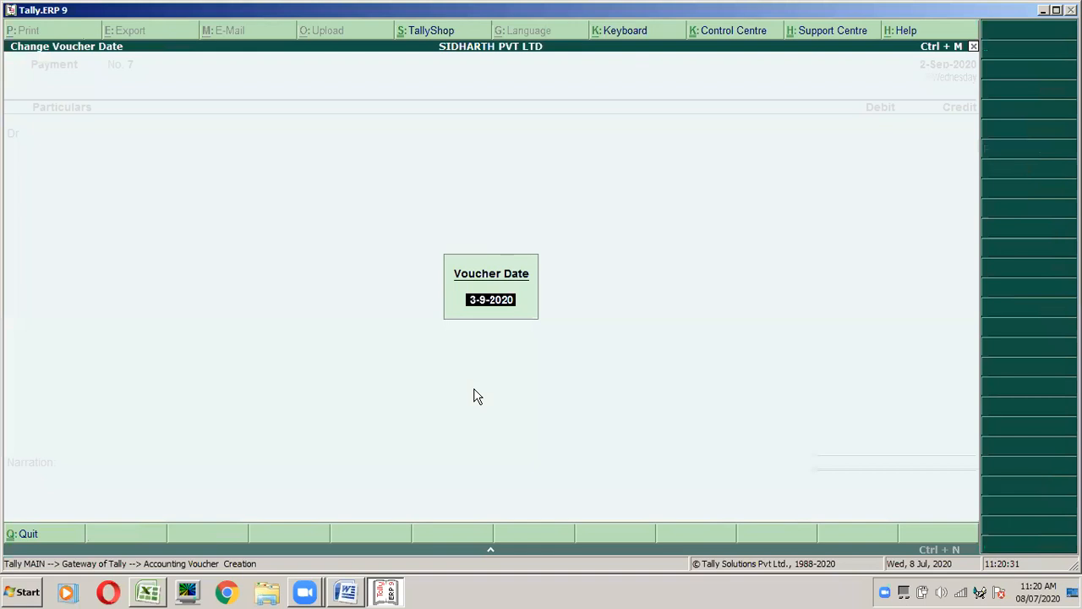
text(2-9)
key(Return)
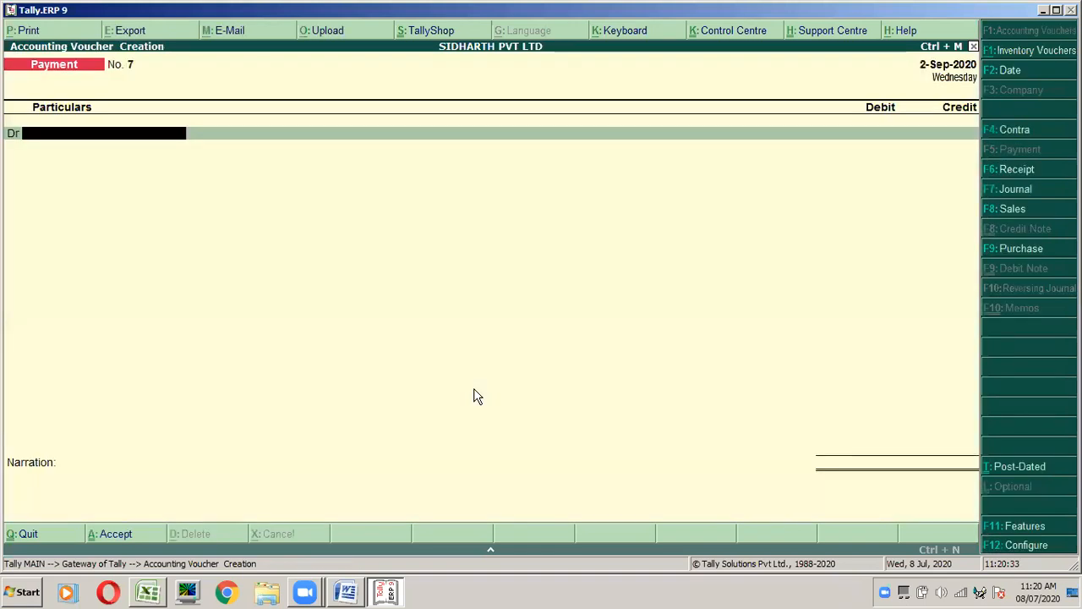
Step: Choose ALFA INDIA as the payment's debit ledger and compare its current balance with transaction 12 in Word
key(alt+Tab)
key(alt+Tab)
text(AL)
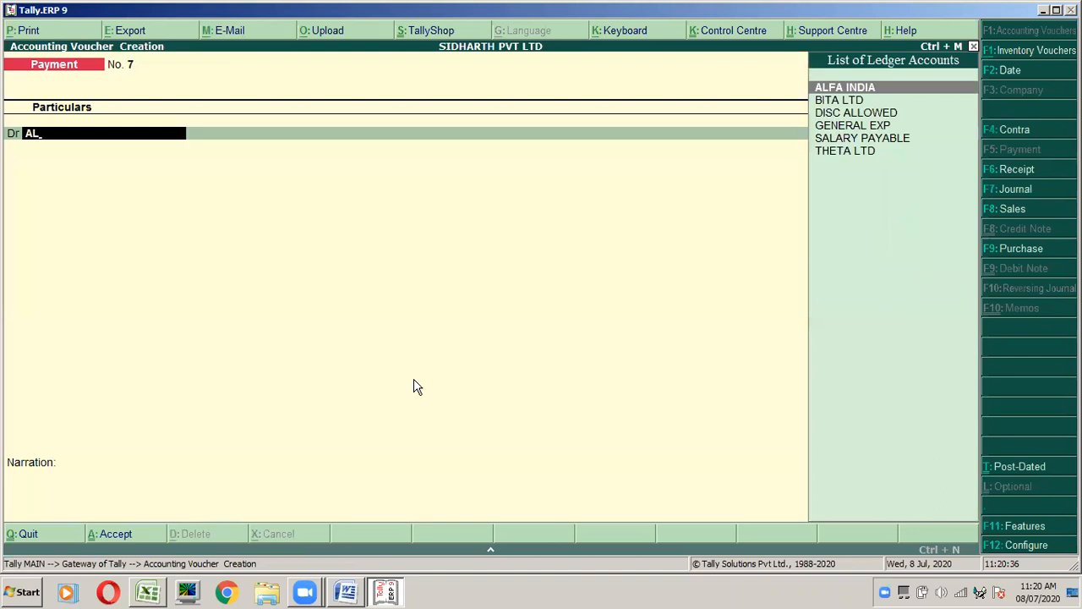
text(FA)
key(Return)
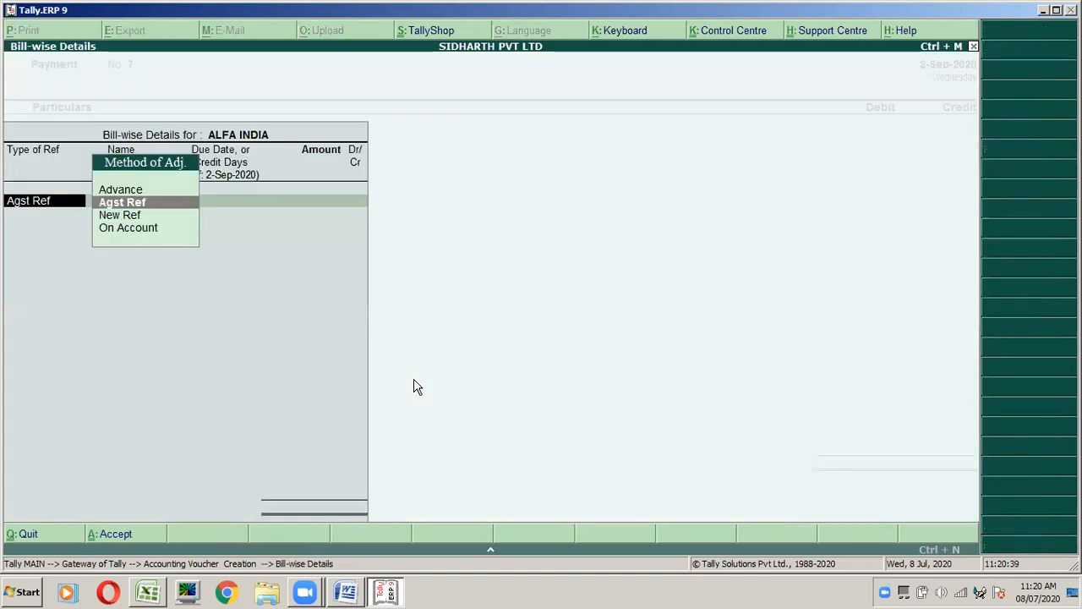
key(Escape)
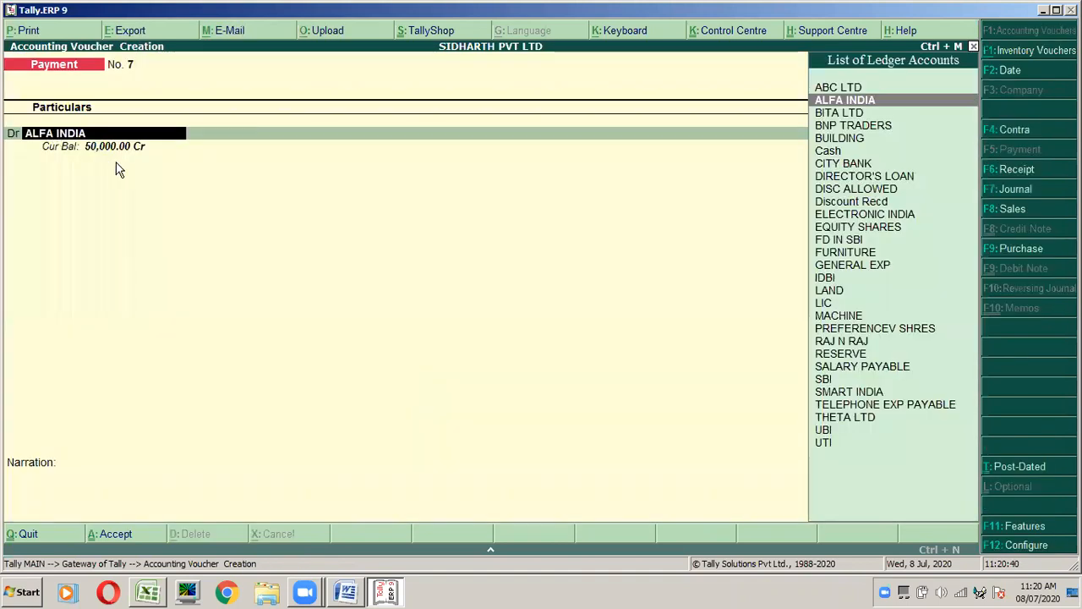
key(alt+Tab)
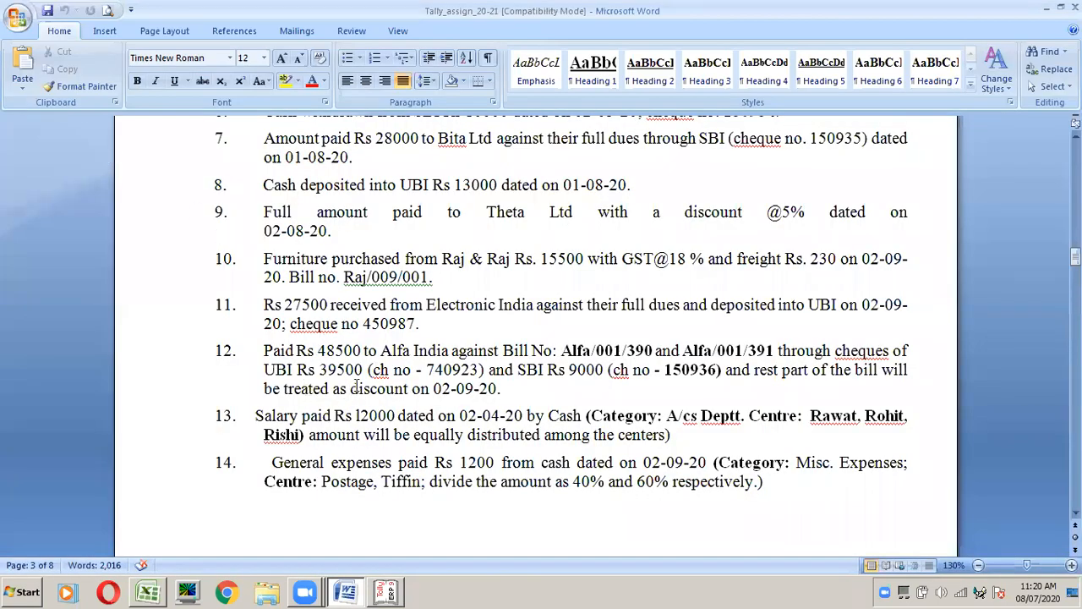
key(alt+Tab)
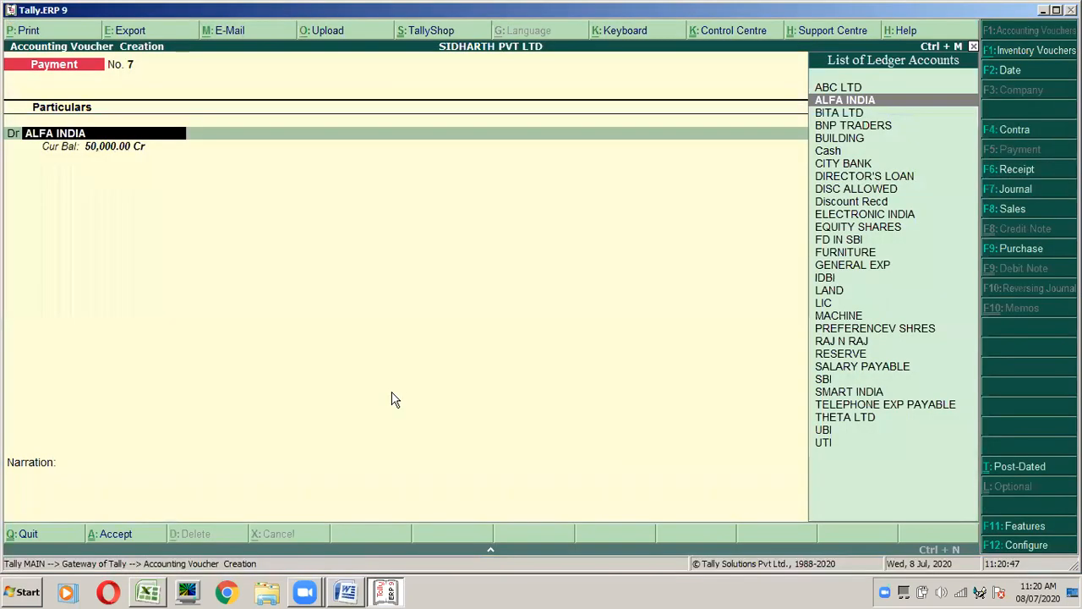
Step: Allocate the Alfa India payment against pending bills ALFA/001/390 for 5,000 and ALFA/001/391 for 45,000
key(Return)
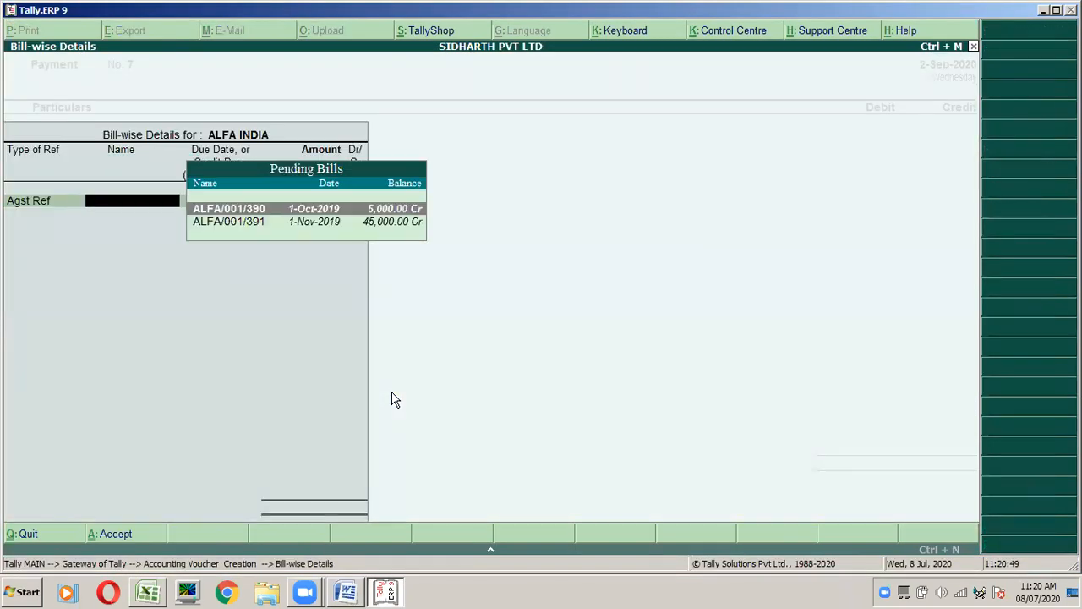
key(Return)
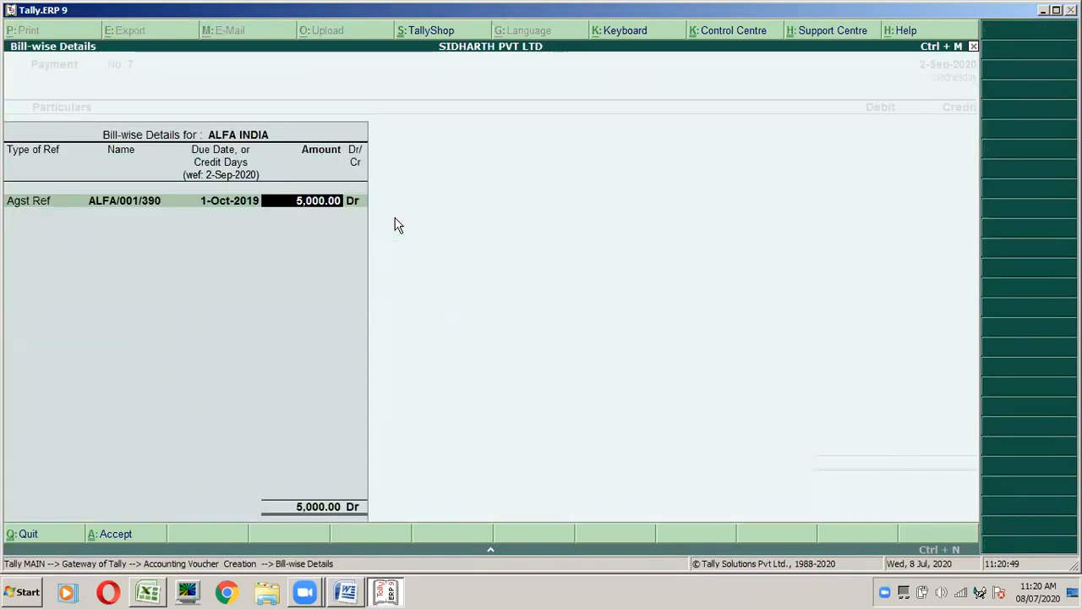
key(Return)
key(Return)
key(Down)
key(Down)
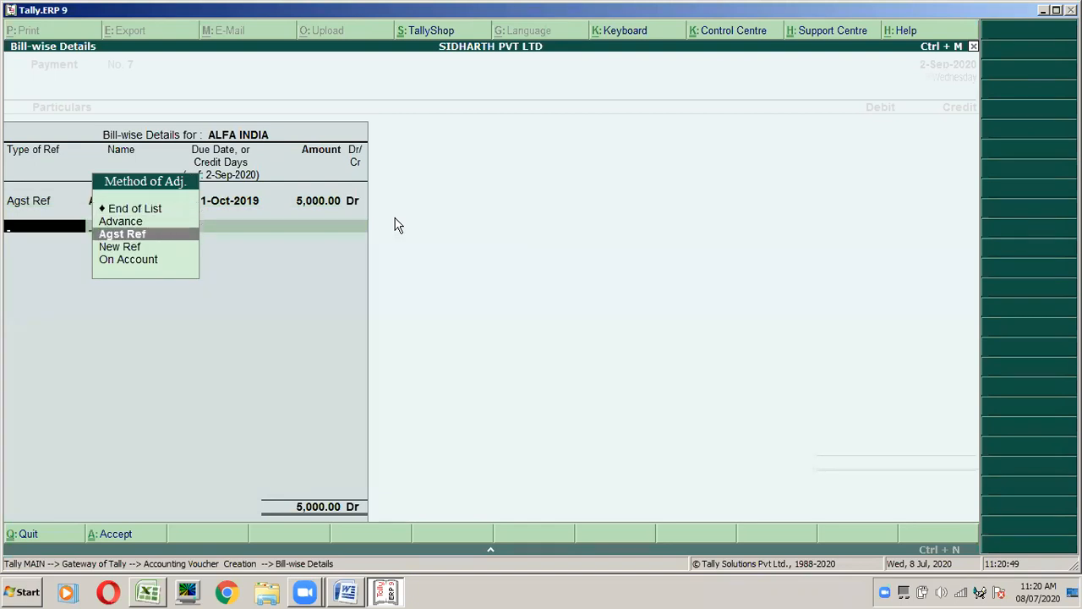
key(Return)
key(Return)
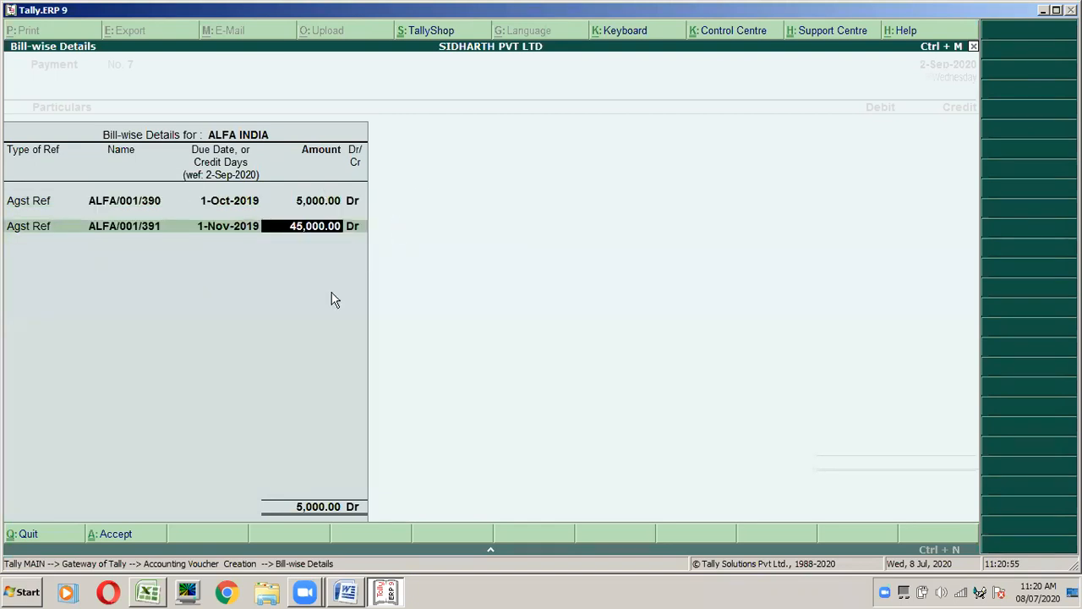
key(Return)
key(Return)
Step: Credit UBI with 39,500 as stated in transaction 12 and choose Cheque as the transaction type in its bank allocation
key(Return)
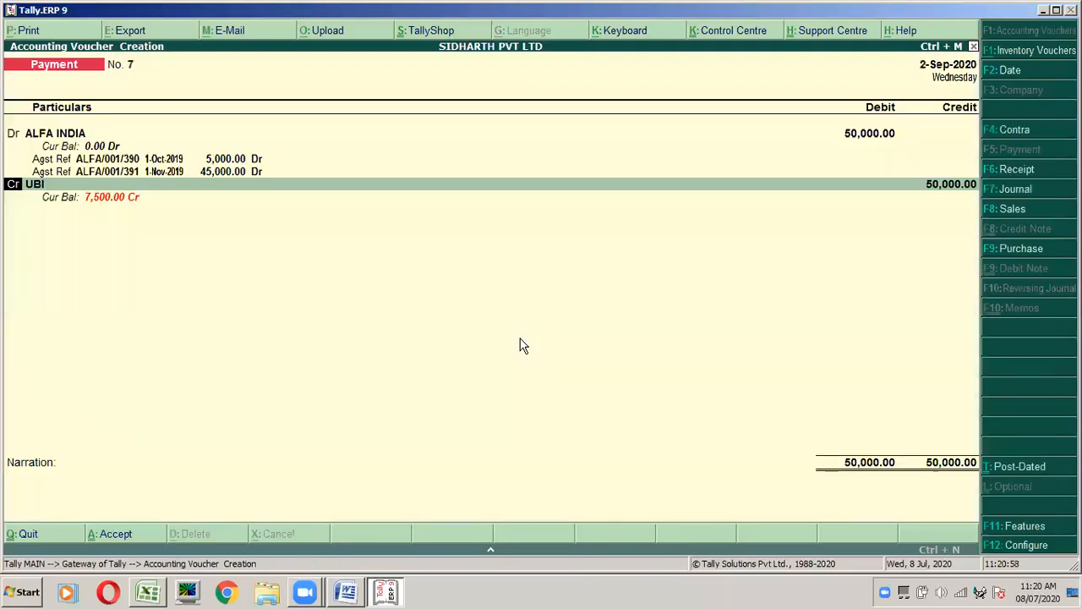
key(Return)
key(Return)
key(alt+Tab)
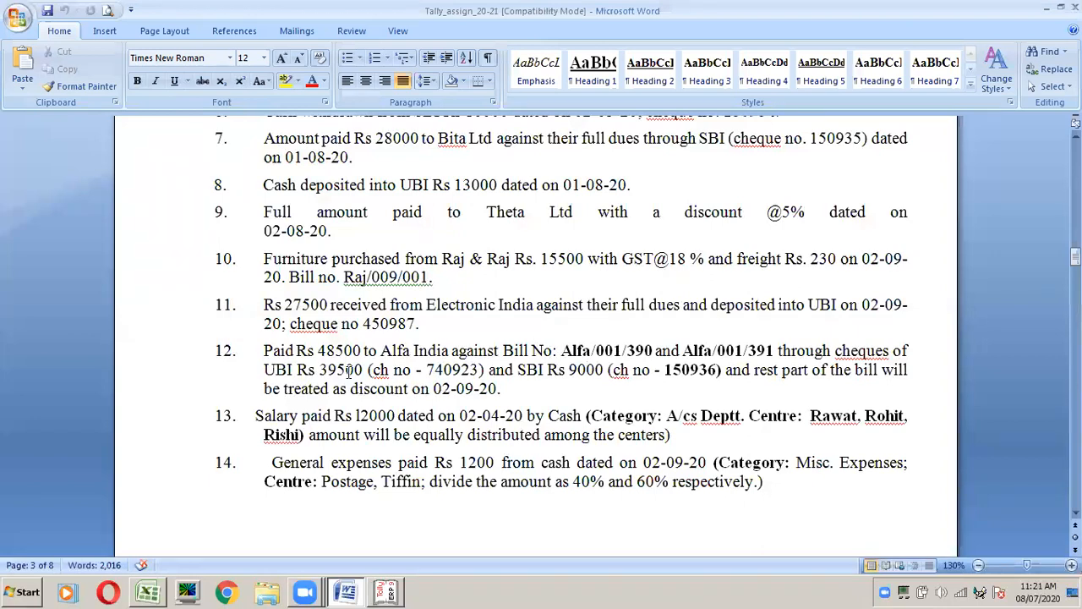
key(alt+Tab)
text(39,500)
key(Return)
key(Return)
key(Return)
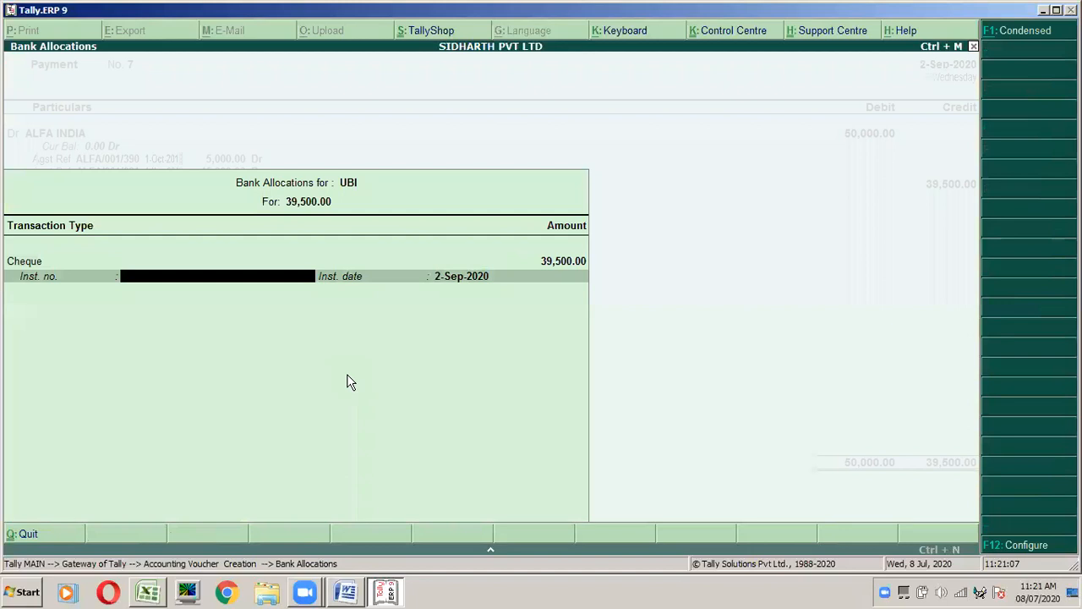
Step: Copy the UBI cheque number 740923 from transaction 12 in Word into the instrument number of Tally's bank allocation
key(alt+Tab)
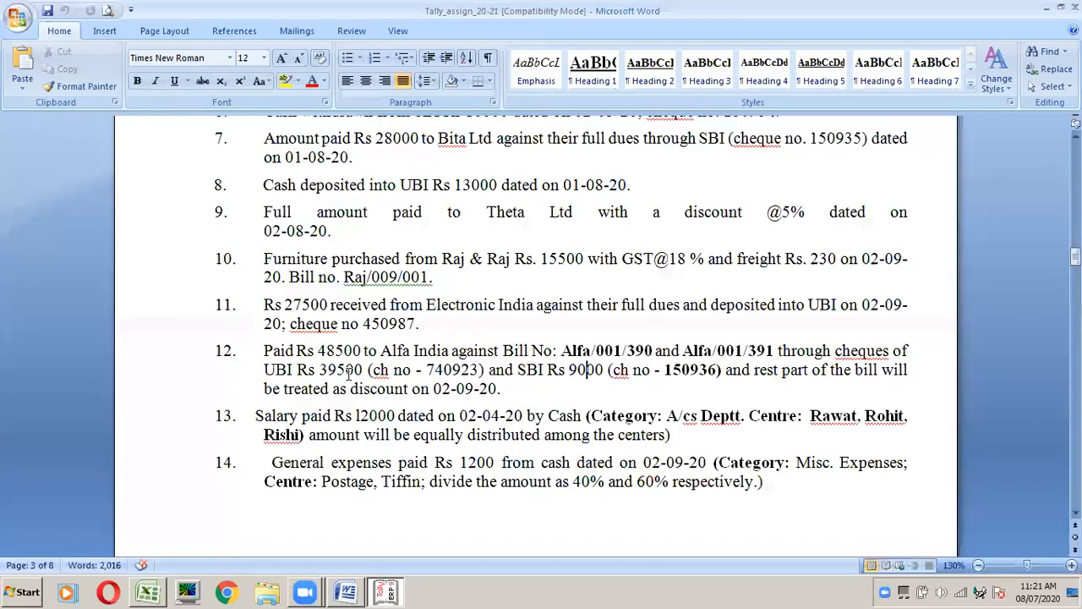
double_click(452, 370)
key(alt+Tab)
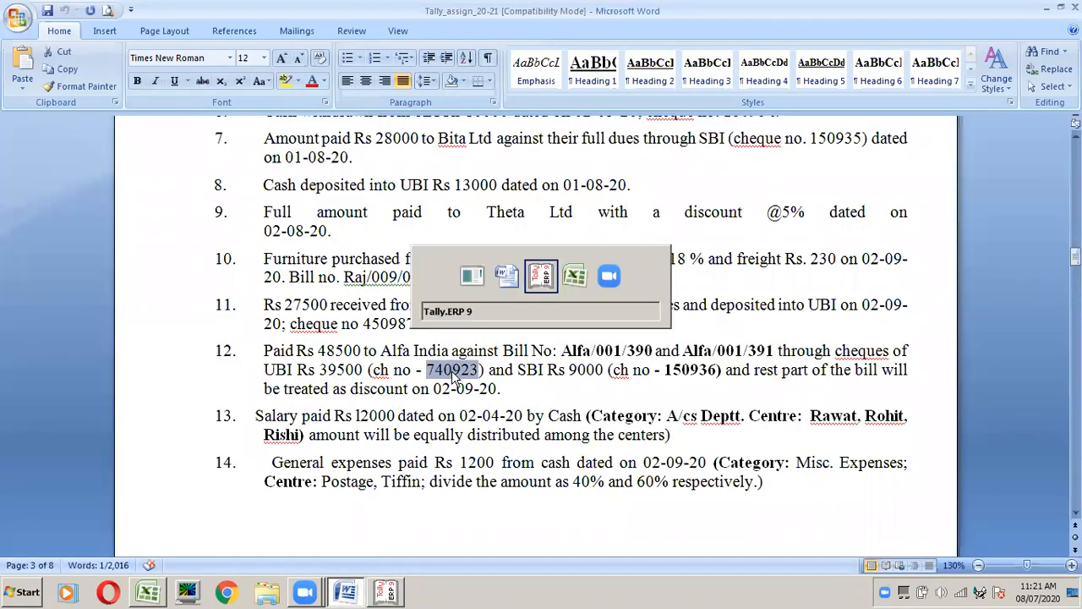
key(ctrl+alt+v)
key(Return)
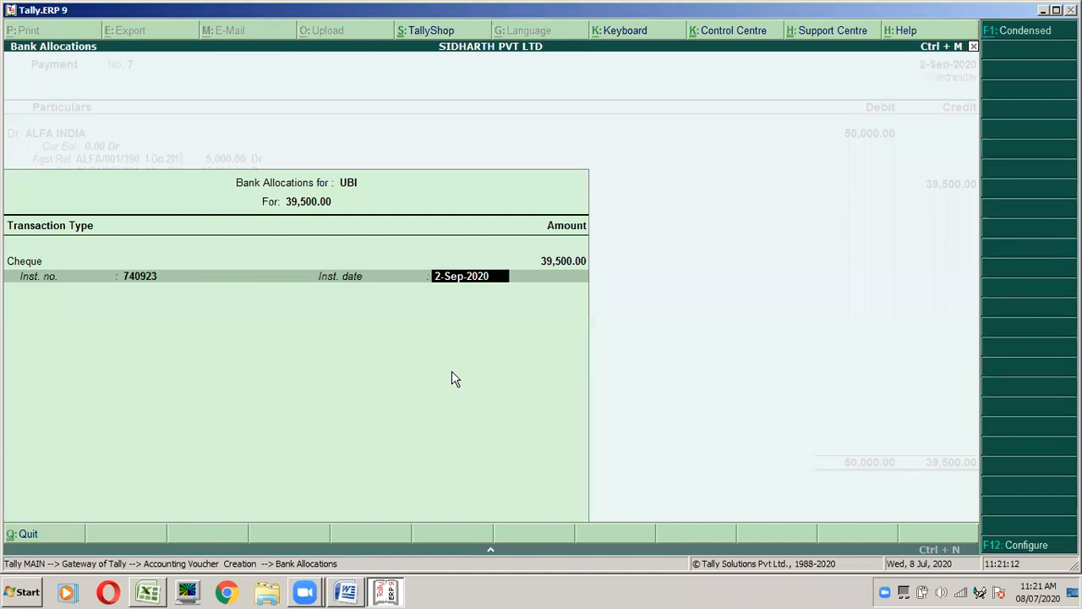
Step: Accept the UBI bank allocation, then credit SBI with 9,000 as stated in transaction 12 of the Word document
key(Return)
key(Return)
key(alt+Tab)
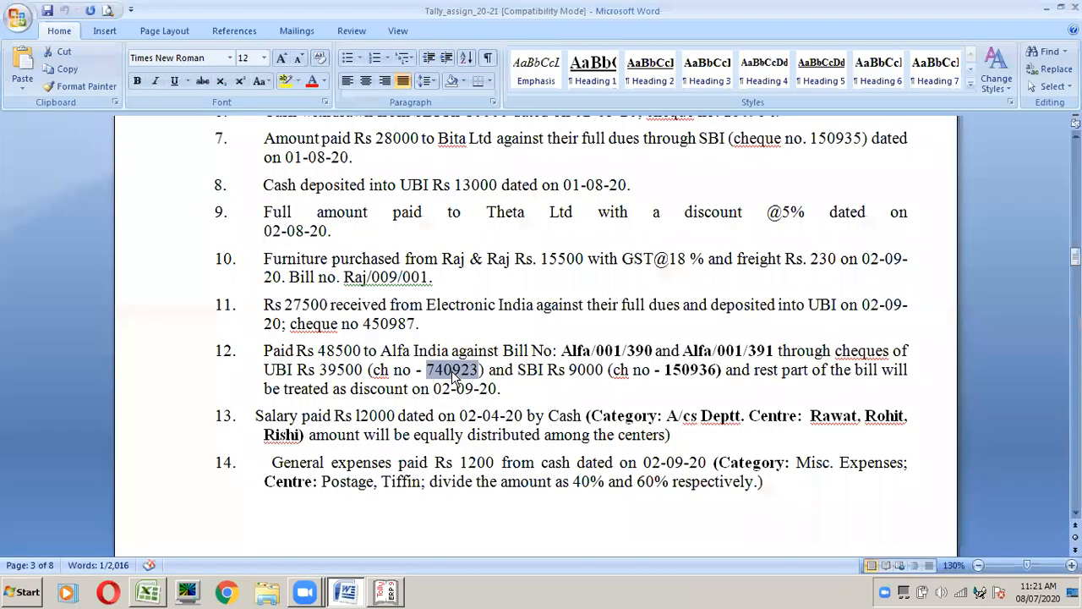
key(alt+Tab)
text(SB)
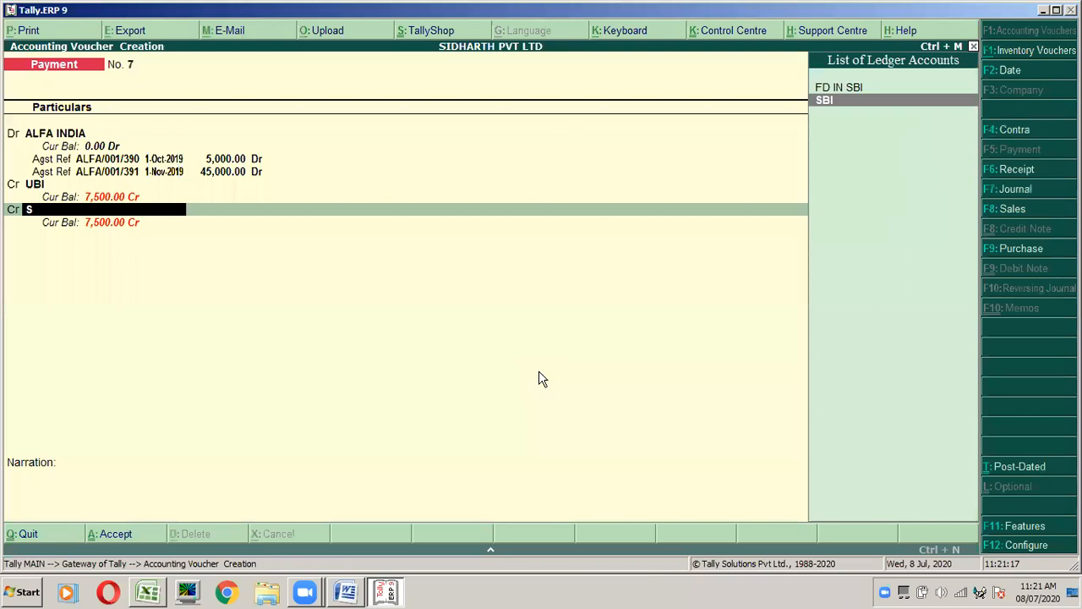
key(Return)
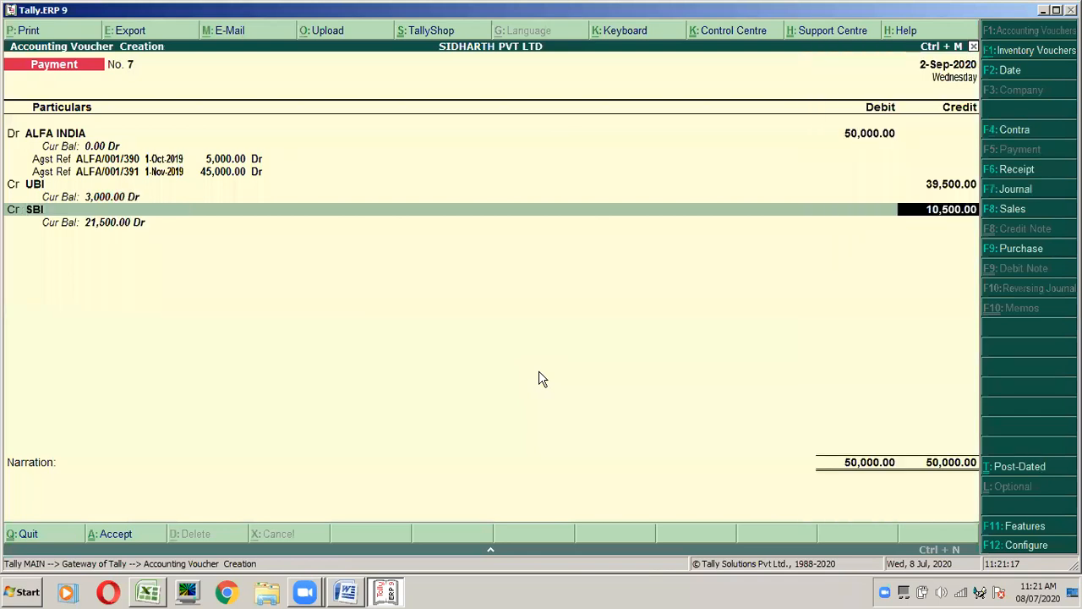
key(alt+Tab)
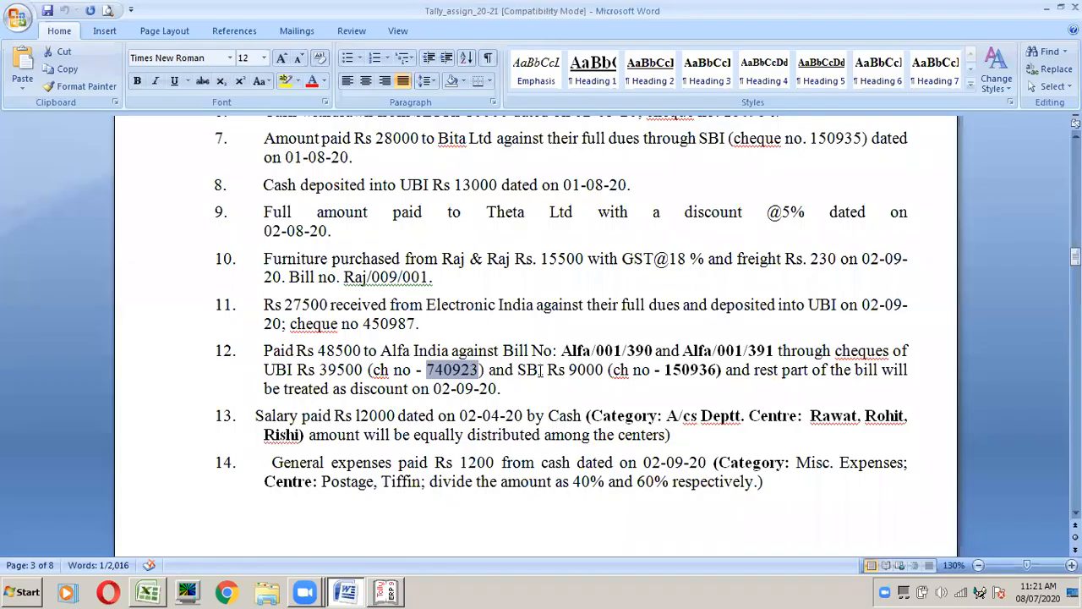
click(589, 369)
key(alt+Tab)
text(9000)
key(Return)
Step: Use Cheque as SBI's transaction type and copy cheque number 150936 from transaction 12 in Word into the instrument number, accepting the allocation
key(Return)
key(alt+Tab)
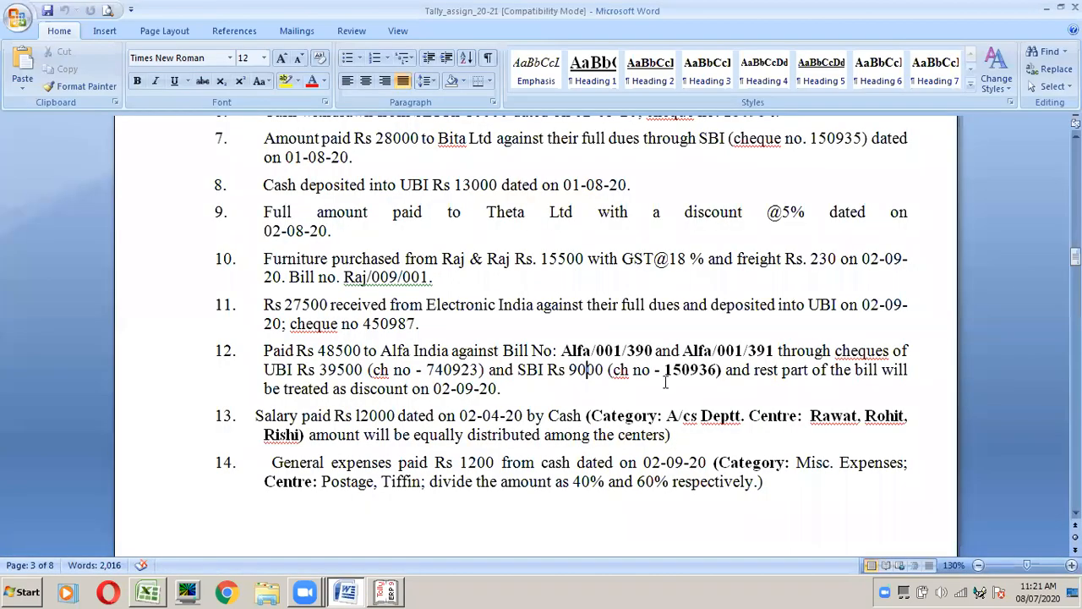
double_click(689, 371)
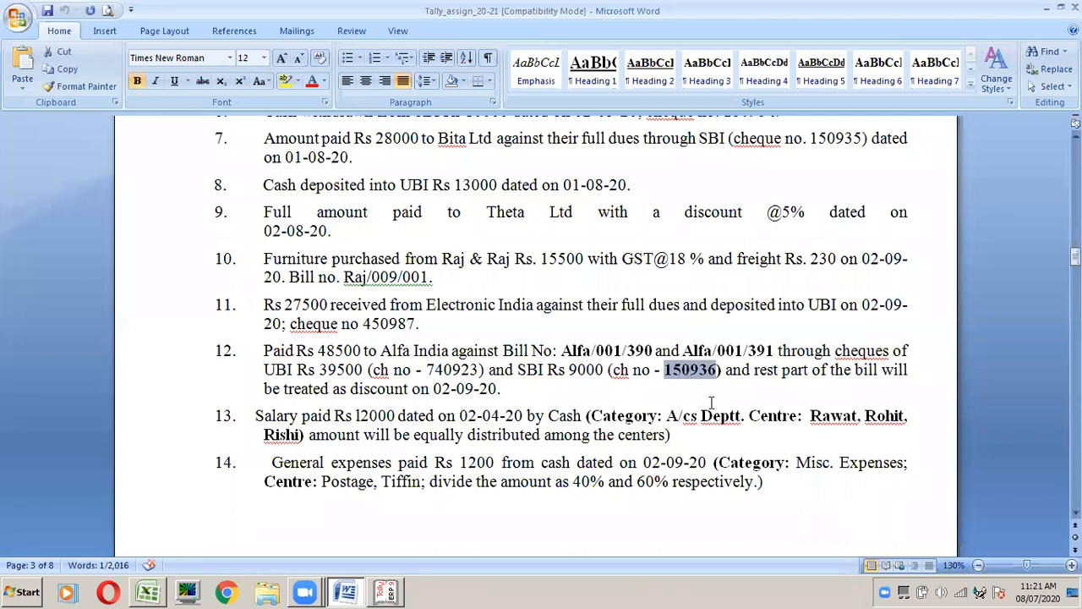
key(alt+Tab)
key(ctrl+alt+v)
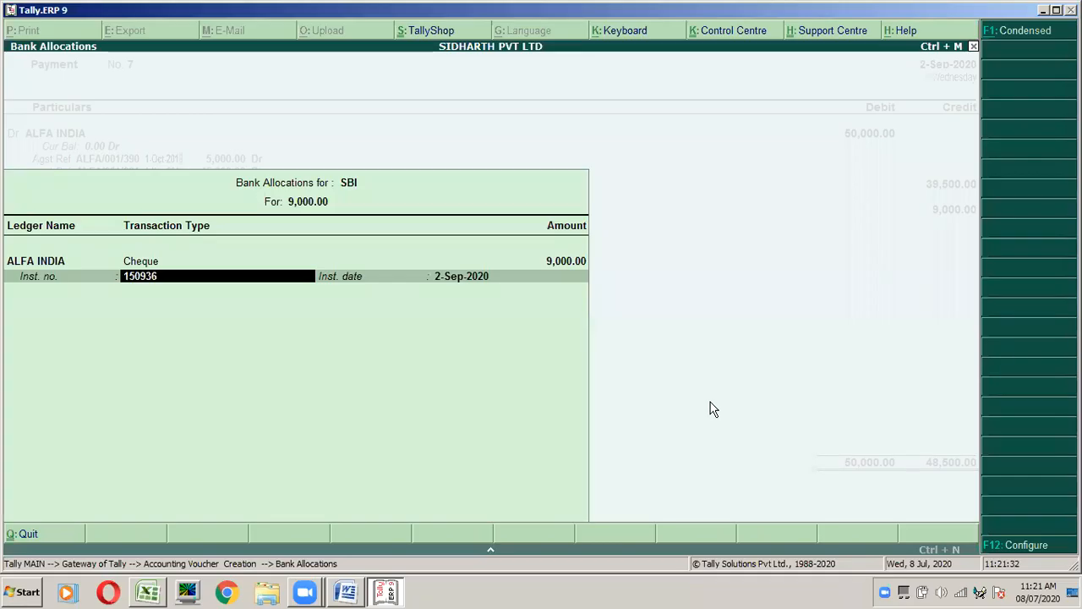
key(Return)
key(Return)
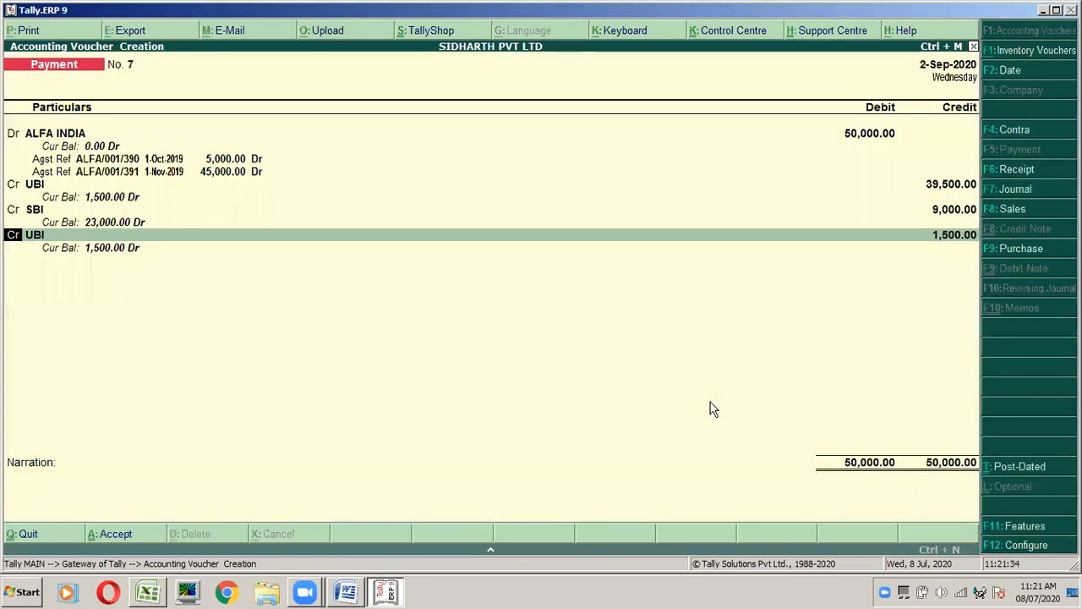
Step: Credit the remaining 1,500 of the Alfa India payment to the Discount Recd ledger
text(DIS)
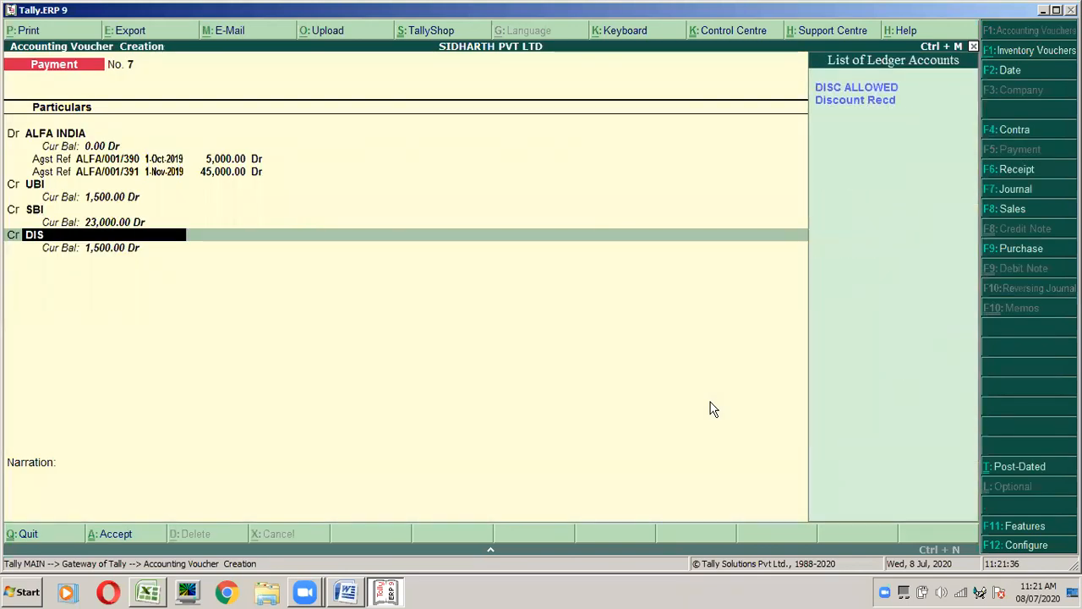
key(Down)
key(Return)
key(Return)
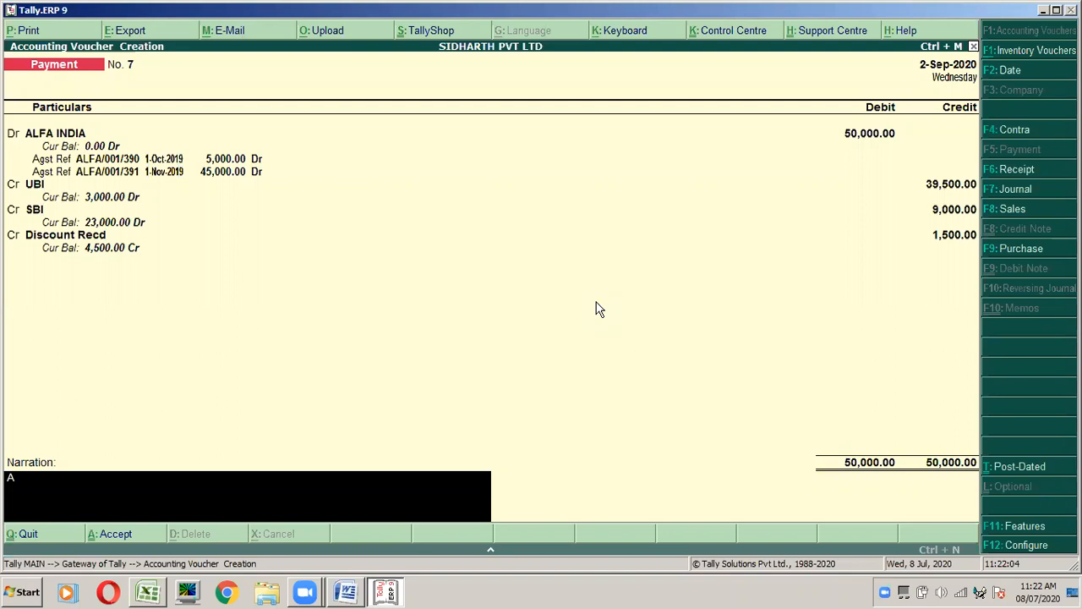
Step: Enter the narration "PAID TO ALFA INDIA AS FULL SETTLEMENT." and save the payment voucher
text(PAID TO ALFA INDIA AS FULL)
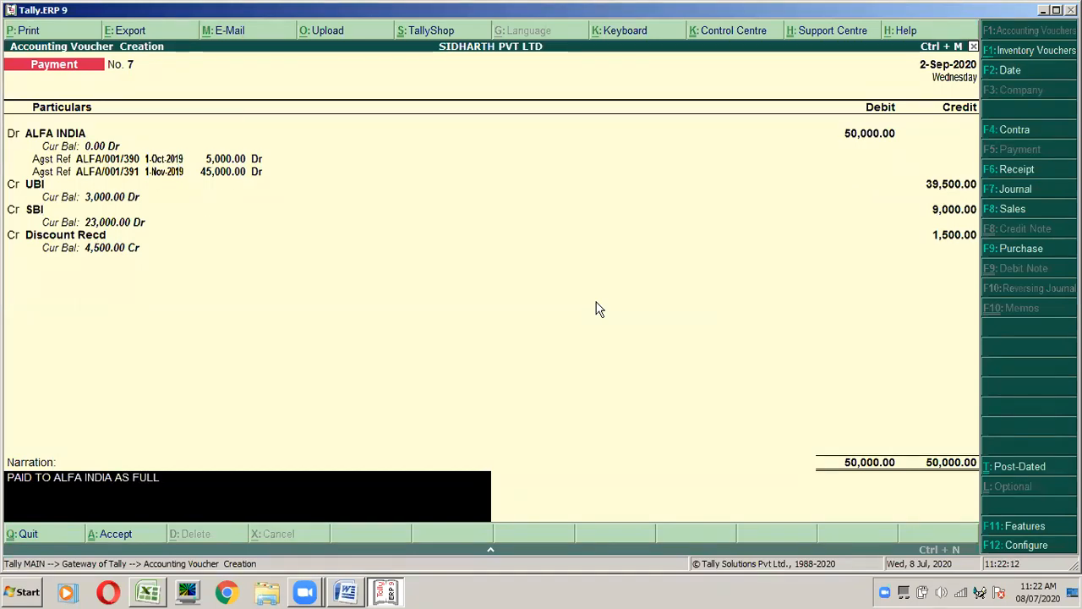
text( SETTLEMENT.)
key(Return)
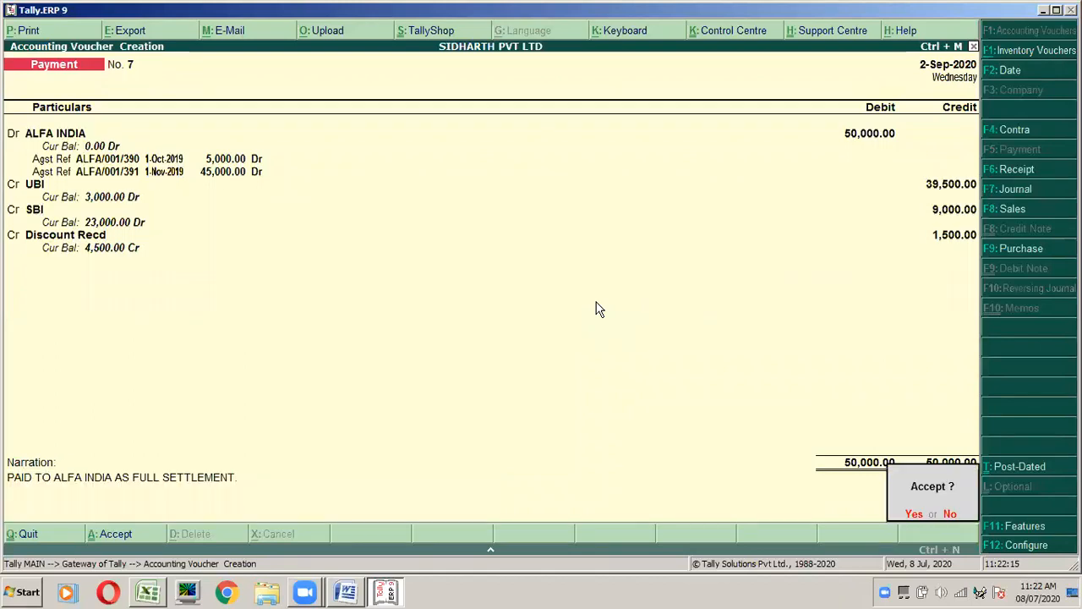
key(Return)
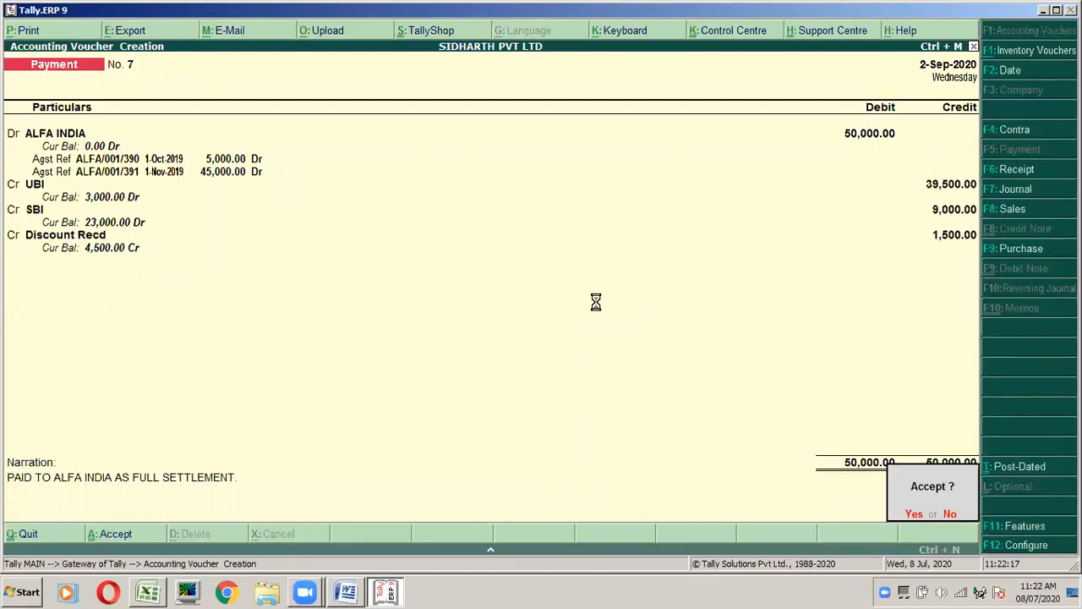
Step: Review transaction 12 in Word, then examine transaction 13's salary amount, date, payment mode, cost category and cost centres
key(alt+Tab)
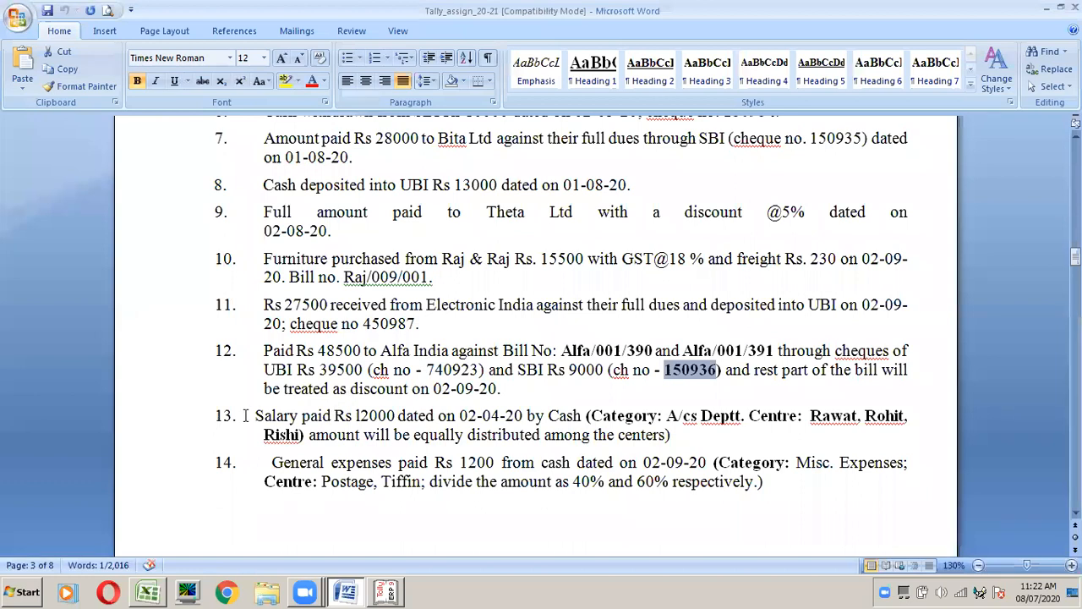
click(337, 351)
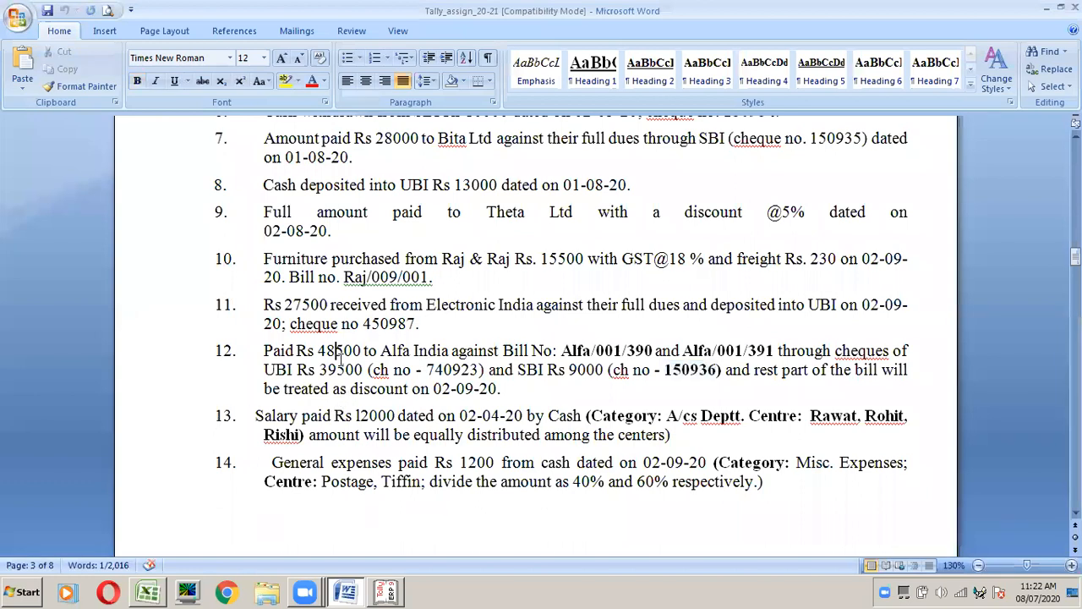
click(500, 32)
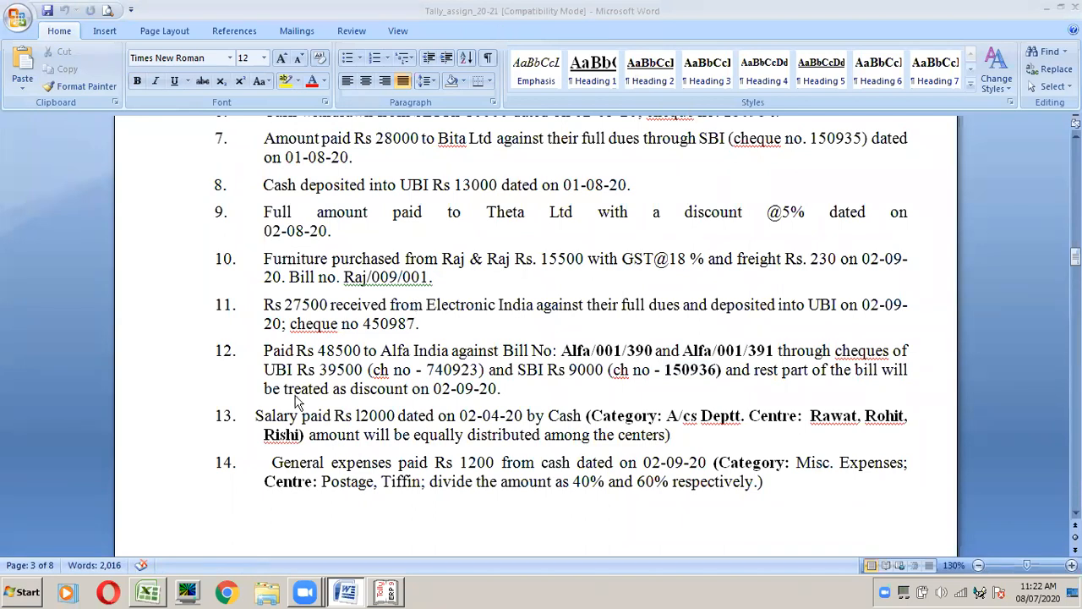
click(329, 382)
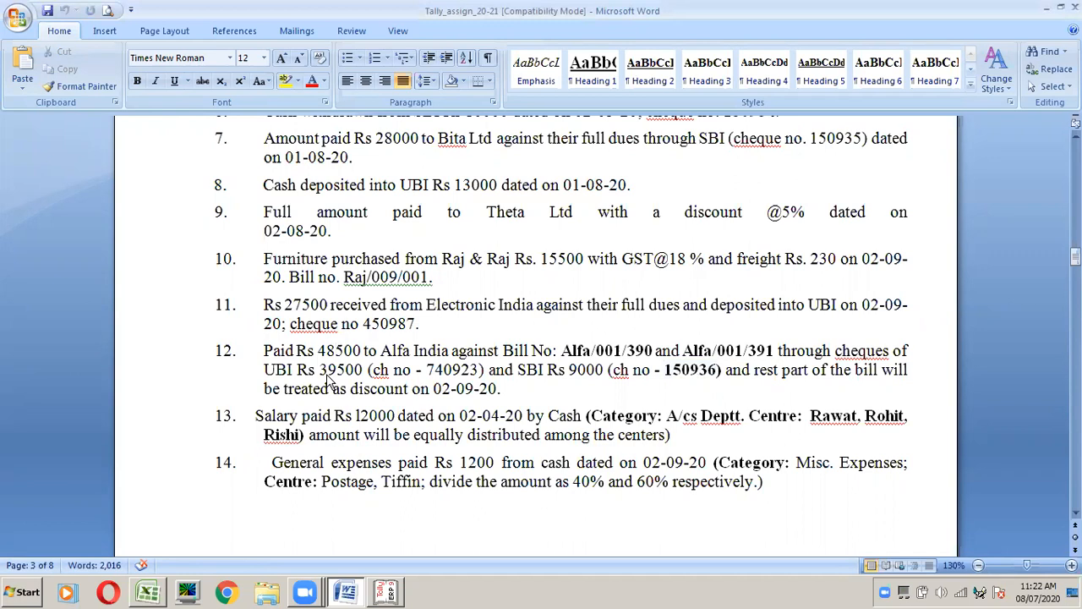
click(335, 415)
click(1076, 513)
click(1076, 512)
click(1076, 512)
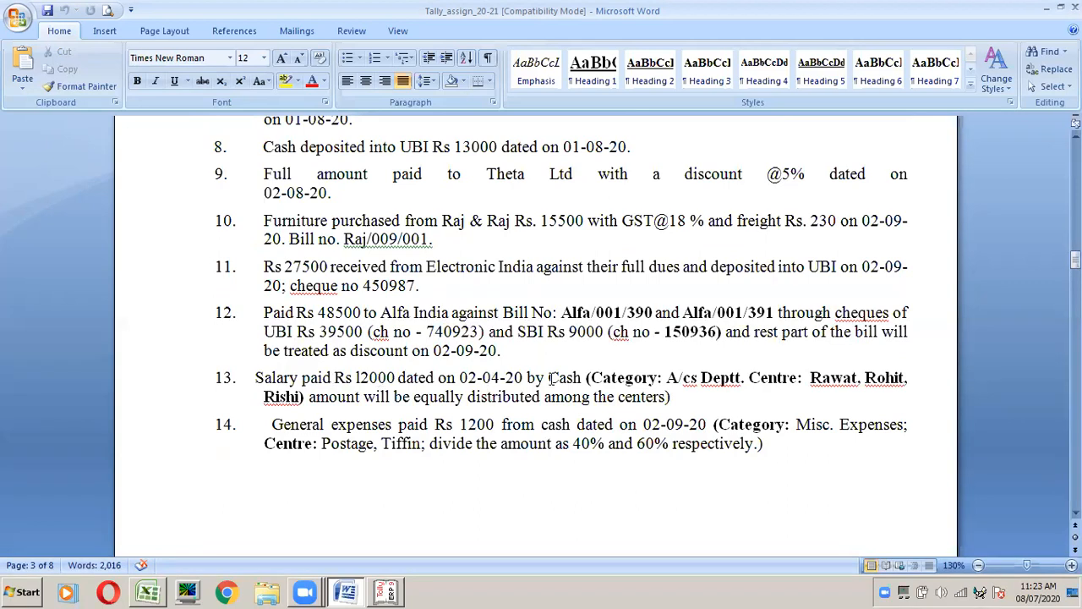
drag(581, 378, 275, 387)
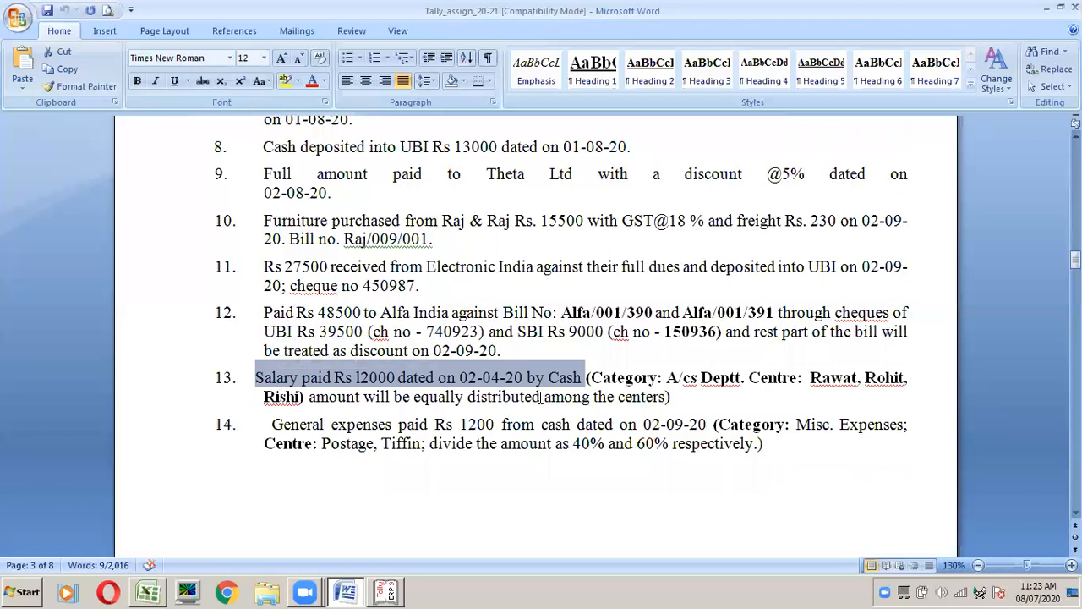
click(540, 396)
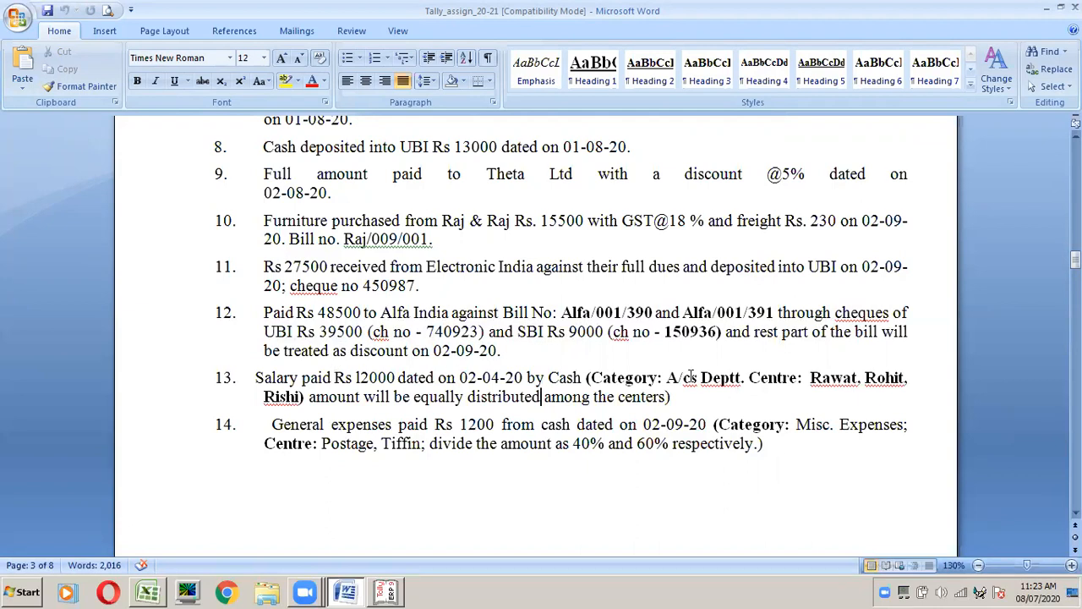
click(824, 377)
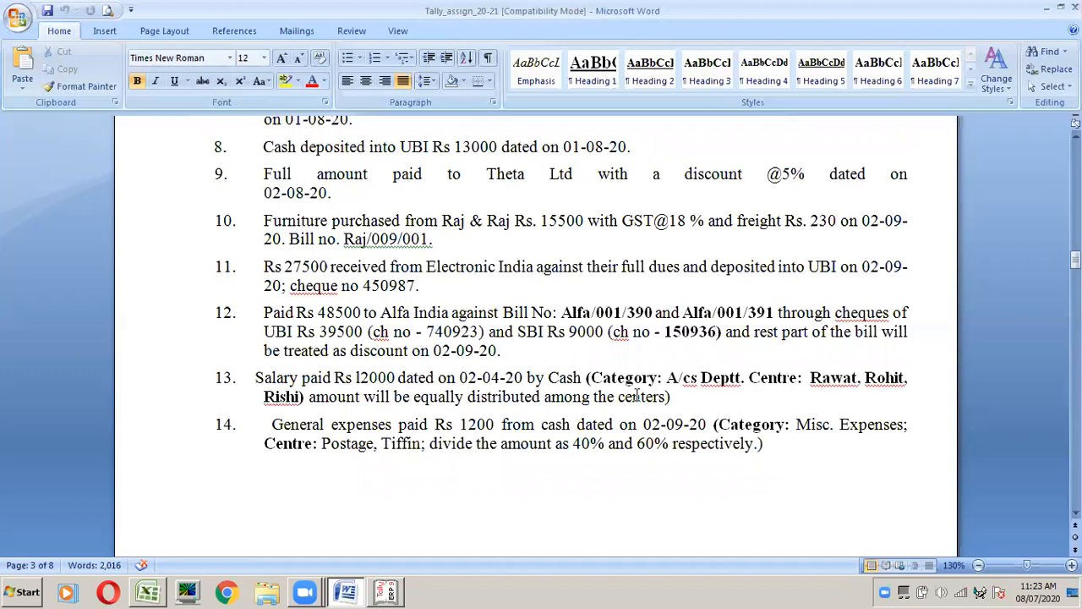
Step: Bring up the saved Alfa India payment voucher in Tally as the reference for transaction 12 in the Excel notes
key(alt+Tab)
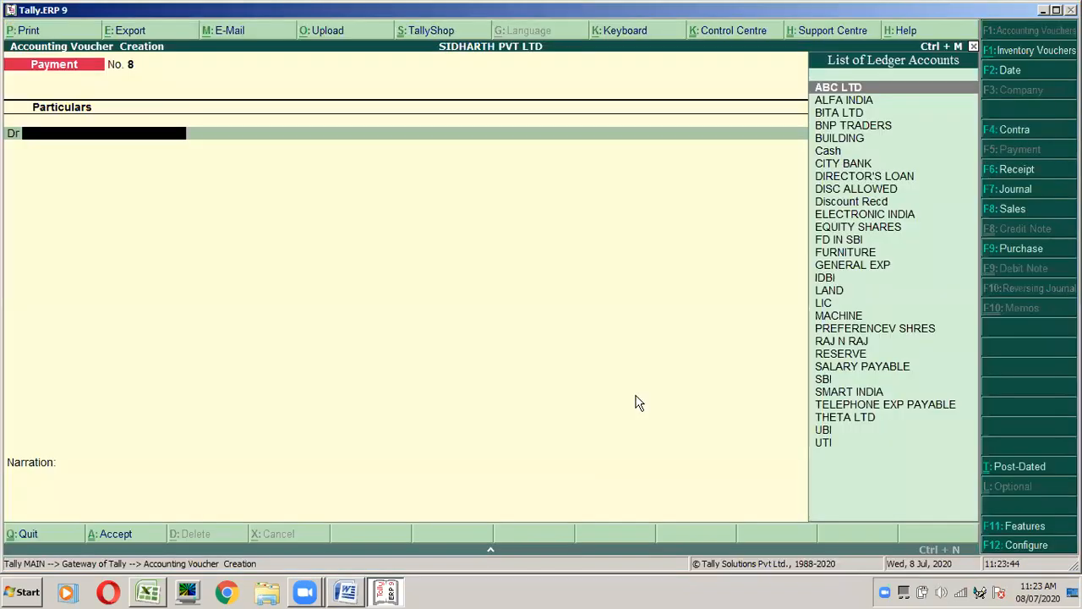
key(alt+Tab)
click(148, 592)
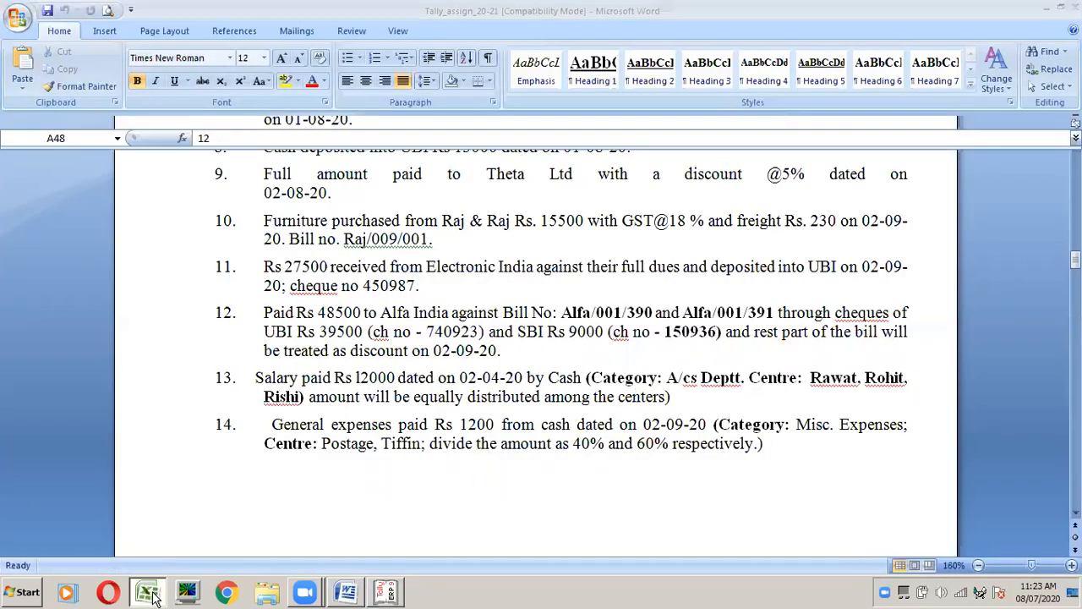
key(alt+Tab)
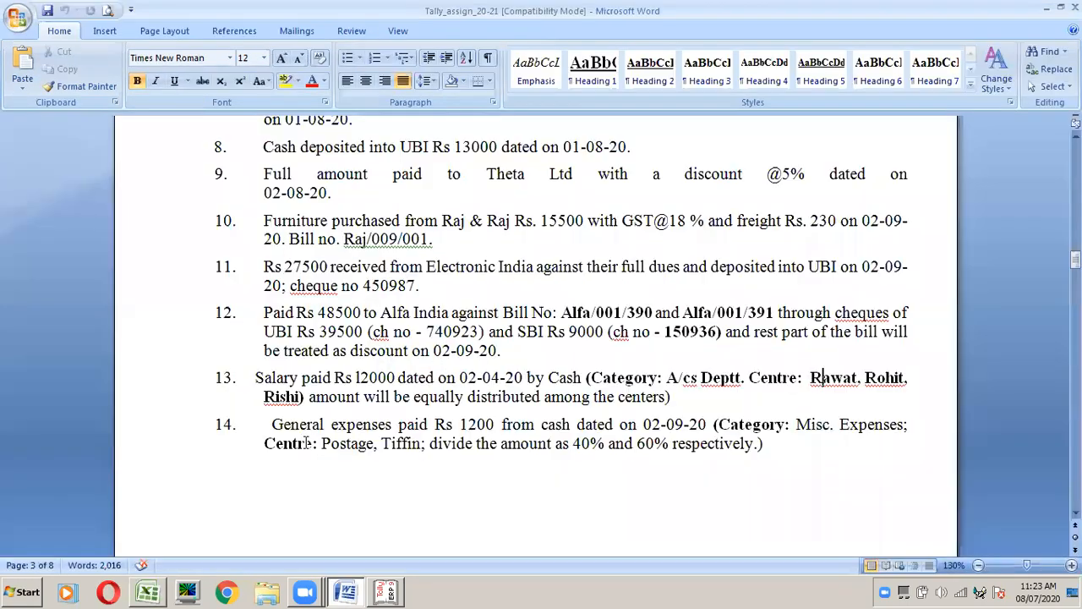
key(alt+Tab)
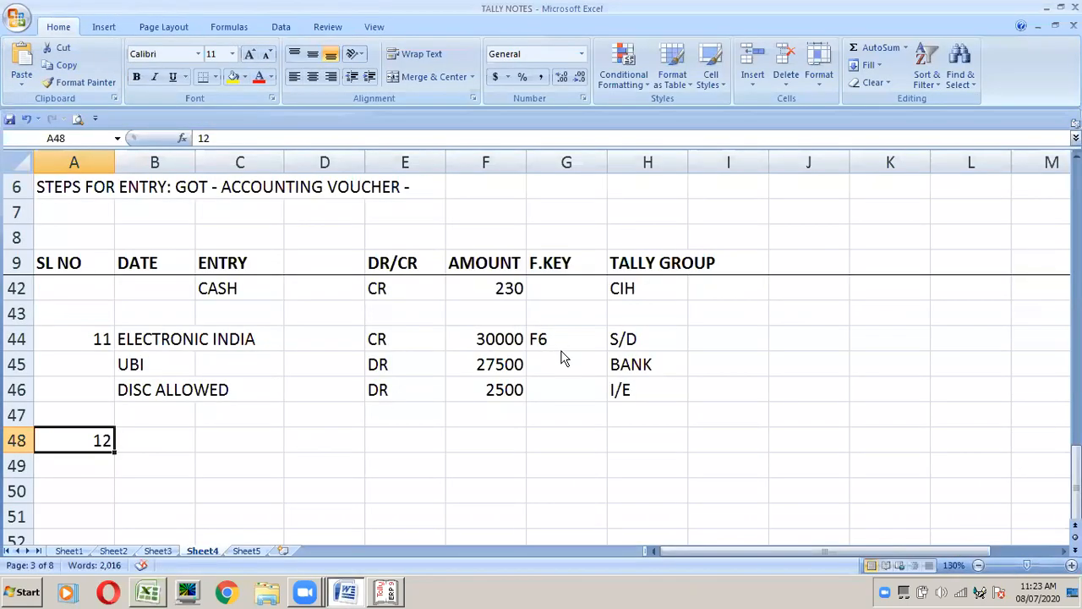
key(alt+Tab)
click(384, 592)
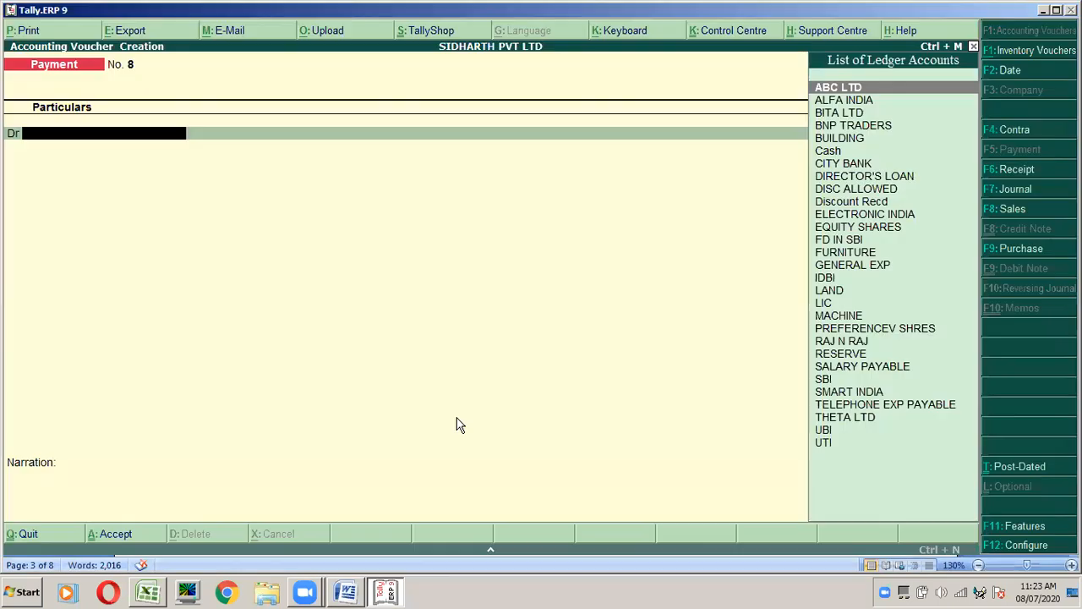
key(Page_Up)
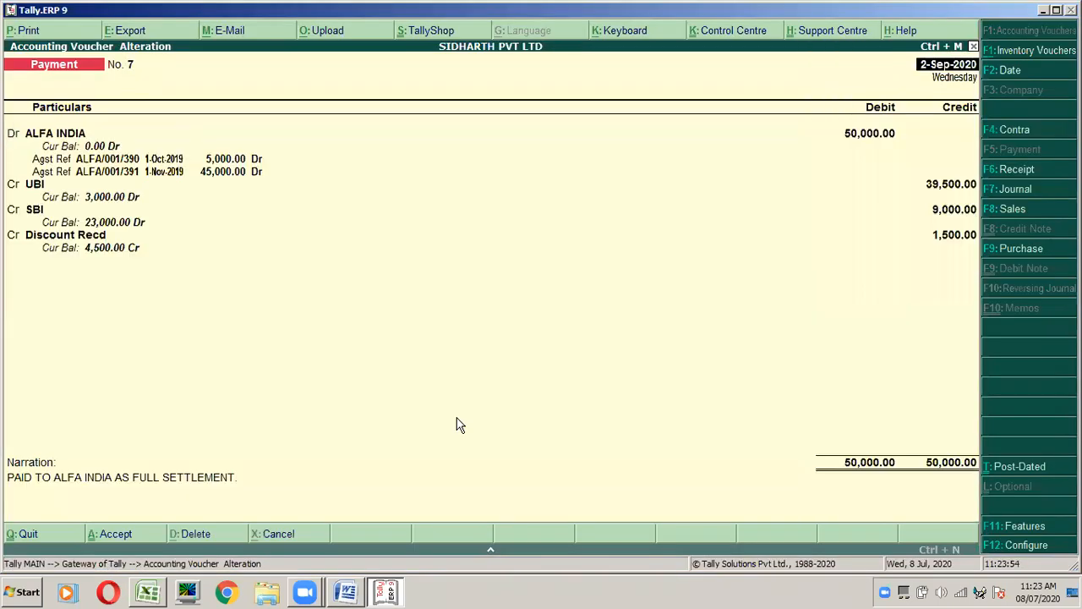
Step: Record ALFA INDIA as DR with amount 50000 in row 48 of the Excel notes for transaction 12
key(alt+Tab)
key(alt+Tab)
click(148, 592)
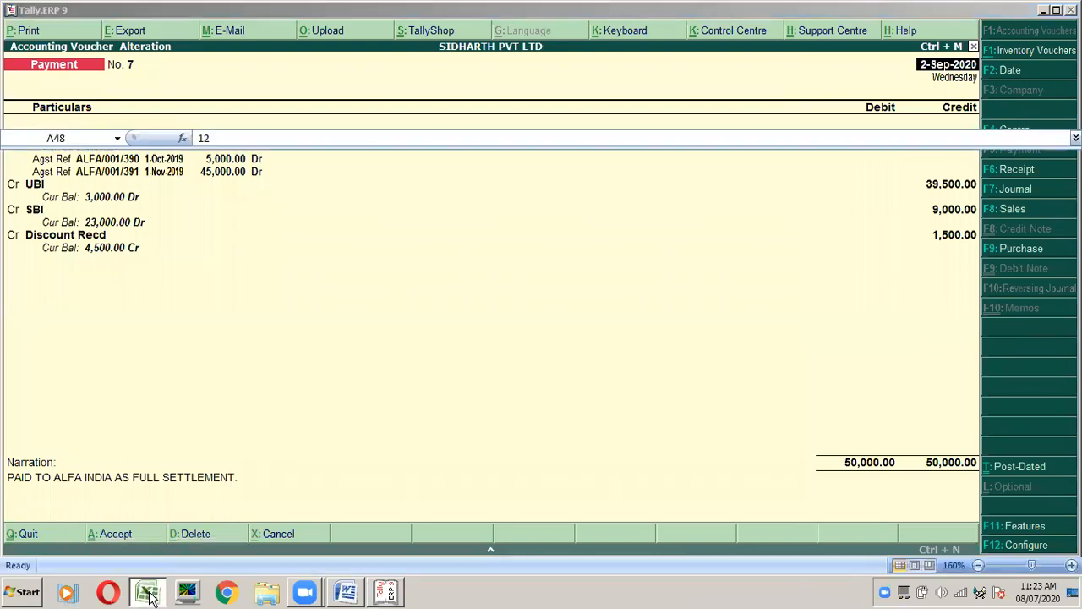
key(Right)
text(A)
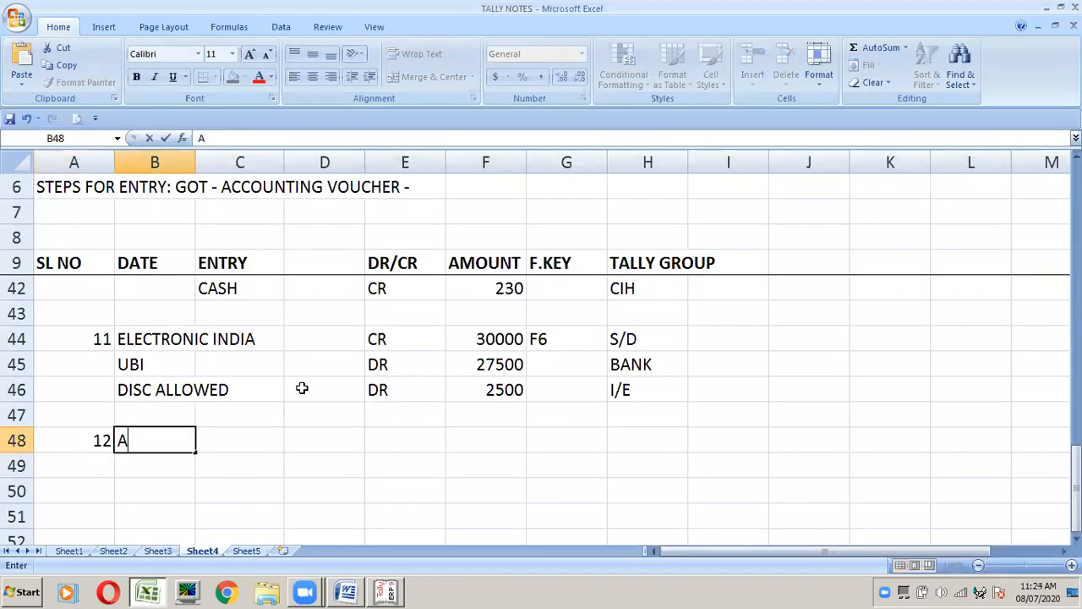
text(LFA INDIA)
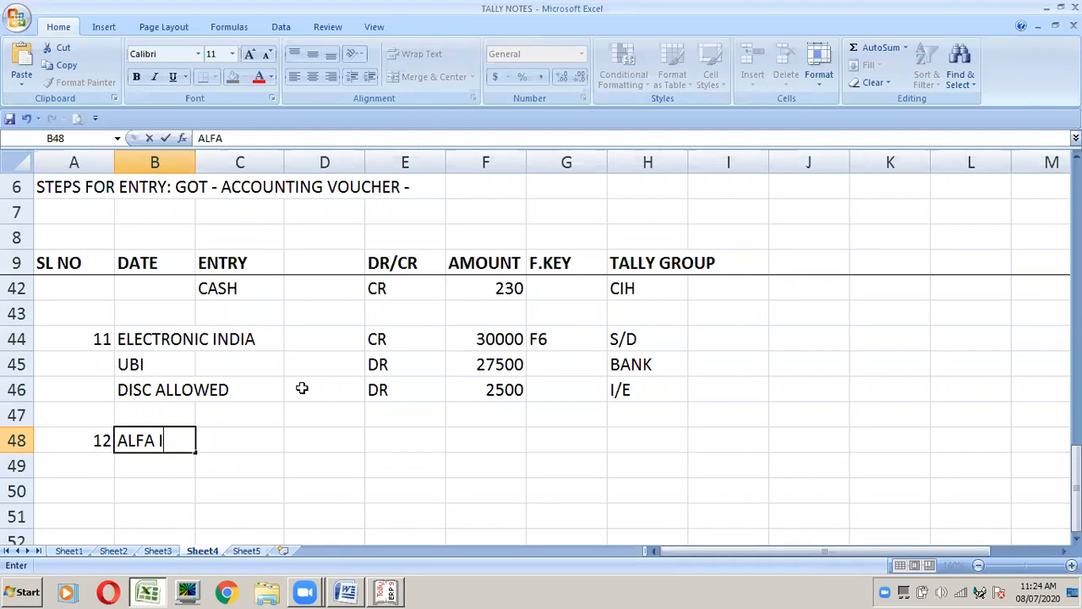
key(Right)
key(Right)
key(Right)
text(DR)
key(Right)
key(alt+Tab)
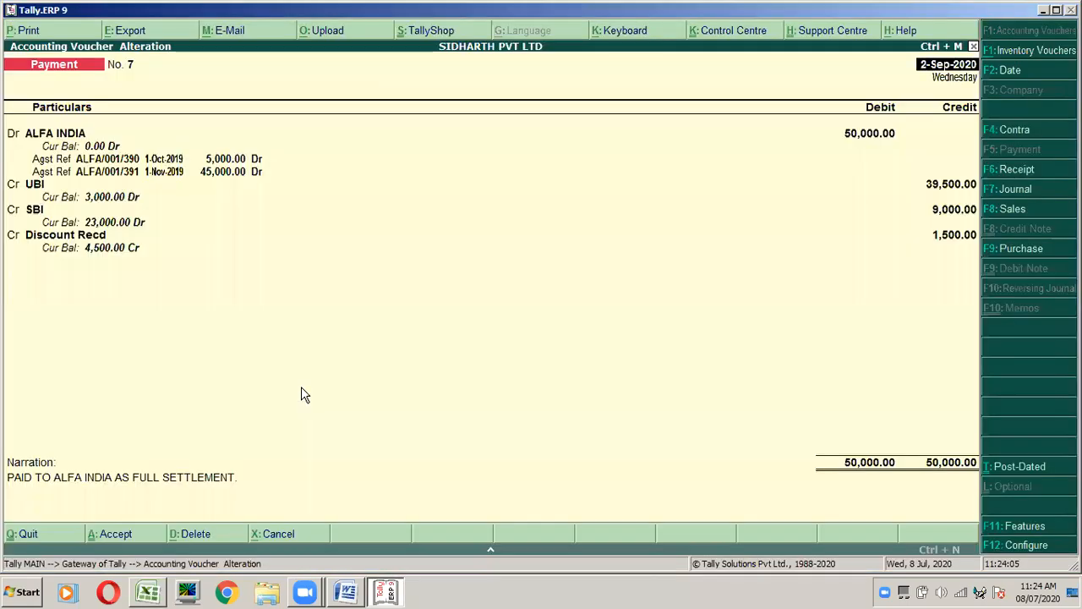
key(alt+Tab)
text(50000)
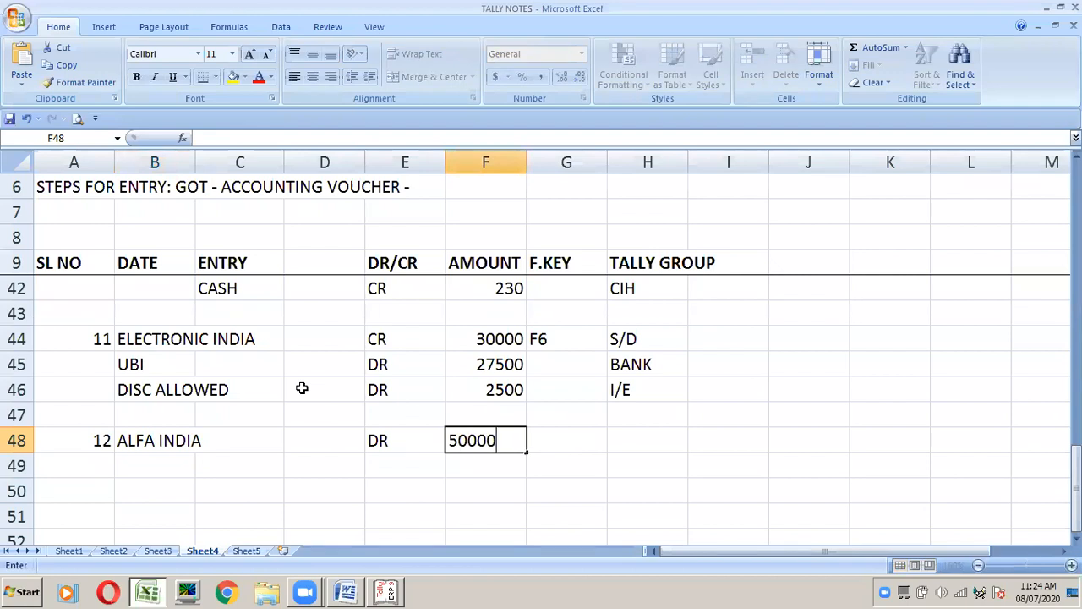
key(Return)
Step: Add UBI as a CR entry in row 49, directly below the ALFA INDIA line
key(Left)
key(Left)
key(Left)
key(alt+Tab)
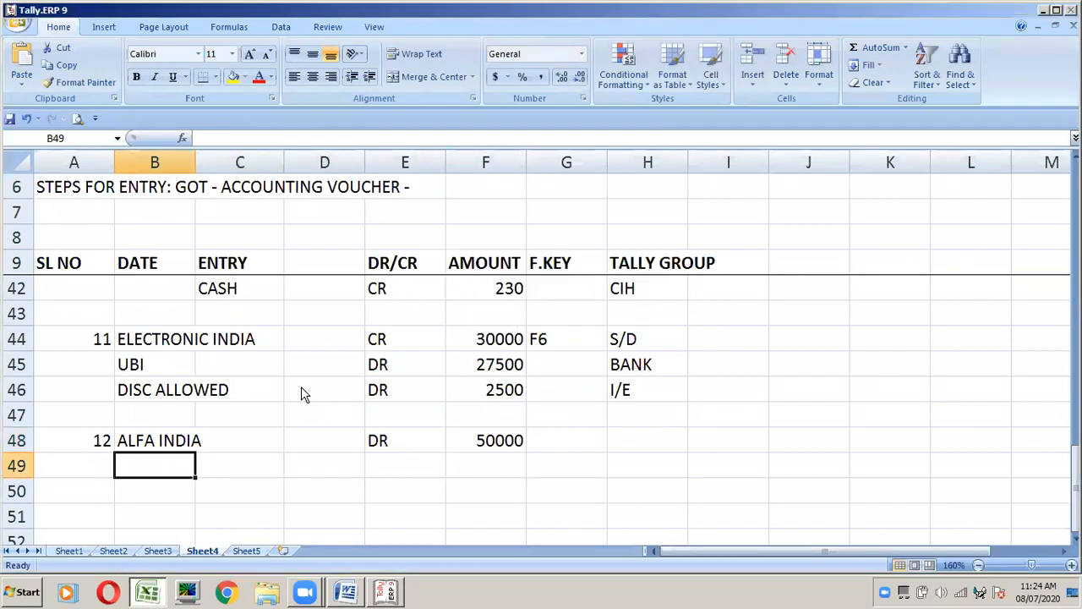
key(alt+Tab)
text(UBI)
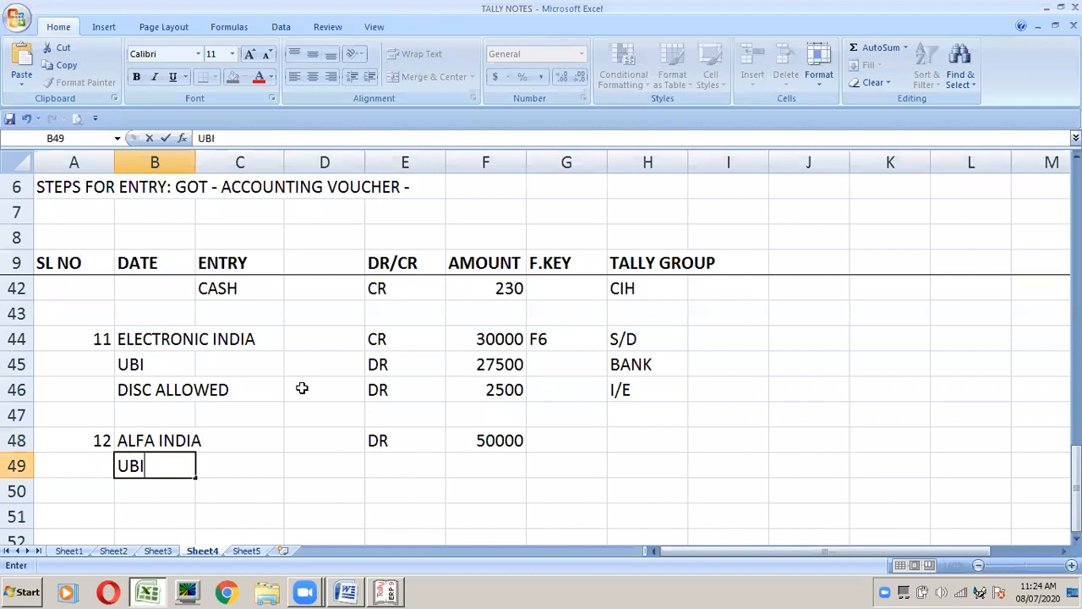
key(Right)
key(Right)
key(Right)
text(CR)
Step: Set the amount of the UBI entry in row 49 to 39500
key(Right)
text(3950)
key(Return)
Step: Record SBI as a CR entry with amount 9000 in row 50
text(9000)
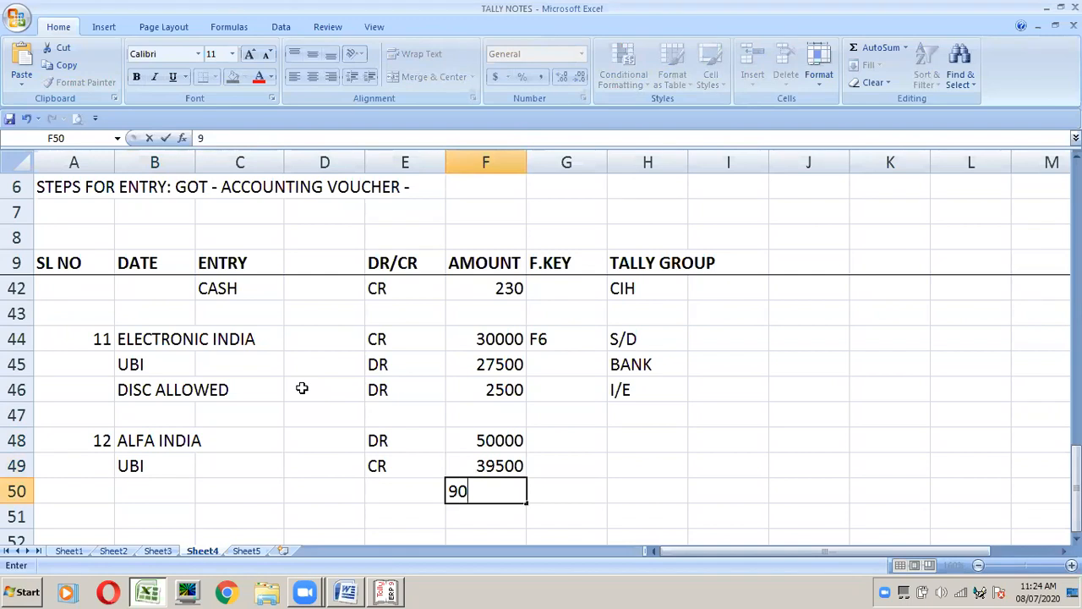
key(Left)
text(CR)
key(Left)
key(Left)
key(Left)
key(alt+Tab)
key(alt+Tab)
text(SBI)
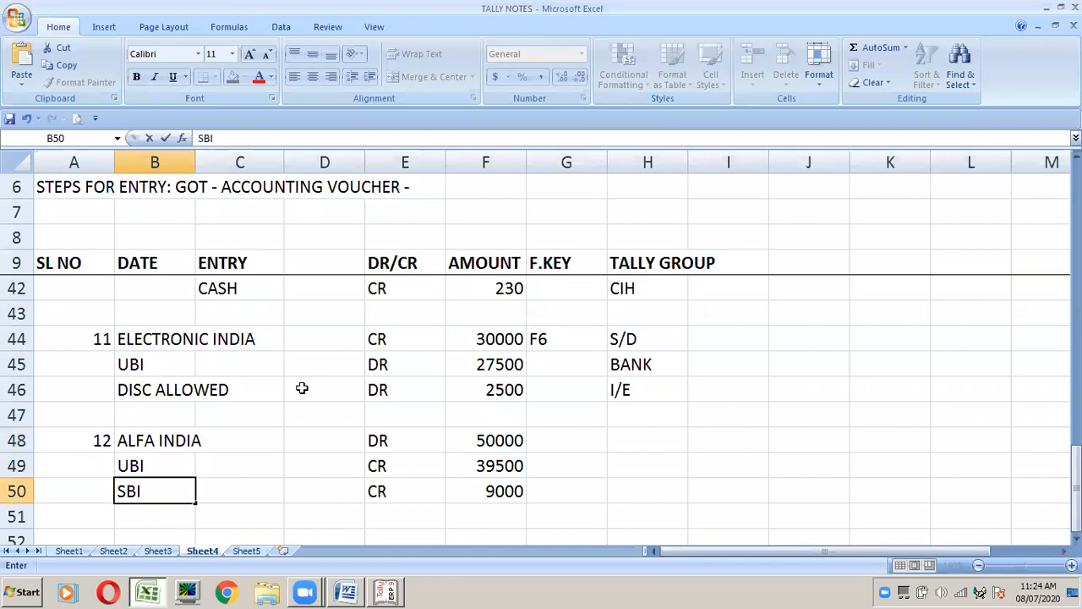
key(Return)
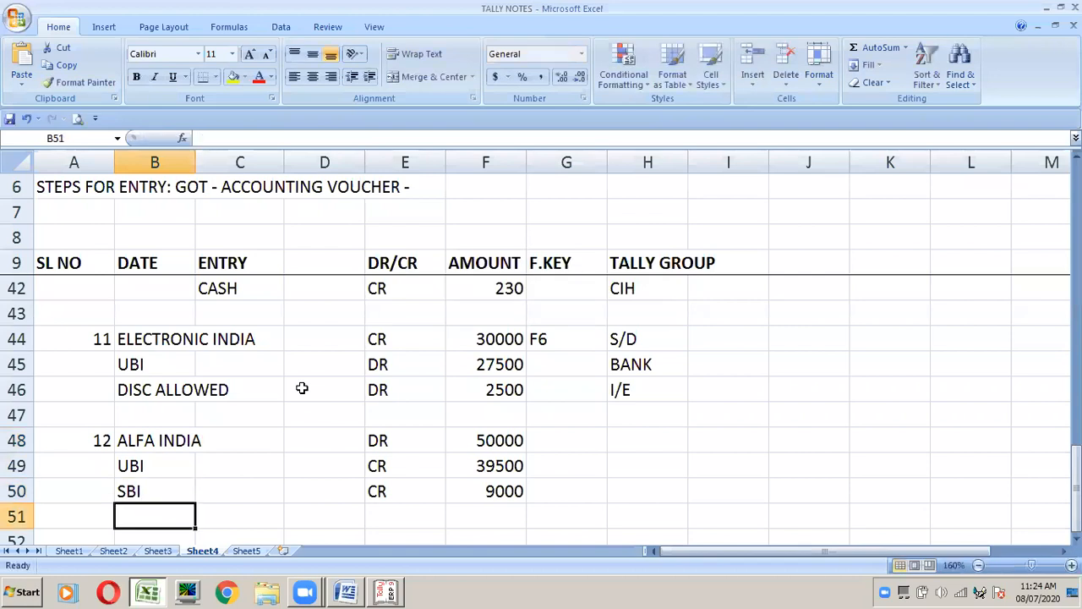
Step: Record DISC RECD as a CR entry with amount 1500 in row 51, checking it against the Tally voucher
text(DISC RECD)
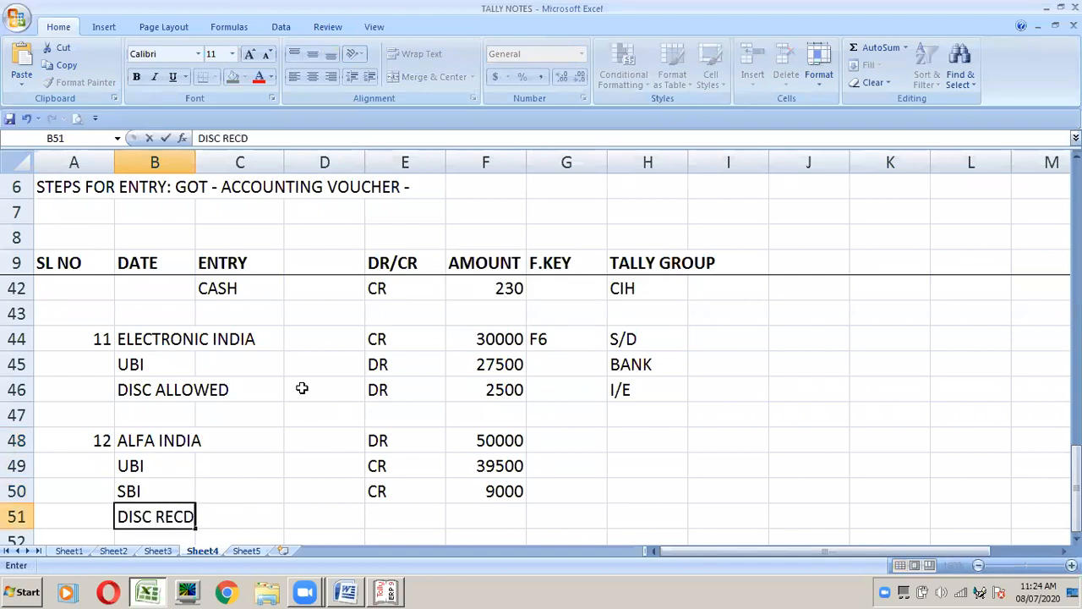
key(alt+Tab)
key(alt+Tab)
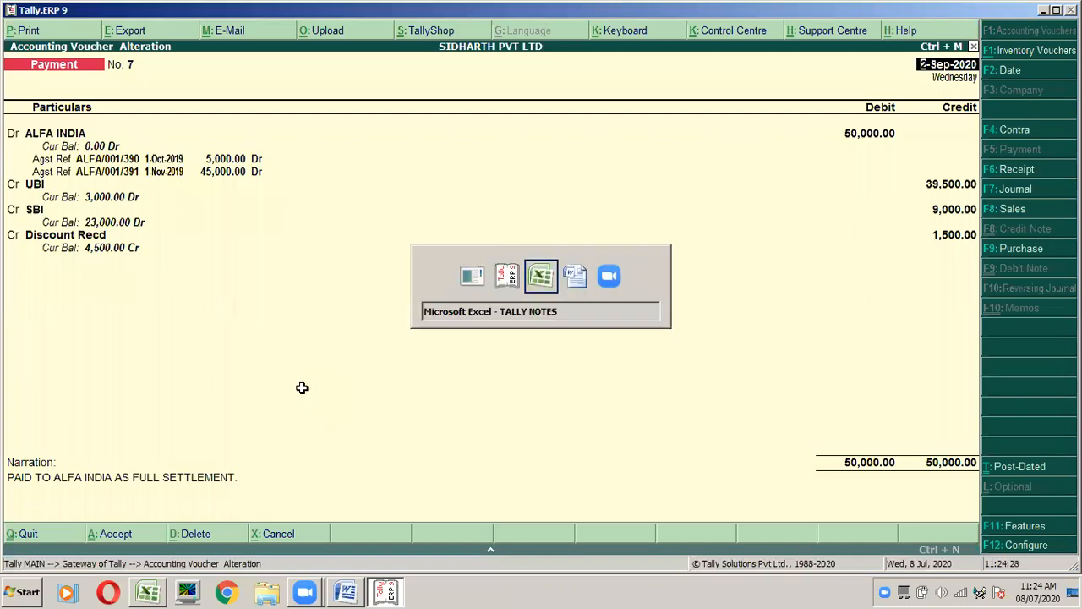
key(Right)
key(Right)
key(Right)
text(CR)
key(Right)
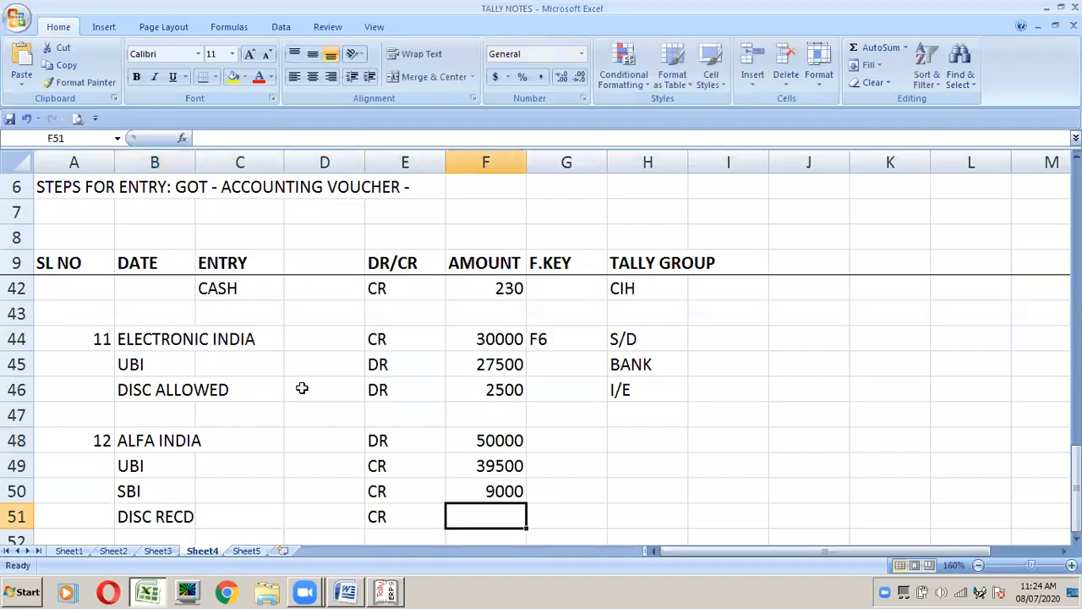
text(1500)
Step: Enter F5 as the function key for the ALFA INDIA entry in row 48
key(Up)
key(Up)
key(Up)
key(Right)
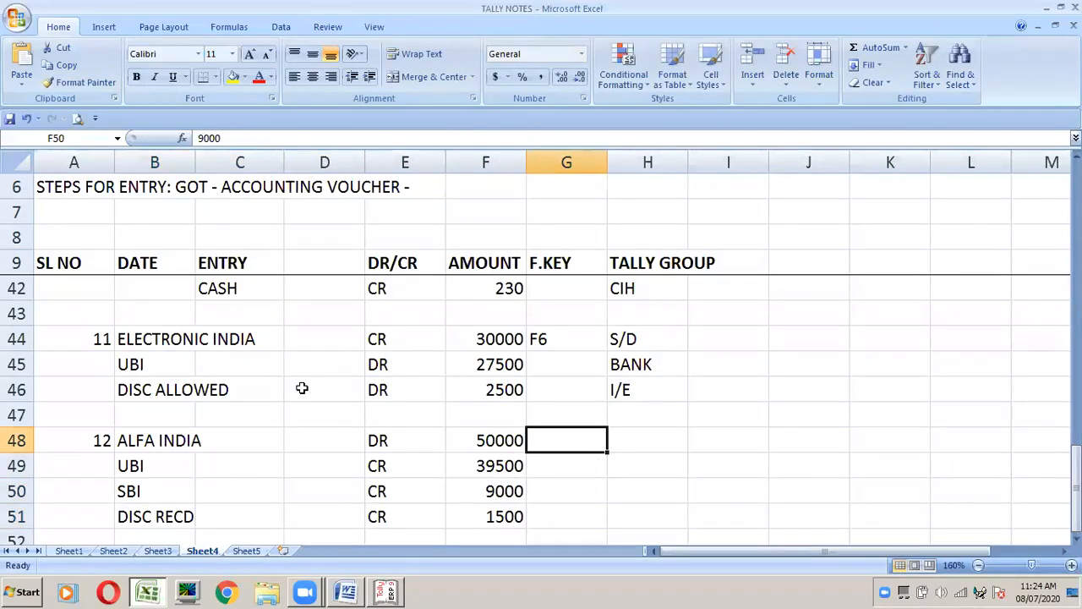
text(F5)
key(Return)
key(Up)
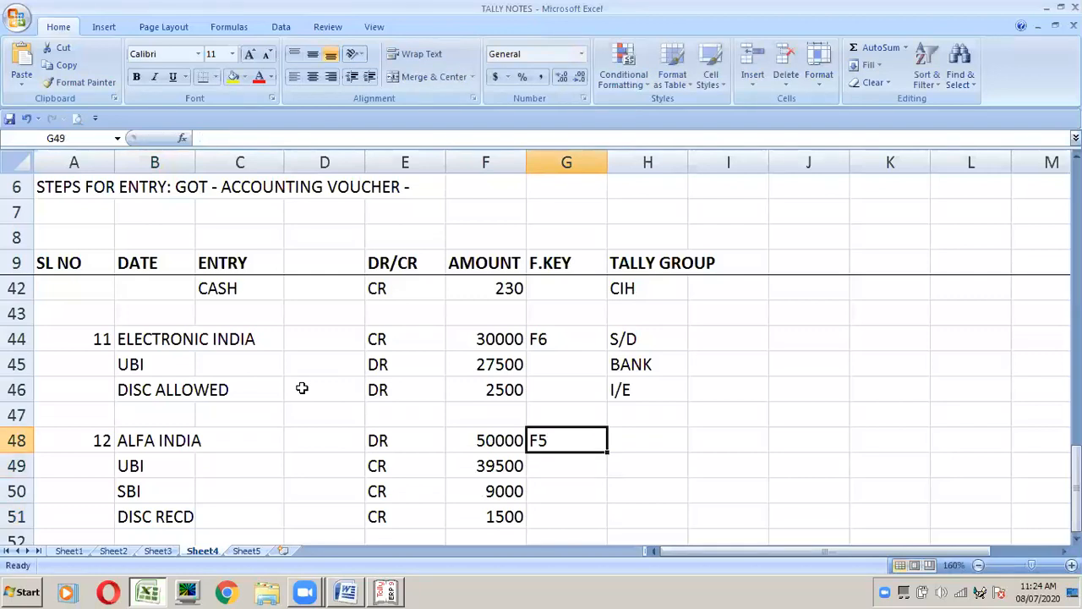
Step: Fill in the Tally groups for transaction 12: S/C for ALFA INDIA, BANK for UBI and SBI, and I/I for DISC RECD
key(Right)
text(S/C)
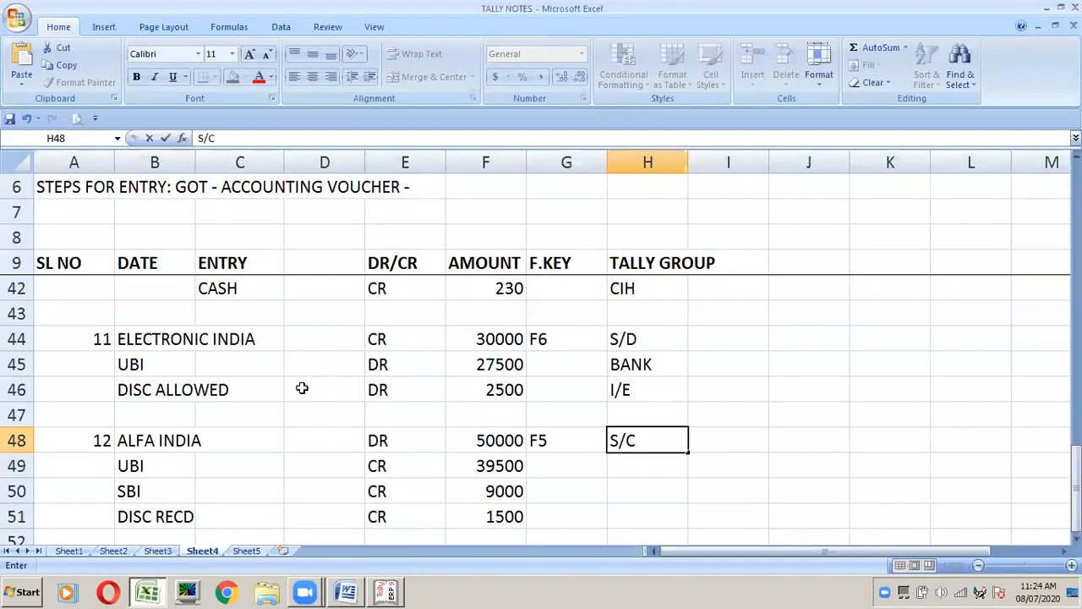
key(Return)
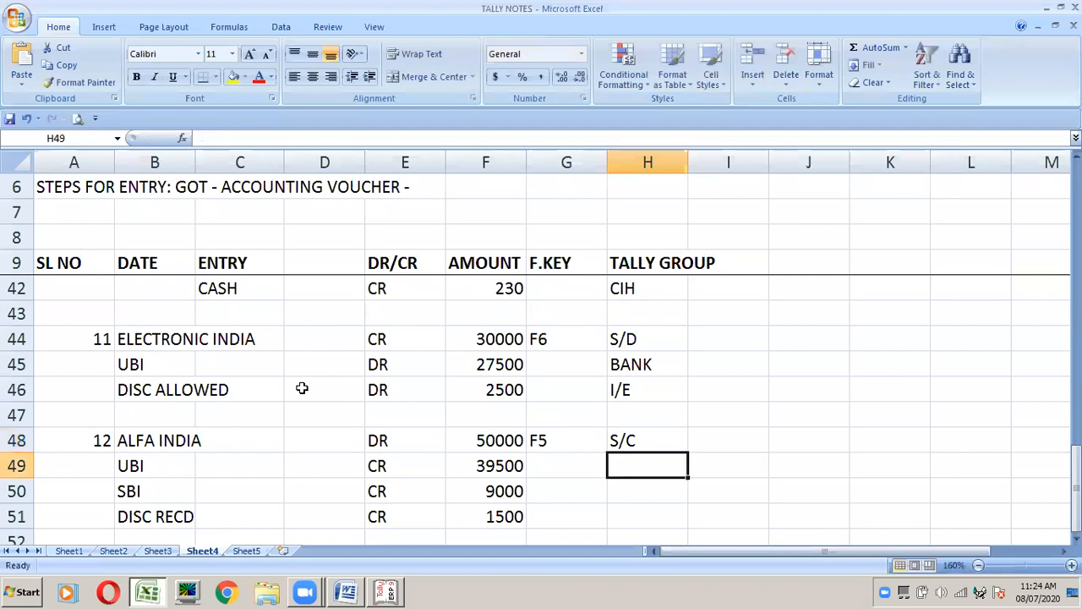
text(BANK)
key(Return)
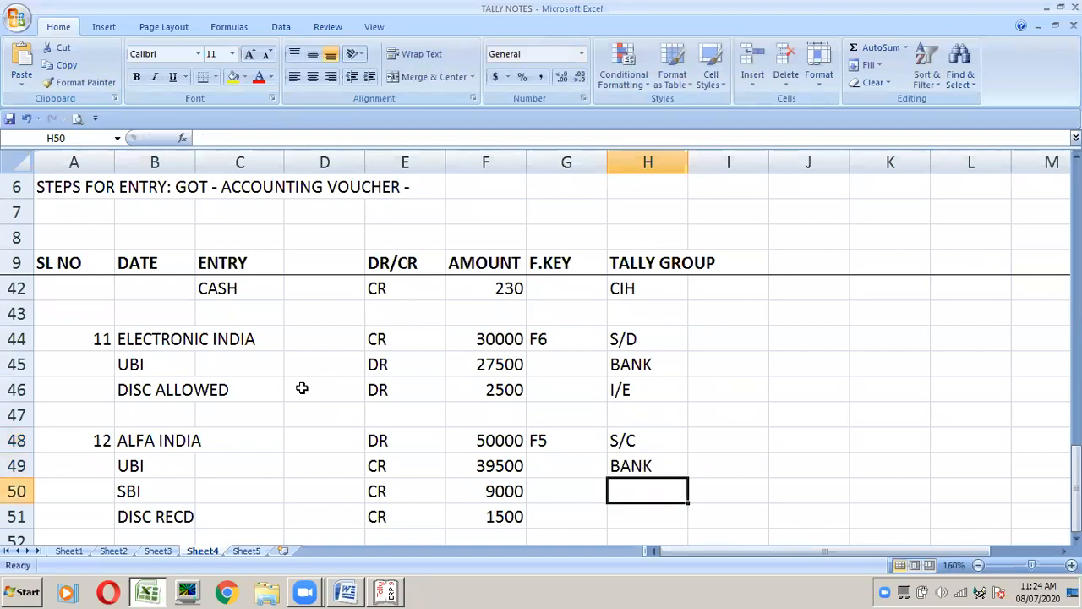
key(Return)
text(I)
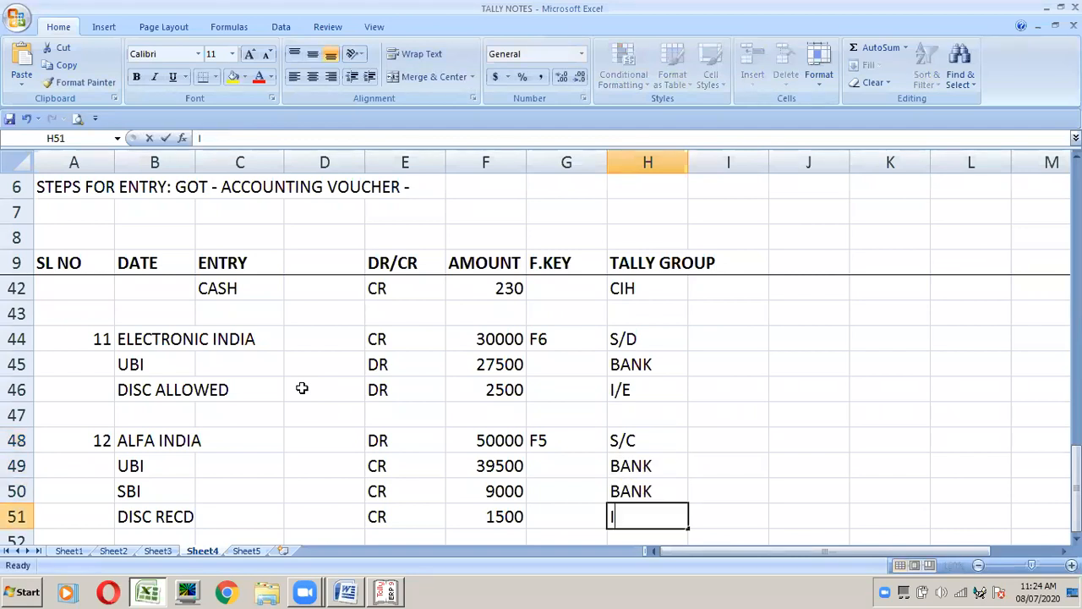
text(/I)
key(Up)
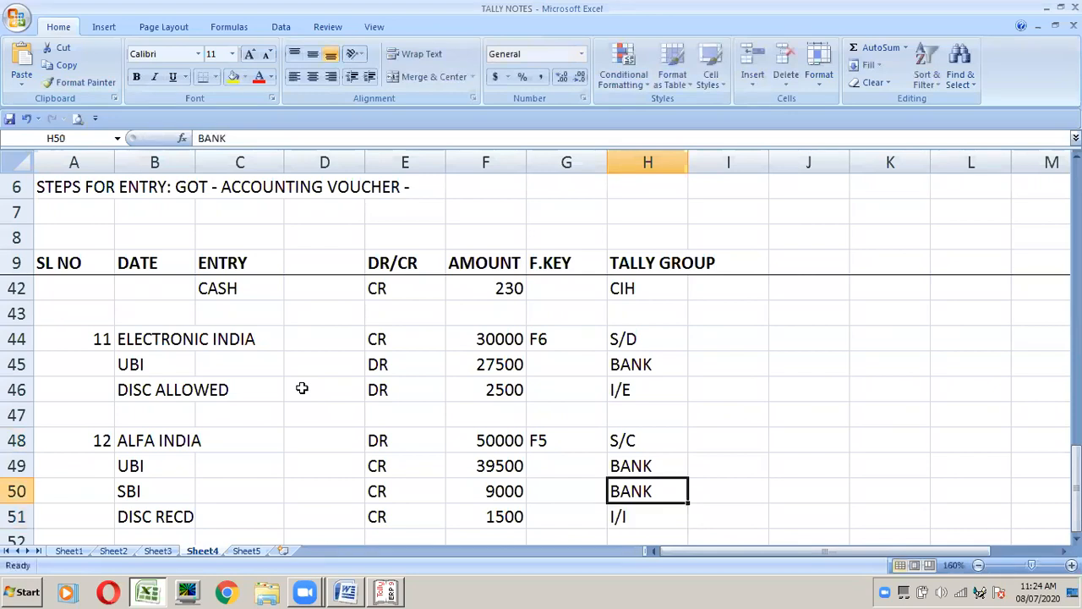
Step: Start the notes for the next transaction by entering serial number 13 in cell A53
key(Down)
key(Down)
key(Down)
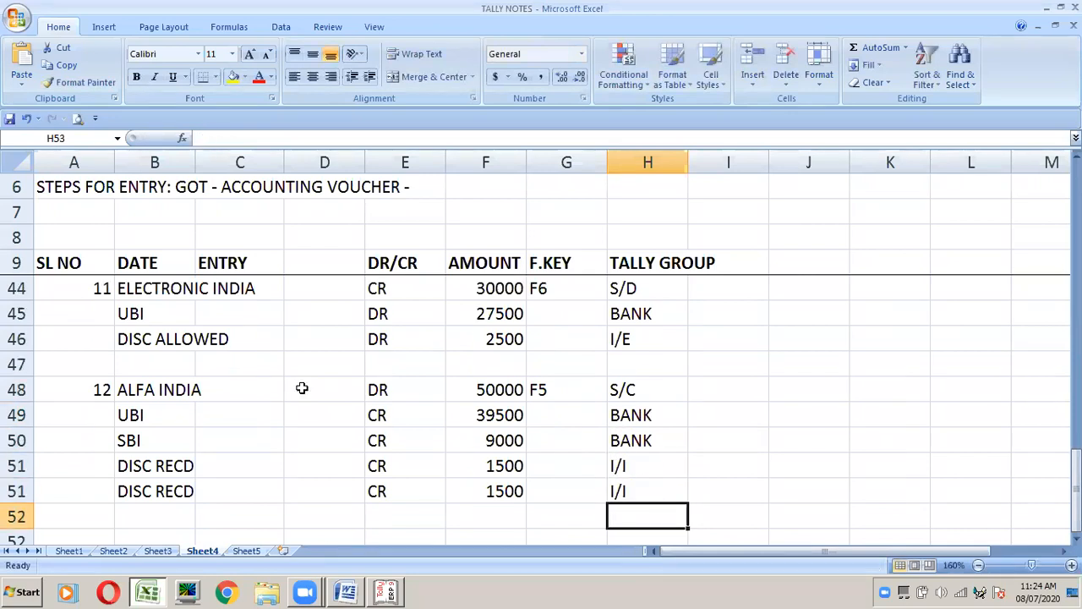
key(Left)
key(Left)
key(Left)
key(Left)
key(Left)
key(Left)
key(Left)
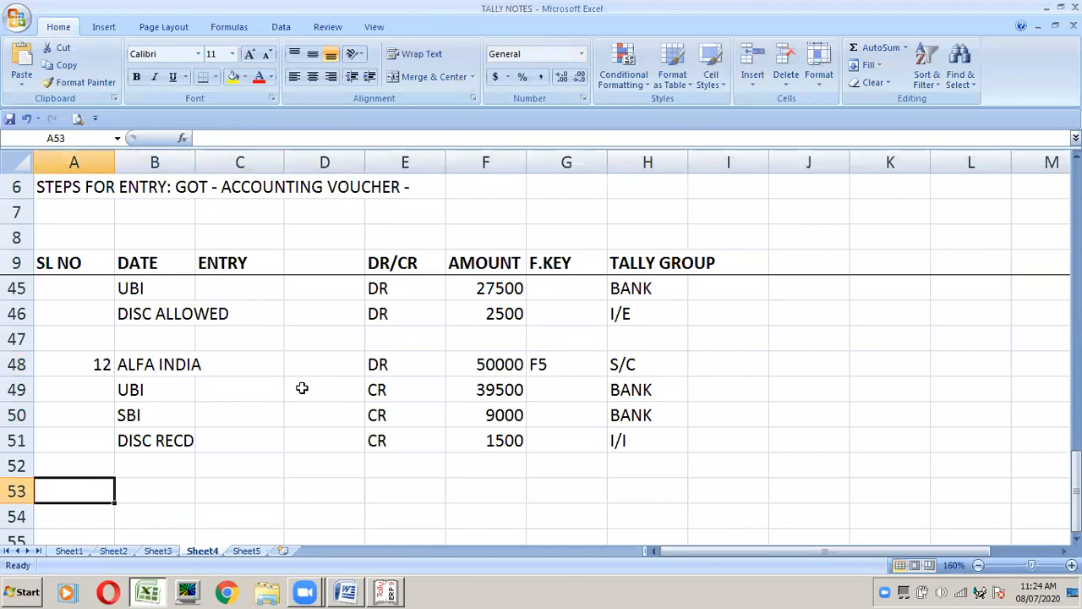
text(13)
key(Return)
key(Up)
key(Right)
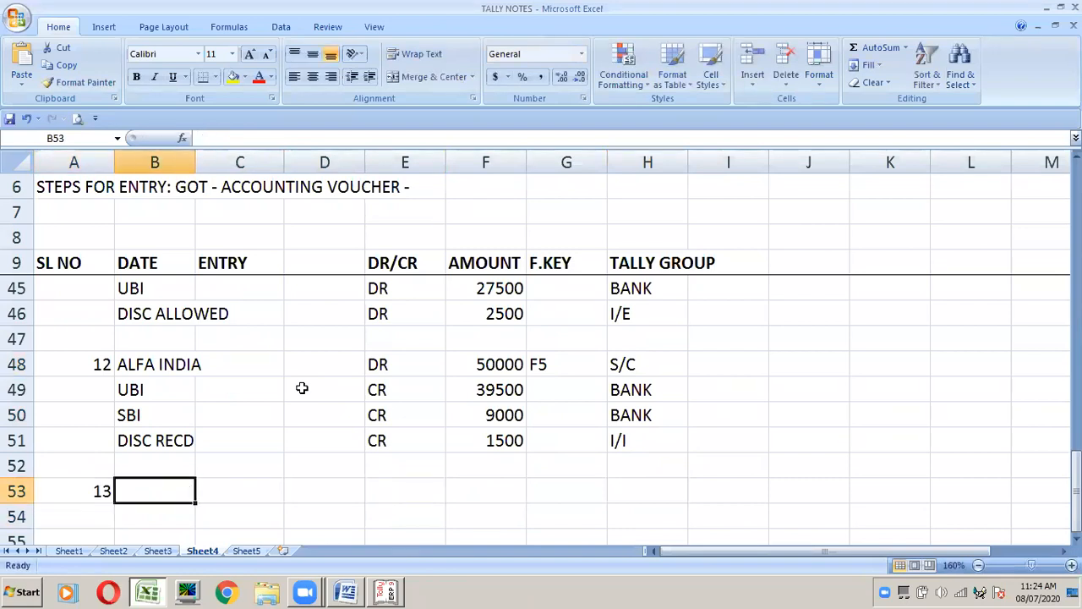
scroll(302, 387, down, 1)
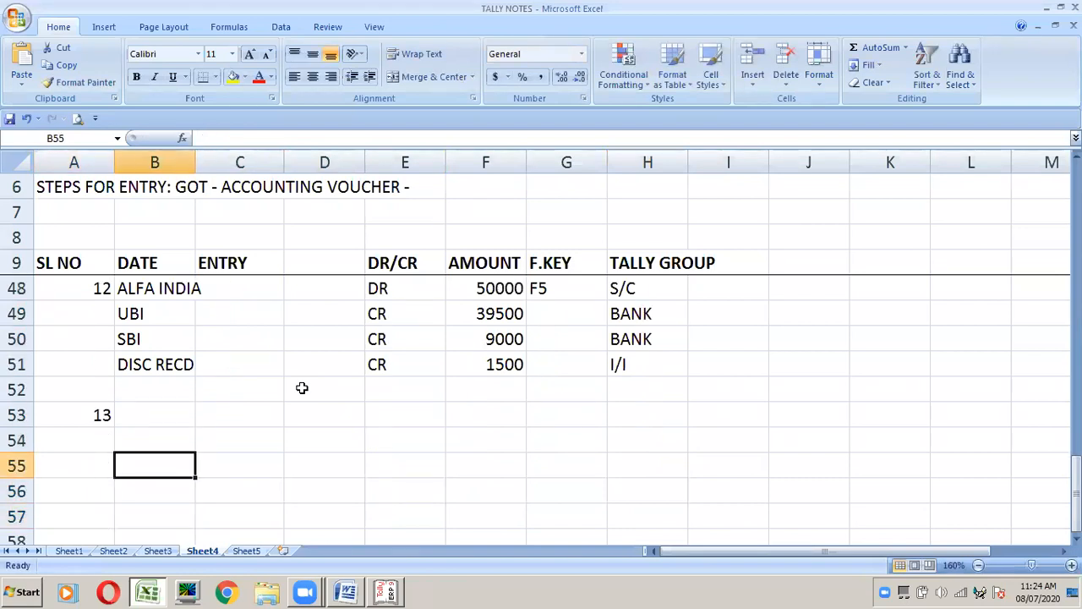
Step: Close the Alfa India voucher in Tally, check the wording of transaction 13 in Word, and return to the new payment voucher
key(alt+Tab)
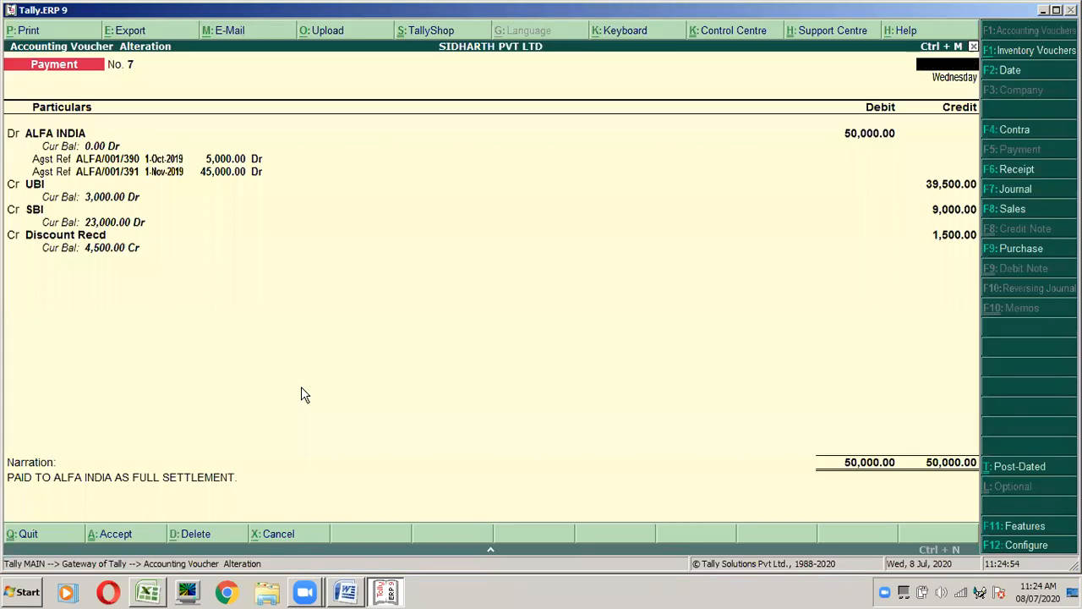
key(Escape)
key(Return)
key(alt+Tab)
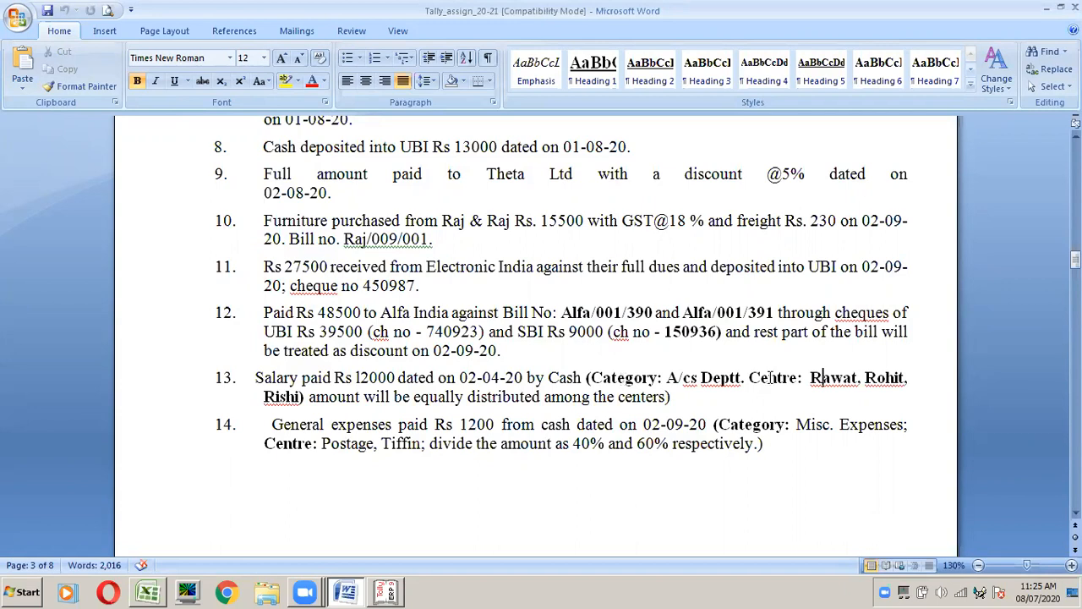
key(alt+Tab)
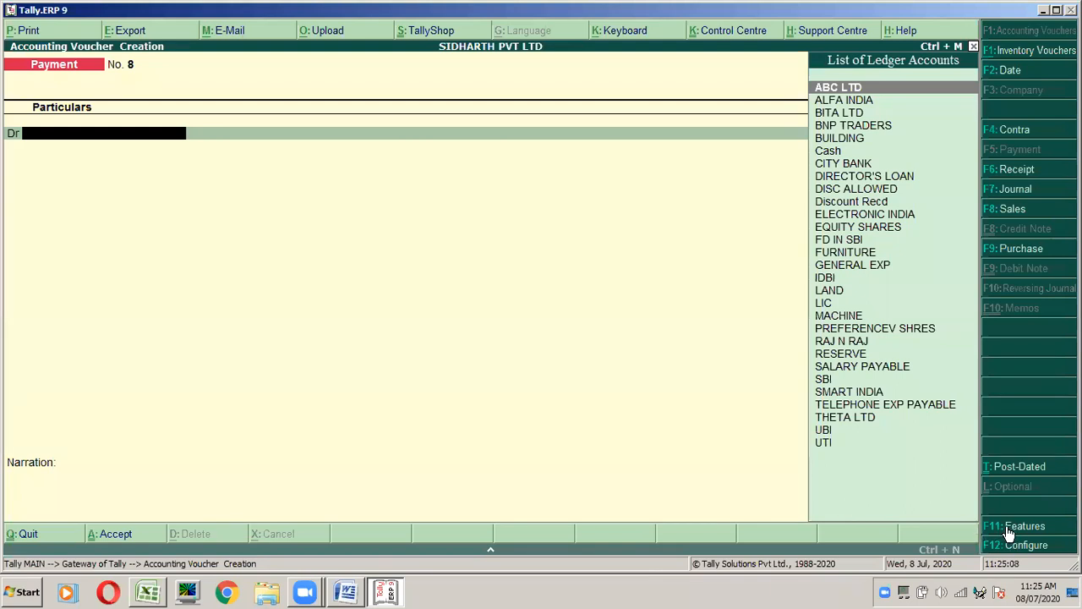
Step: Try to enable cost centres and more than one payroll or cost category in the company's accounting features
click(1008, 530)
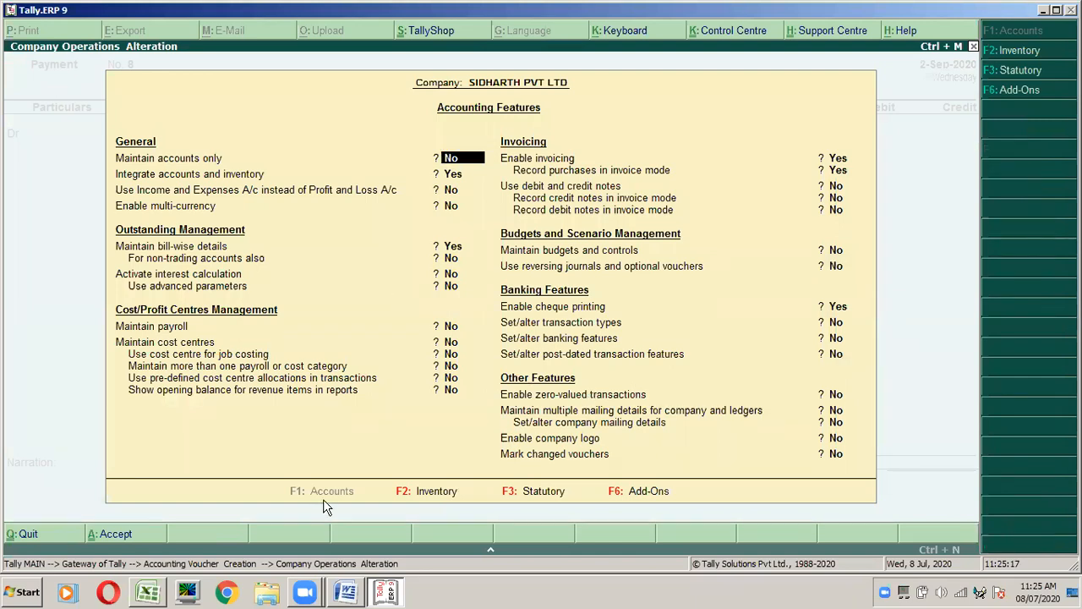
click(454, 344)
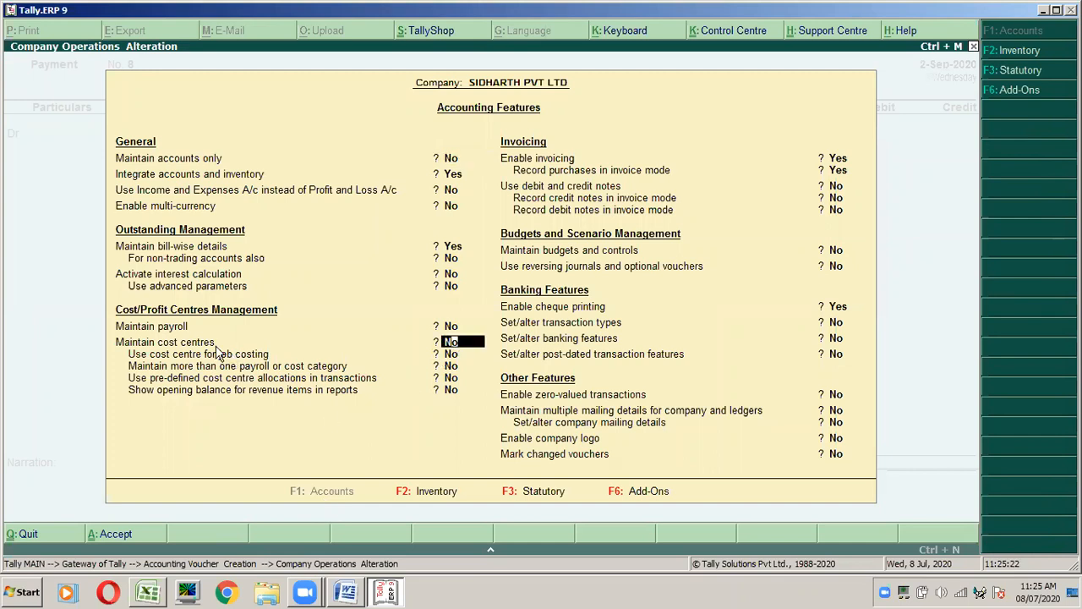
text(y)
key(Return)
key(Return)
text(y)
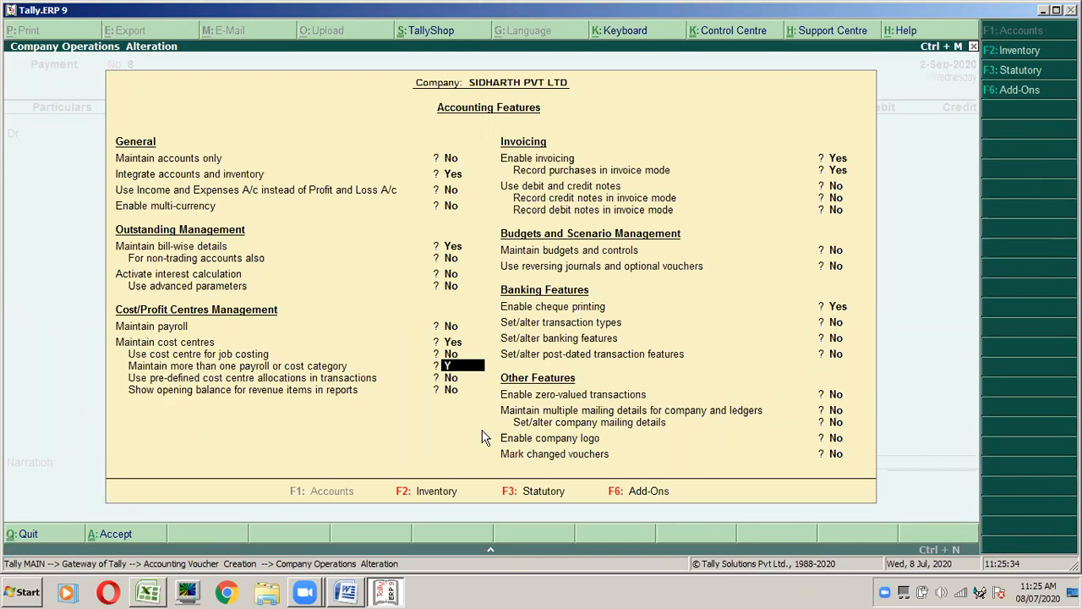
key(Return)
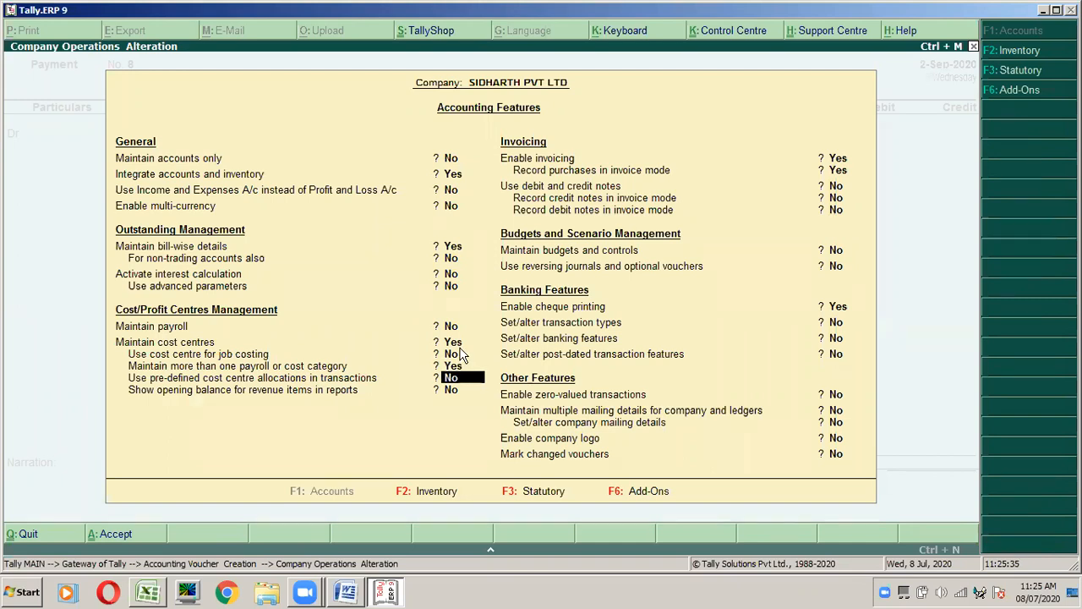
Step: Write the note "F11 - F1 - COST CENTRE Y - COST CATEGORY Y" in cell B53 of the Excel notes
click(147, 592)
text(F11 -)
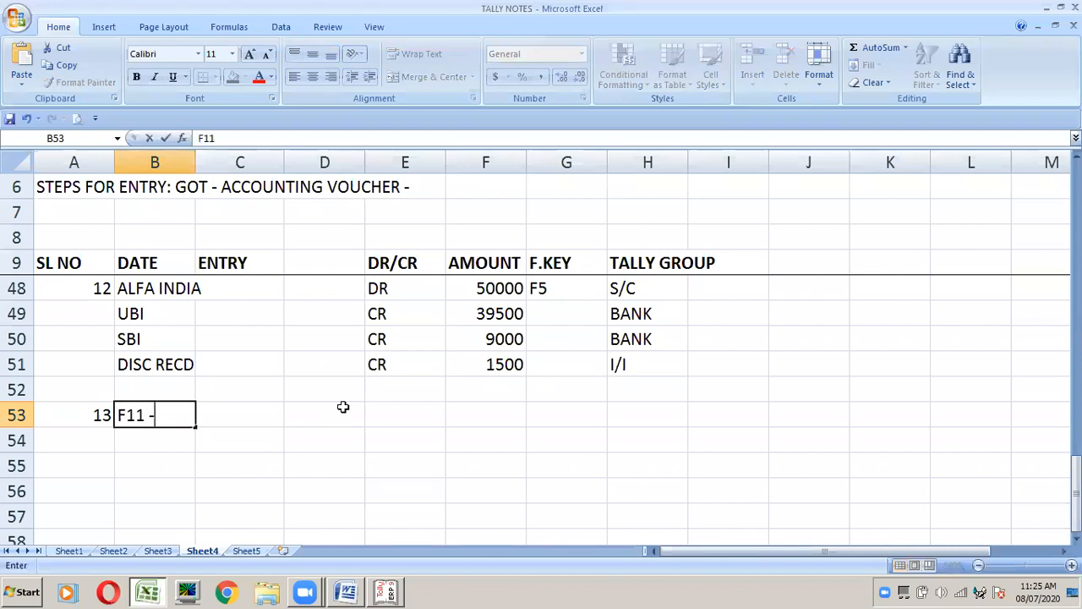
text( F1 - COST CENTE)
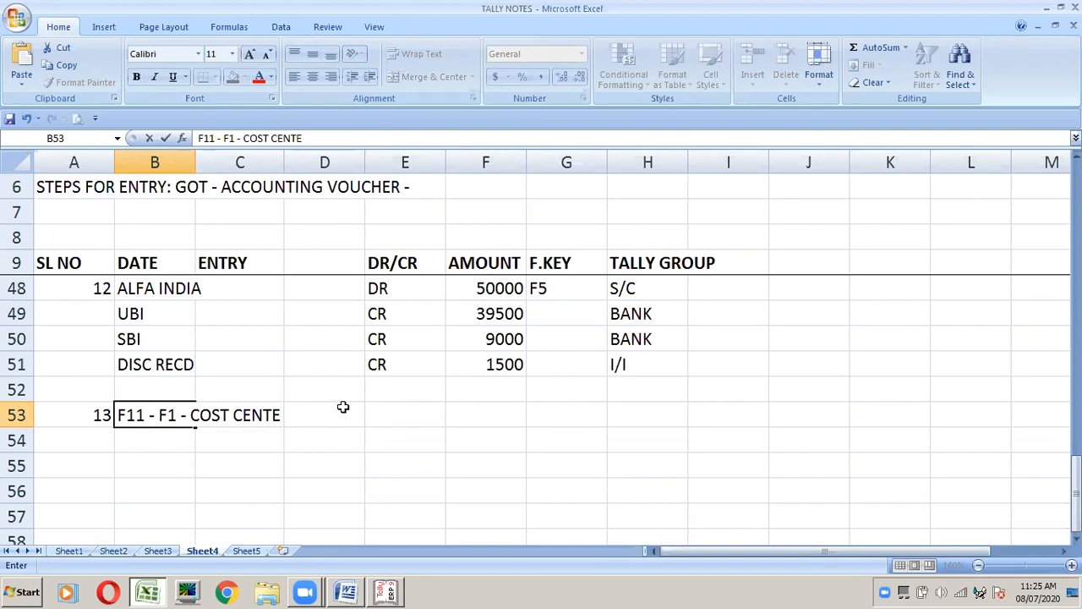
key(BackSpace)
text(RE Y - COST CATEGO)
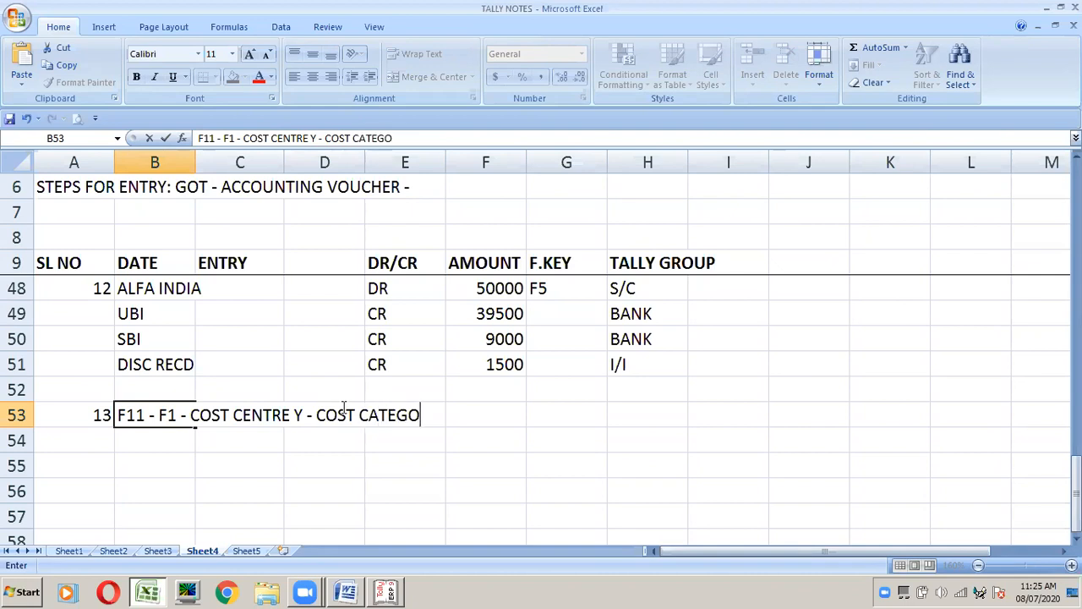
text(RY Y)
Step: Switch to Tally and quit the accounting features without saving the changes
key(alt+Tab)
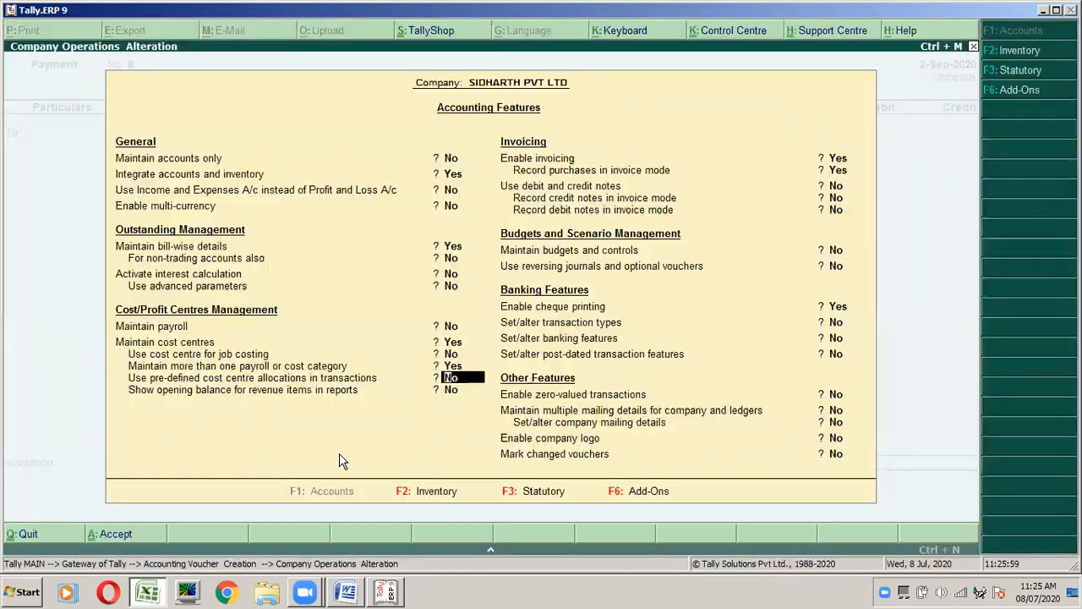
key(Escape)
key(y)
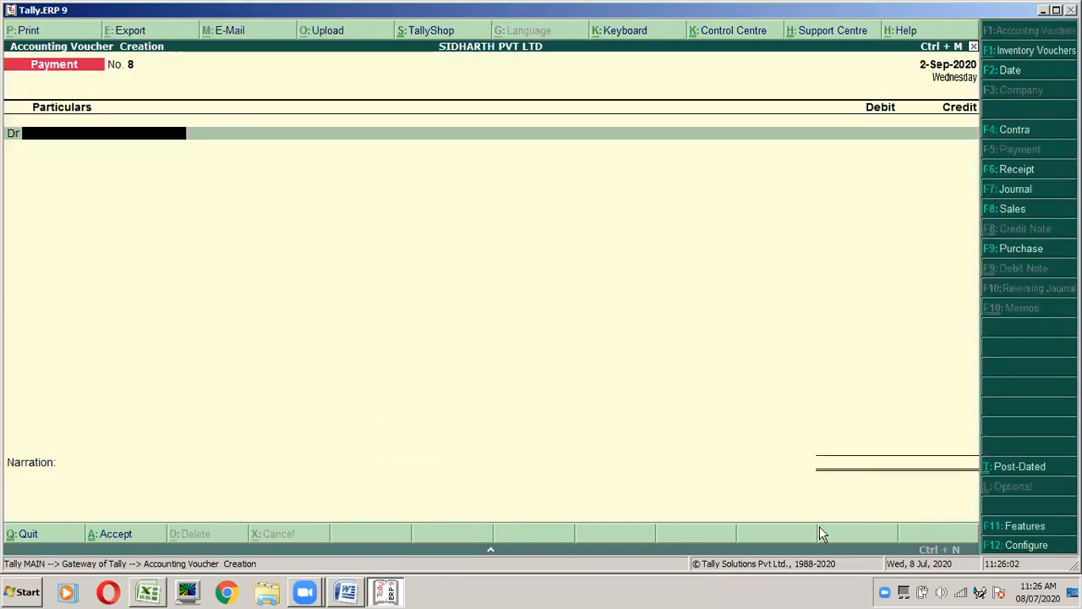
Step: Set maintaining cost centres and more than one payroll or cost category to Yes in the accounting features, save, and return to the Excel notes
click(1011, 531)
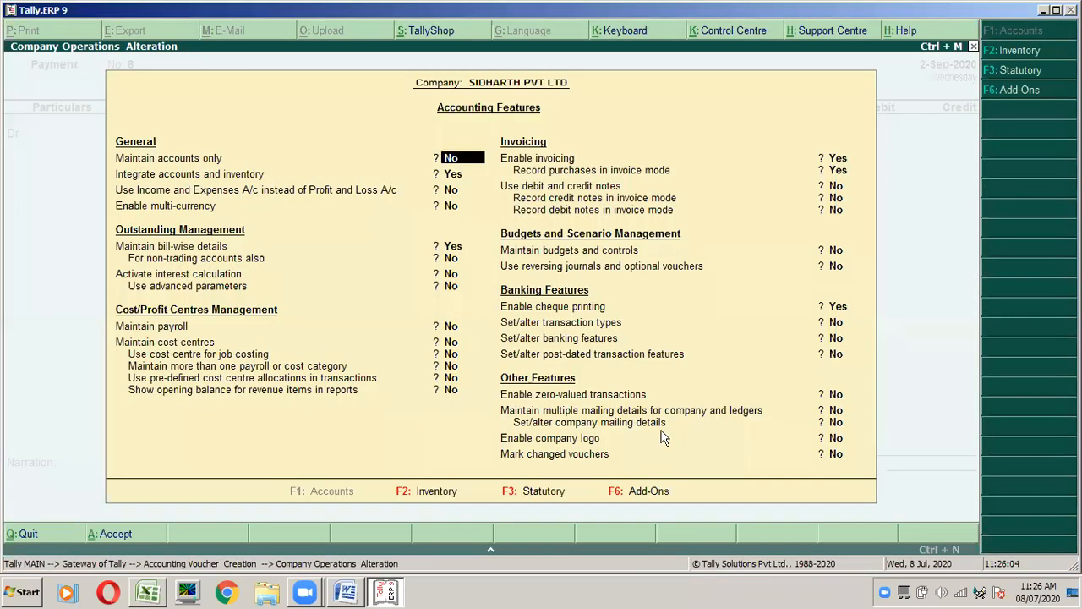
key(Return)
key(Return)
key(Return)
key(Return)
key(Return)
key(Return)
key(Return)
key(Return)
key(Return)
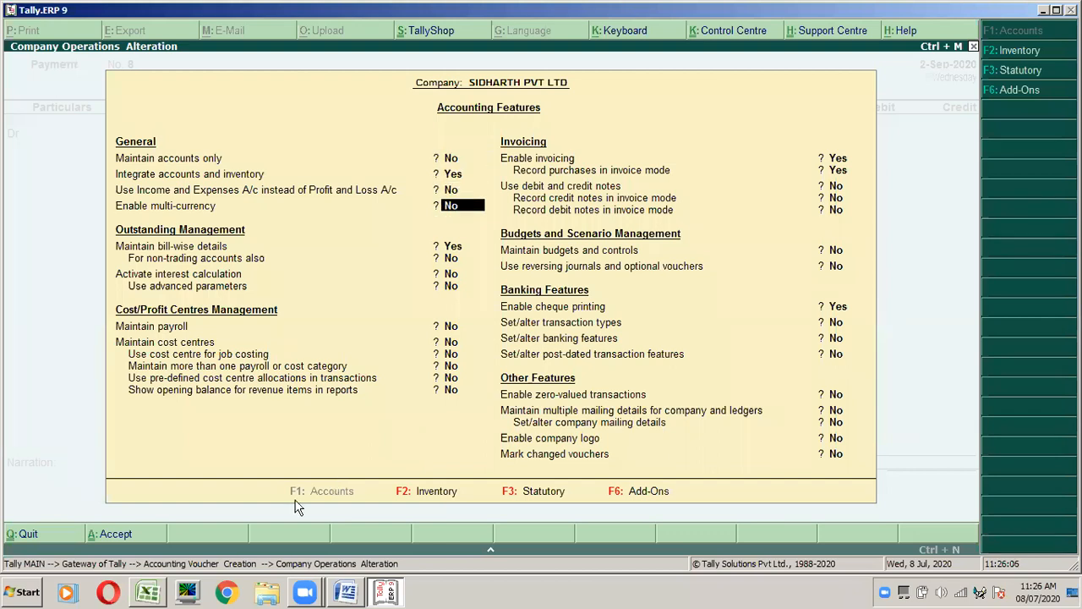
key(Up)
text(y)
key(Return)
key(Return)
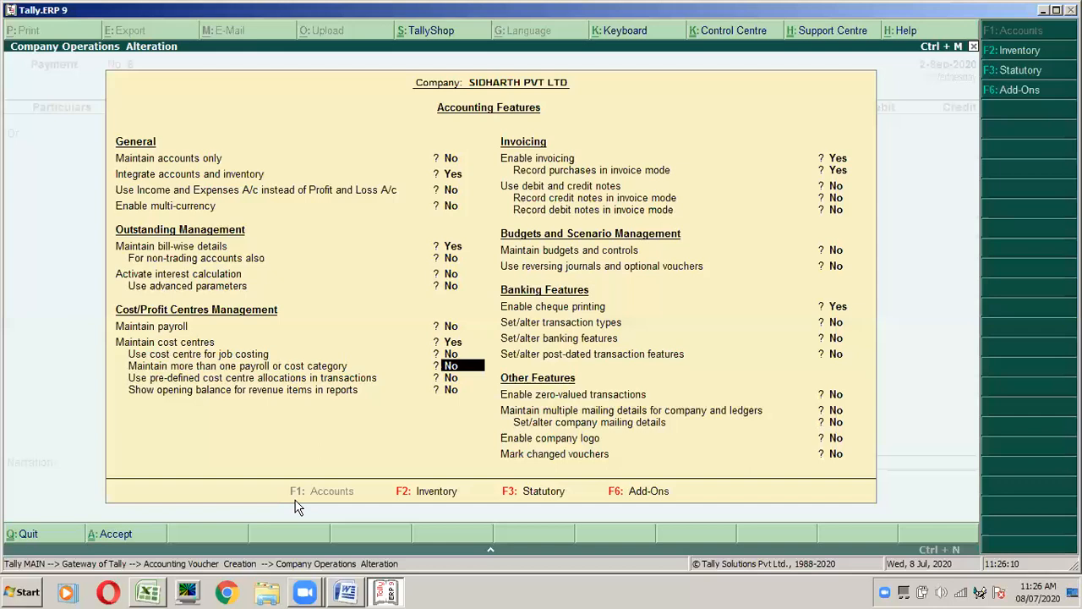
text(y)
key(Return)
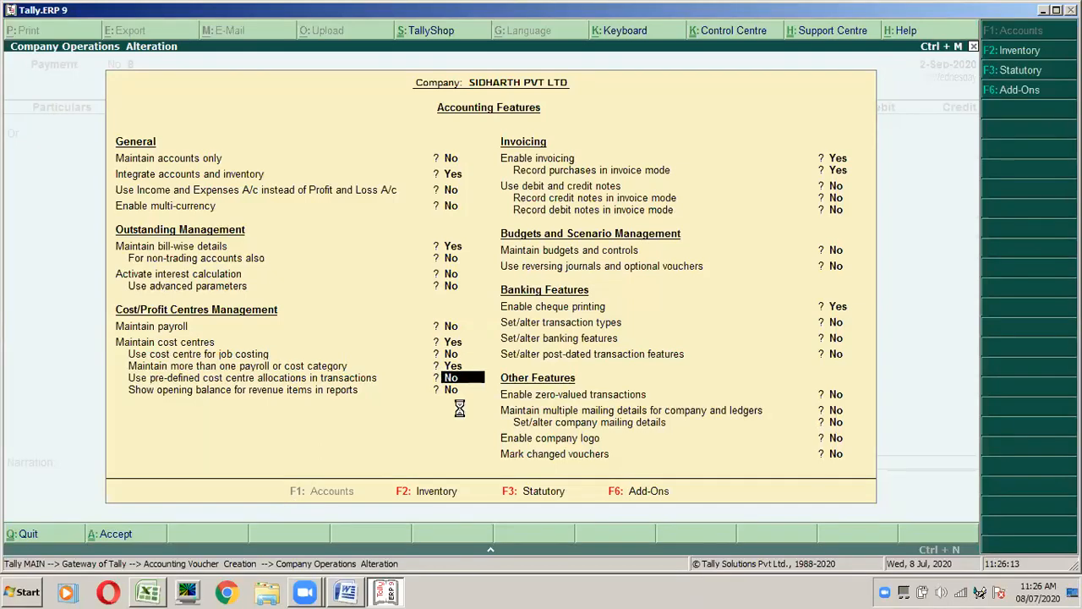
key(ctrl+a)
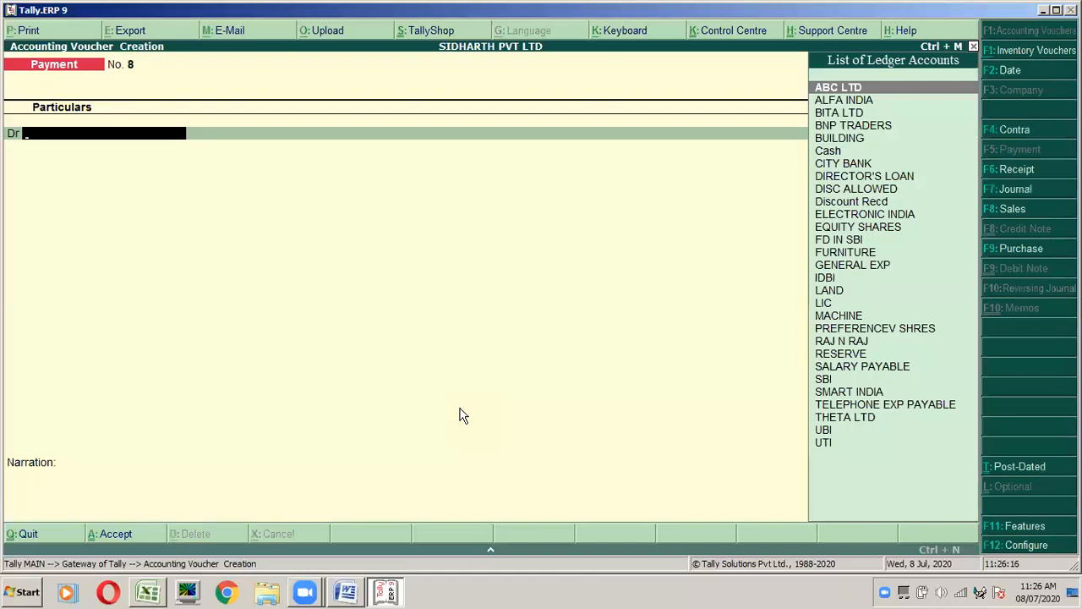
key(alt+Tab)
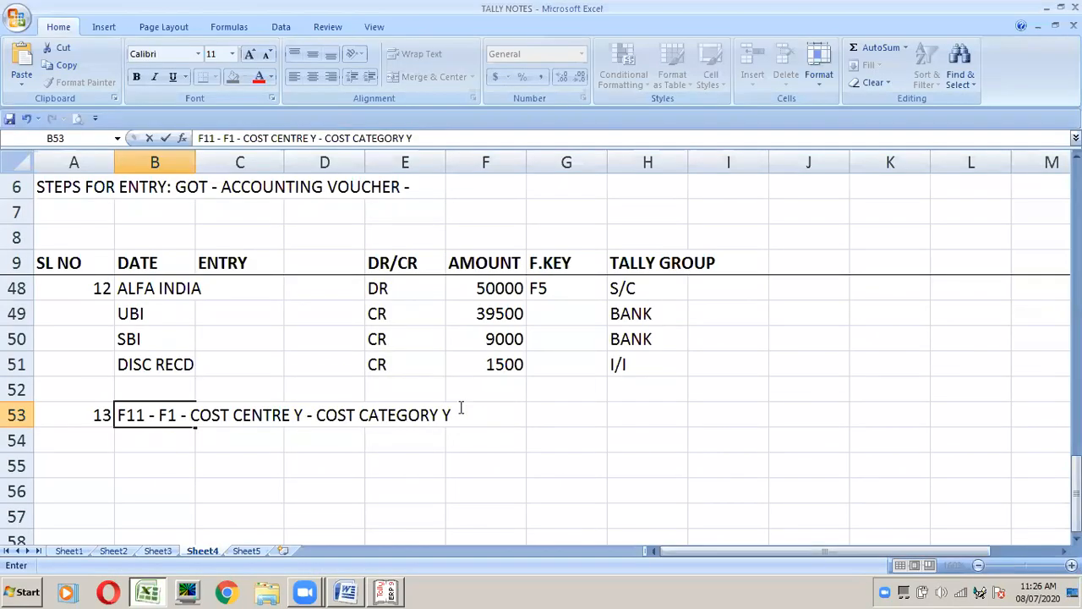
Step: Enter SALARY in cell B54 and DR in cell E54 of the notes for transaction 13
key(Return)
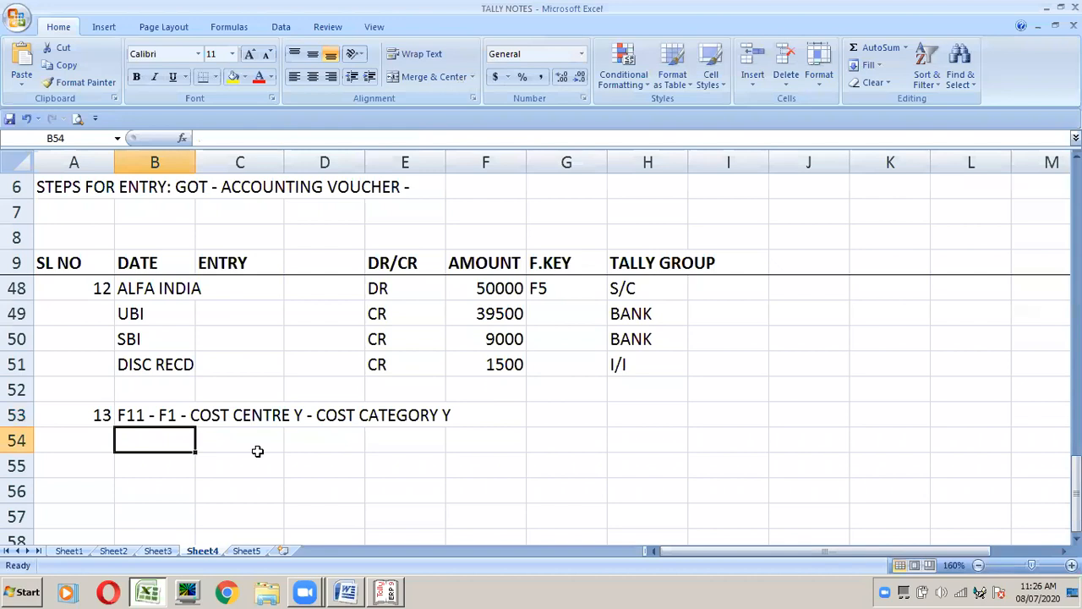
text(SALARY)
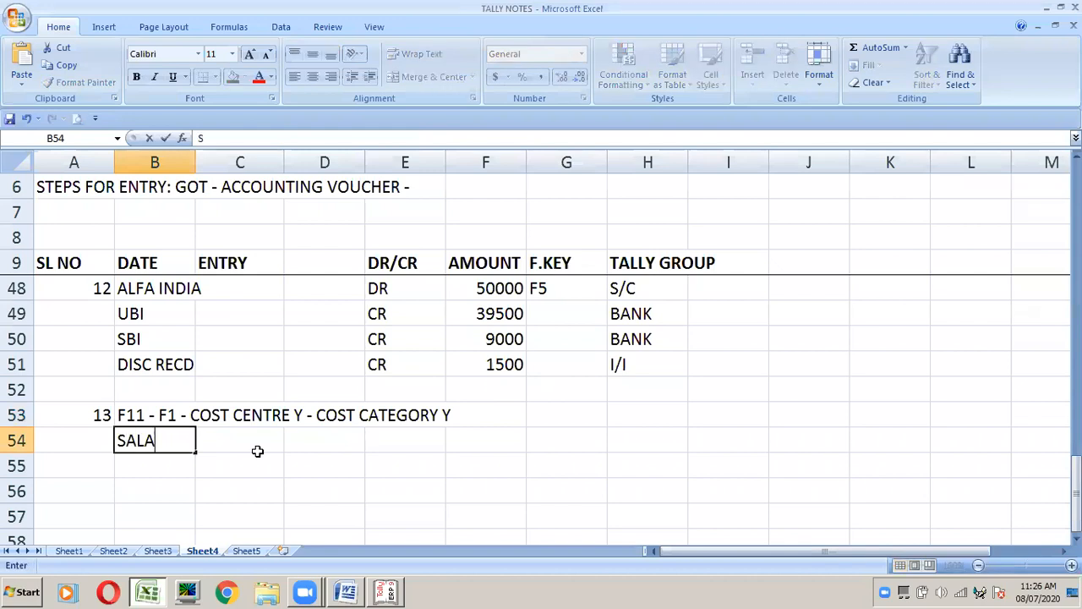
key(Tab)
key(Tab)
key(Tab)
text(DR)
key(Return)
Step: Enter CASH in cell B55 and CR in cell E55 below the salary row
key(Left)
key(Left)
key(Left)
text(CASH)
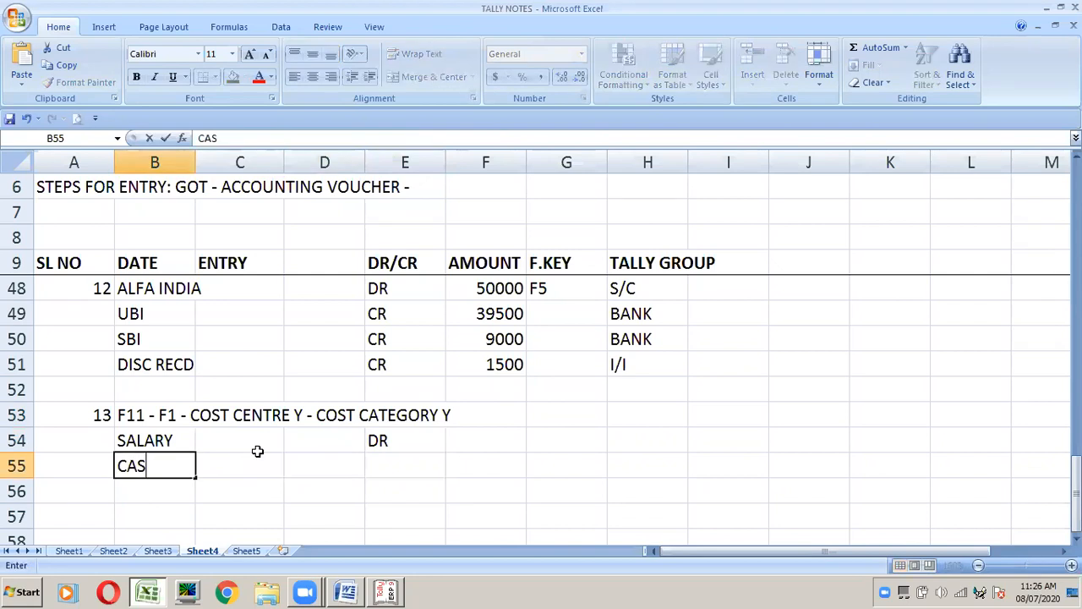
key(Tab)
key(Tab)
key(Tab)
text(CR)
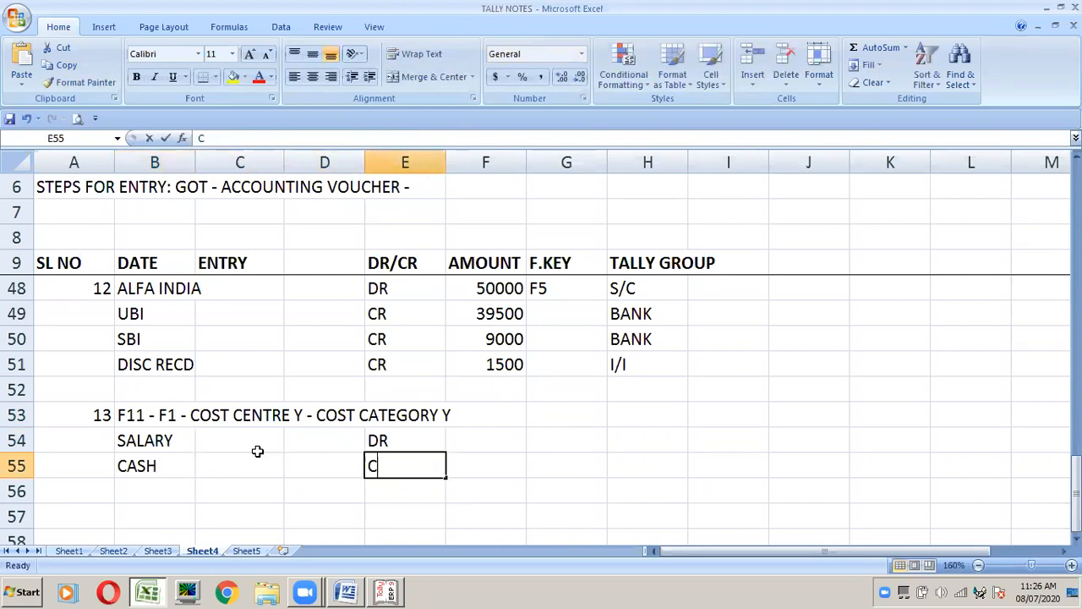
Step: Look up the salary amount in the Word assignment and enter 12000 in Excel cells F54 and F55
key(Up)
key(Right)
key(Right)
key(Left)
key(Right)
key(alt+Tab)
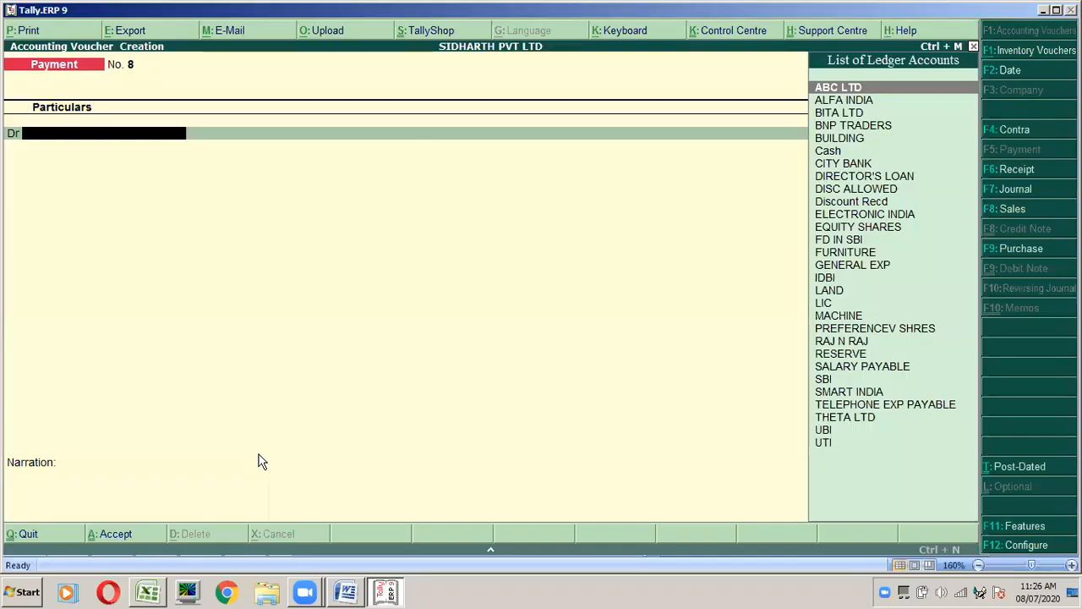
click(345, 590)
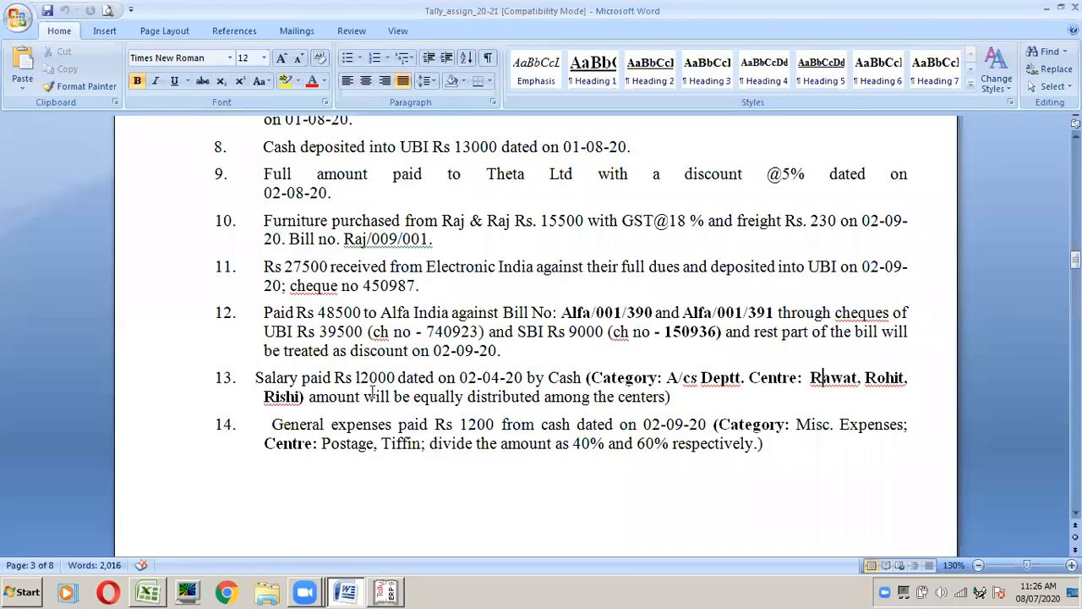
key(alt+Tab)
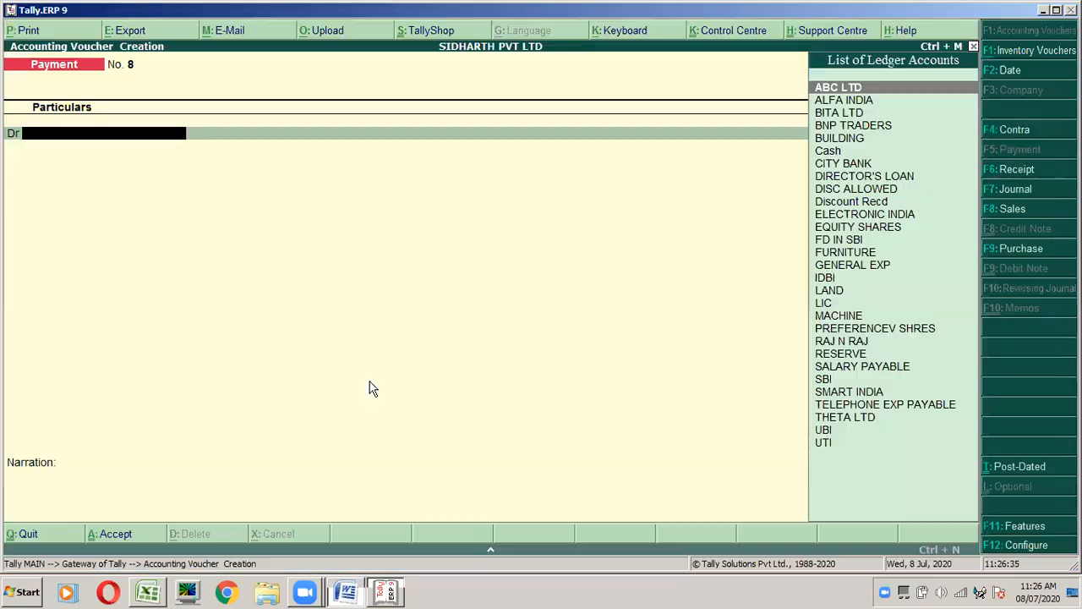
key(alt+Tab)
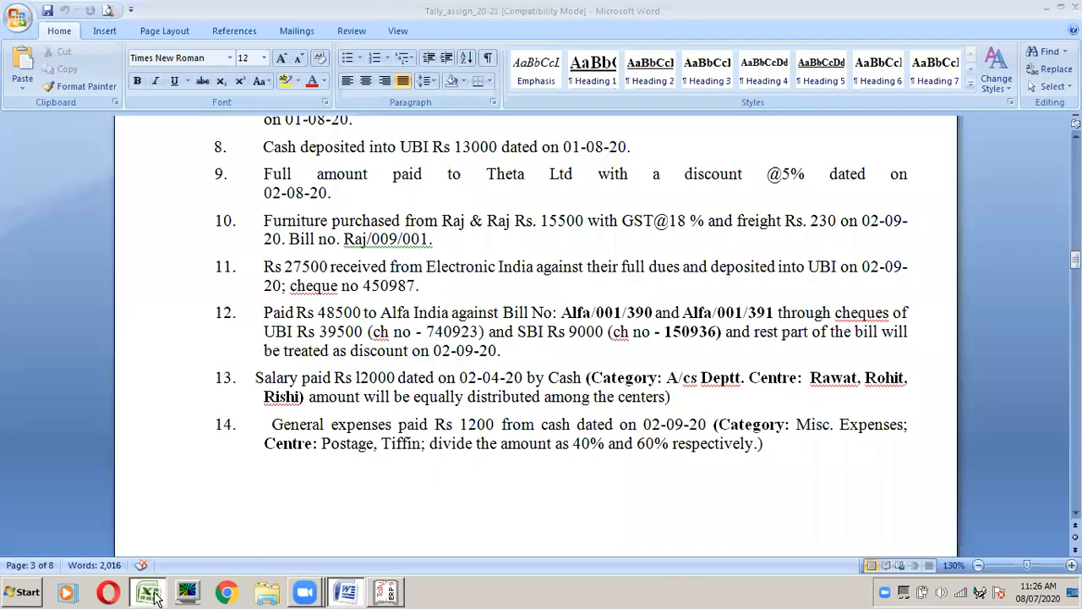
click(149, 593)
text(12000)
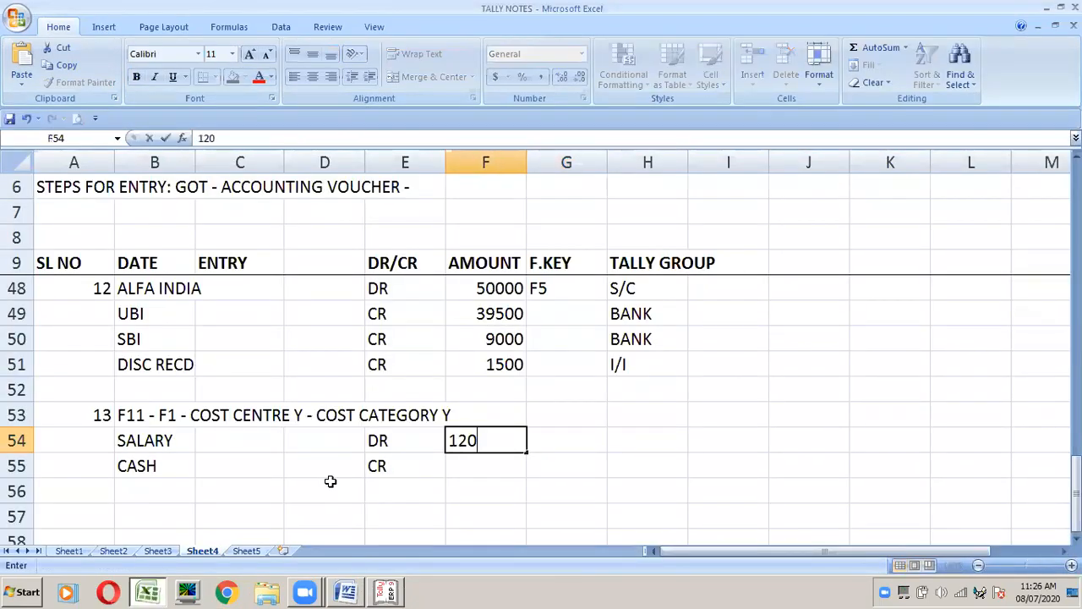
key(Return)
text(12000)
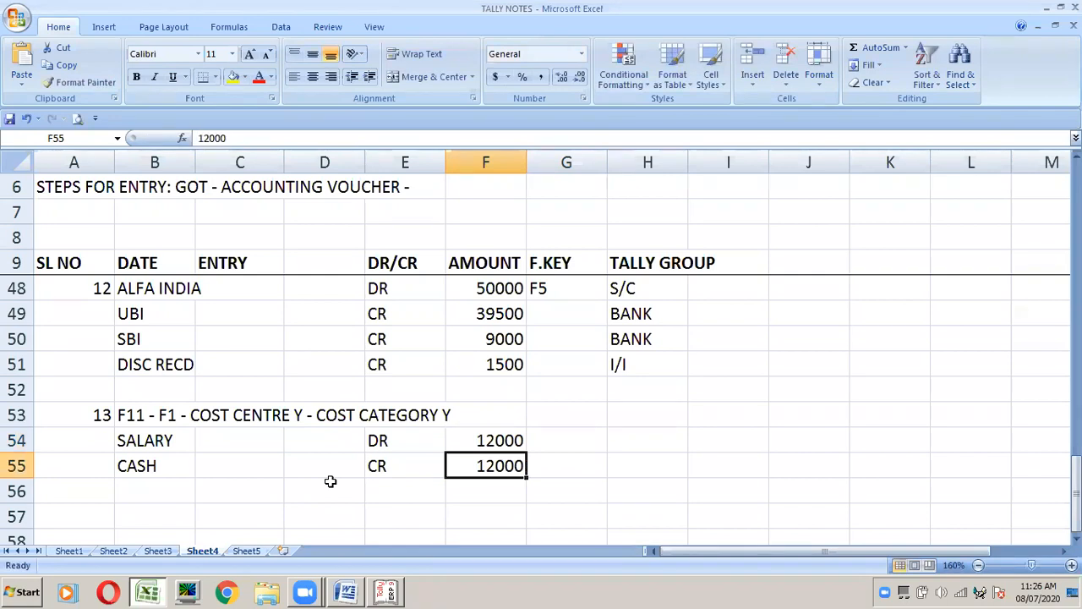
Step: Enter F5 as the salary row's function key, and the Tally groups I/E for SALARY and CIH for CASH
key(Up)
key(Right)
text(F5)
key(Return)
key(Up)
key(Right)
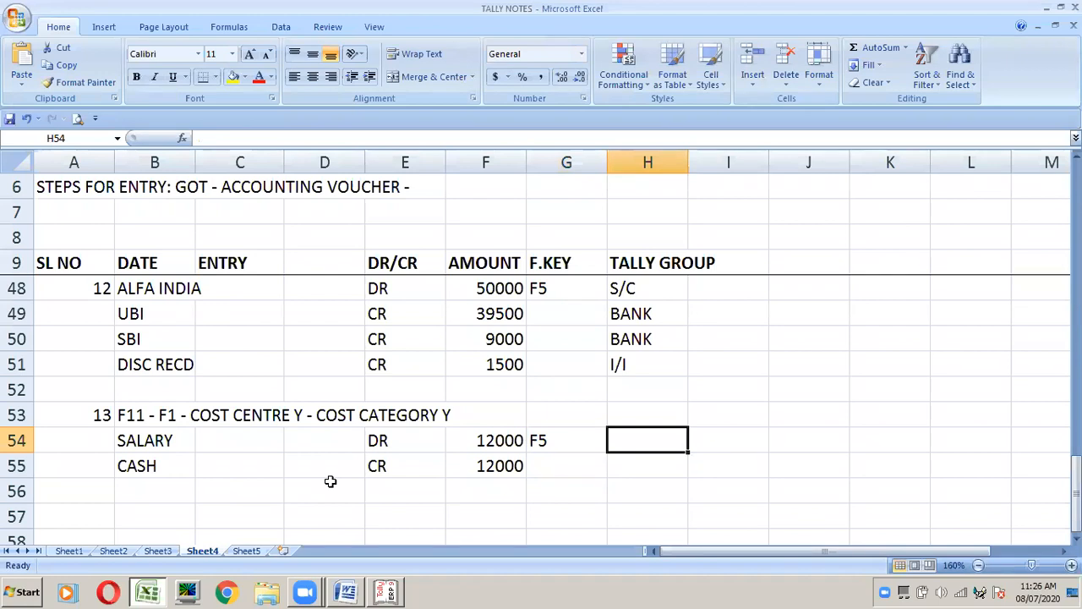
text(I/E)
key(Return)
text(CIH)
key(Up)
Step: Review the Word assignment and how transactions 10 to 13 are laid out in the Excel notes, checking where dates are placed
key(alt+Tab)
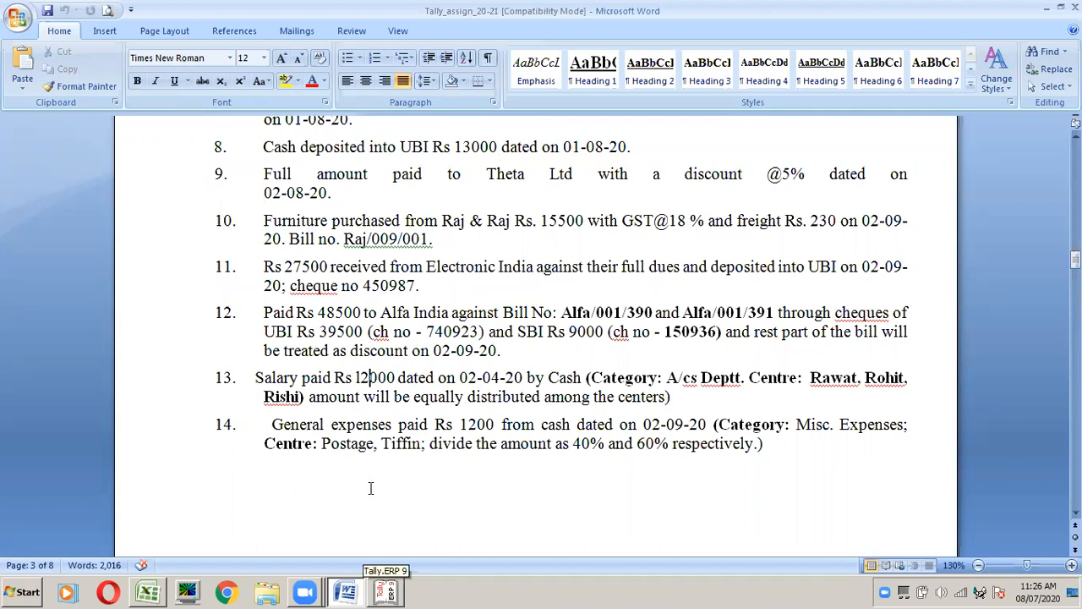
key(alt+Tab)
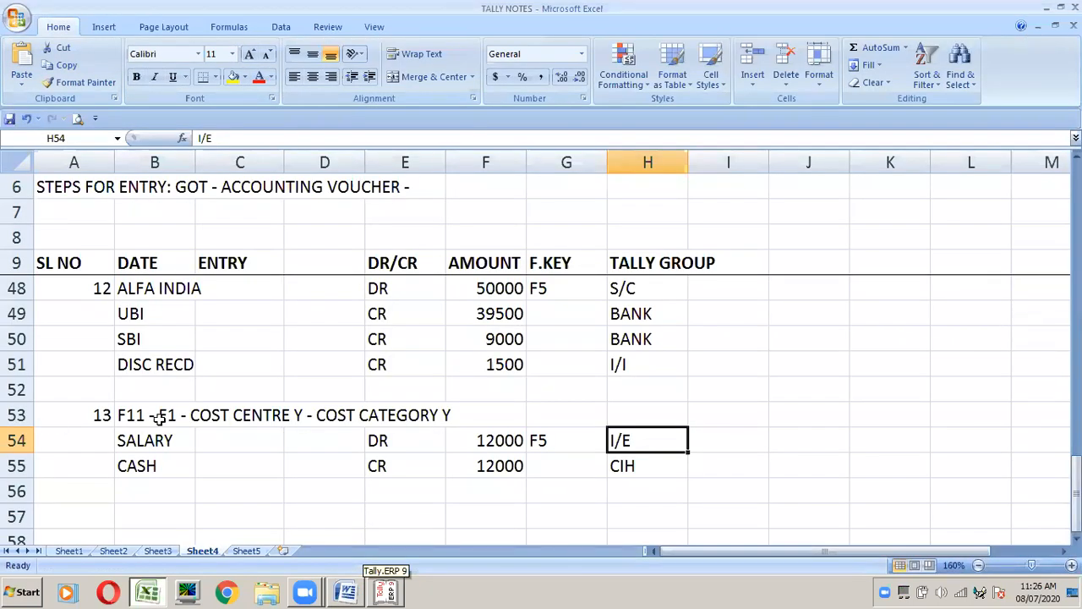
click(159, 419)
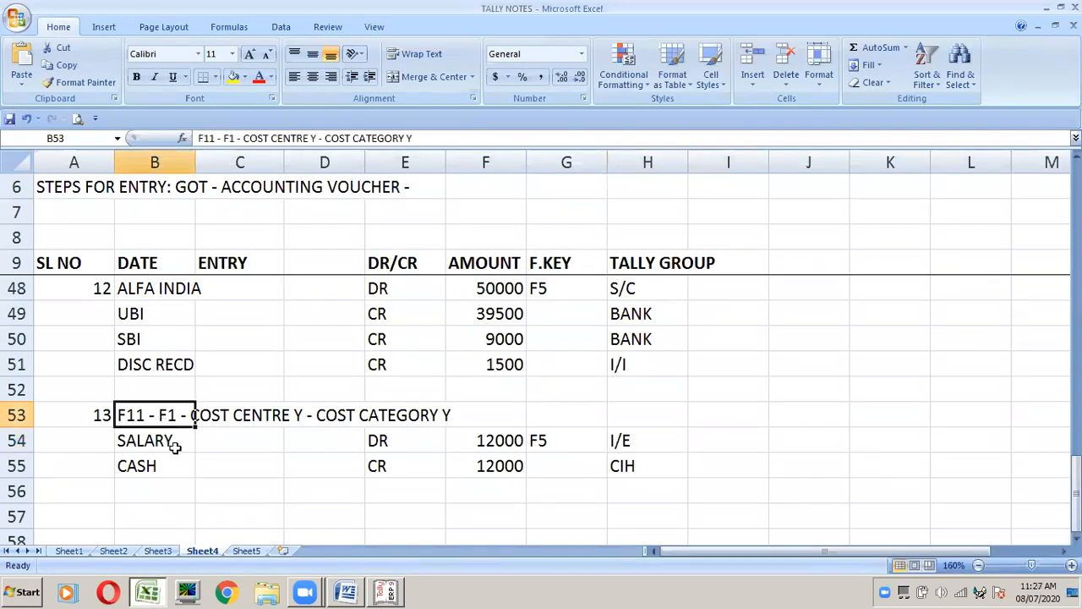
key(Up)
key(Up)
key(Up)
key(Up)
key(Up)
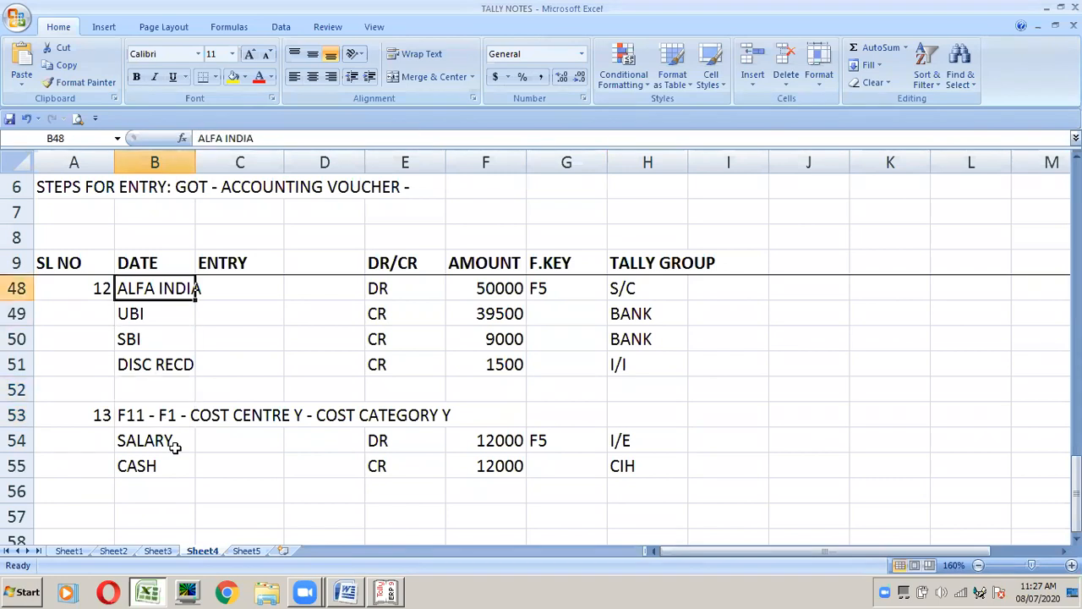
key(Up)
key(Up)
key(Up)
key(Up)
key(Up)
key(Up)
key(Up)
key(Up)
key(Up)
key(Down)
key(Down)
key(Down)
key(Down)
key(Down)
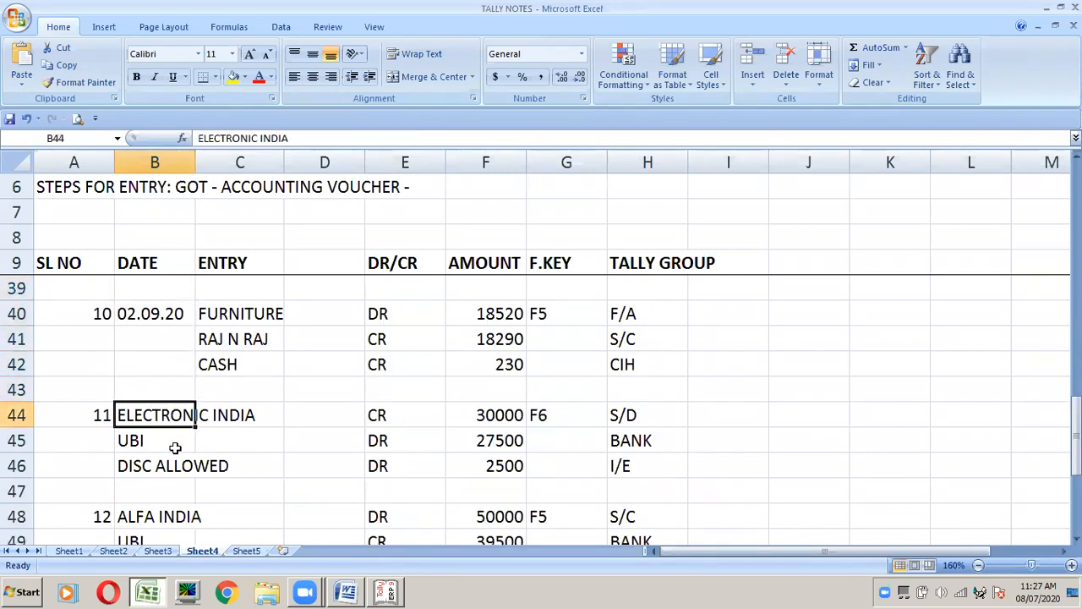
key(Down)
key(Down)
key(Down)
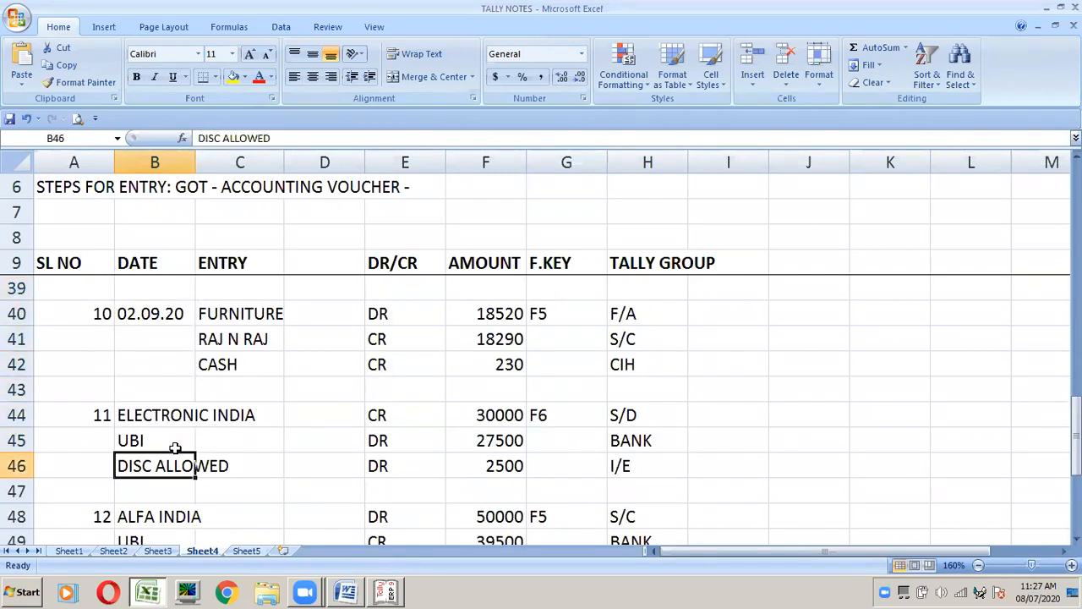
key(Down)
key(Down)
key(Down)
key(Down)
key(Down)
key(Down)
key(Down)
key(Down)
key(Down)
key(Down)
key(Down)
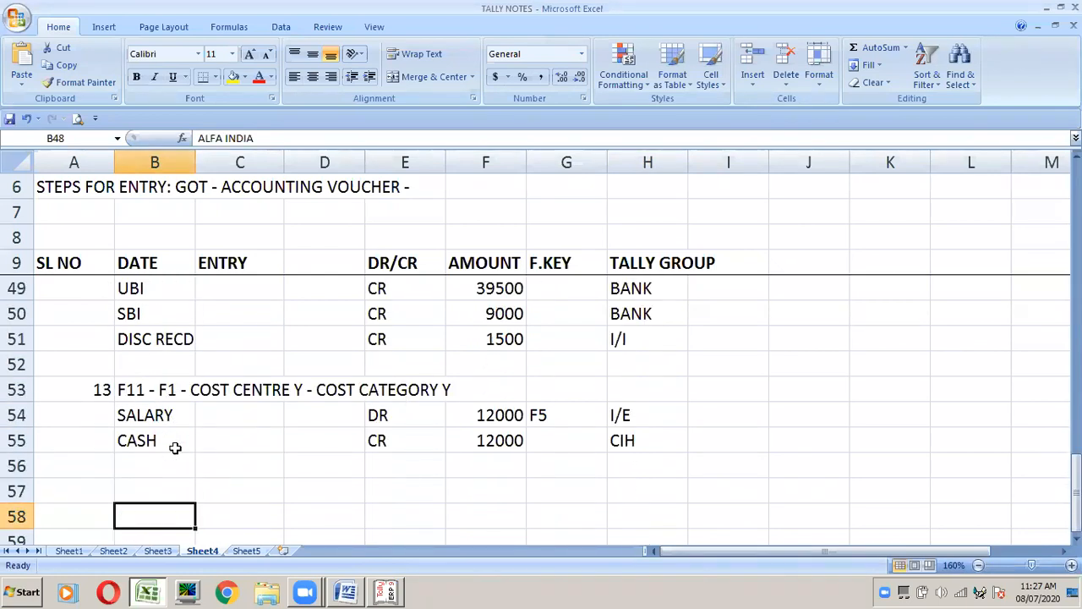
Step: Enter the date 02.04.20 in cell A54 beside the SALARY entry
key(Up)
key(Up)
key(Up)
key(Up)
key(Left)
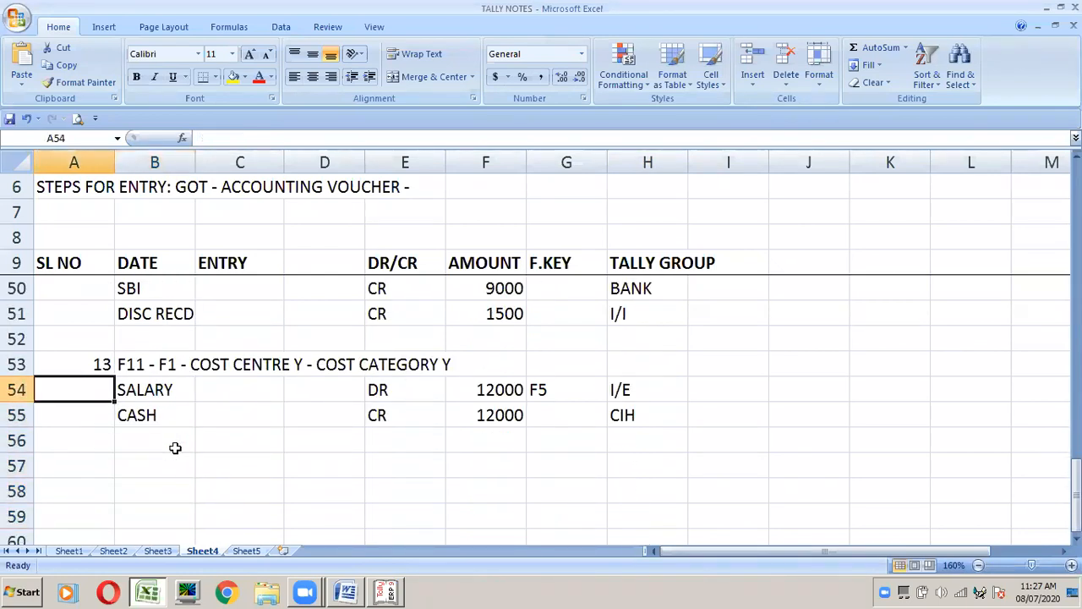
text(02.04.20)
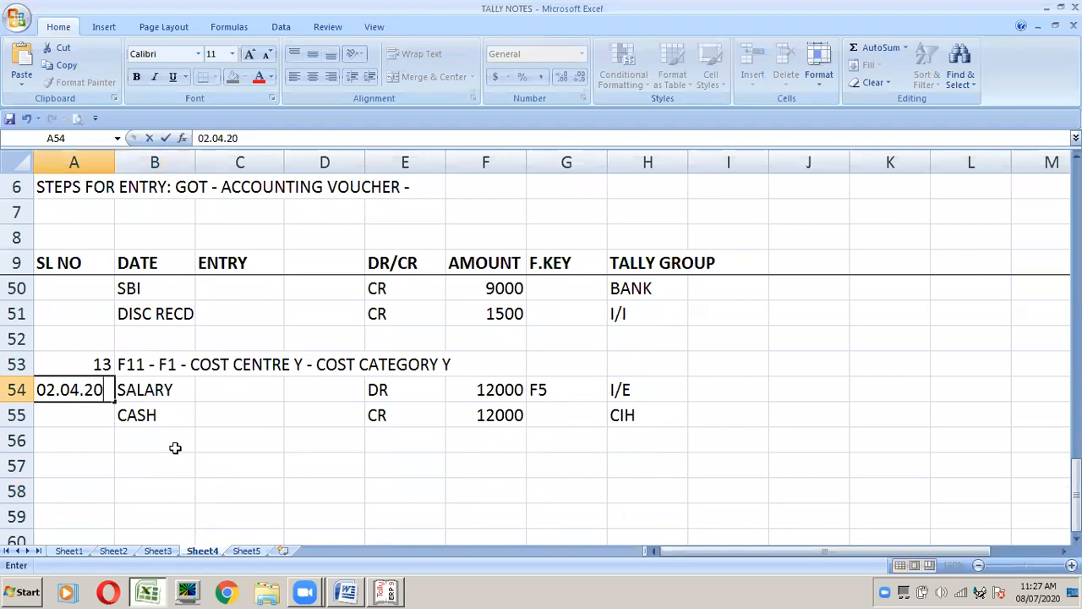
key(ctrl+Return)
key(Right)
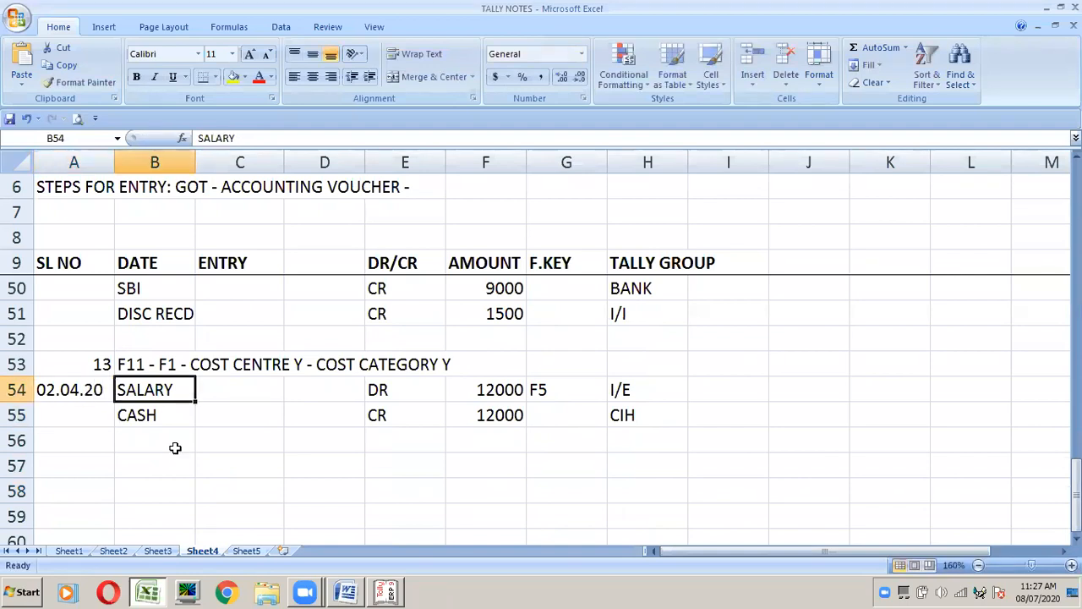
Step: Switch to Tally and set the payment voucher's date to 2.4
key(alt+Tab)
key(alt+Tab)
click(391, 589)
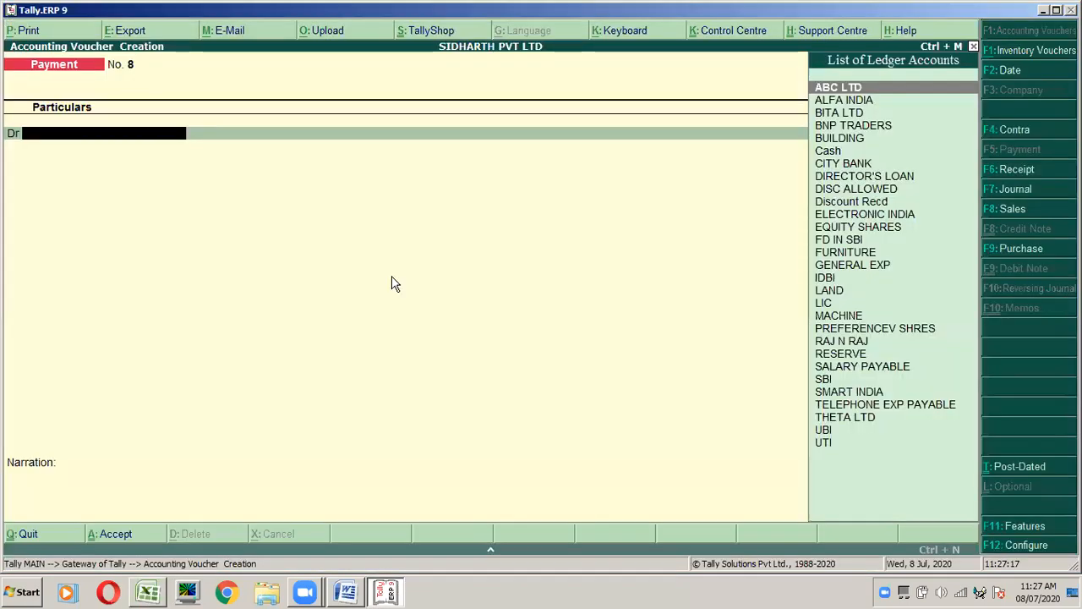
key(F2)
text(2.4)
key(Return)
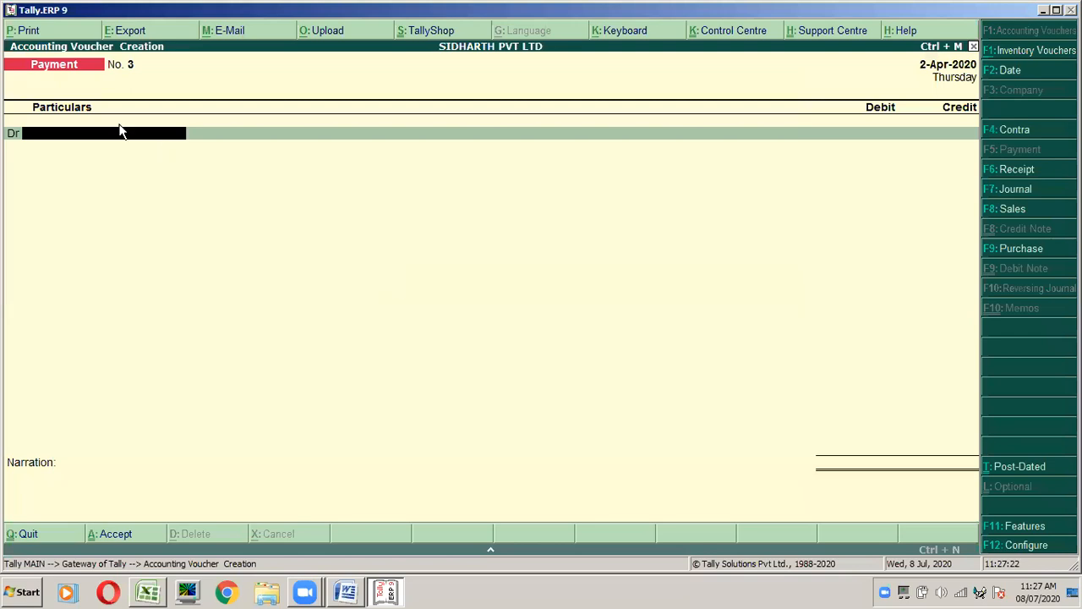
Step: Start a new ledger named SALARY from the debit line of the payment voucher
text(SA)
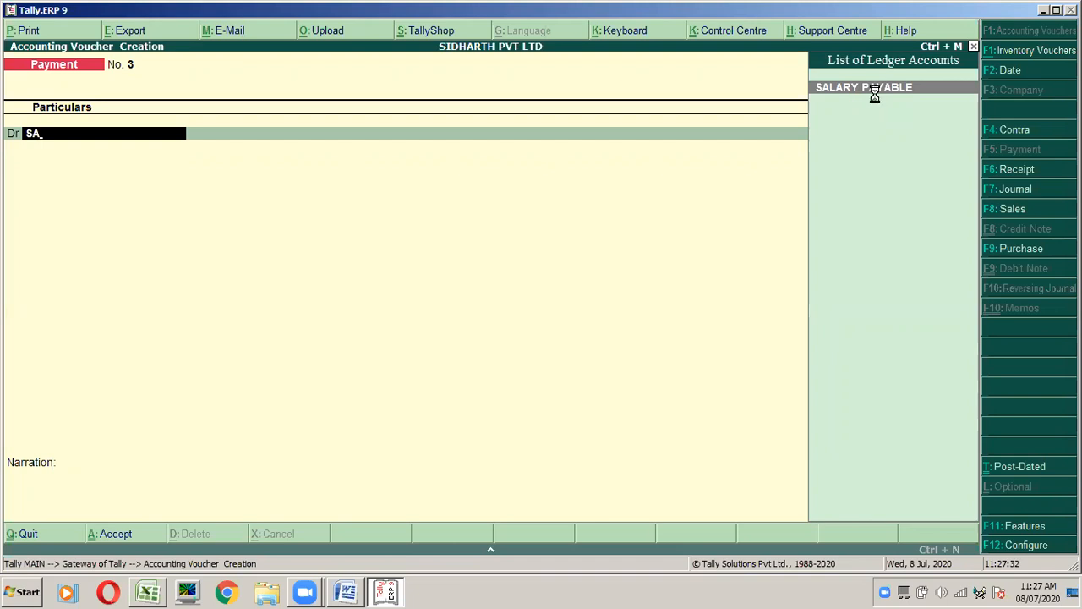
key(alt+c)
text(LAR)
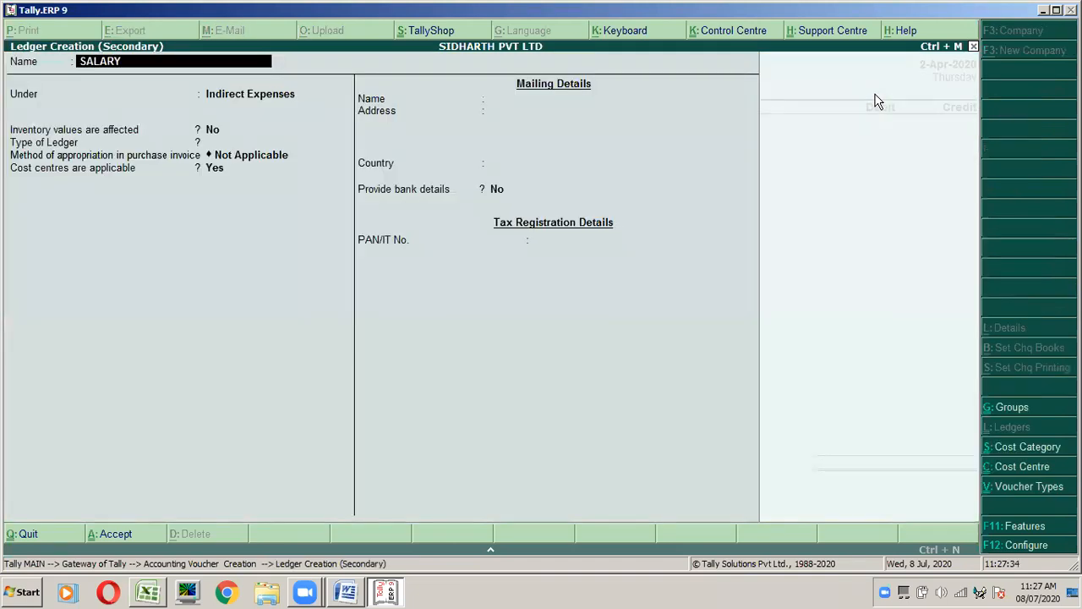
text(Y)
key(Return)
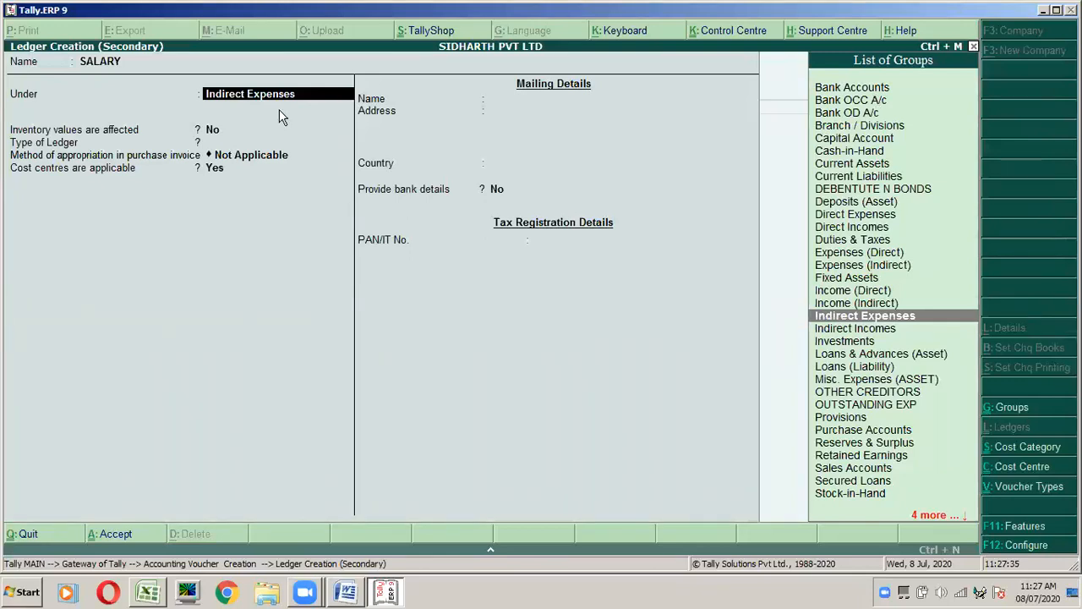
Step: Keep the SALARY ledger under Indirect Expenses with cost centres applicable set to Yes, and save it into the voucher
key(ctrl+a)
key(n)
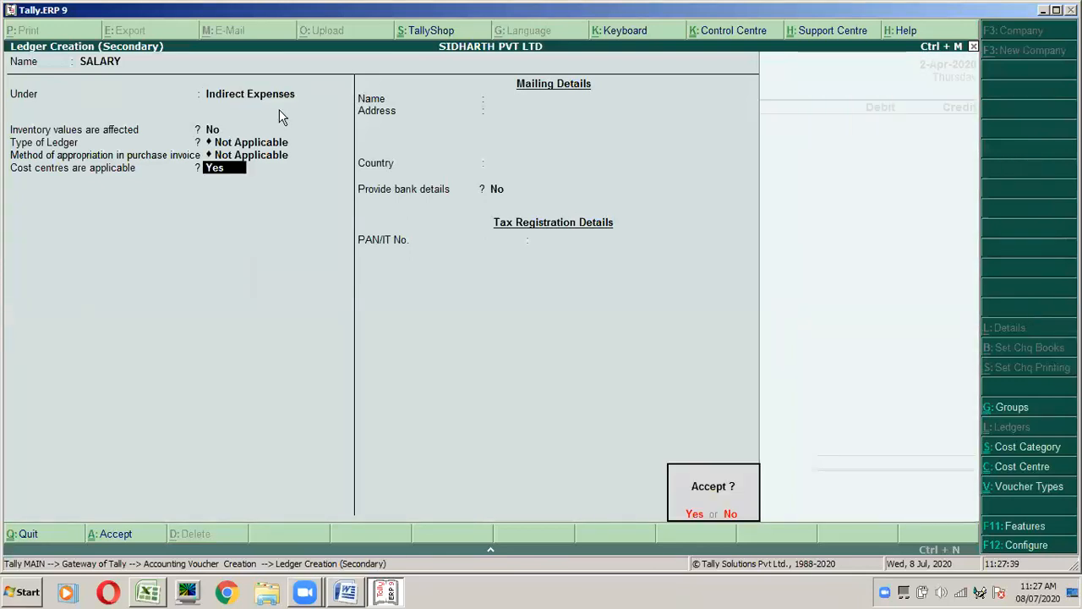
key(Up)
key(Return)
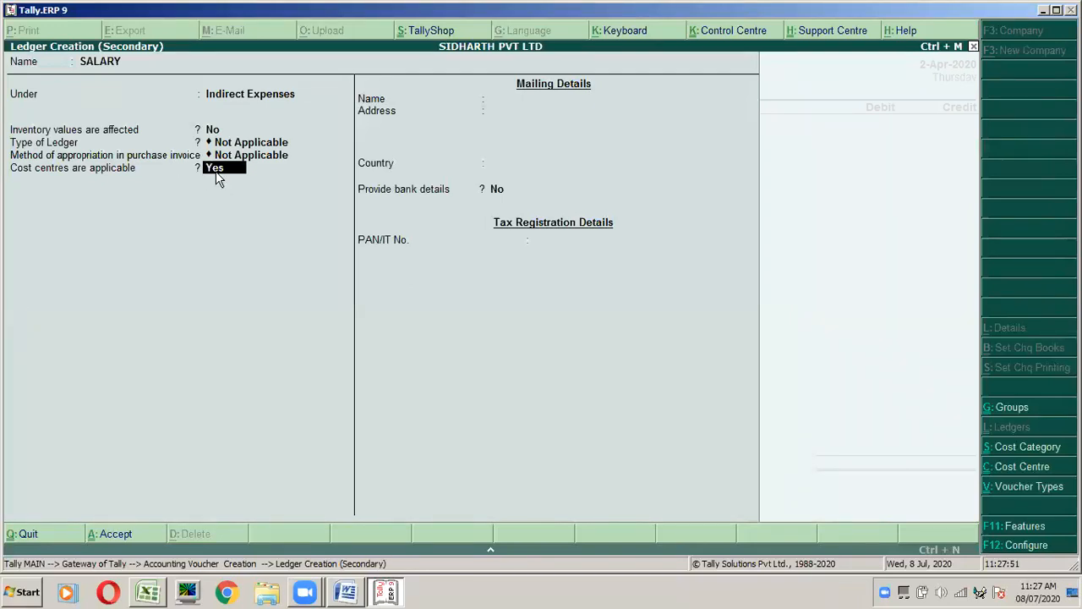
key(Return)
key(Return)
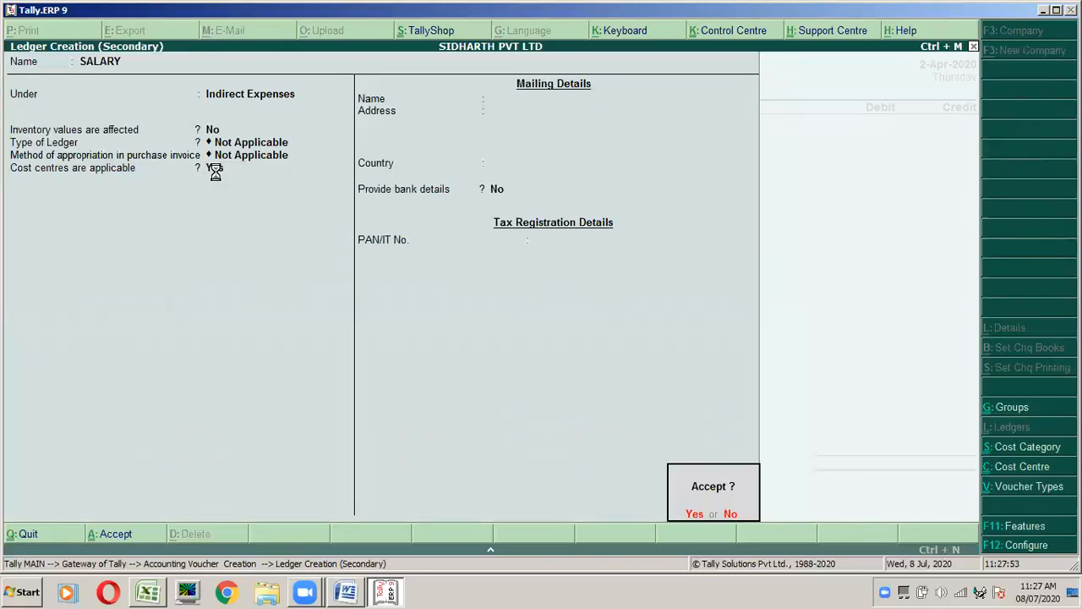
key(Return)
key(Return)
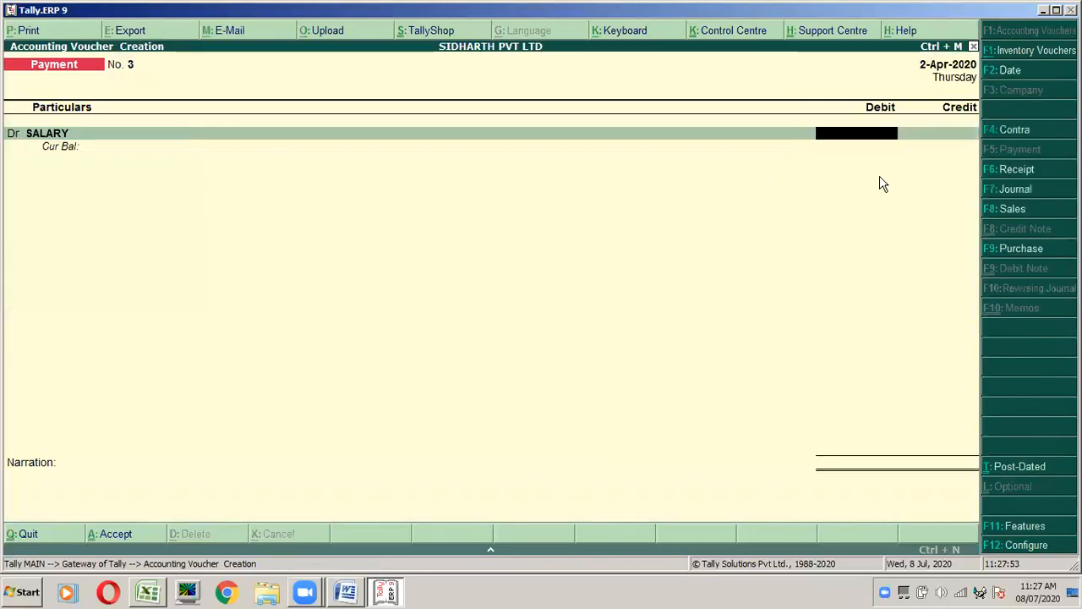
Step: Debit SALARY with 12000 and open its cost centre allocations at the cost category list
text(12000)
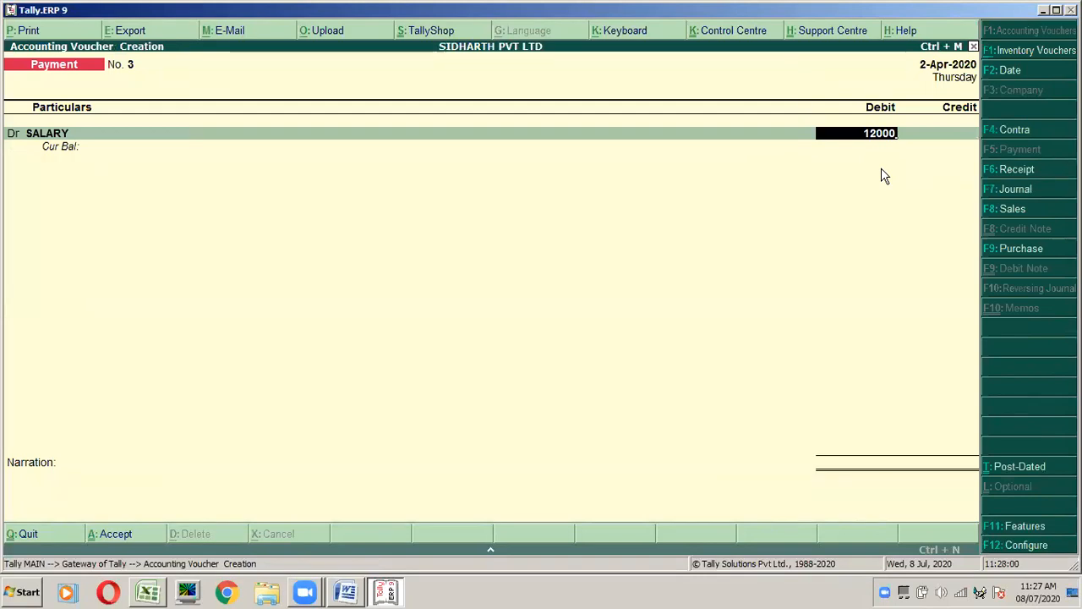
key(Return)
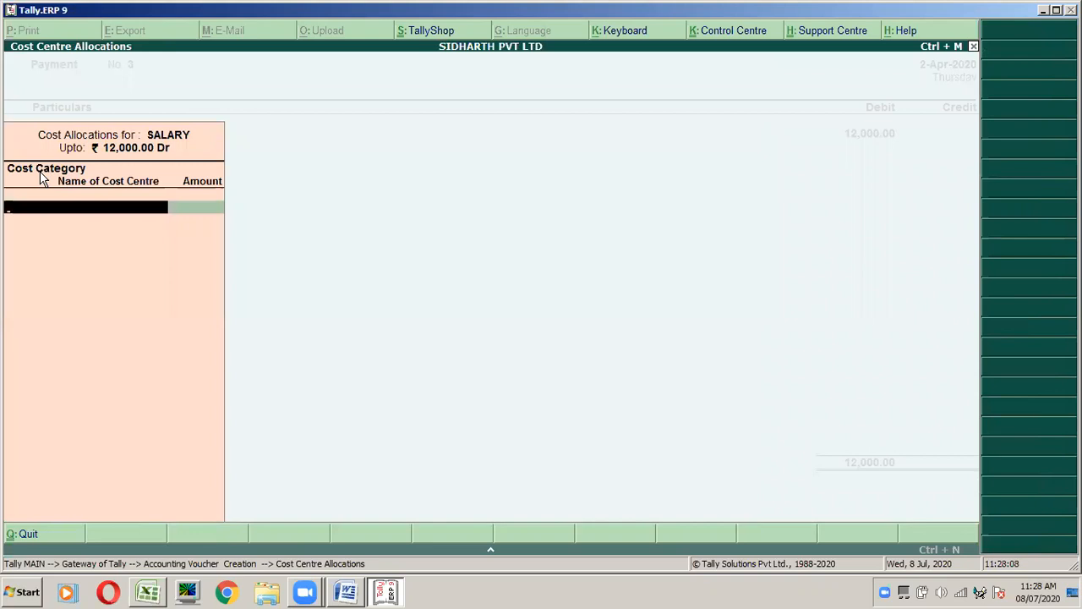
key(space)
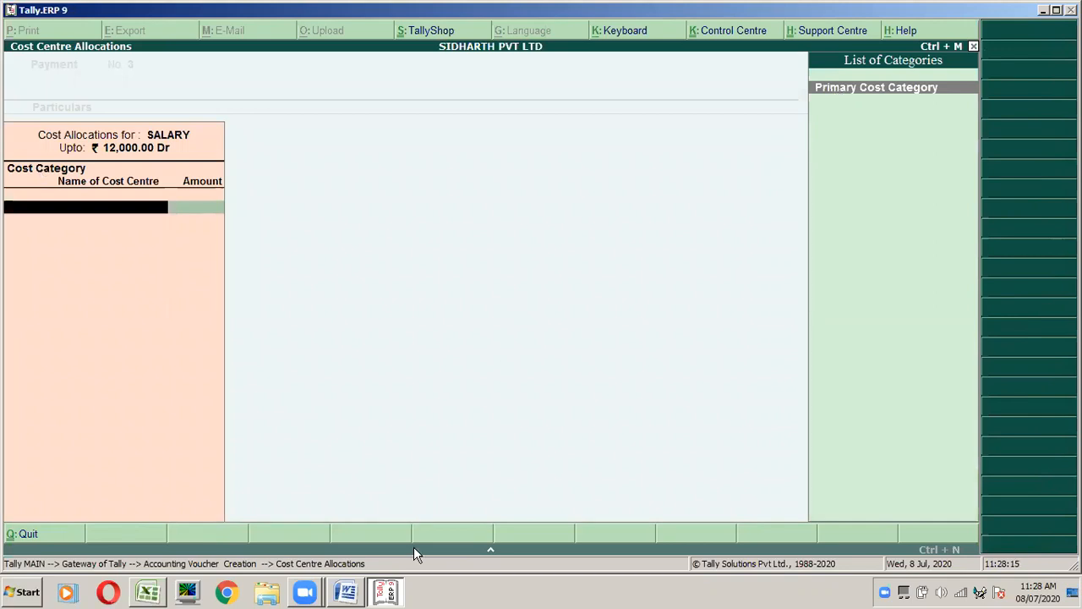
Step: Check transaction 13's category in the Word assignment and create the cost category ACCOUNTS DEPT in Tally, allocating revenue items only
click(355, 592)
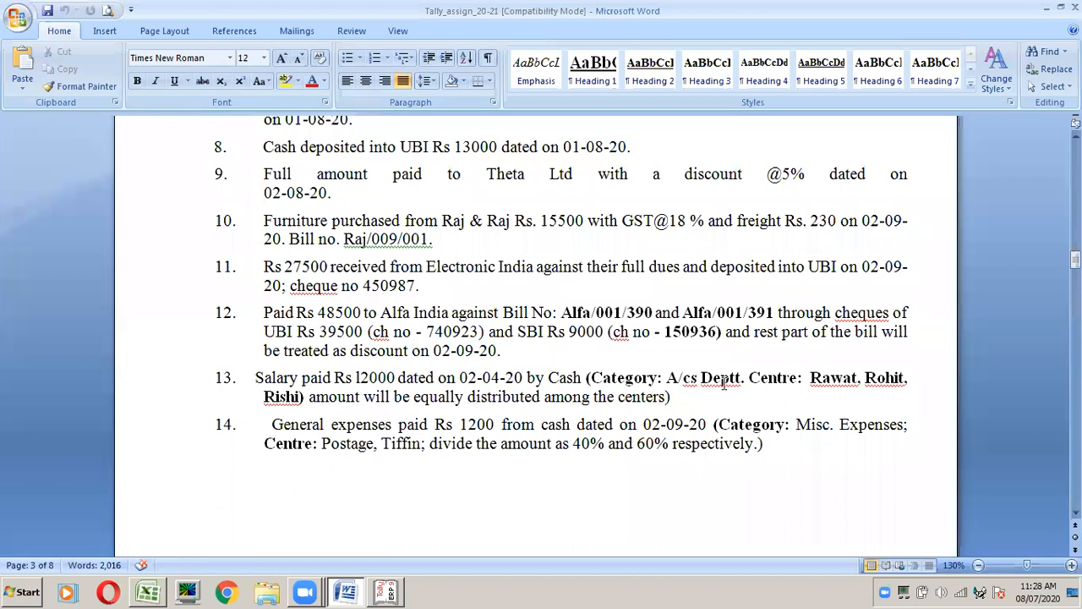
click(693, 378)
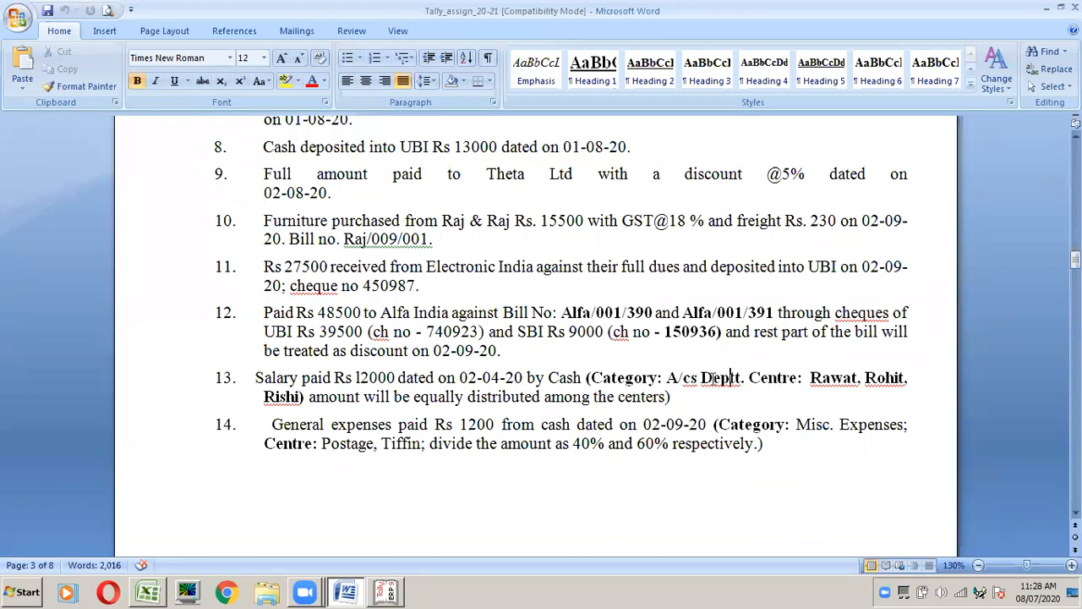
key(alt+Tab)
key(alt+c)
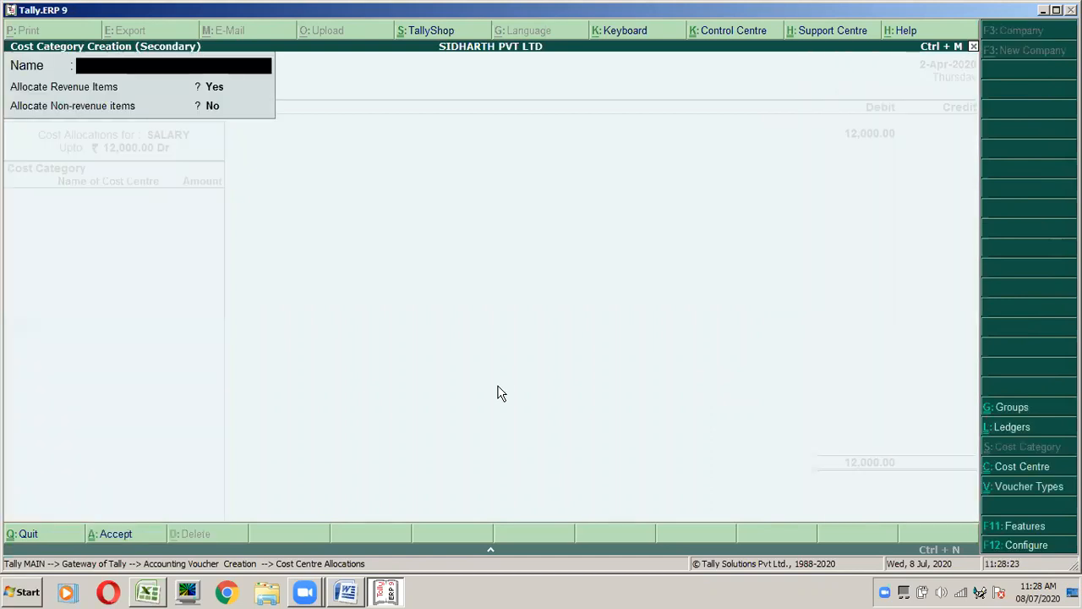
text(ACCOUNTS DEPT)
key(Return)
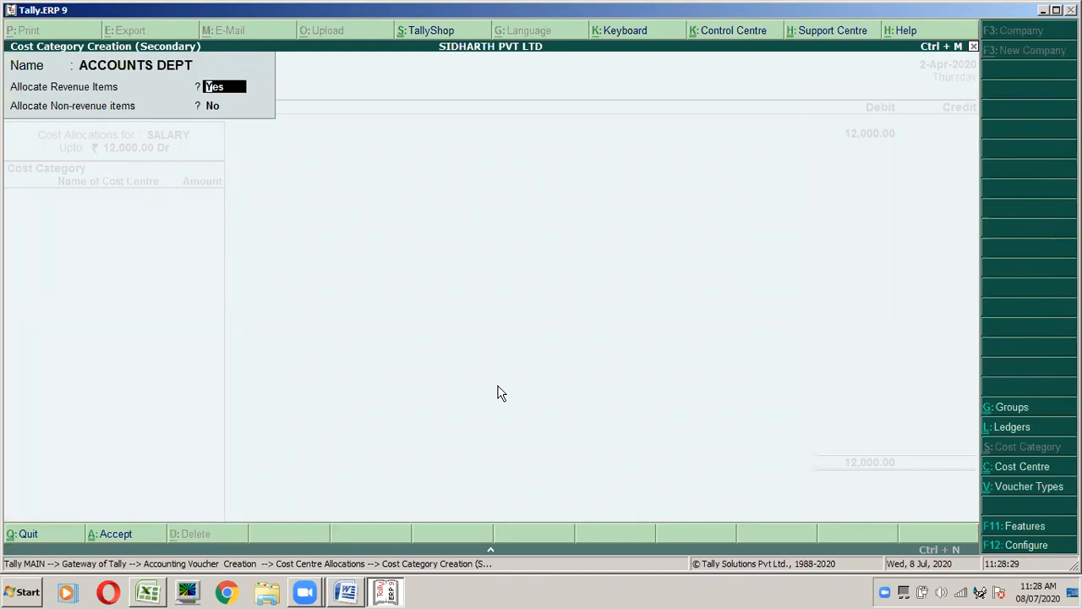
key(Return)
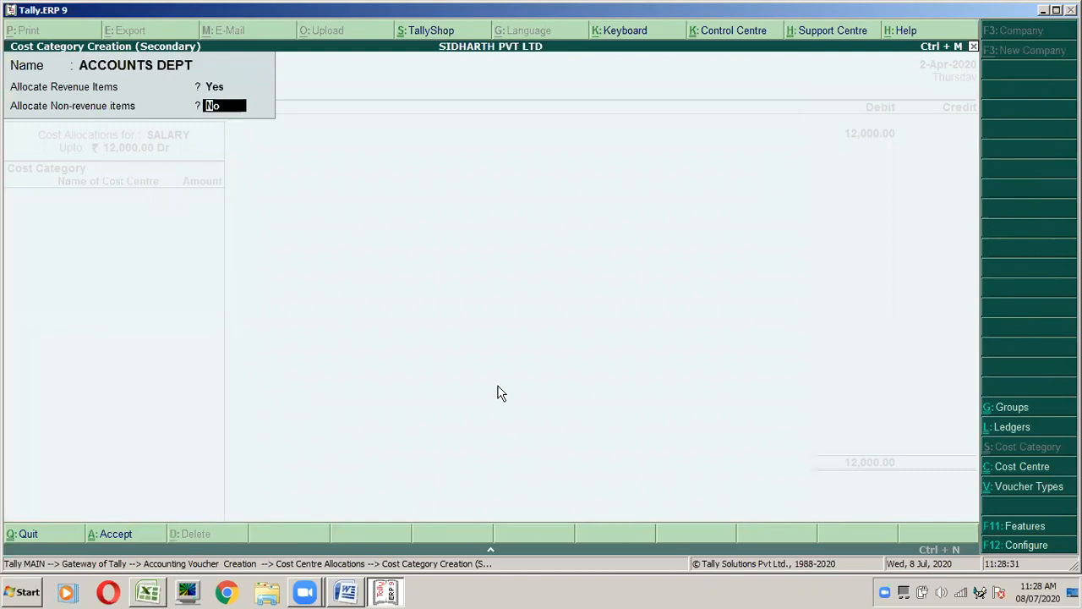
key(Return)
key(y)
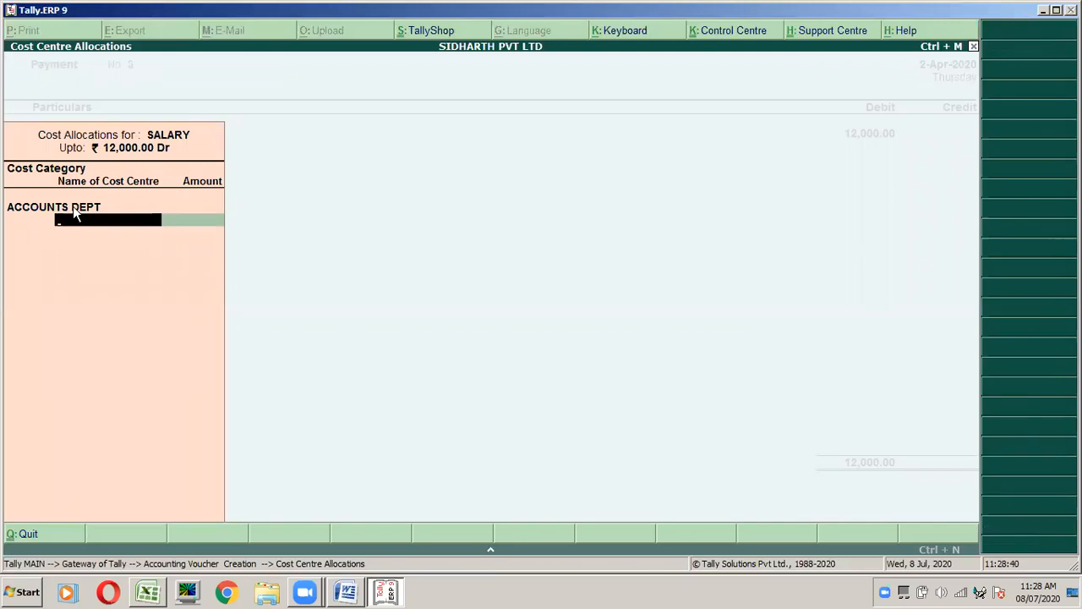
Step: Look up transaction 13's centre names in the Word assignment and start a new cost centre in Tally under the ACCOUNTS DEPT category
key(alt+Tab)
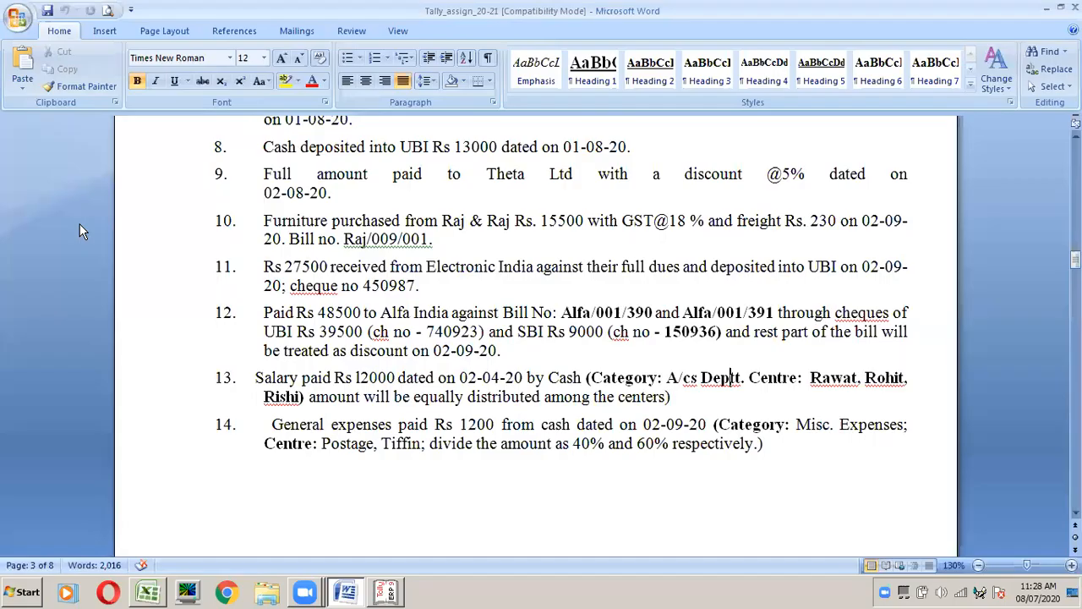
click(833, 378)
click(885, 380)
click(294, 396)
key(alt+Tab)
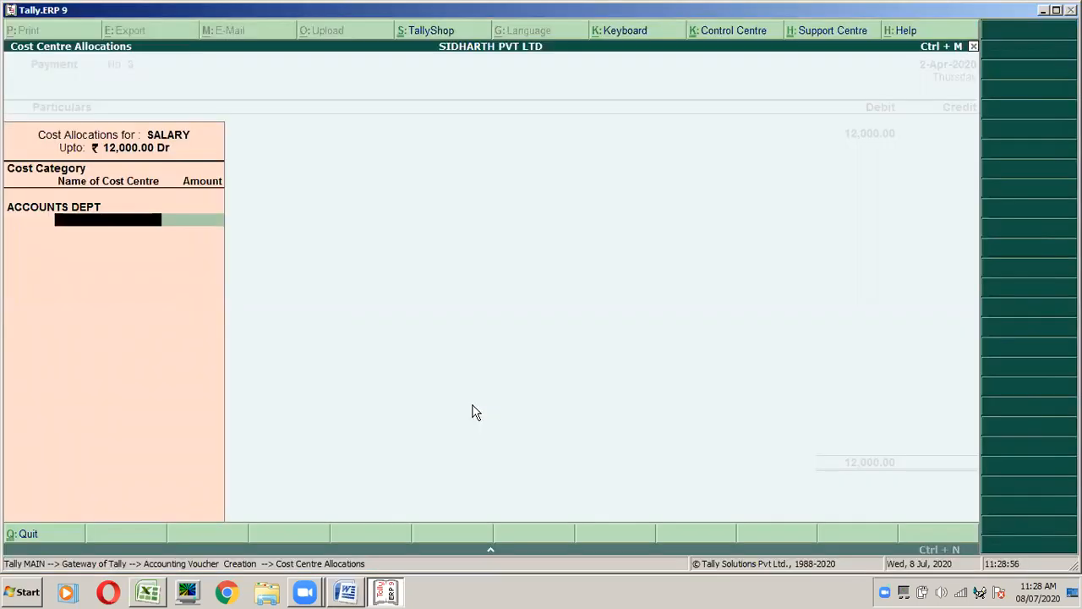
key(alt+c)
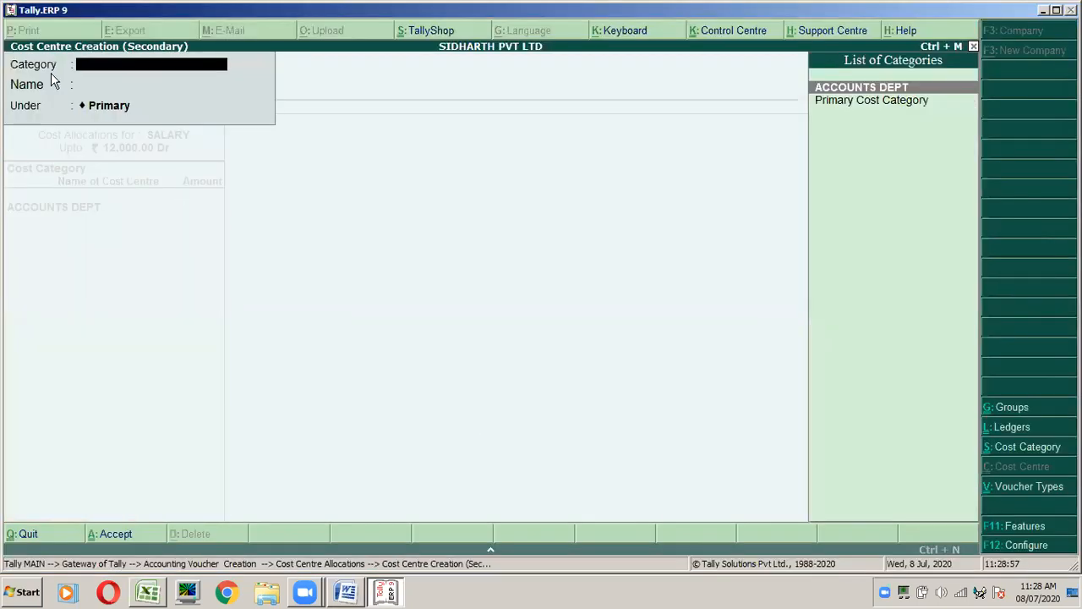
click(855, 89)
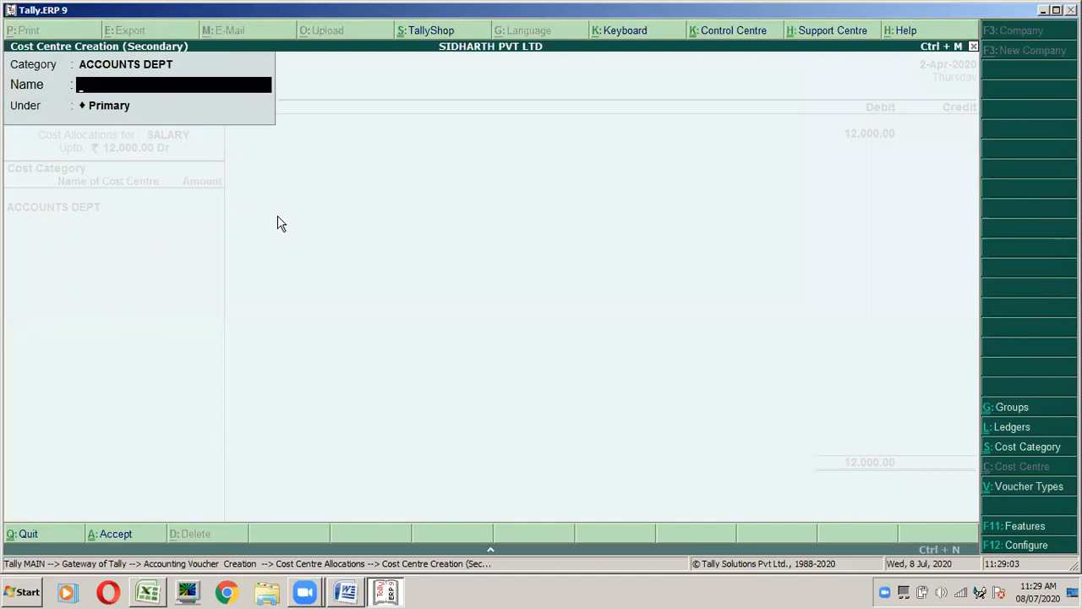
Step: Name the cost centre after the first employee listed in transaction 13, keep it under Primary, and allocate 4000 to it
key(alt+Tab)
key(alt+Tab)
text(RAWAT)
key(Return)
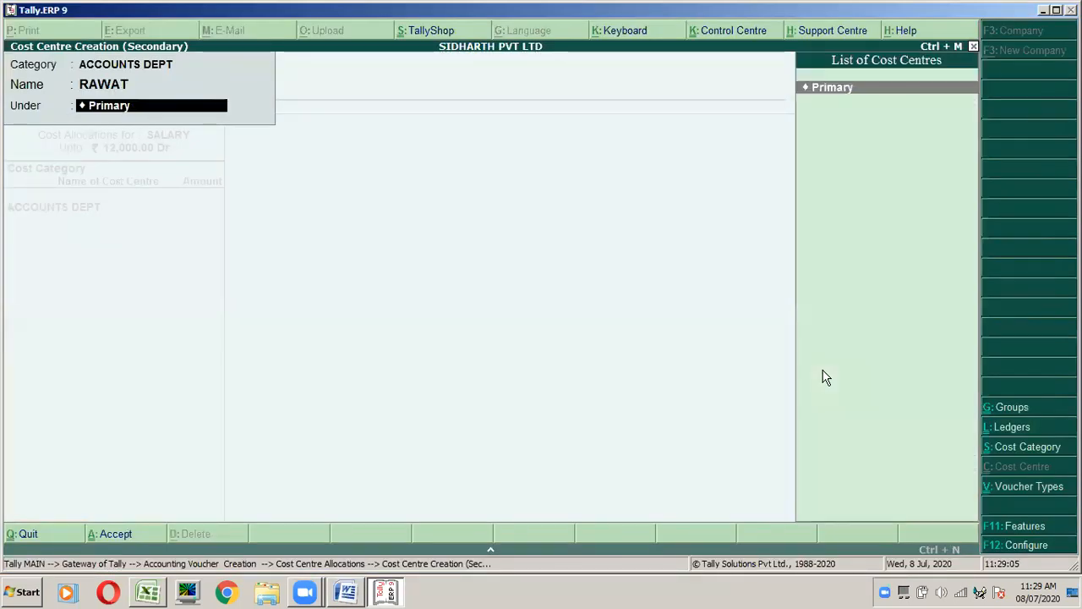
key(Return)
key(Return)
text(4000)
key(Return)
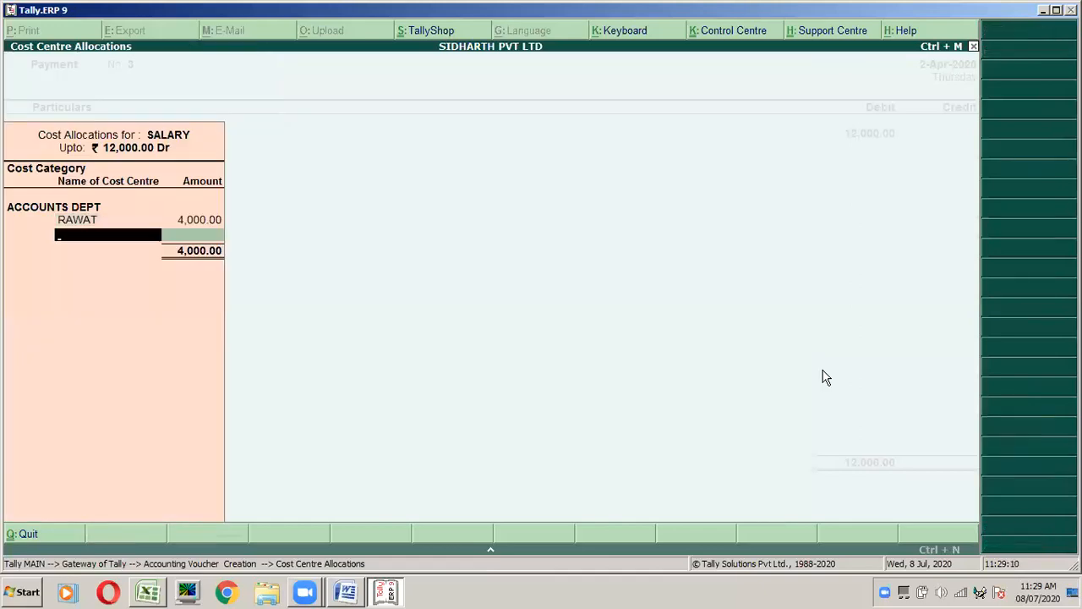
Step: Create a cost centre for the second listed employee under ACCOUNTS DEPT and allocate 4000 of the salary to it
key(alt+c)
key(alt+Tab)
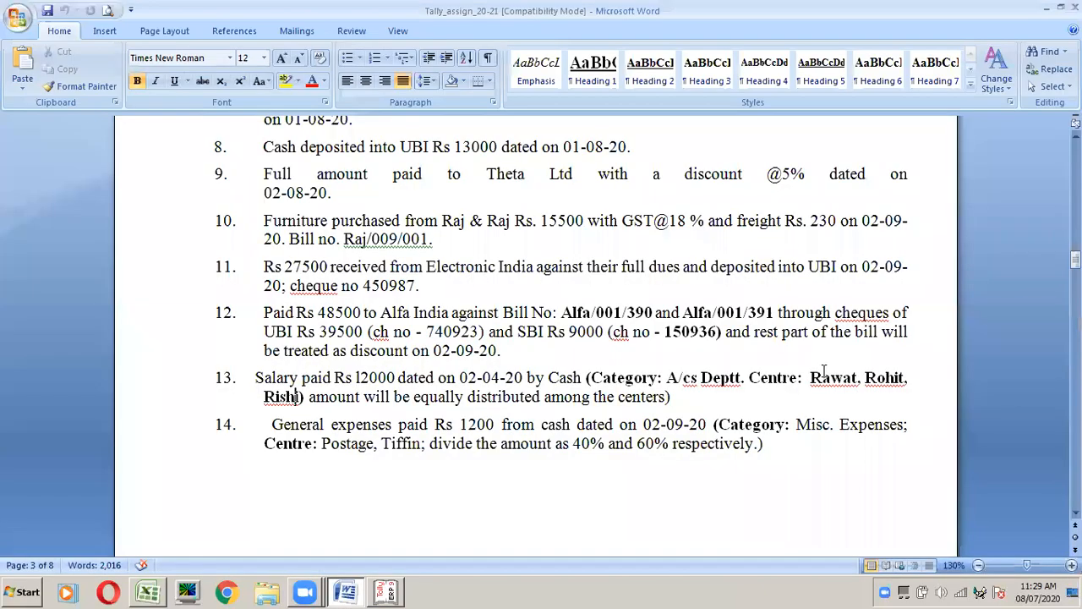
key(alt+Tab)
text(R)
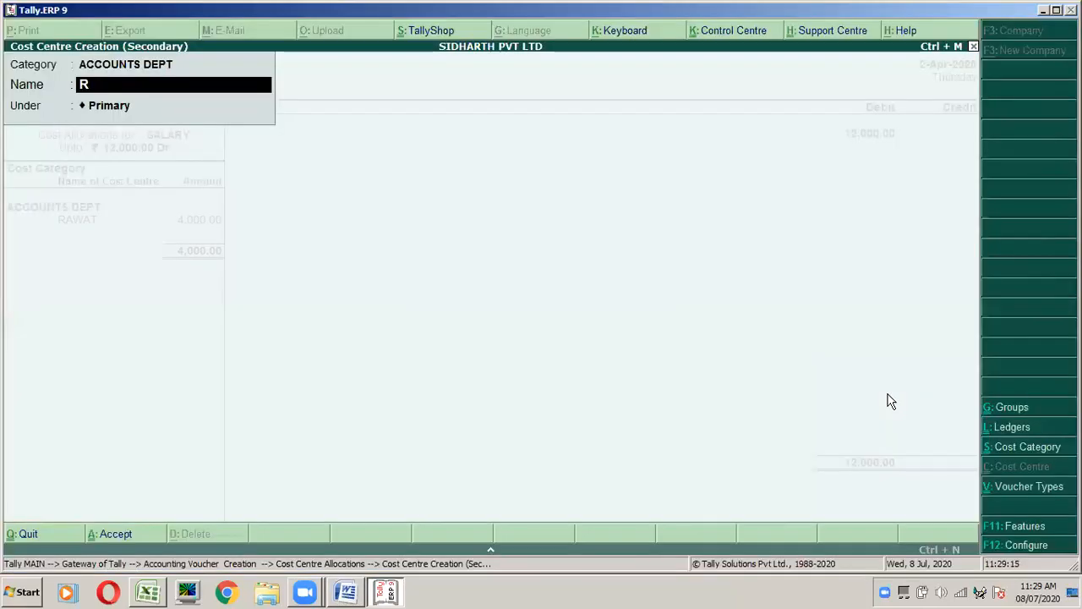
text(OHIT)
key(Return)
key(Return)
key(Return)
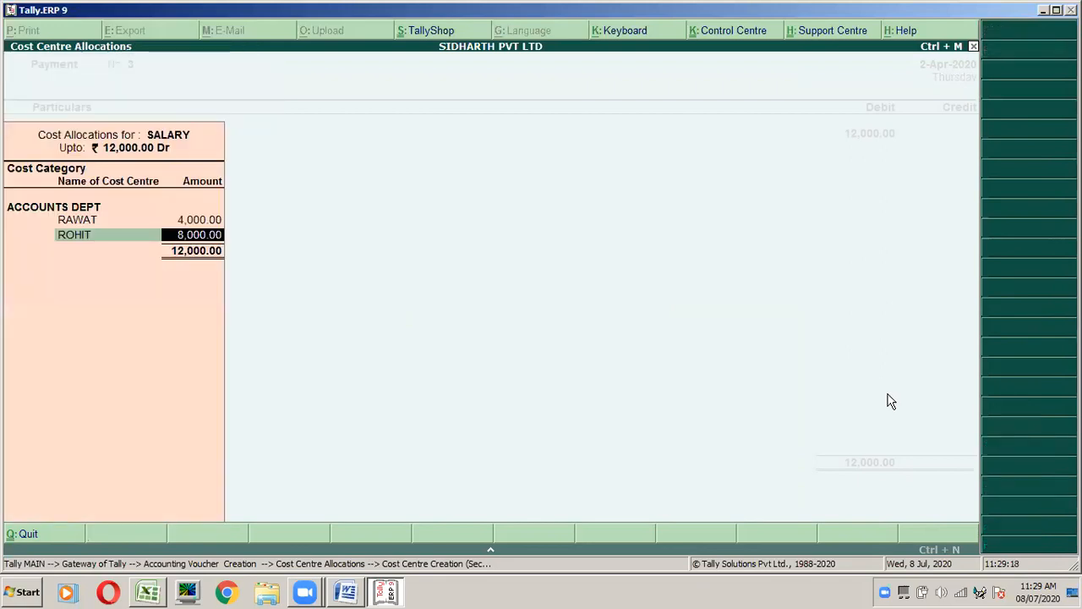
text(4000)
key(Return)
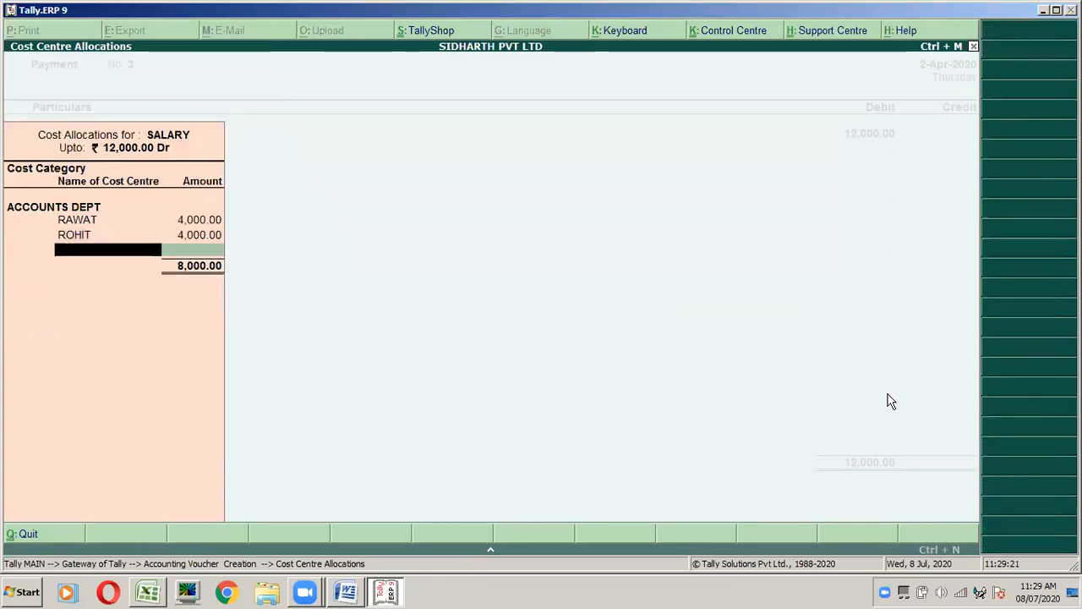
Step: Create a cost centre for the third listed employee, allocate 4000 to it, and finish the SALARY cost allocations
key(alt+c)
text(RISHI)
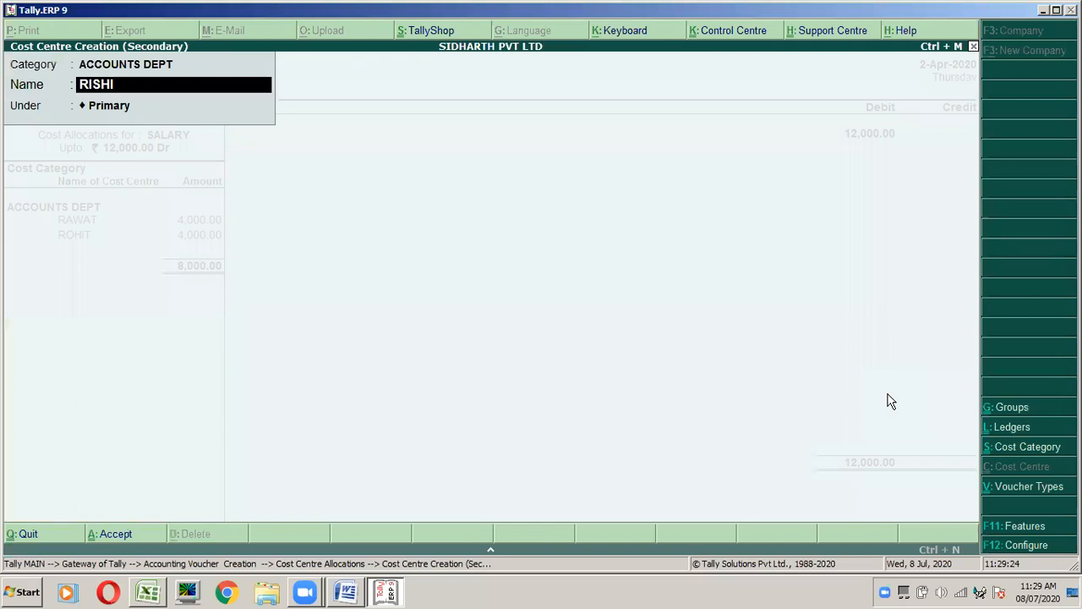
key(Return)
key(Return)
key(Return)
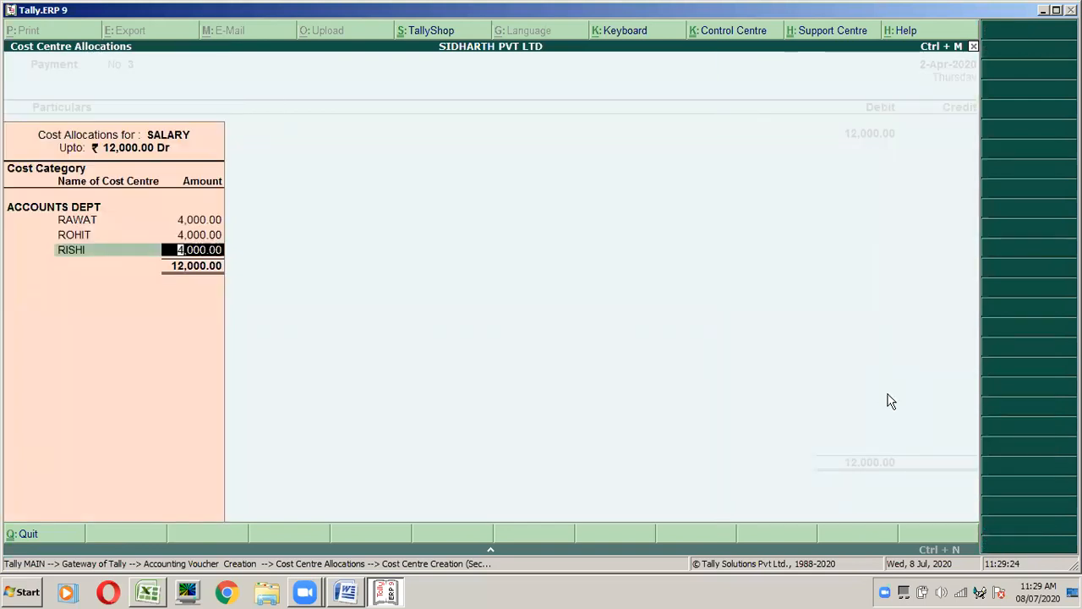
key(Return)
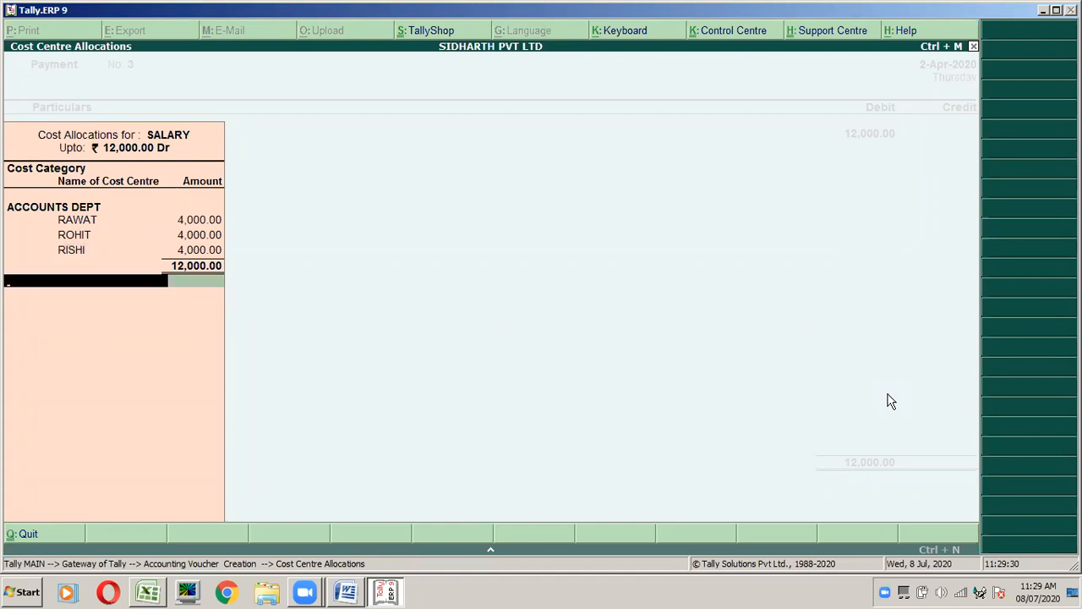
key(Return)
Step: Credit the Cash ledger with 12,000 in the salary payment voucher
text(CAS)
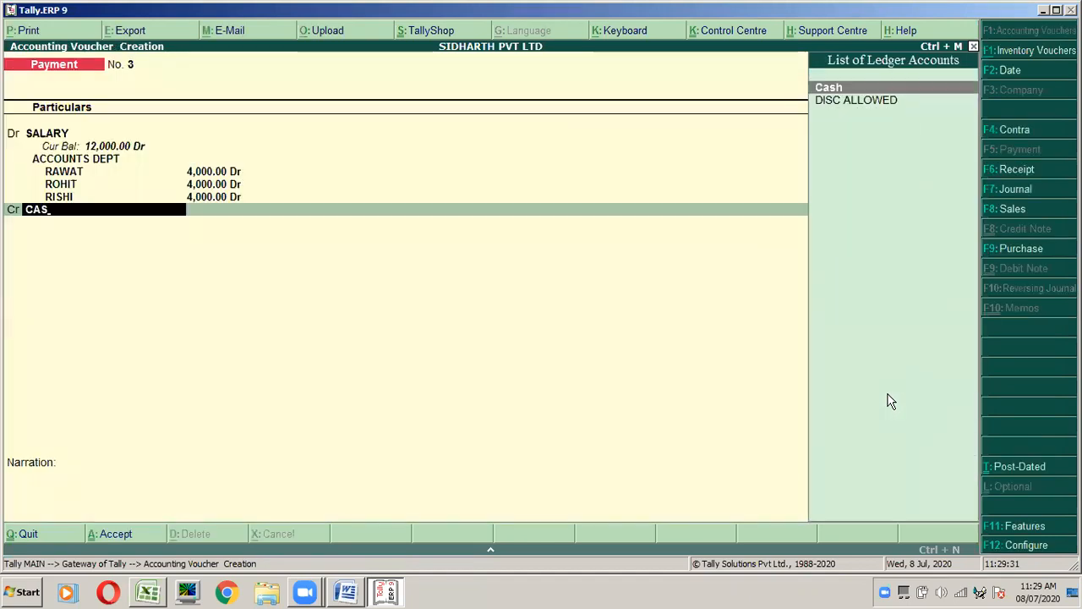
key(Return)
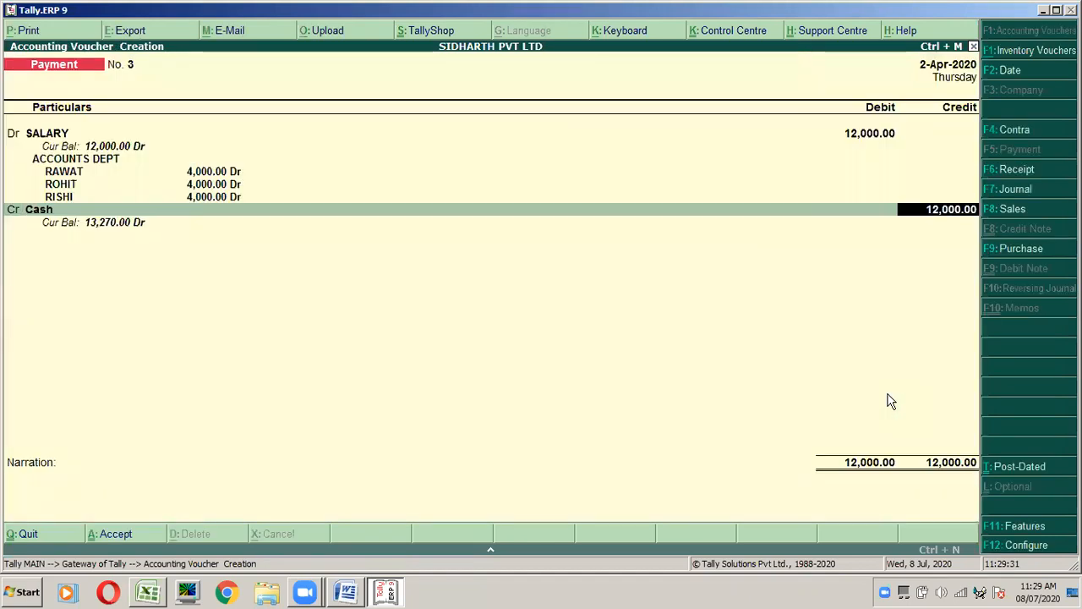
key(Return)
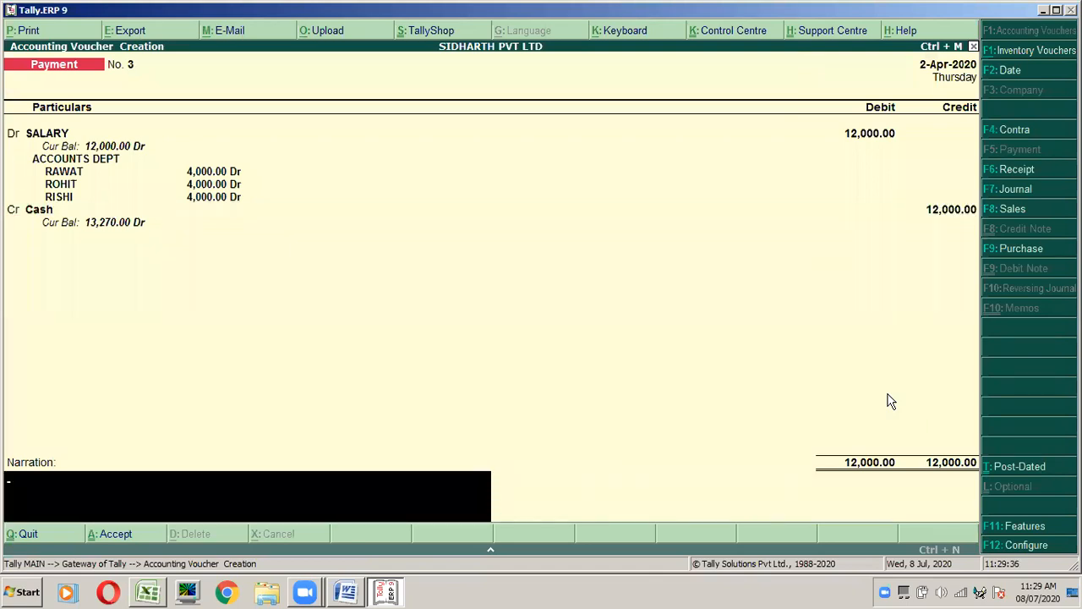
Step: Enter the narration SALARY PAID BY CASH and accept the payment voucher
text(SA)
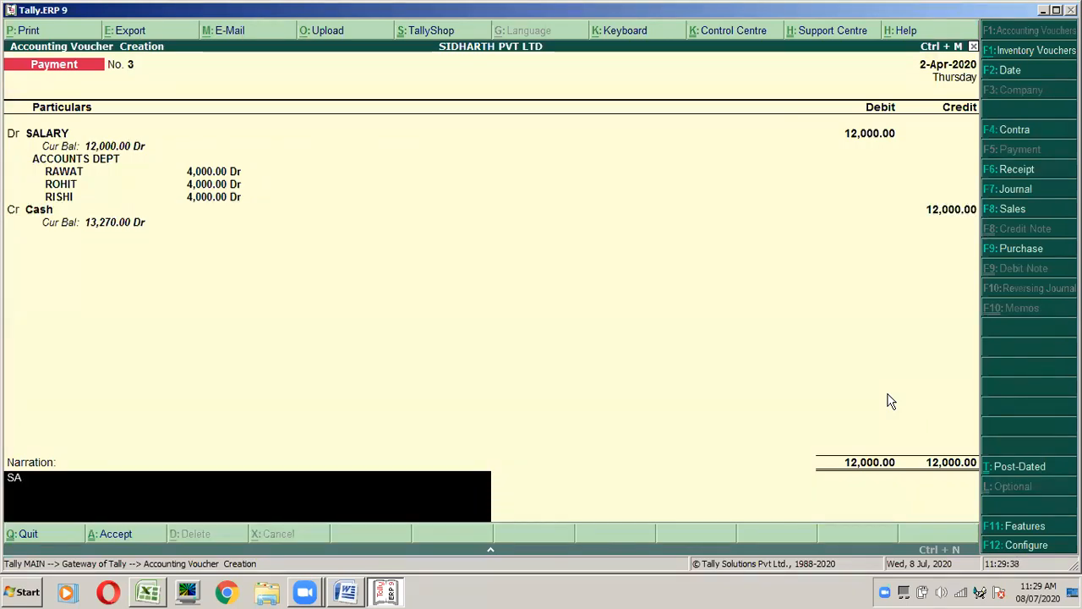
text(LARY)
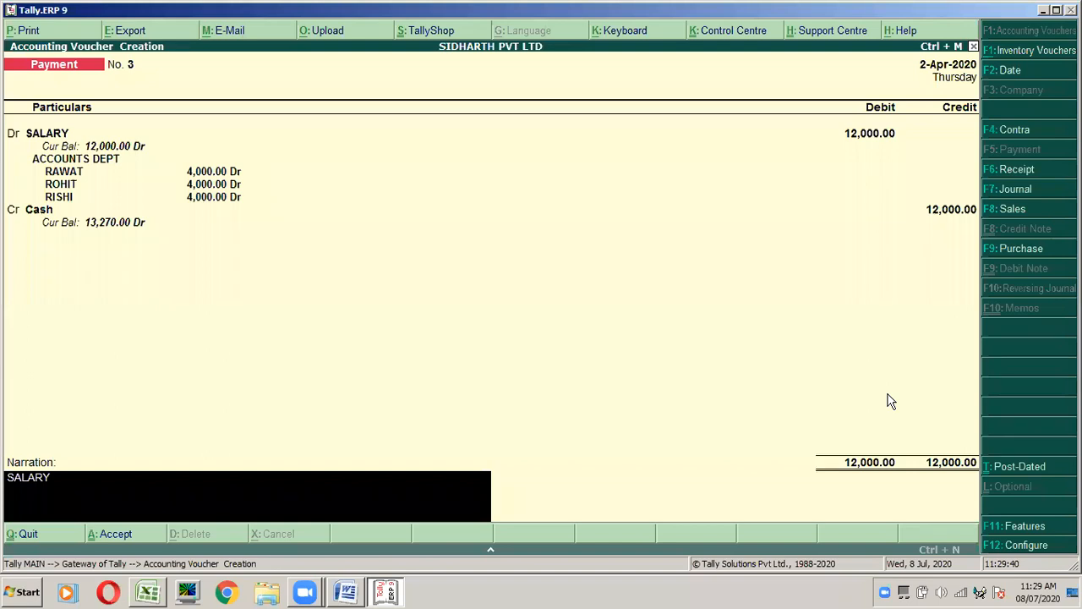
text( PAID BYB CAS)
key(BackSpace)
key(BackSpace)
key(BackSpace)
key(BackSpace)
key(BackSpace)
text(CASH)
key(Return)
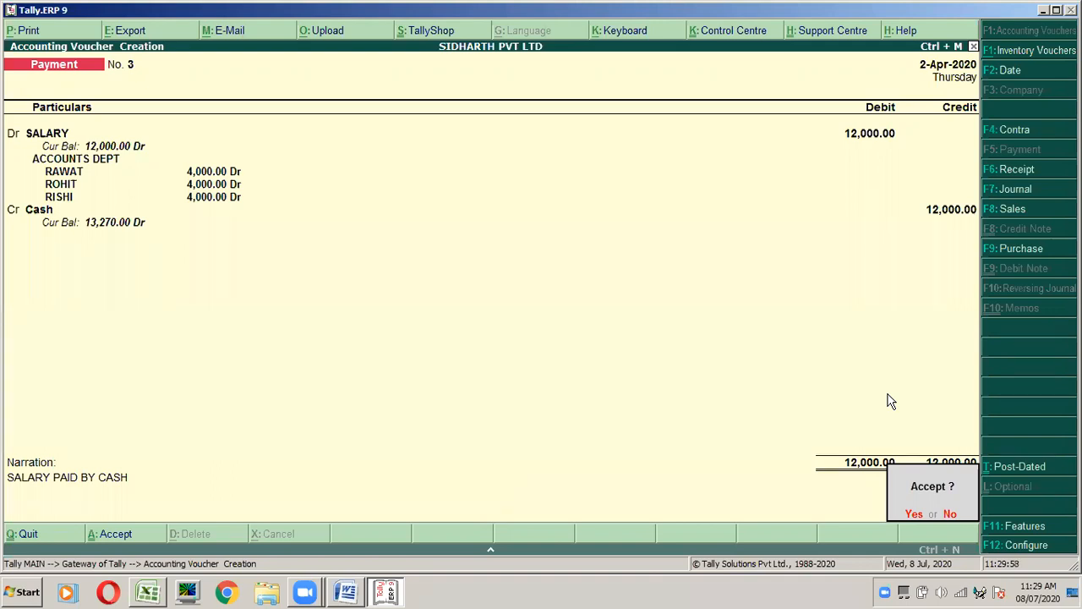
key(Return)
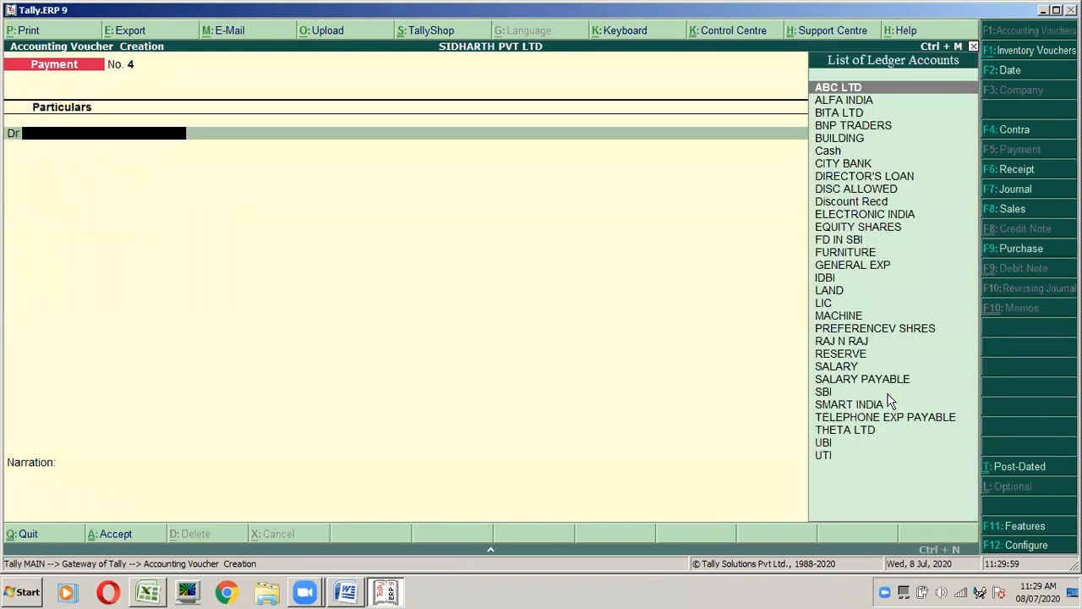
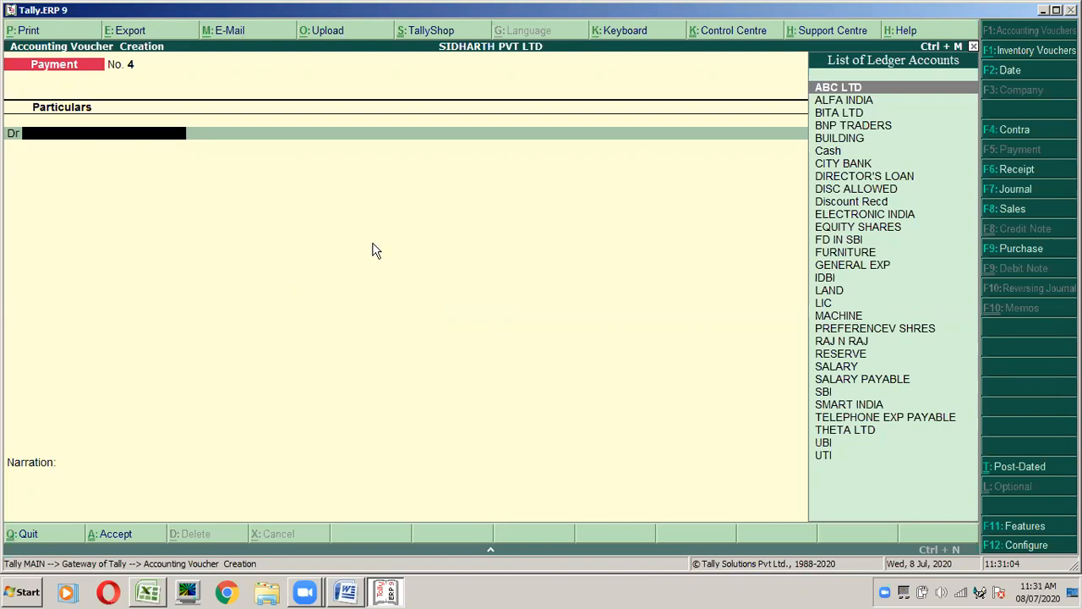
Step: Switch to the TALLY NOTES workbook in Excel and enter serial number 14 in cell A57
key(alt+Tab)
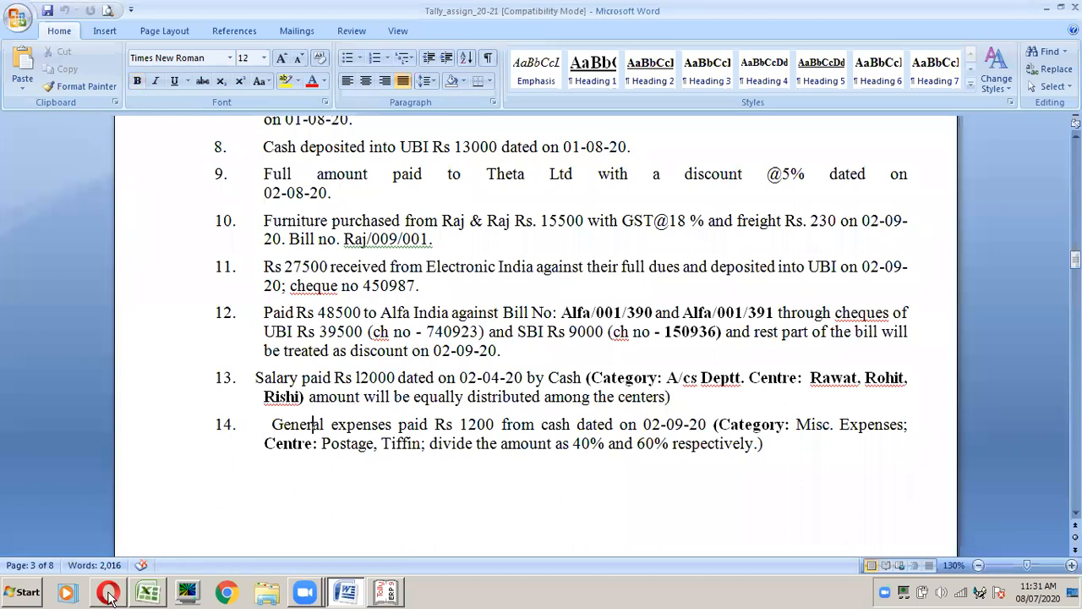
key(alt+Tab)
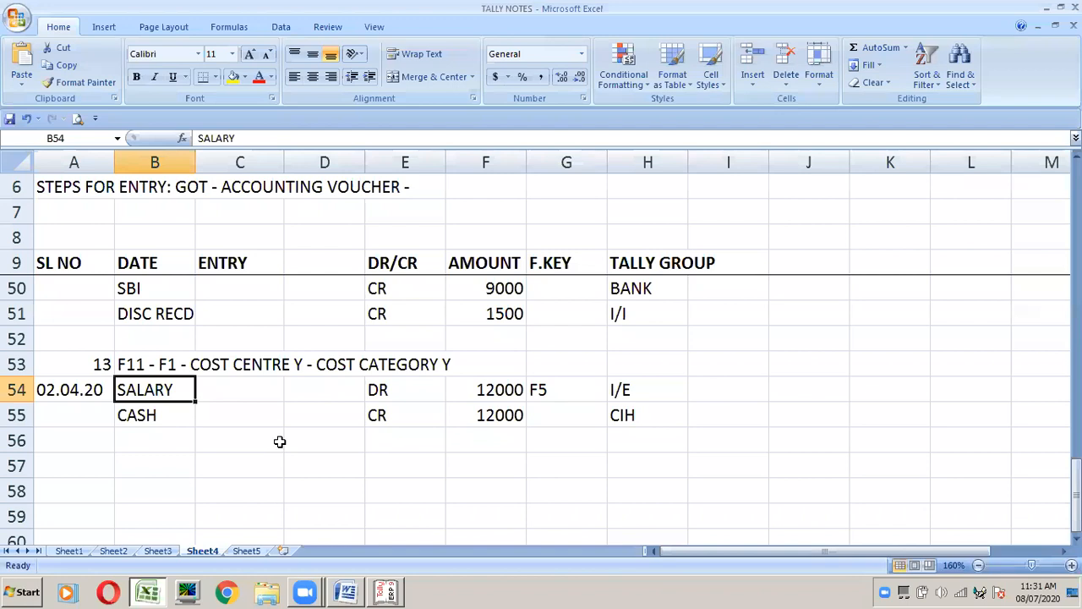
key(Down)
key(Down)
key(Down)
key(Left)
text(14)
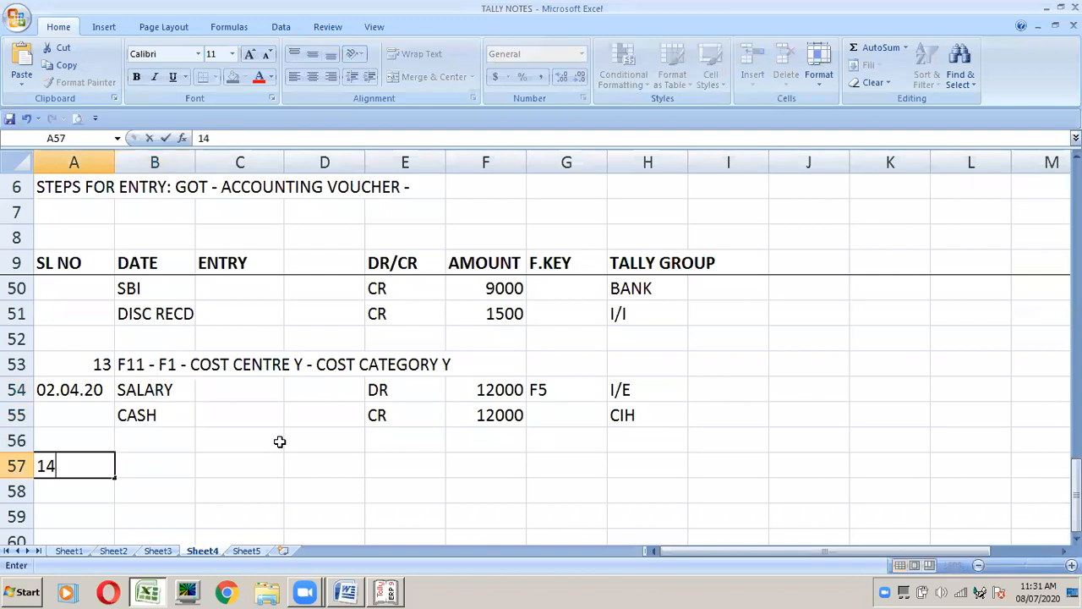
key(Tab)
Step: Check transaction 14 in the Word assignment, switch to Tally, and set the new payment voucher's date to 2.9
key(alt+Tab)
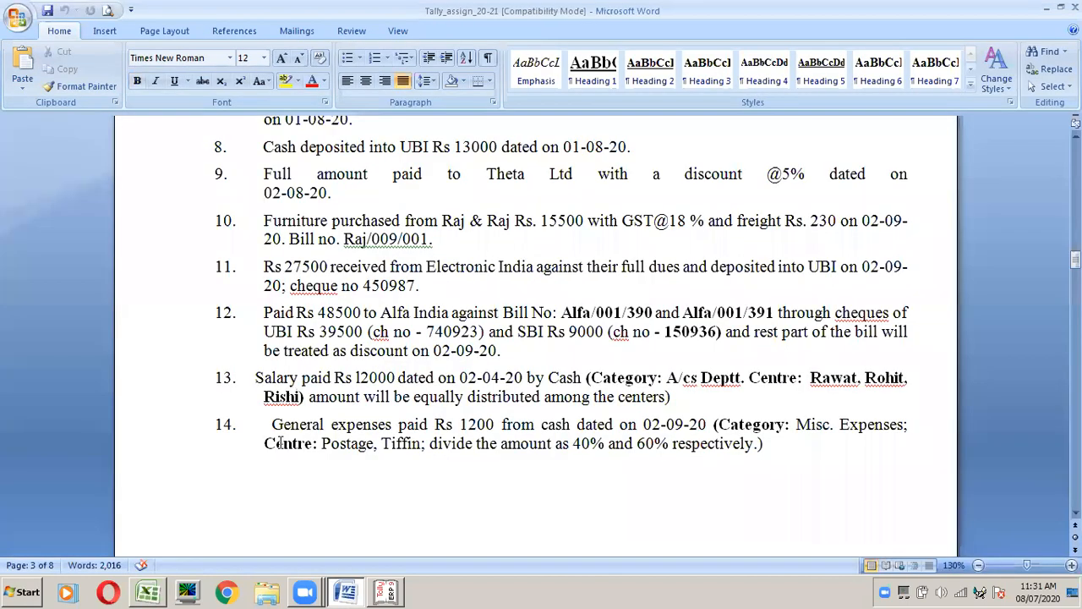
key(alt+Tab)
key(alt+Tab)
click(746, 427)
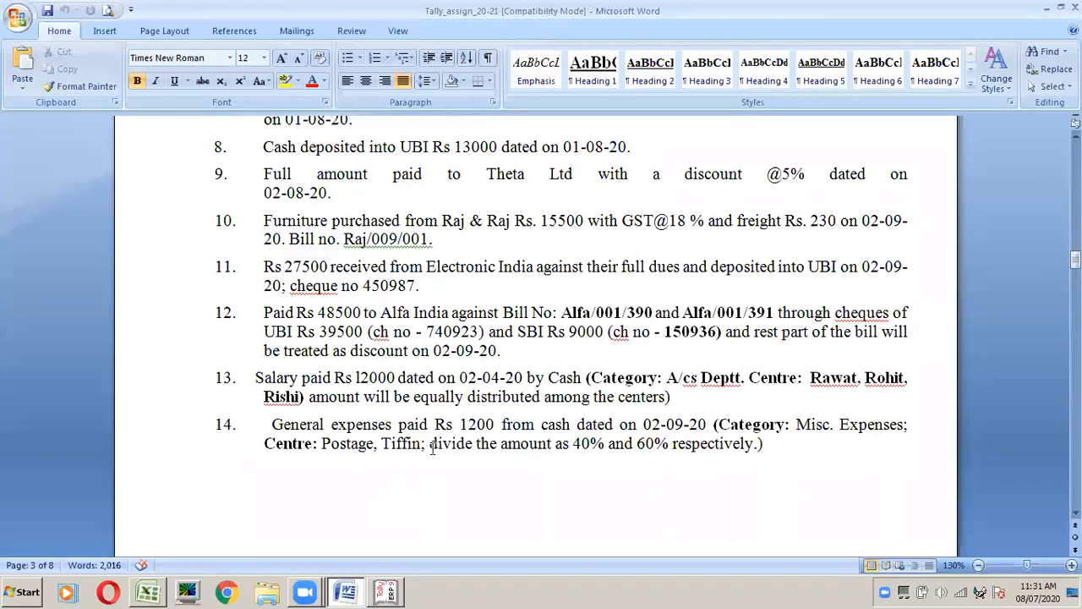
click(387, 592)
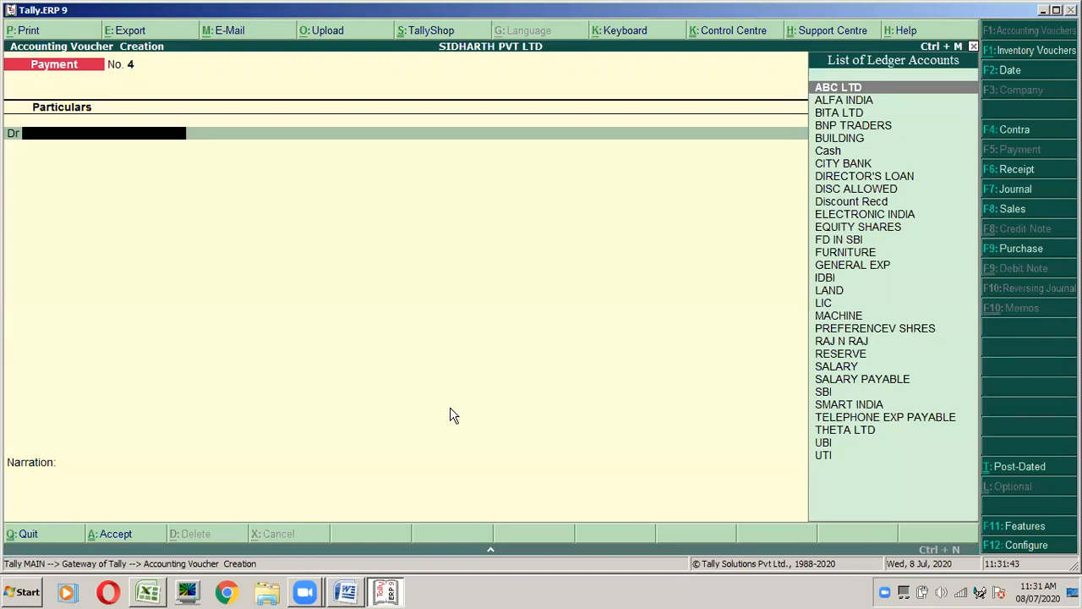
key(F2)
text(2-9)
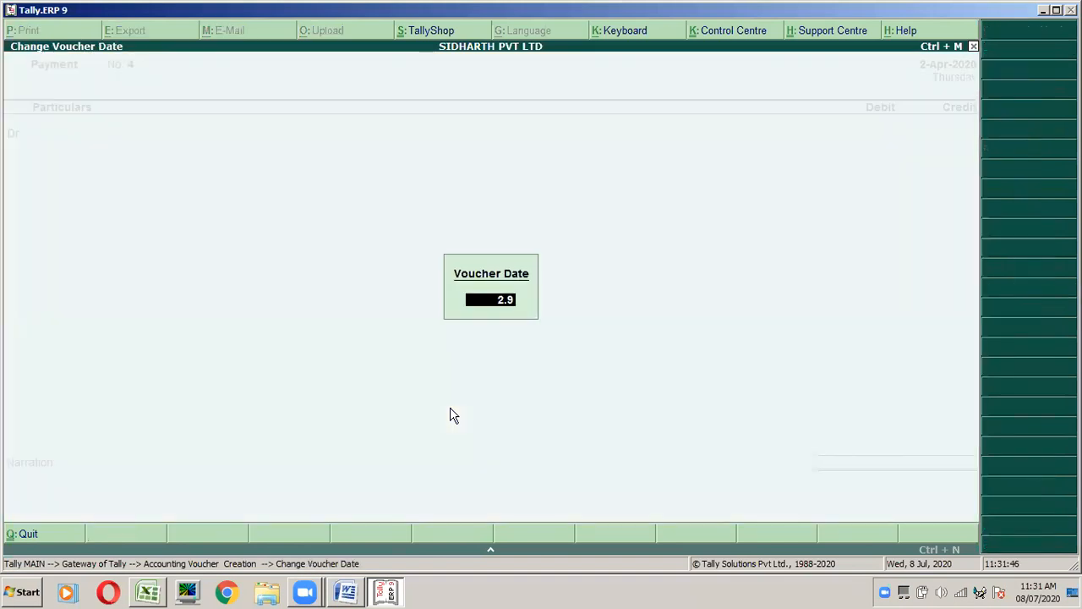
key(Return)
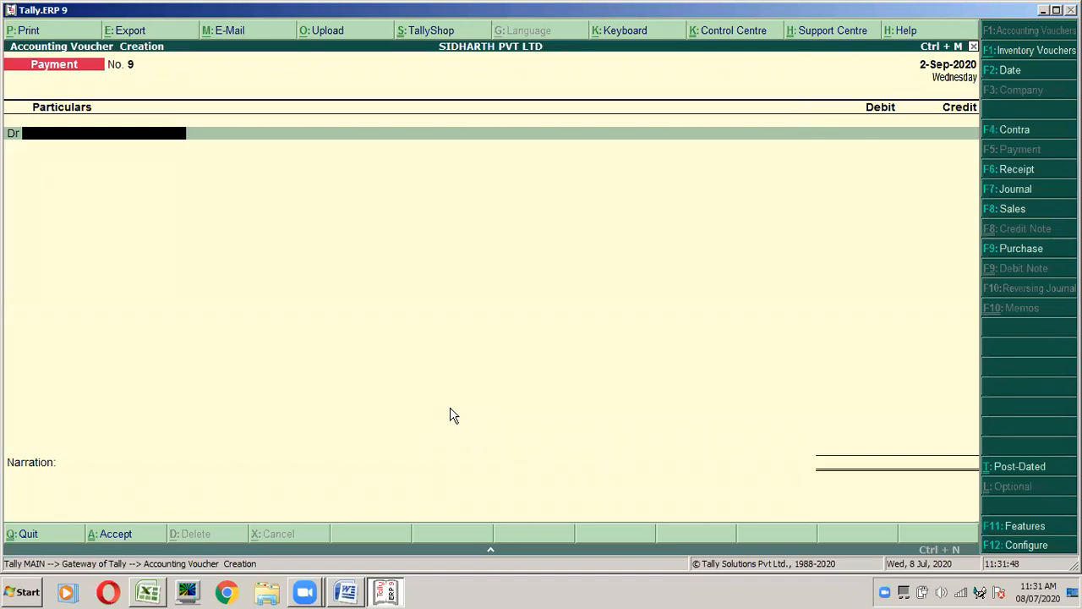
Step: Debit the GENERAL EXP ledger with 1,200 in the payment voucher, checking the amount against transaction 14 in the Word assignment
text(GE)
key(Return)
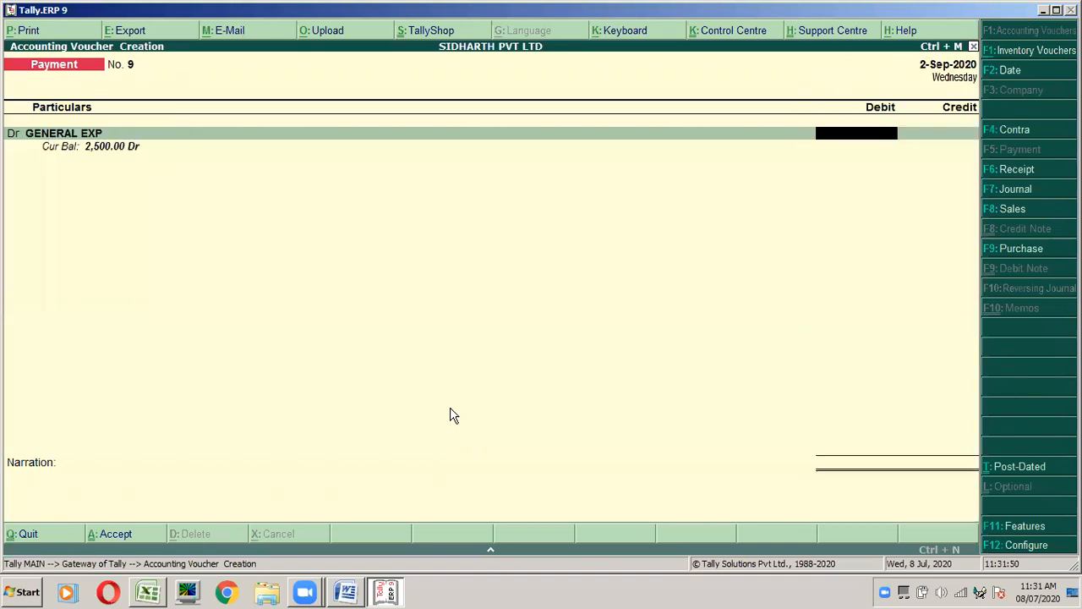
text(1200)
key(alt+Tab)
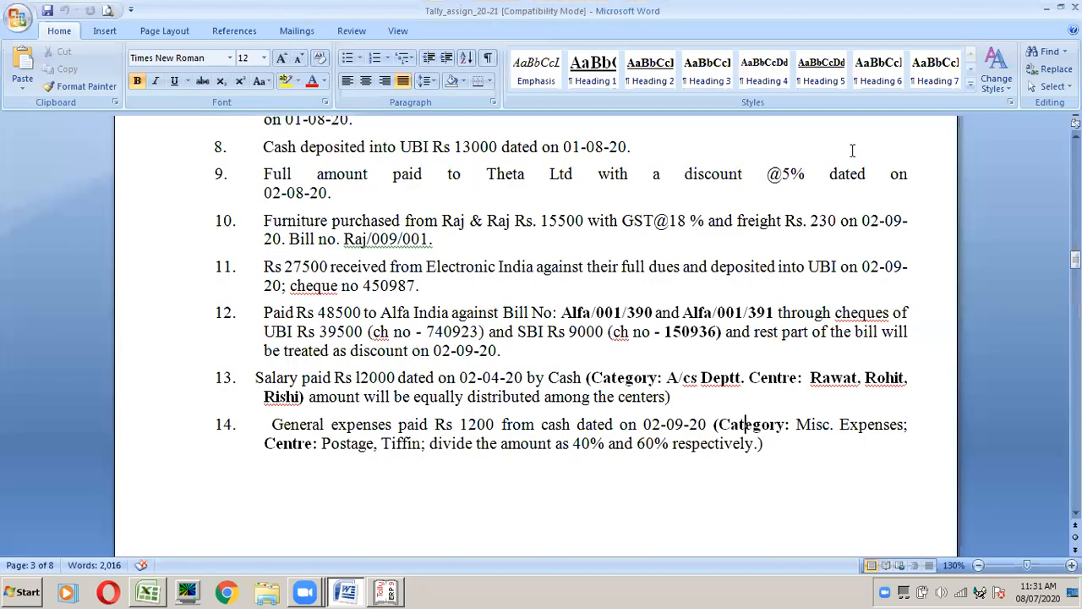
key(alt+Tab)
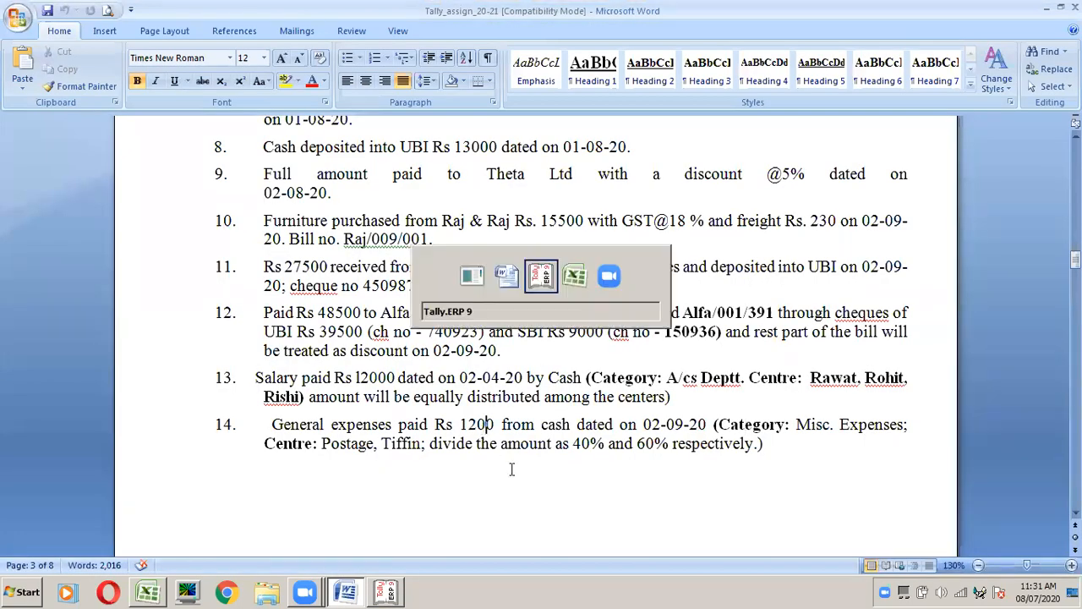
key(Return)
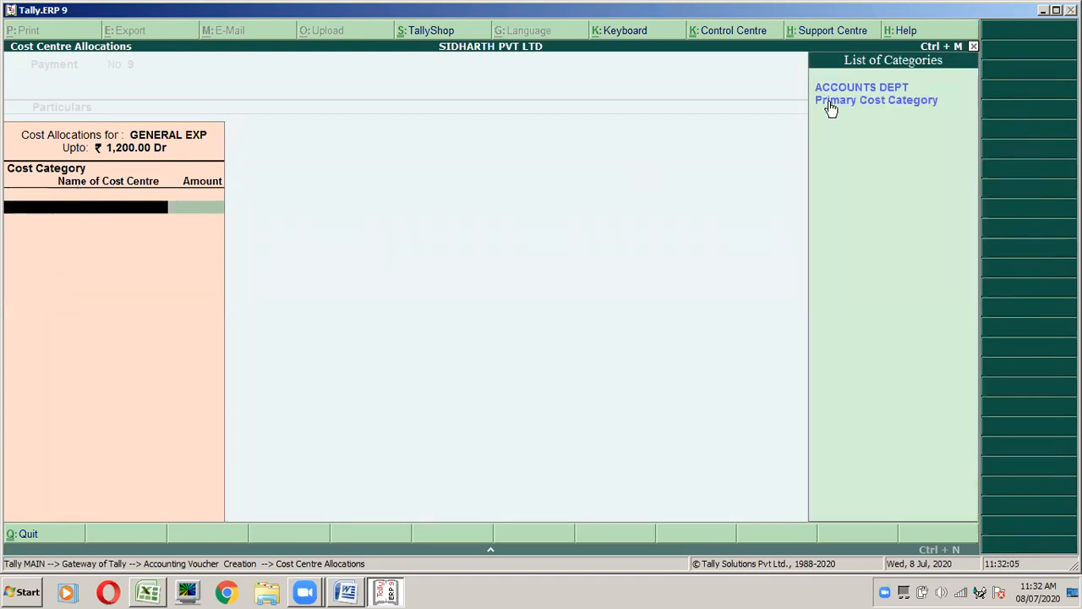
Step: Check the category for transaction 14 in the Word assignment and create the cost category MISC EXP in Tally's allocation for general expenses
key(alt+Tab)
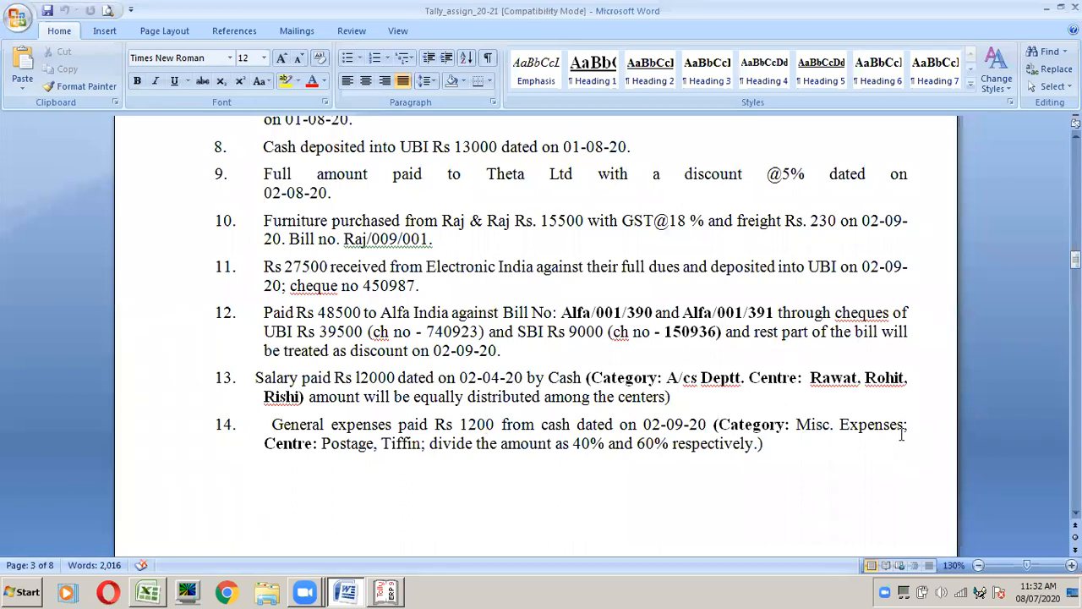
key(alt+Tab)
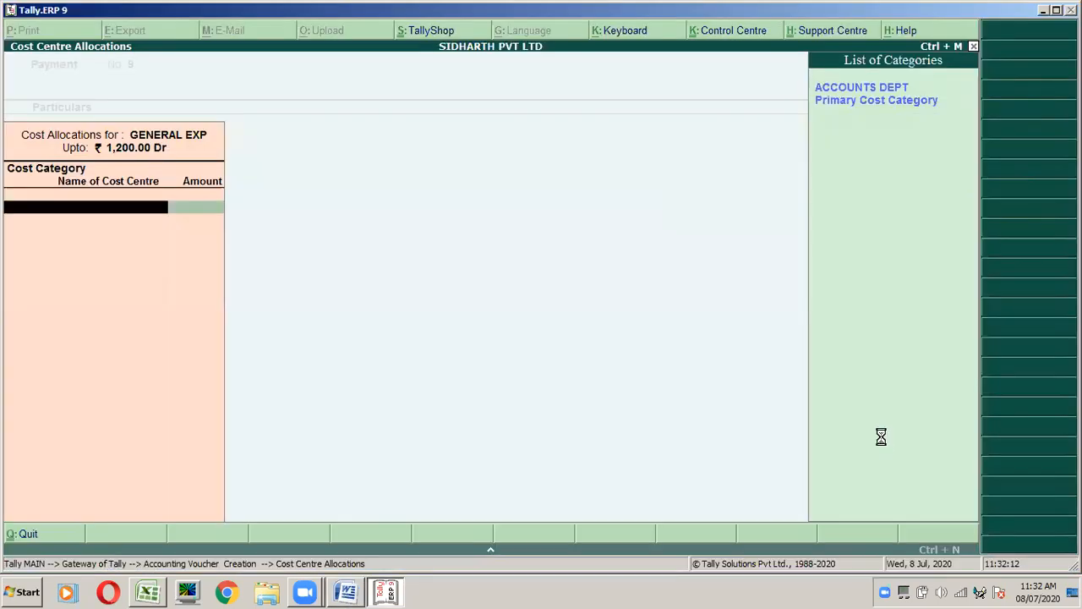
key(alt+c)
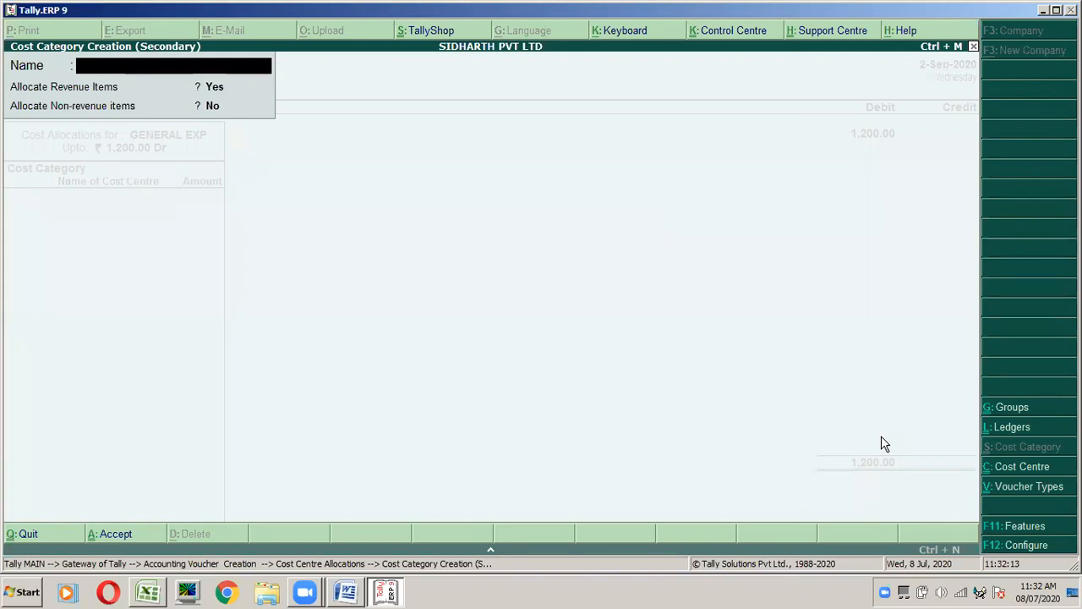
text(MISC EXP)
key(Return)
key(Return)
key(Return)
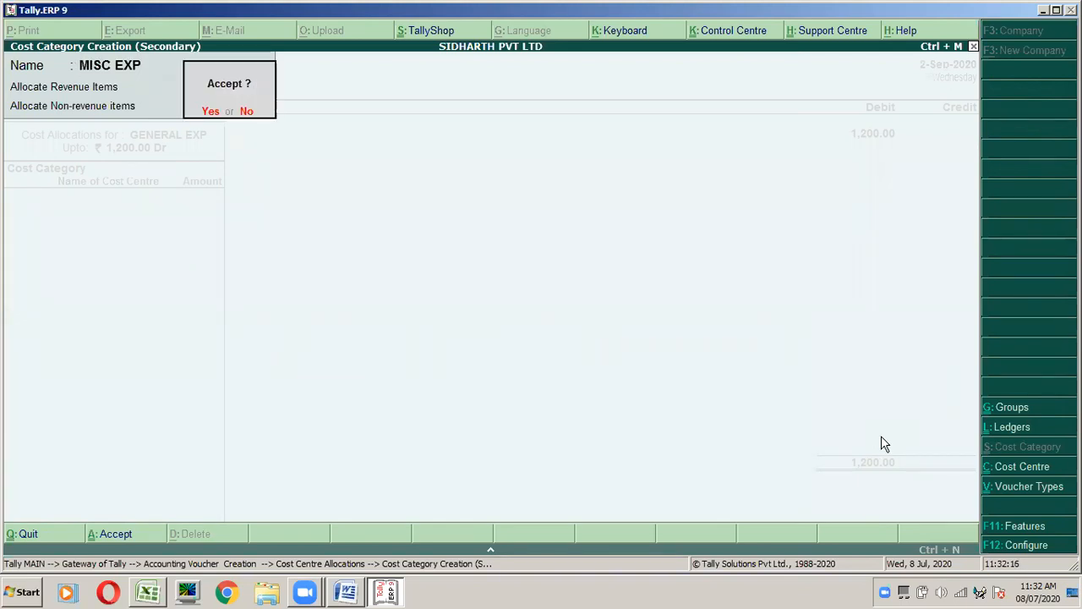
key(Return)
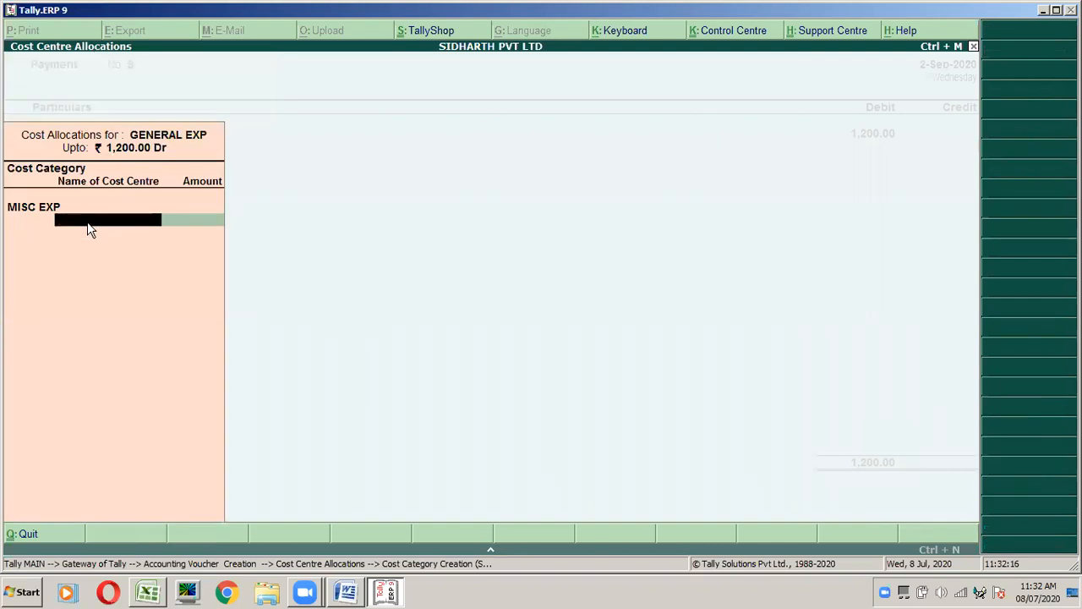
Step: Start a new cost centre for the allocation and set its category to MISC EXP, consulting transaction 14 in the Word assignment
key(alt+Tab)
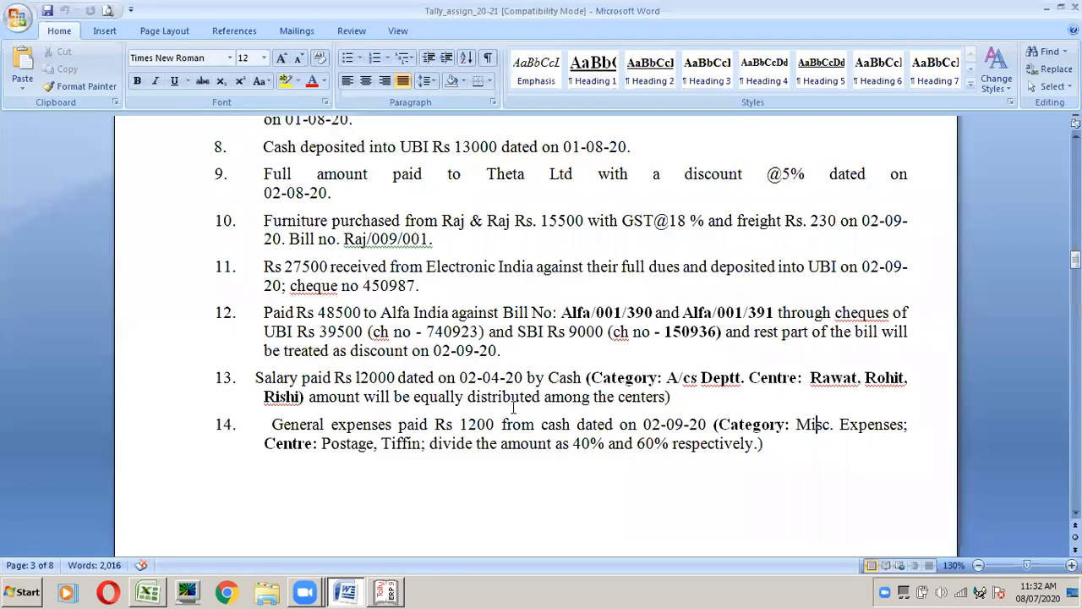
click(347, 443)
key(alt+Tab)
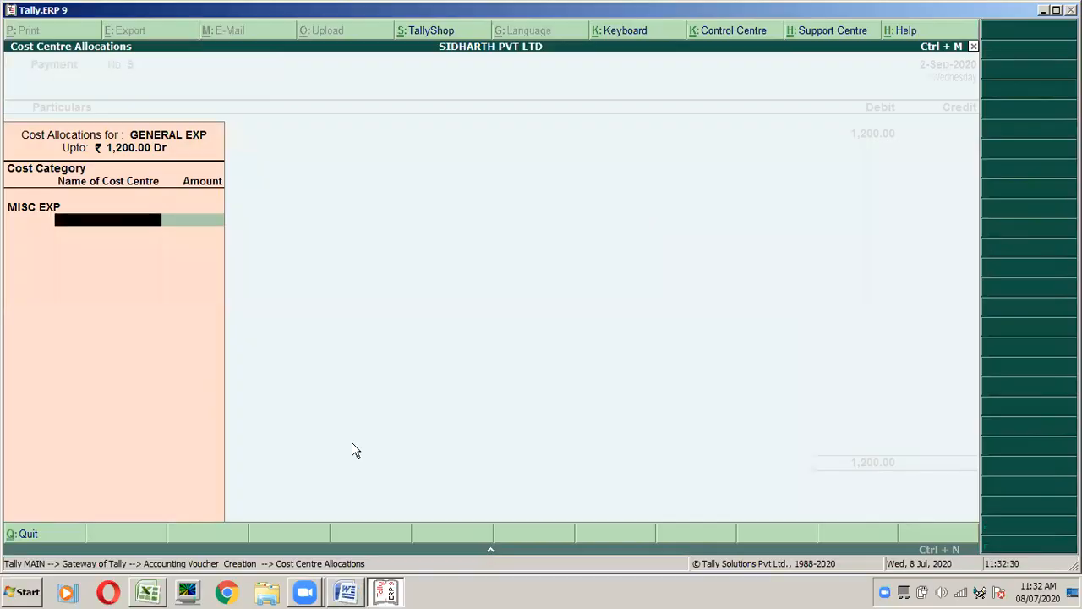
key(alt+c)
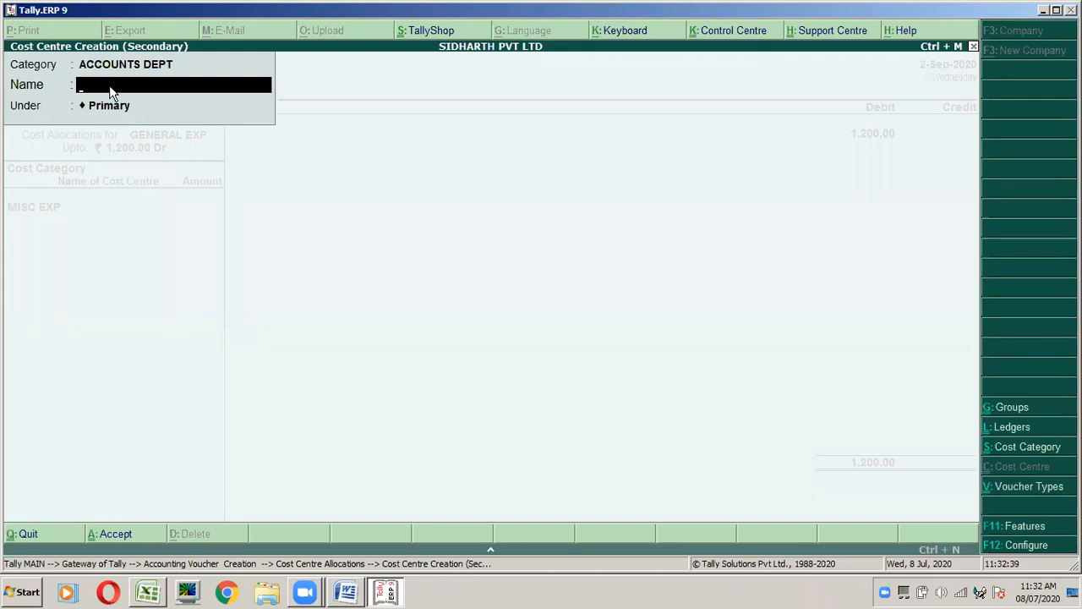
key(alt+Tab)
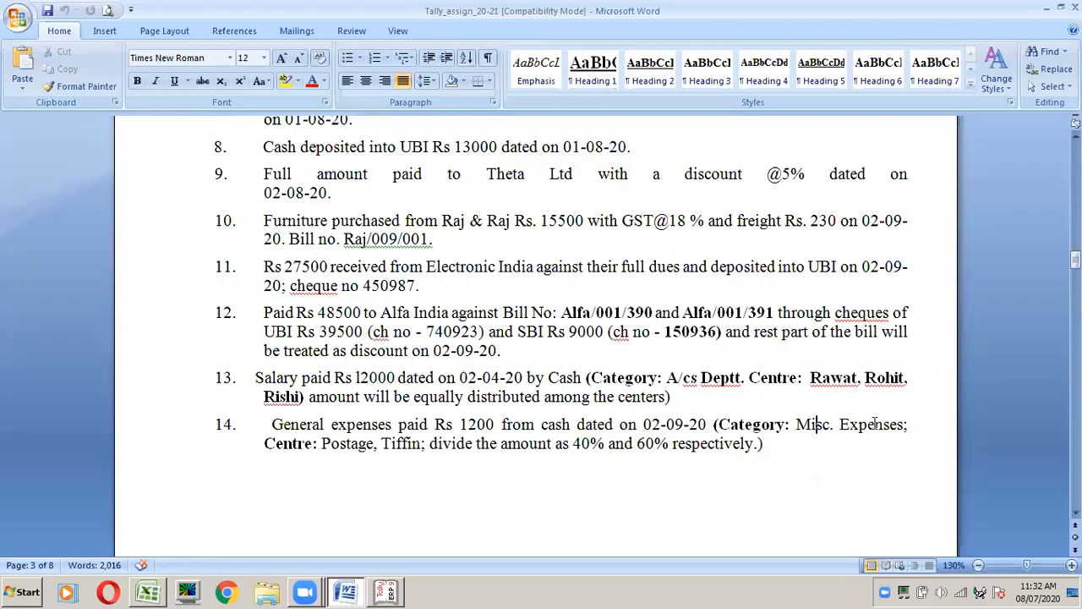
key(alt+Tab)
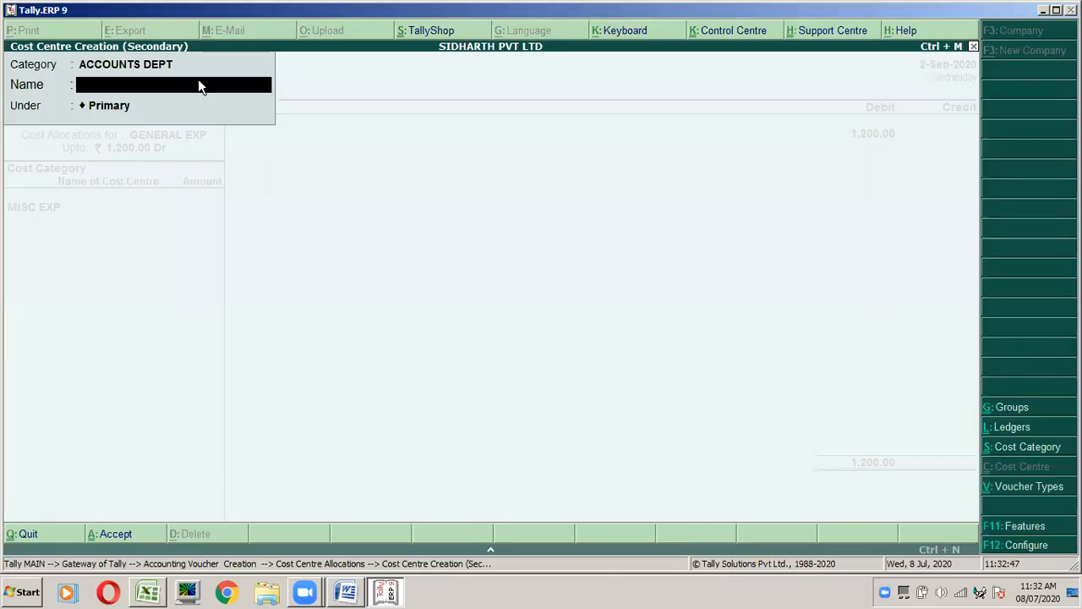
key(BackSpace)
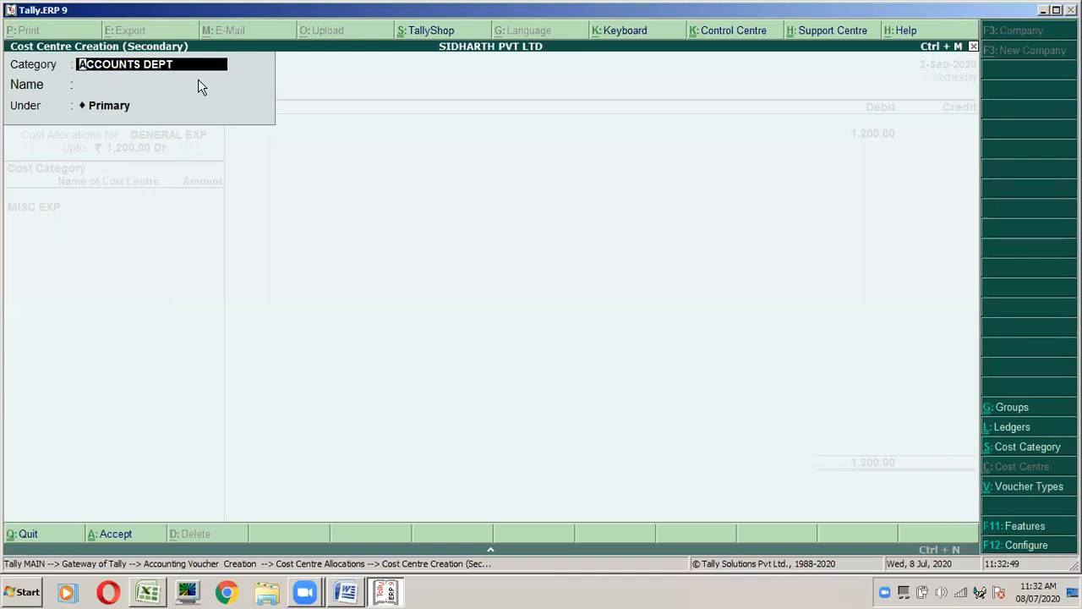
key(BackSpace)
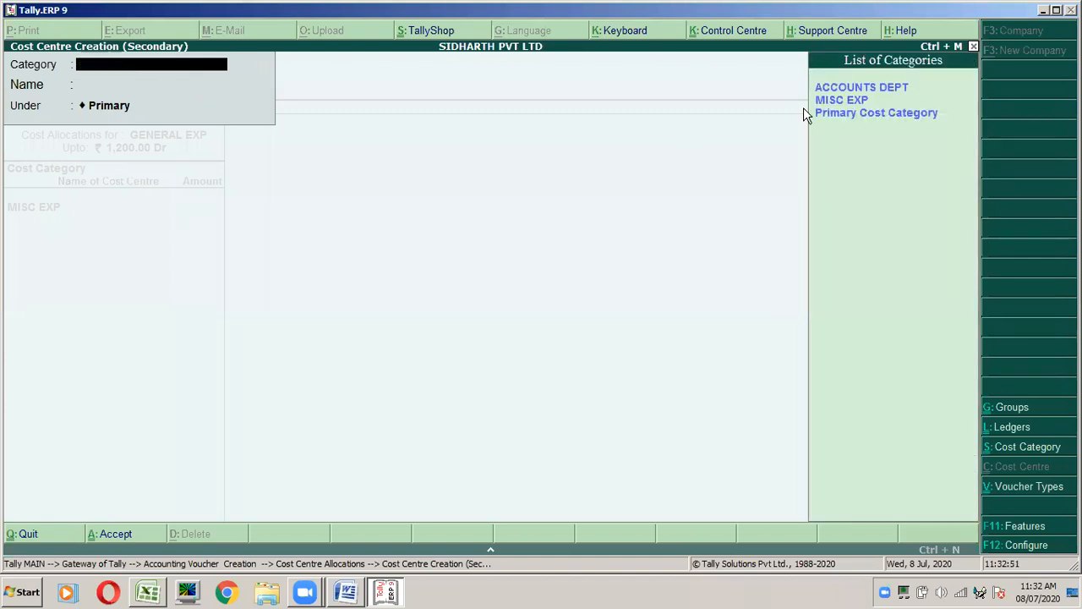
click(865, 101)
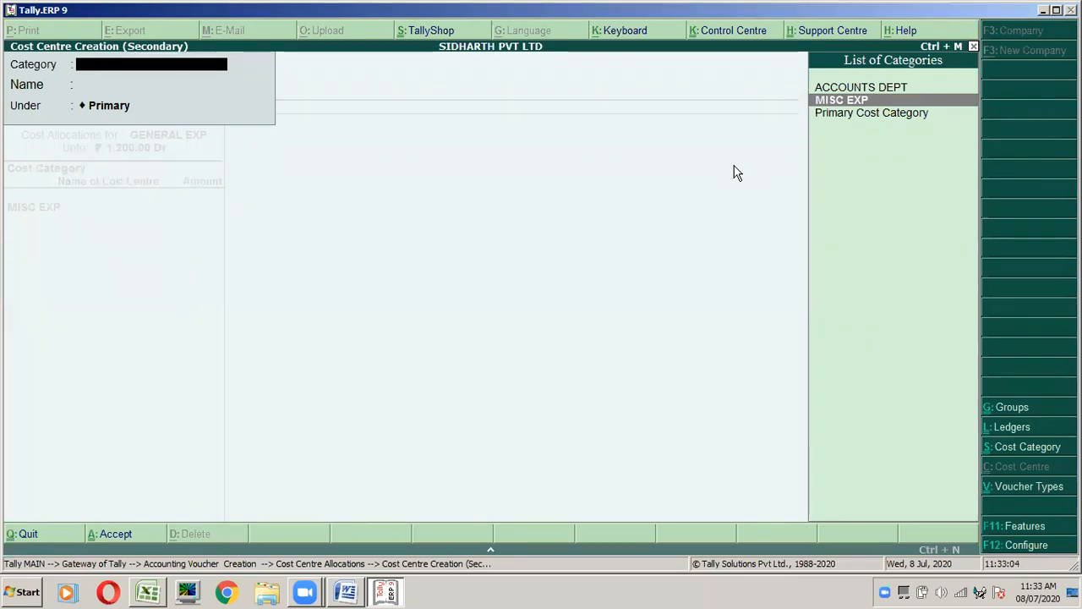
key(Return)
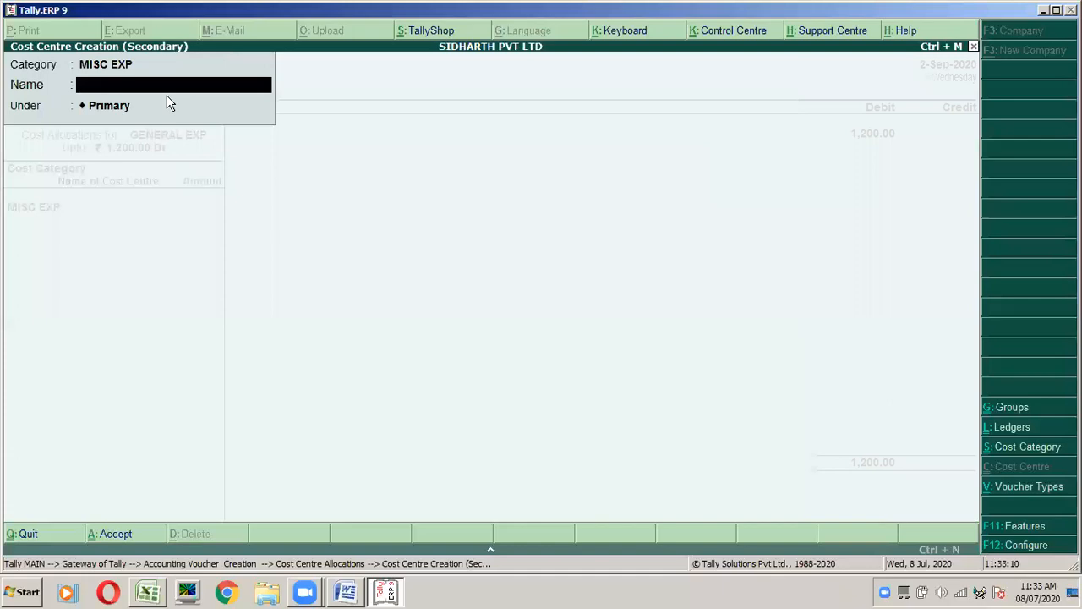
Step: Check the centre names in the Word assignment, name the new cost centre POSTAGE in Tally, and accept it under Primary
key(alt+Tab)
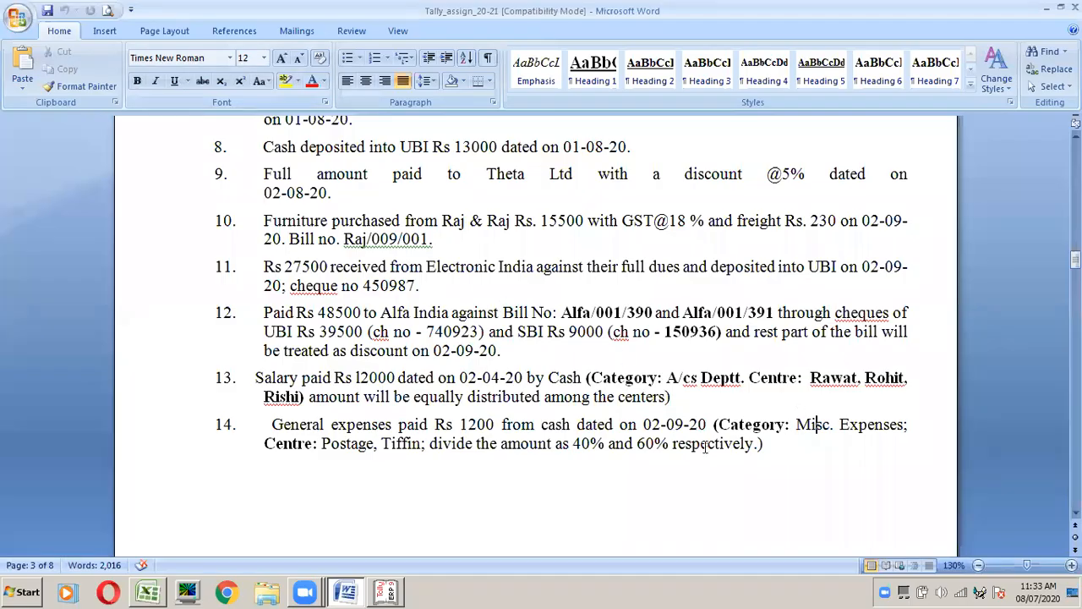
click(345, 449)
key(alt+Tab)
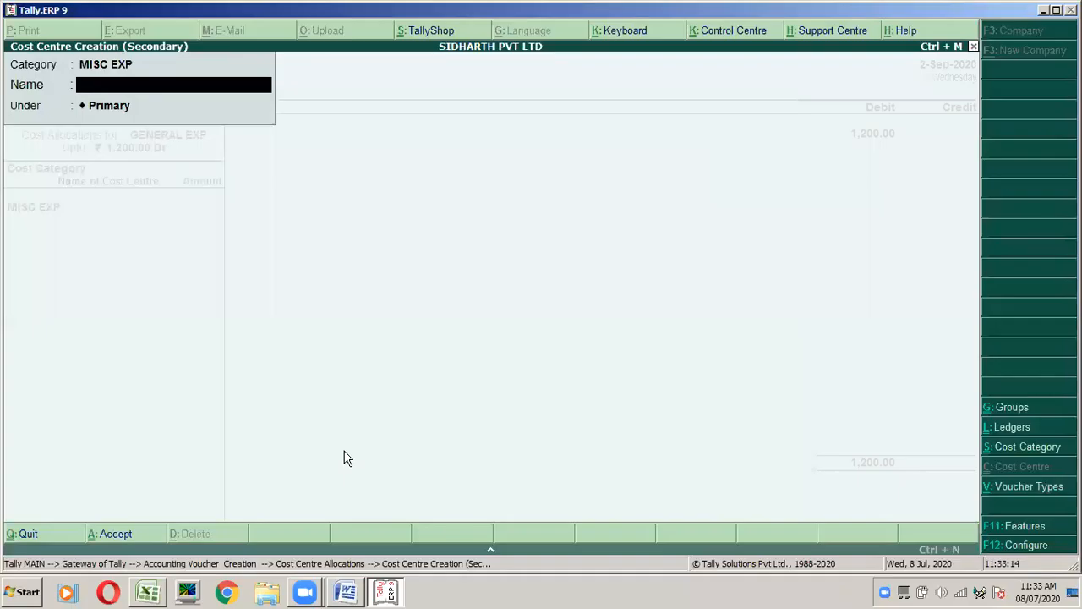
text(POSTAGE)
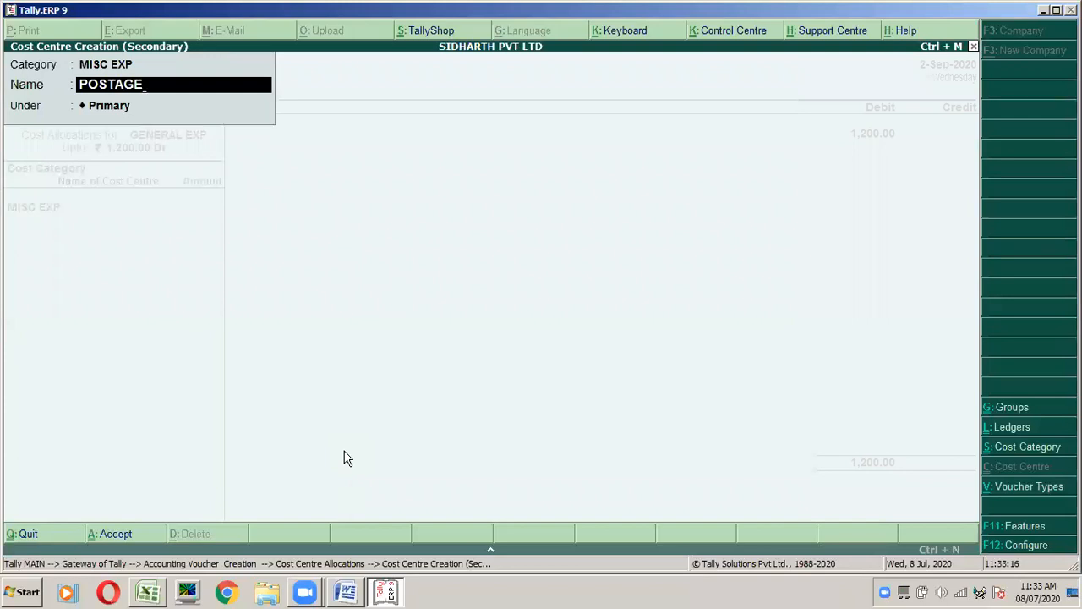
key(Return)
key(Return)
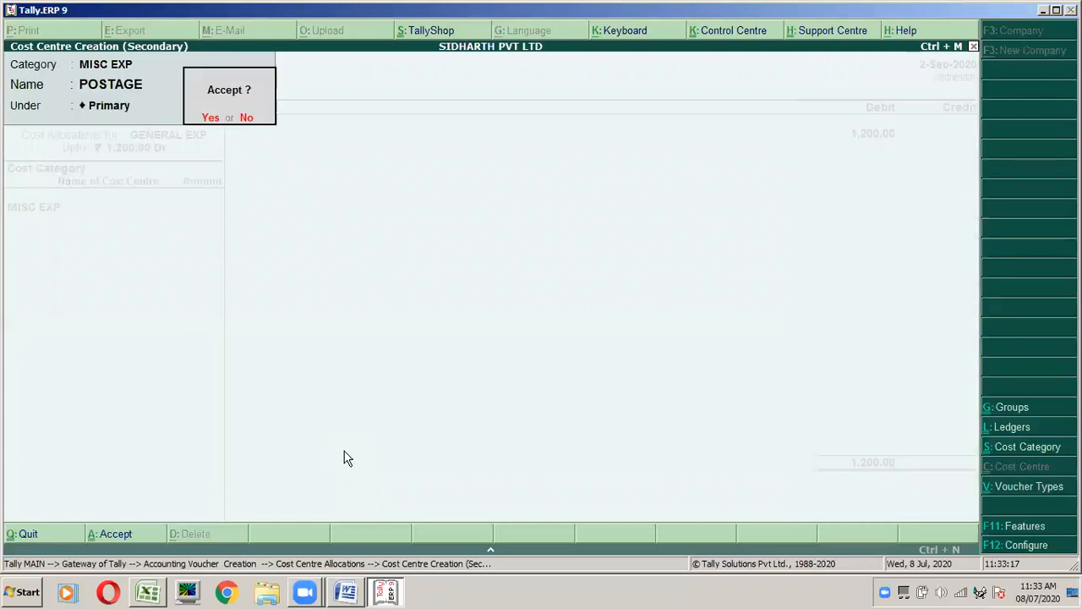
key(Return)
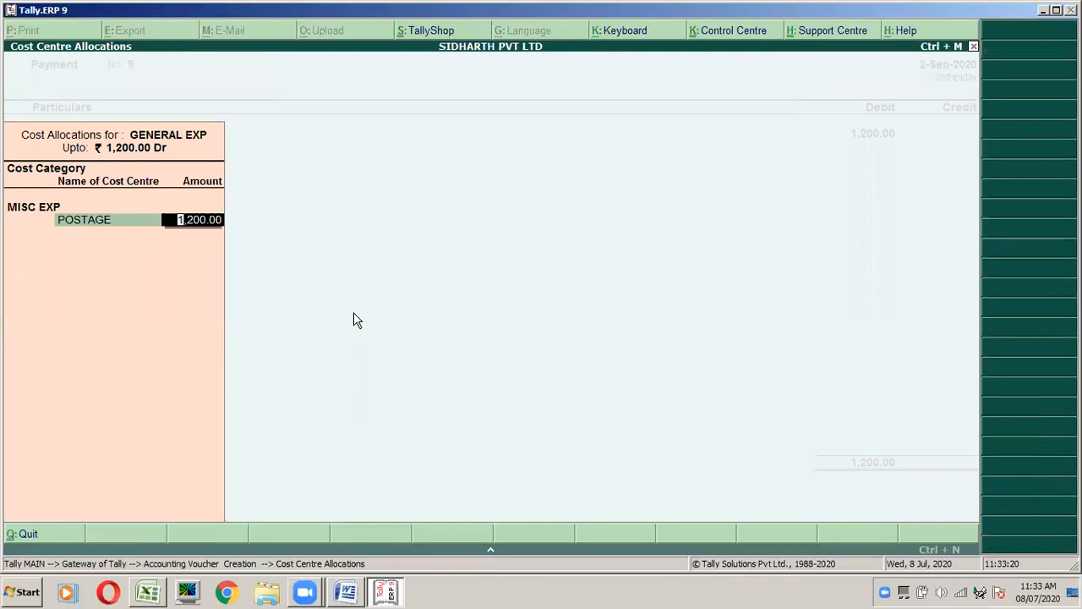
Step: Check the percentage split in the Word assignment and allocate 480 to the POSTAGE cost centre in Tally
key(alt+Tab)
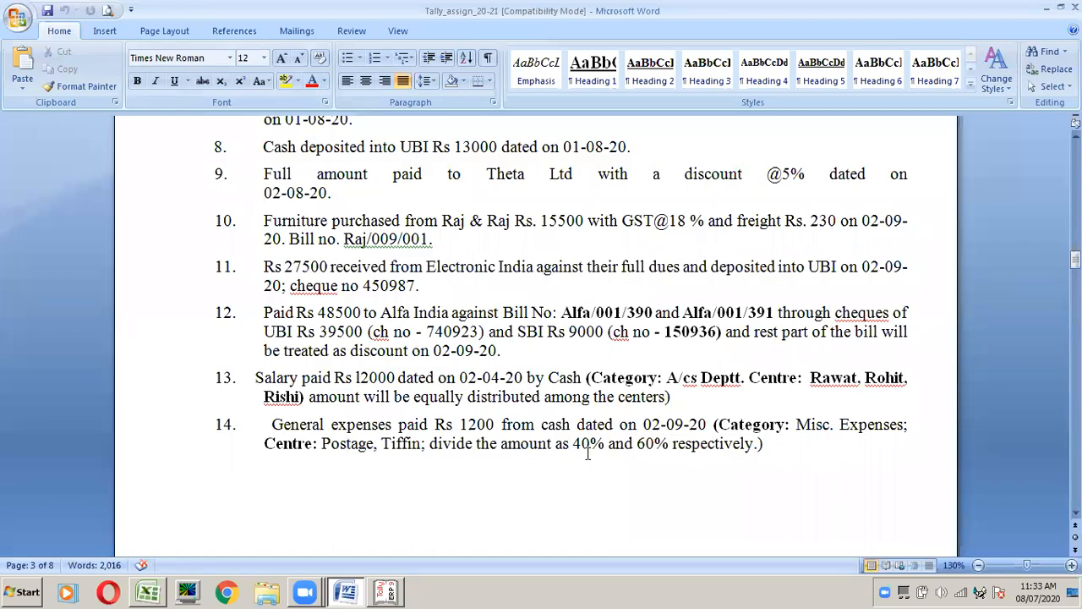
key(alt+Tab)
text(480)
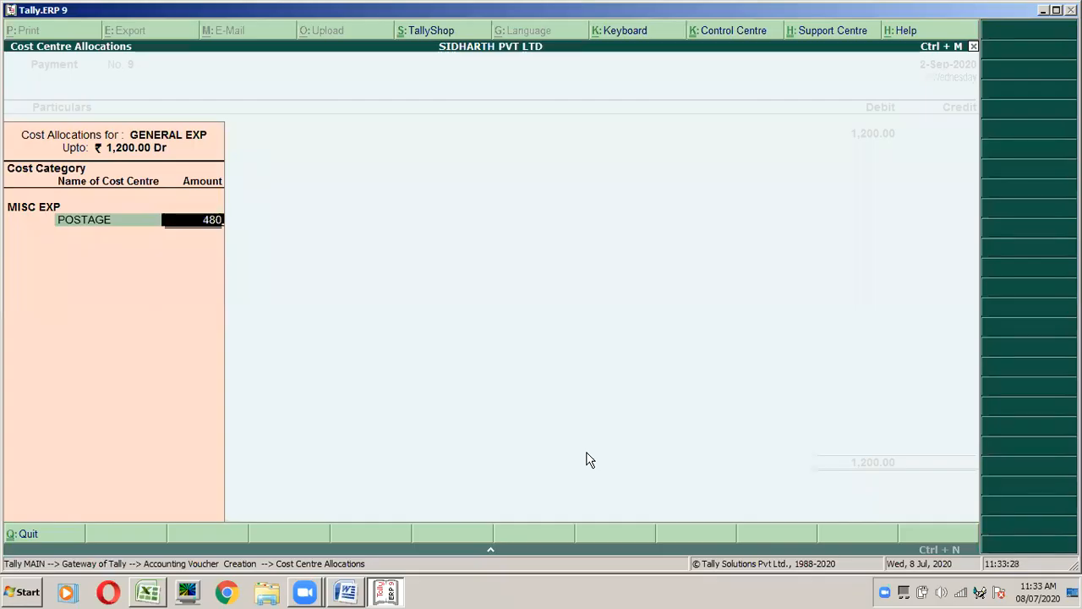
key(Return)
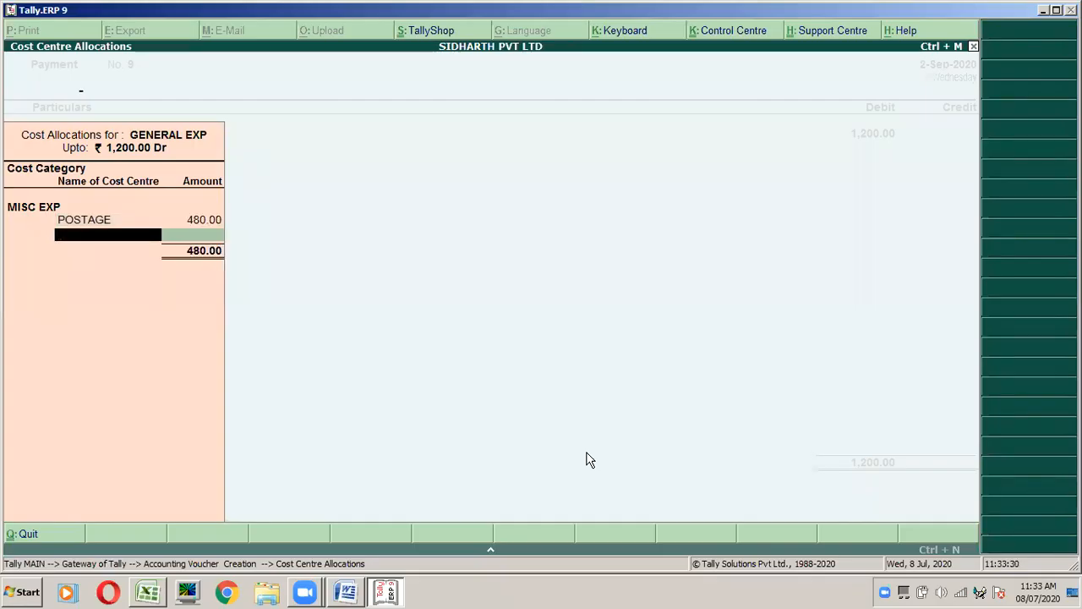
Step: Create the cost centre TIFFIN under MISC EXP and allocate 720 to it, checking the split in the Word assignment
key(alt+c)
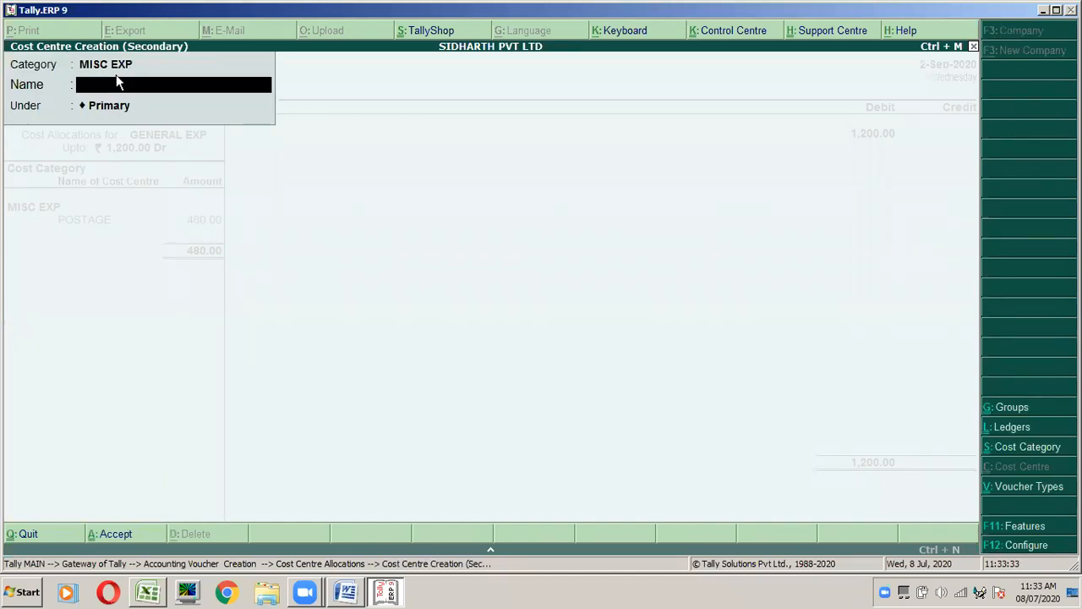
text(TIFFIN)
key(Return)
key(Return)
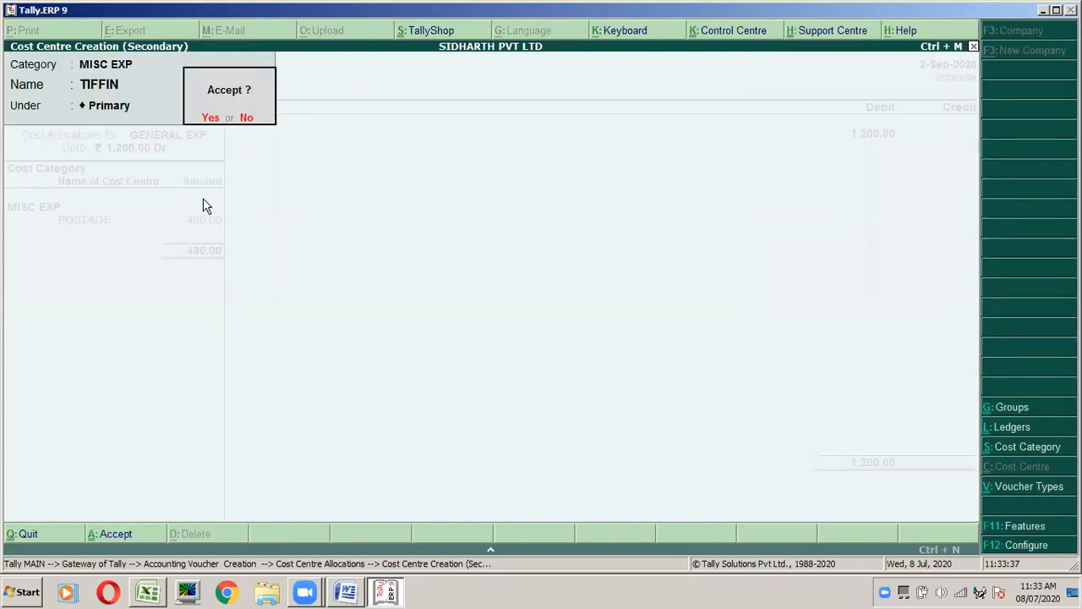
key(Return)
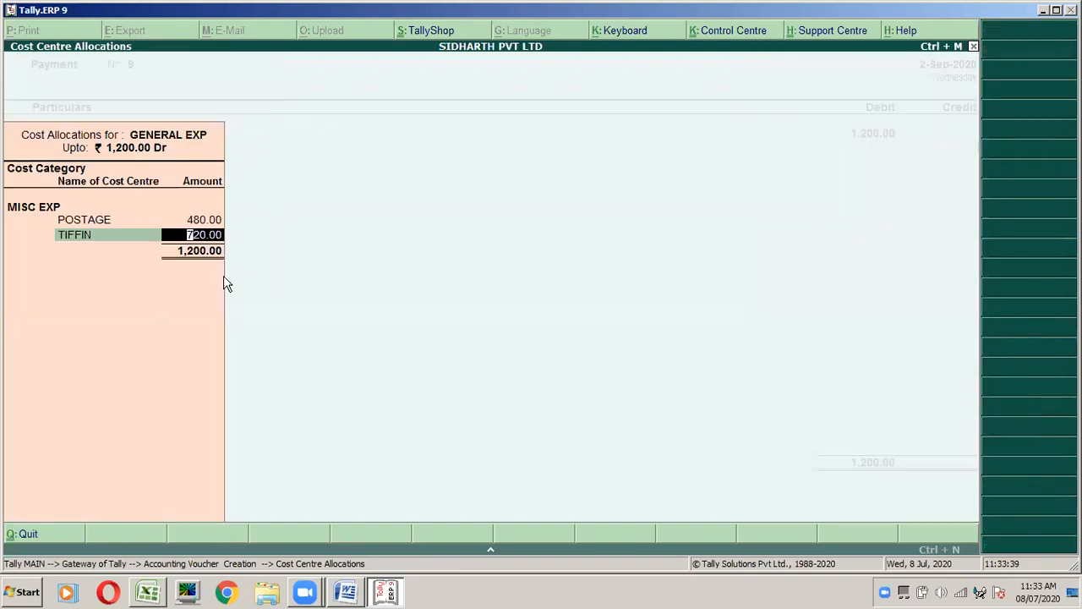
key(alt+Tab)
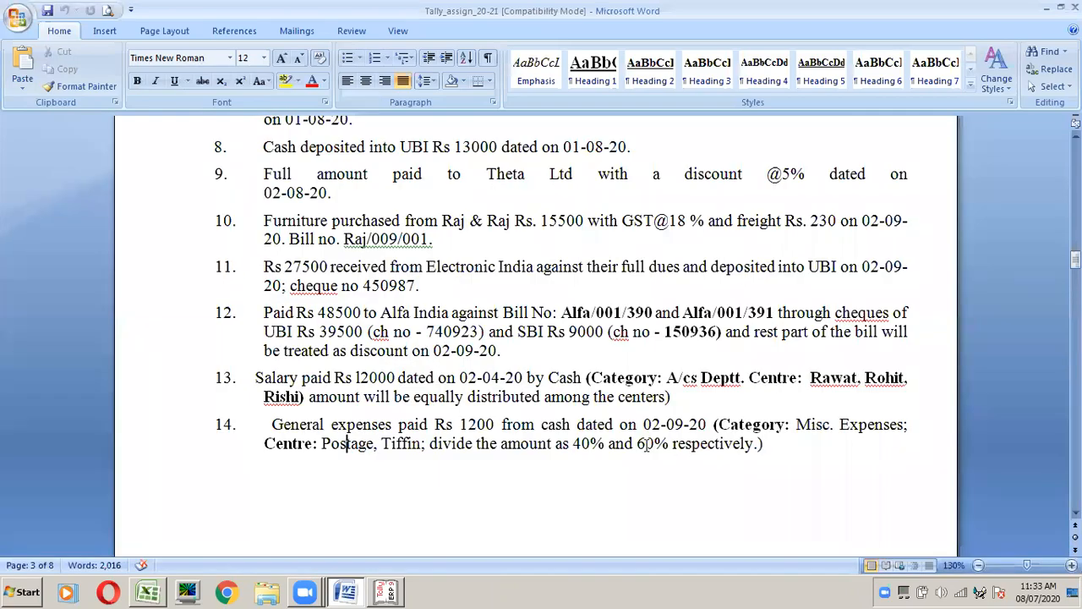
key(alt+Tab)
key(Return)
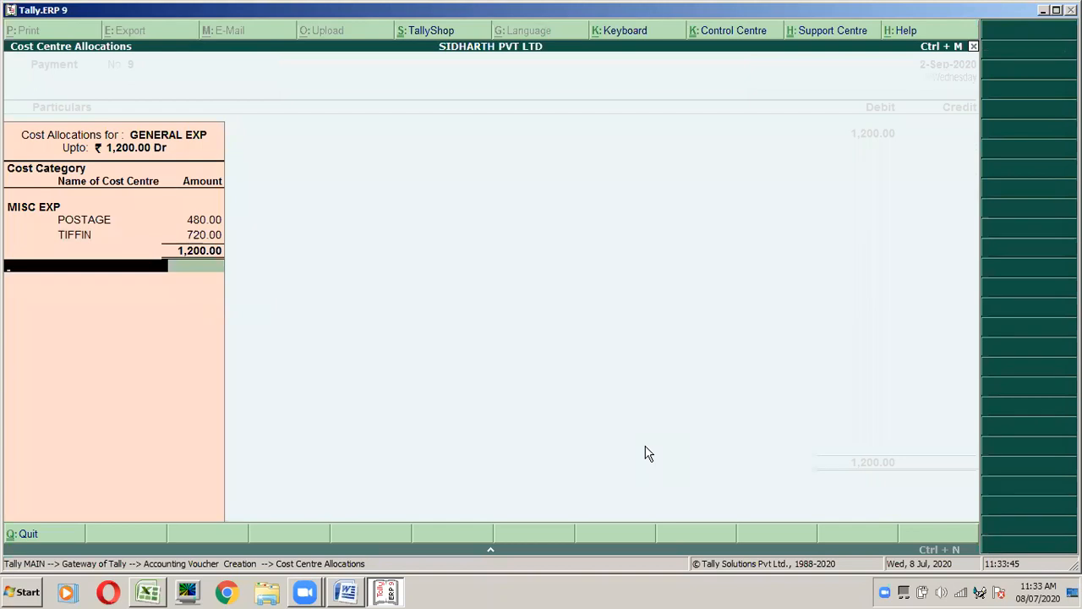
Step: Finish the cost allocations and credit the Cash ledger with 1,200 in the general expenses voucher
key(Return)
key(Return)
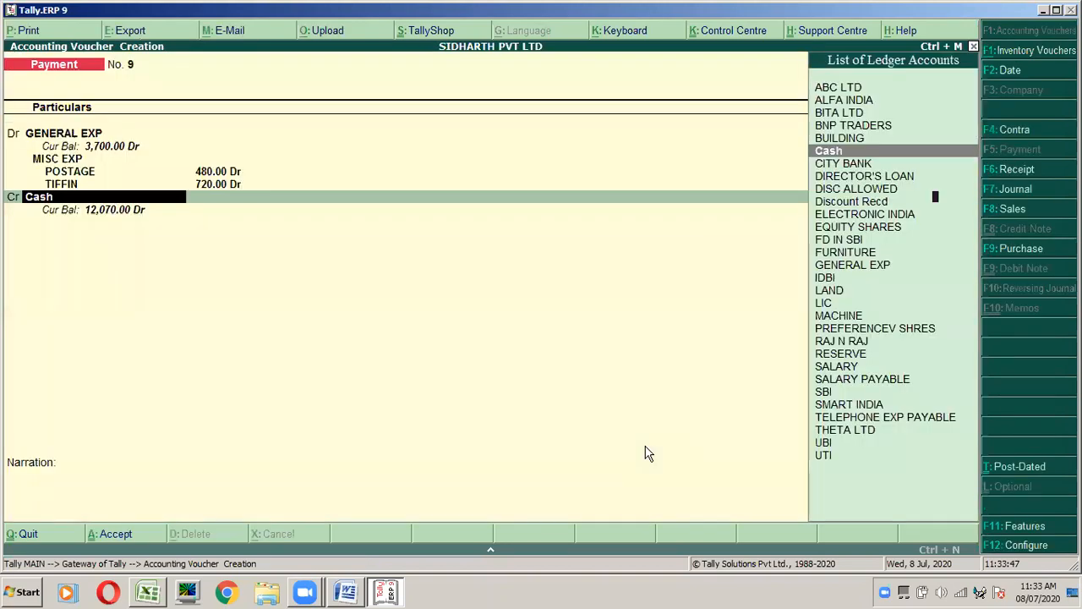
key(Return)
key(Return)
Step: Accept the payment voucher with the narration GENERAL EXP PAID and return to the Word assignment
text(GENERAL)
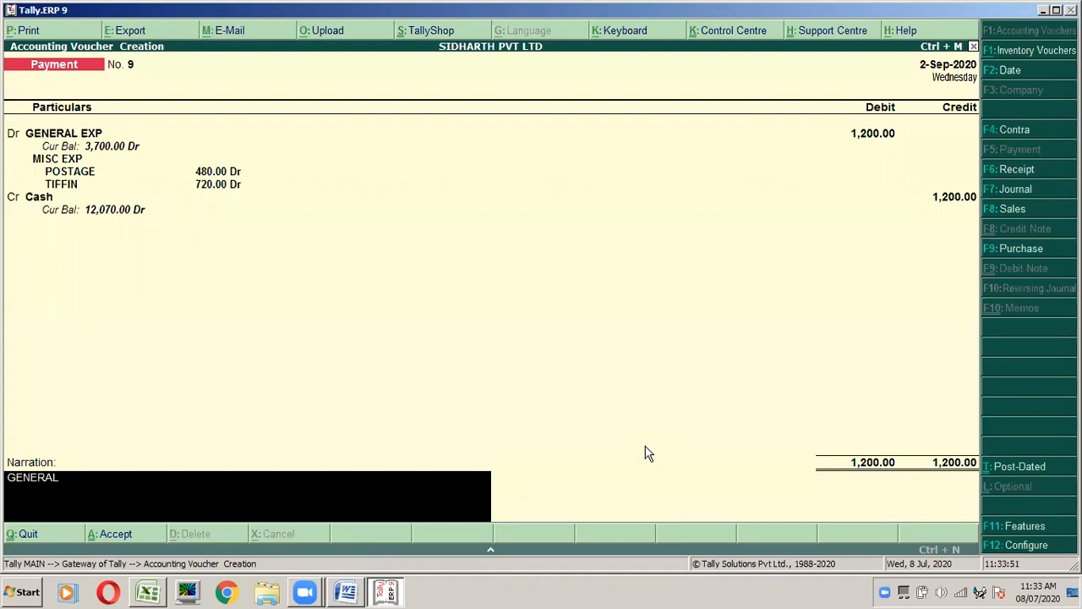
text( EXP PAID)
key(Return)
key(Return)
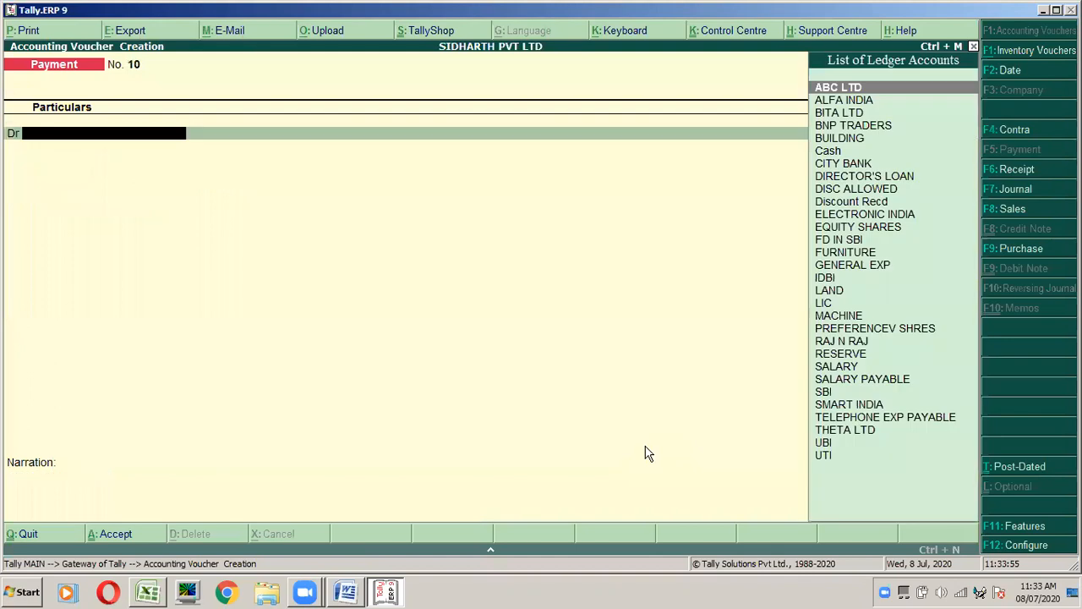
key(alt+Tab)
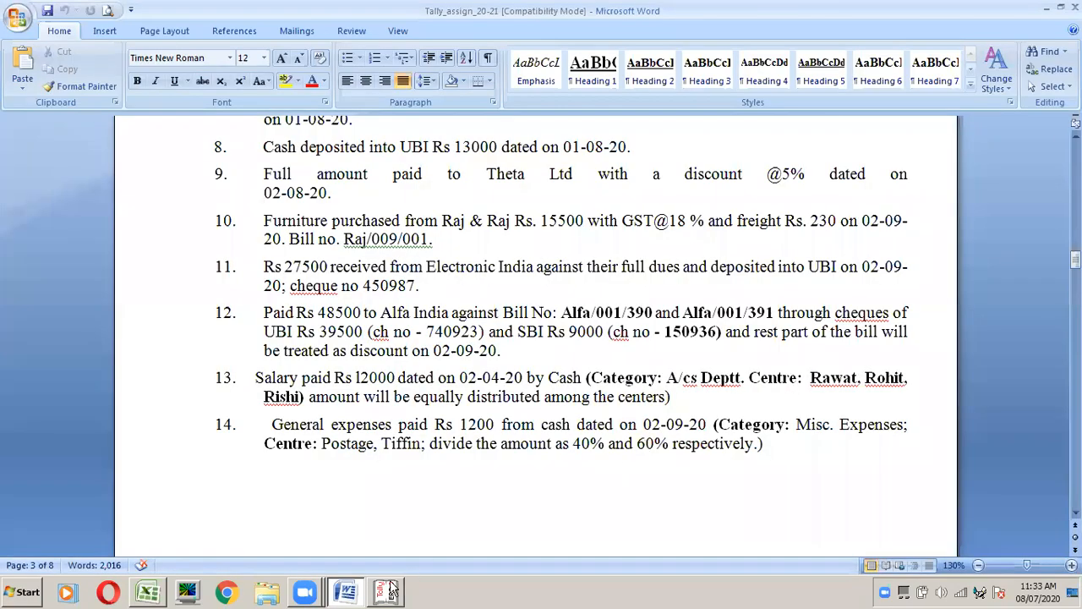
Step: Switch to the TALLY NOTES workbook in Excel and record GENERAL EXP, DR, 1200 in row 58 under transaction 14
click(148, 592)
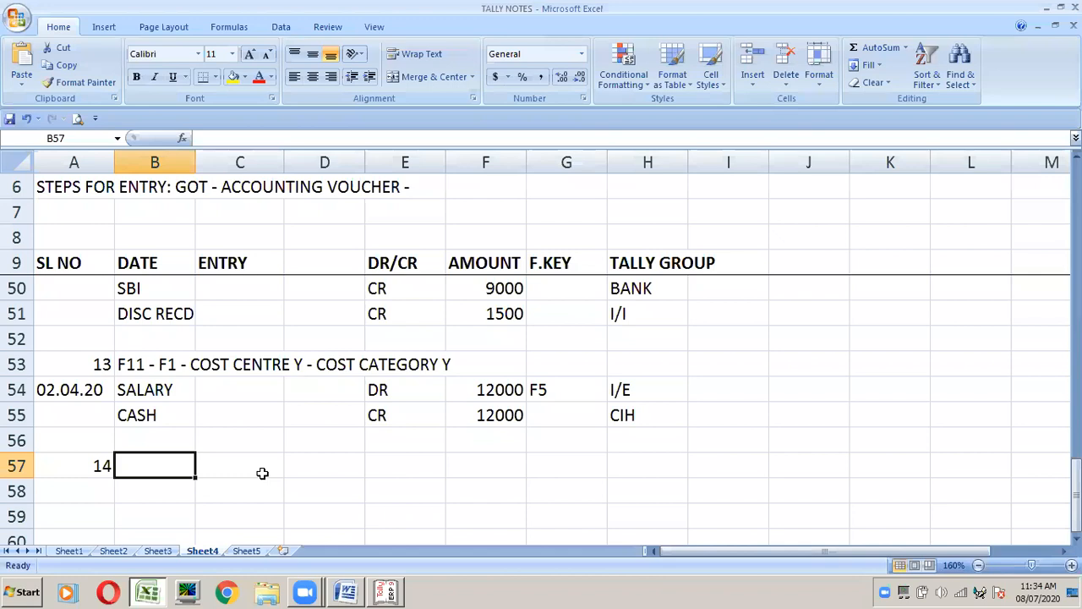
key(Down)
text(GENERAL EXP)
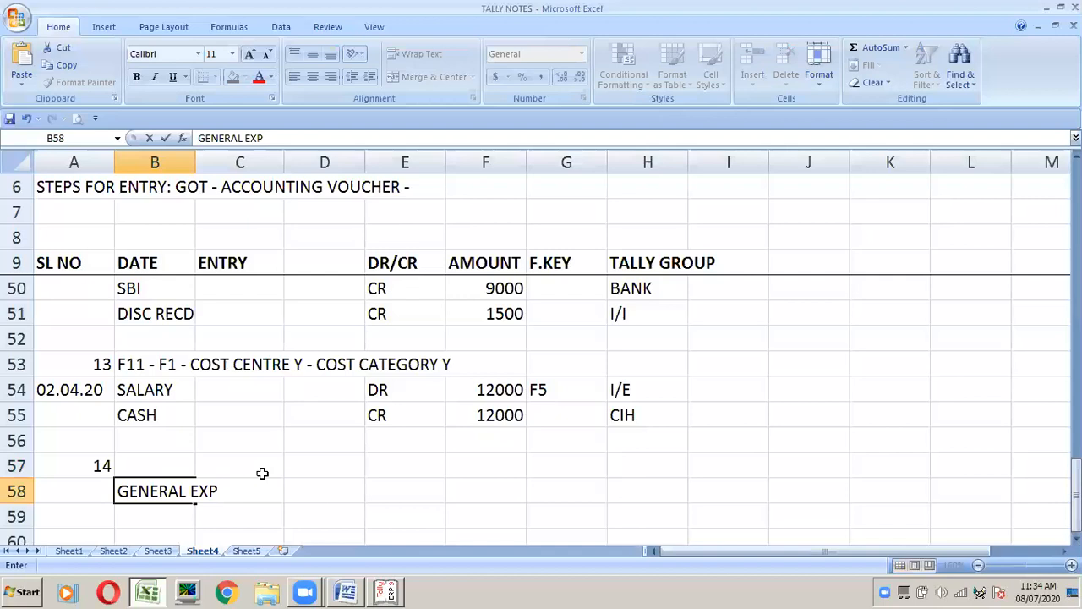
key(Tab)
key(Tab)
key(Tab)
text(D)
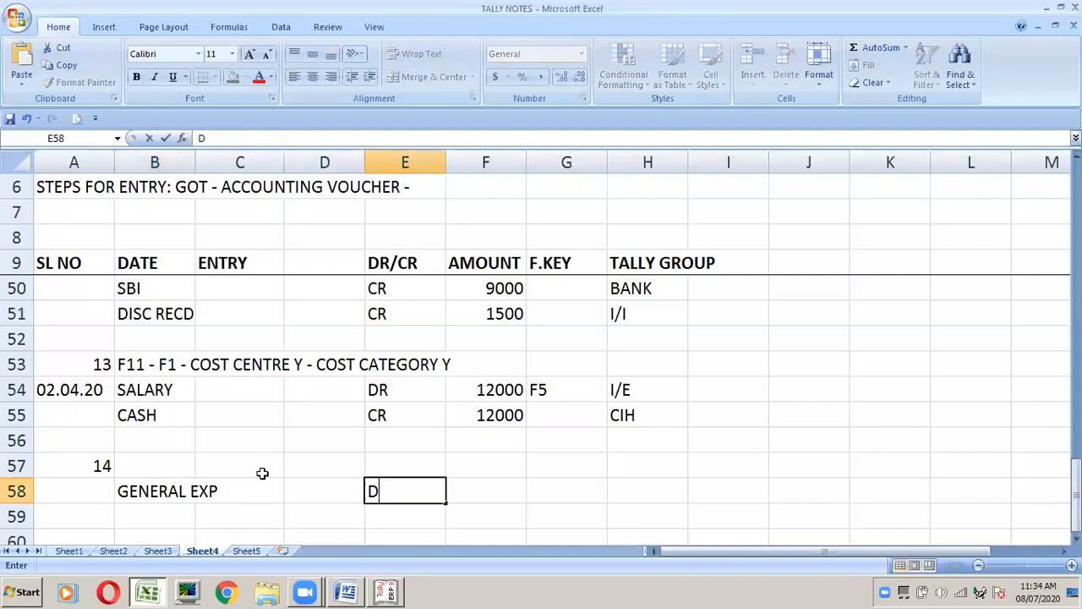
text(R)
key(Tab)
text(1200)
key(Return)
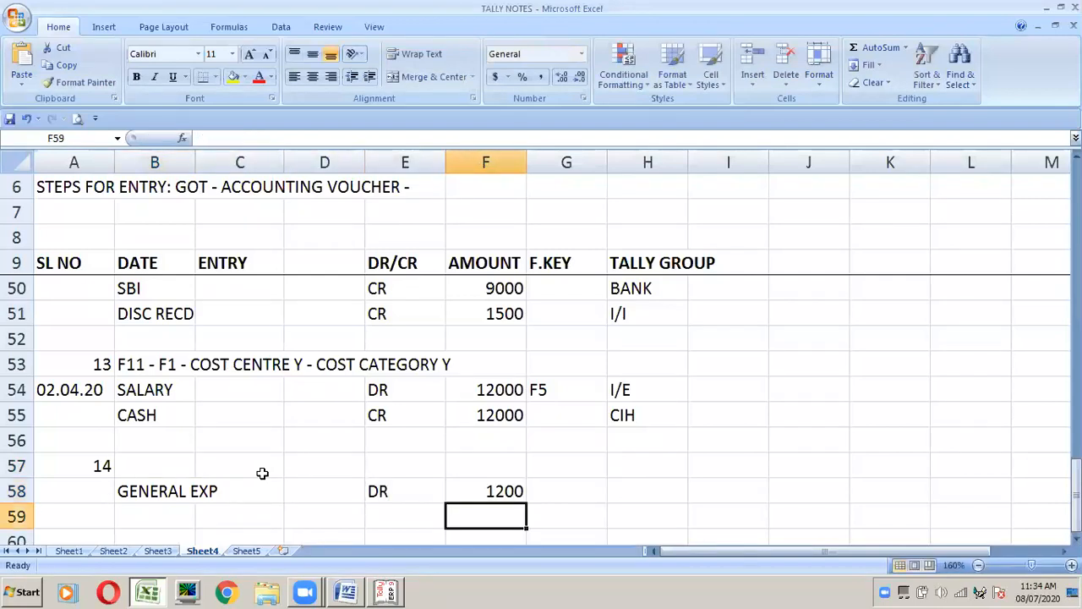
Step: Record the balancing CASH entry in row 59 as CR with the 1200 amount copied from the row above
key(Left)
key(Left)
key(Left)
key(Left)
text(CASH)
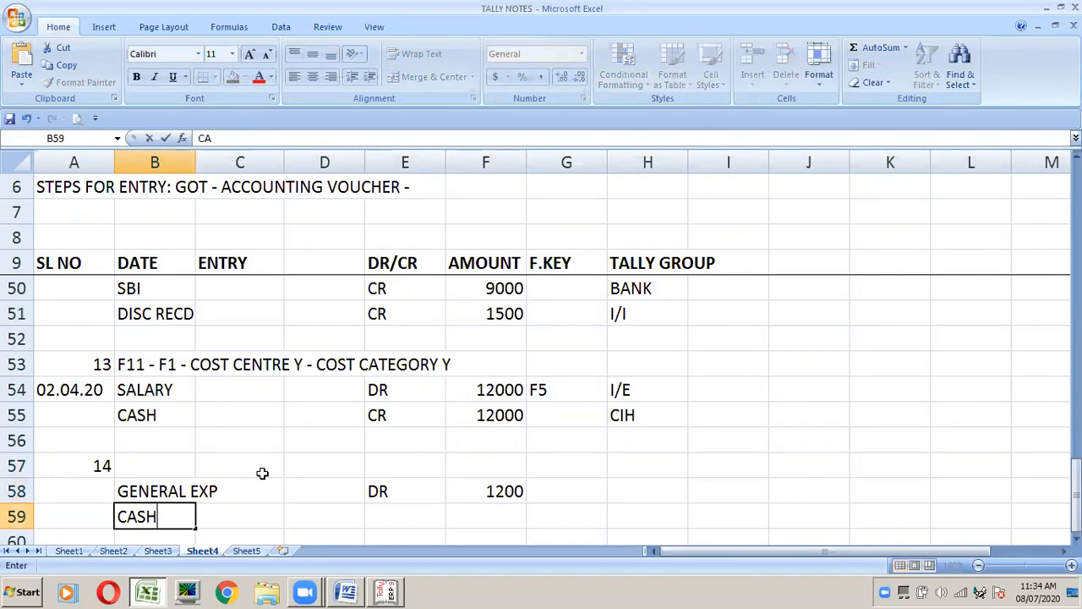
key(Tab)
key(Tab)
key(Tab)
text(CR)
key(Tab)
key(ctrl+d)
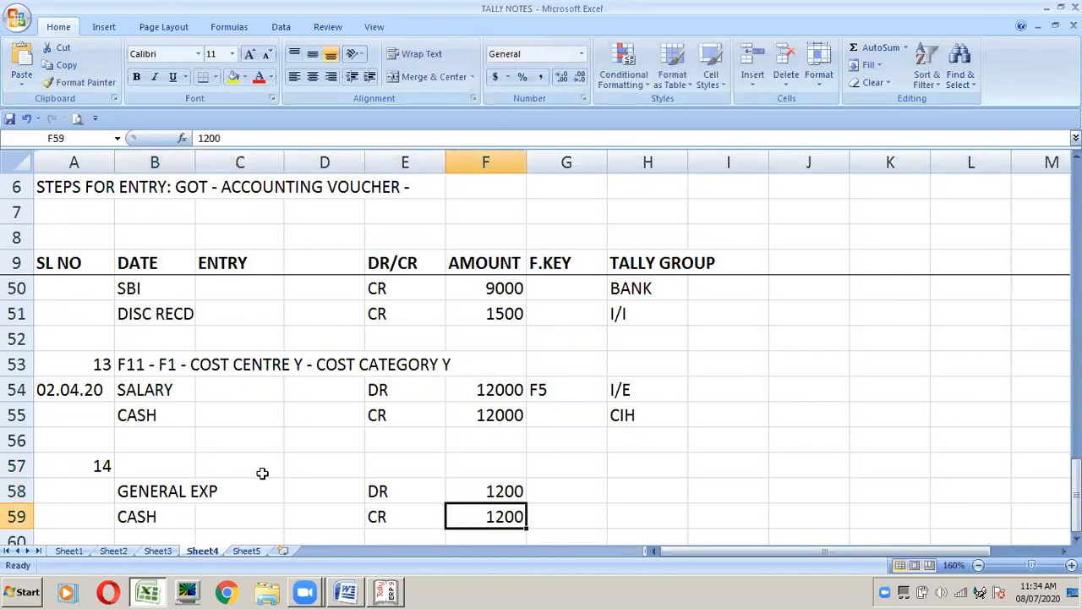
Step: Enter the transaction date 02.09.20 in cell A58
key(Up)
key(Left)
key(Left)
key(Left)
text(02.06)
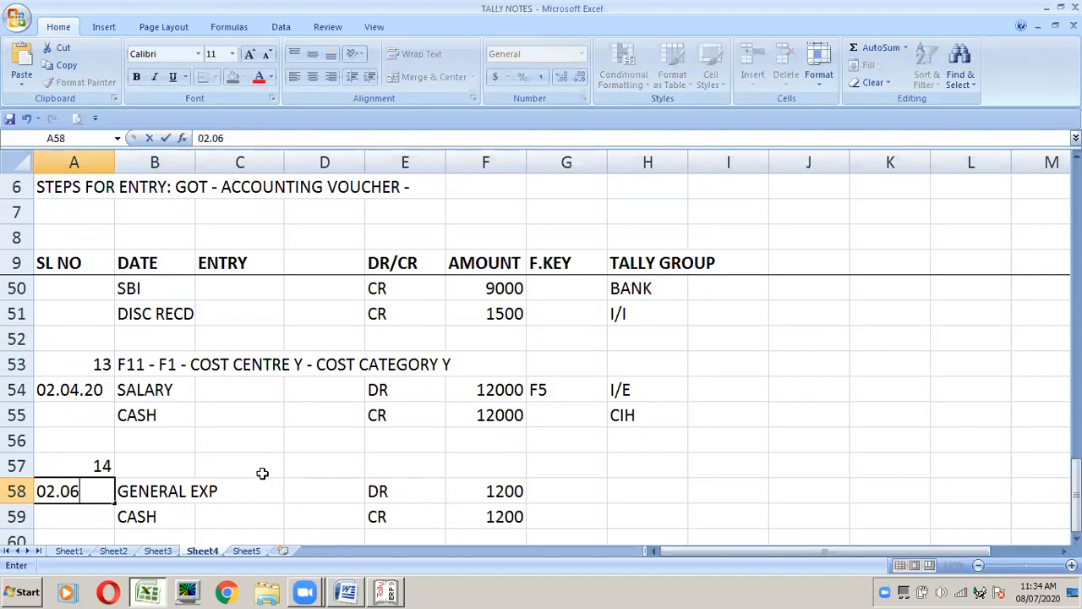
key(BackSpace)
text(9.20)
key(ctrl+Return)
Step: Fill in function key F5 and Tally group I/E for GENERAL EXP, and group CIH for CASH
key(Right)
key(Right)
key(Right)
key(Right)
key(Right)
key(Right)
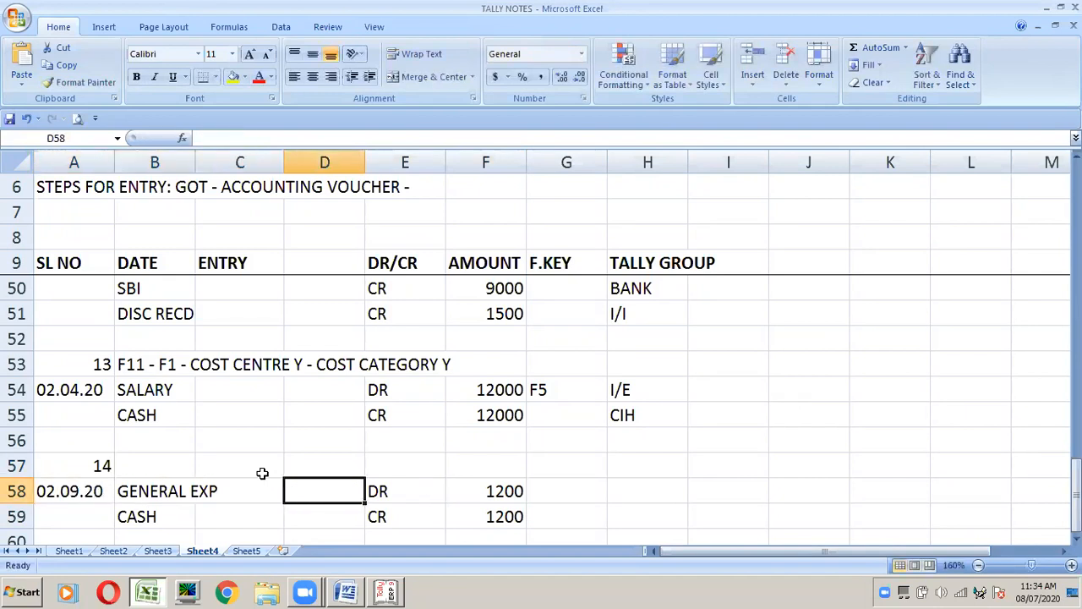
text(F5)
key(Return)
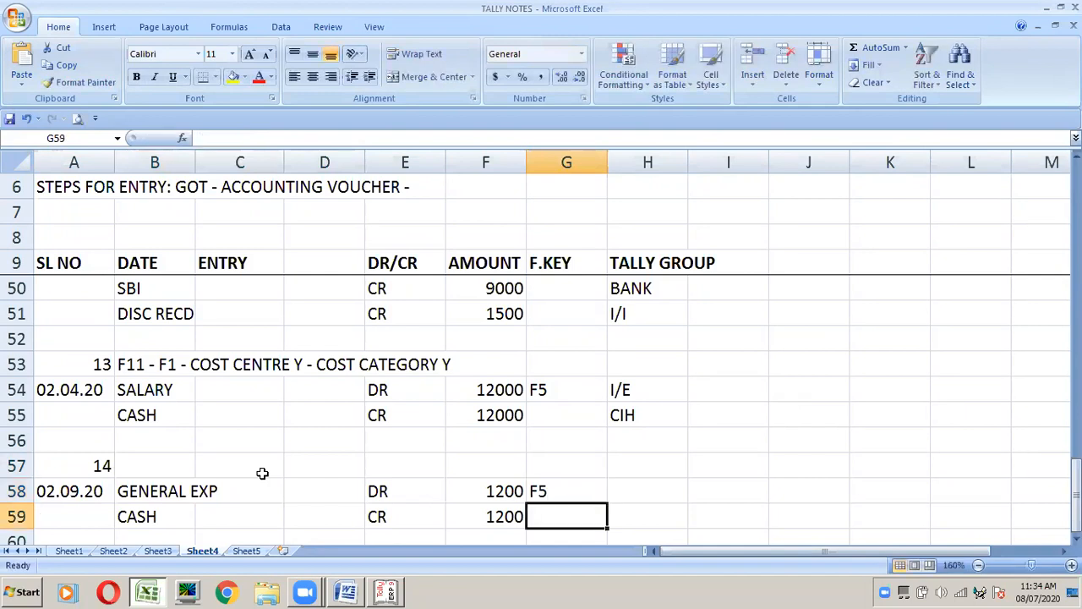
key(Up)
key(Right)
text(I/E)
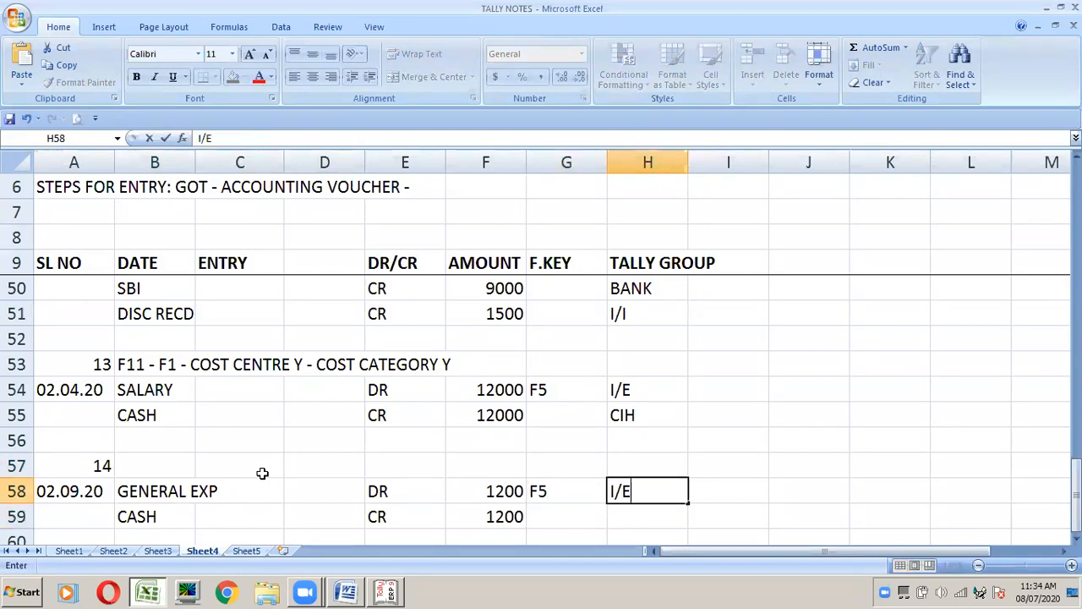
key(Return)
text(CIH)
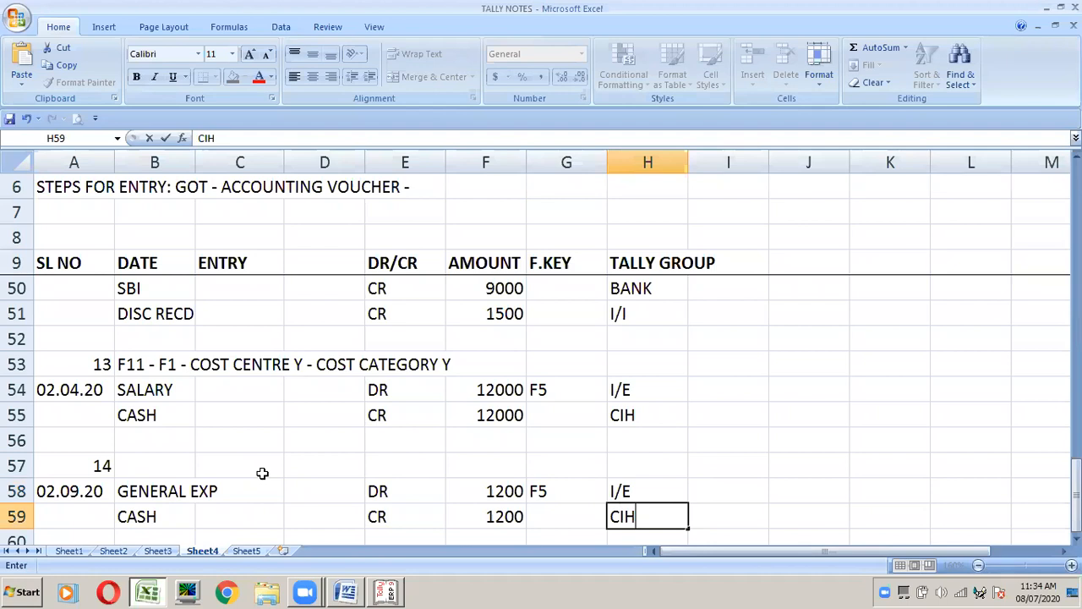
key(Return)
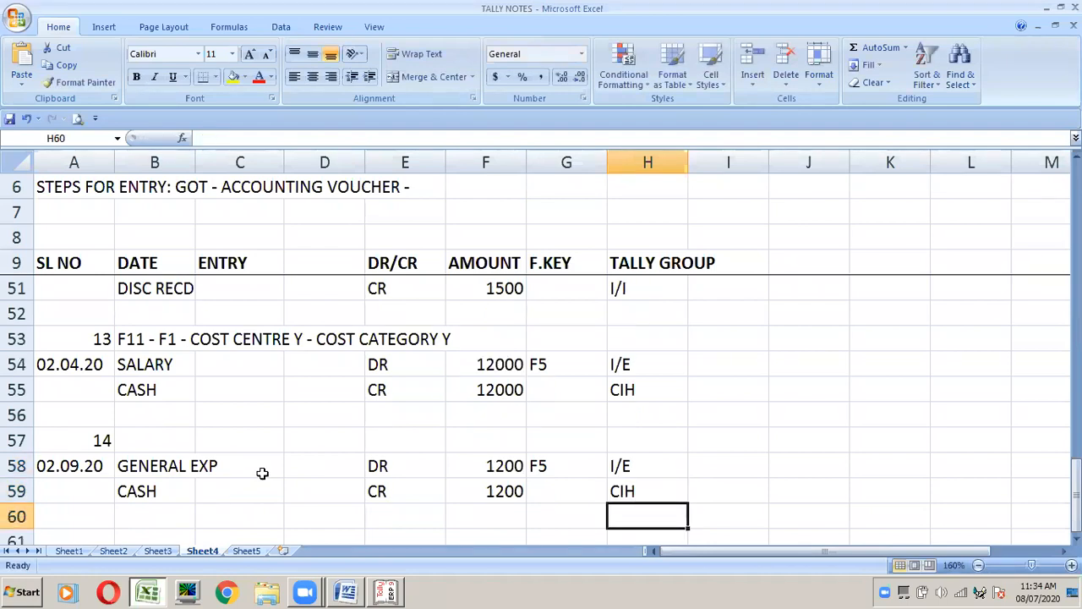
Step: Glance at the Word assignment, then leave voucher creation in Tally and display the Day Book
click(356, 592)
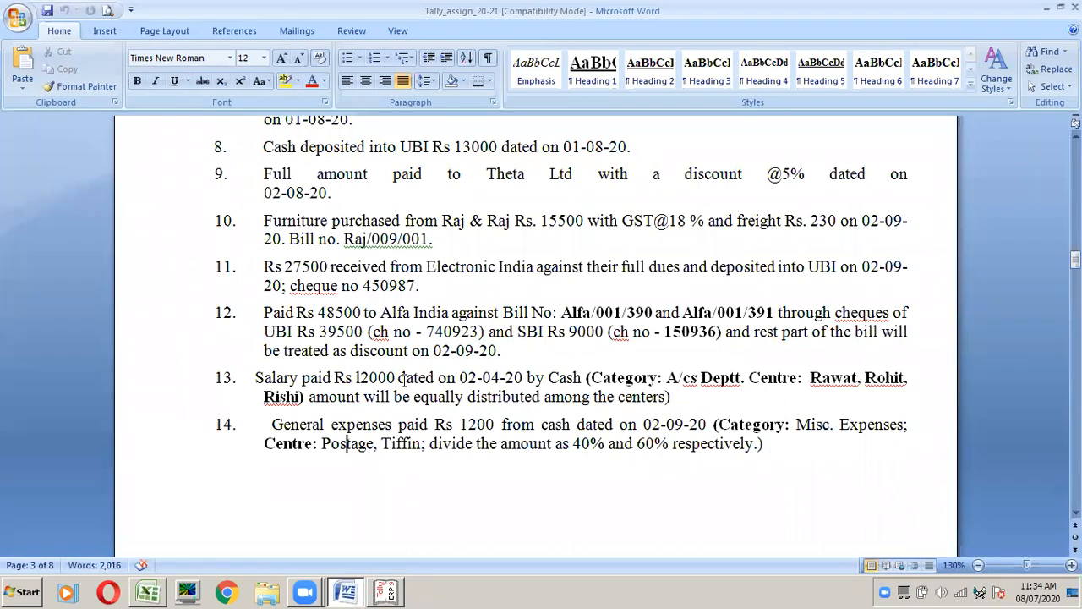
click(396, 590)
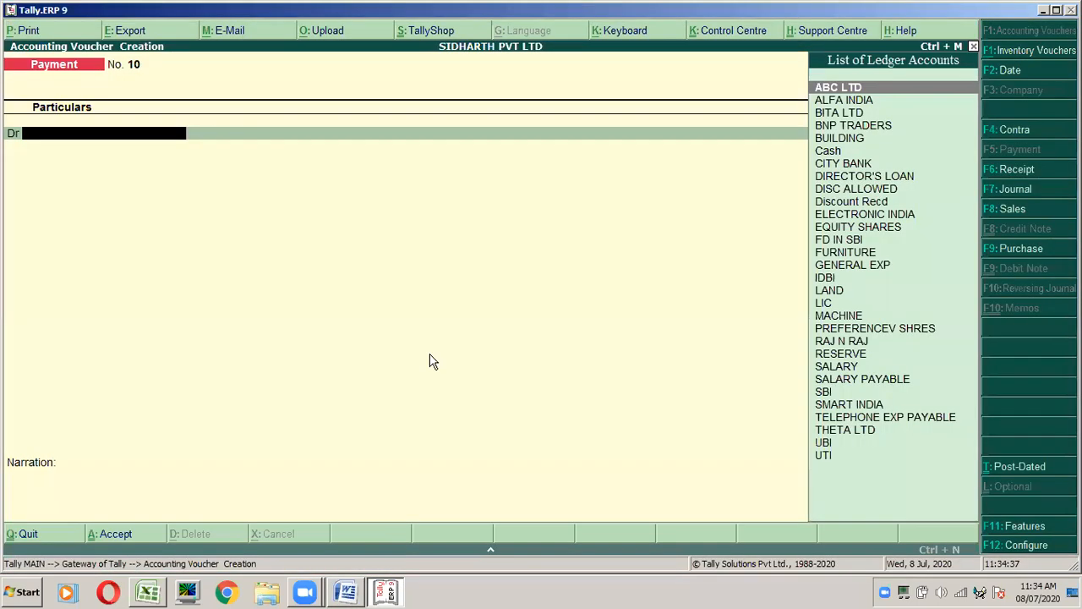
key(Escape)
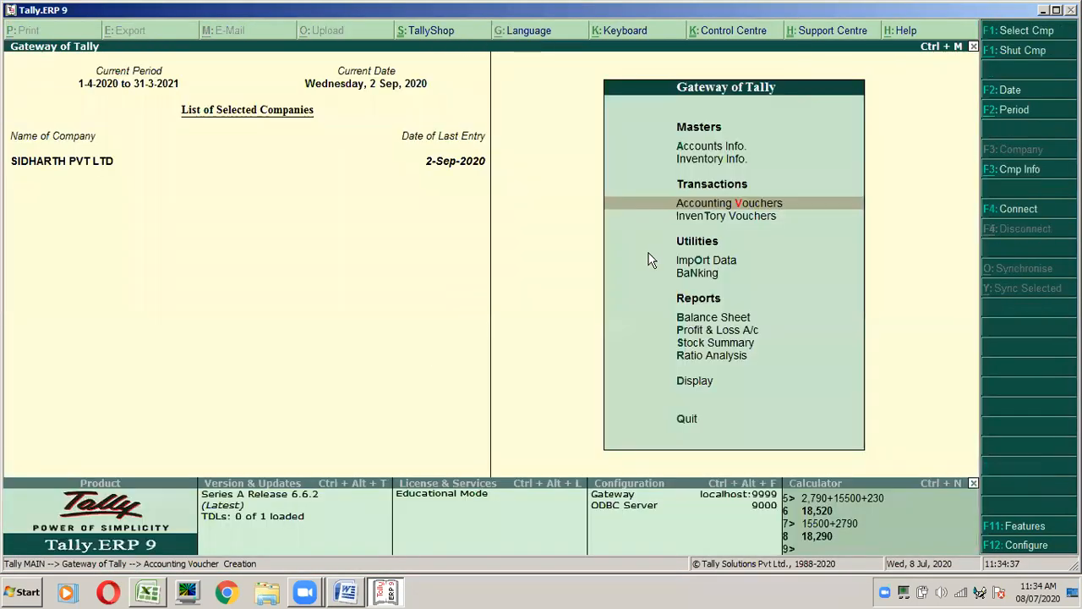
key(Down)
key(Down)
key(Down)
key(Down)
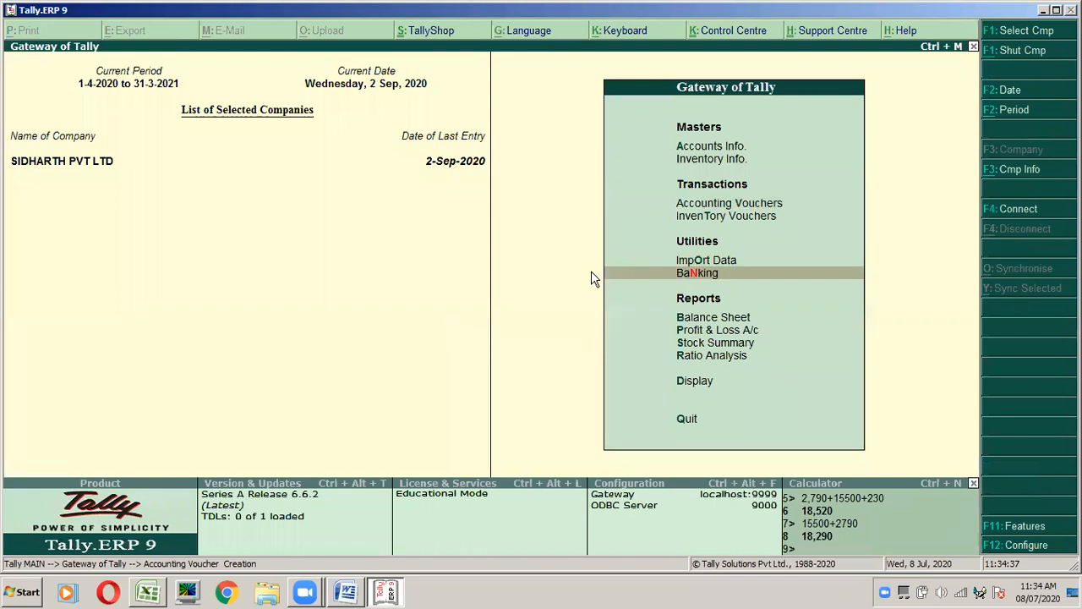
key(d)
key(Down)
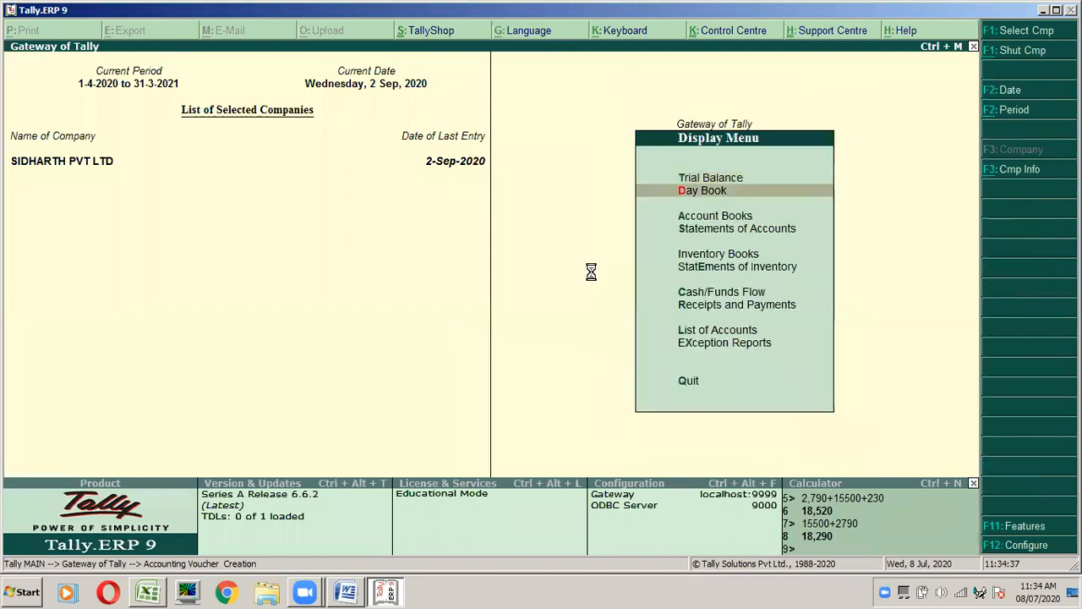
key(Return)
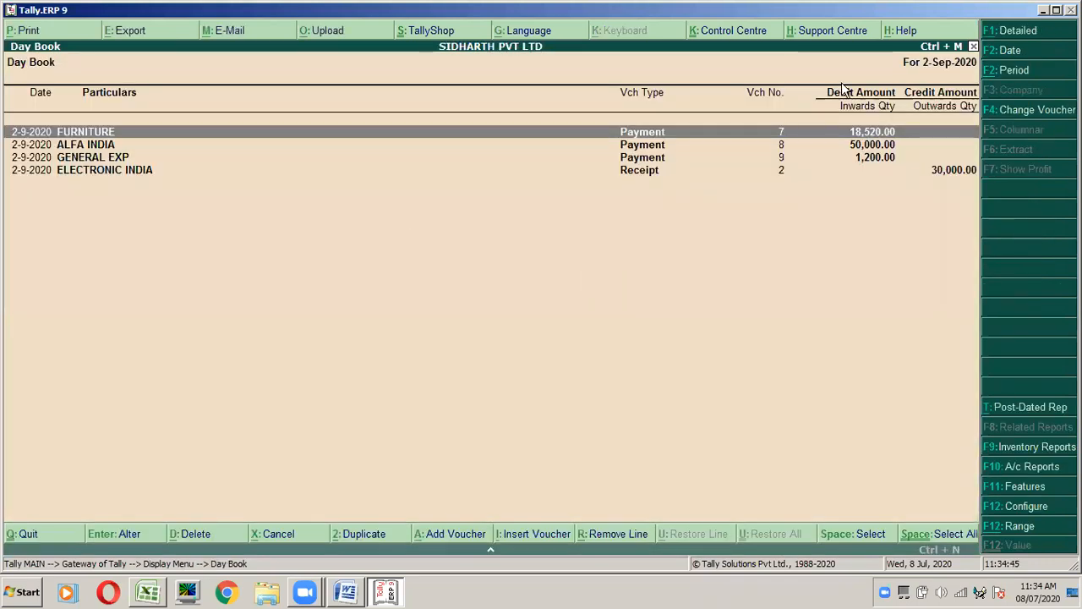
Step: Set the Day Book period to 1-4-2020 through 2-9-2020, review the vouchers and return to the Gateway of Tally
click(1007, 73)
text(1.4)
key(Return)
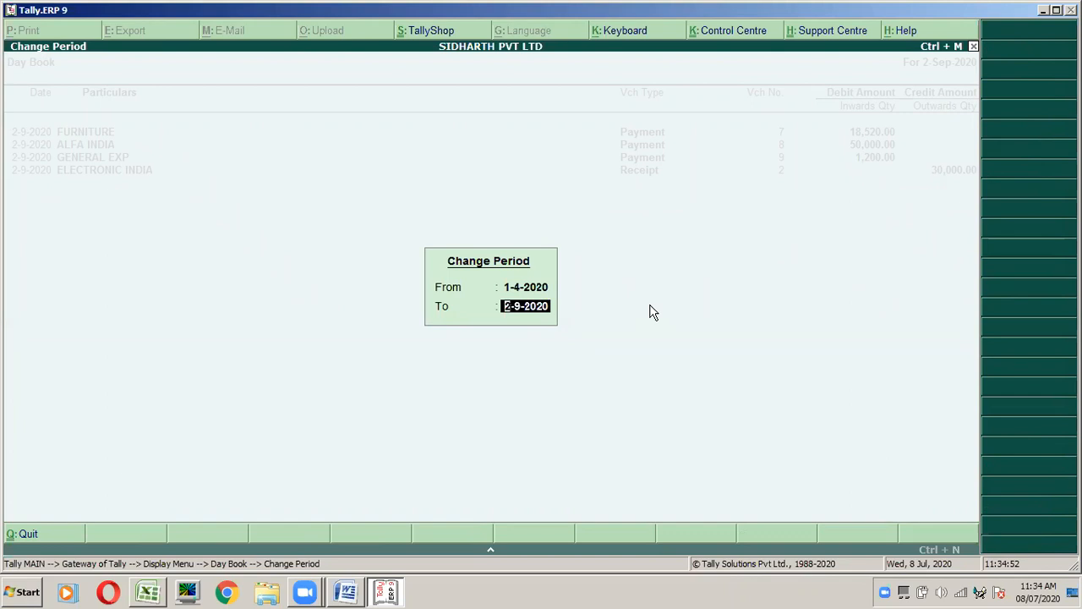
key(Return)
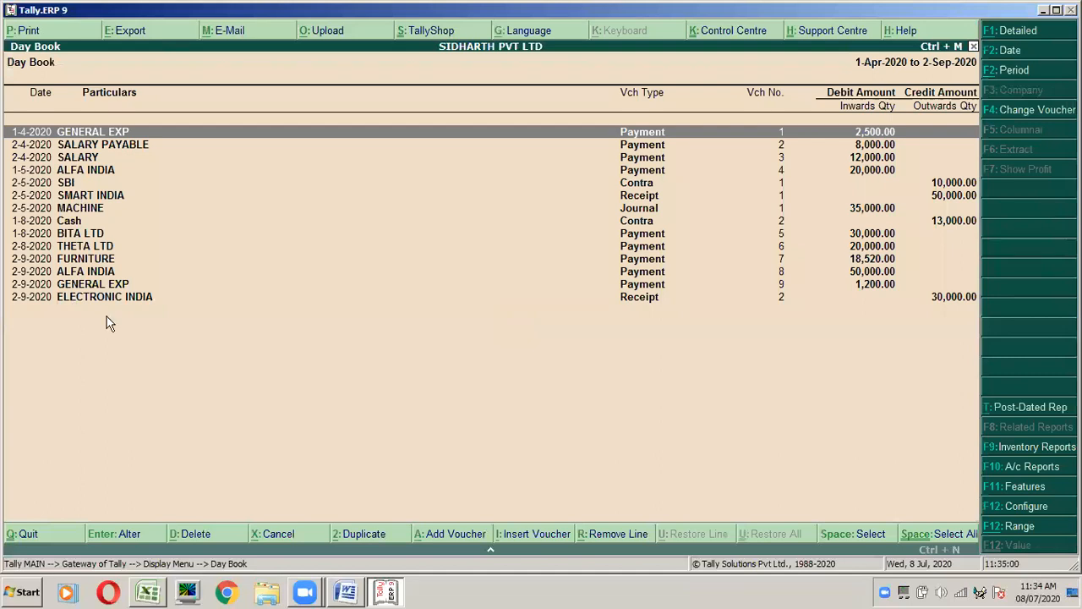
key(Escape)
key(Escape)
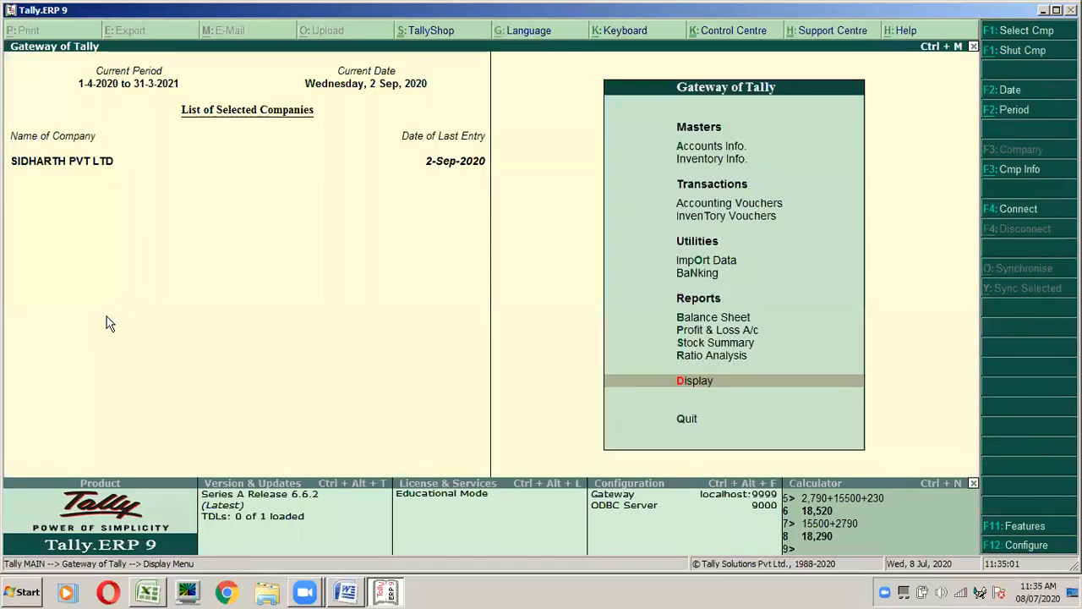
Step: View the Balance Sheet, then examine the detailed Profit & Loss A/c down to the Nett Loss line
click(690, 319)
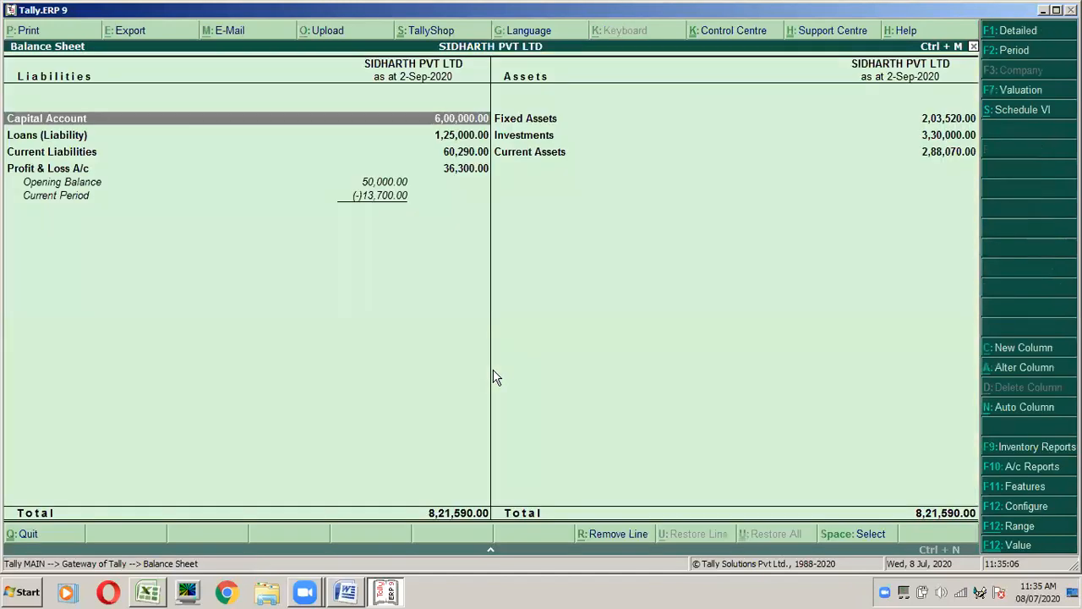
key(Escape)
key(Down)
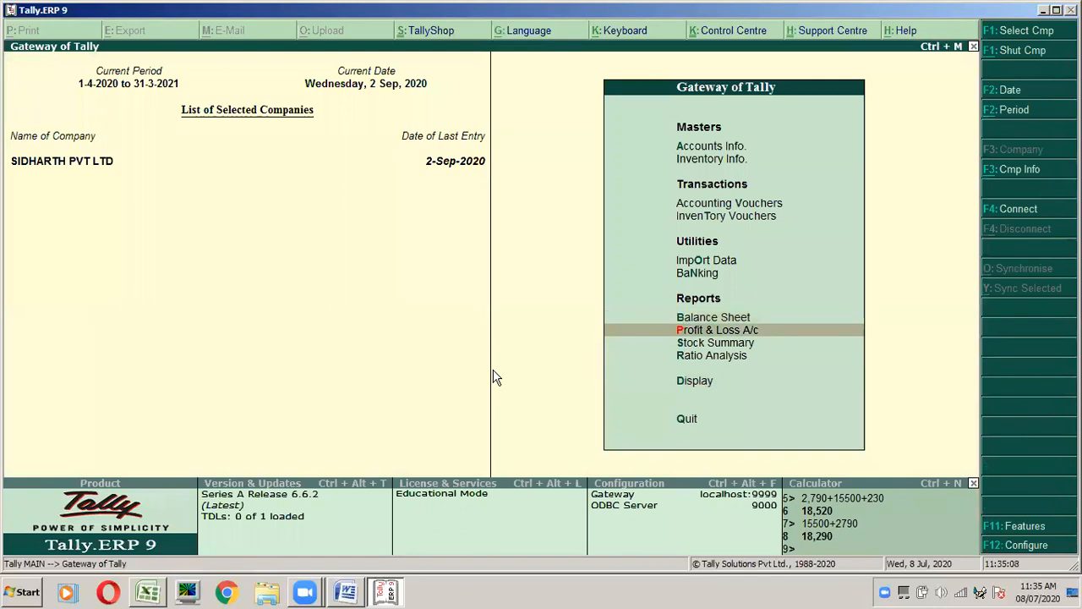
click(731, 332)
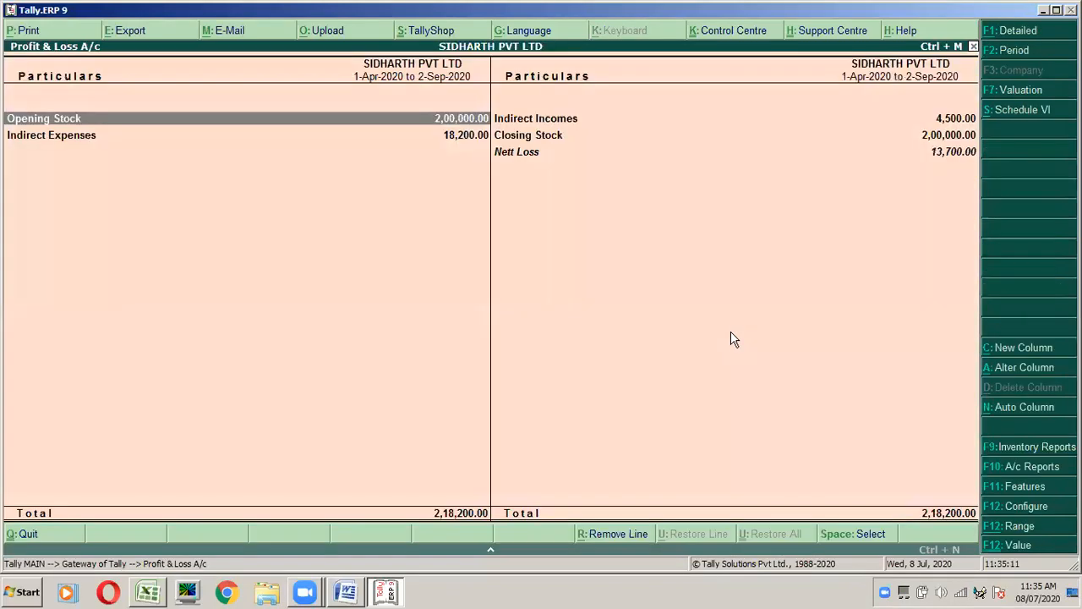
click(1006, 37)
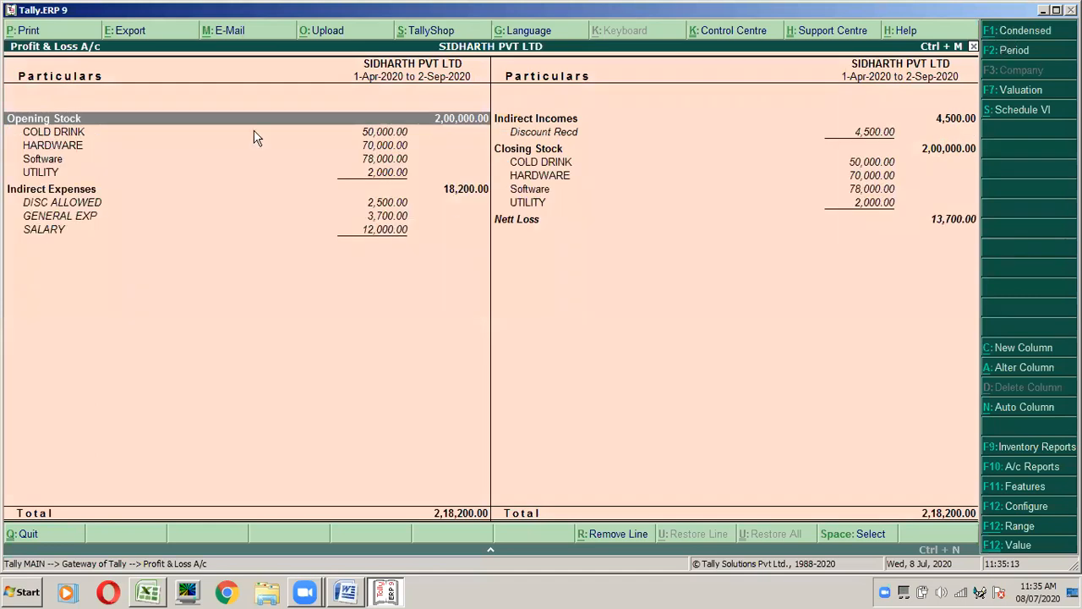
click(946, 222)
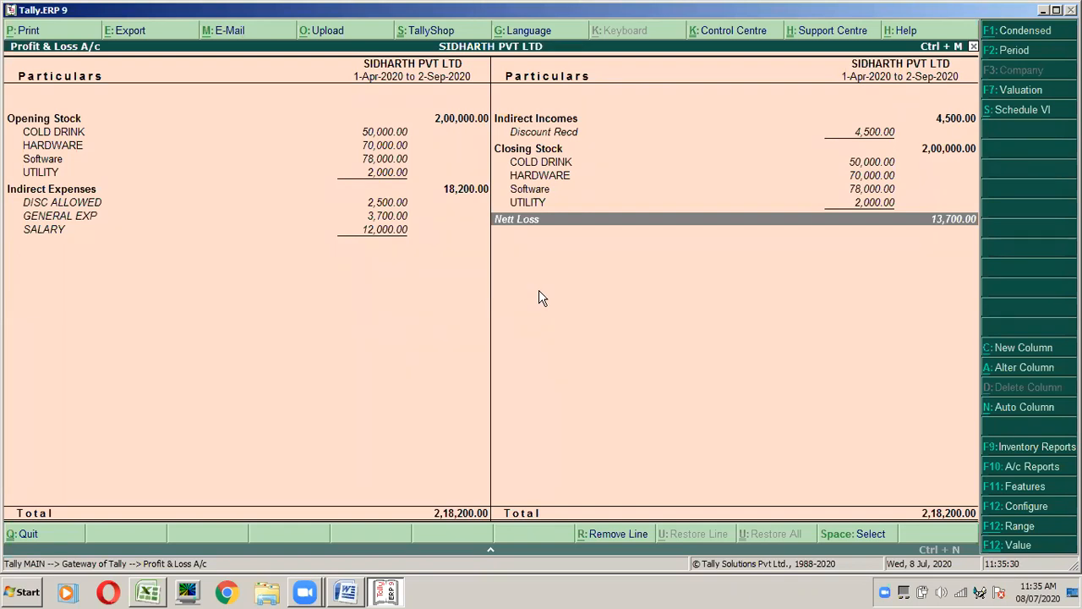
Step: Switch to the Excel notes and enter NET LOSS 13700 in cell G61, checking the figure in Tally's Profit & Loss A/c
key(alt+Tab)
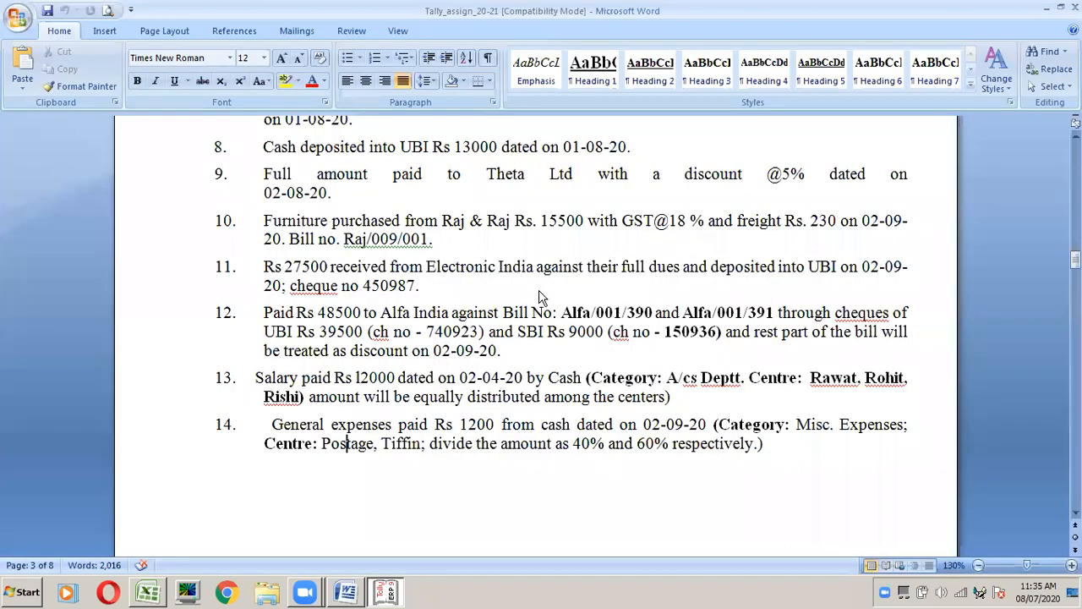
key(alt+Tab)
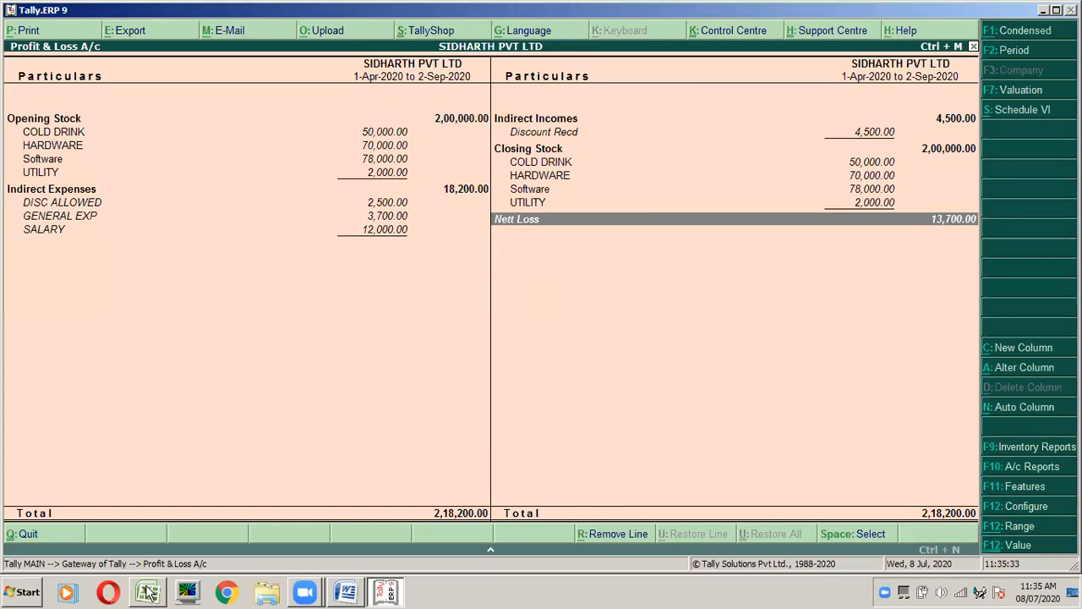
click(148, 592)
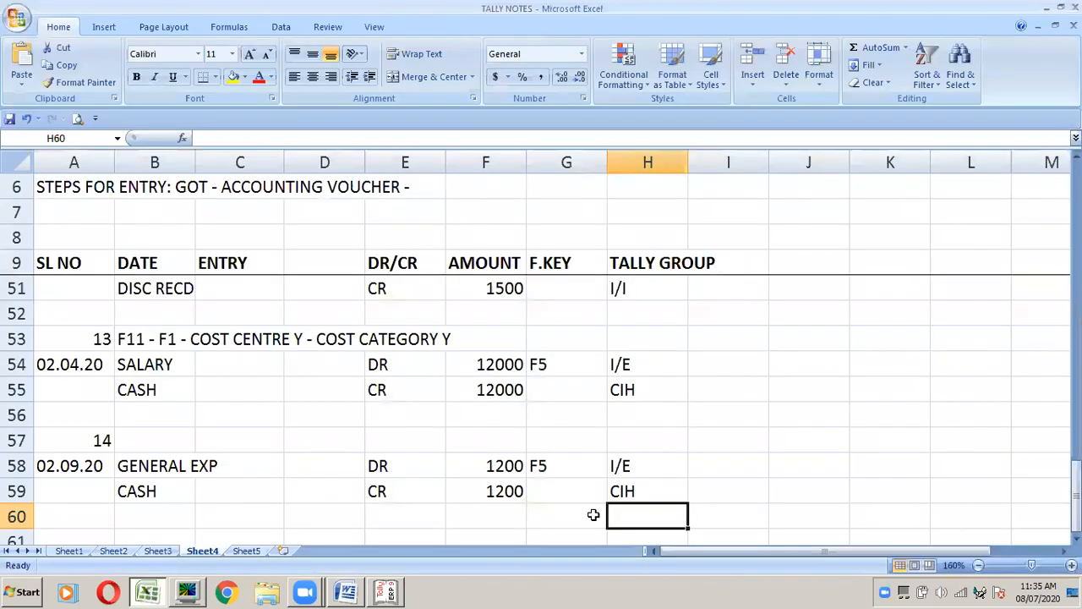
key(Down)
key(Down)
key(Down)
key(Up)
key(Up)
key(Down)
key(Left)
key(Up)
text(N)
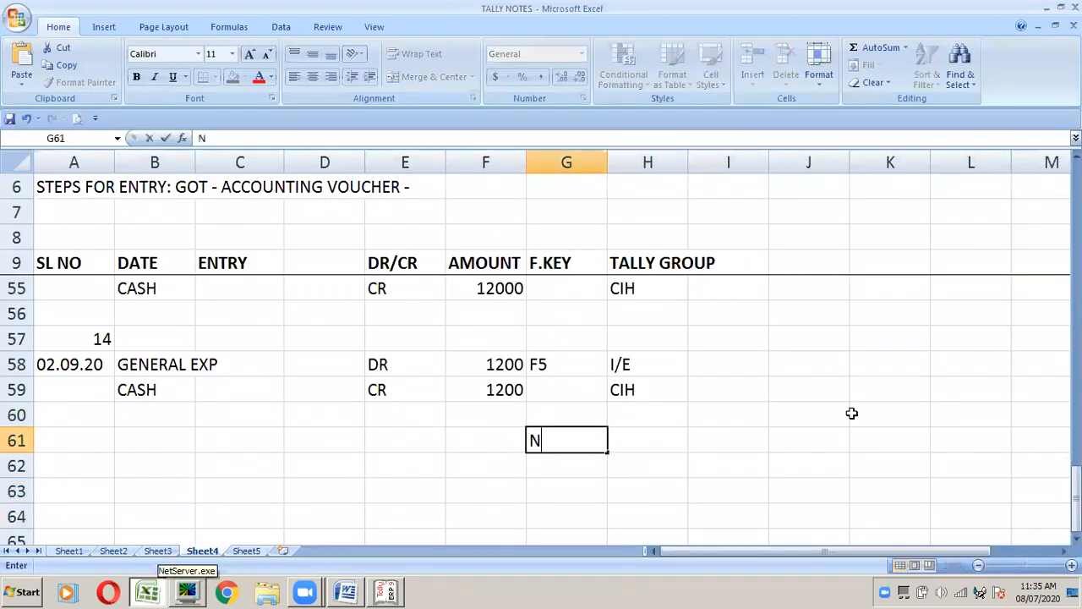
text(ET LOSS)
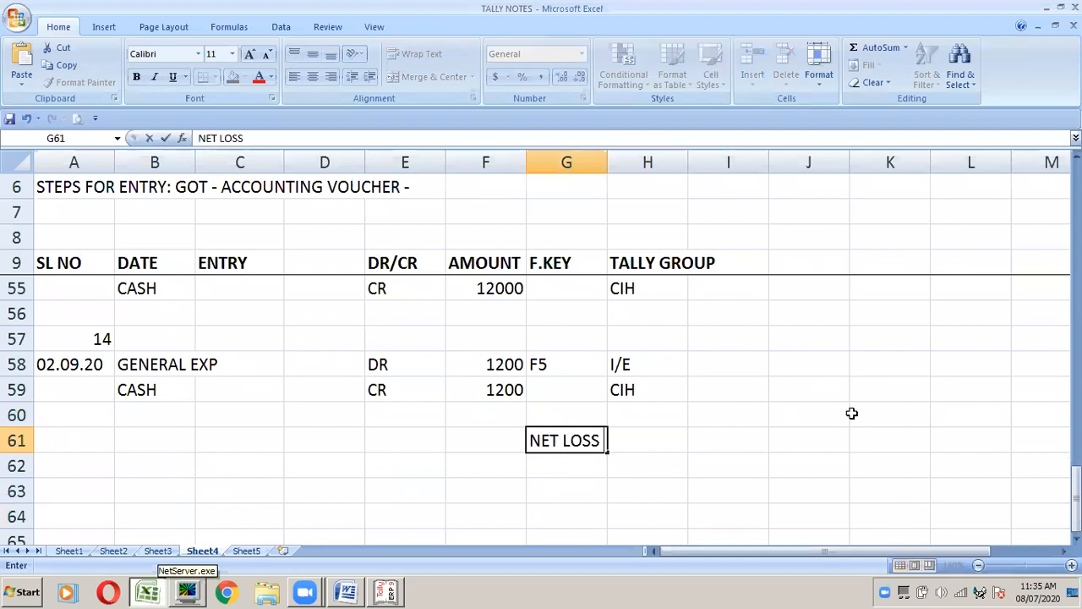
key(alt+Tab)
key(alt+Tab)
text(13700)
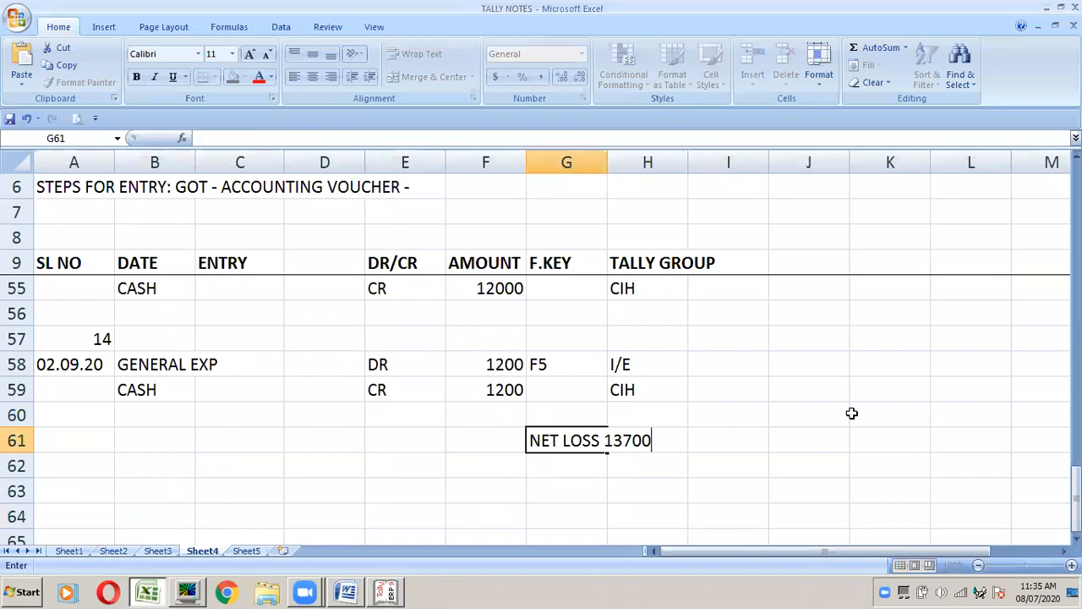
key(ctrl+Return)
Step: Make the net loss note in cell G61 bold
key(ctrl+b)
key(Up)
key(Down)
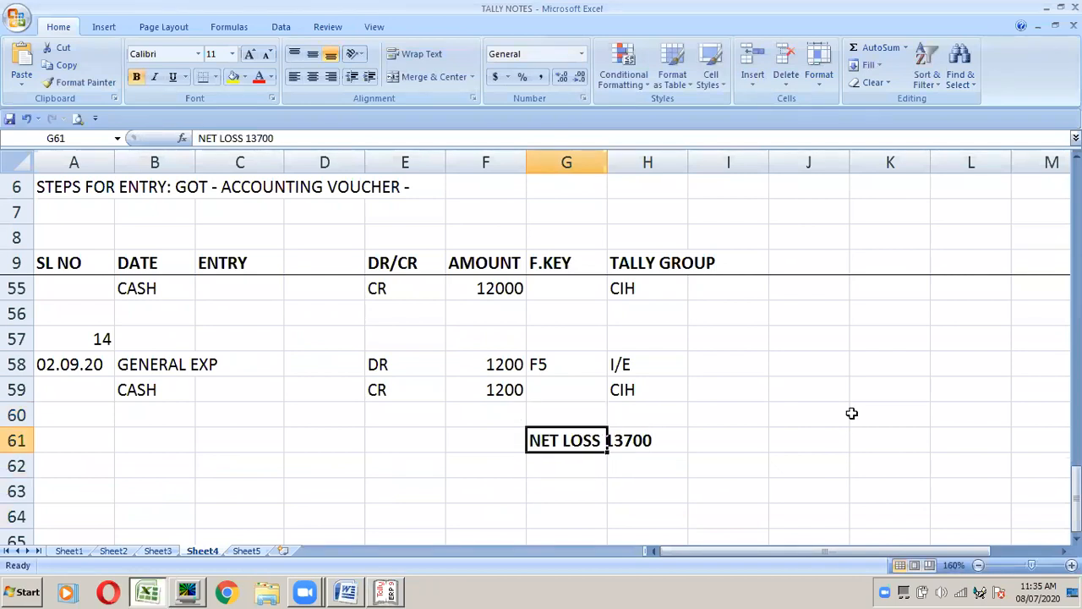
Step: Close the Profit & Loss A/c in Tally and return to the Word assignment
key(alt+Tab)
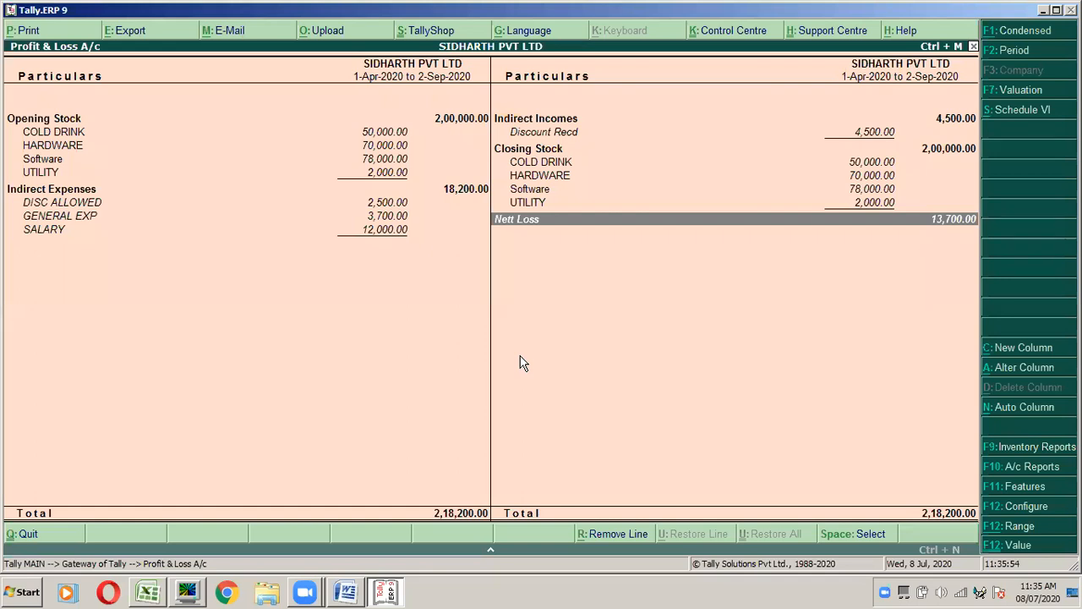
key(Escape)
click(337, 597)
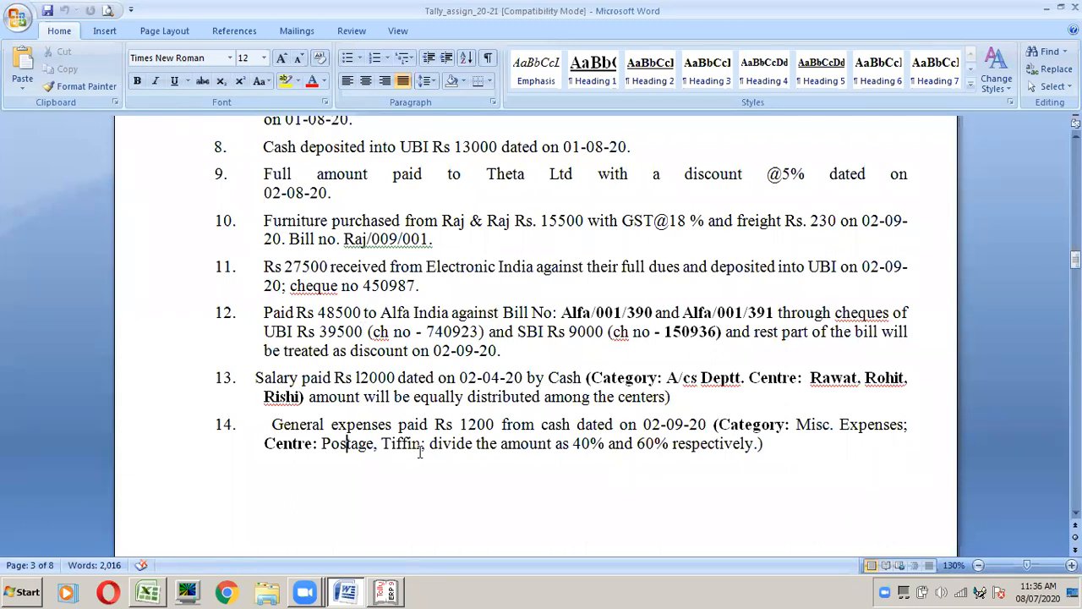
Step: Review the assignment's list of transactions in Word, going back up from transaction 14 to transaction 4
key(Up)
key(Up)
key(Up)
key(Up)
key(Up)
key(Up)
key(Up)
key(Up)
key(Up)
key(Up)
key(Up)
key(Up)
key(Up)
key(Up)
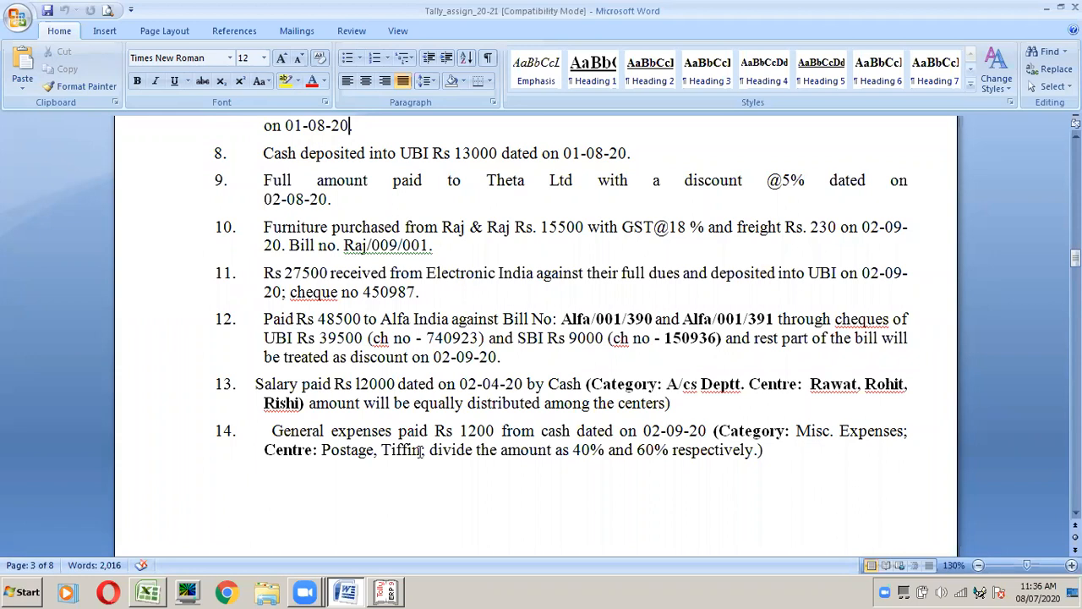
key(Up)
key(Up)
key(Up)
key(Up)
key(Up)
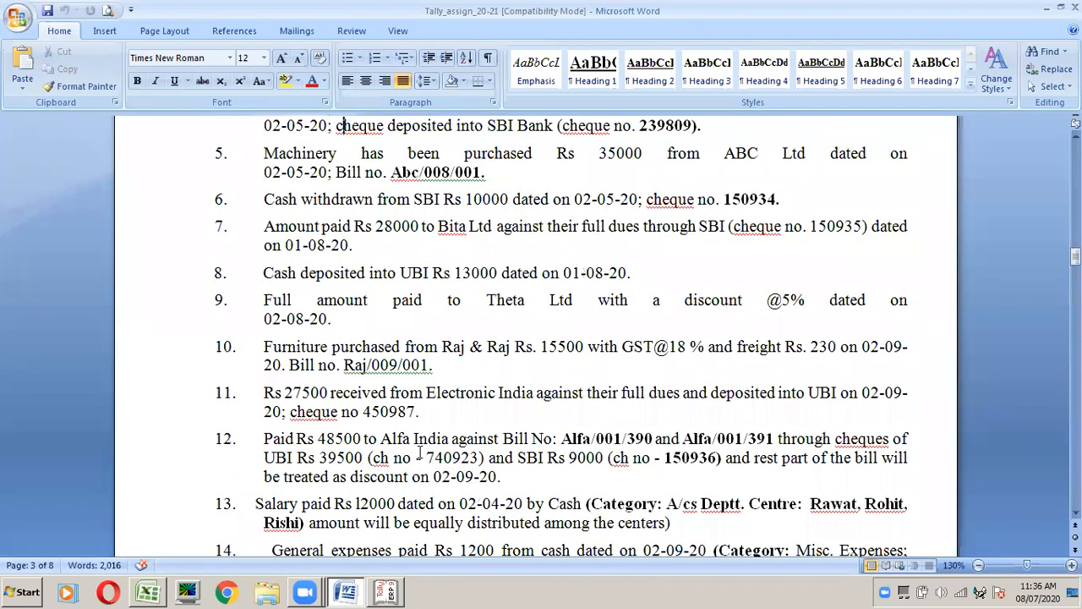
key(Up)
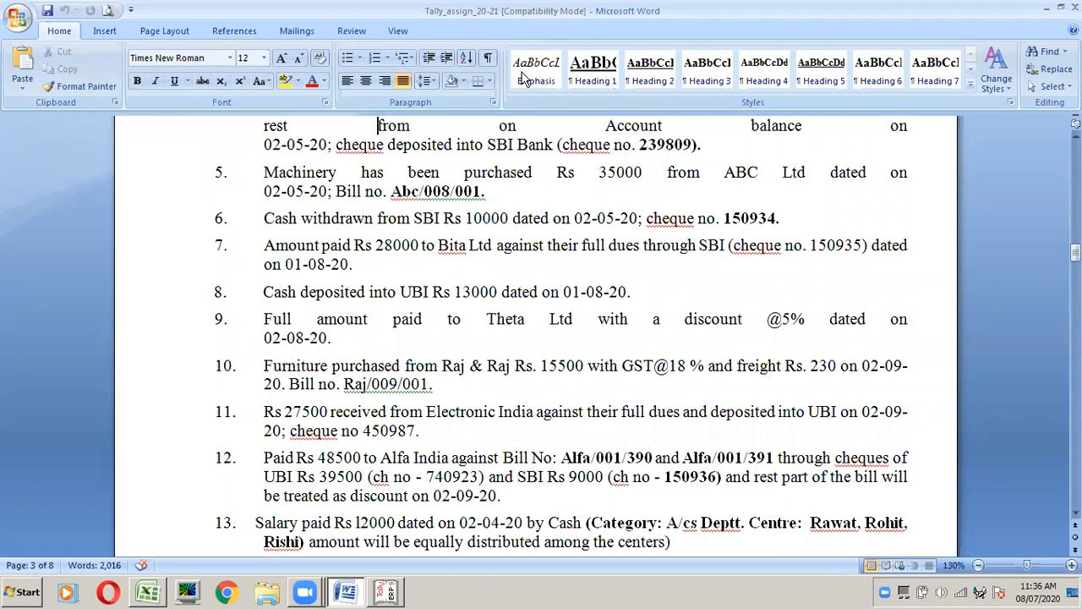
click(378, 296)
Step: Switch to Tally and display the Day Book for the period starting 1-4-2020
key(alt+Tab)
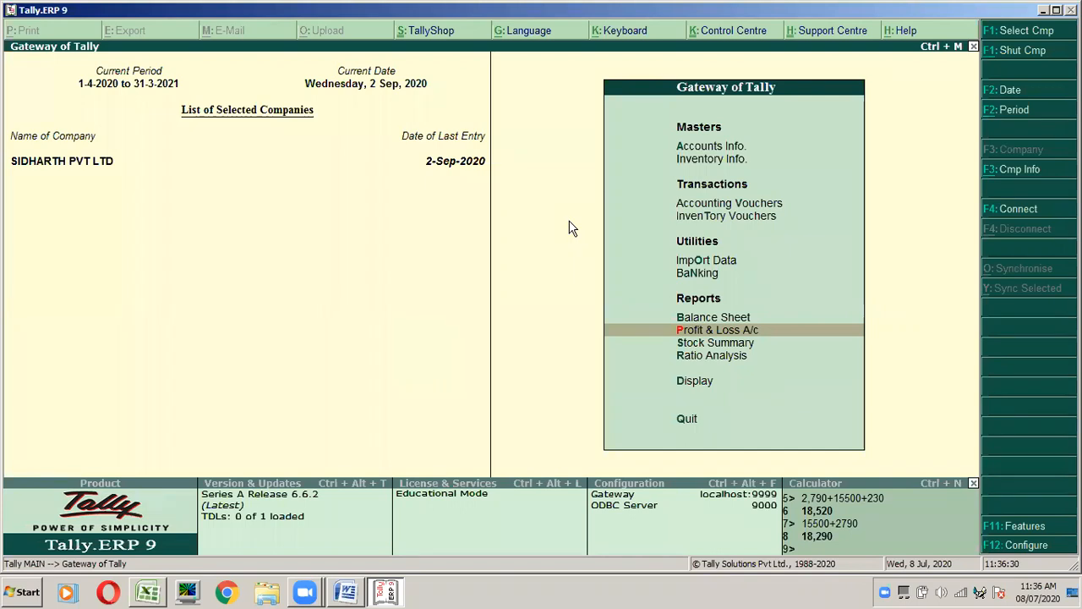
key(Down)
key(d)
key(Down)
key(Return)
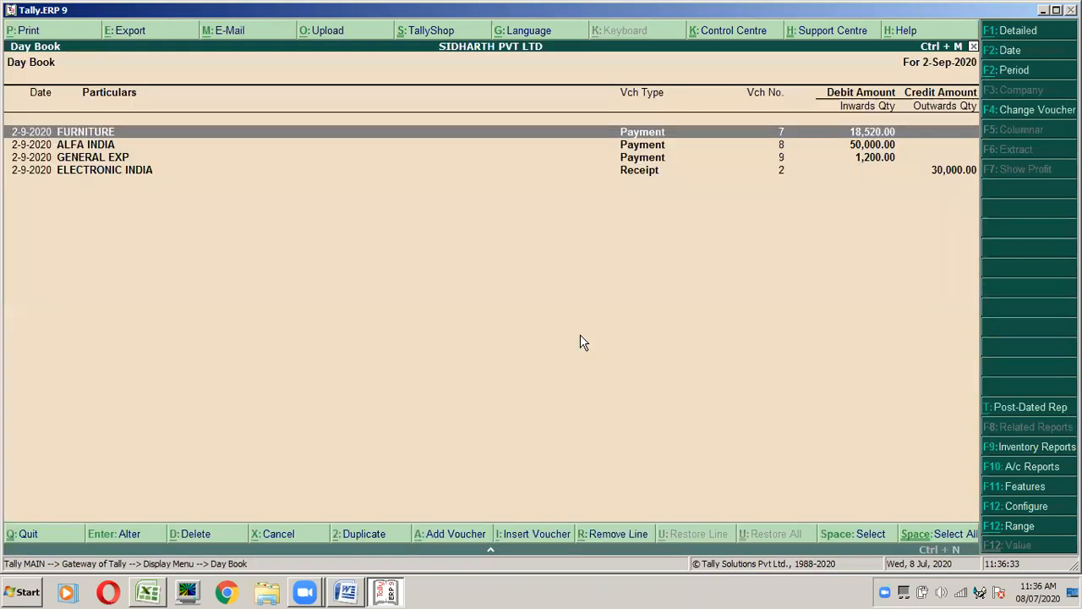
click(996, 74)
text(1.4)
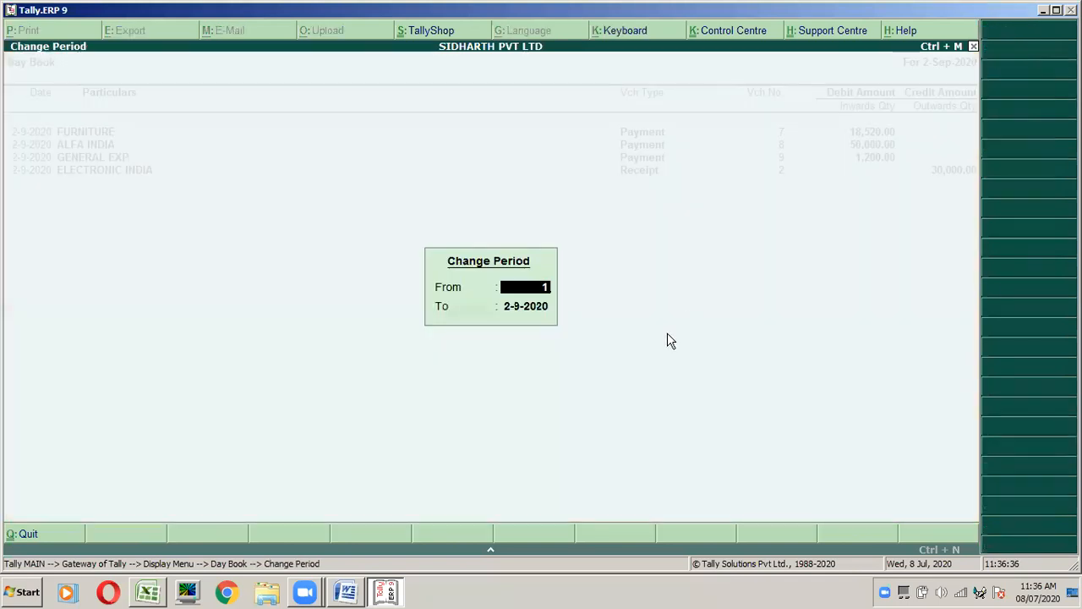
key(Return)
key(Return)
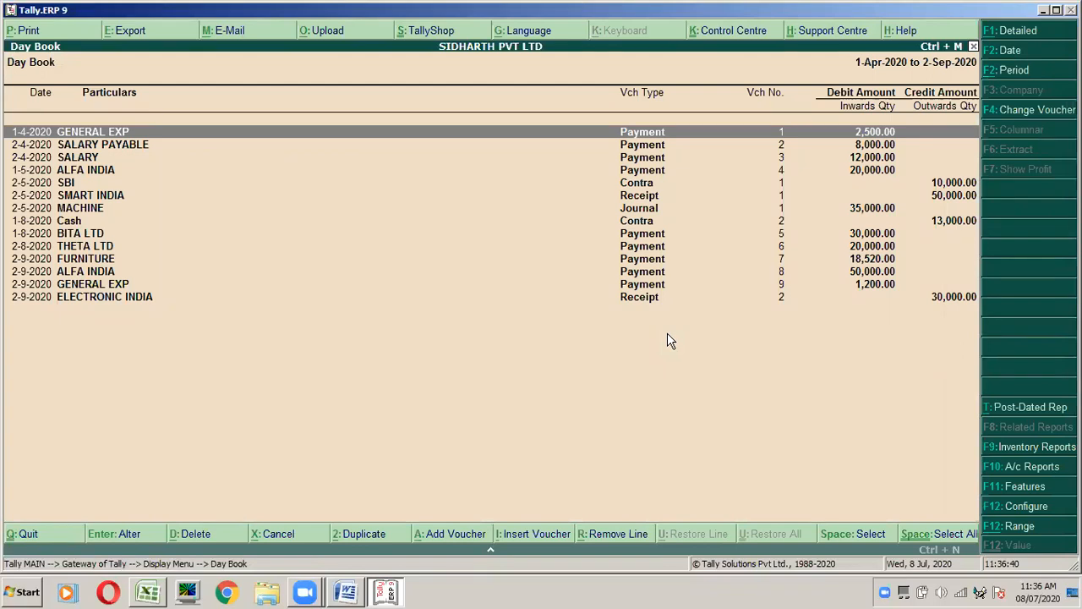
Step: Open the ALFA INDIA payment voucher dated 1-5-2020, request its deletion, decline the deletion and leave the voucher
key(Down)
key(Down)
key(Down)
key(Return)
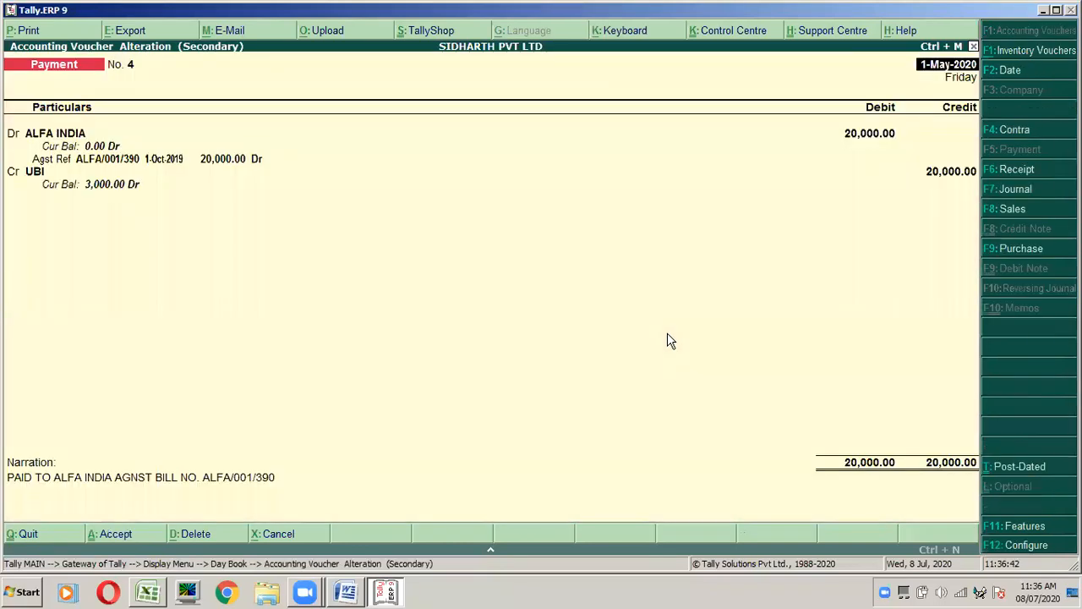
key(alt+d)
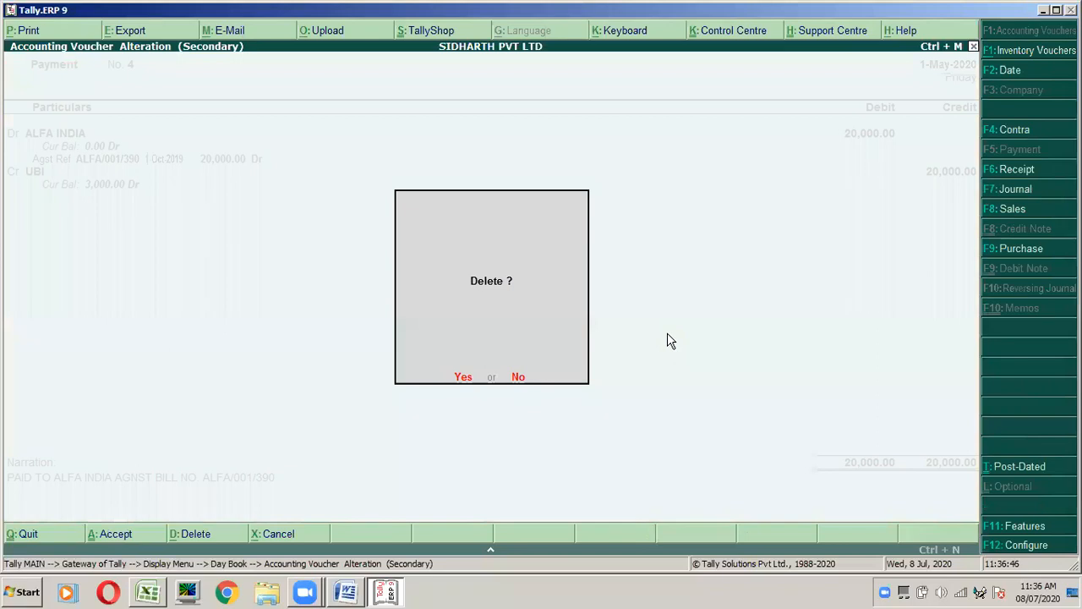
key(n)
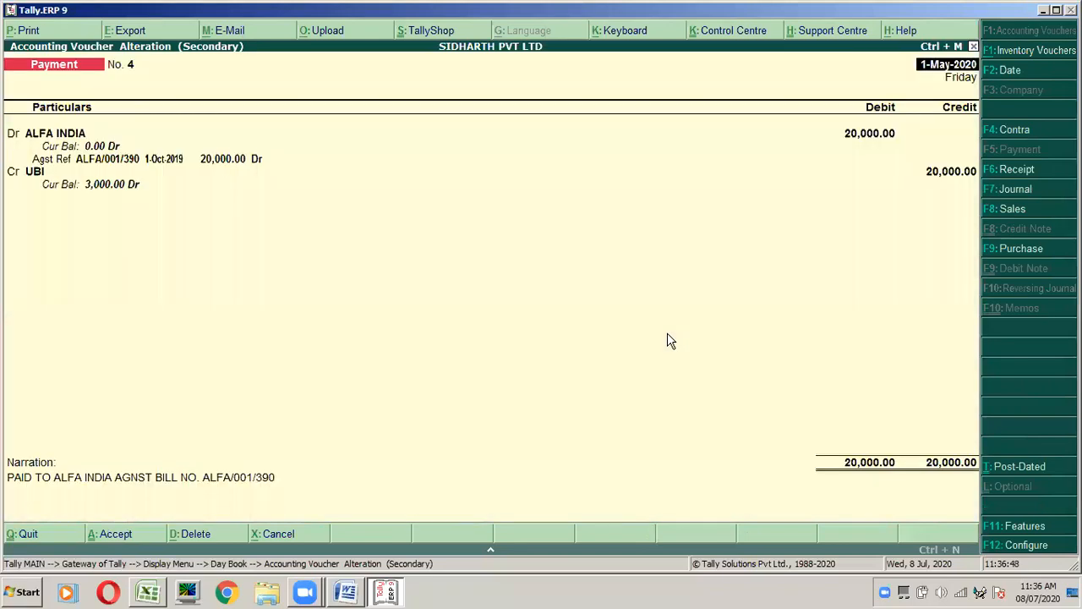
key(Escape)
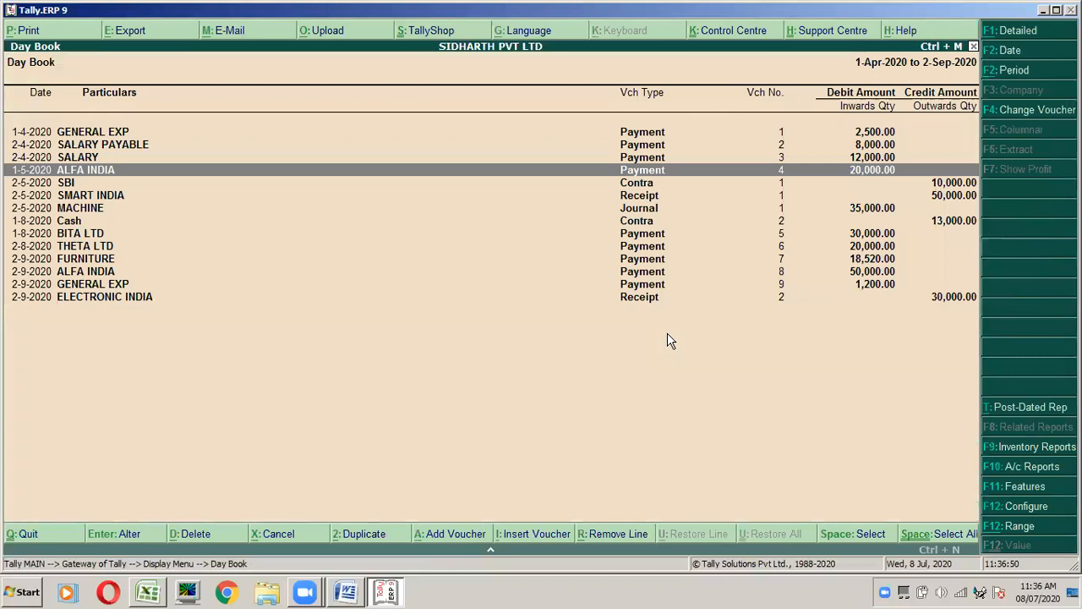
Step: Close the Day Book and switch to the Word assignment to review the transactions down to number 14
key(Escape)
key(Escape)
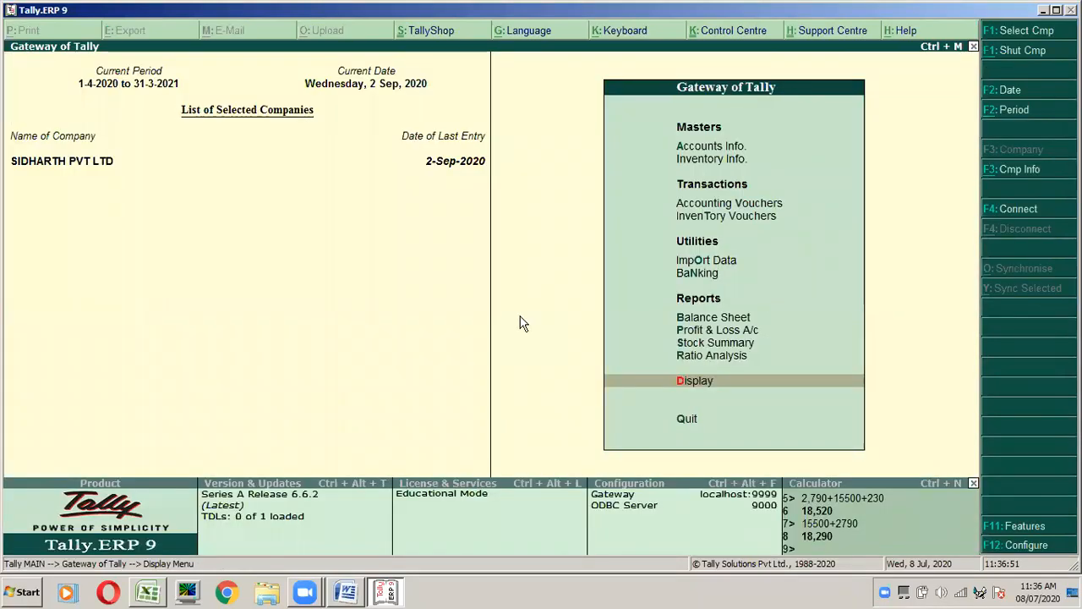
click(345, 597)
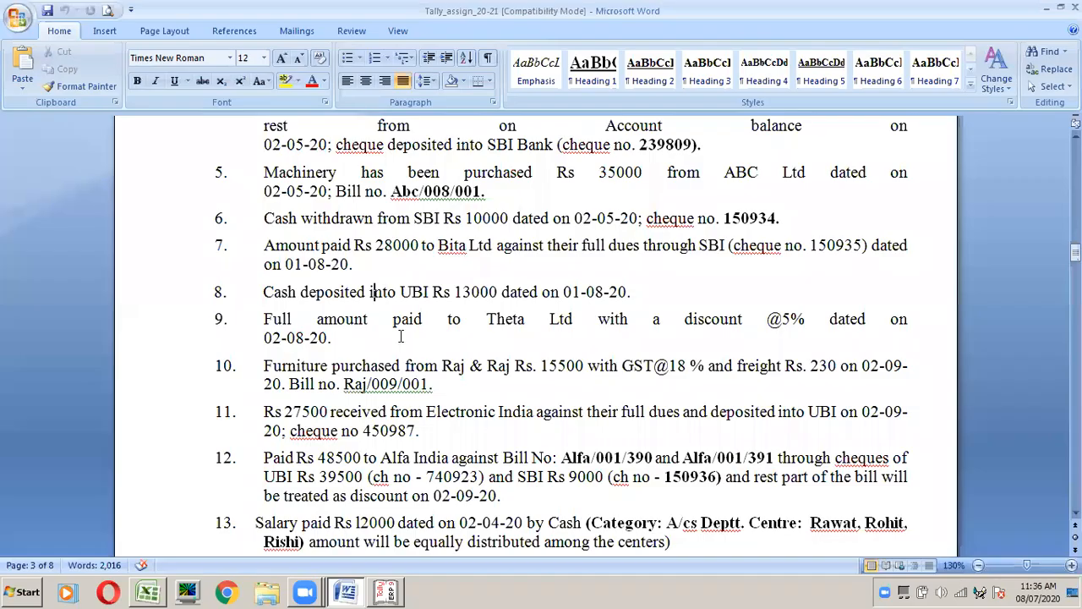
scroll(382, 476, down, 2)
key(Up)
click(373, 474)
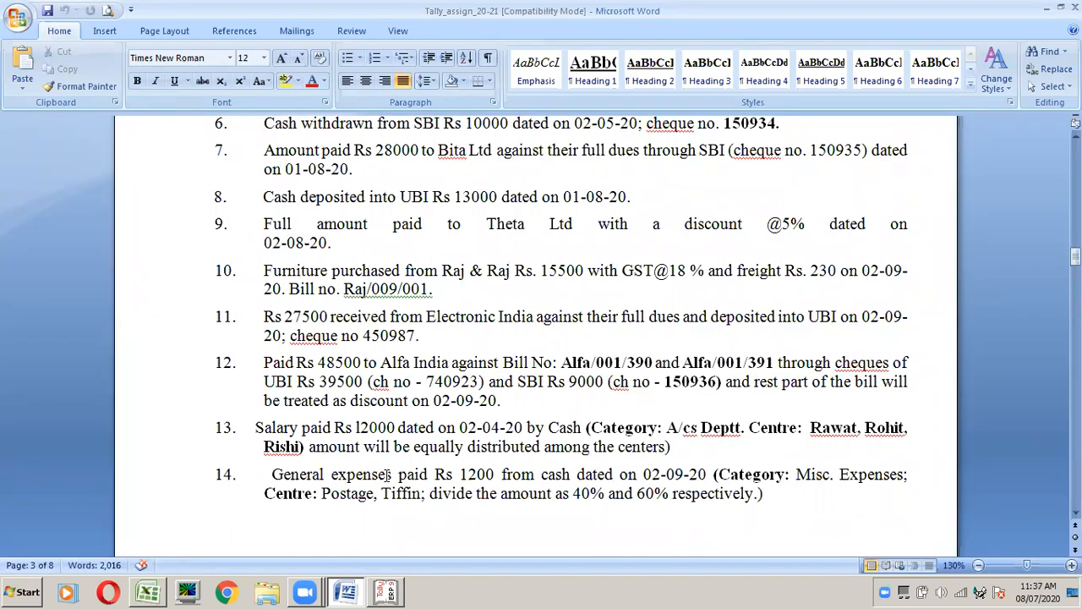